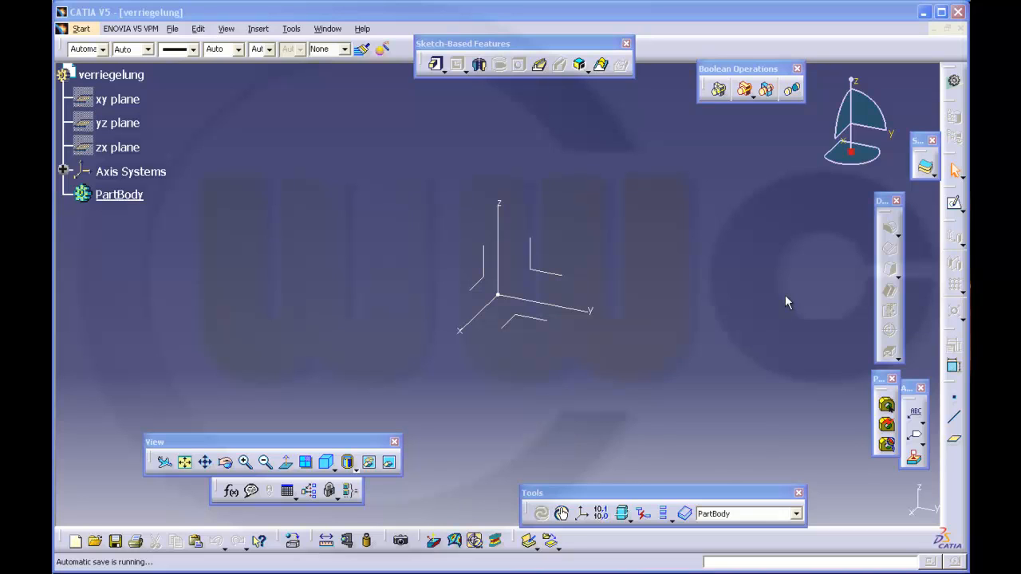
- Insert a geometrical set named steering_geometry
left_click(258, 29)
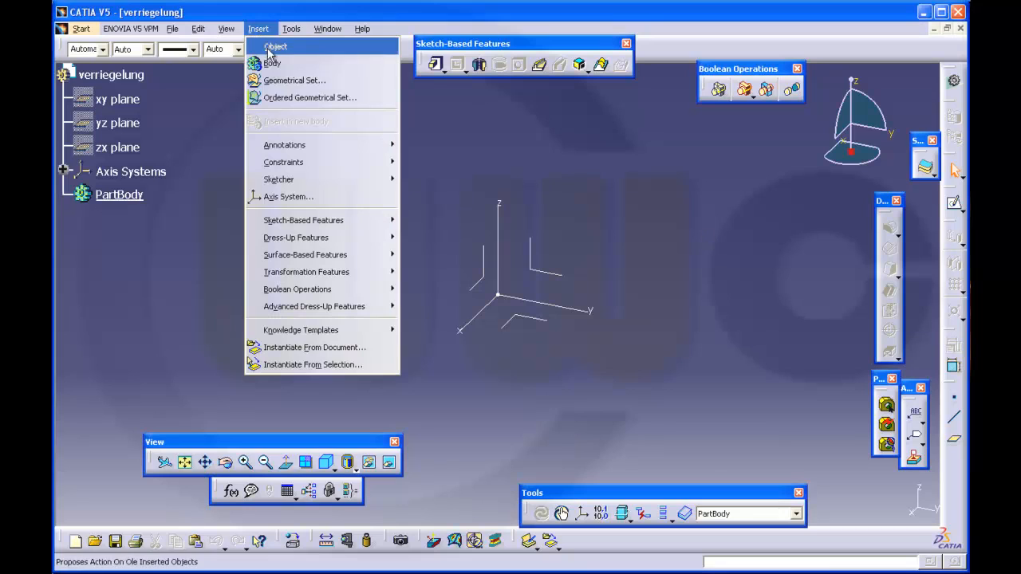
left_click(281, 80)
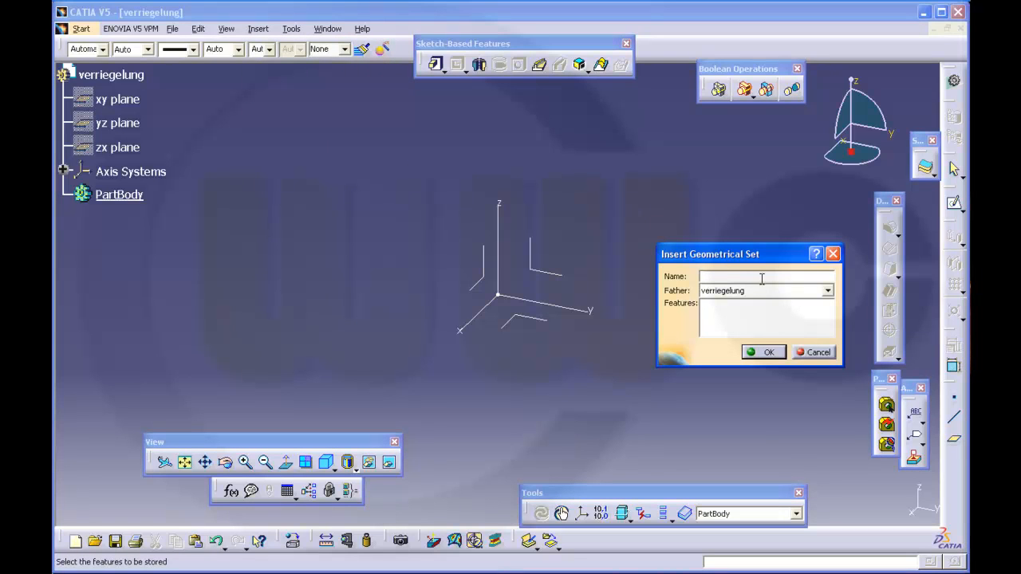
type("steering_geometry")
key("Return")
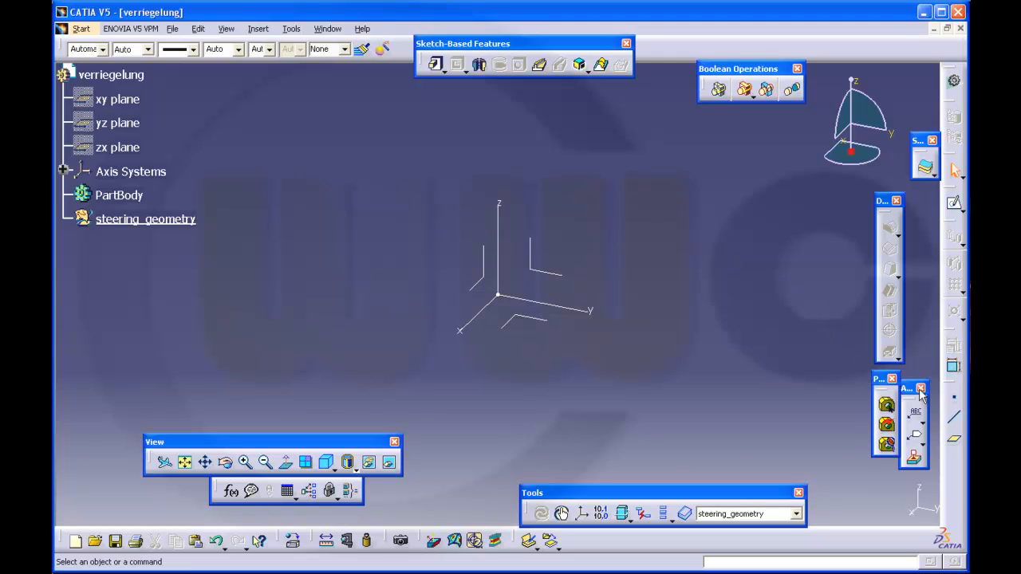
- Create a coordinate point at the origin (0, 0, 0 mm) and rename it center_point
left_click(956, 399)
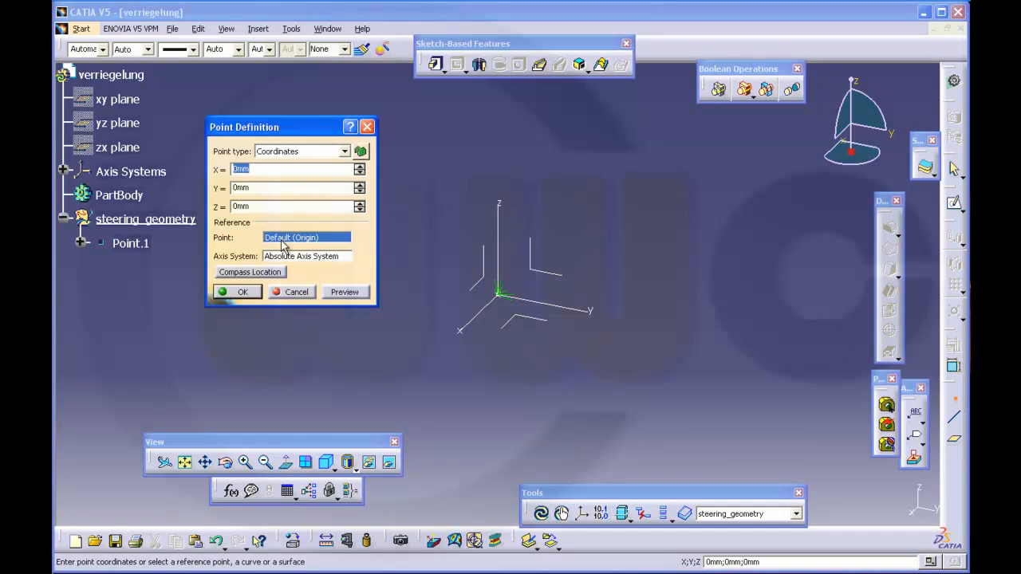
left_click(244, 292)
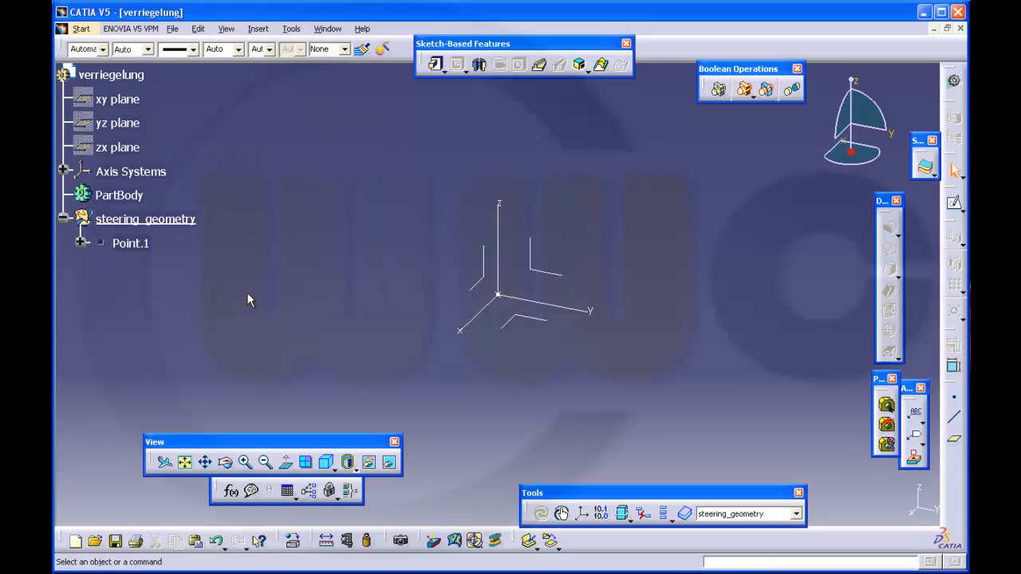
right_click(150, 250)
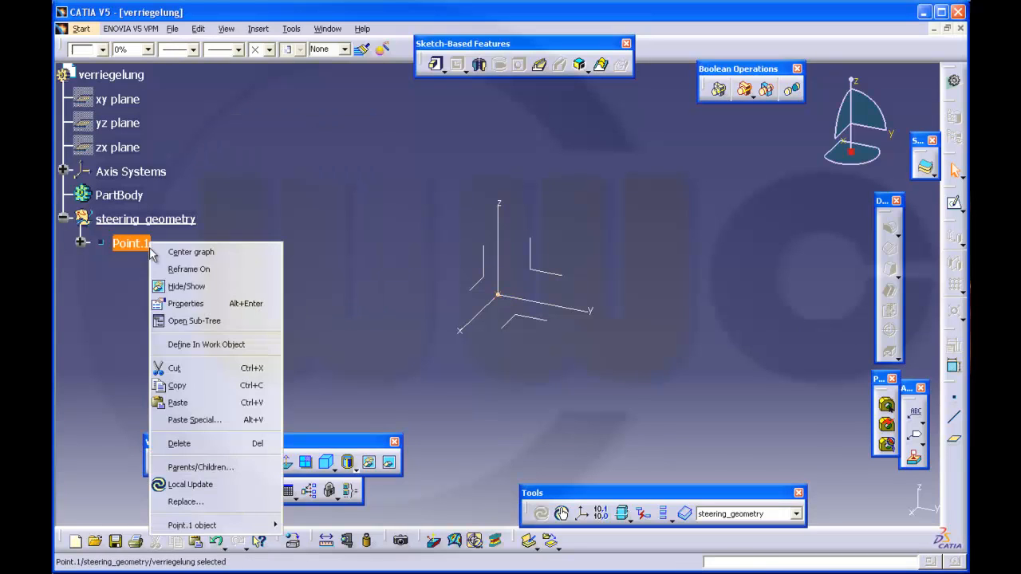
left_click(186, 304)
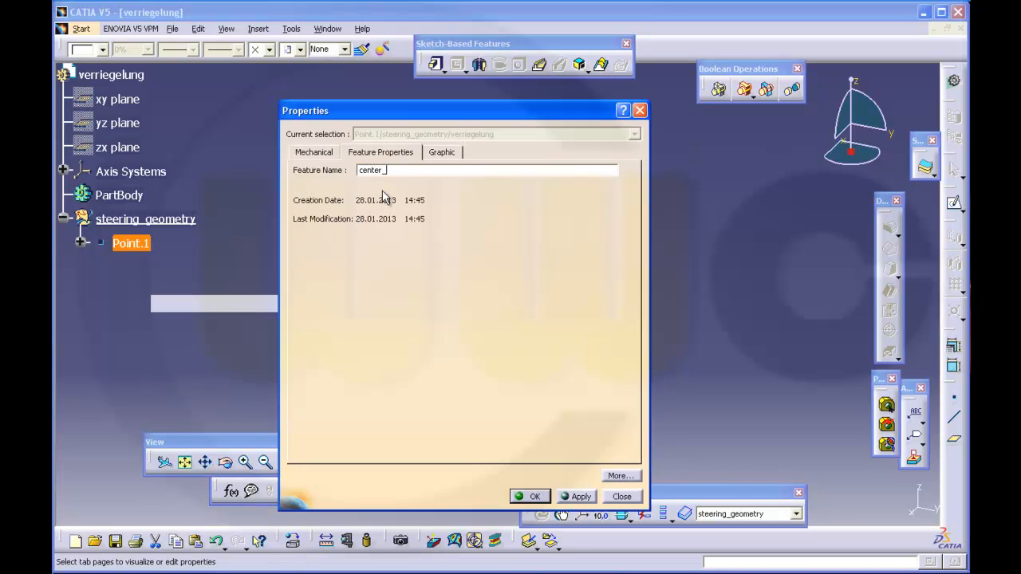
type("center_point")
key("Return")
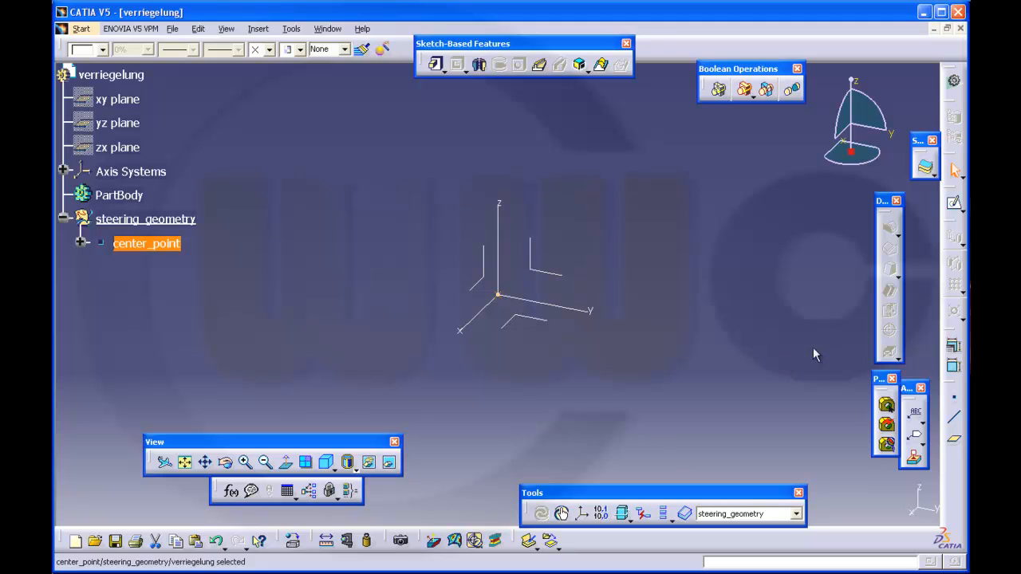
- Set up a line of locked type Angle/Normal to curve from center_point, with the Y axis as curve and the XY plane as support
left_click(954, 416)
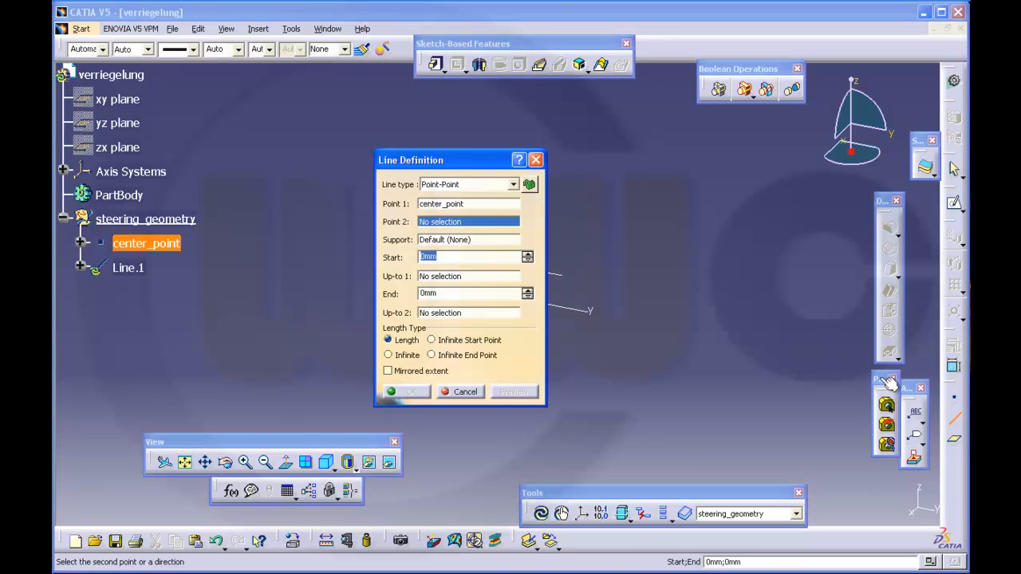
left_click_drag(457, 170, 706, 163)
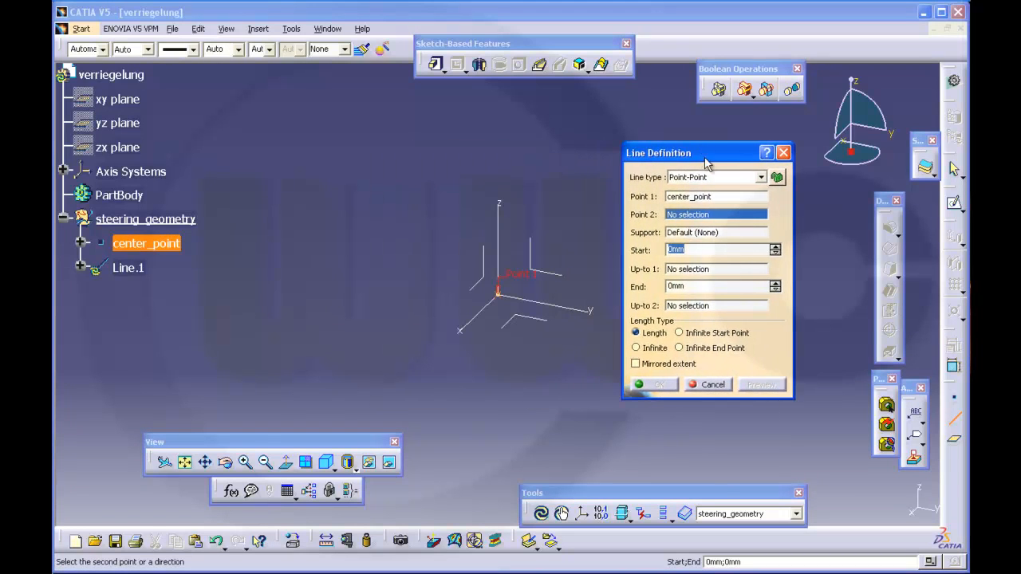
left_click(778, 179)
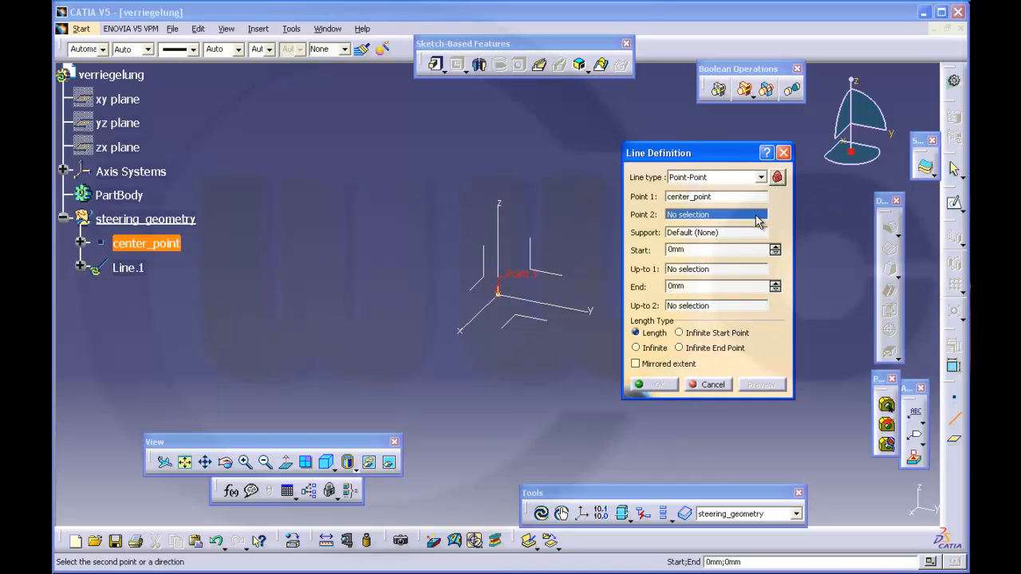
left_click(761, 178)
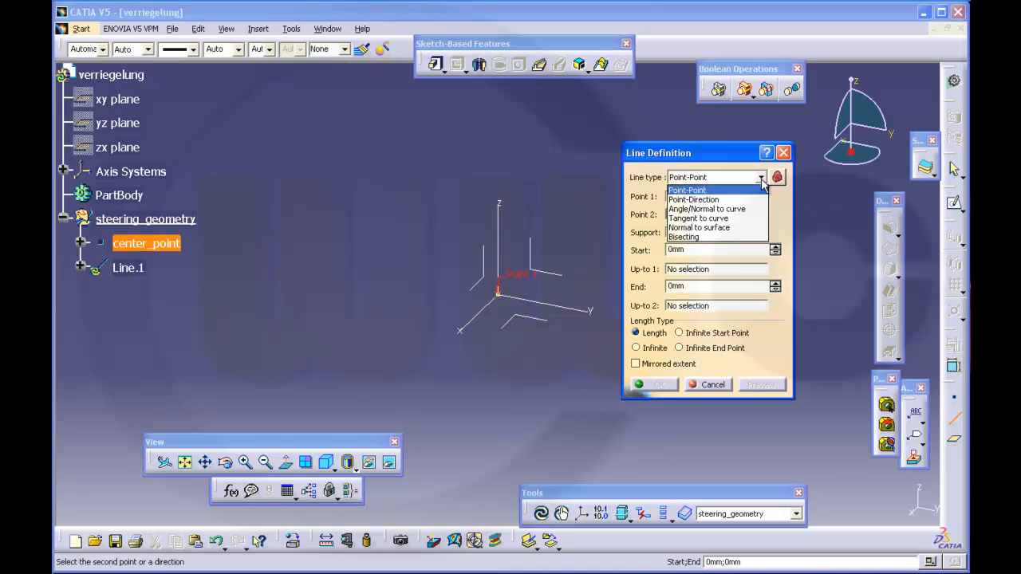
left_click(700, 209)
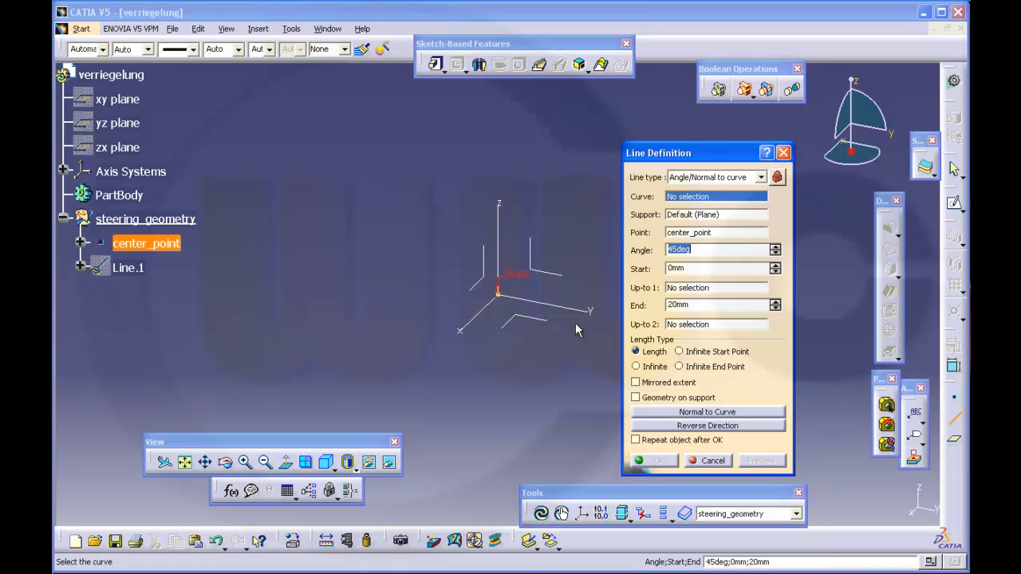
middle_click_drag(573, 347, 540, 341)
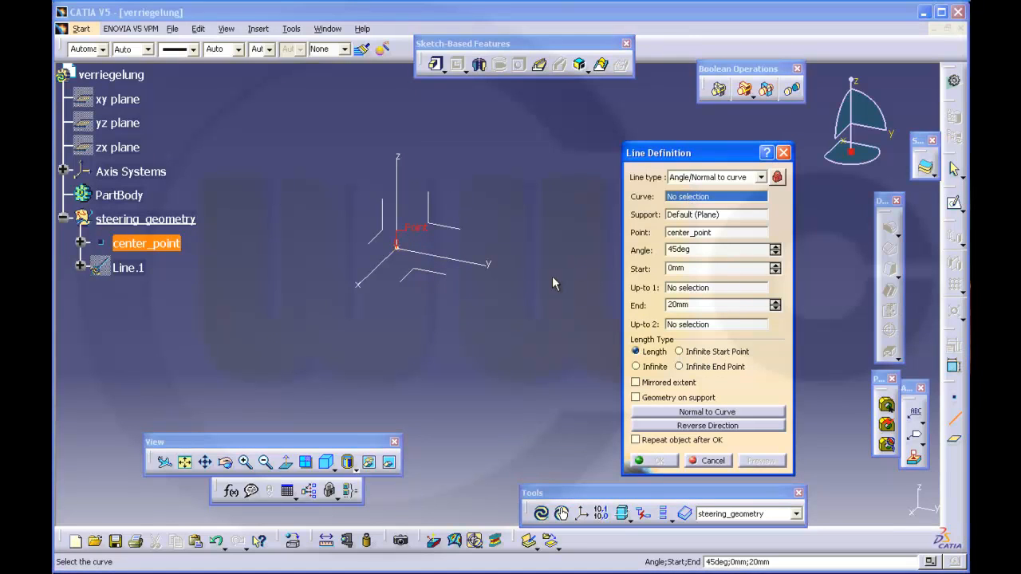
left_click(485, 265)
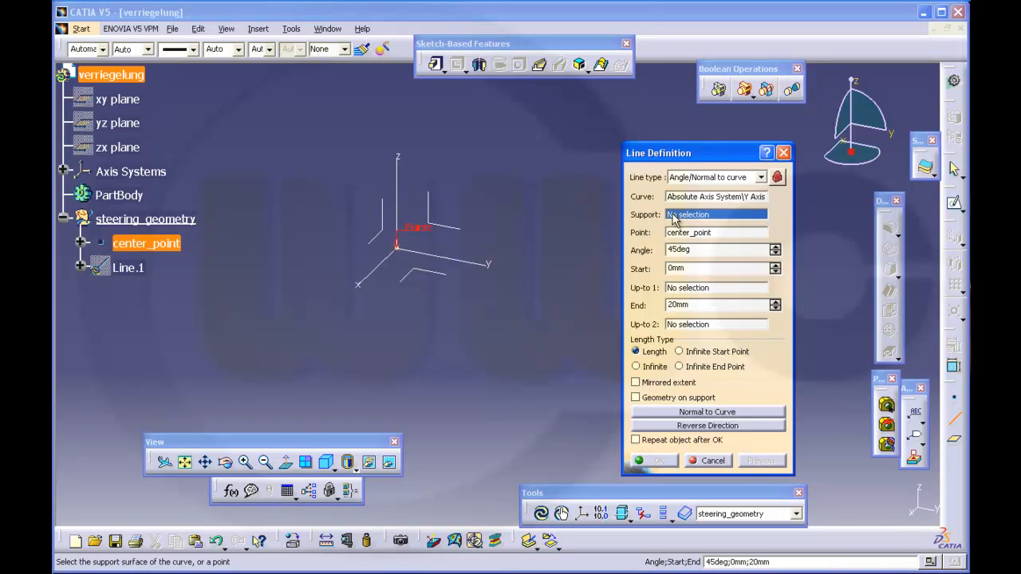
left_click(447, 281)
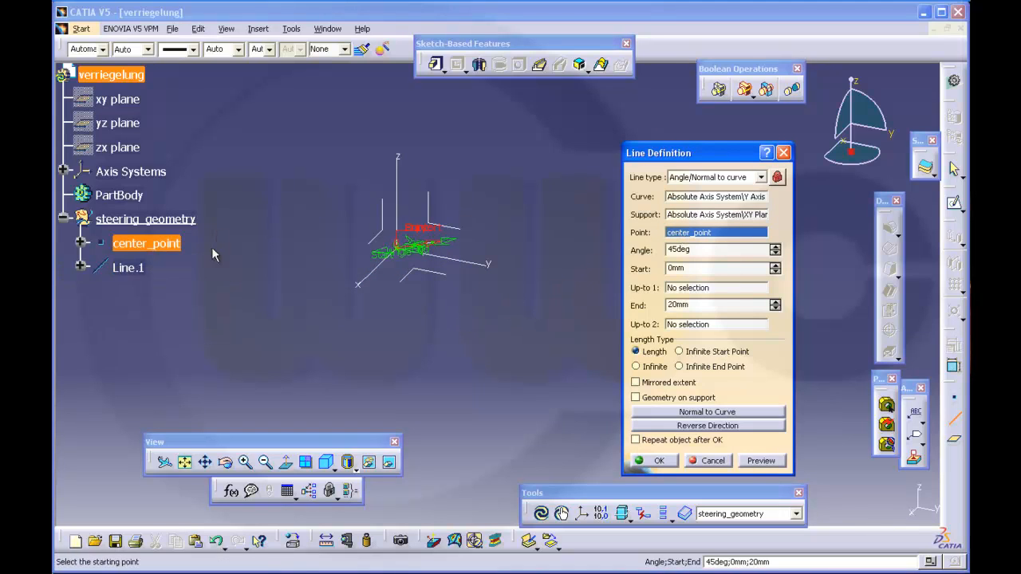
- Give the line an angle of 76 degrees and an end length of 35 mm, and create it
left_click_drag(706, 250, 605, 253)
type("76")
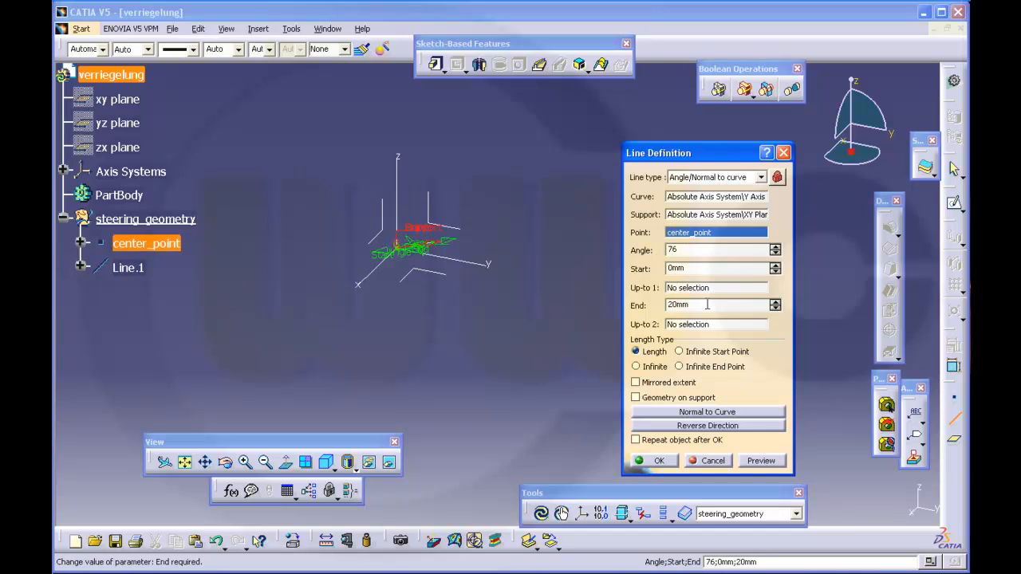
left_click_drag(708, 306, 608, 306)
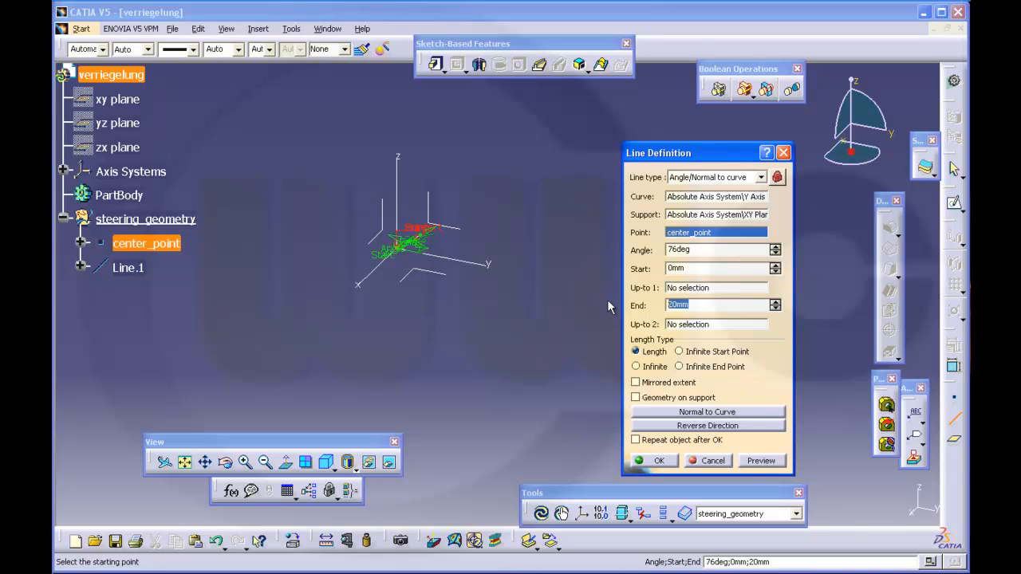
type("35")
left_click(665, 460)
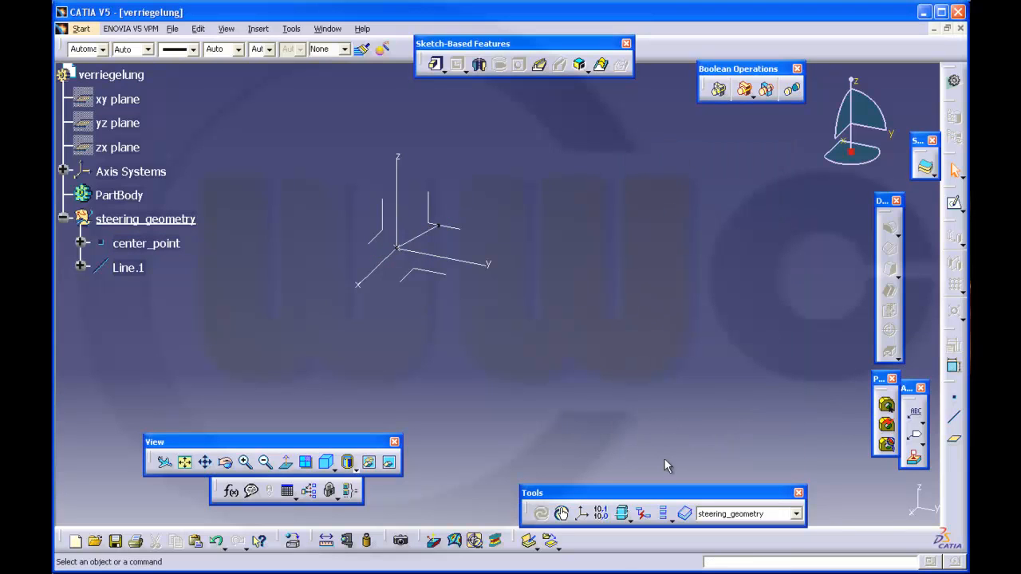
- Set up a second angled line through center_point, using the Y axis as curve and the XY plane as support
left_click(953, 419)
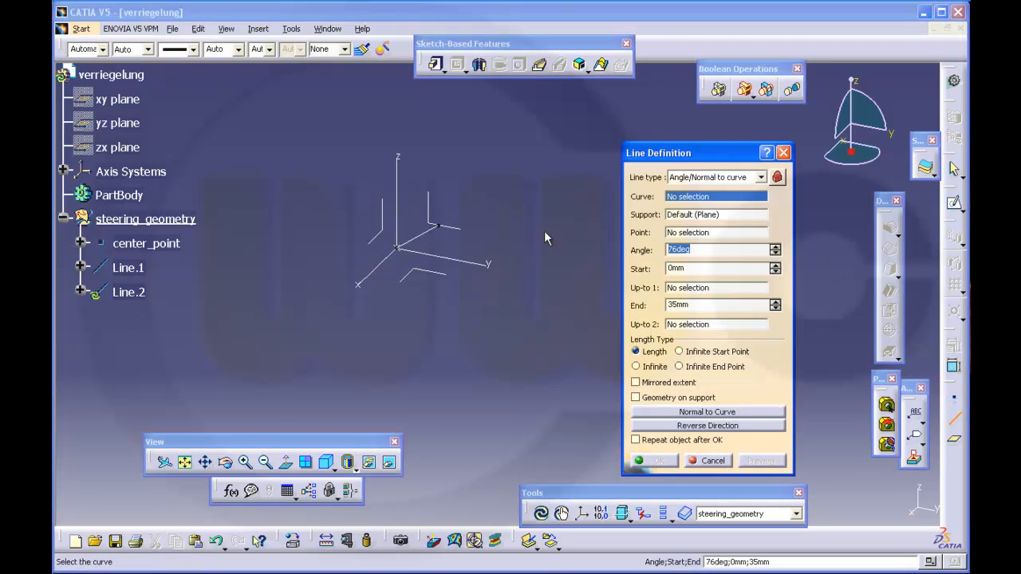
left_click(482, 264)
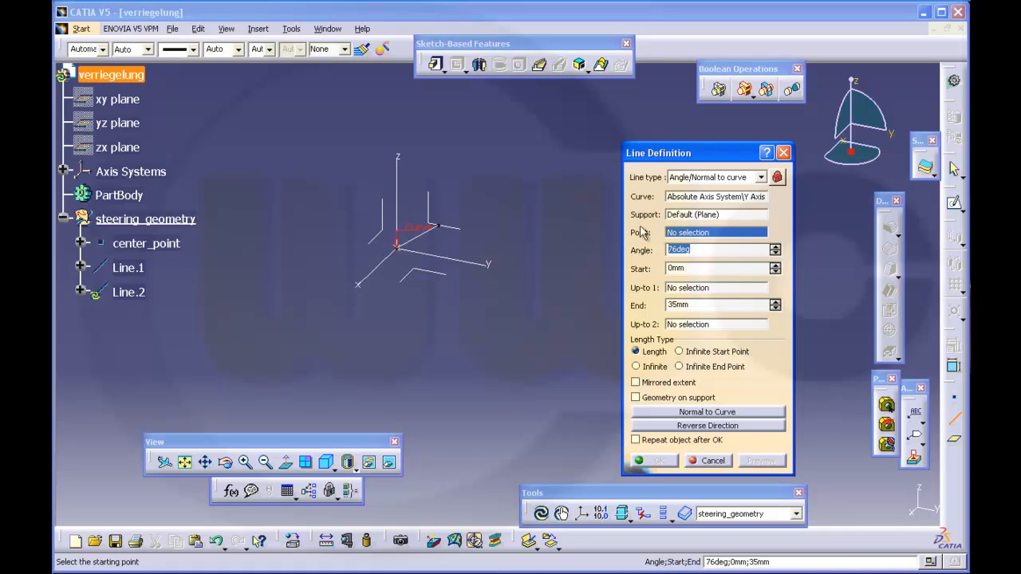
left_click(676, 215)
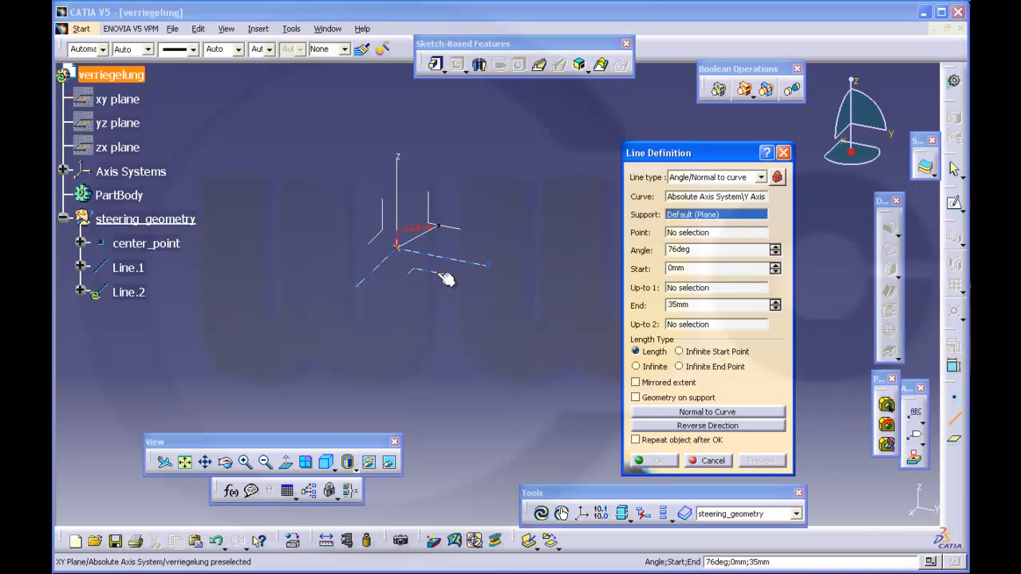
left_click(438, 279)
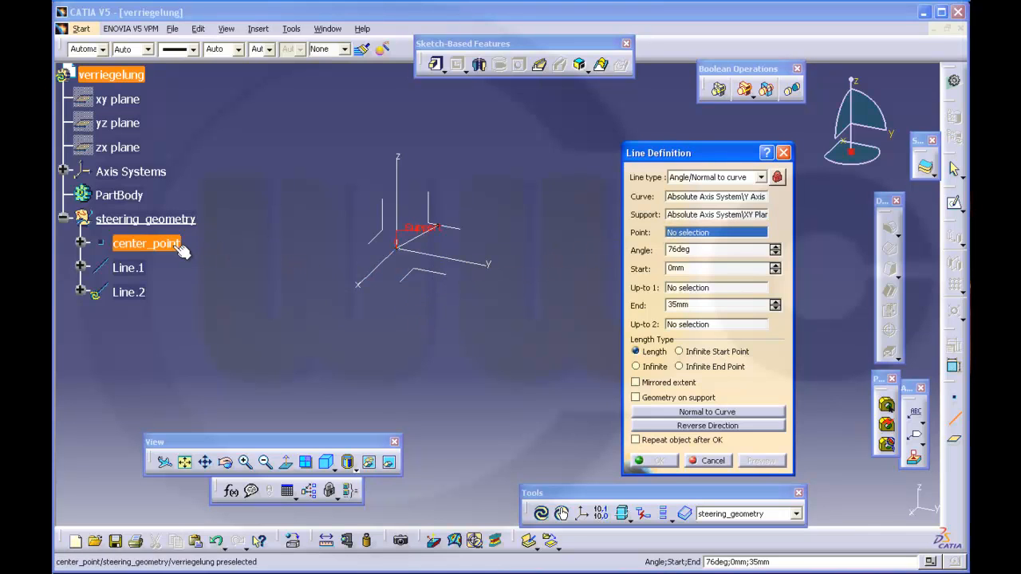
left_click(146, 244)
- Set the second line's angle to -52 degrees and its end to 34 mm, and create it
left_click(703, 250)
double_click(703, 249)
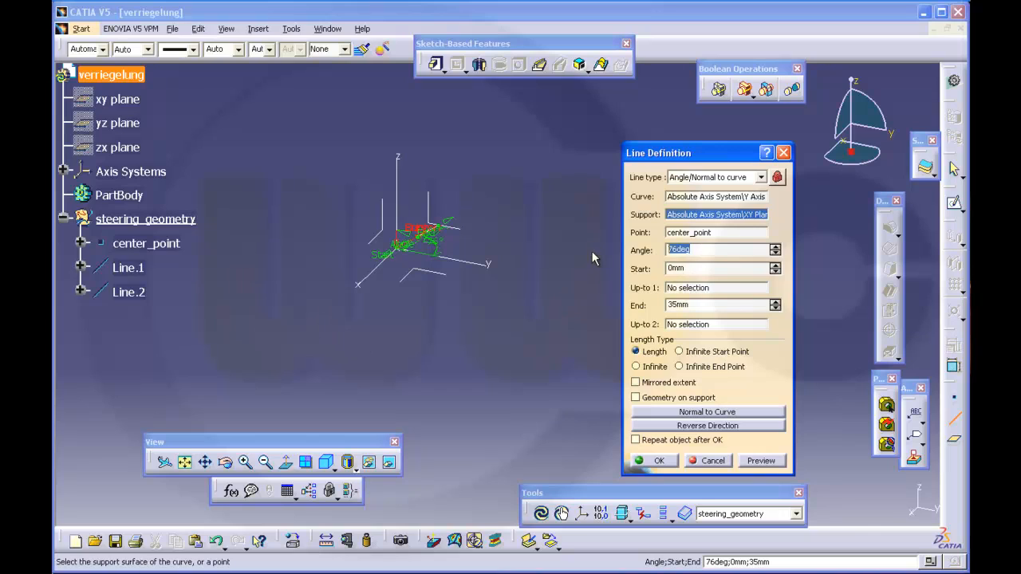
type("-52")
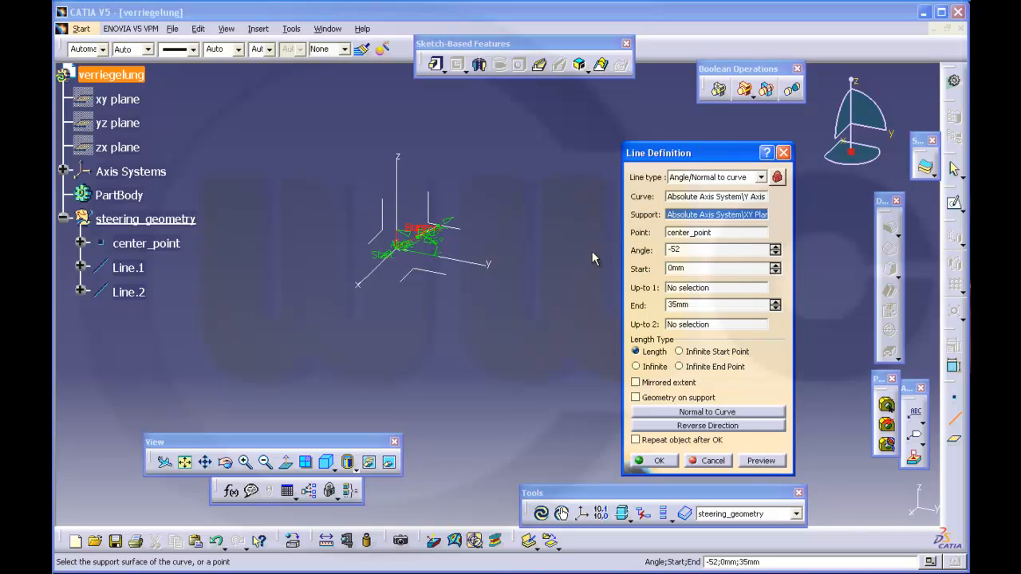
double_click(698, 306)
type("34")
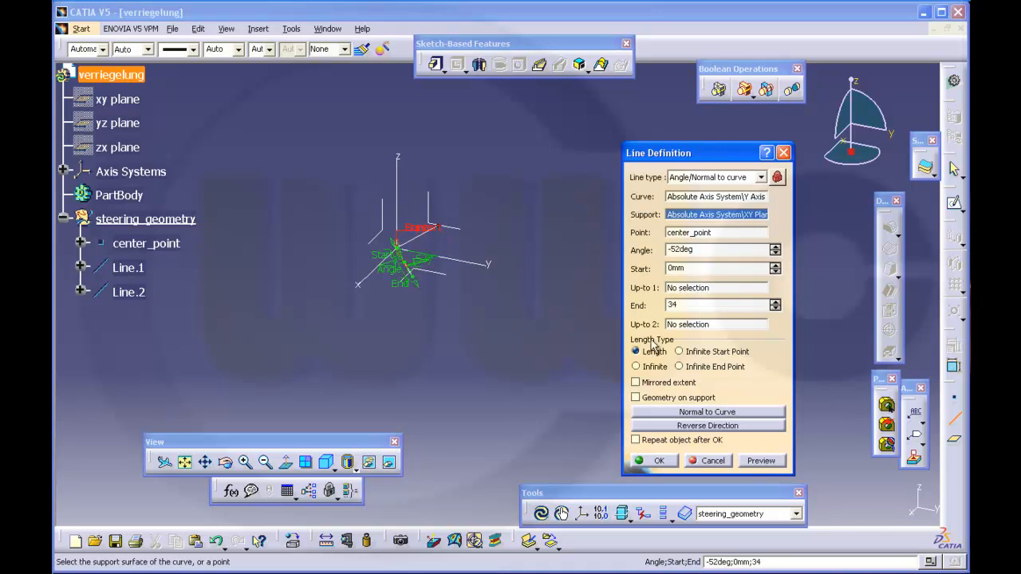
left_click(659, 461)
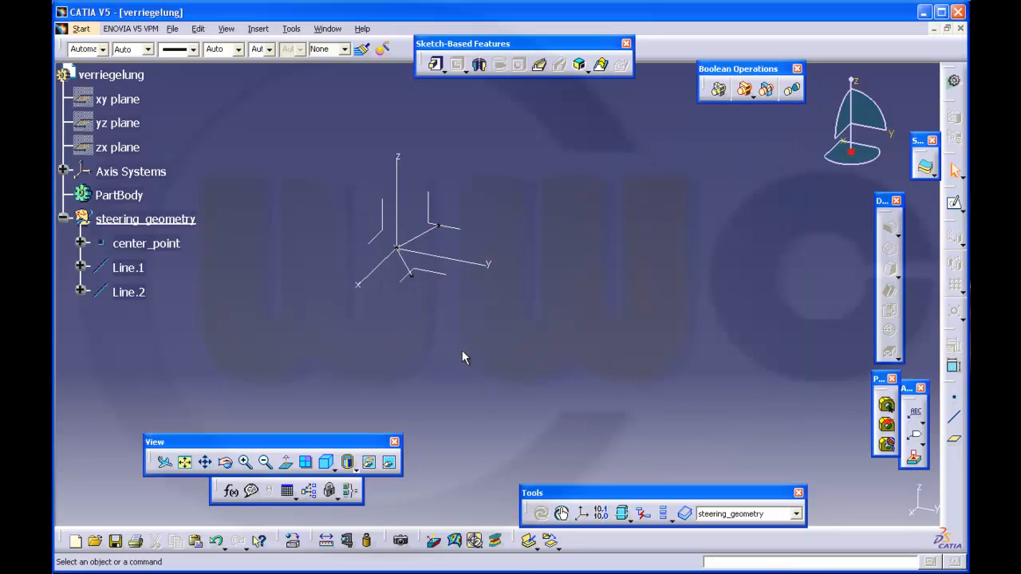
- Create an on-curve point on Line.1 with a length of 0 mm and reversed direction, placing it at the line's outer end
middle_click_drag(462, 351, 489, 317)
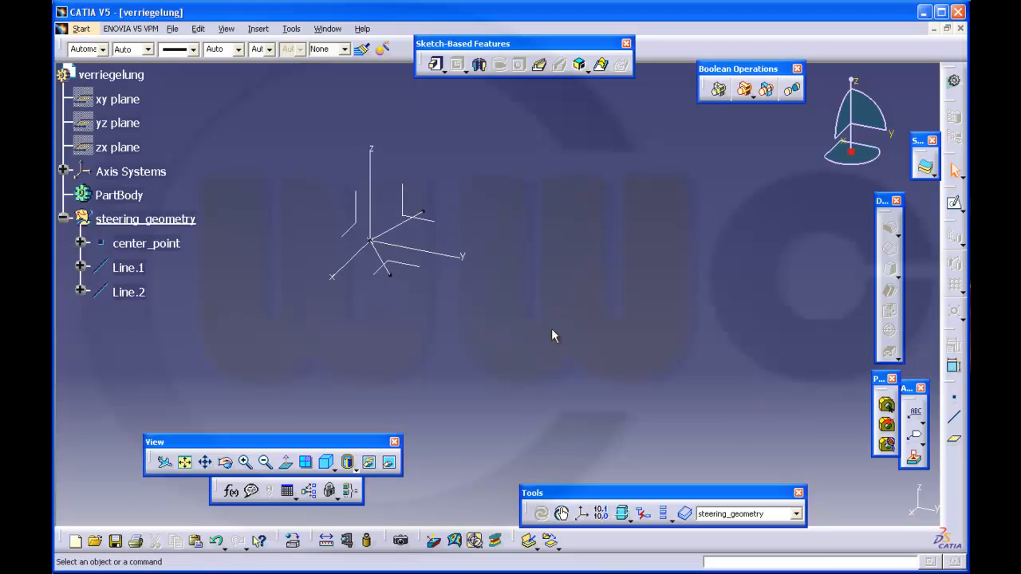
left_click(954, 397)
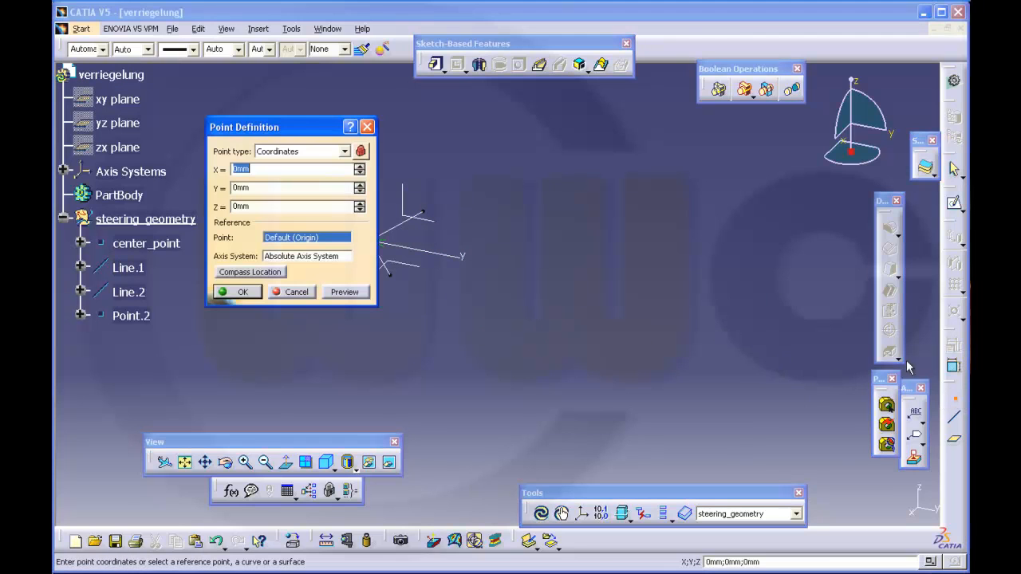
left_click_drag(294, 126, 578, 143)
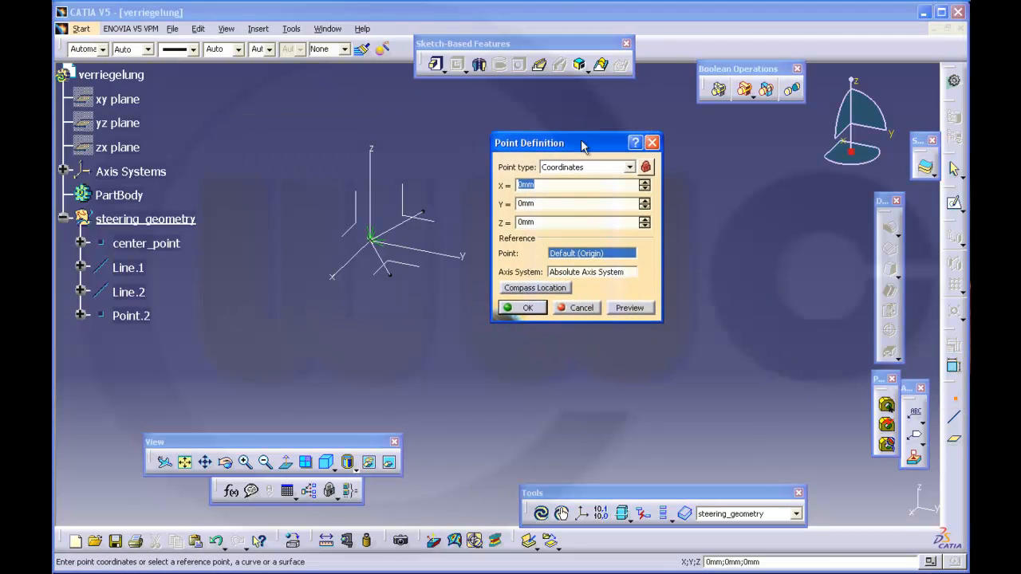
left_click(629, 167)
left_click(563, 187)
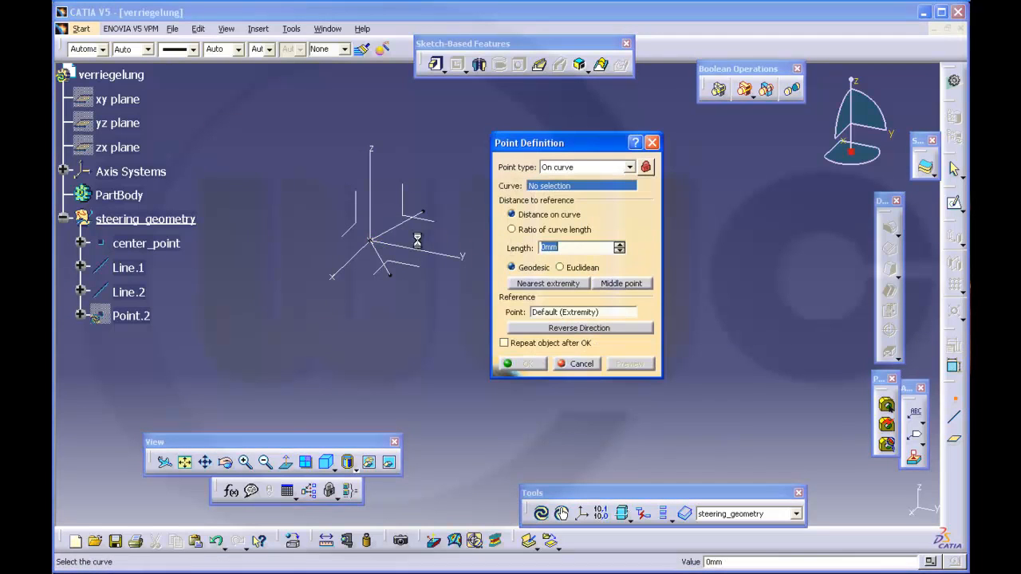
left_click(401, 223)
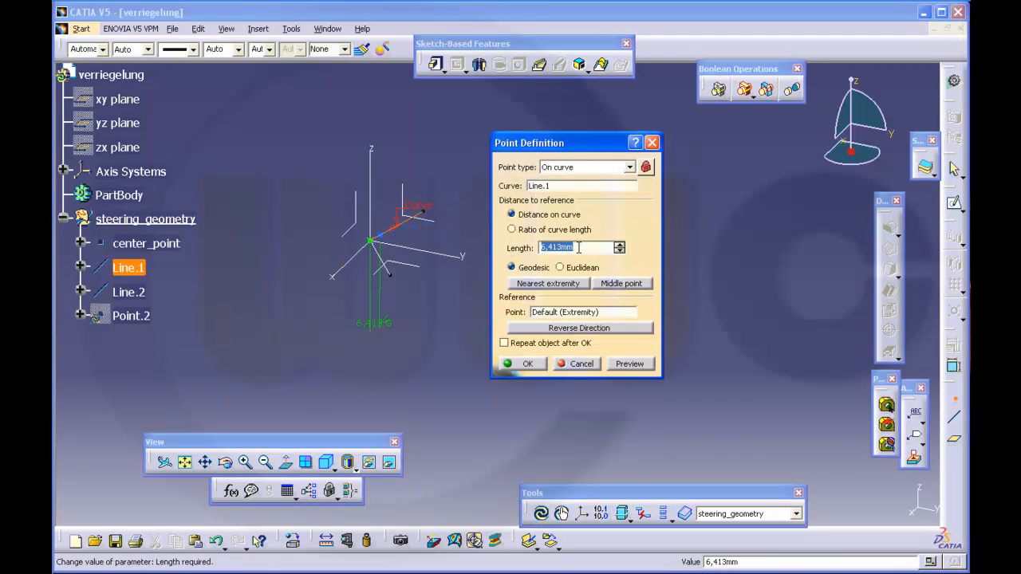
type("0")
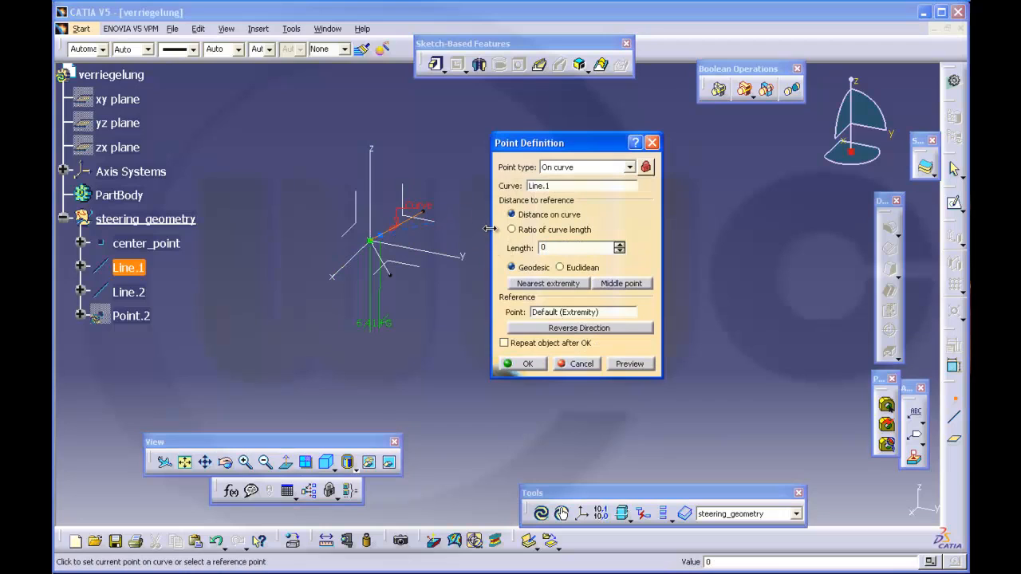
key("Tab")
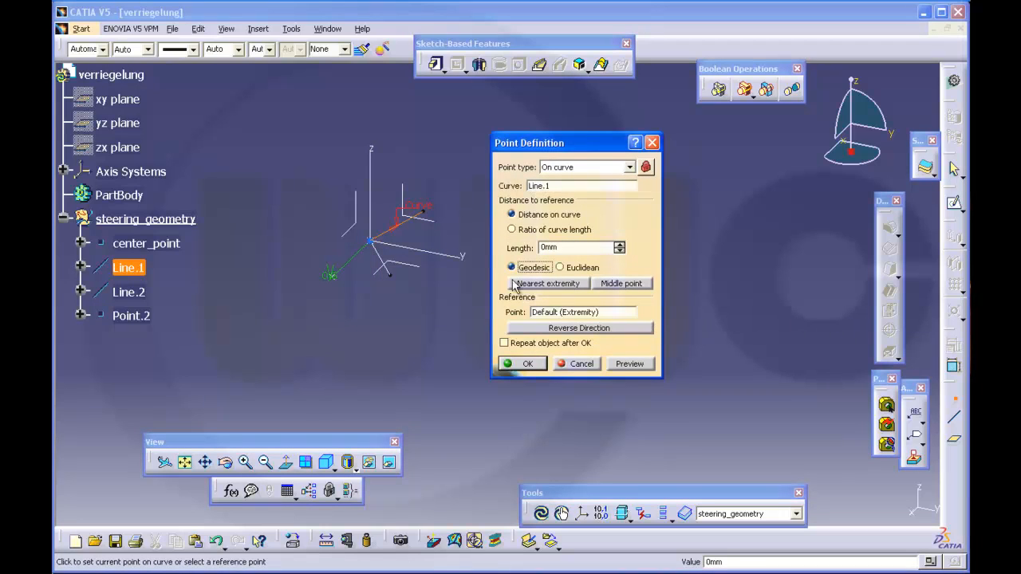
left_click(574, 328)
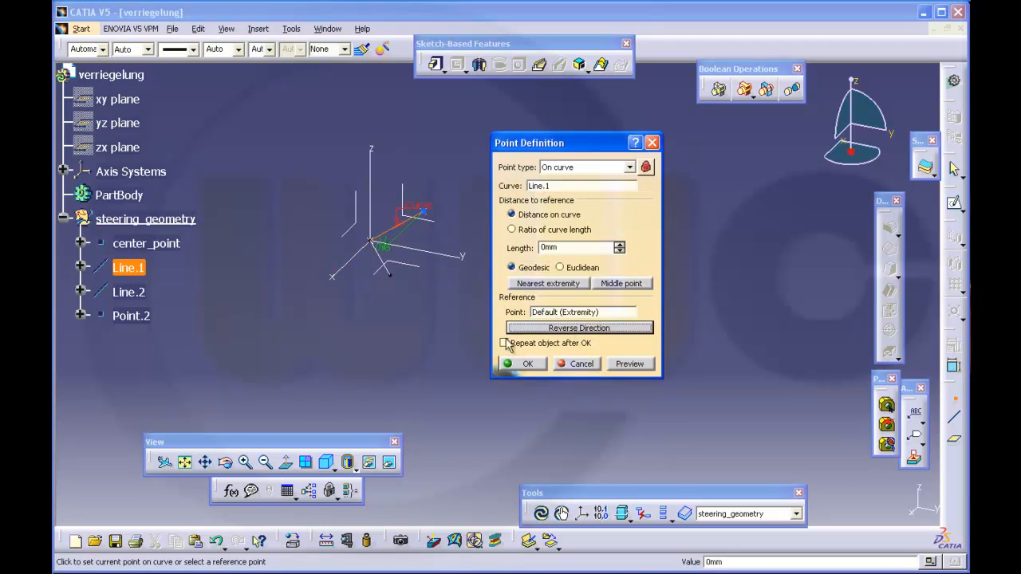
left_click(528, 364)
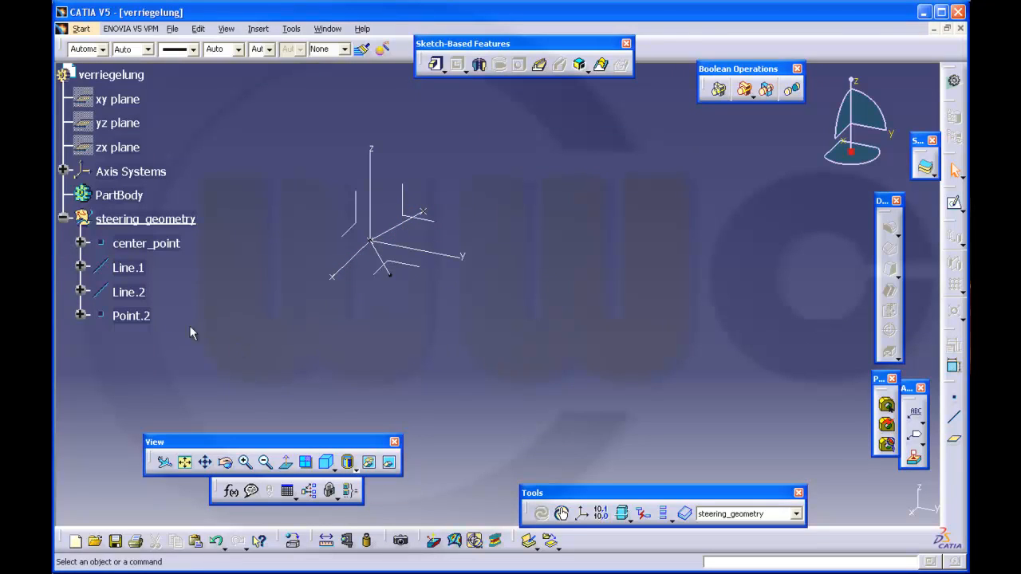
- Create an on-curve point on Line.2 at 0 mm length with the direction reversed, at the end away from center_point
left_click(954, 396)
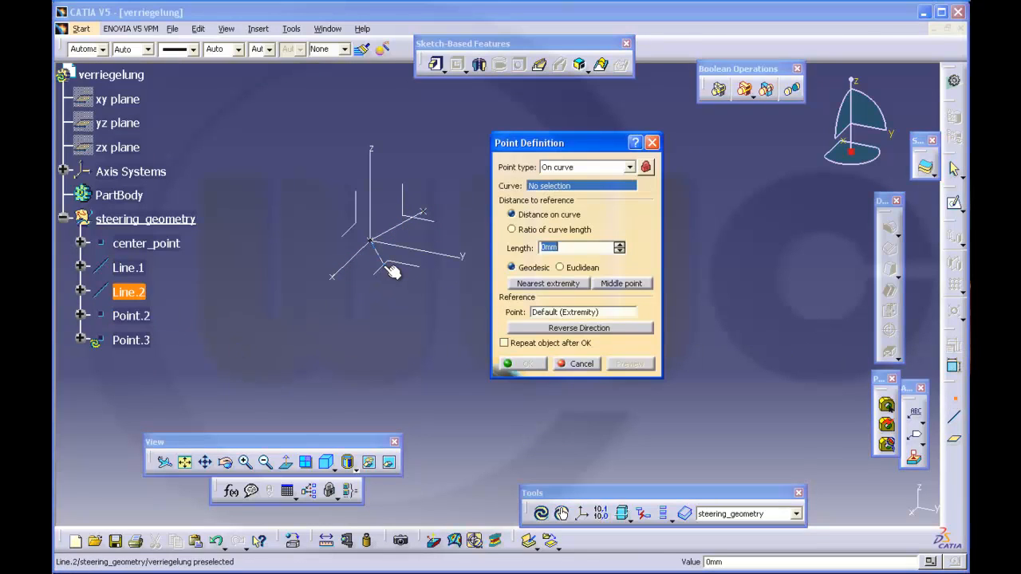
left_click(390, 270)
type("0")
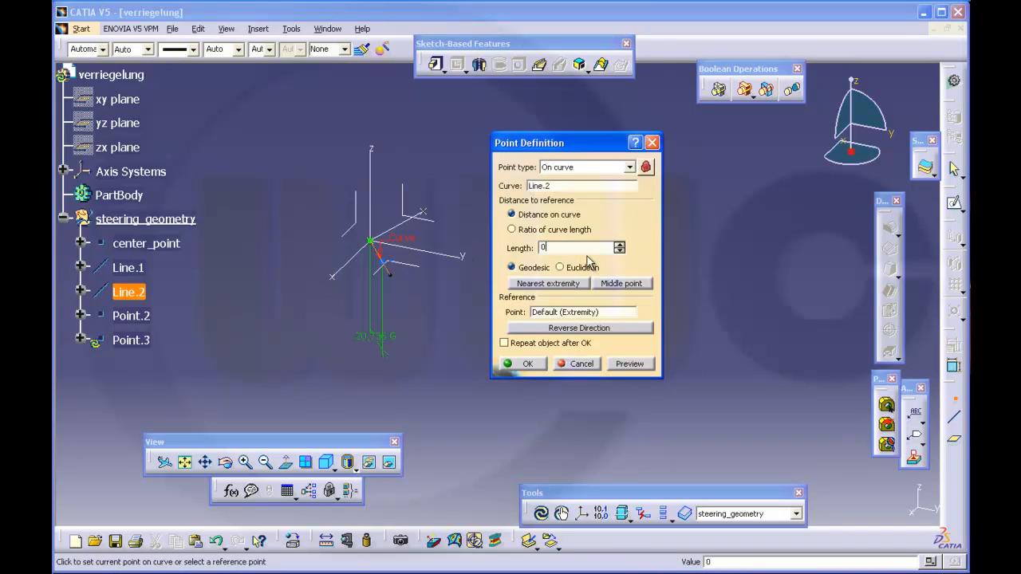
key("Tab")
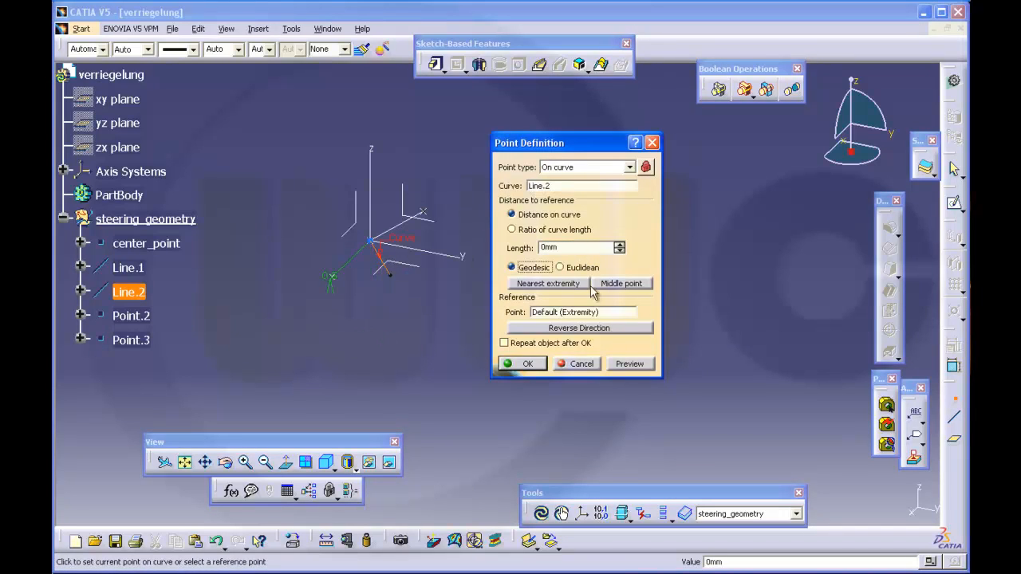
left_click(585, 330)
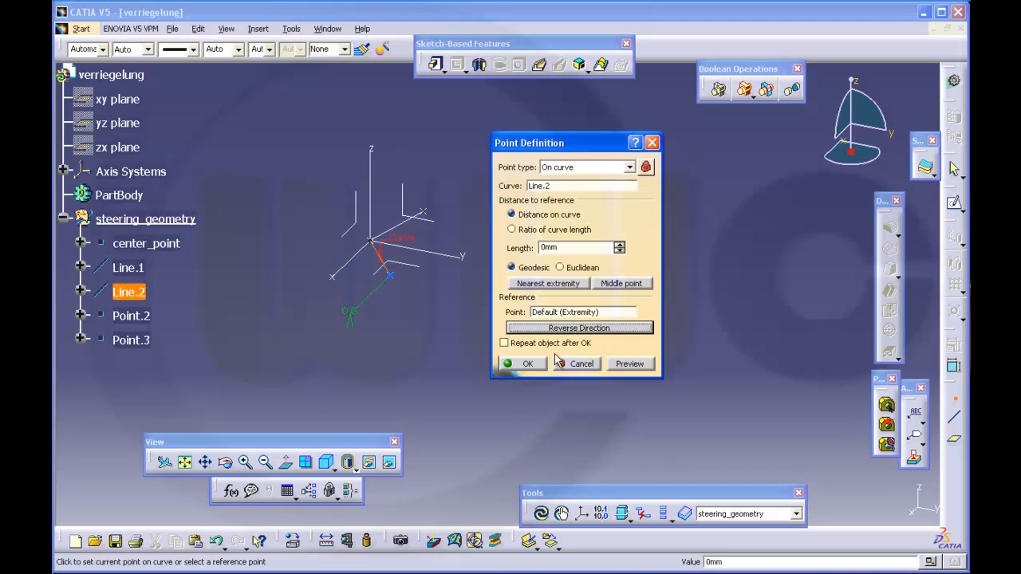
left_click(533, 366)
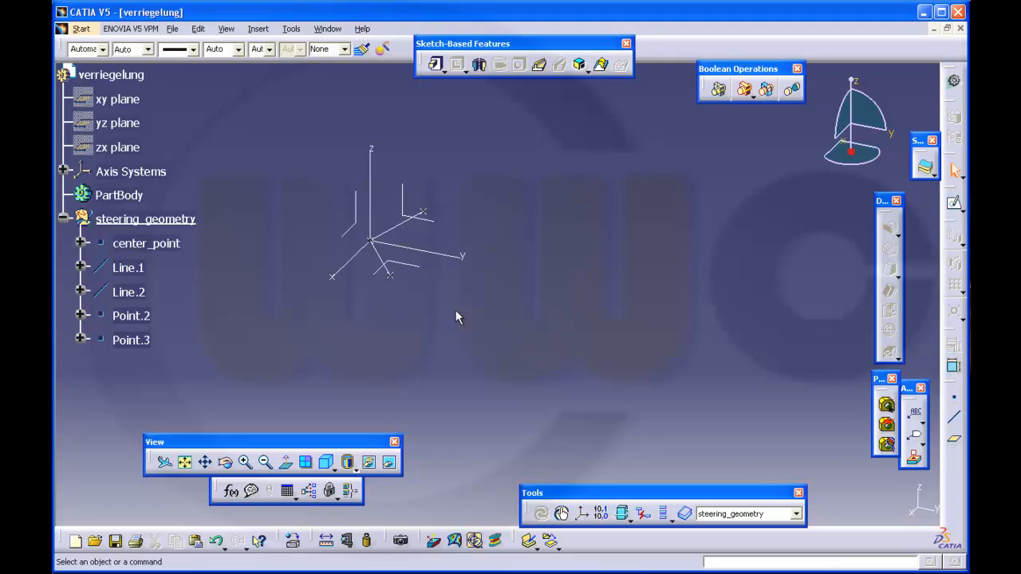
- Create a plane offset 4 mm above the XY plane of the absolute axis system
left_click(954, 440)
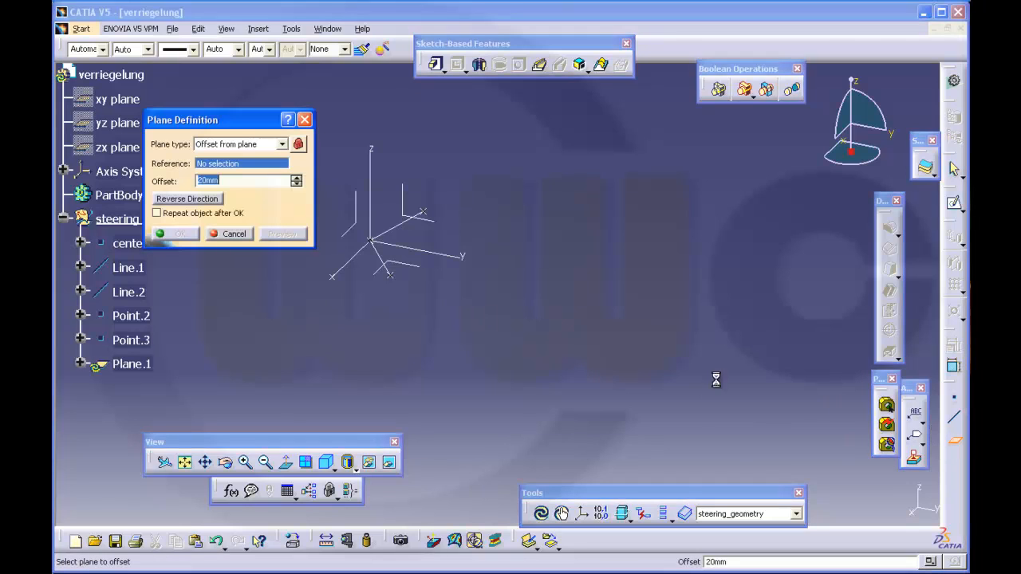
left_click(421, 268)
type("4")
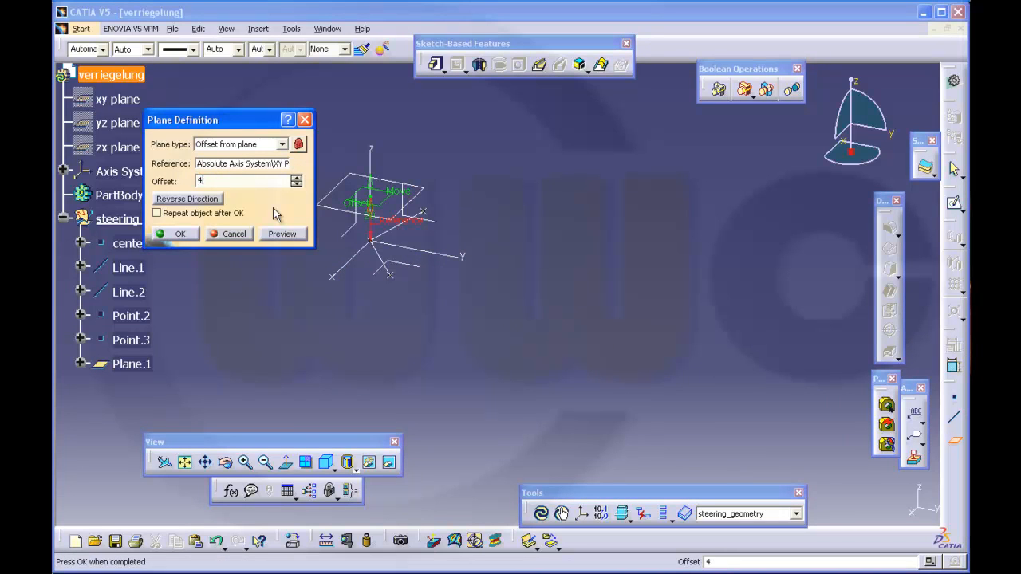
key("Tab")
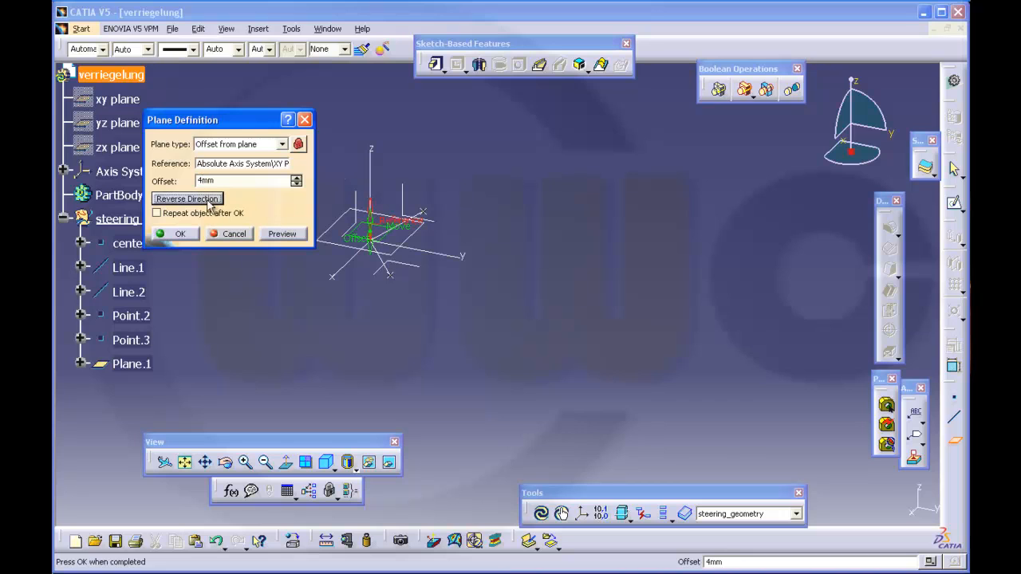
left_click(178, 235)
- Create a second plane offset 4 mm from the axis system's XY plane in the reversed direction, below it
left_click(954, 438)
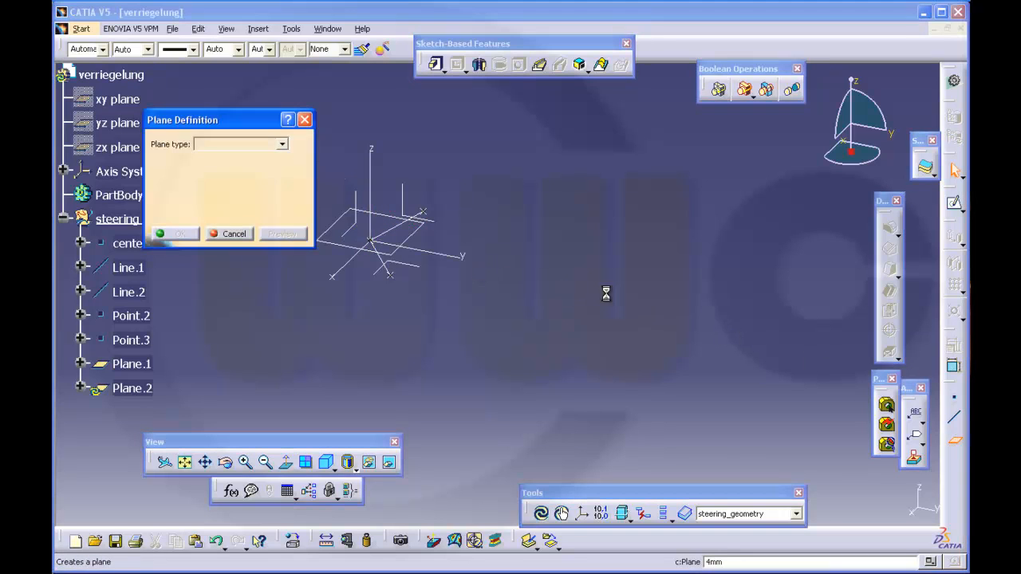
left_click(416, 272)
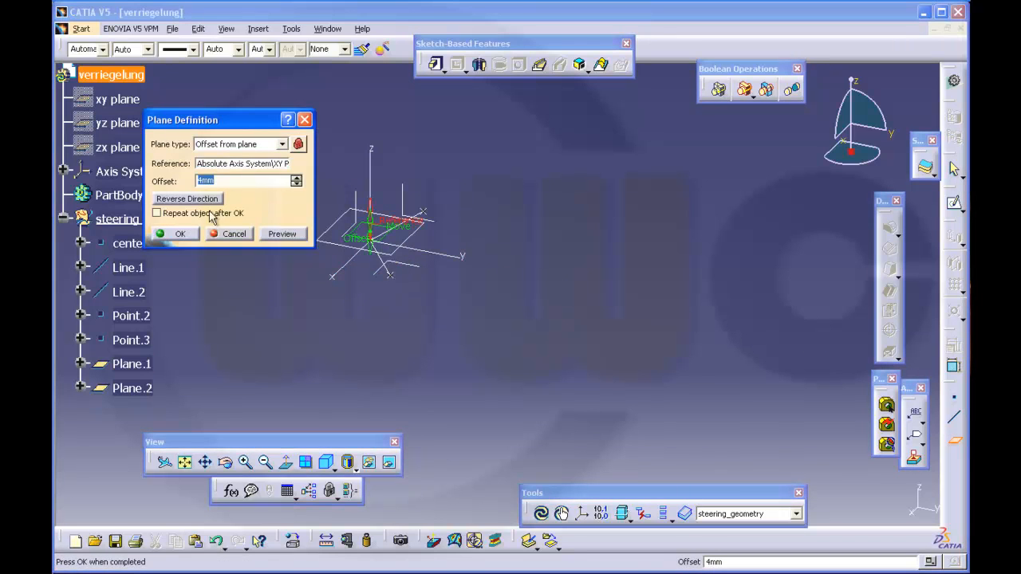
left_click(195, 200)
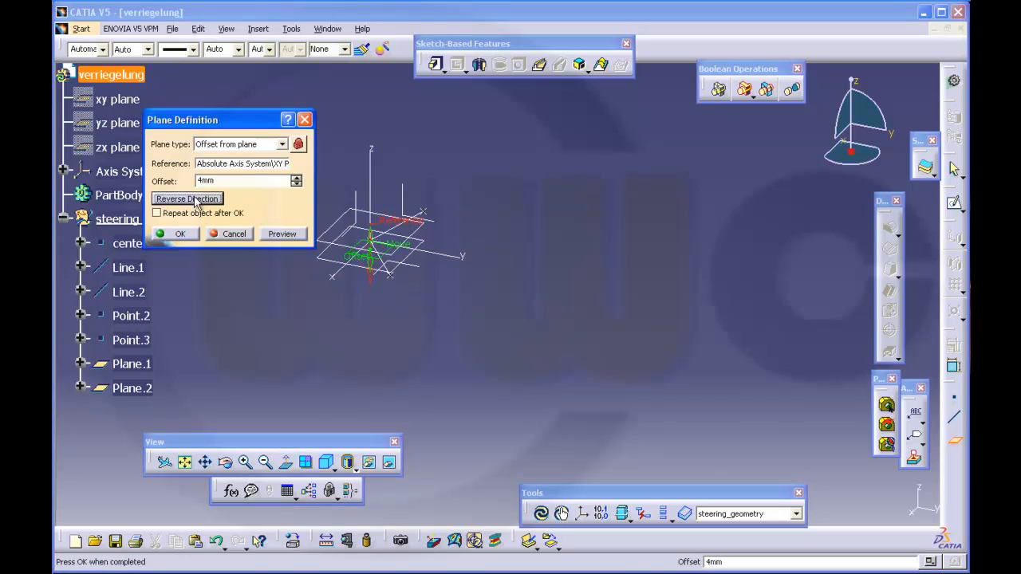
left_click(180, 233)
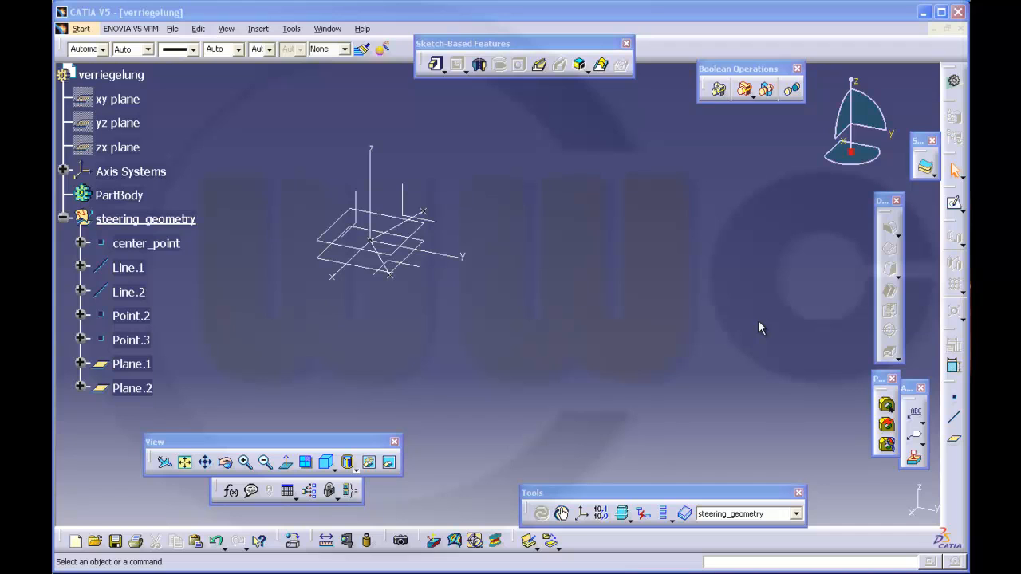
- Insert three new empty bodies into the verriegelung part
left_click(257, 29)
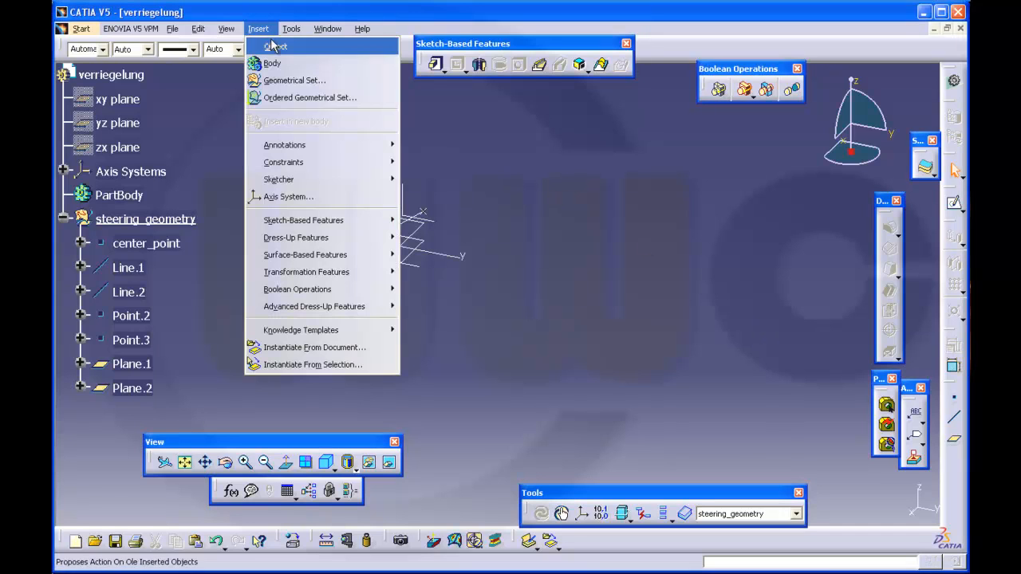
left_click(272, 67)
left_click(258, 29)
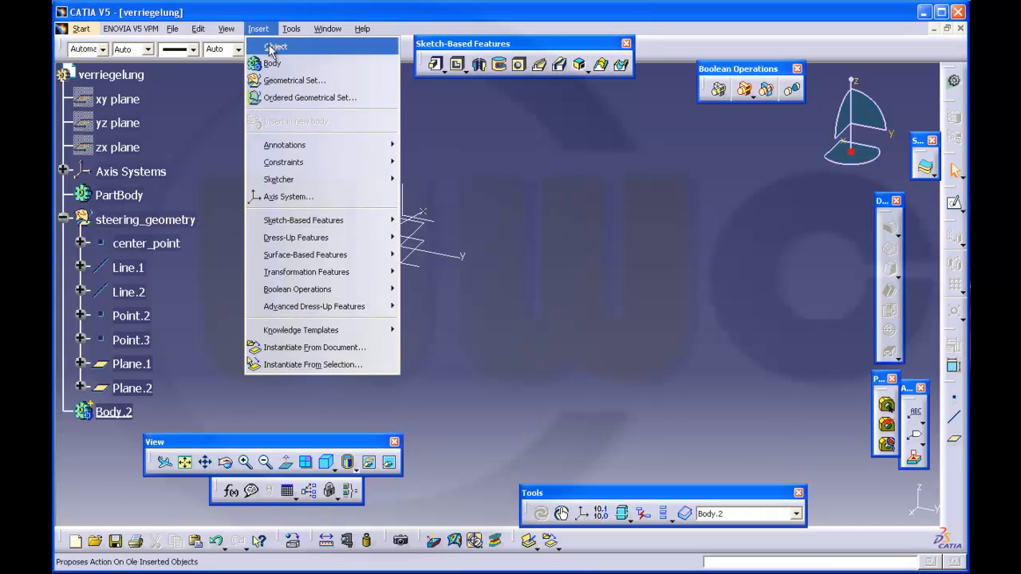
left_click(271, 64)
left_click(257, 28)
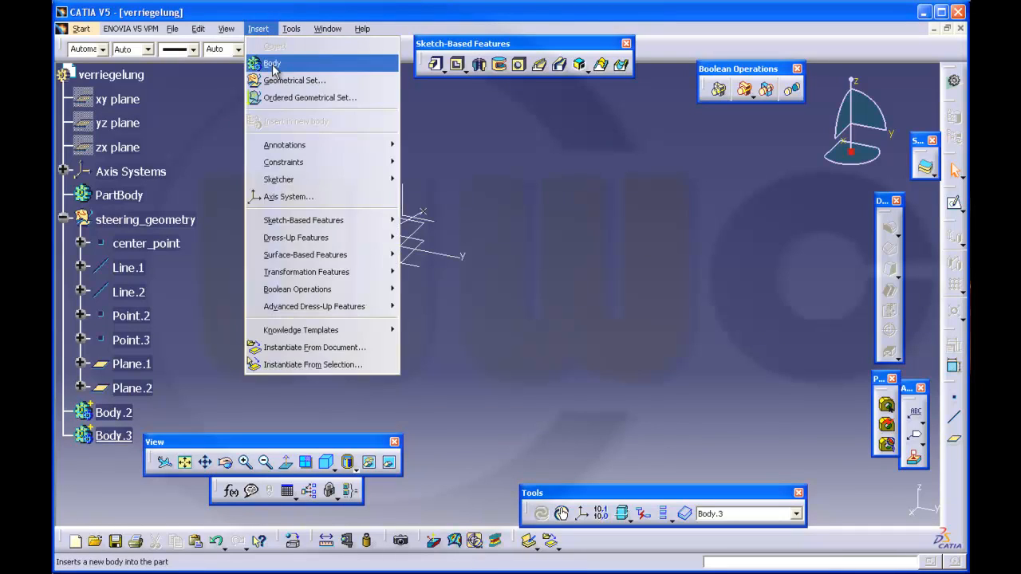
left_click(271, 64)
- Rename the first new body, Body.2, as base_plate
scroll(178, 371, "down", 3)
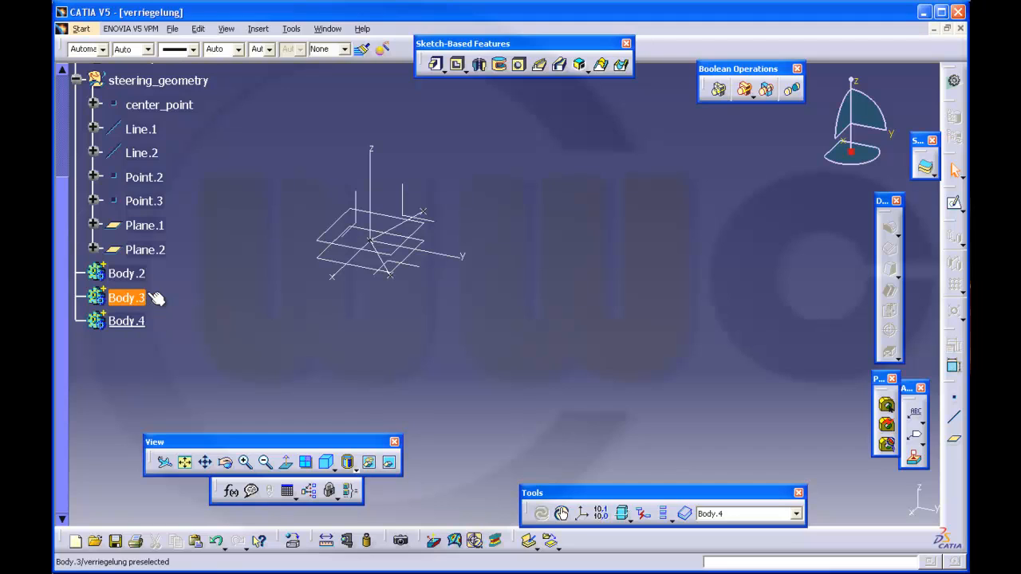
right_click(136, 276)
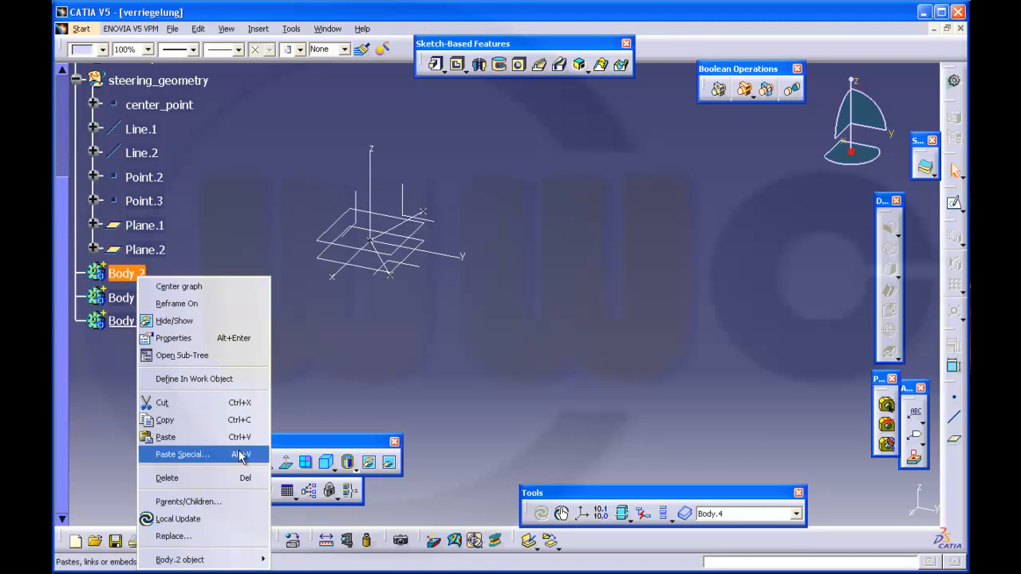
left_click(200, 338)
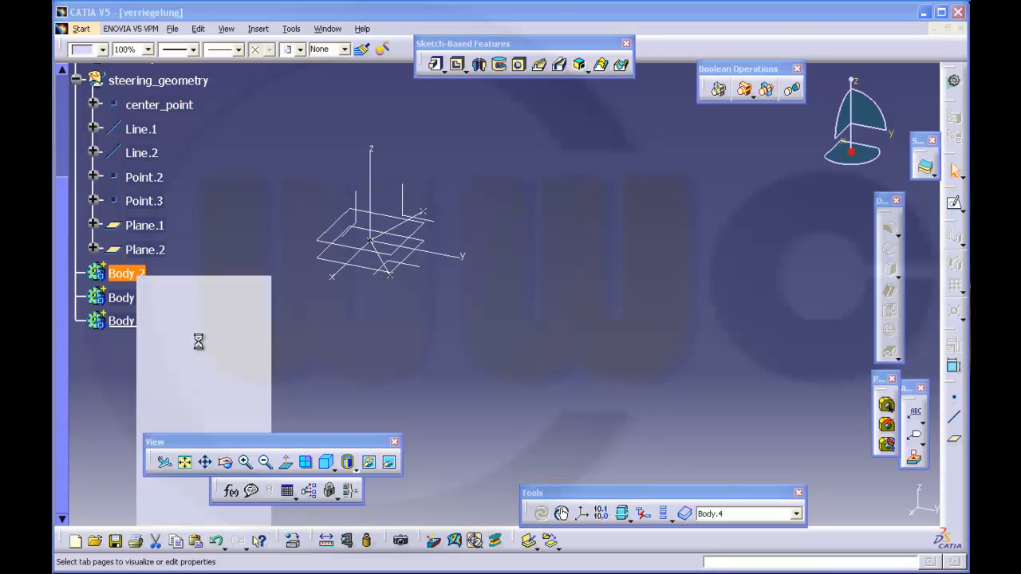
type("b")
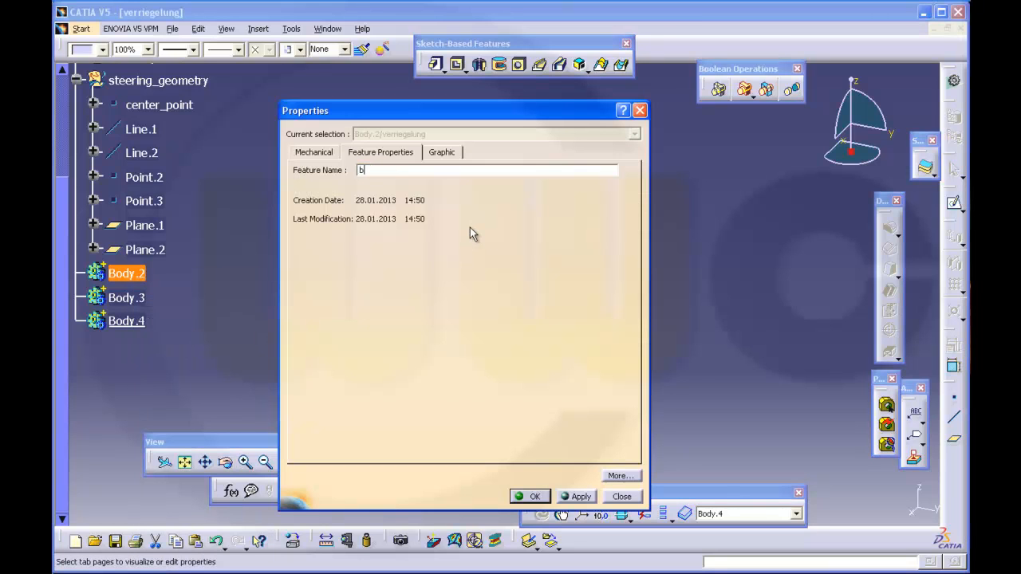
type("ase_plate")
left_click(533, 496)
- Rename the second new body, Body.3, as lever_1
right_click(142, 298)
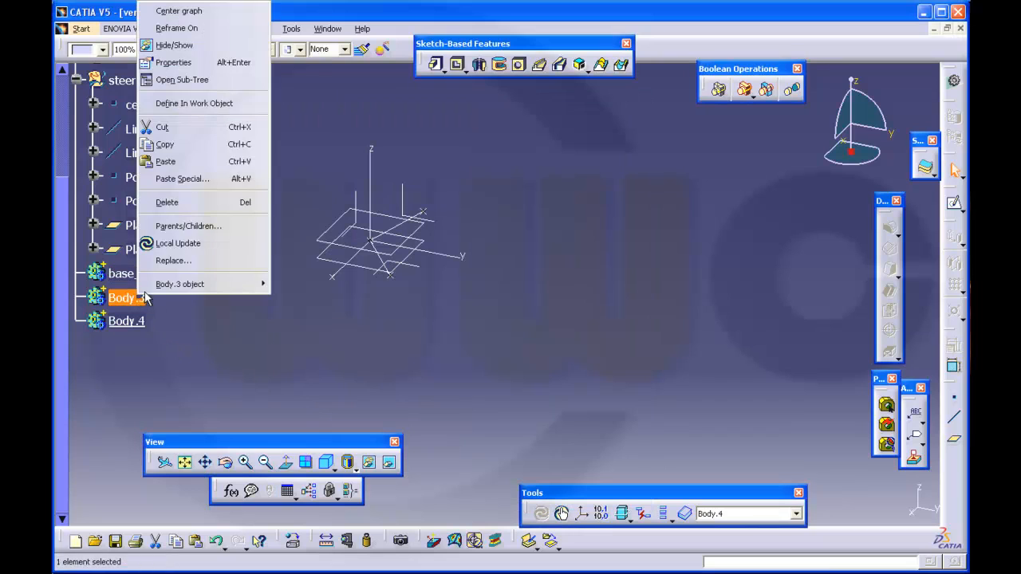
left_click(173, 62)
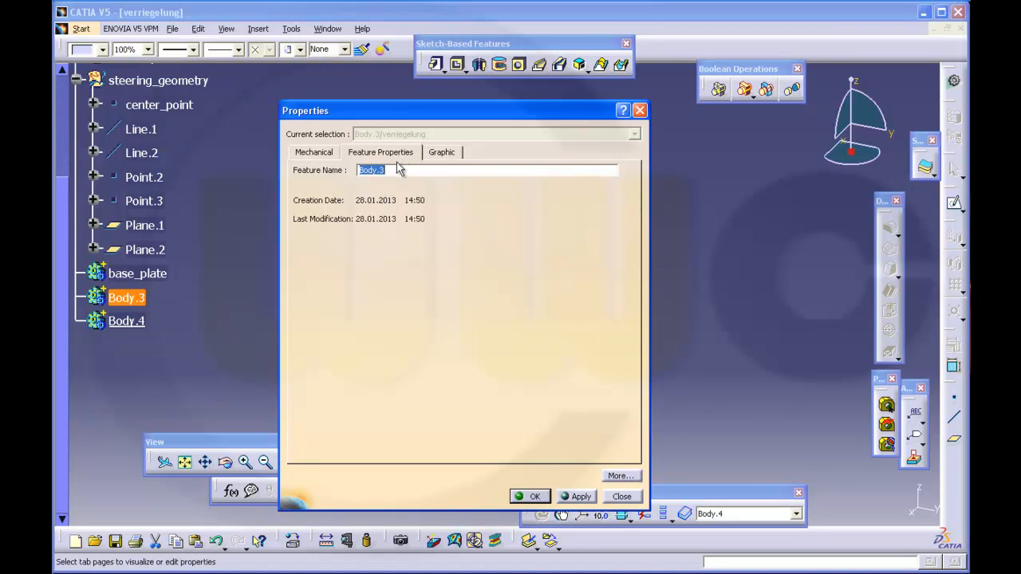
type("lever_1")
left_click(530, 499)
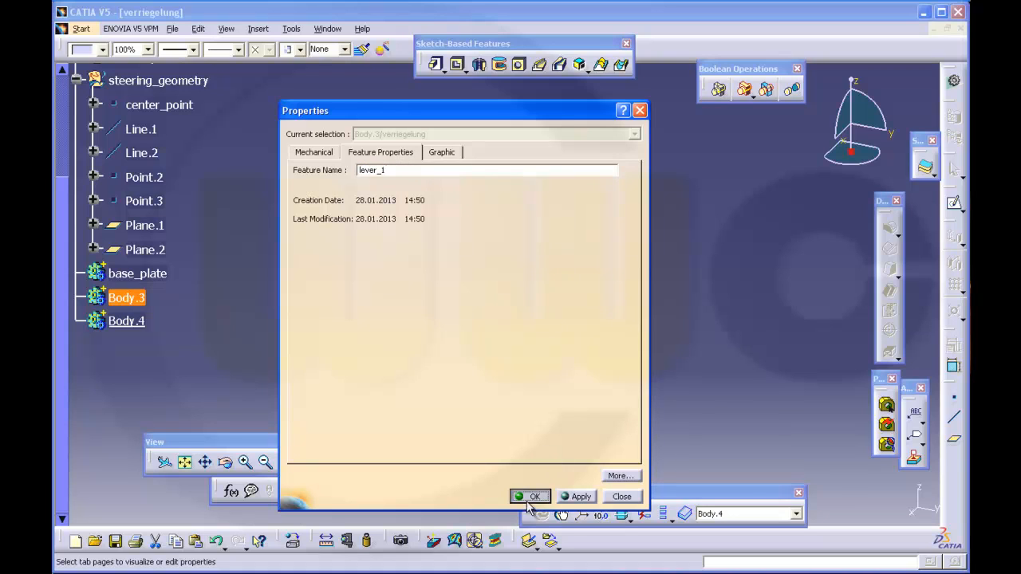
- Rename the third new body, Body.4, as lever_2
left_click(126, 321)
right_click(126, 321)
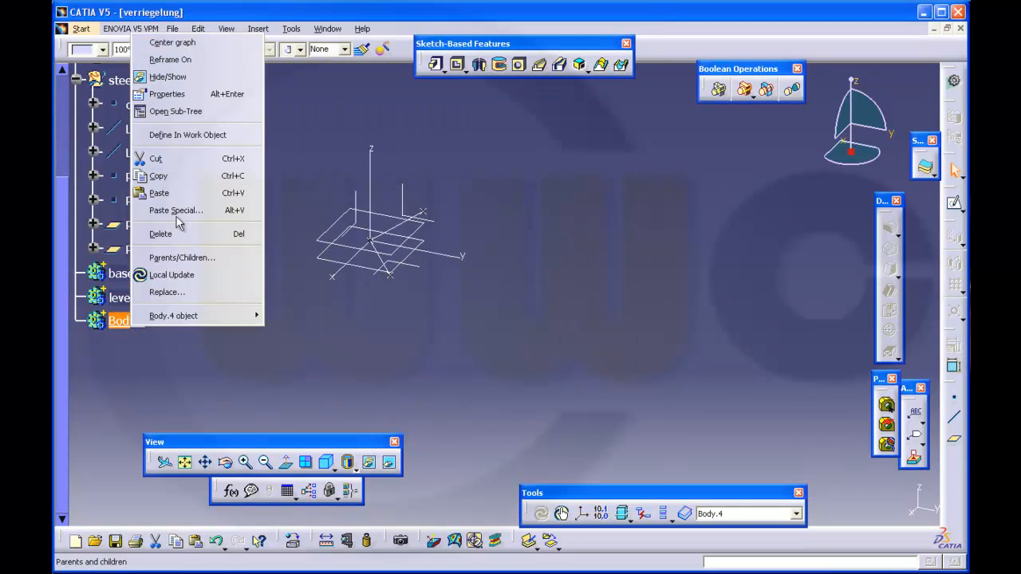
left_click(194, 93)
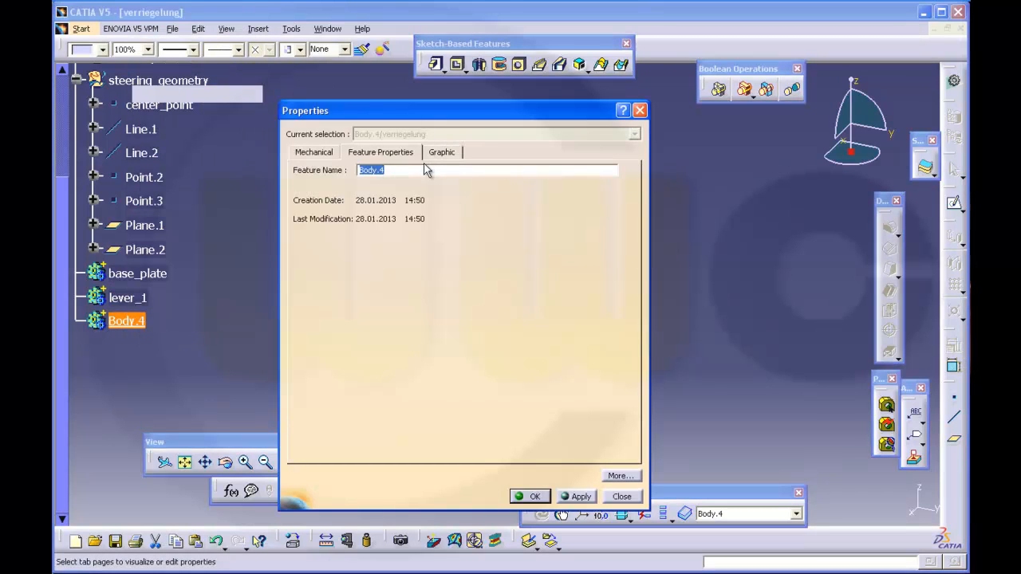
type("lever_2")
left_click(537, 496)
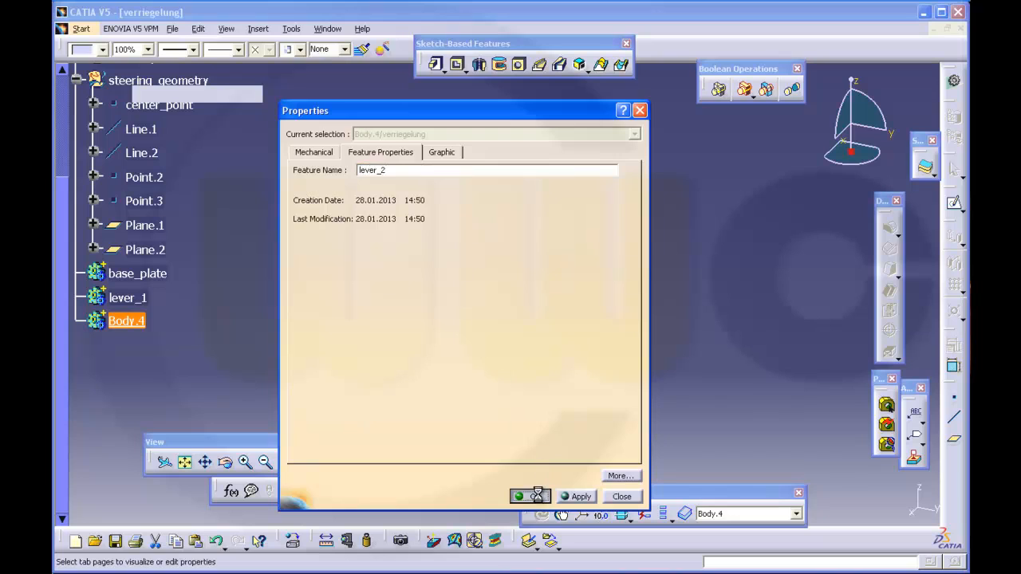
scroll(278, 239, "up", 2)
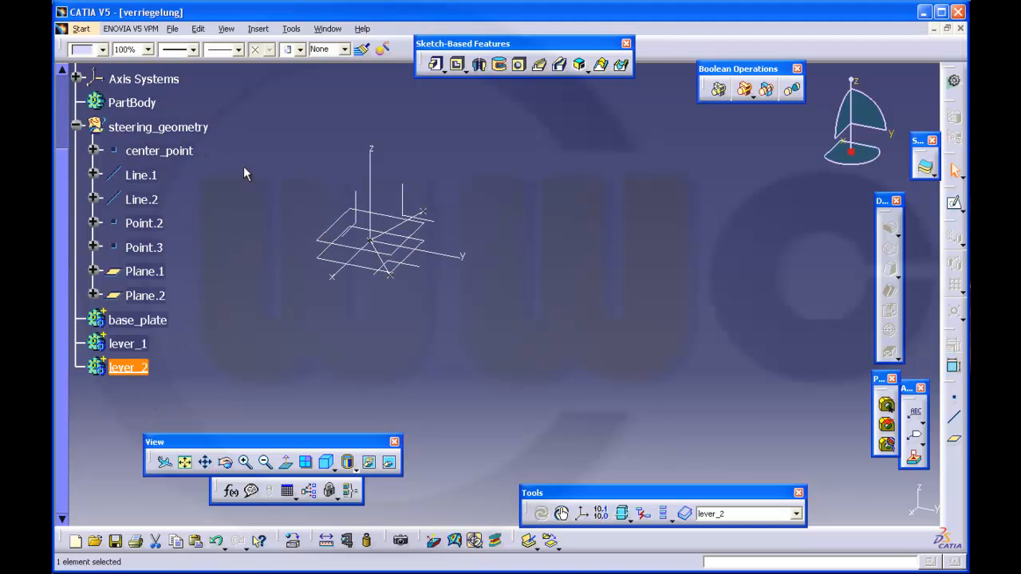
- Reorder the verriegelung part's children so that base_plate, lever_1 and lever_2 come directly before steering_geometry
scroll(245, 167, "up", 4)
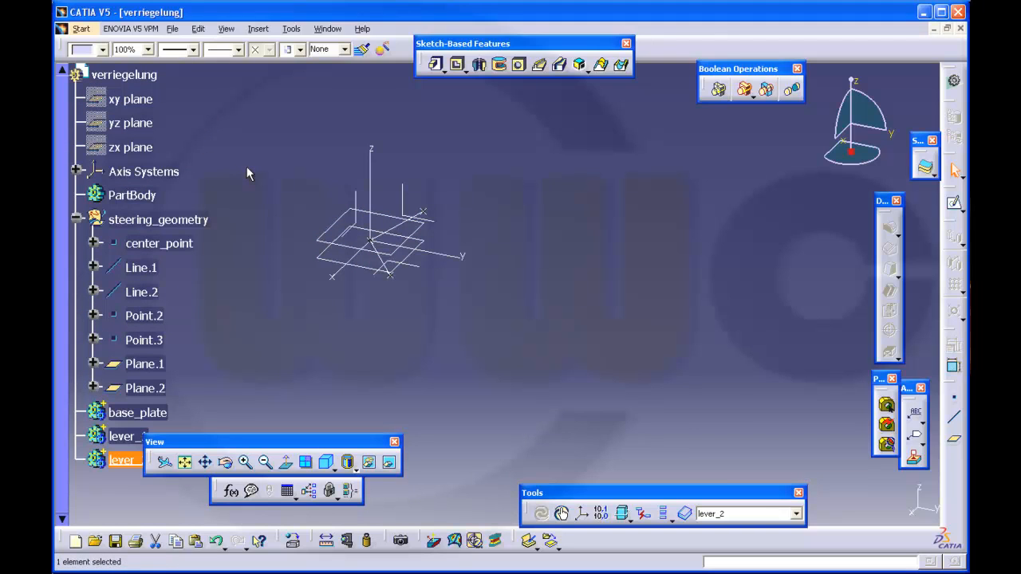
right_click(140, 74)
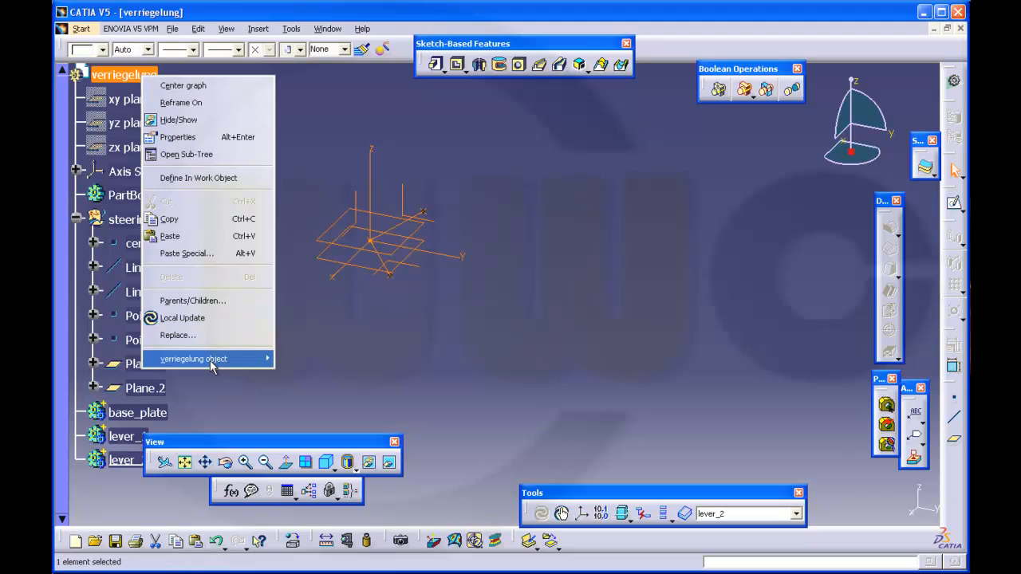
mouse_move(212, 365)
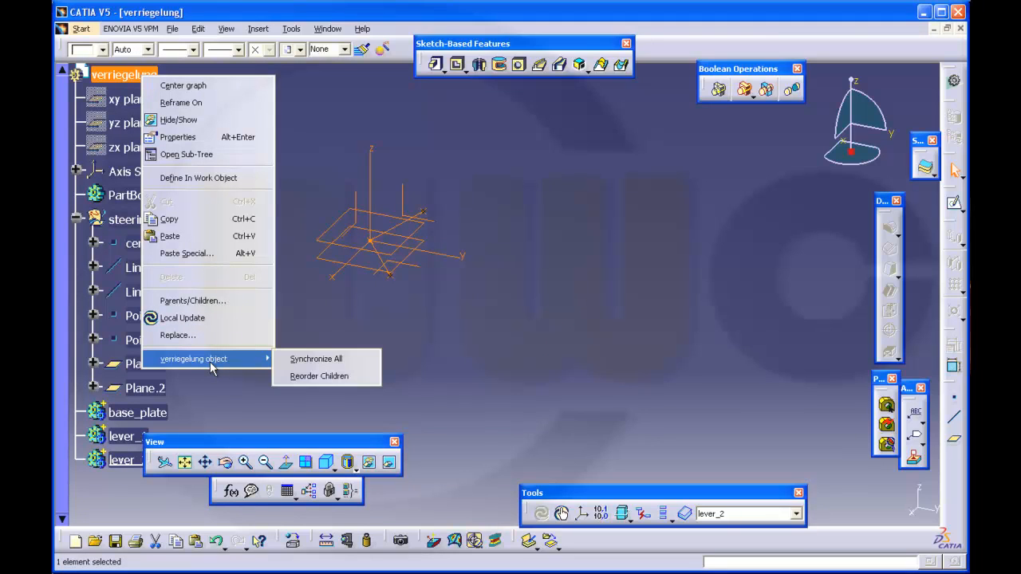
left_click(298, 377)
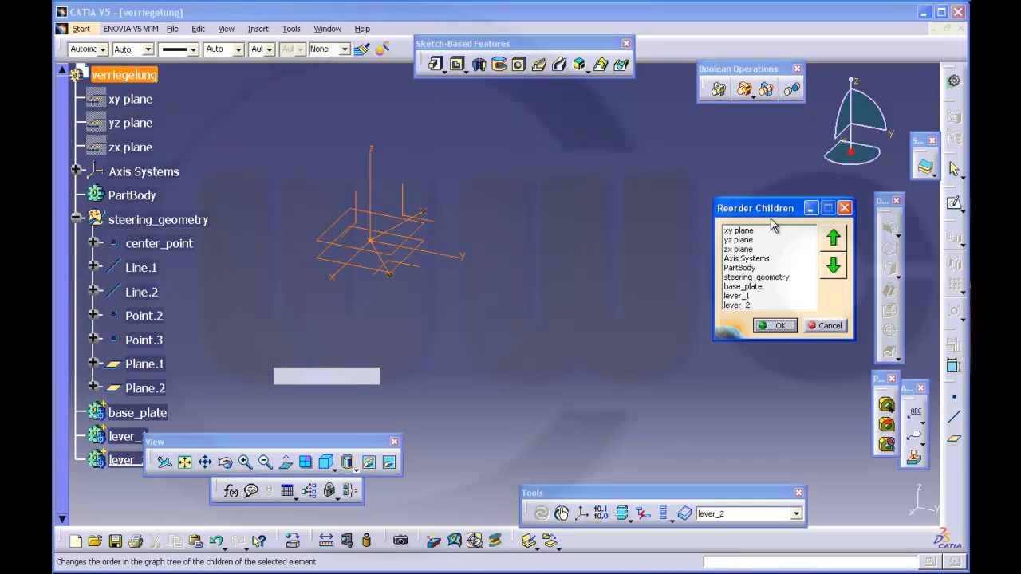
left_click_drag(768, 209, 763, 189)
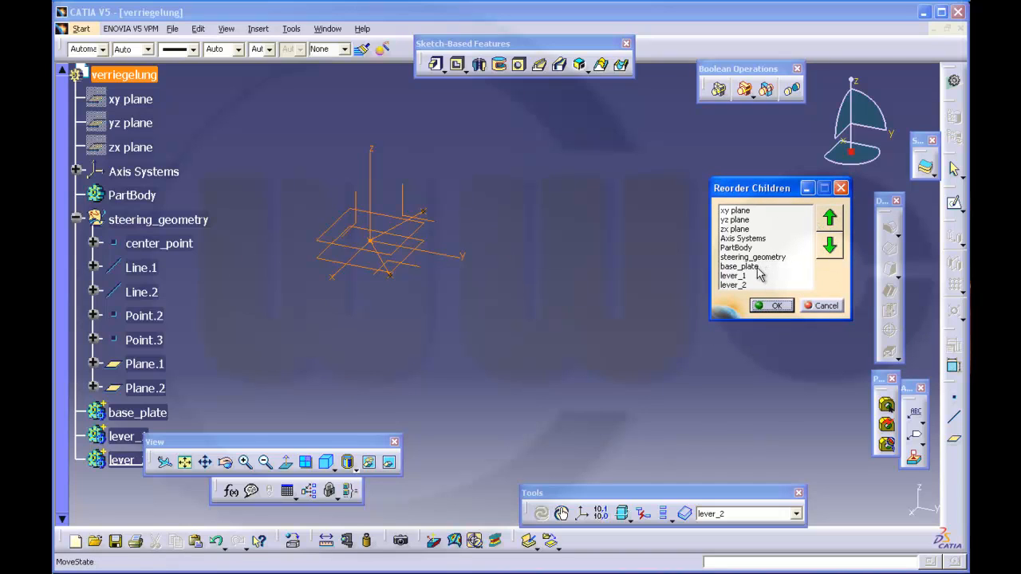
left_click(758, 267)
left_click(830, 220)
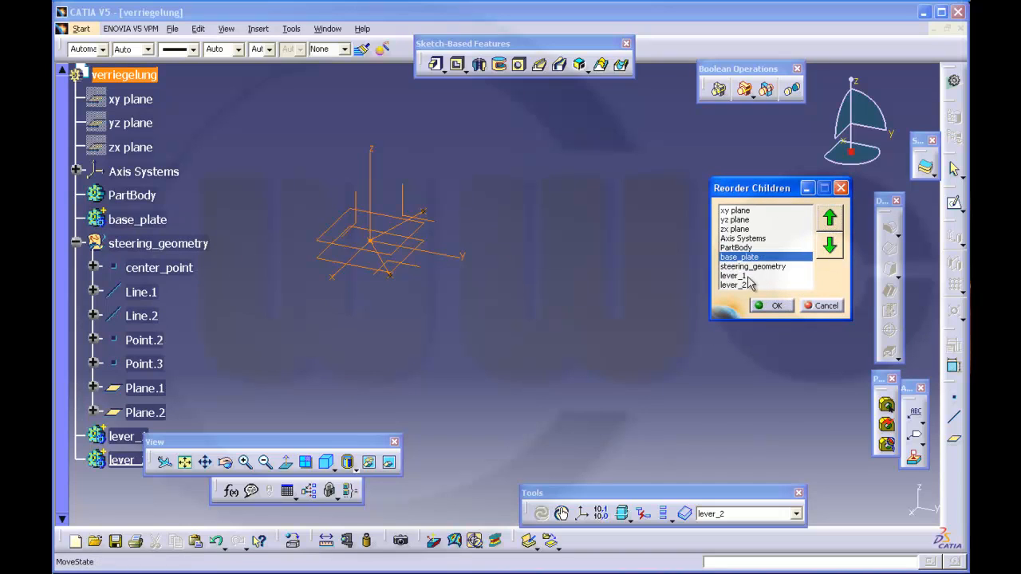
left_click(744, 276)
left_click(834, 225)
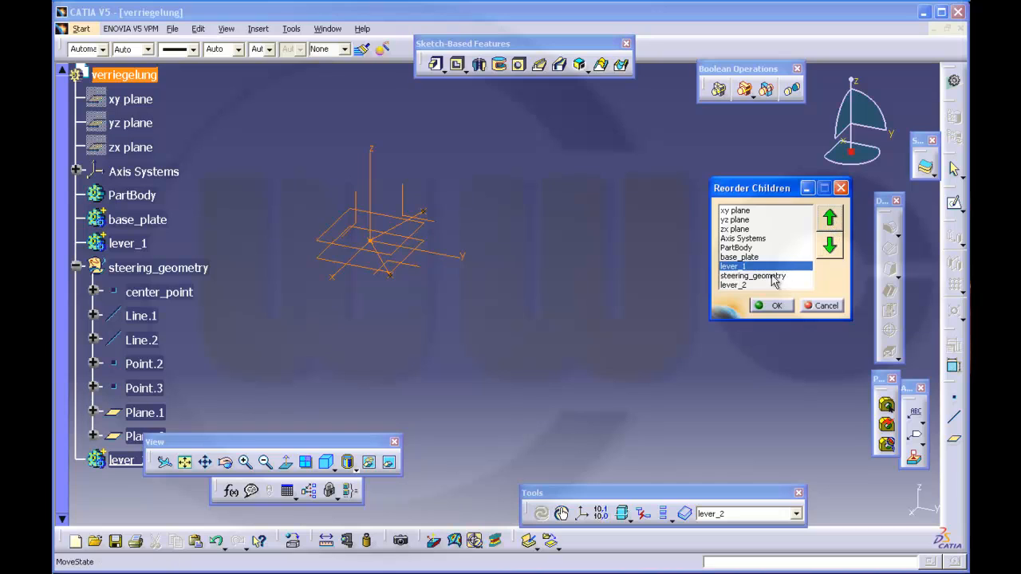
left_click(737, 285)
left_click(831, 220)
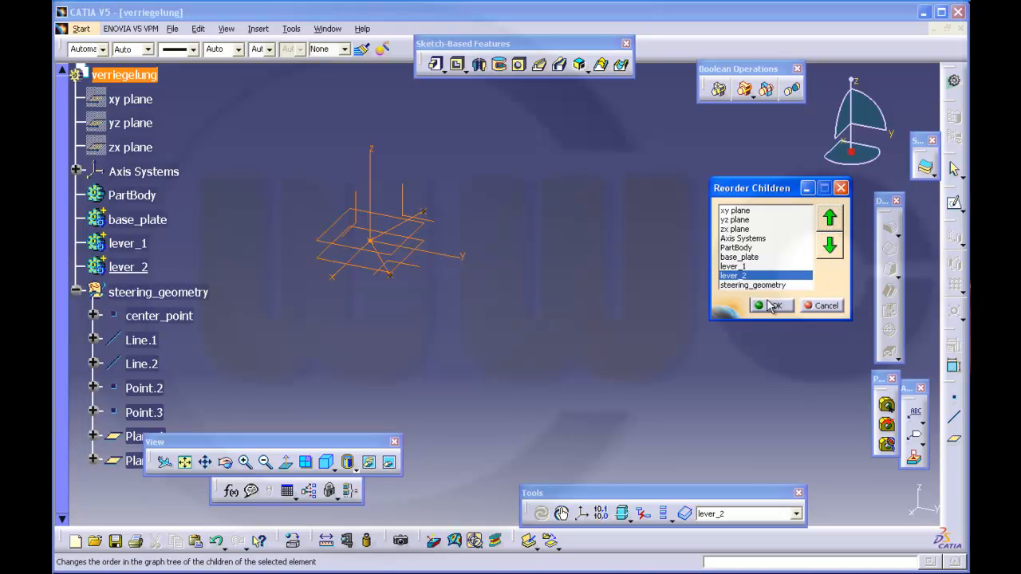
left_click(770, 305)
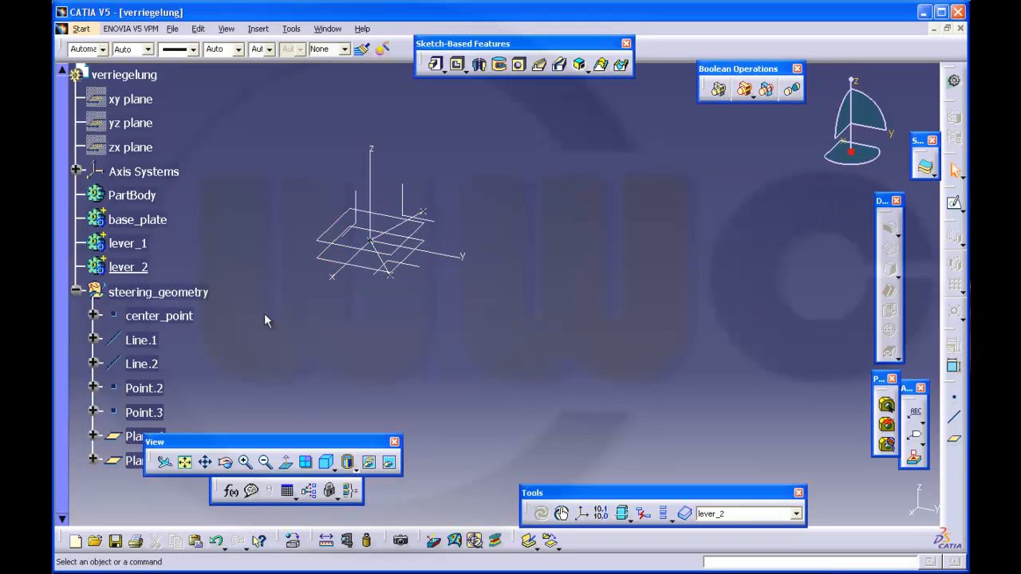
middle_click_drag(329, 296, 451, 328)
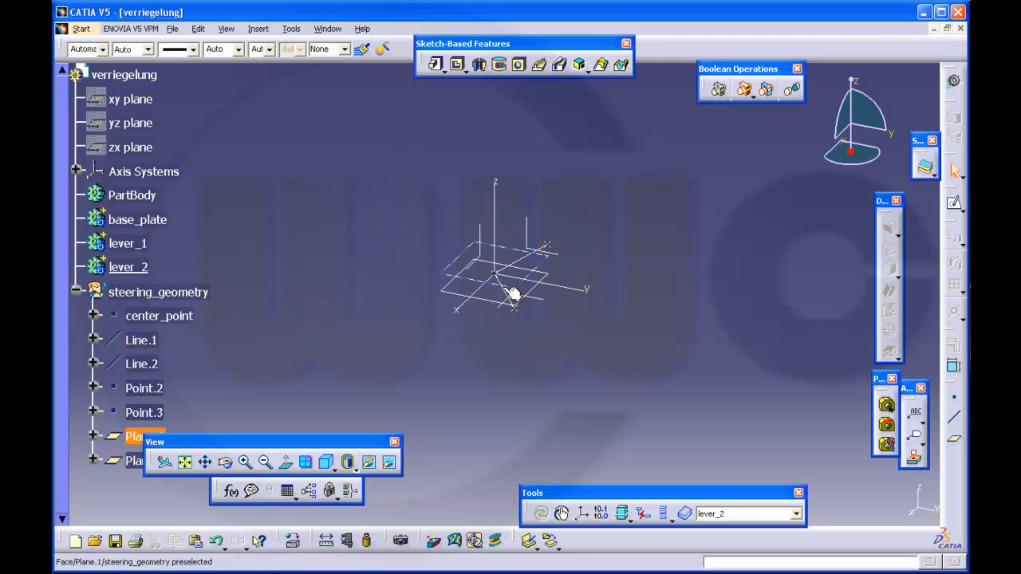
middle_click(549, 291)
middle_click_drag(592, 258, 585, 267)
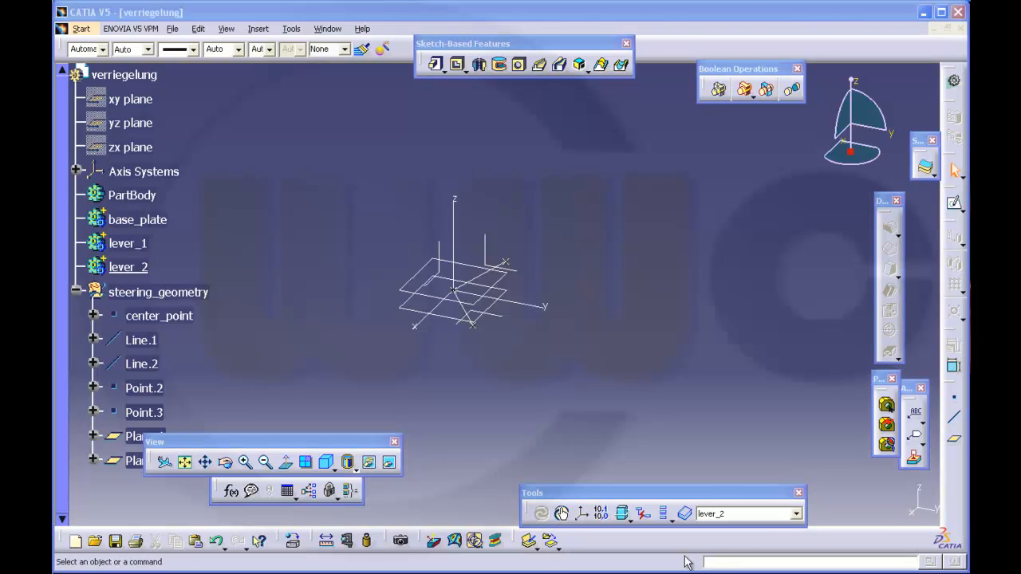
- Open the verriegelung part's formula editor and add a new single-value parameter of type Length
left_click_drag(357, 446, 611, 382)
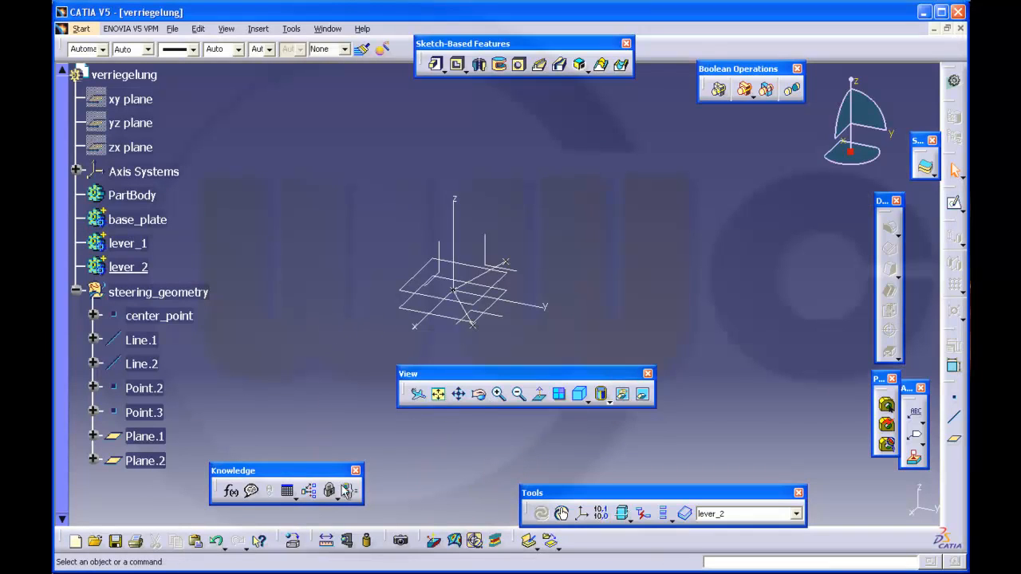
left_click(231, 493)
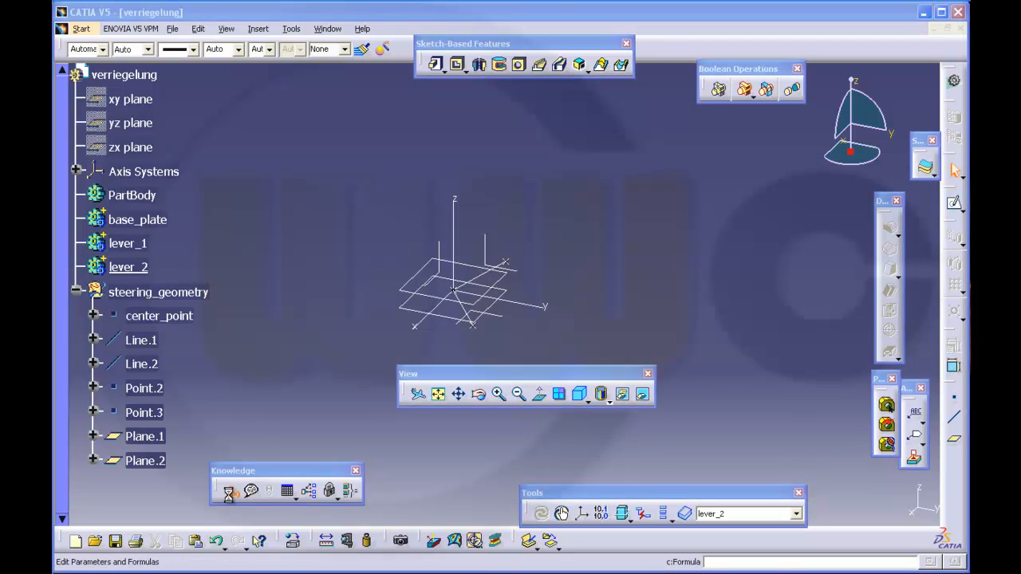
left_click_drag(527, 86, 617, 101)
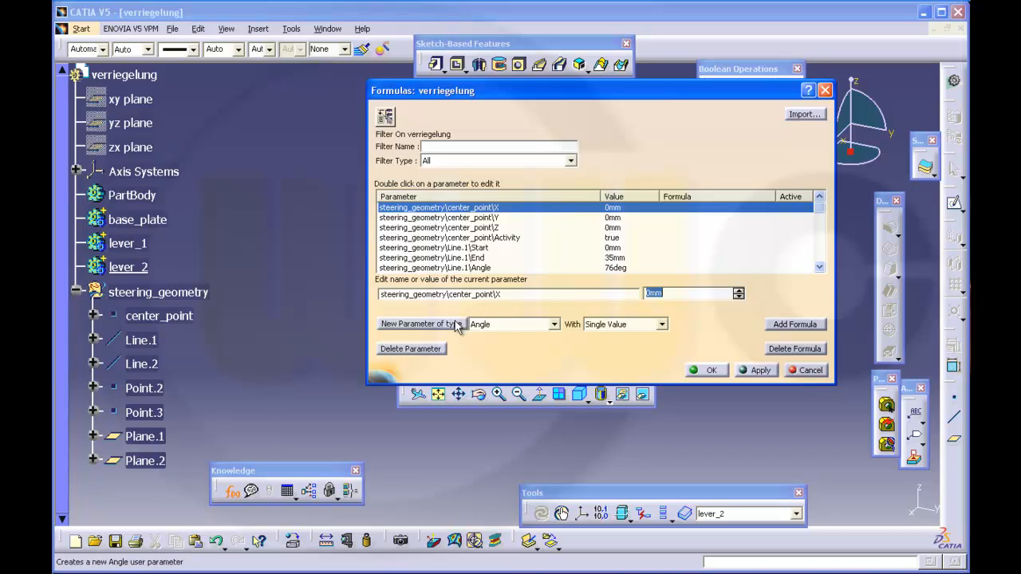
left_click(554, 324)
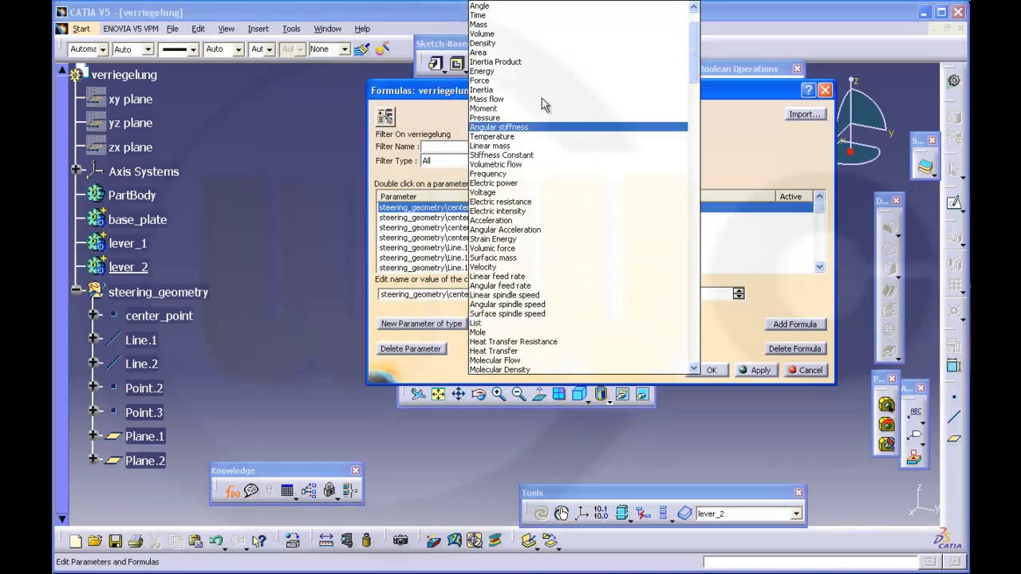
left_click_drag(693, 44, 693, 30)
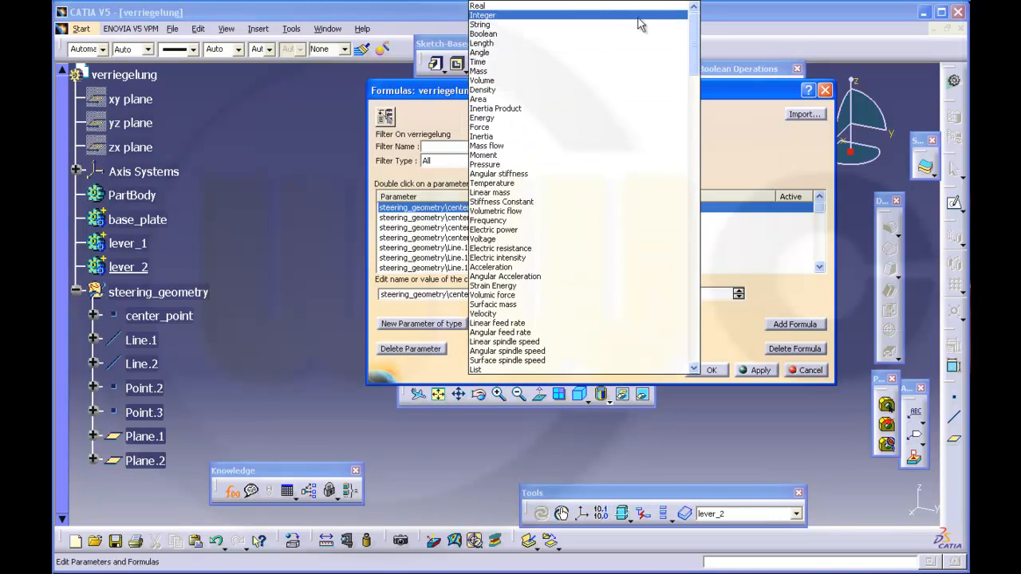
left_click(562, 43)
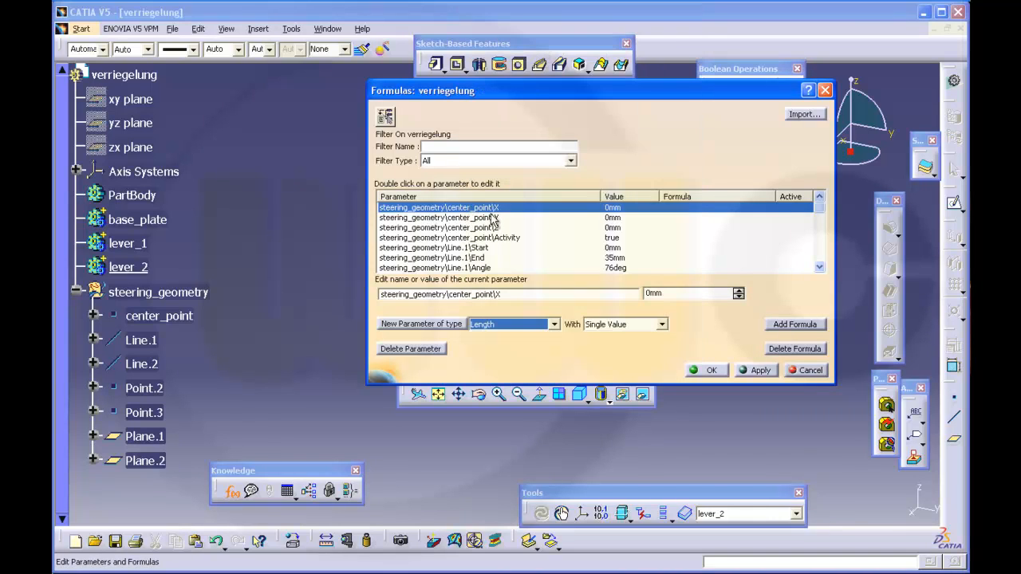
left_click(434, 323)
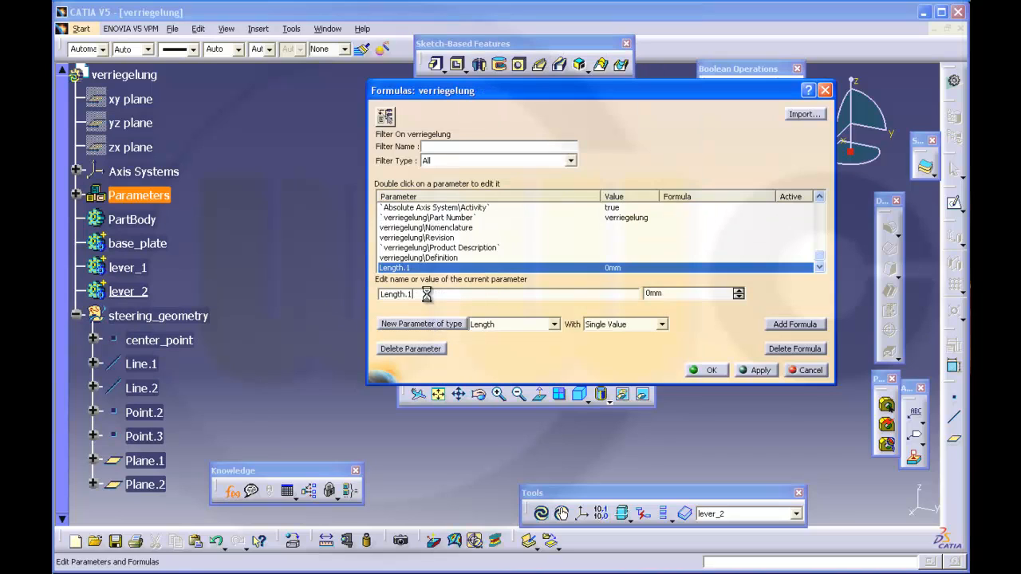
- Name the new length parameter length_lever_1 and apply a value of 35 mm to it
double_click(428, 295)
type("length_lever_1")
left_click(649, 293)
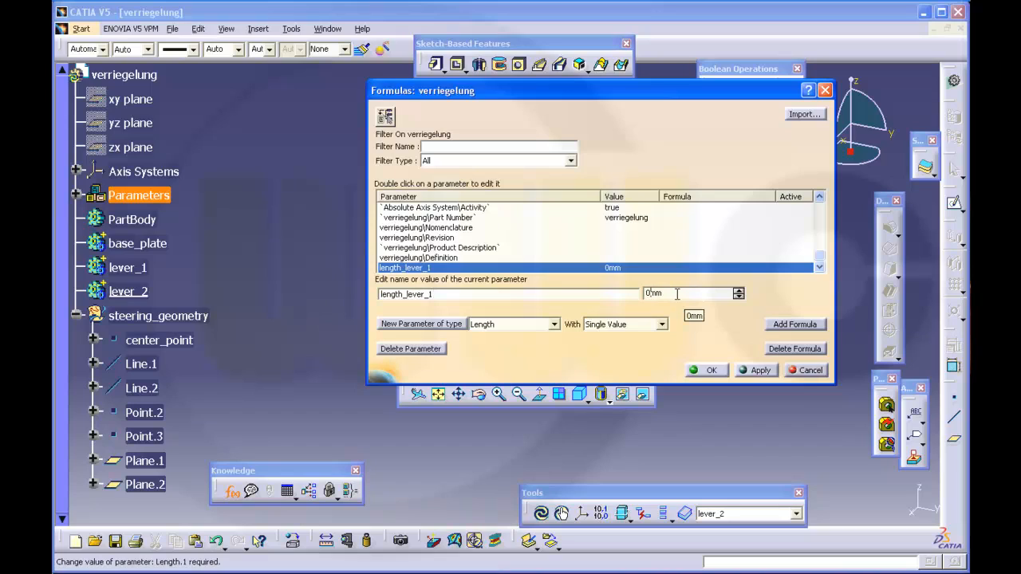
key("BackSpace")
type("35")
left_click(752, 371)
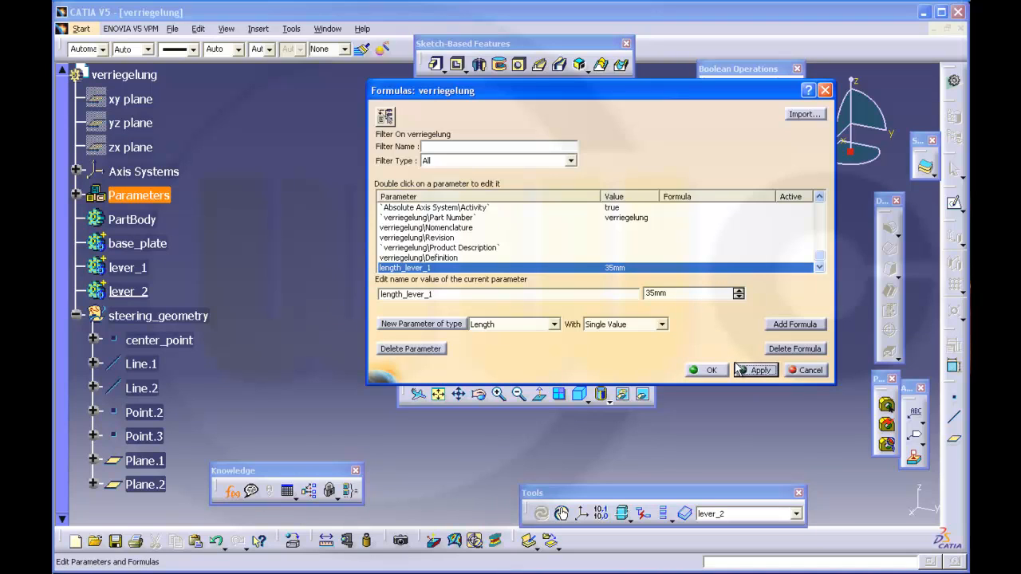
- Add a second single-value length parameter named lenght_lever_2 and set its value to 34 mm
left_click(447, 324)
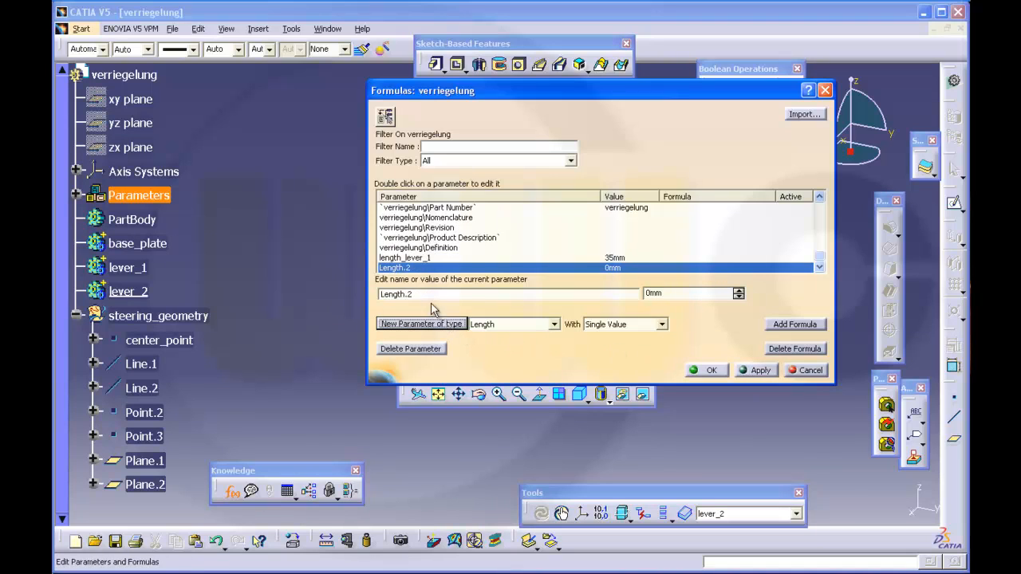
type("l")
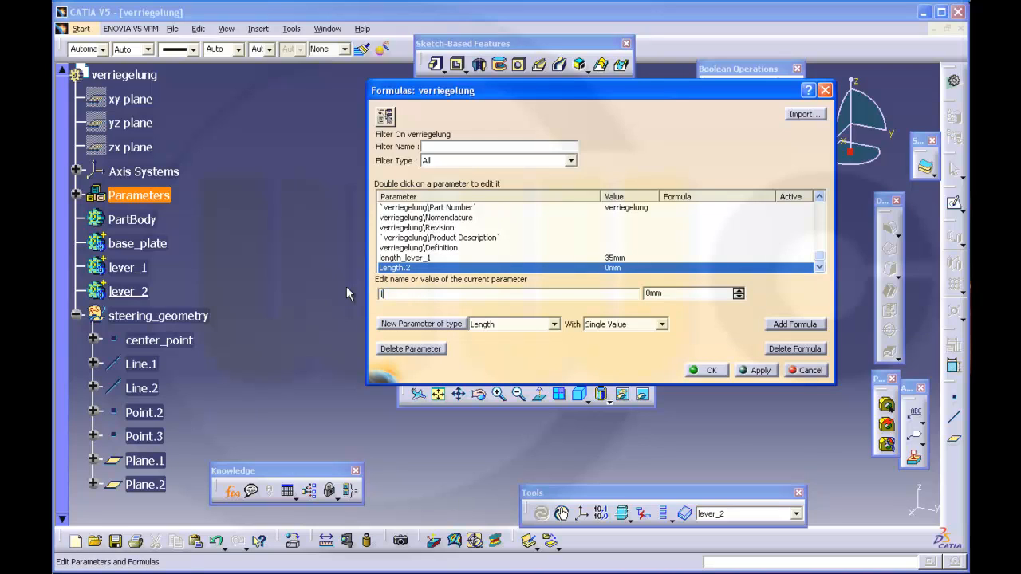
type("enght_lever_2")
left_click(650, 294)
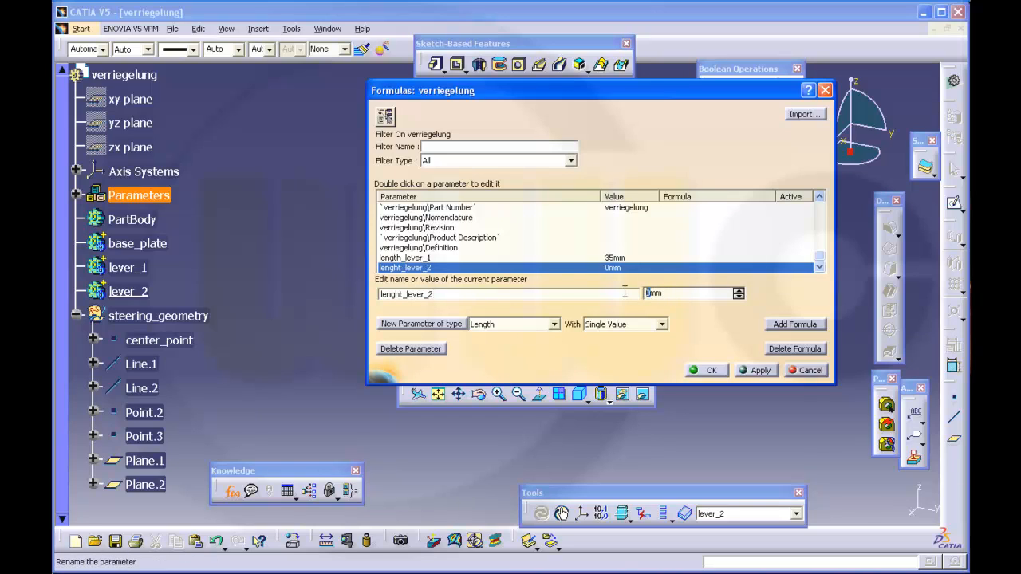
type("34")
left_click(754, 370)
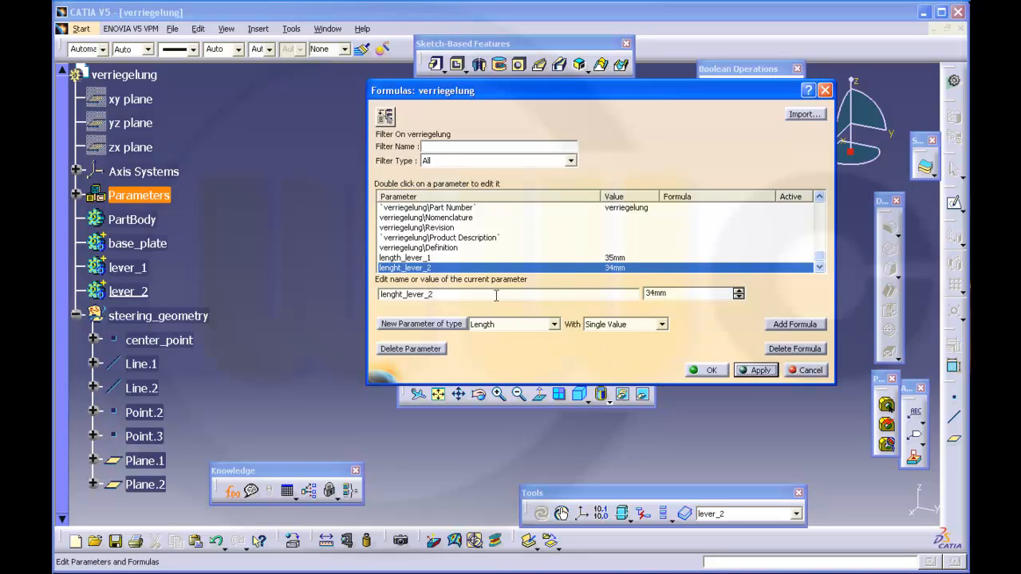
left_click_drag(495, 295, 368, 295)
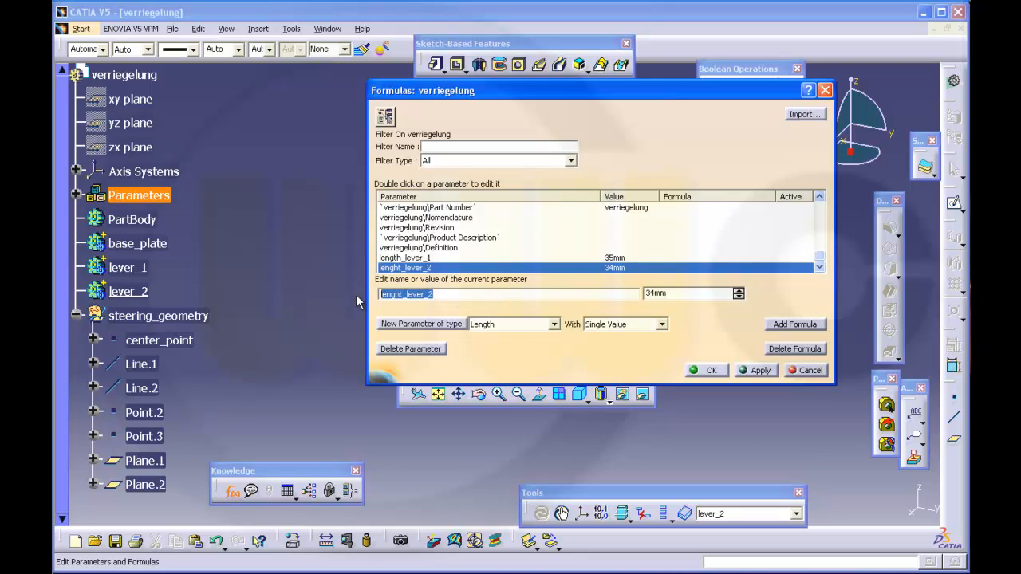
- Switch the parameter type to Angle and add a new single-value angle parameter
left_click(554, 324)
left_click(556, 320)
left_click(556, 324)
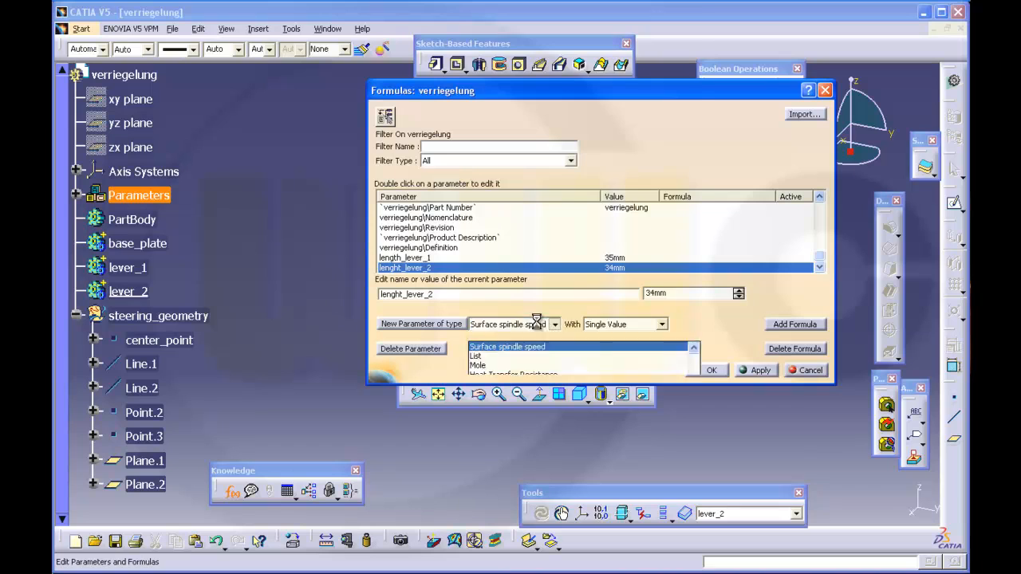
scroll(687, 99, "up", 13)
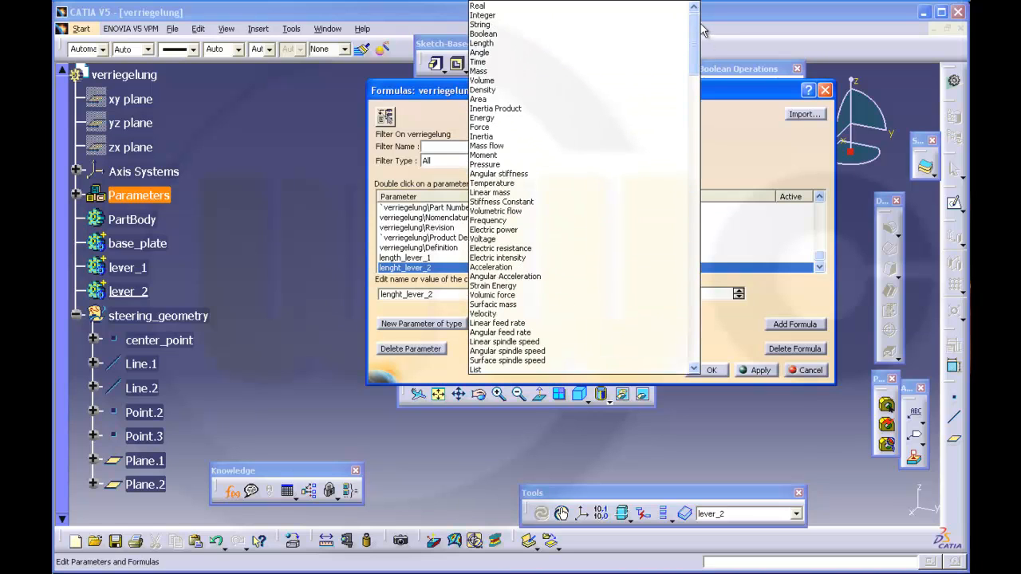
left_click(610, 53)
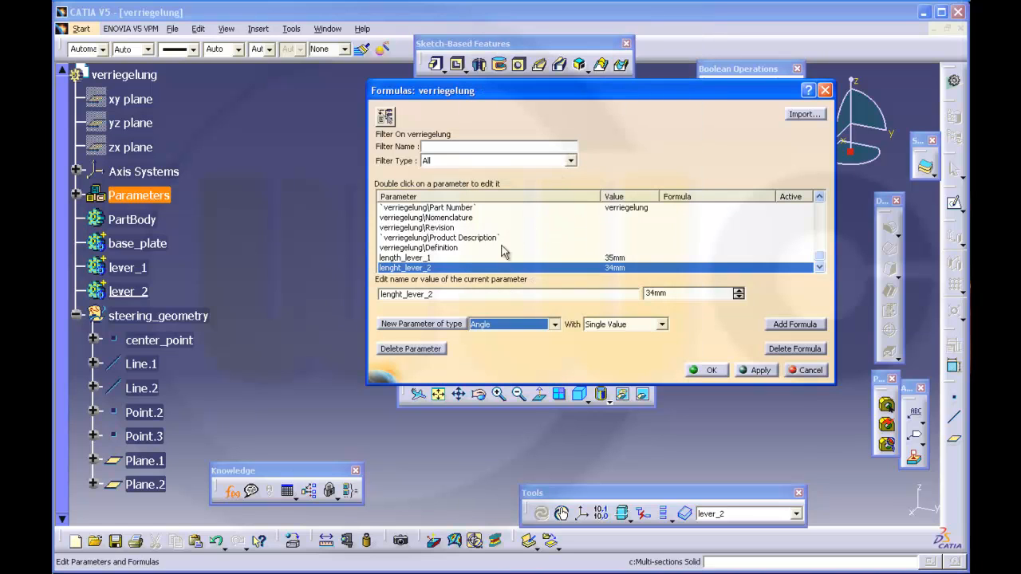
left_click(433, 326)
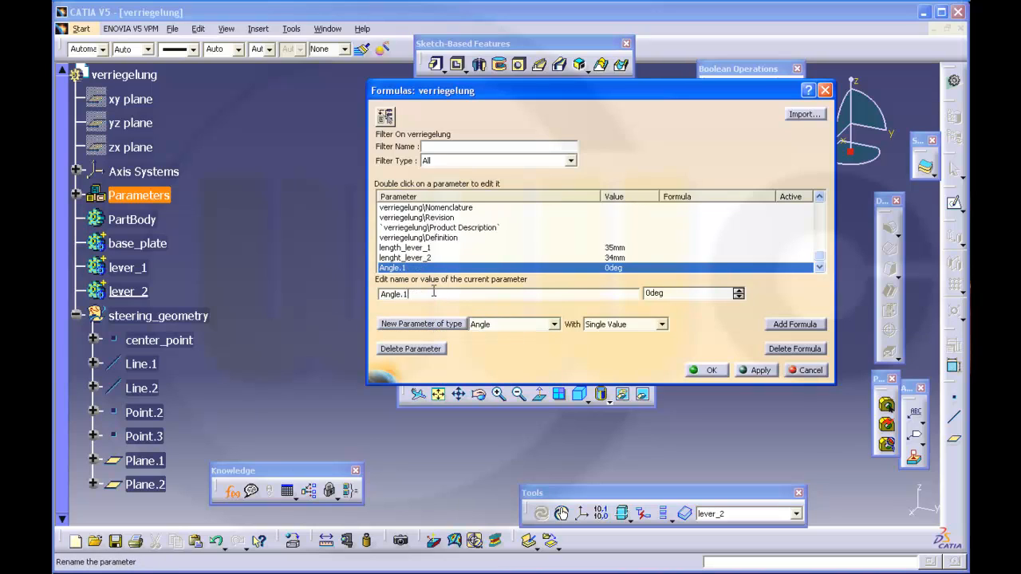
- Name the new angle parameter angle_lever_1 and apply a value of 76 deg to it
left_click_drag(433, 293, 345, 289)
type("angle")
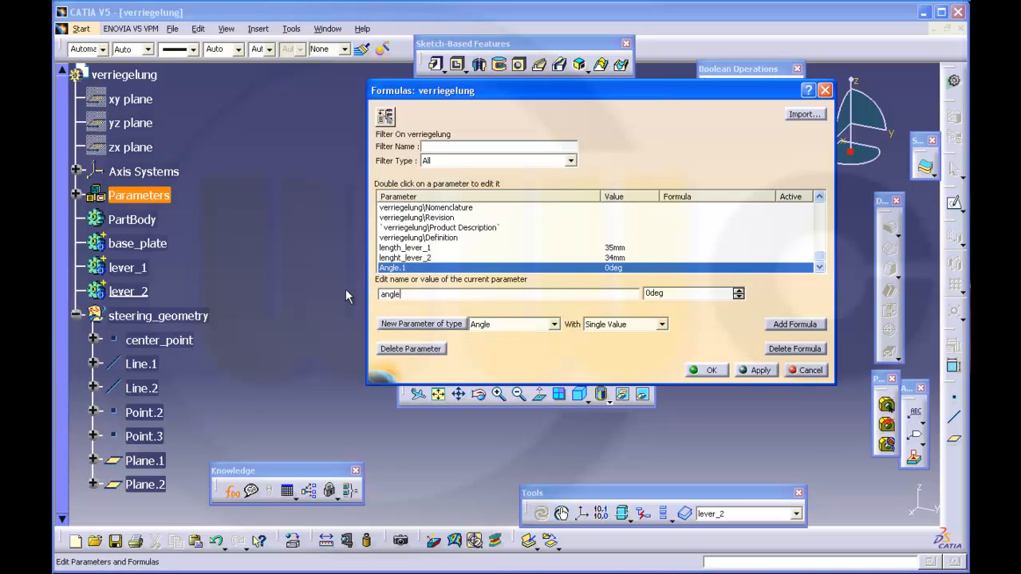
type("_lever_1")
key("Tab")
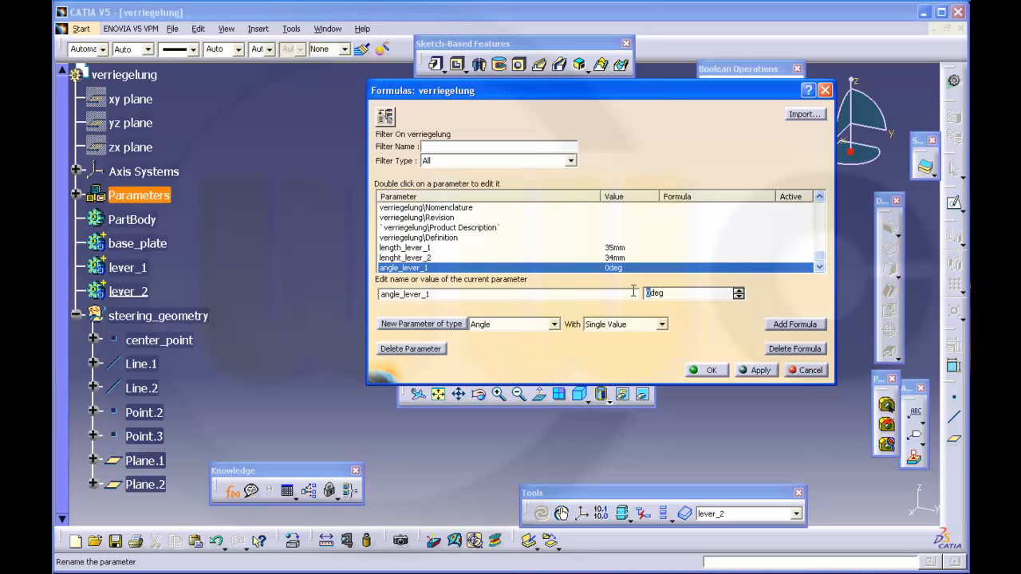
type("76")
left_click(757, 372)
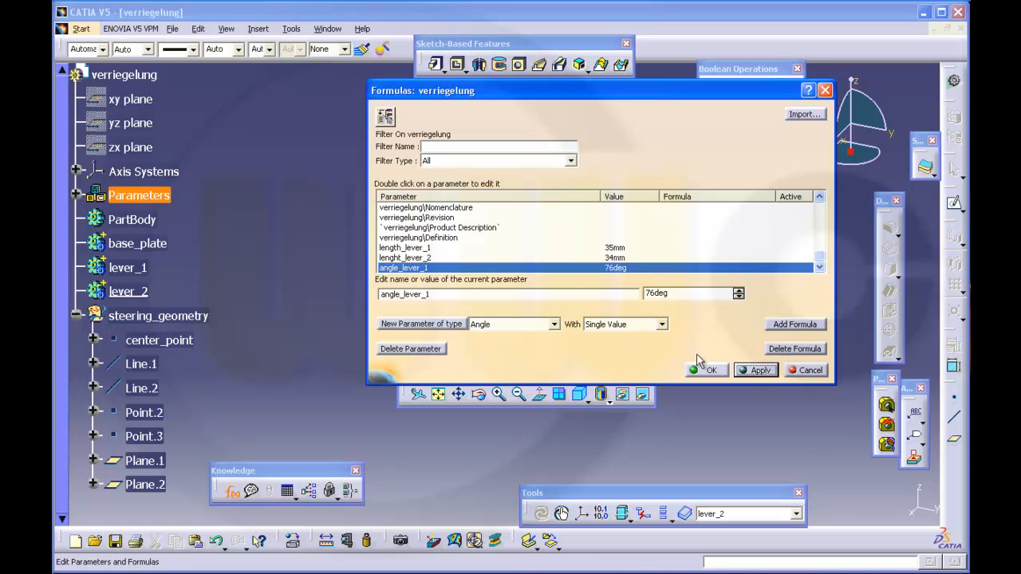
- Add another single-value angle parameter named agnle_lever_2 and apply a value of 52 deg to it
left_click(456, 325)
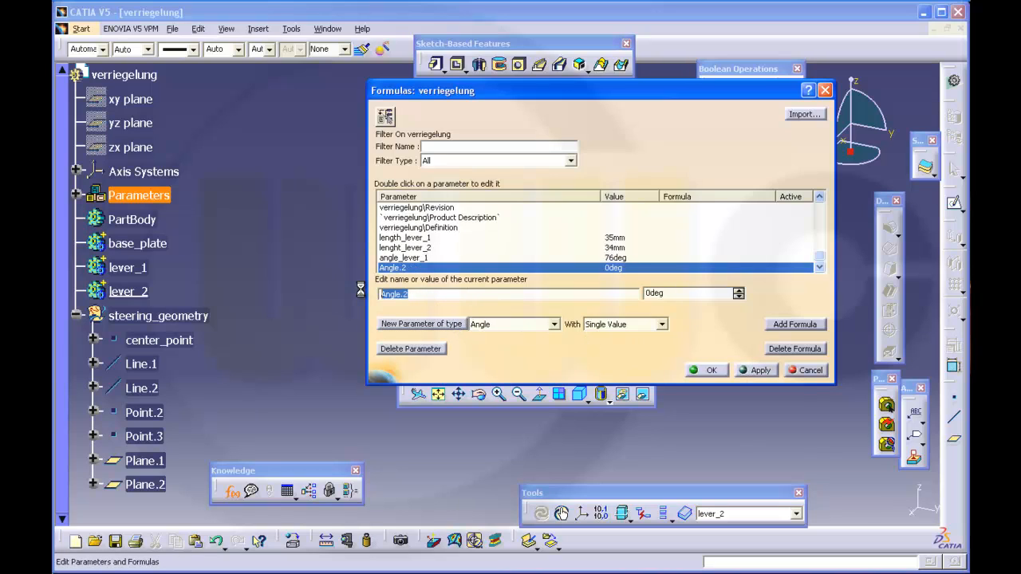
type("agnle_lever_2")
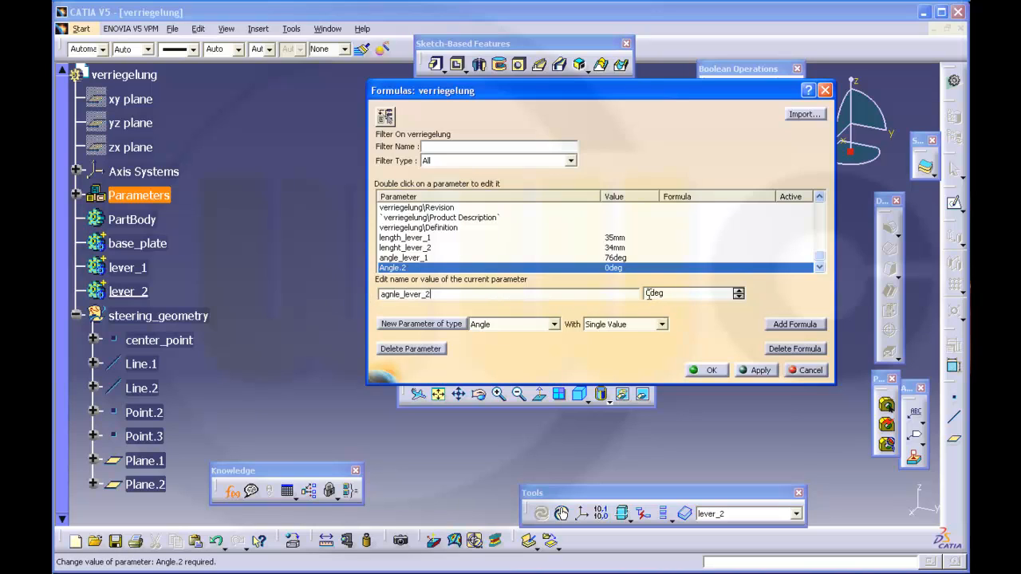
left_click_drag(650, 294, 627, 294)
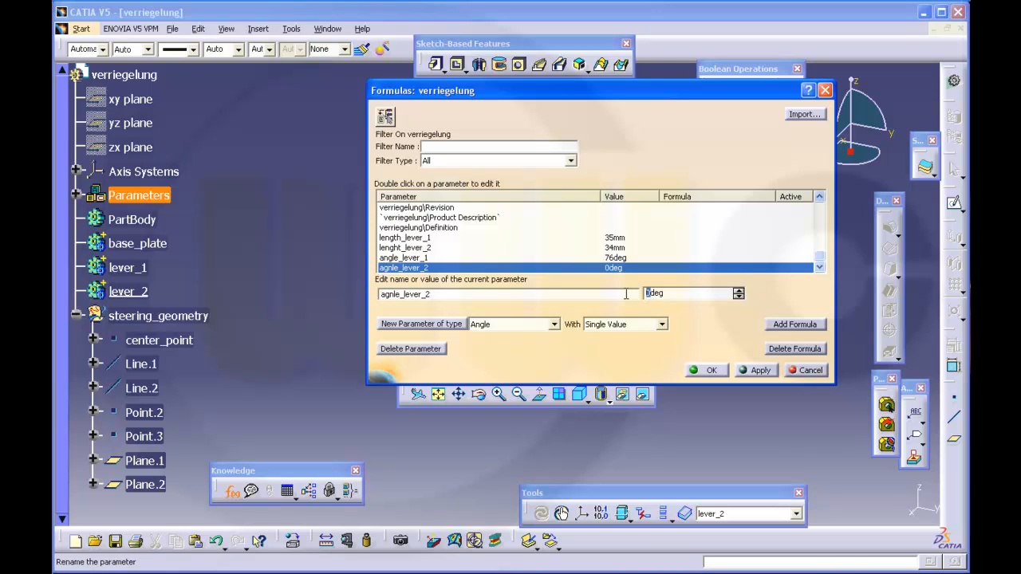
type("52")
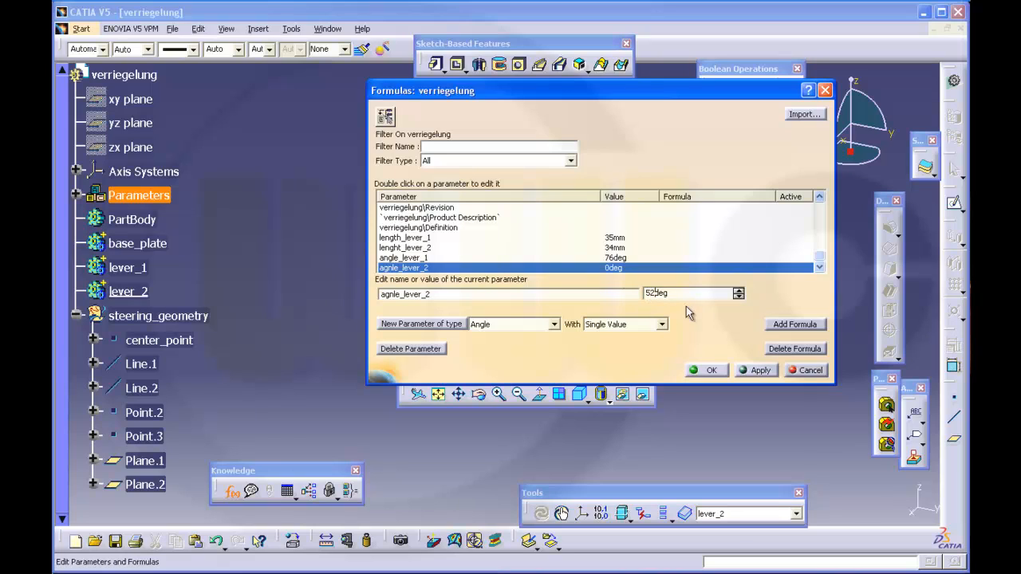
left_click(753, 373)
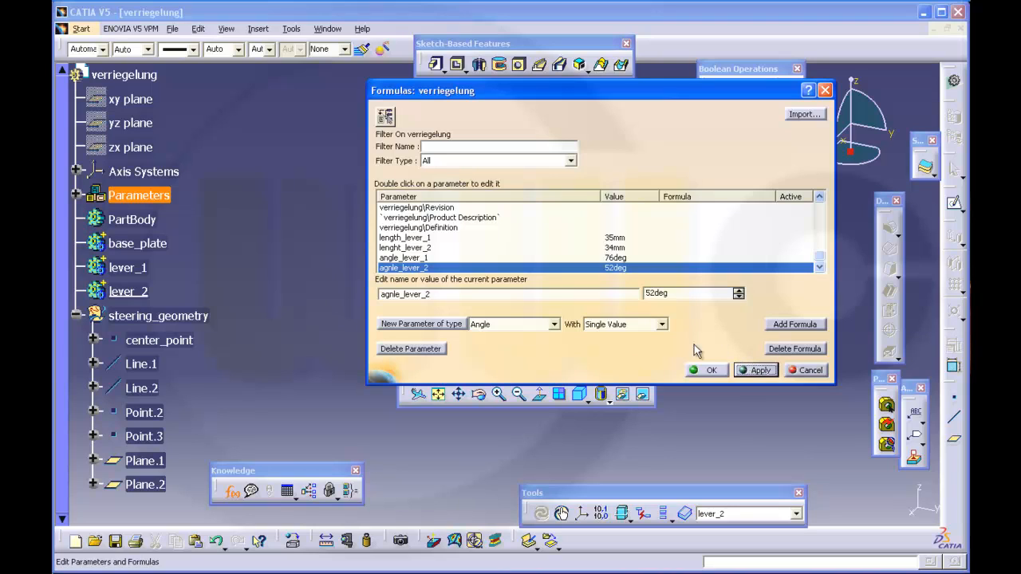
- Switch the type for new parameters from Angle to Length
left_click(553, 324)
left_click(556, 297)
left_click(554, 324)
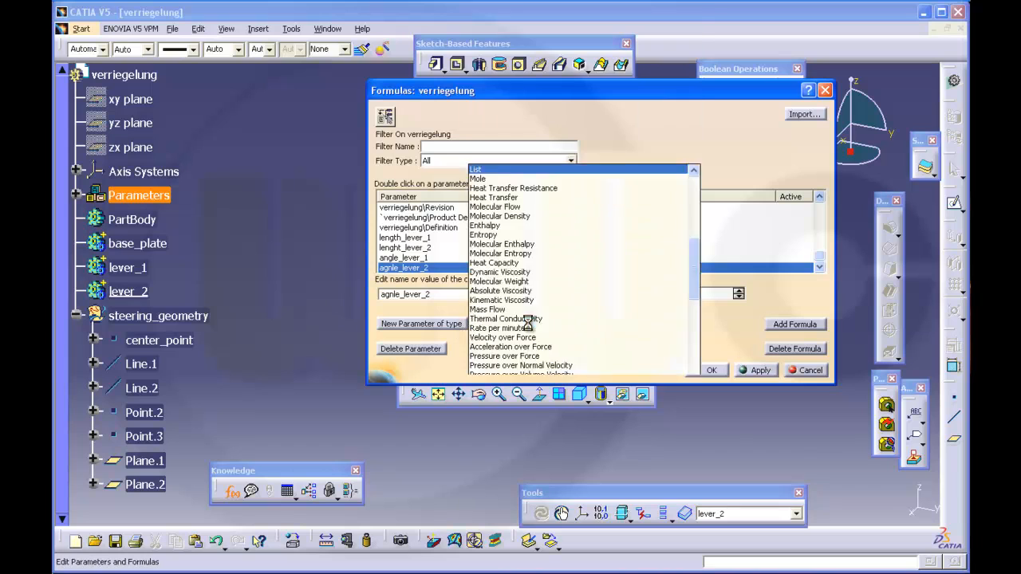
left_click_drag(702, 92, 704, 27)
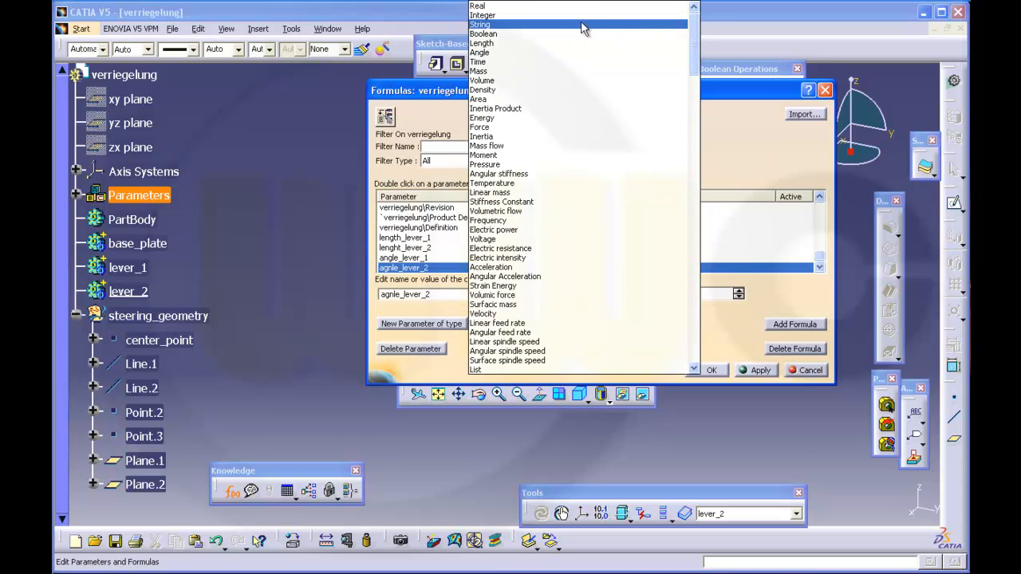
left_click(584, 43)
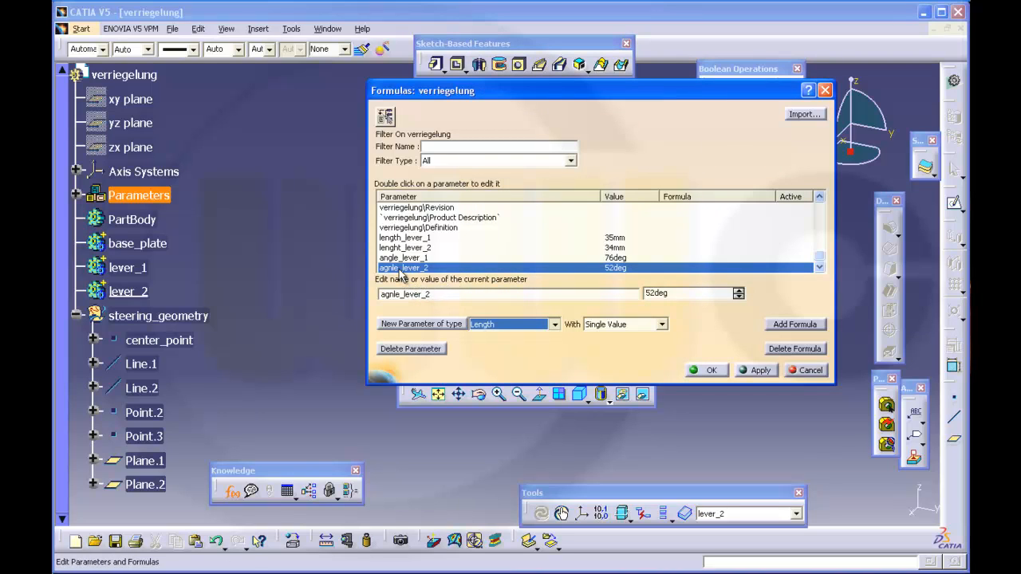
- Correct the misspelled name of the 52 deg angle parameter to angle_lever_2 and apply it
left_click(400, 294)
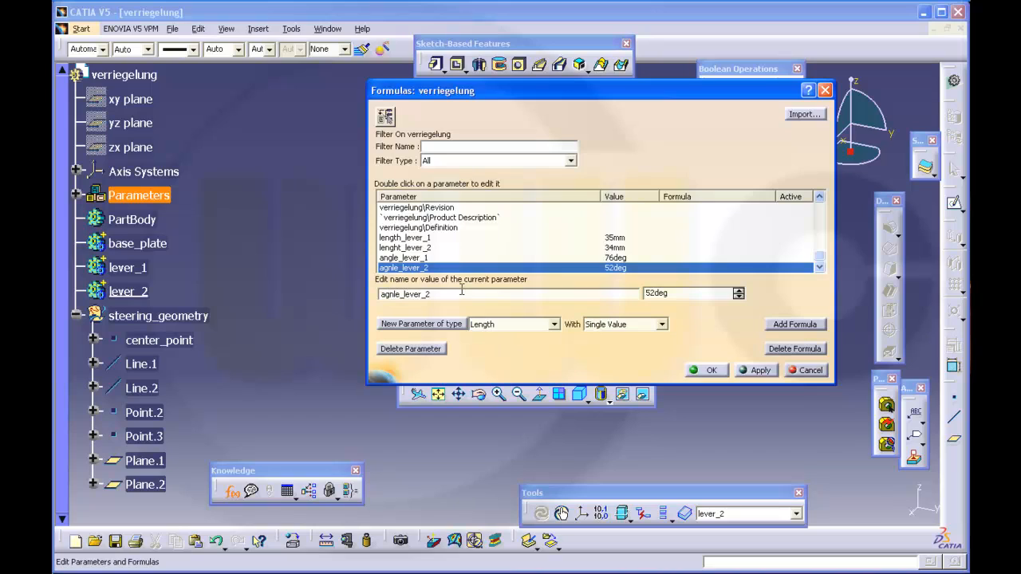
key("BackSpace")
type("g")
left_click(754, 371)
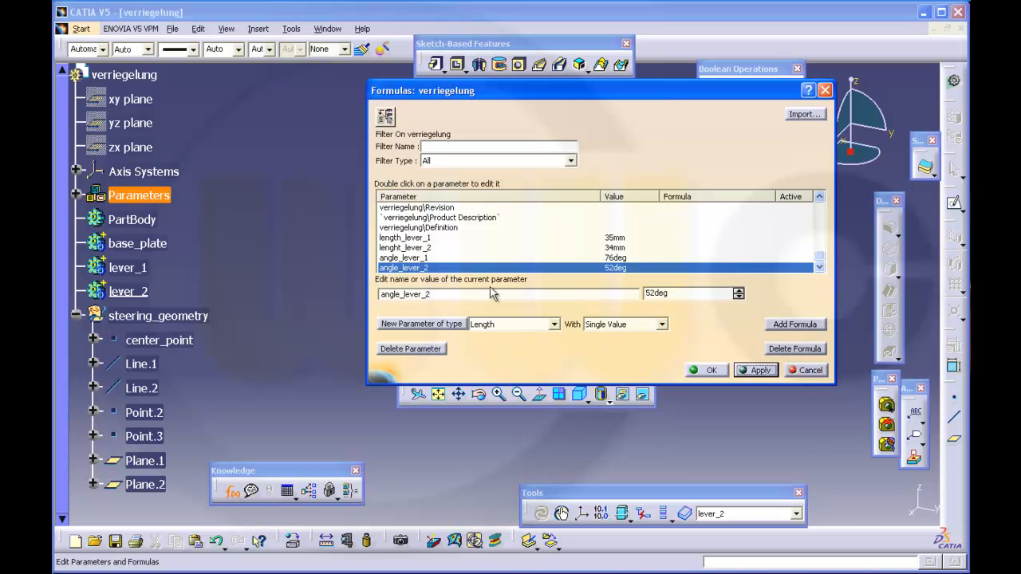
- Add a single-value length parameter named thickness_baseplate and apply a value of 4 mm to it
left_click(453, 324)
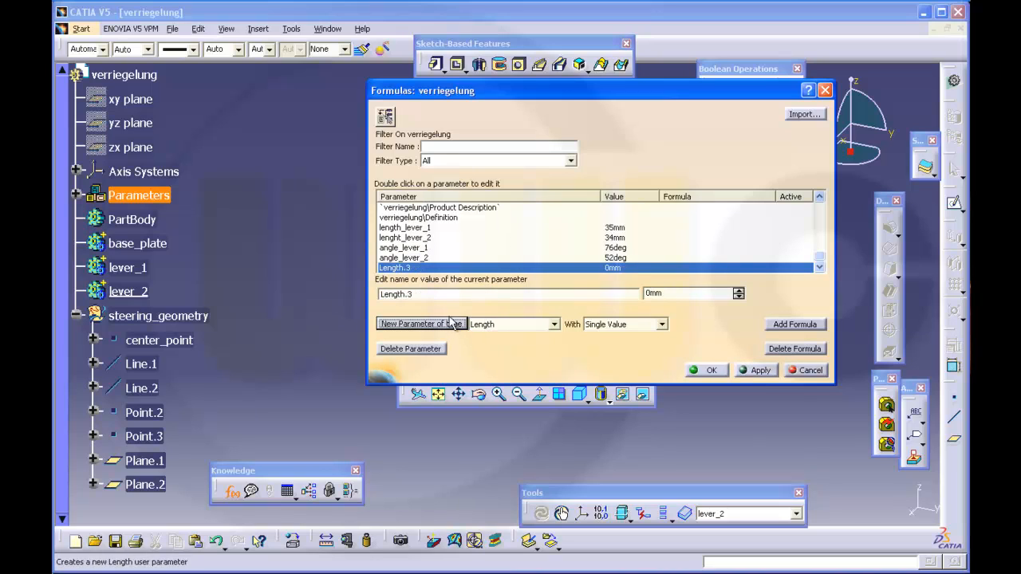
left_click_drag(430, 294, 352, 293)
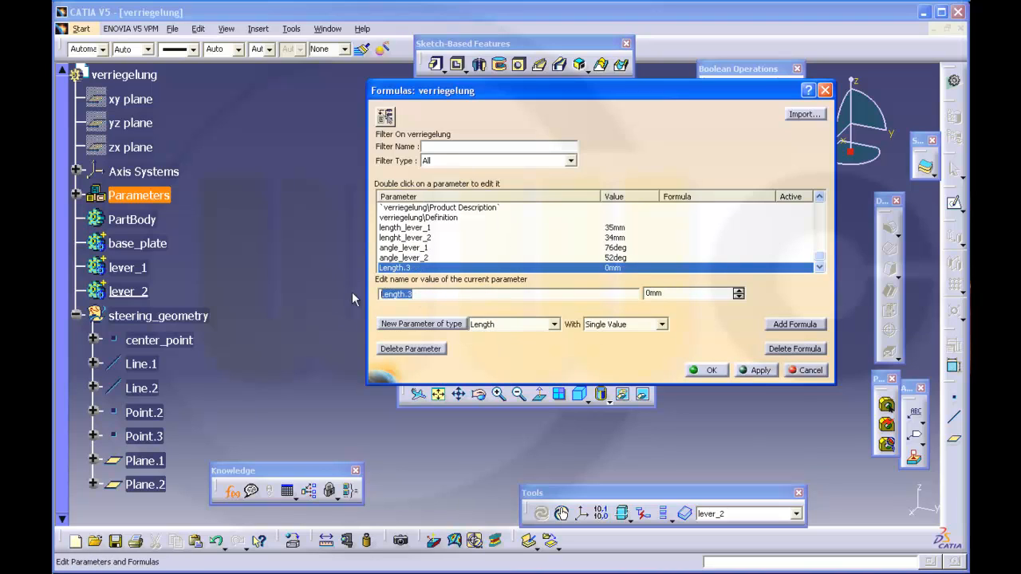
type("thic")
type("kness_baseplate")
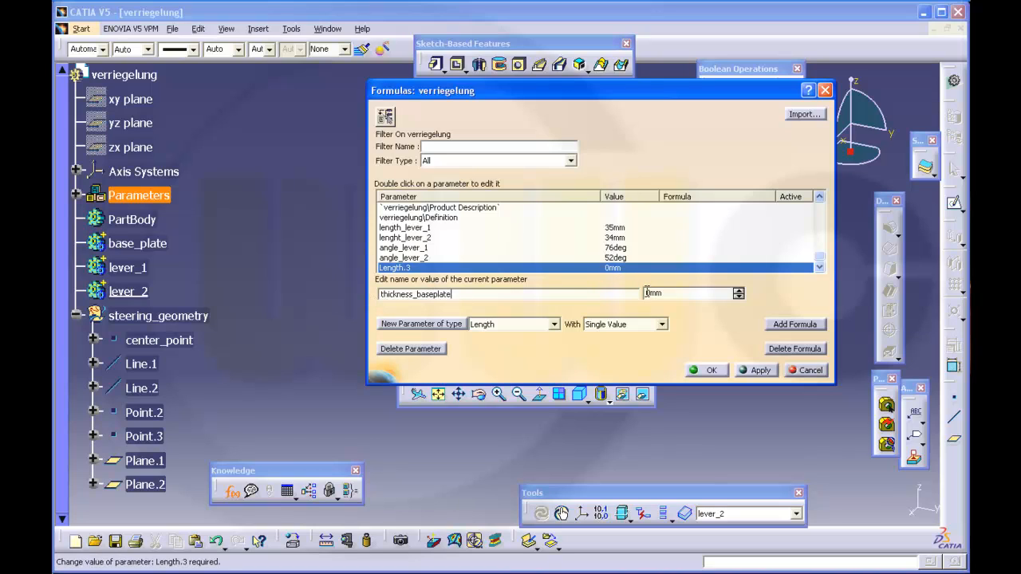
left_click(647, 292)
key("BackSpace")
type("4")
left_click(754, 372)
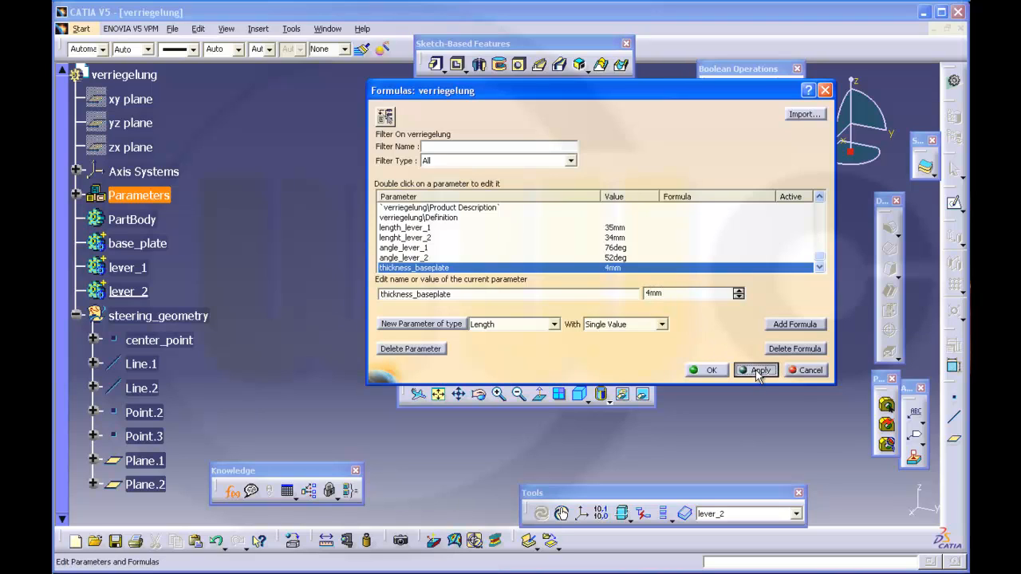
- Add a single-value length parameter named thickness_lever_1 and apply a value of 4 mm to it
left_click(443, 325)
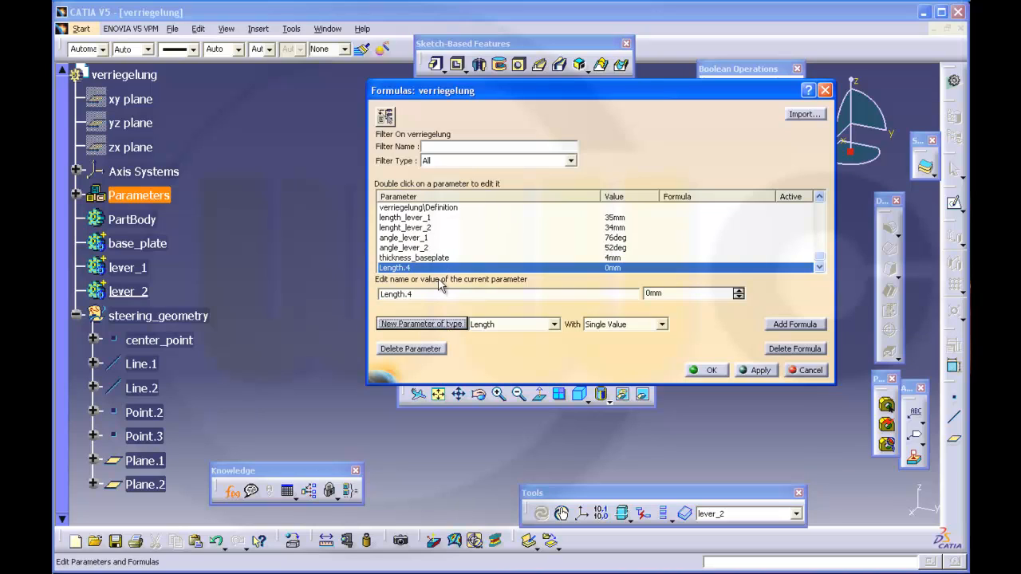
double_click(427, 294)
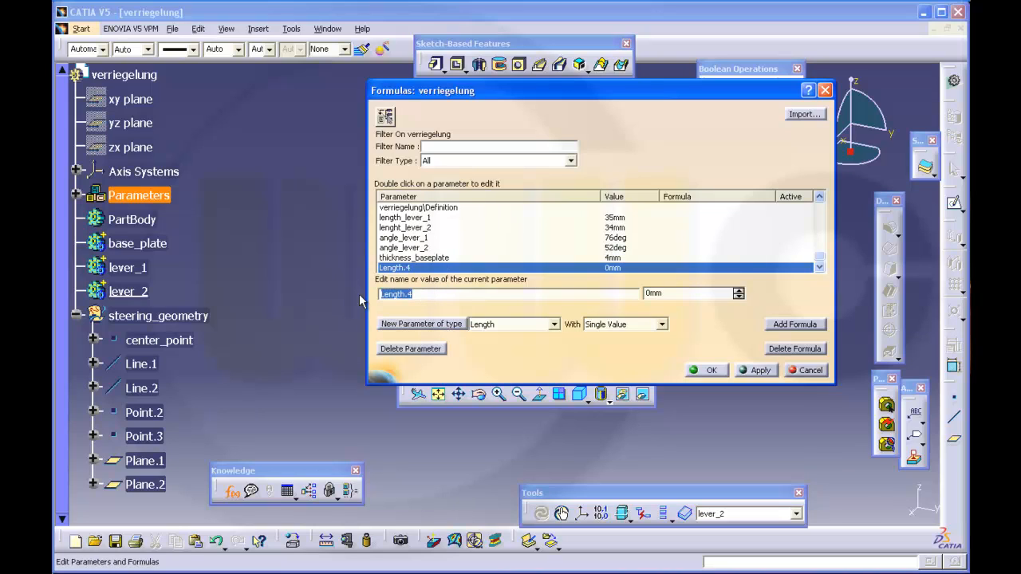
type("thickness_lever_1")
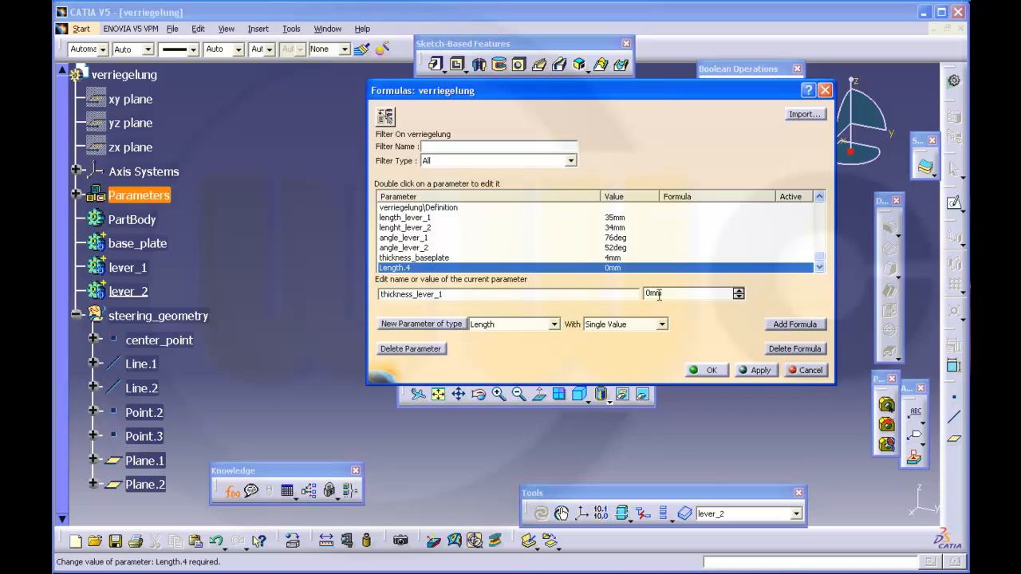
left_click(663, 293)
left_click(651, 293)
key("BackSpace")
type("4")
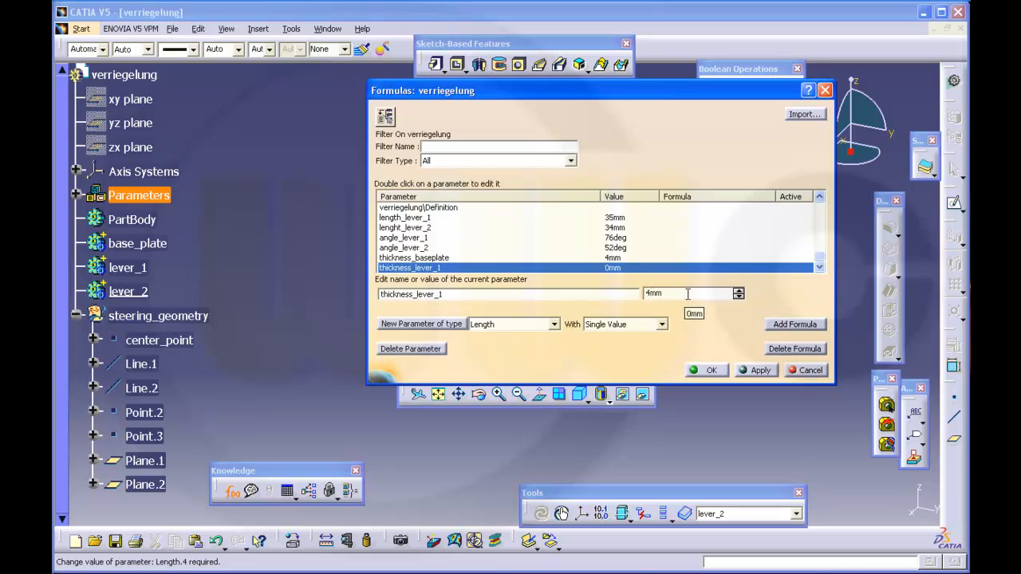
left_click(746, 371)
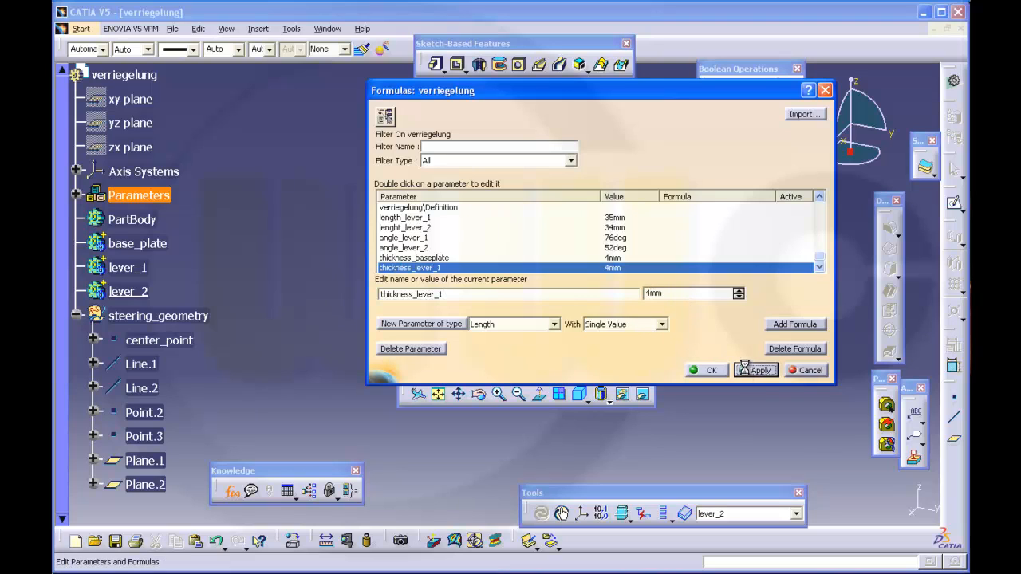
- Add another single-value length parameter and name it thickness_lever_2
left_click(443, 325)
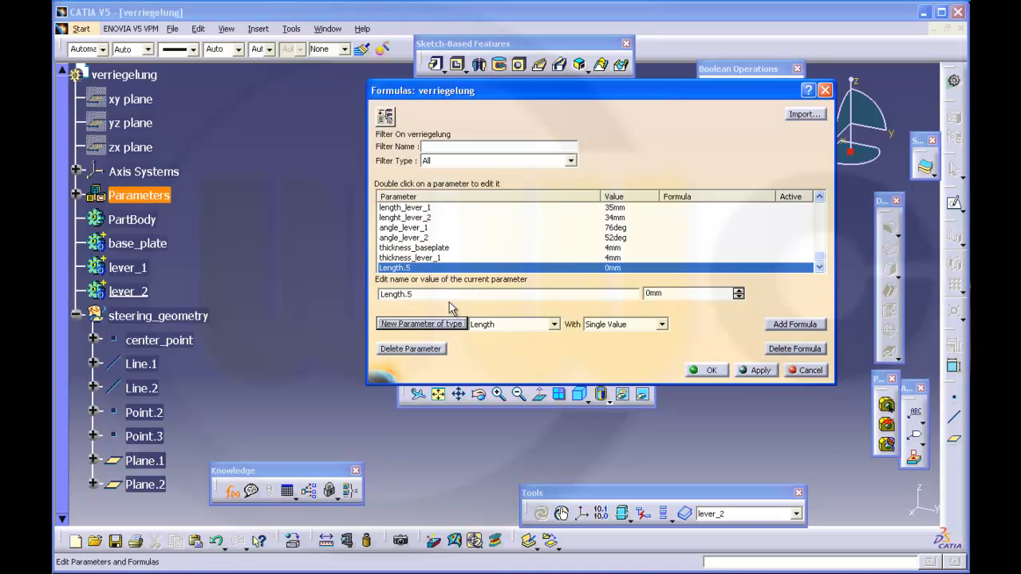
left_click_drag(431, 294, 312, 300)
type("thickne")
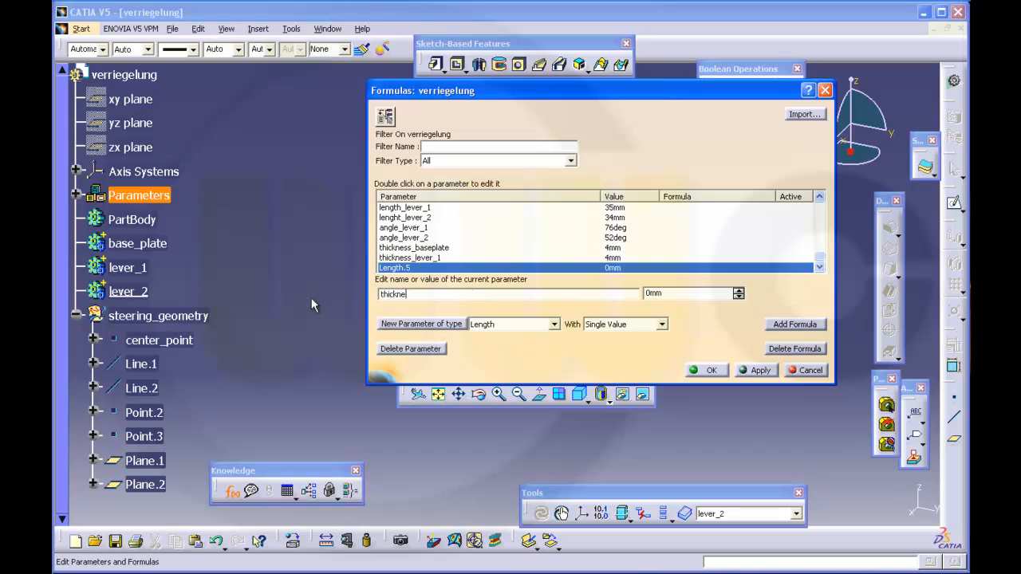
type("ss_lver_")
key("BackSpace")
key("BackSpace")
key("BackSpace")
key("BackSpace")
type("vr")
key("BackSpace")
key("BackSpace")
type("ve")
key("BackSpace")
key("BackSpace")
type("ever_2")
- Set thickness_lever_2 to 4 mm, apply it and accept the whole set of parameters
key("Tab")
type("4")
key("Tab")
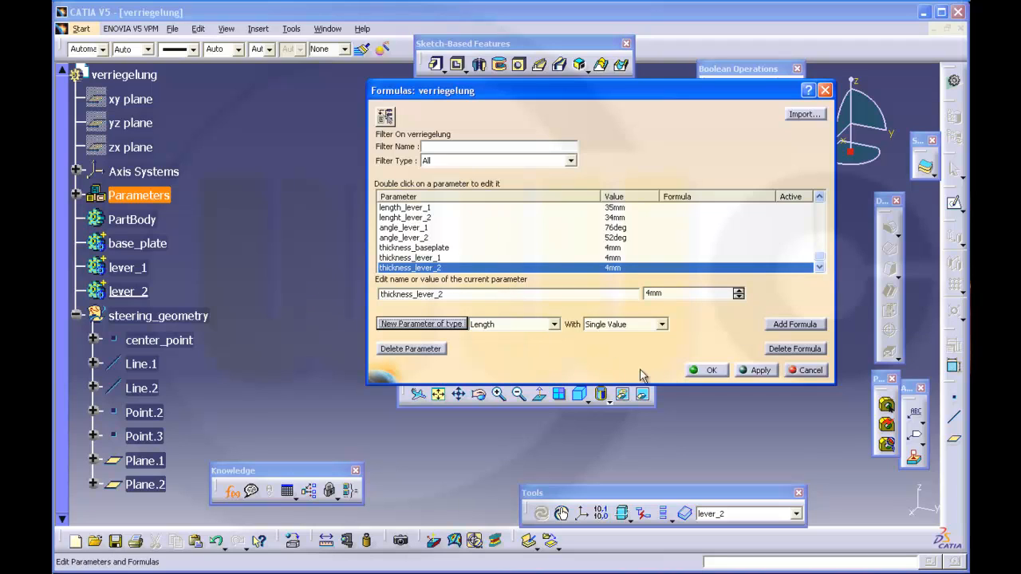
left_click(753, 372)
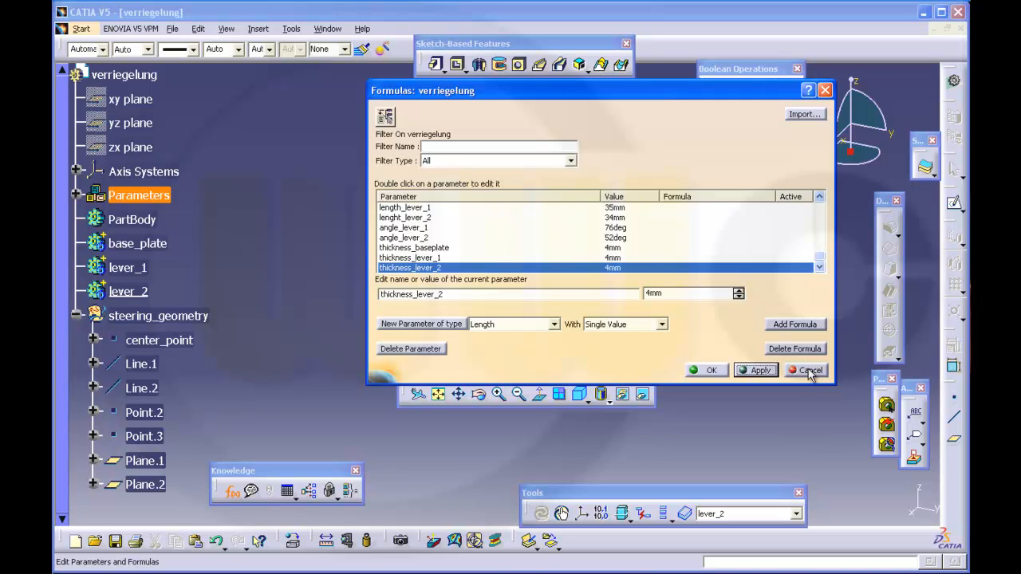
left_click(711, 372)
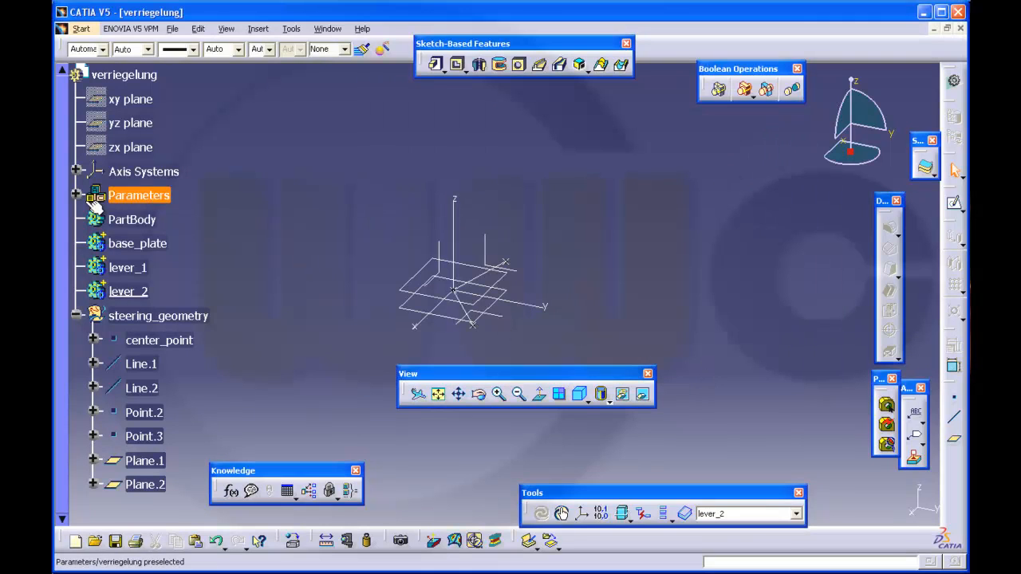
- Expand the parameter list in the tree and link the End length of Line.1 to length_lever_1 with a formula
left_click(76, 195)
scroll(295, 289, "down", 2)
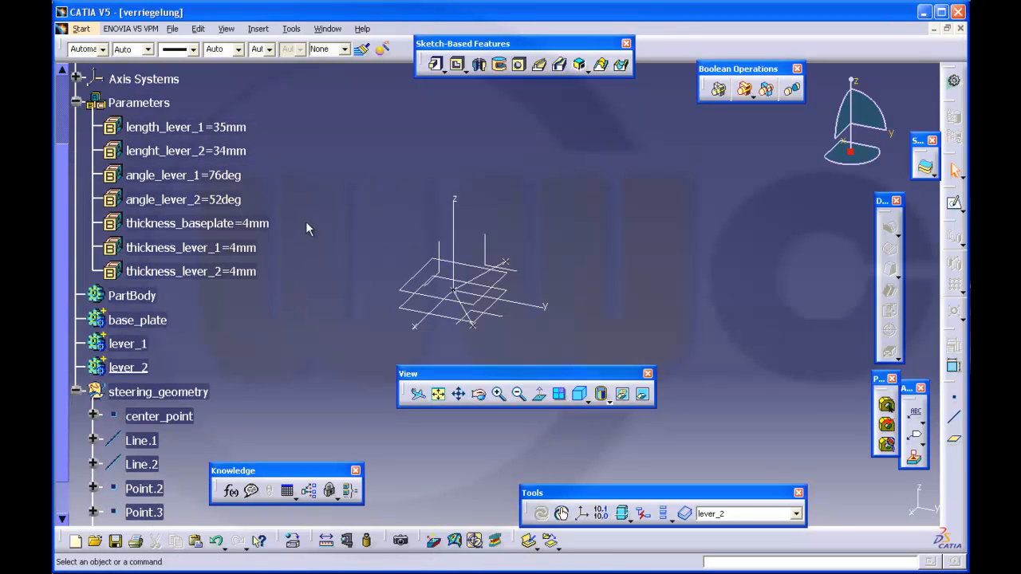
scroll(272, 252, "down", 2)
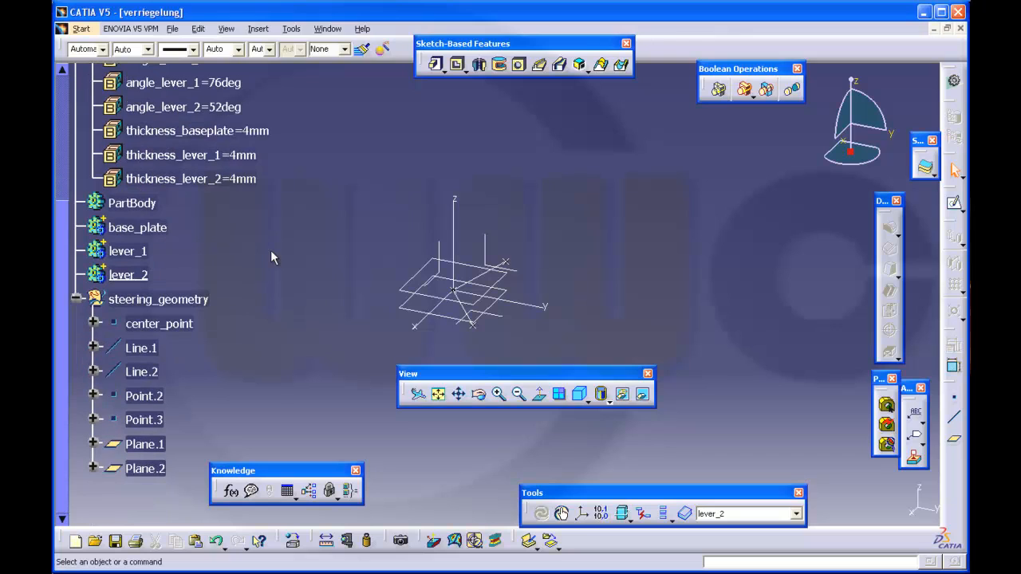
scroll(270, 250, "up", 2)
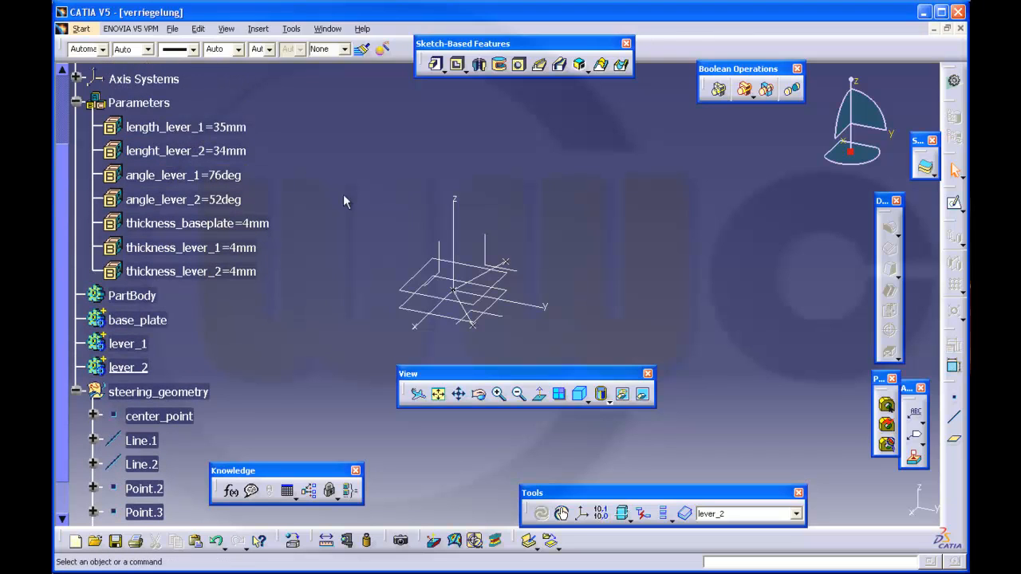
scroll(226, 317, "down", 2)
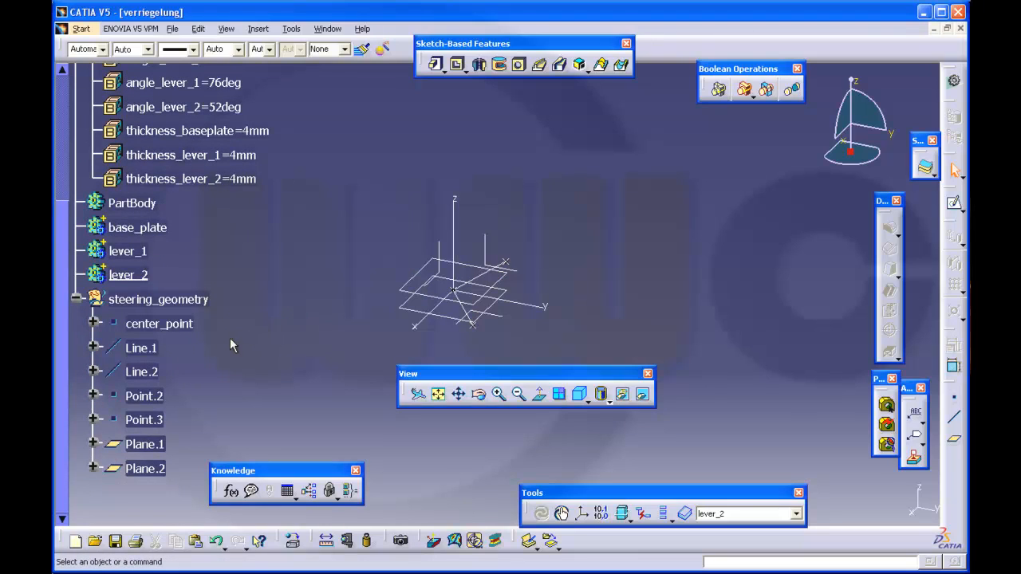
left_click(94, 348)
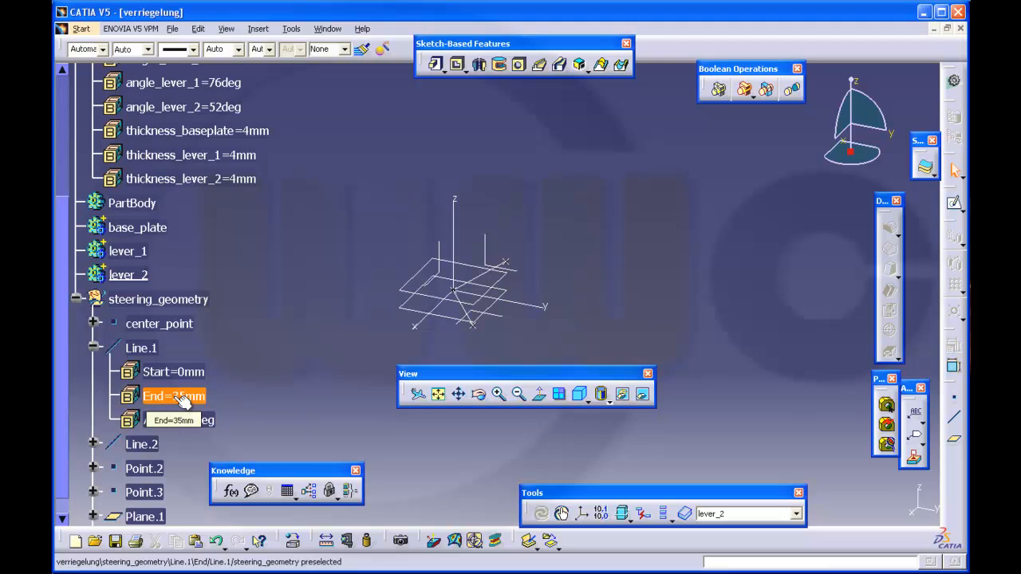
double_click(180, 396)
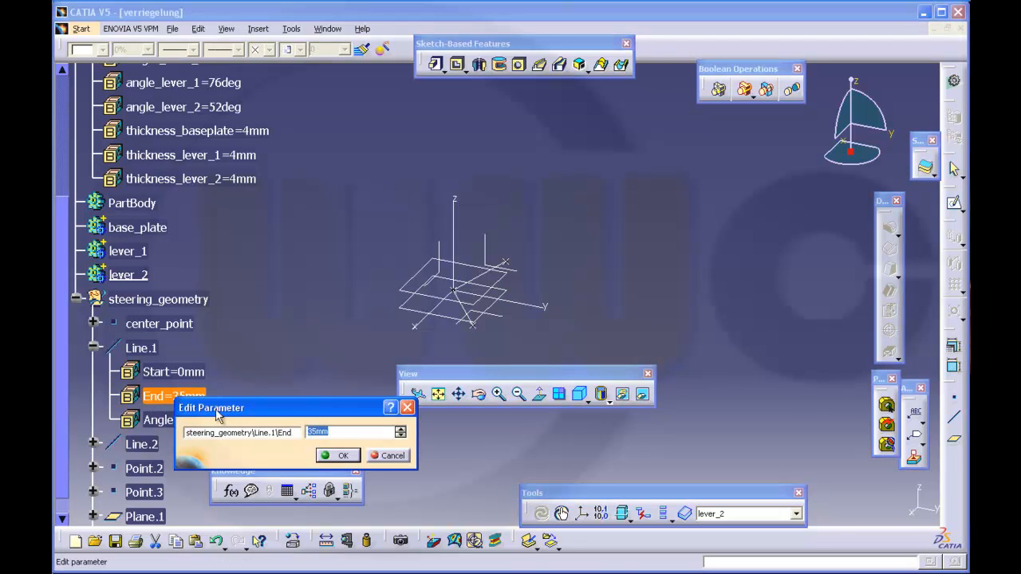
right_click(317, 440)
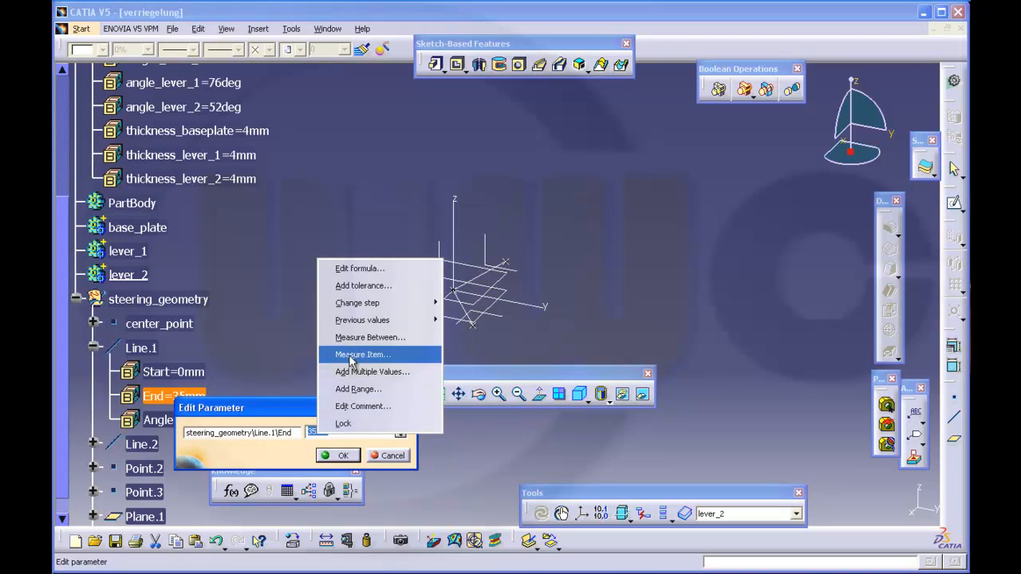
left_click(353, 268)
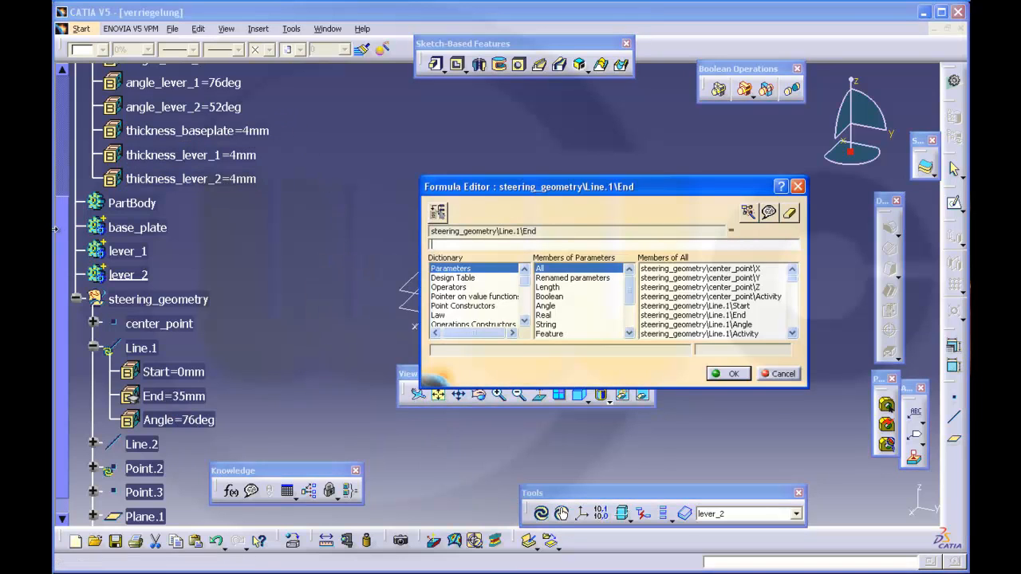
left_click_drag(63, 240, 63, 195)
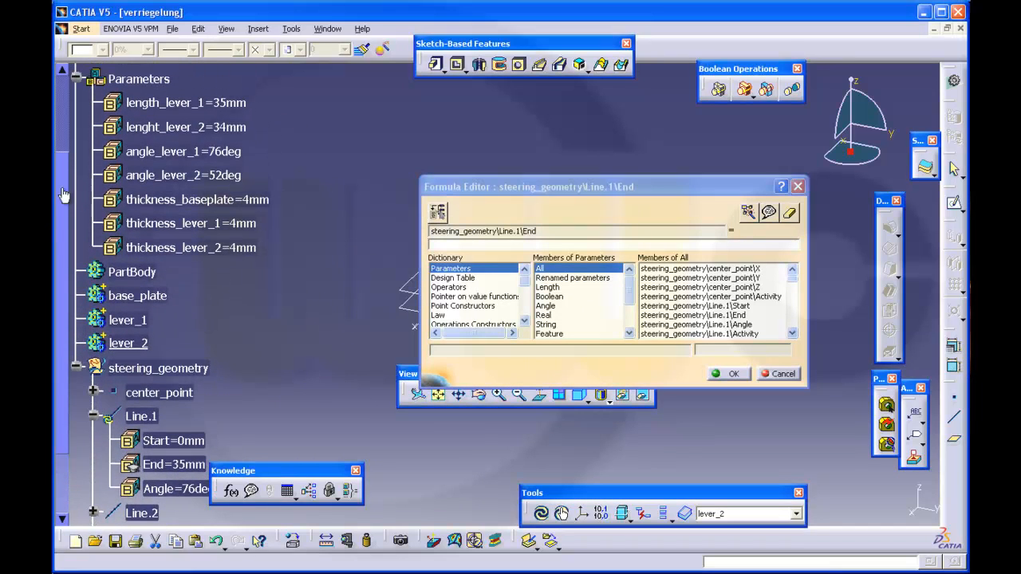
left_click(230, 103)
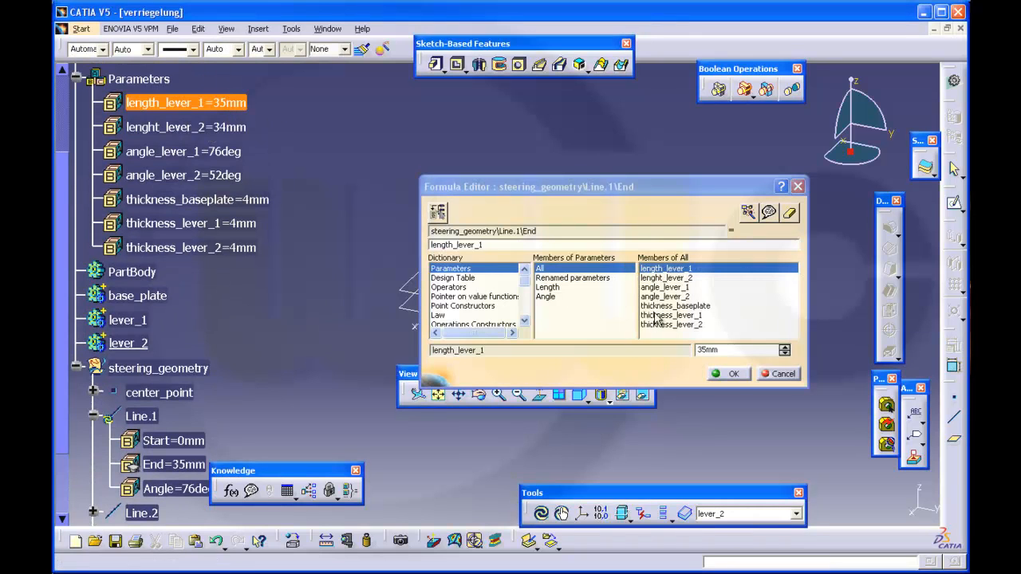
left_click(729, 373)
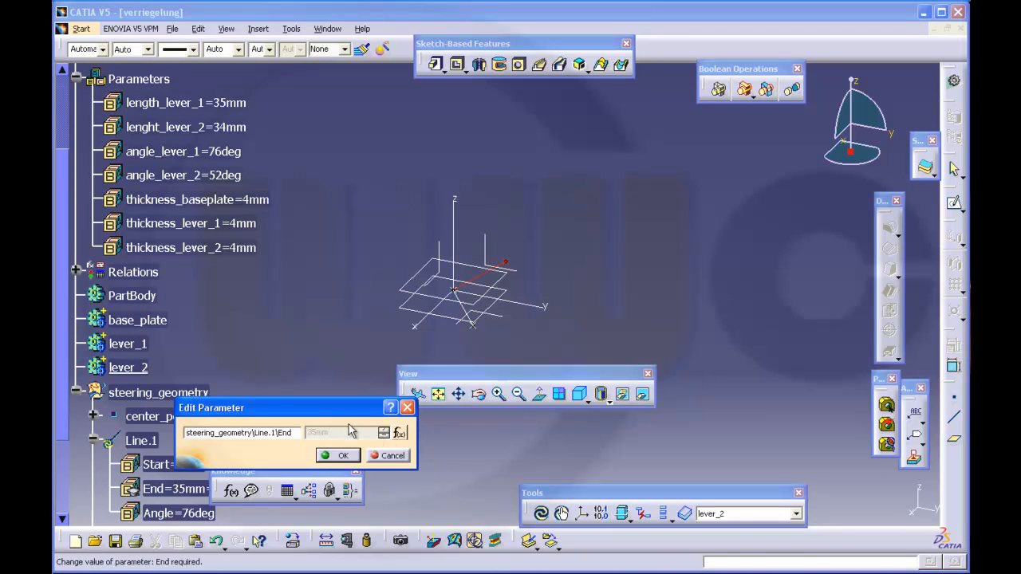
left_click(336, 456)
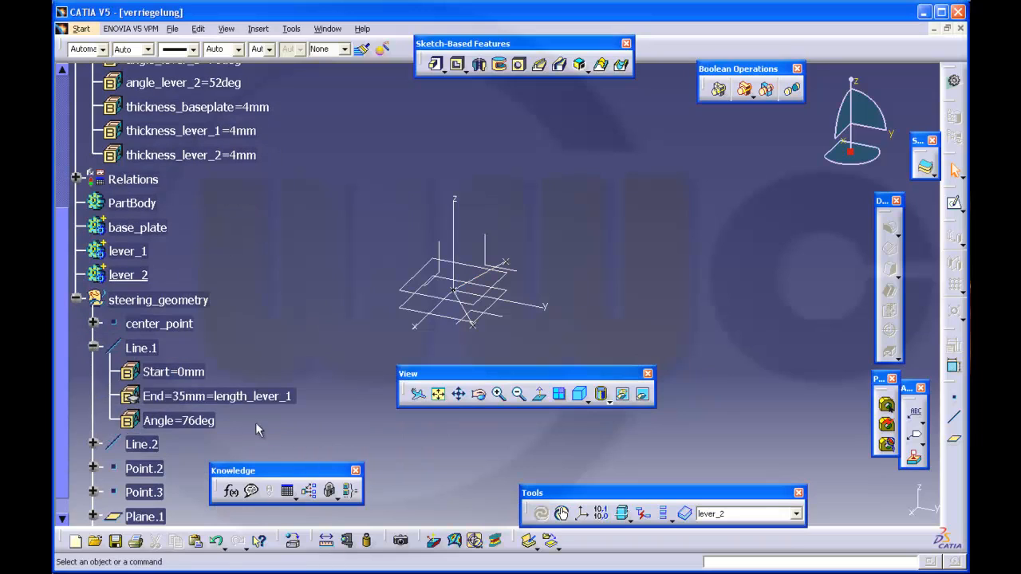
- Link the Angle of Line.1 to the angle_lever_1 parameter with a formula and collapse the line's tree entry
double_click(204, 420)
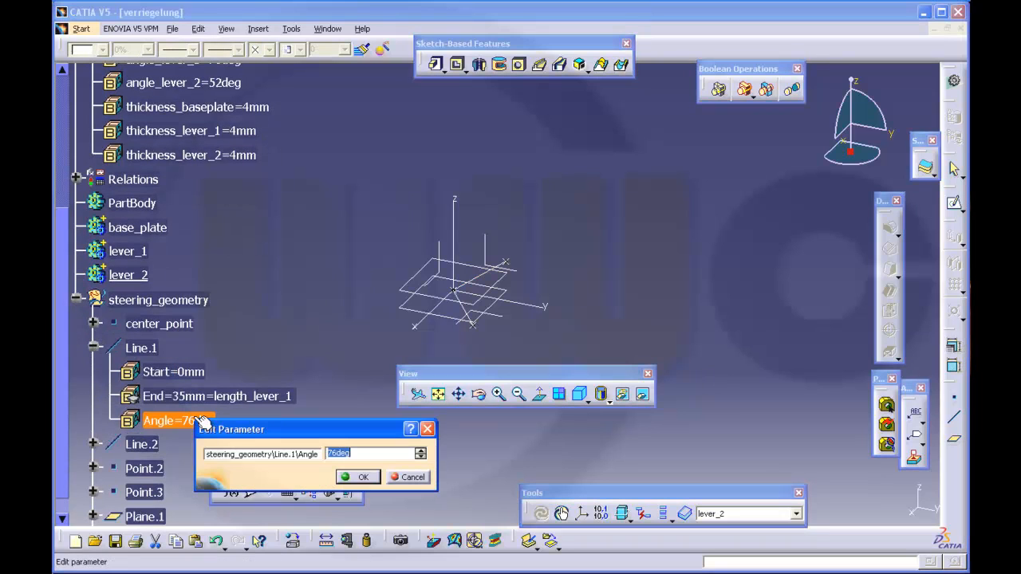
right_click(340, 452)
left_click(379, 288)
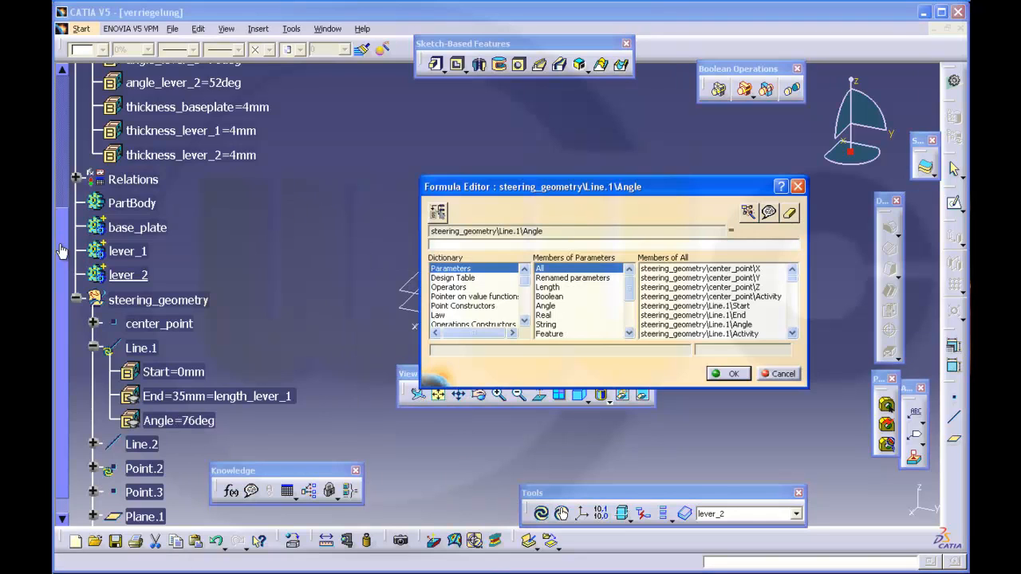
scroll(144, 199, "up", 2)
left_click(216, 104)
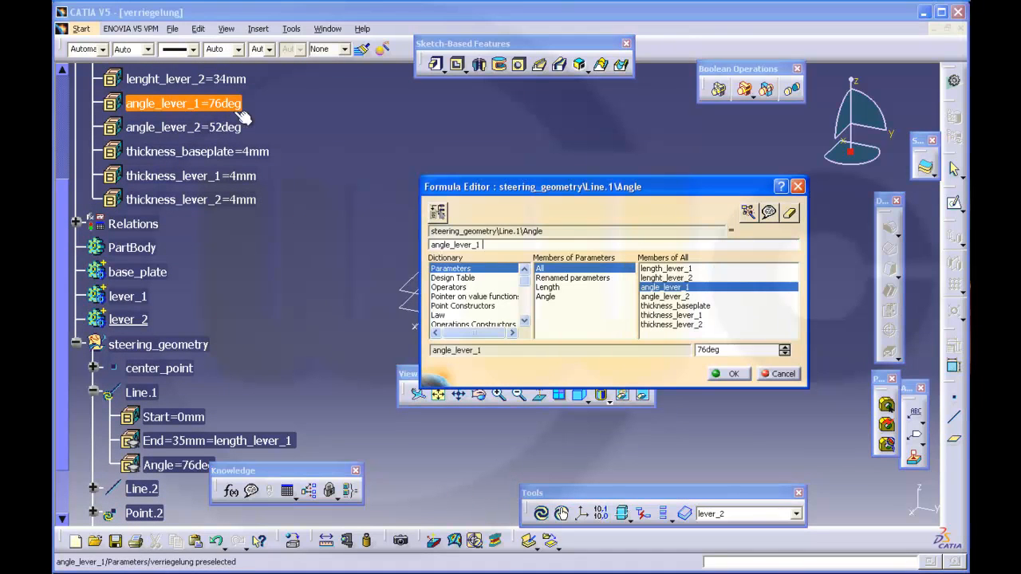
left_click(732, 373)
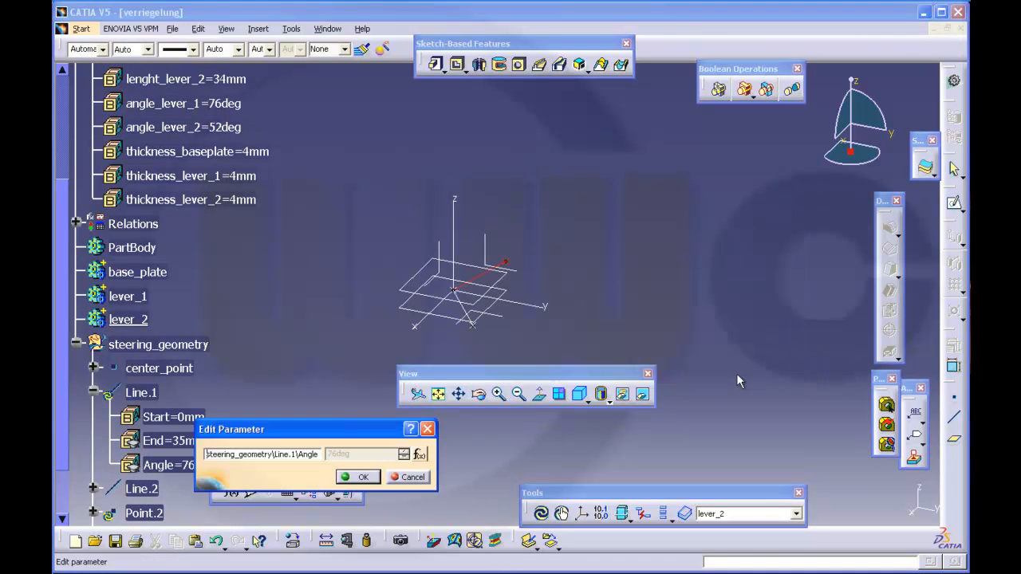
left_click(358, 481)
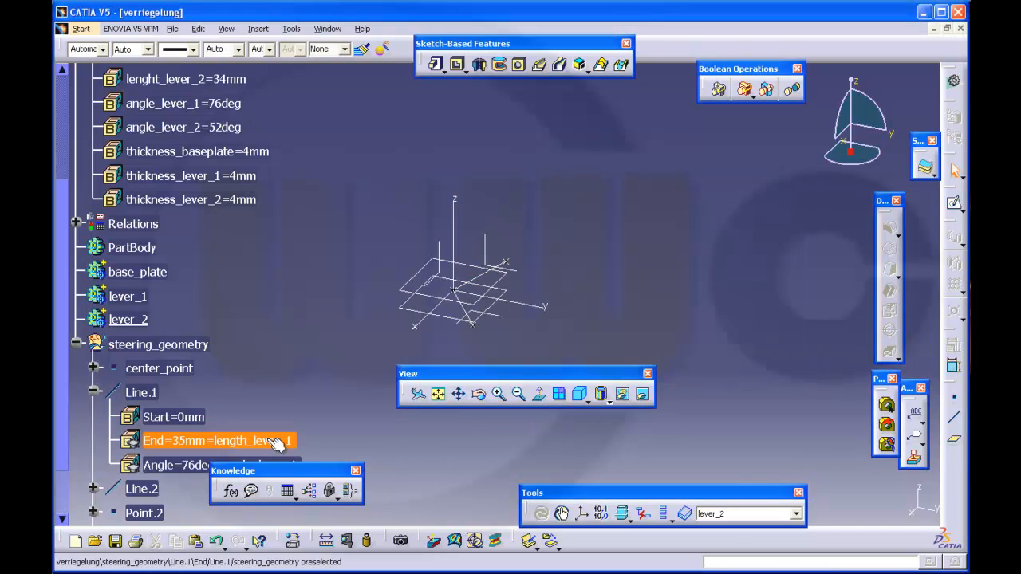
left_click(94, 392)
- Link the End length of Line.2 in steering_geometry to the lenght_lever_2 parameter with a formula
scroll(225, 357, "down", 2)
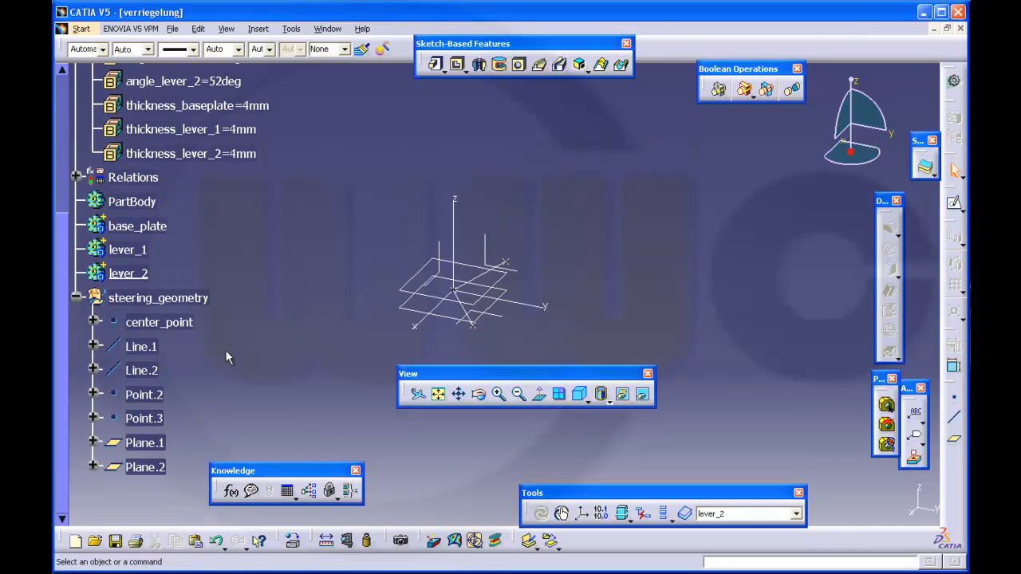
left_click(93, 370)
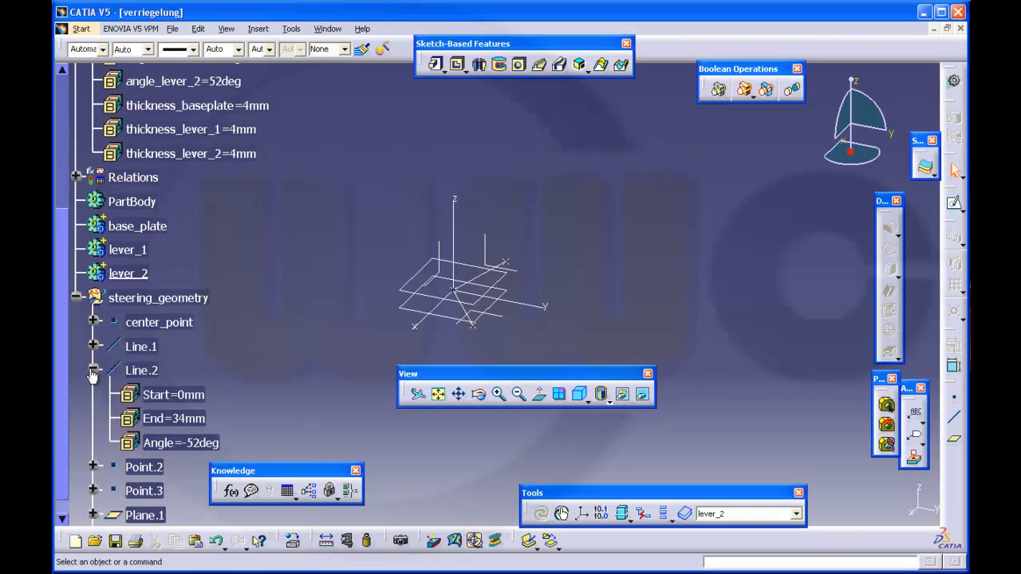
double_click(192, 418)
right_click(334, 461)
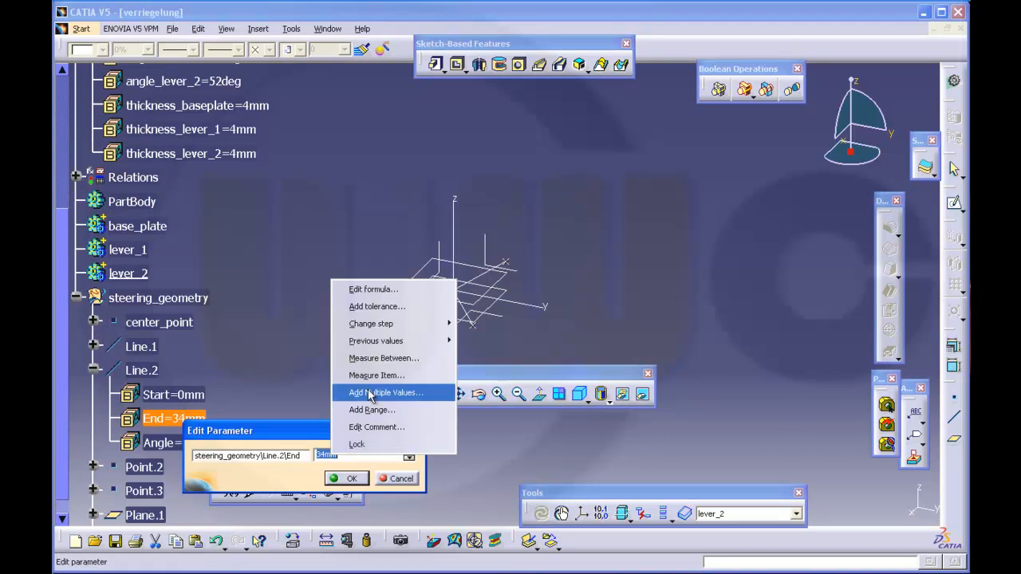
left_click(359, 289)
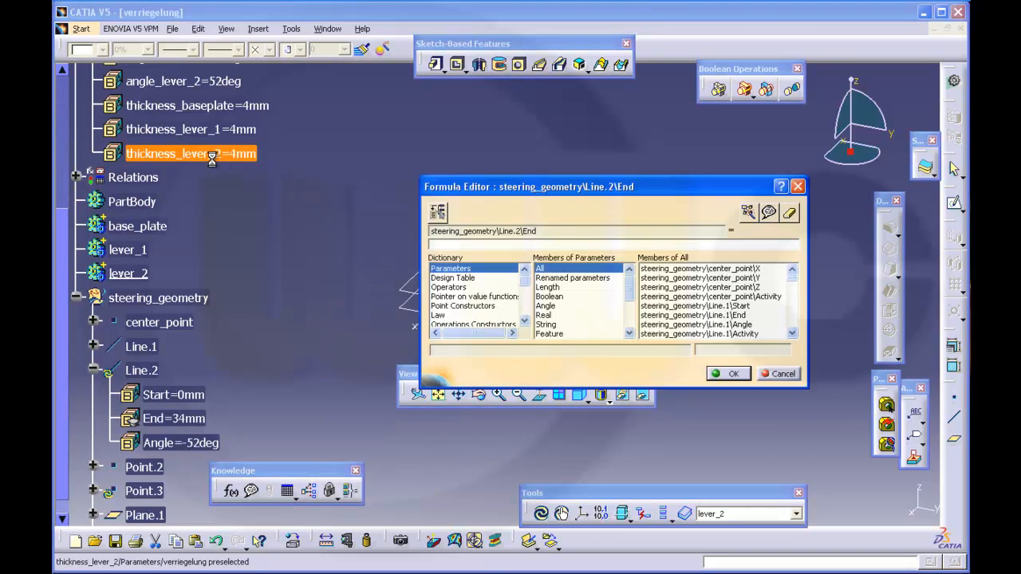
scroll(58, 243, "up", 4)
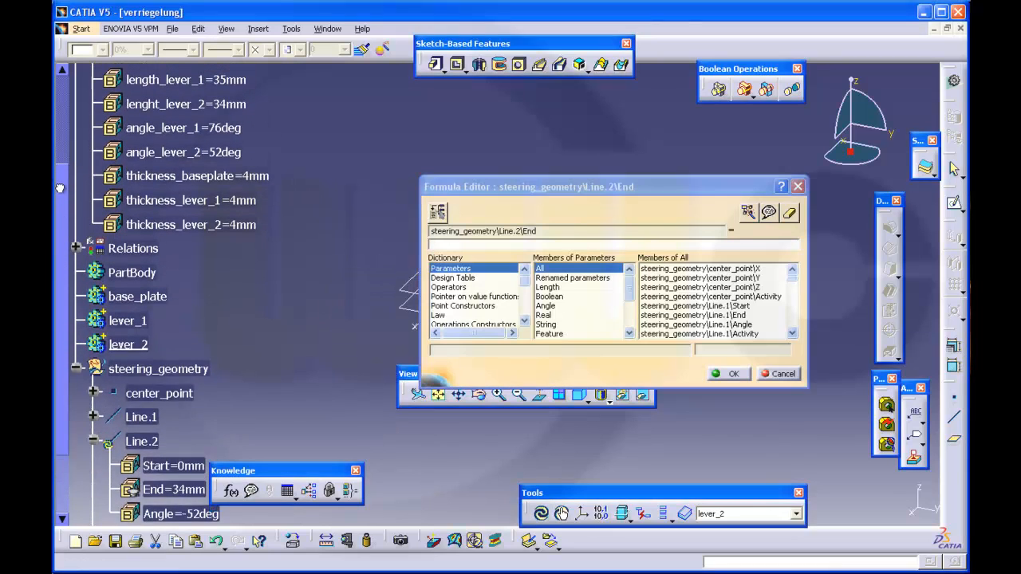
left_click(252, 138)
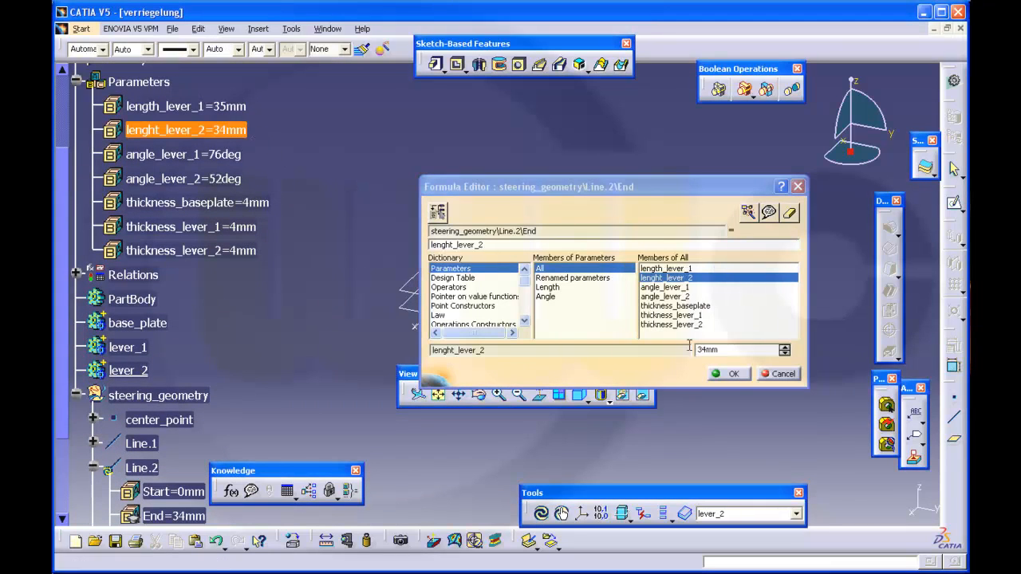
left_click(731, 374)
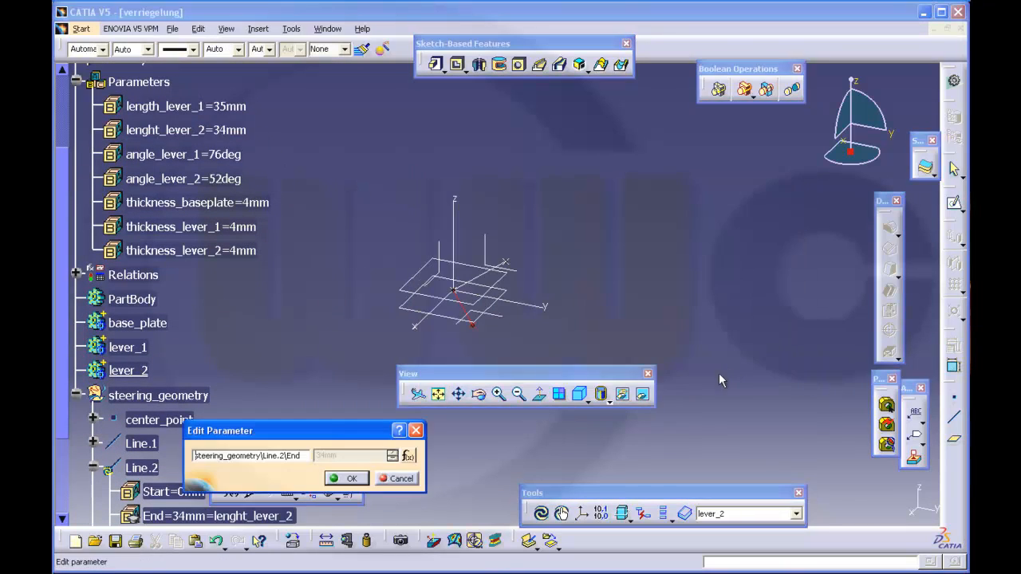
left_click(344, 478)
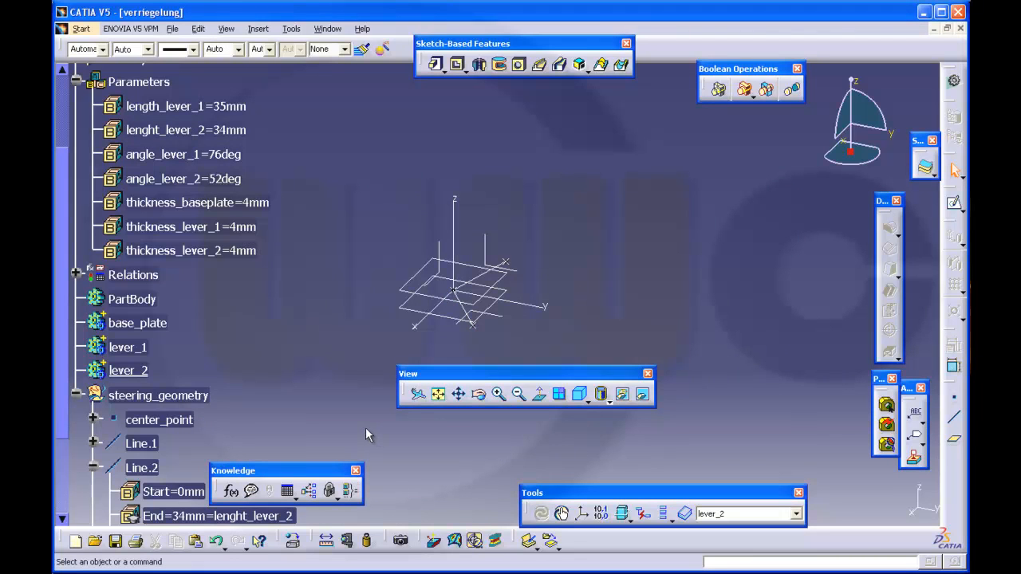
- Set the Angle of Line.2 to the formula -angle_lever_2 and collapse the line's tree entry
scroll(365, 429, "down", 2)
double_click(187, 356)
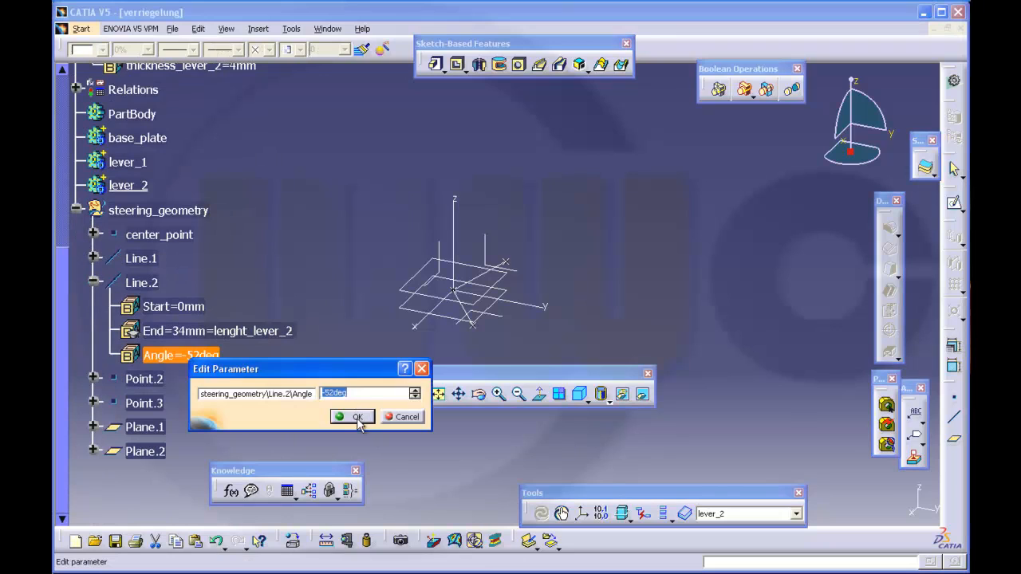
right_click(335, 392)
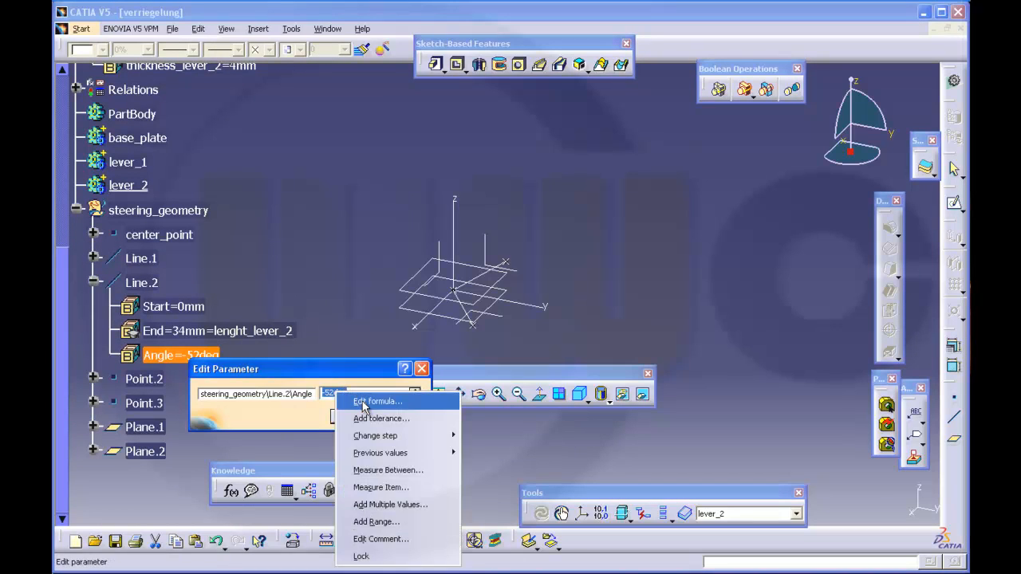
left_click(361, 401)
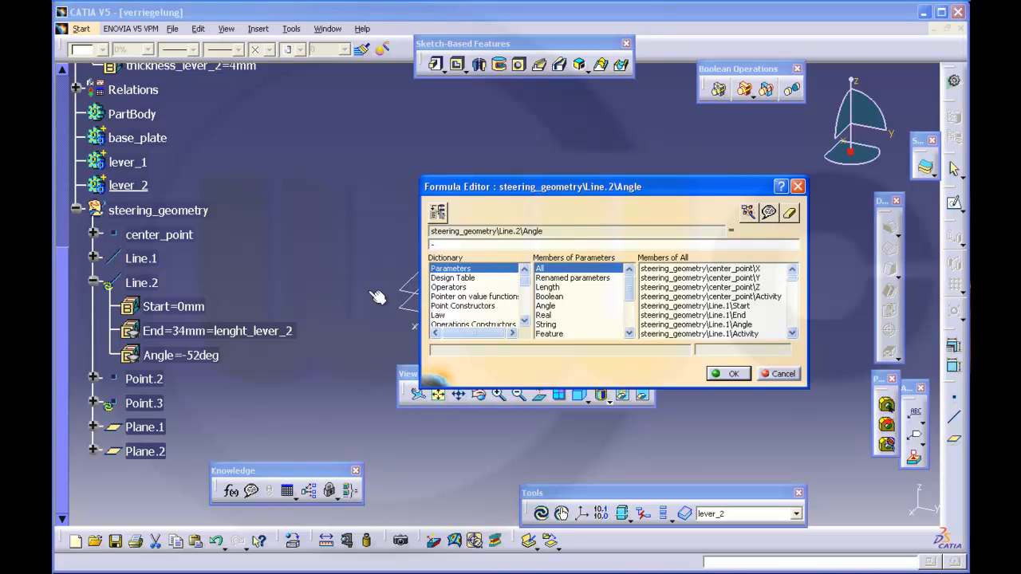
left_click_drag(69, 269, 69, 179)
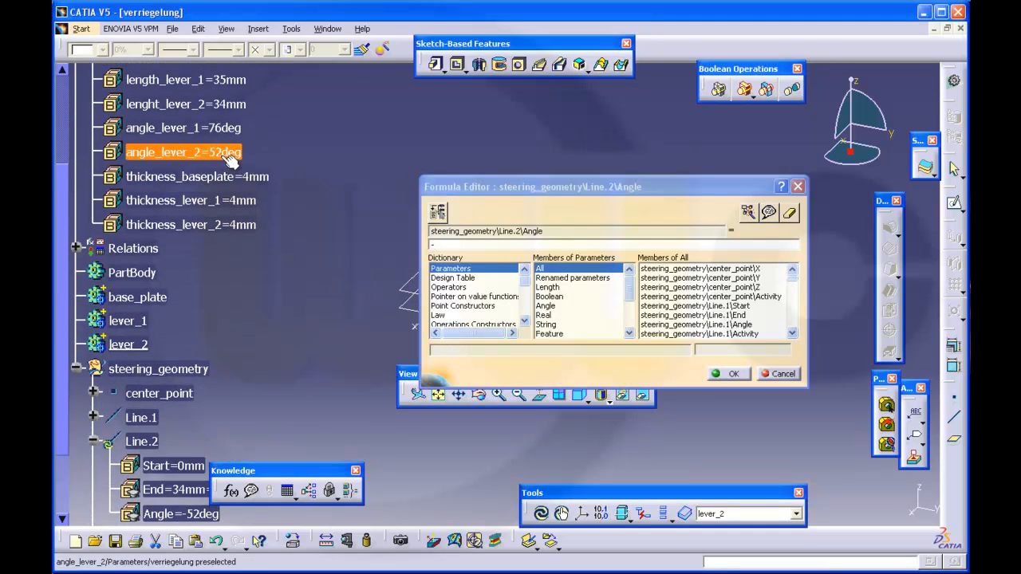
left_click(228, 153)
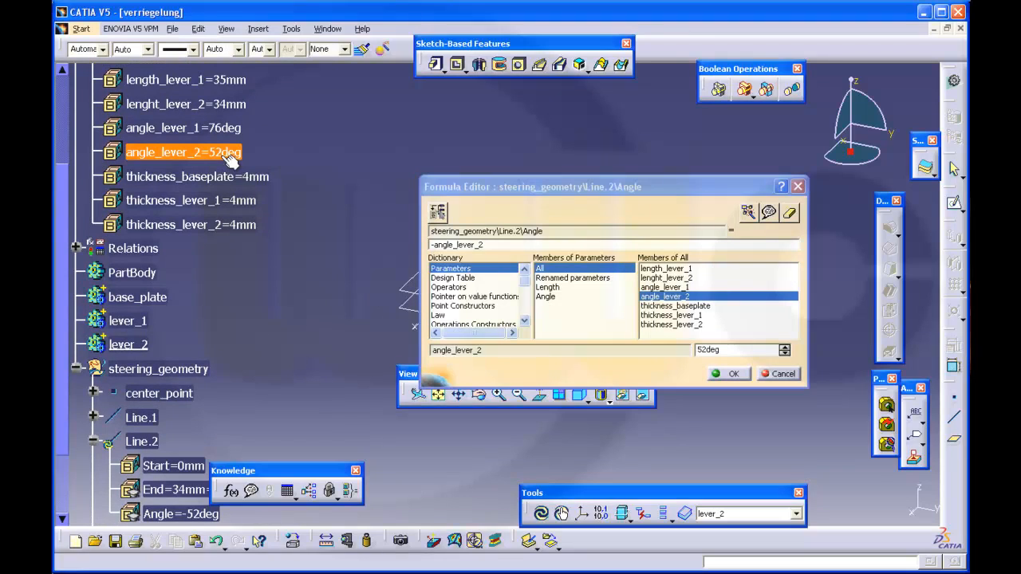
left_click(733, 373)
left_click(357, 418)
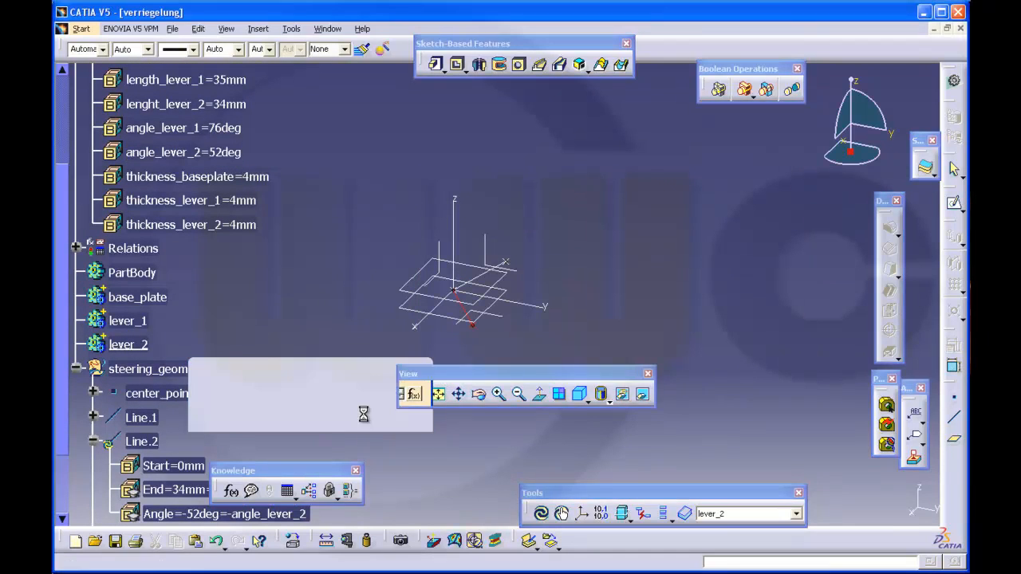
scroll(385, 360, "down", 4)
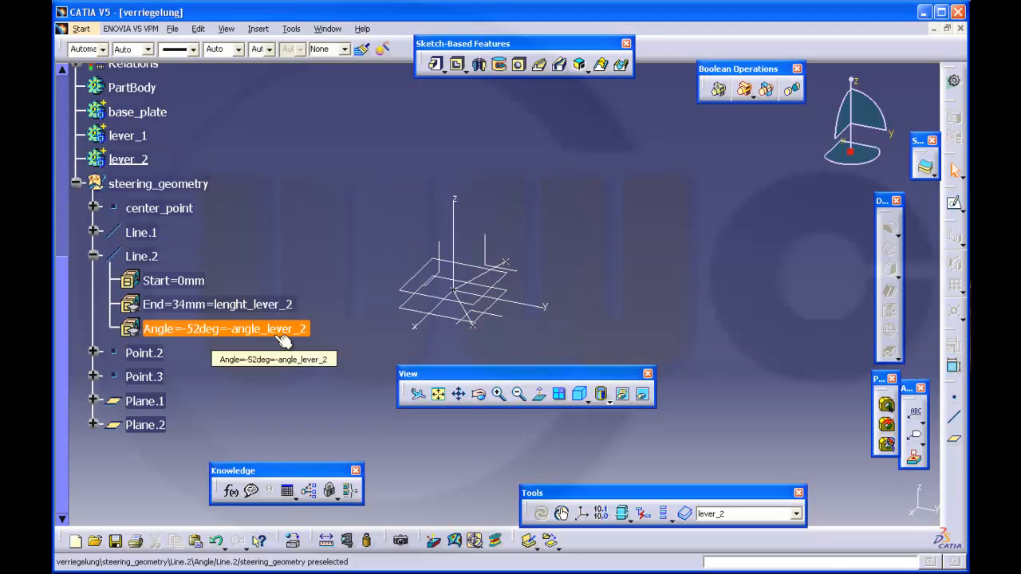
left_click(93, 257)
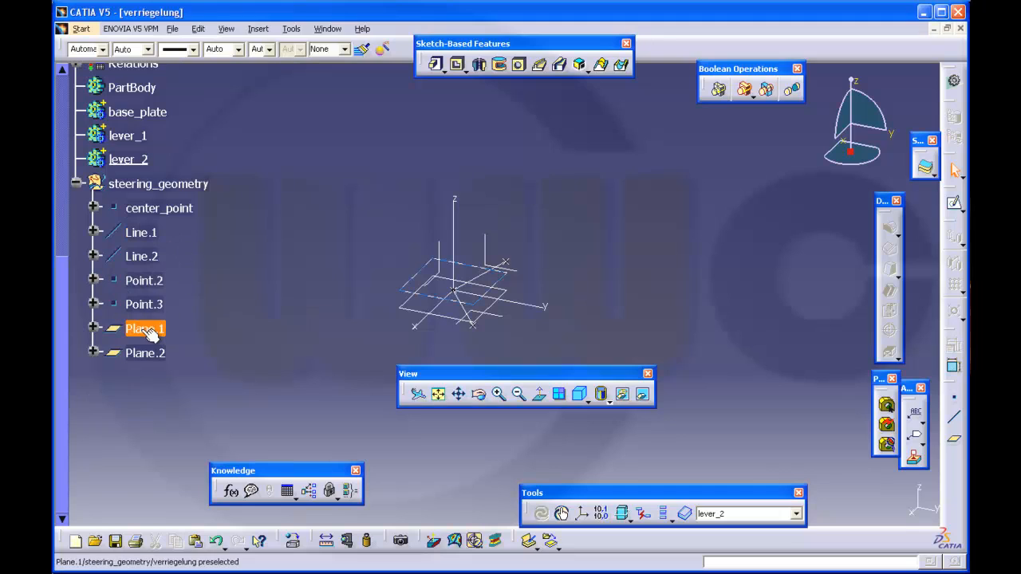
- Link the Offset of Plane.1 in steering_geometry to the thickness_baseplate parameter with a formula
left_click(93, 328)
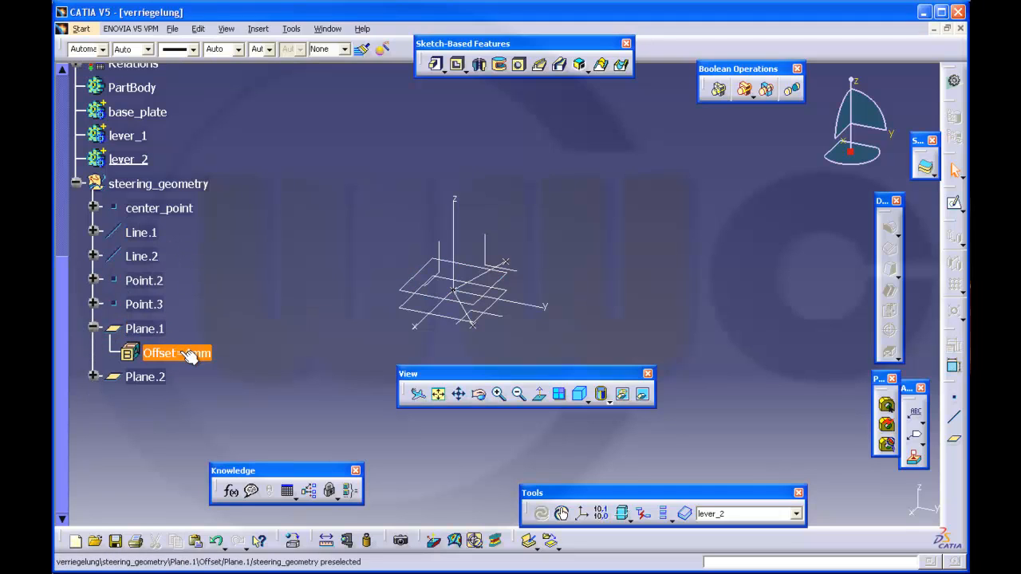
double_click(189, 355)
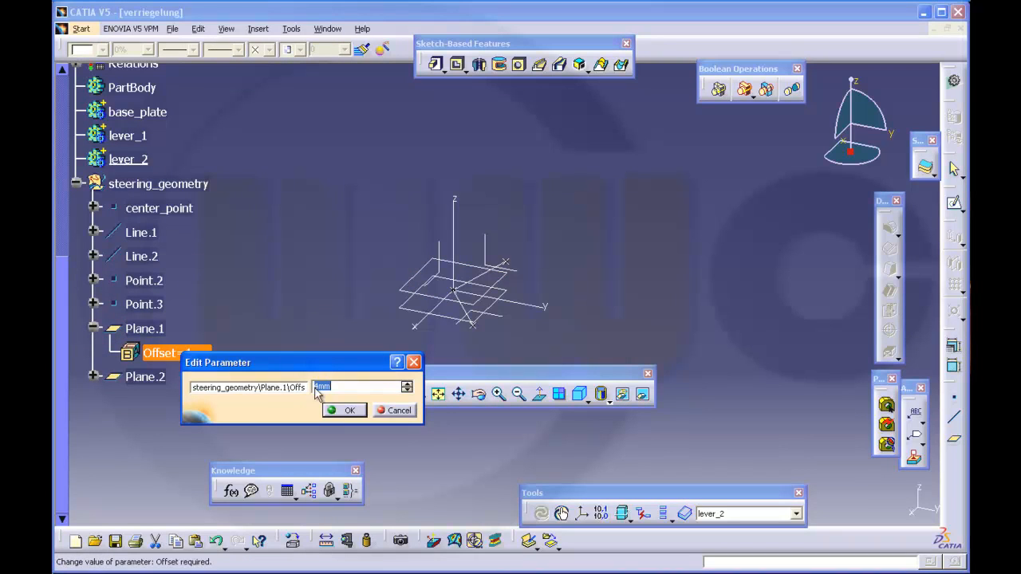
right_click(316, 390)
left_click(341, 398)
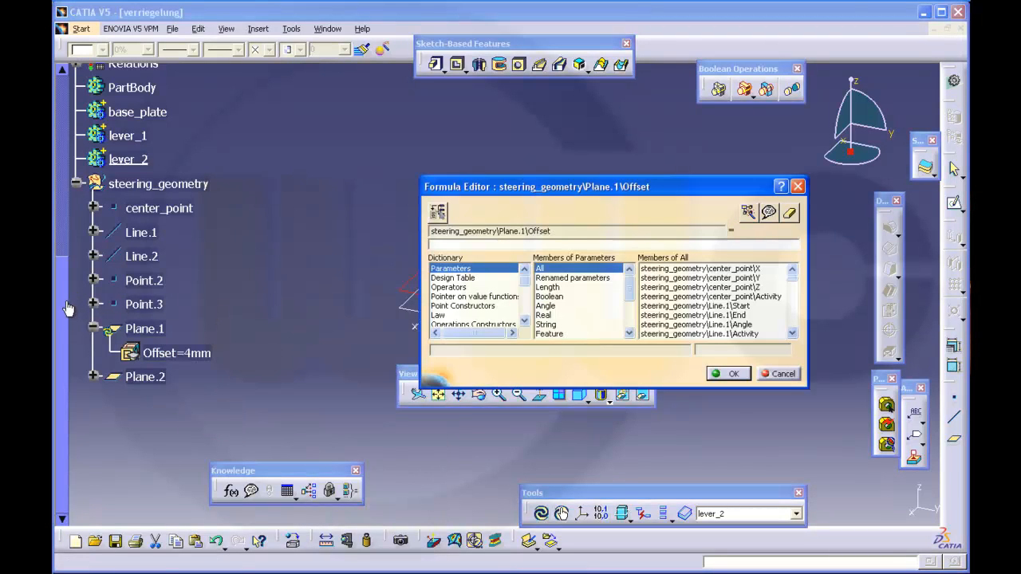
left_click_drag(67, 305, 86, 138)
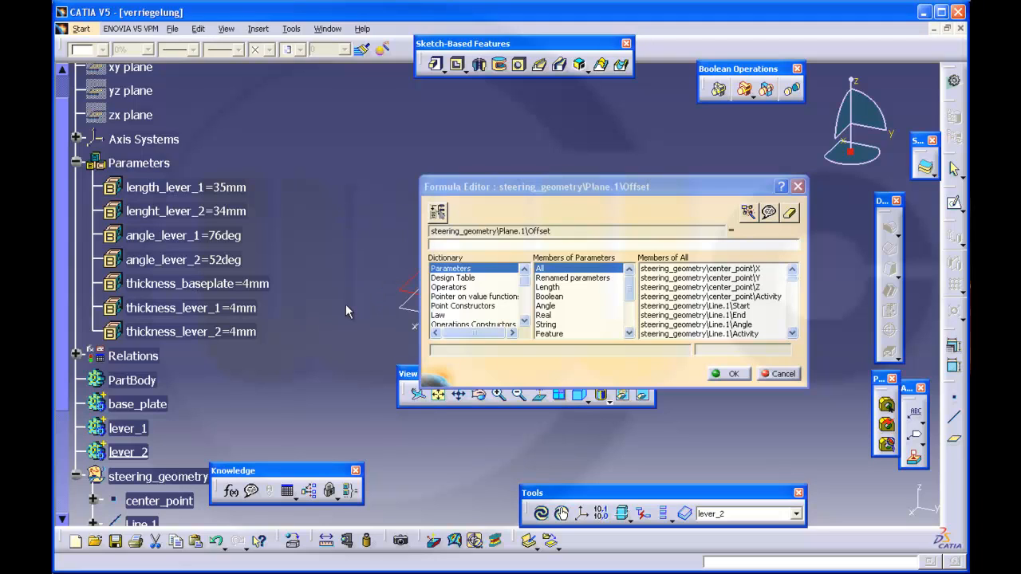
left_click(260, 284)
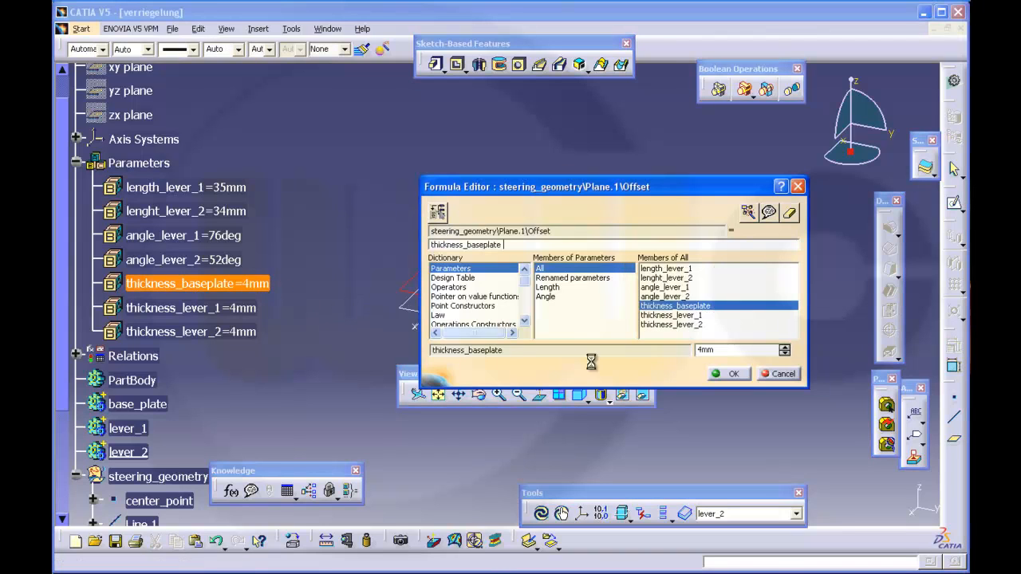
left_click(728, 375)
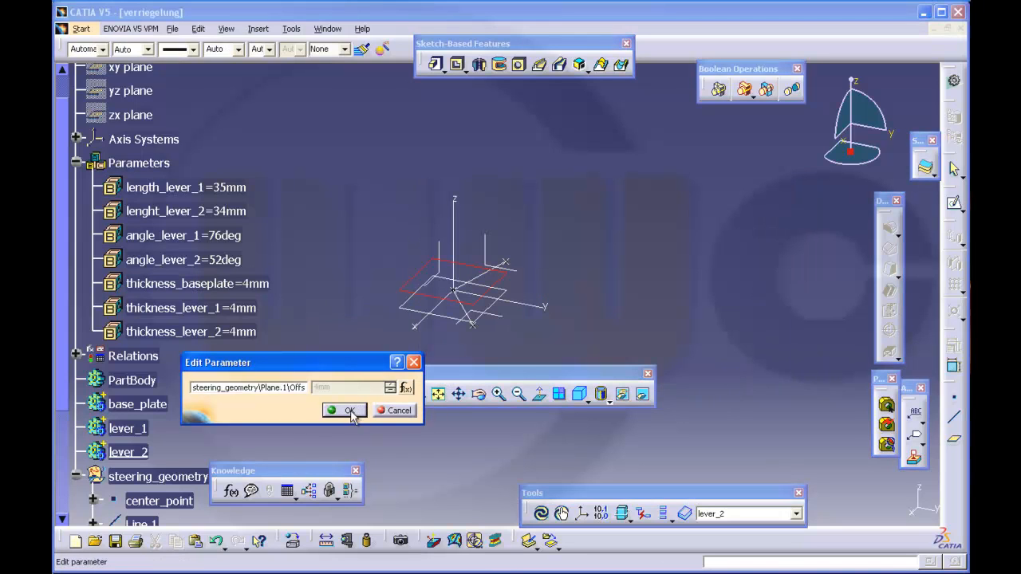
left_click(350, 412)
- Set the thickness_lever_1 parameter equal to thickness_baseplate with a formula
double_click(239, 308)
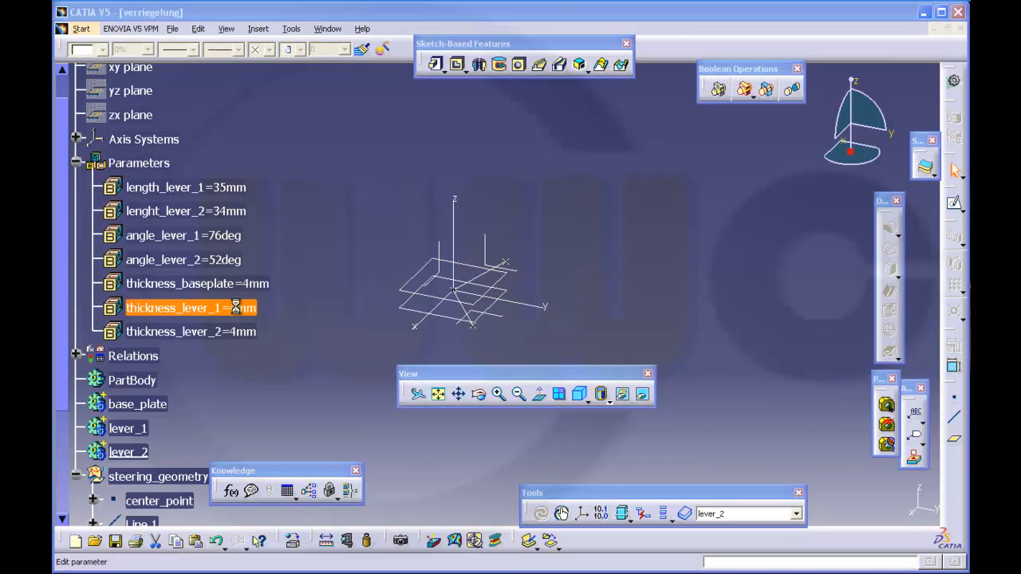
right_click(390, 340)
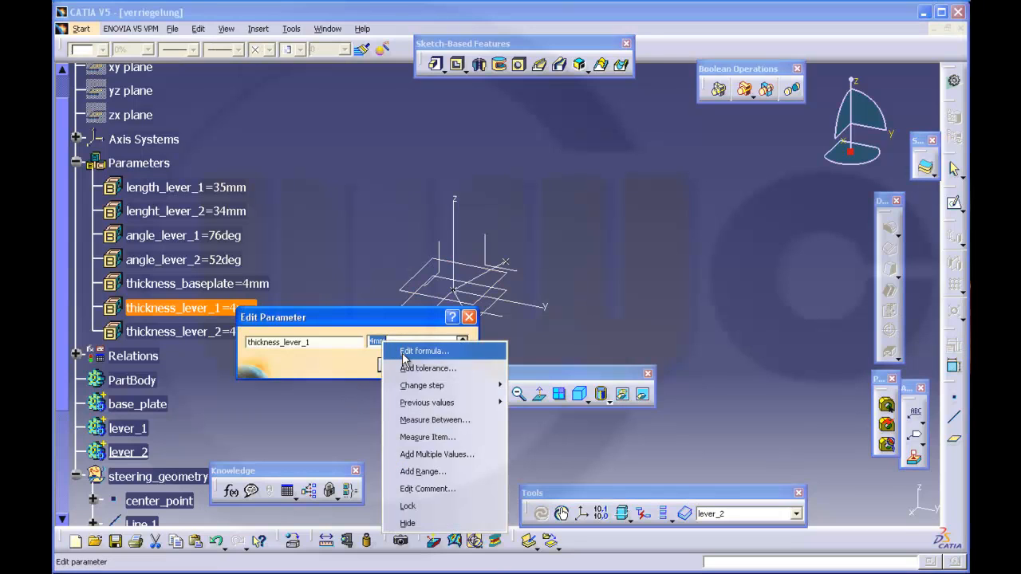
left_click(395, 348)
left_click(262, 287)
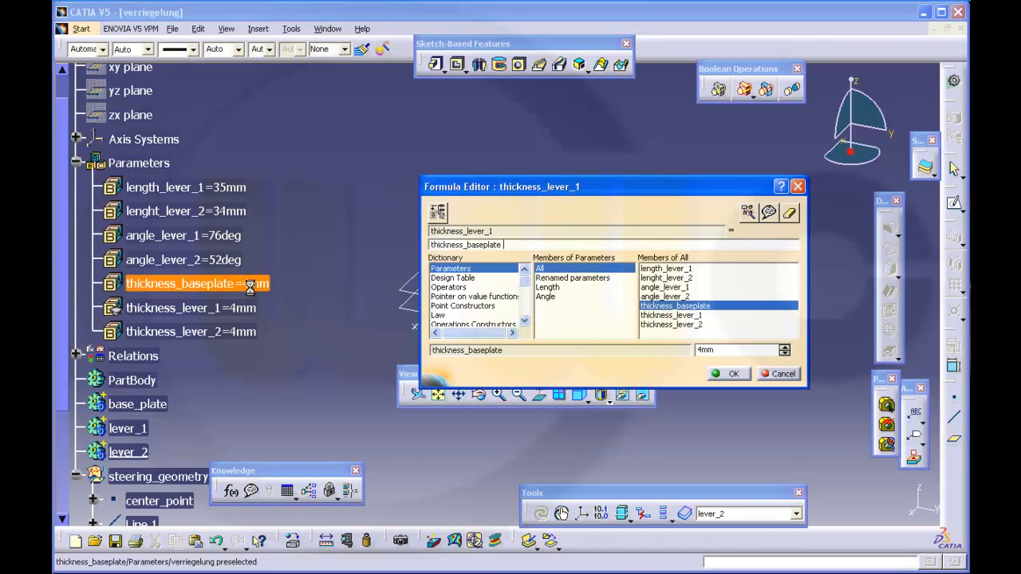
left_click(732, 374)
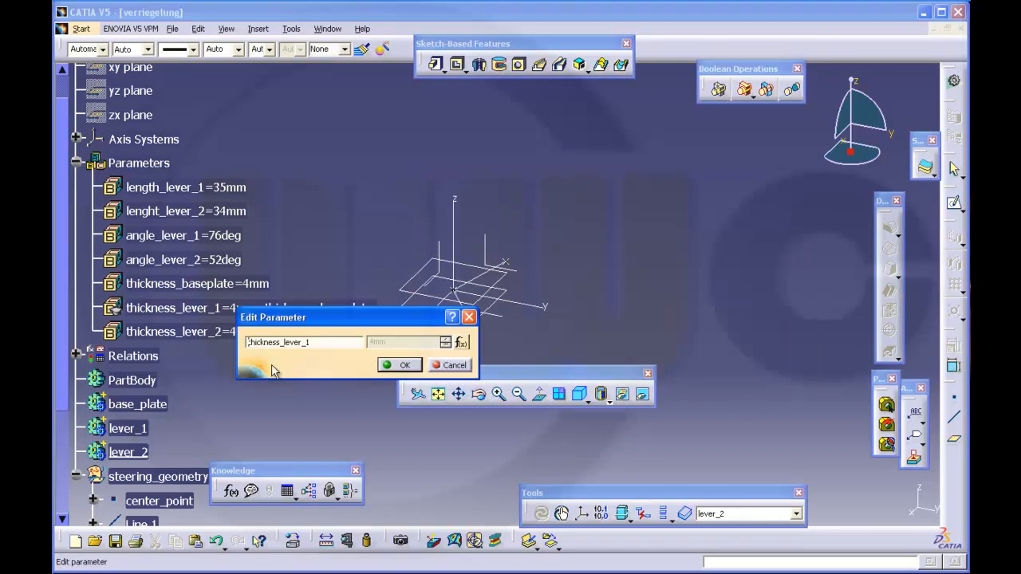
left_click(405, 367)
- Link the Offset of Plane.2 to the thickness_lever_2 parameter with a formula and collapse the tree entries of both planes
scroll(330, 368, "down", 4)
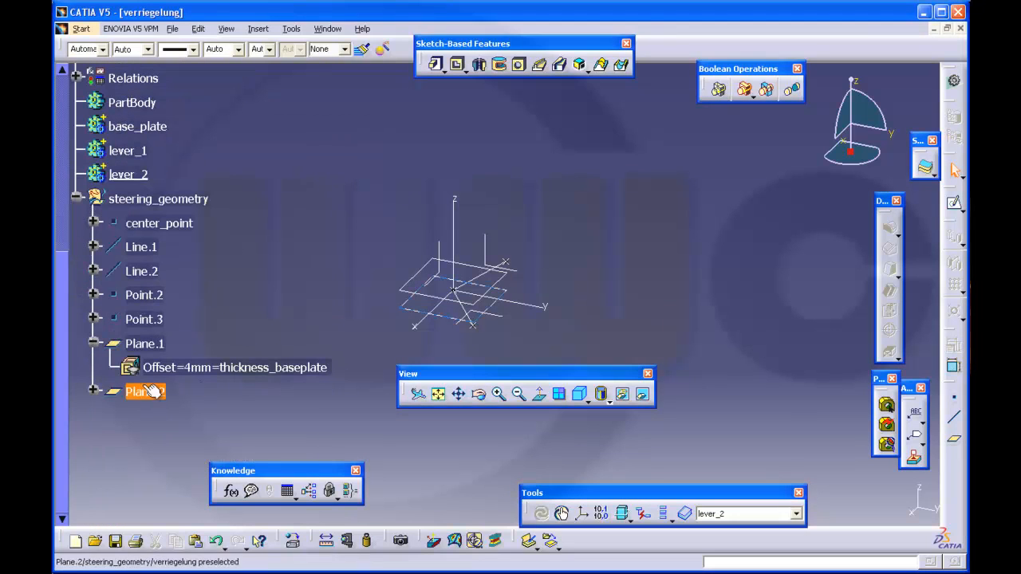
left_click(93, 391)
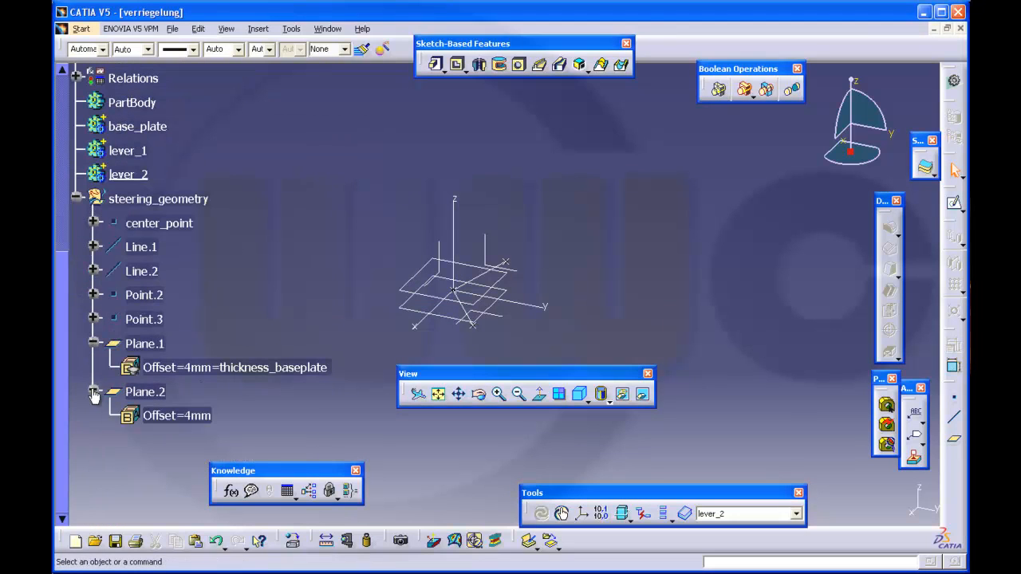
double_click(183, 417)
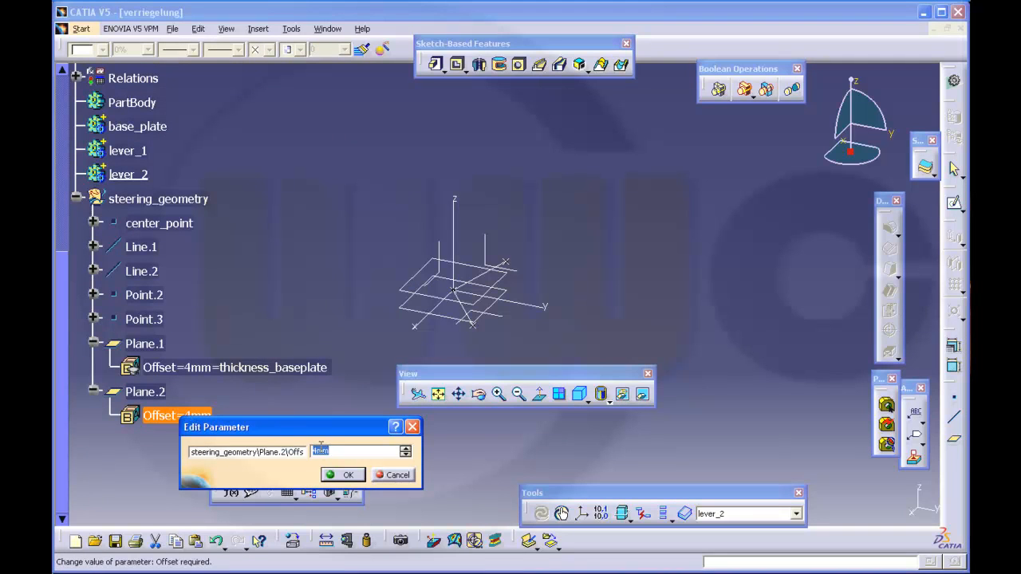
right_click(325, 455)
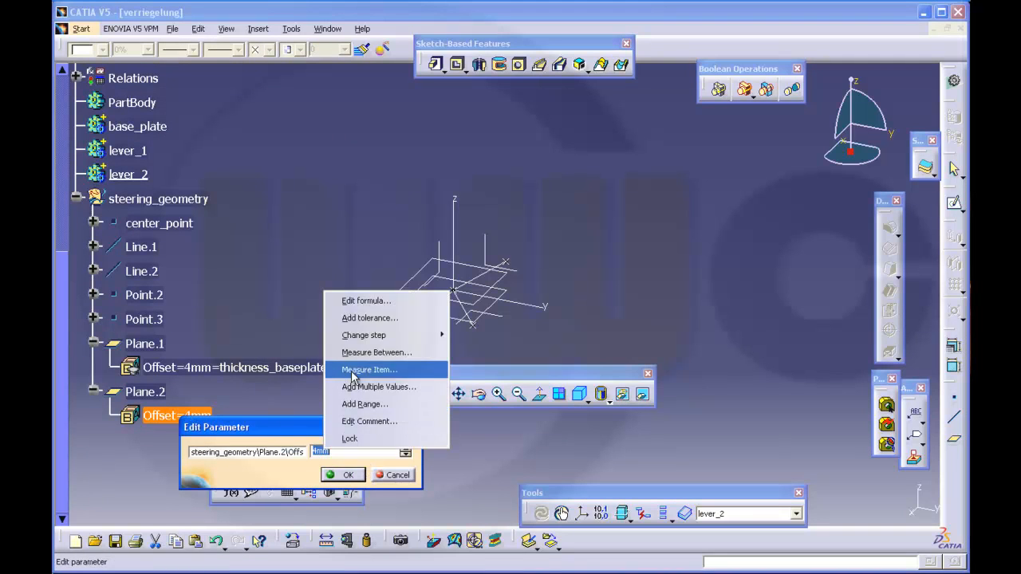
left_click(365, 308)
left_click_drag(65, 319, 69, 247)
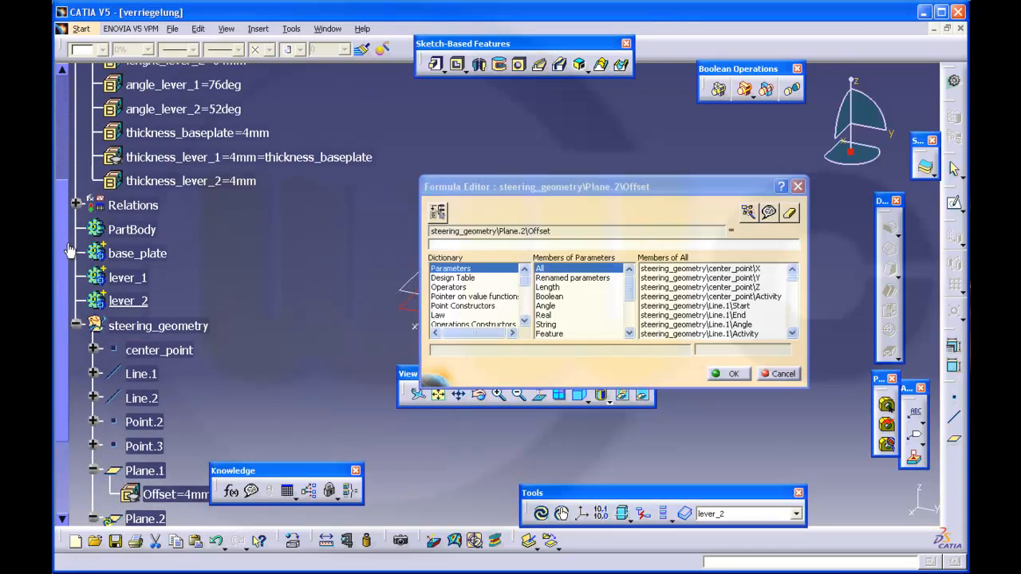
left_click(233, 182)
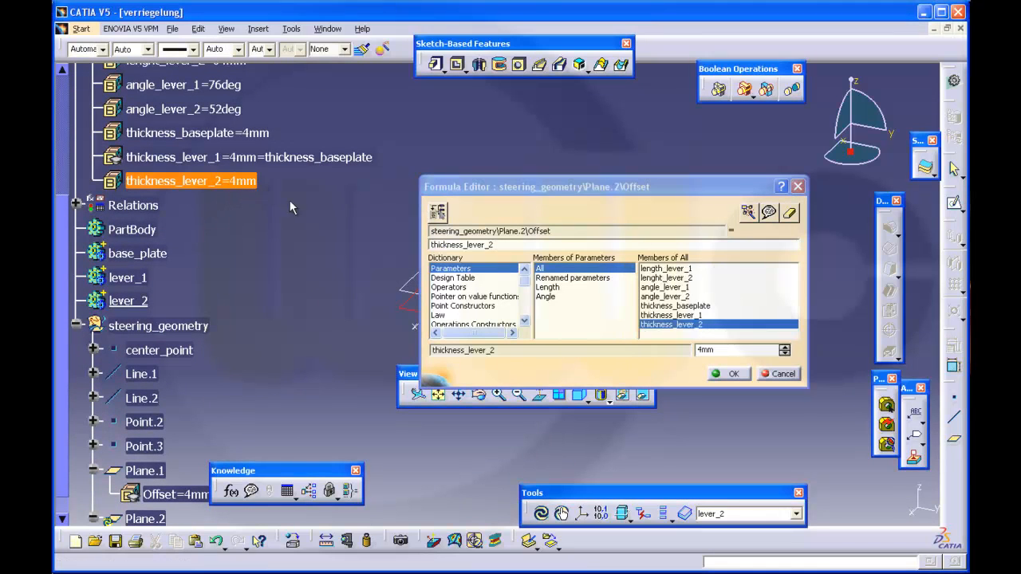
left_click(729, 373)
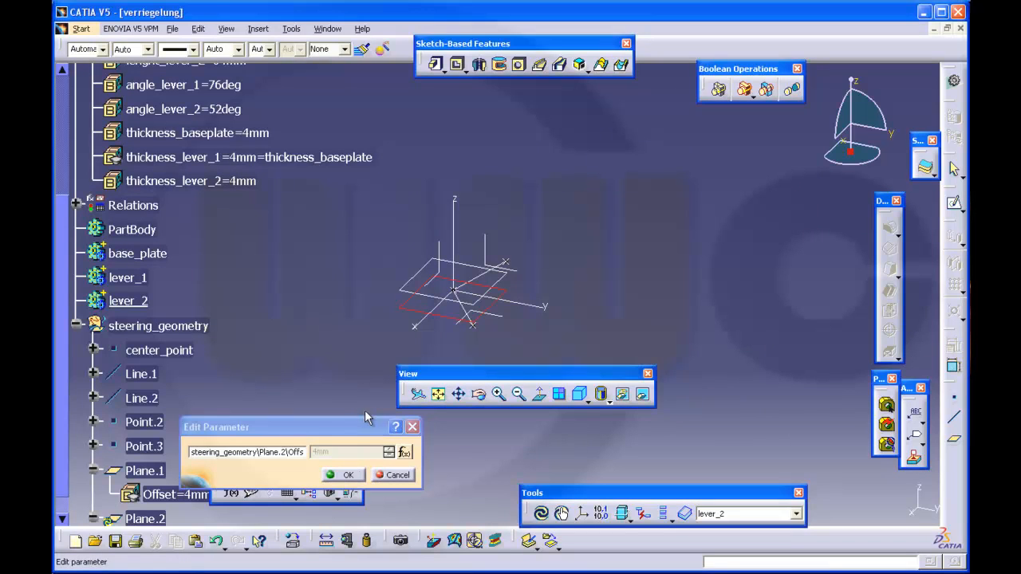
left_click(94, 472)
scroll(123, 449, "down", 2)
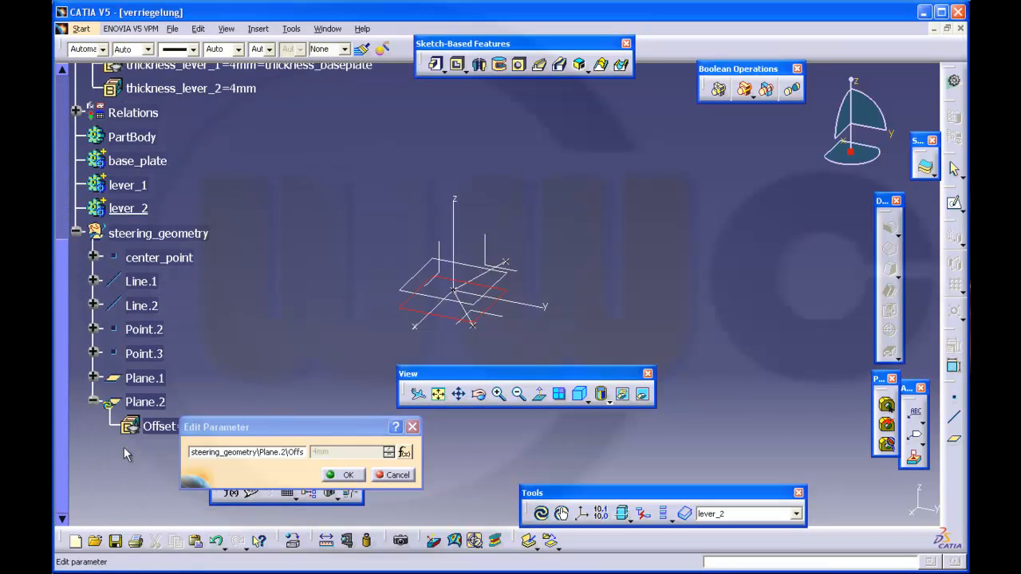
left_click(94, 402)
scroll(252, 344, "up", 2)
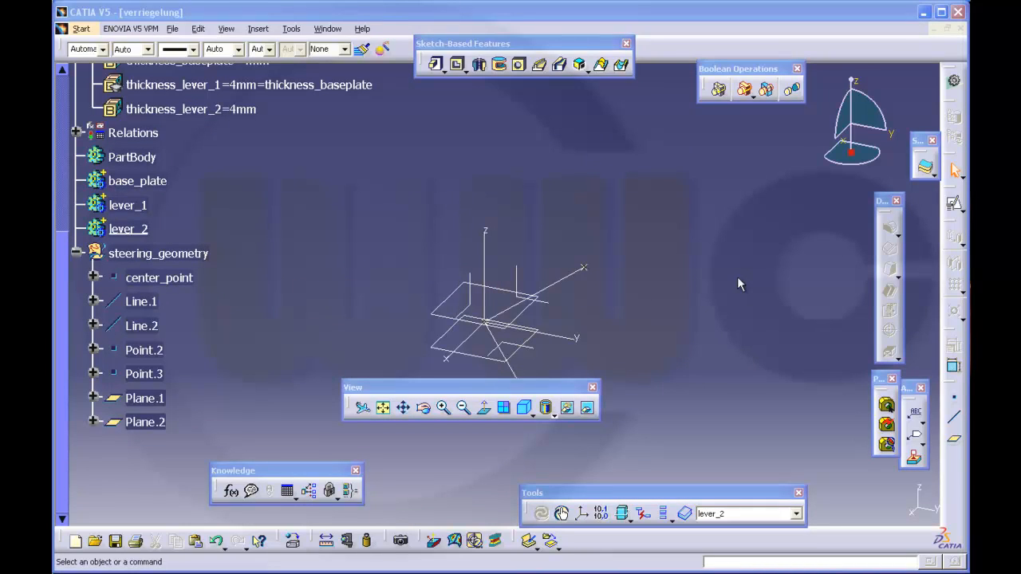
- Make base_plate the active body and create a positioned sketch in it on the absolute axis system's xy plane
right_click(164, 185)
left_click(228, 290)
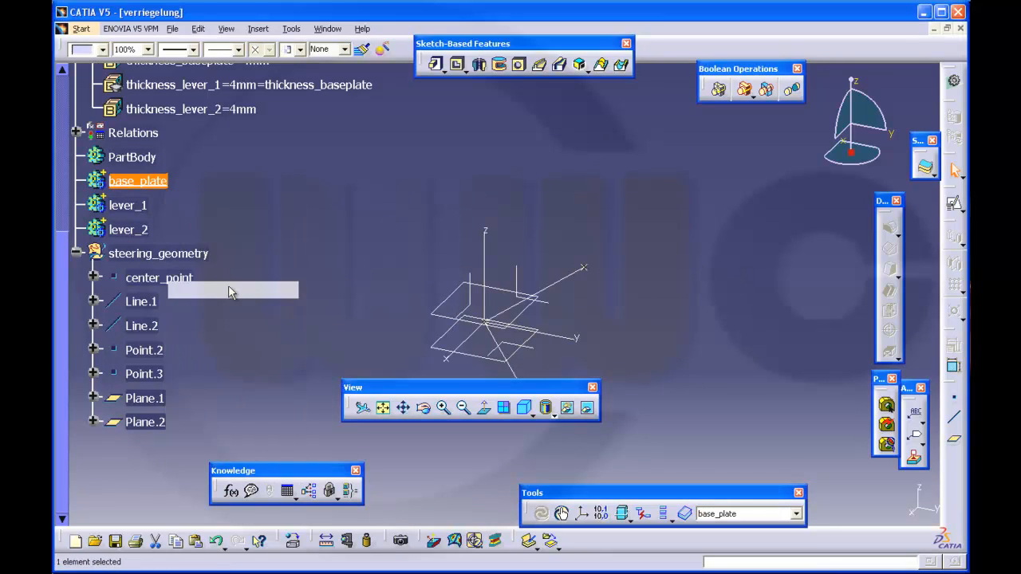
left_click(680, 202)
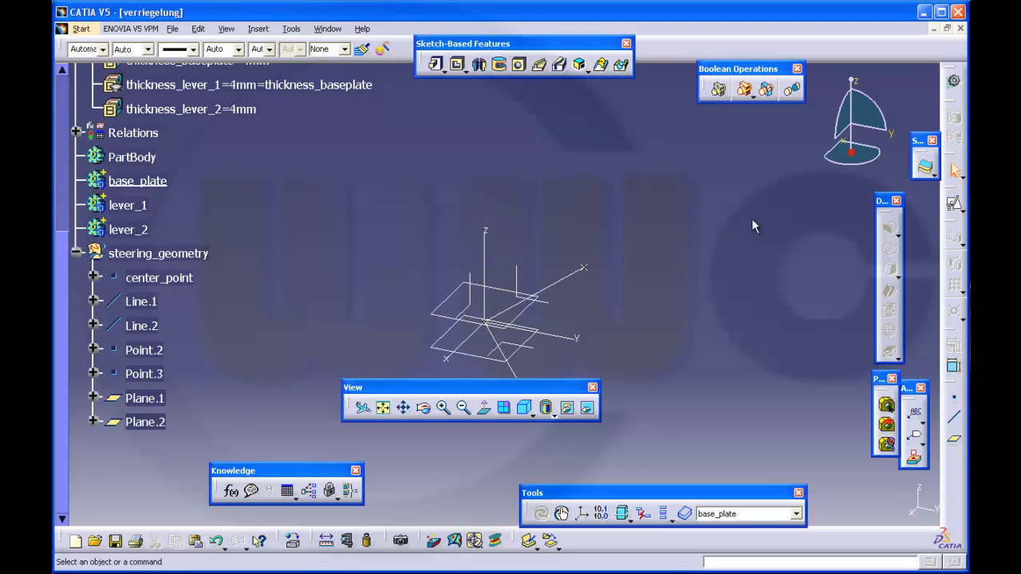
left_click(953, 207)
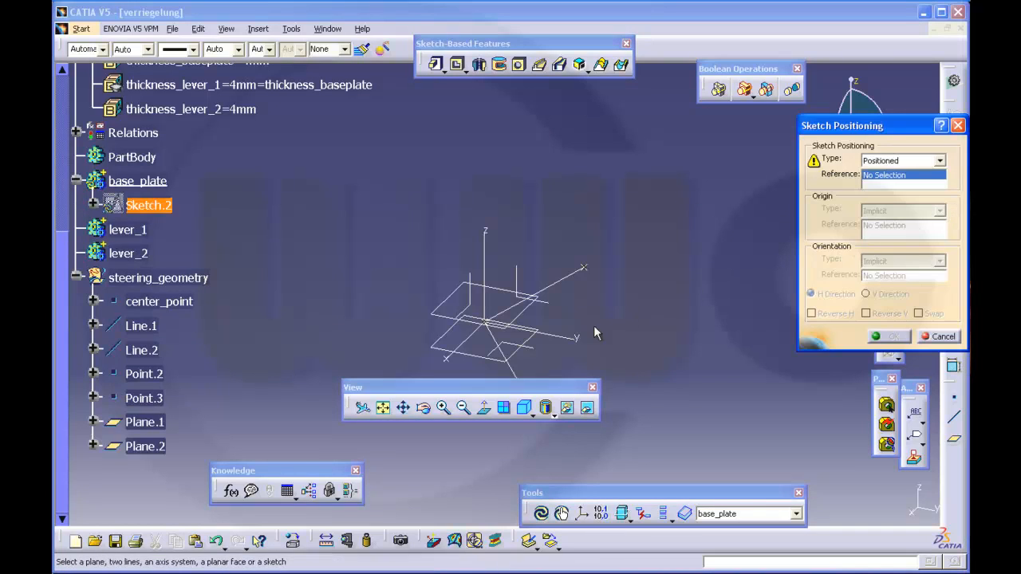
left_click(538, 354)
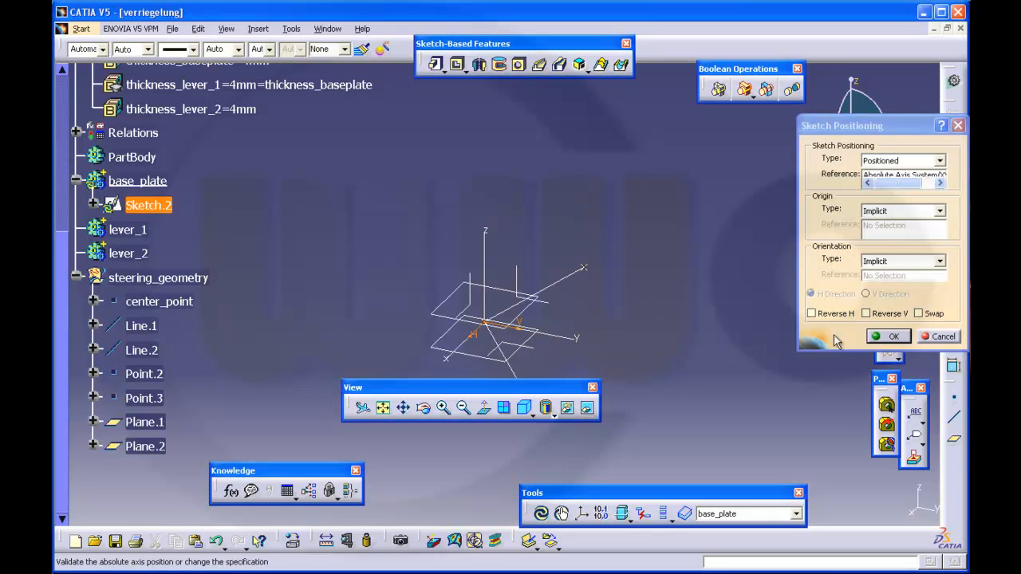
left_click(892, 338)
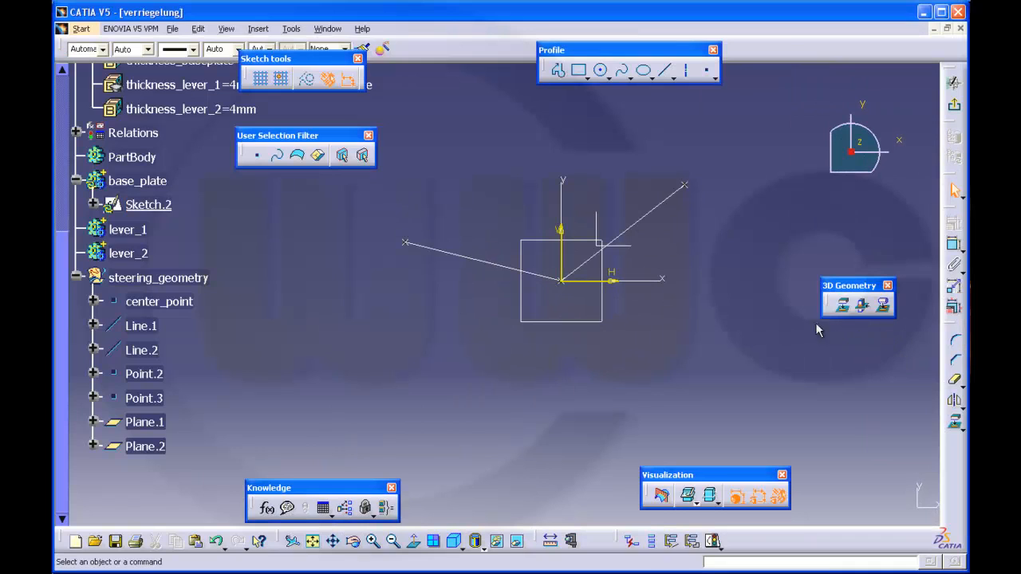
- Hide the Origin, HDirection and VDirection of the new sketch's AbsoluteAxis and collapse the sketch's tree entry
left_click(93, 204)
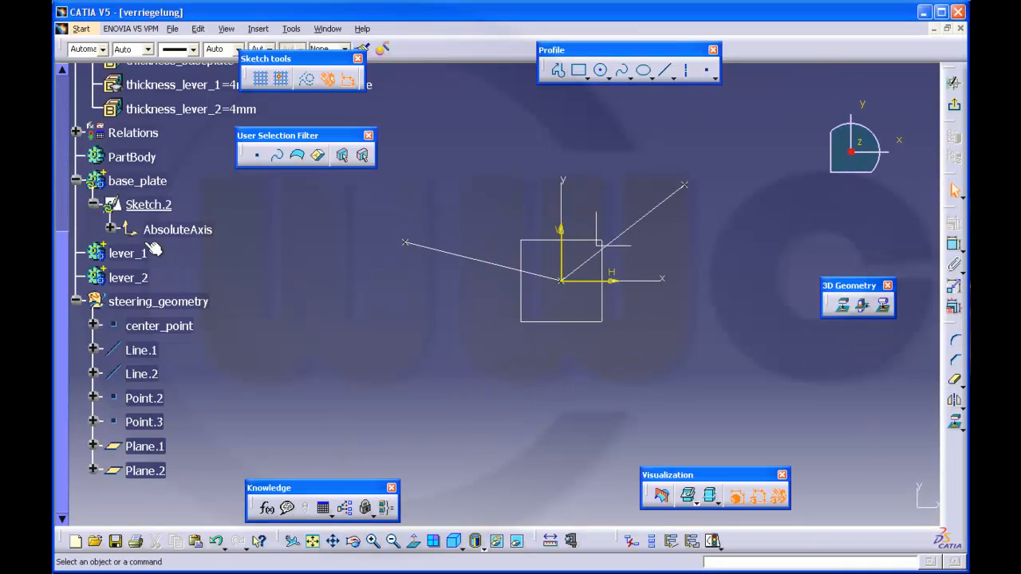
left_click(110, 229)
left_click(176, 253)
left_click(188, 301, "ctrl")
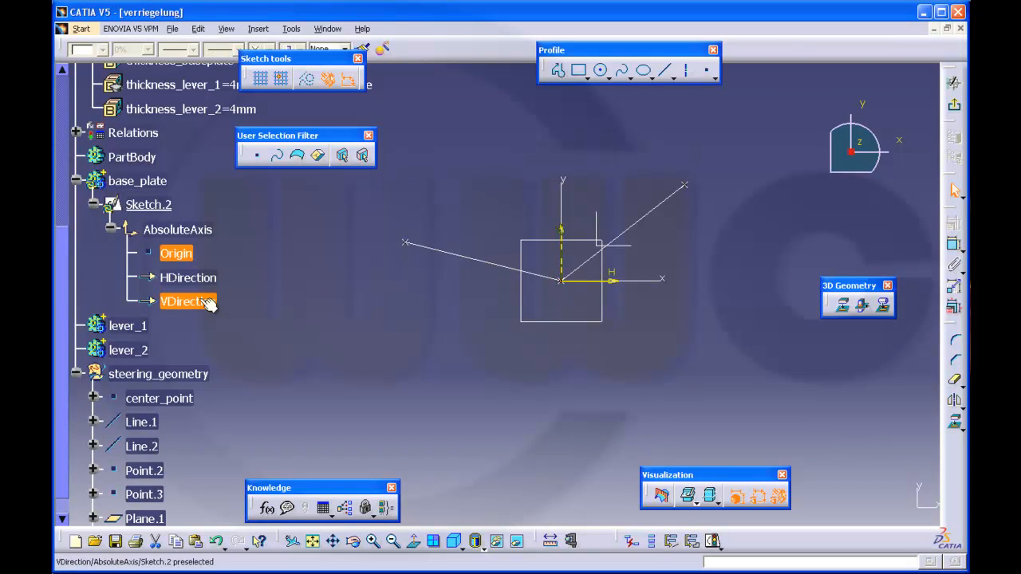
left_click(188, 277, "ctrl")
right_click(199, 307)
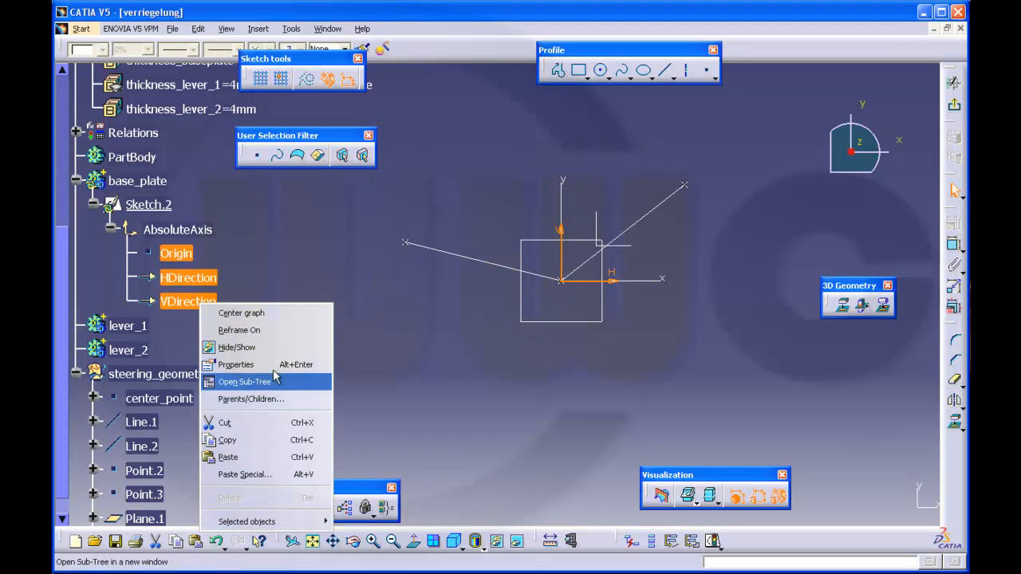
left_click(257, 348)
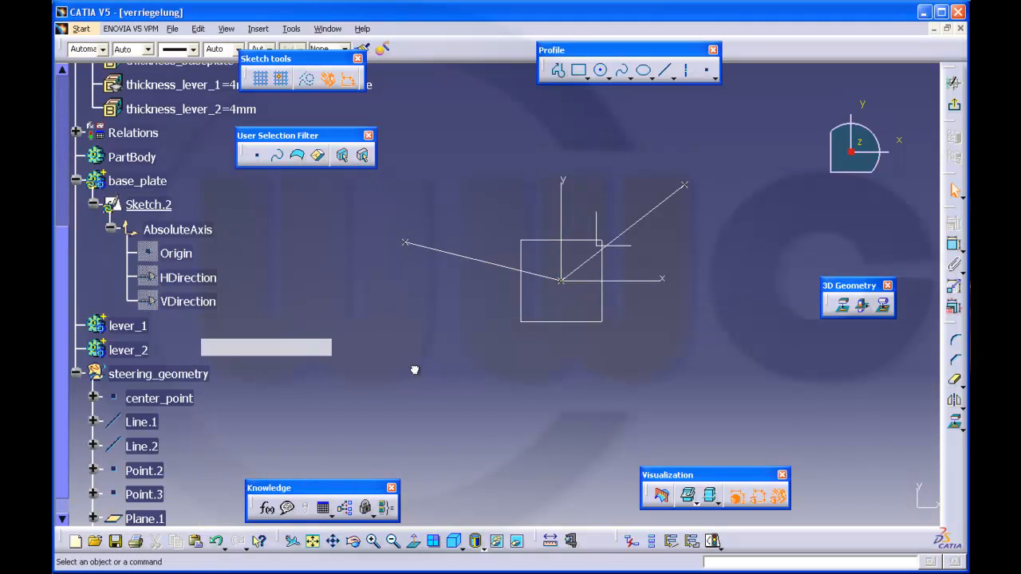
left_click(111, 229)
left_click(93, 204)
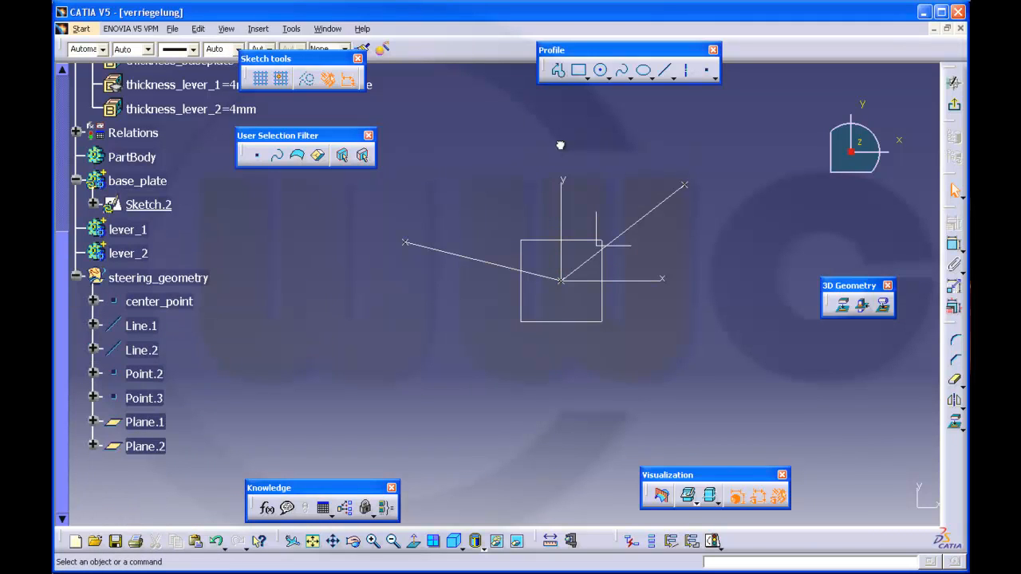
- Sketch a circle with a radius of about 14 mm in free space beside the steering geometry
left_click(601, 76)
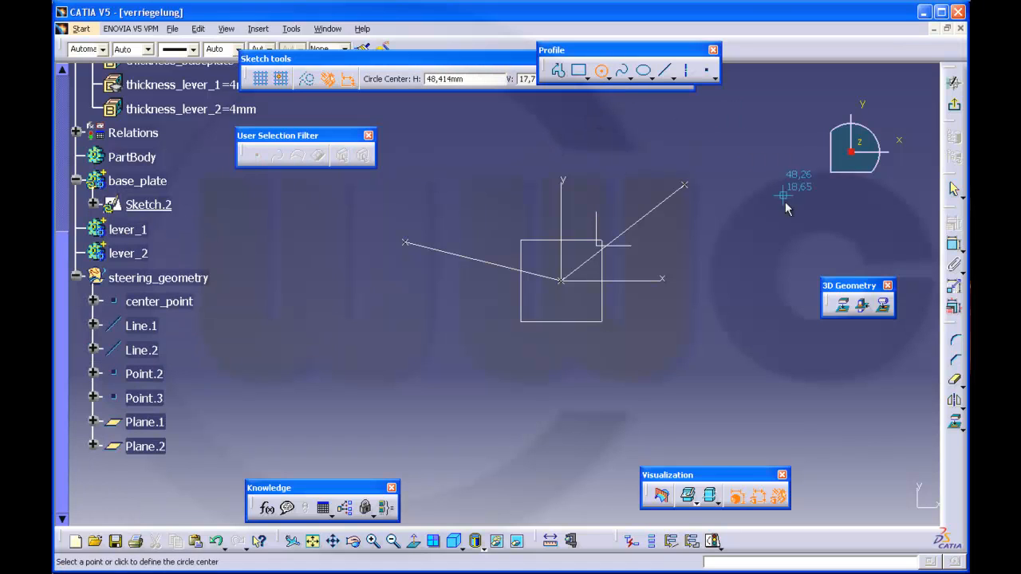
left_click(745, 240)
left_click(809, 244)
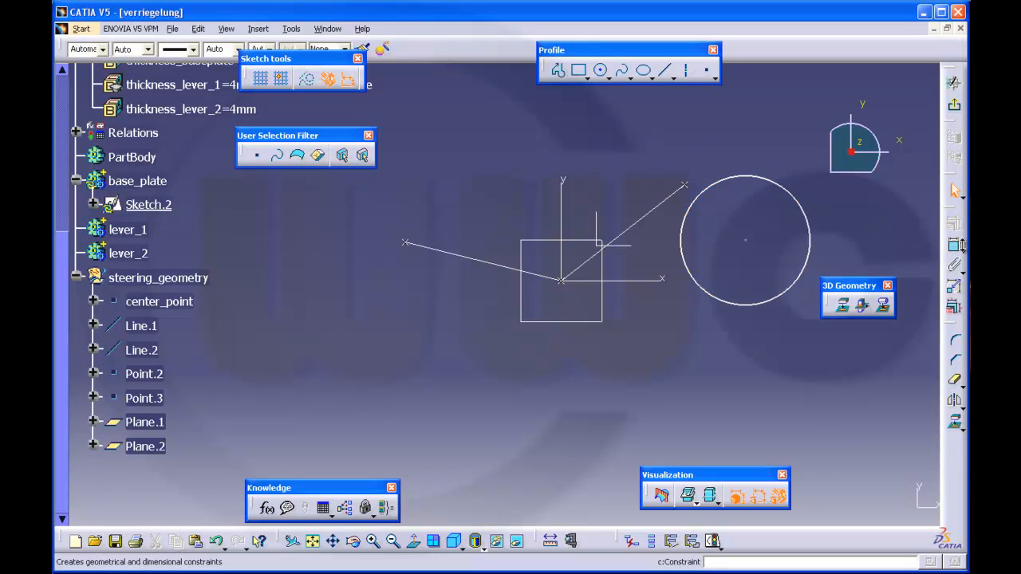
- Constrain the circle's centre to be coincident with center_point of the steering geometry
left_click(955, 250)
left_click(745, 240)
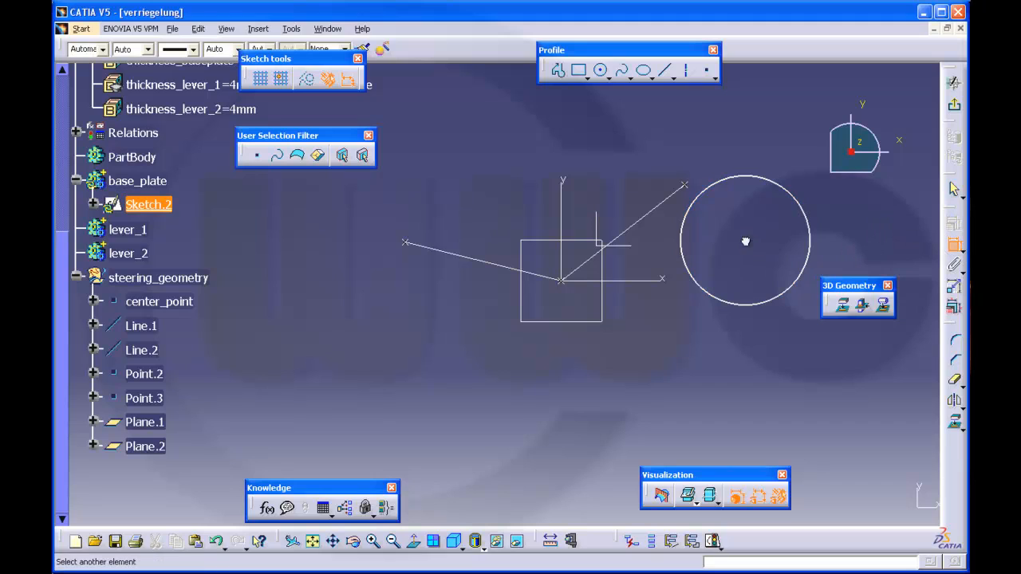
left_click(163, 301)
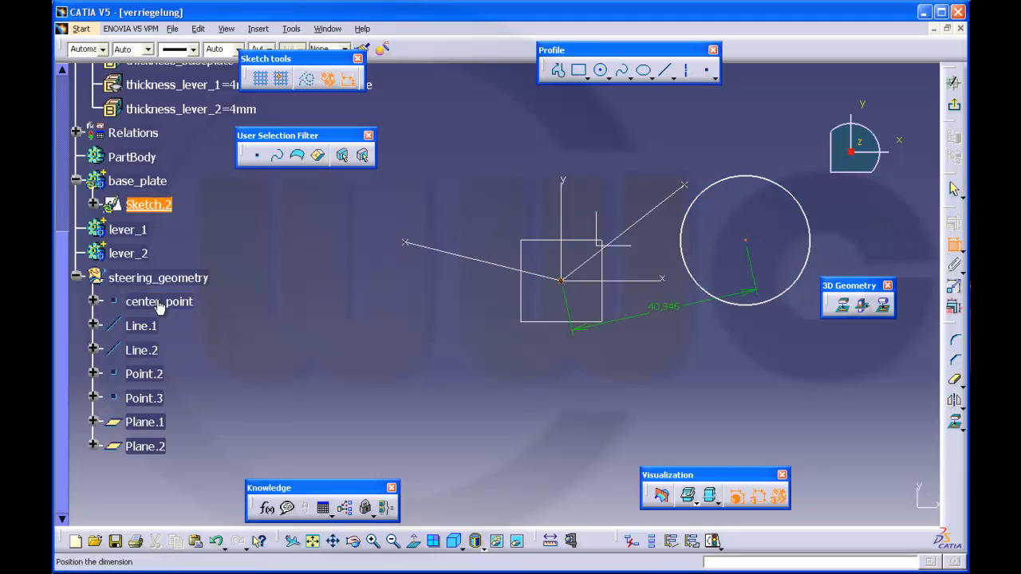
right_click(300, 351)
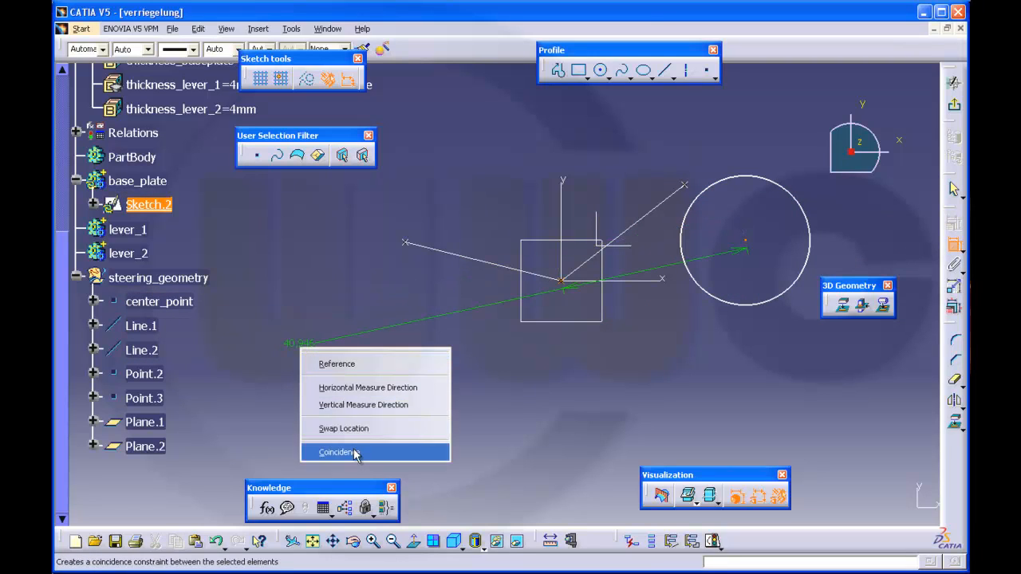
left_click(354, 451)
- Dimension the circle's radius and set it to 27 mm
left_click(617, 315)
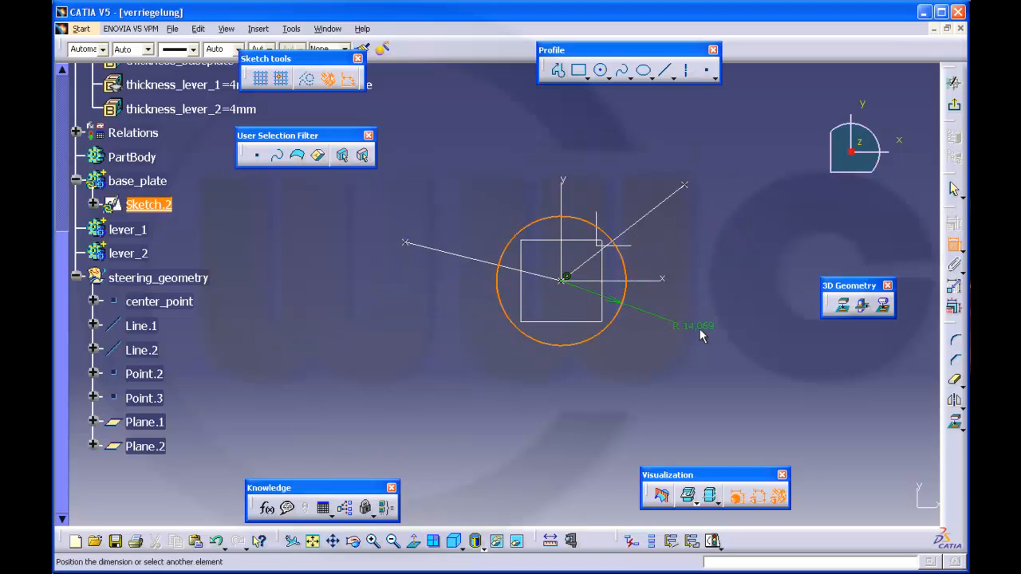
double_click(697, 327)
type("2")
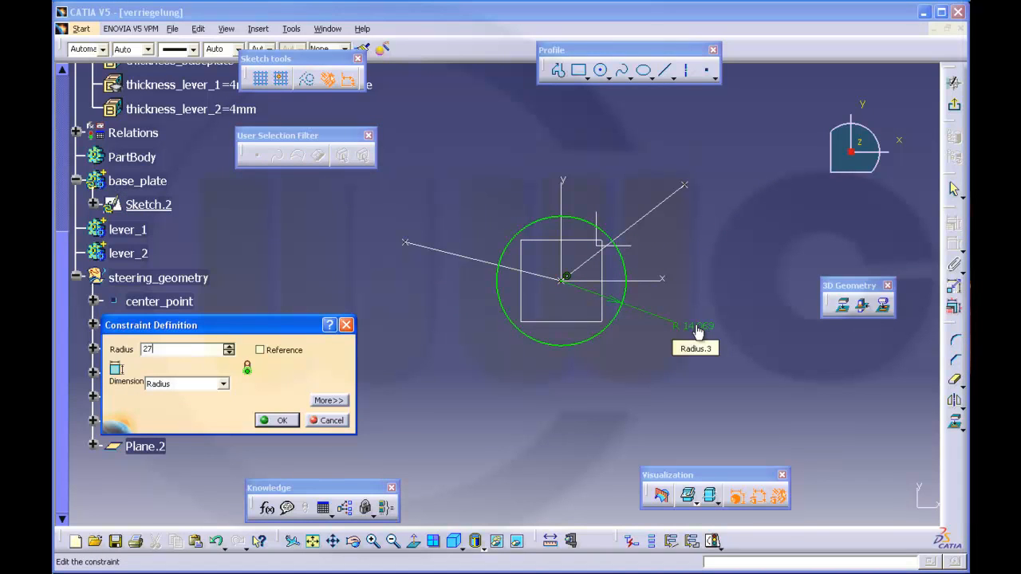
type("7")
key("Return")
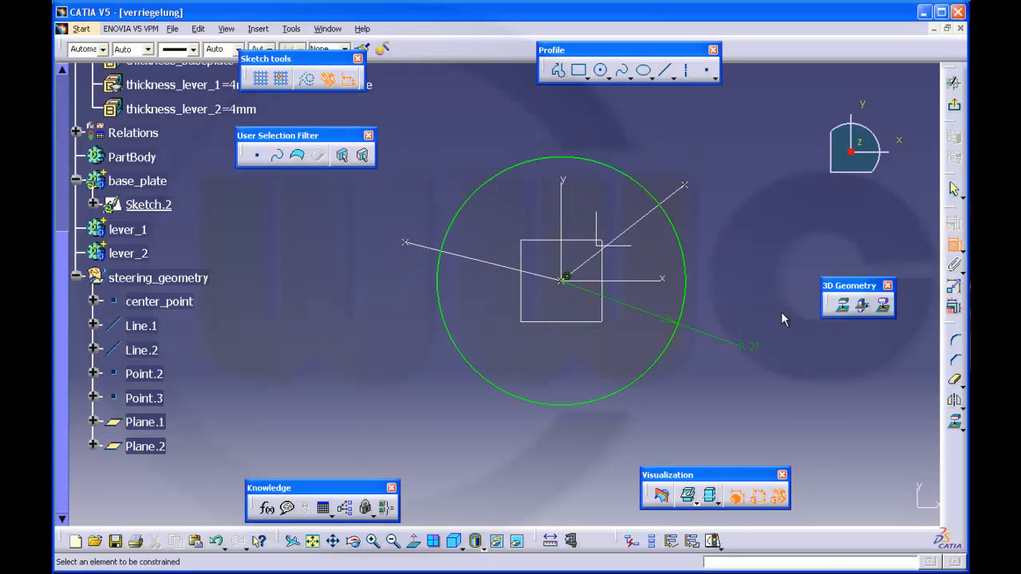
- Sketch an open stepped profile of five lines from below the circle to above it, with its upper outer corner at about (17.5, 17.7) mm
left_click(557, 71)
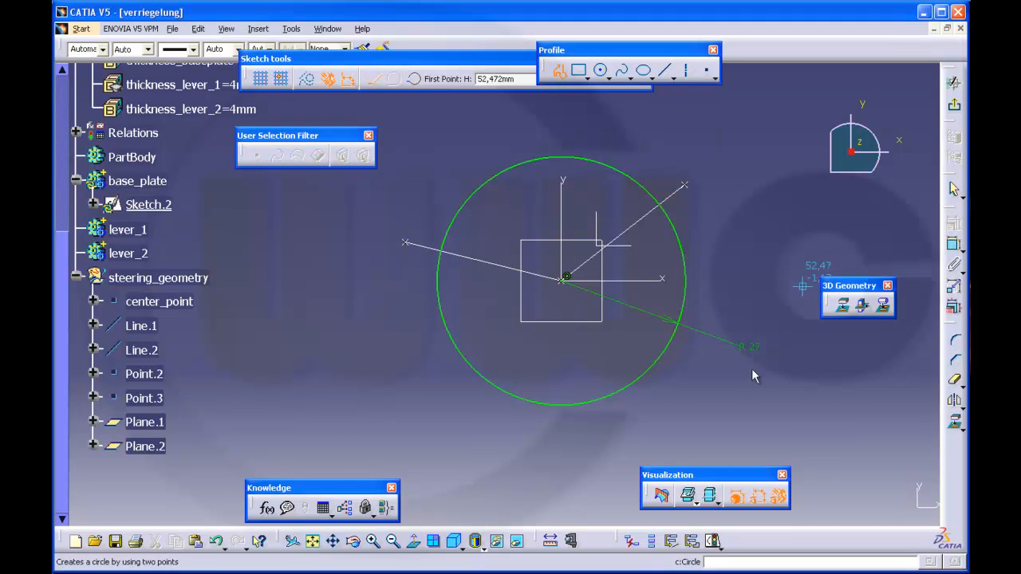
left_click(545, 434)
left_click(555, 335)
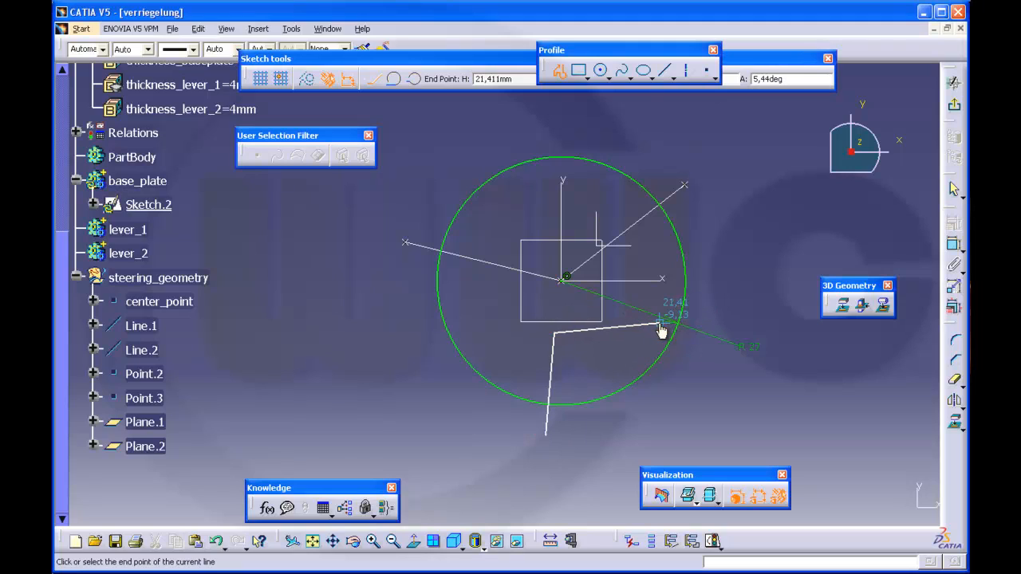
left_click(656, 329)
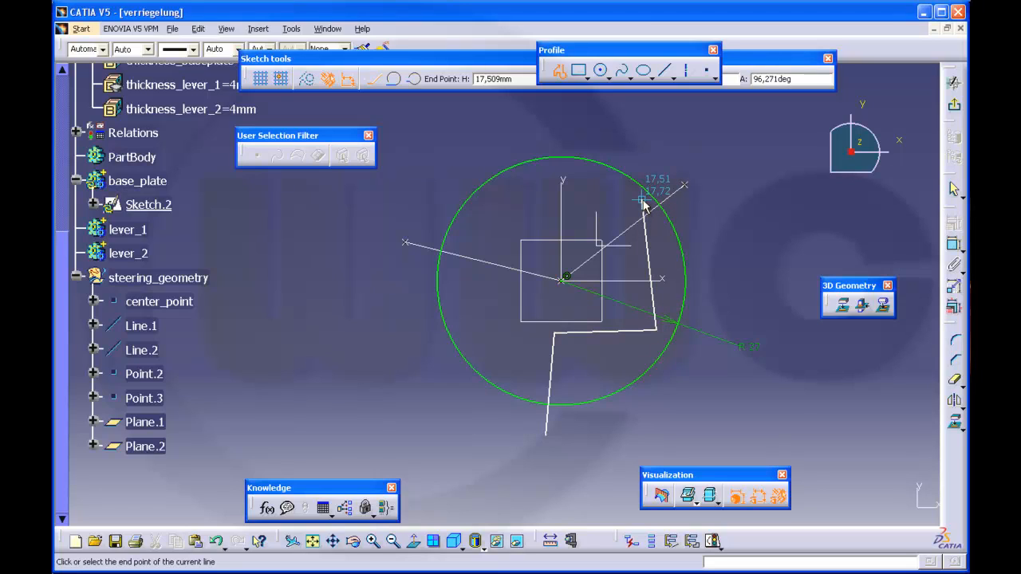
left_click(642, 199)
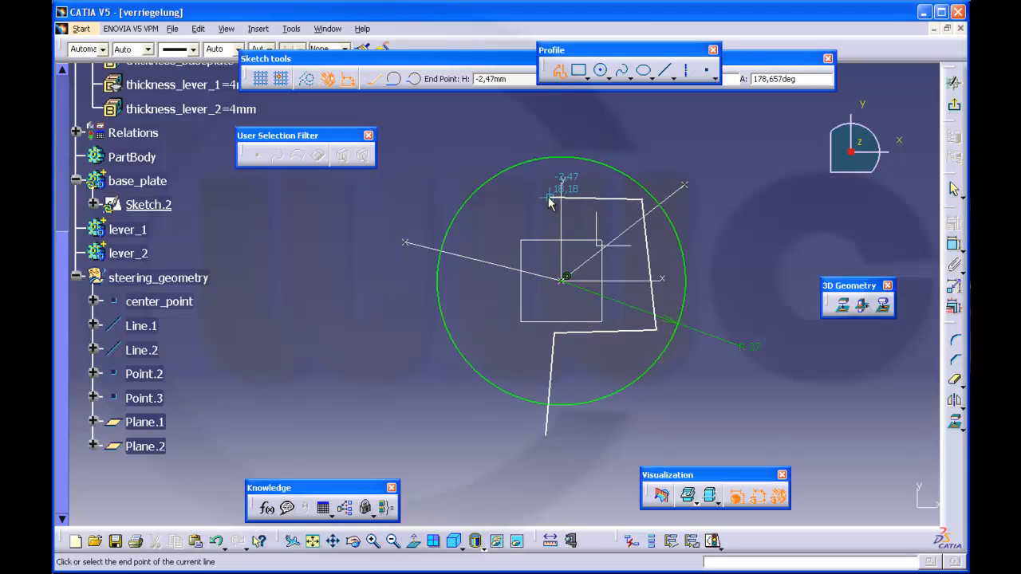
left_click(584, 199)
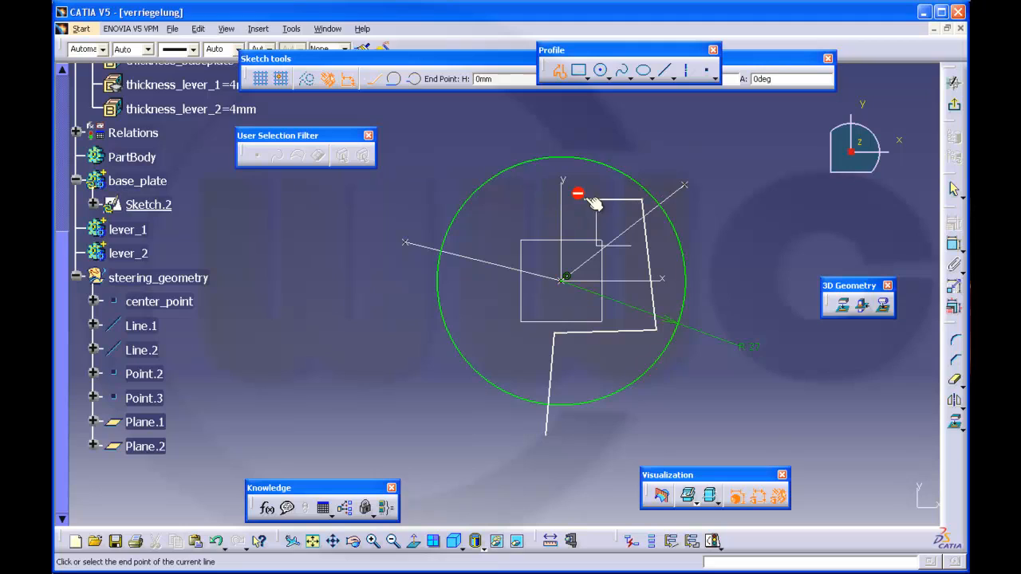
left_click(581, 130)
key("Escape")
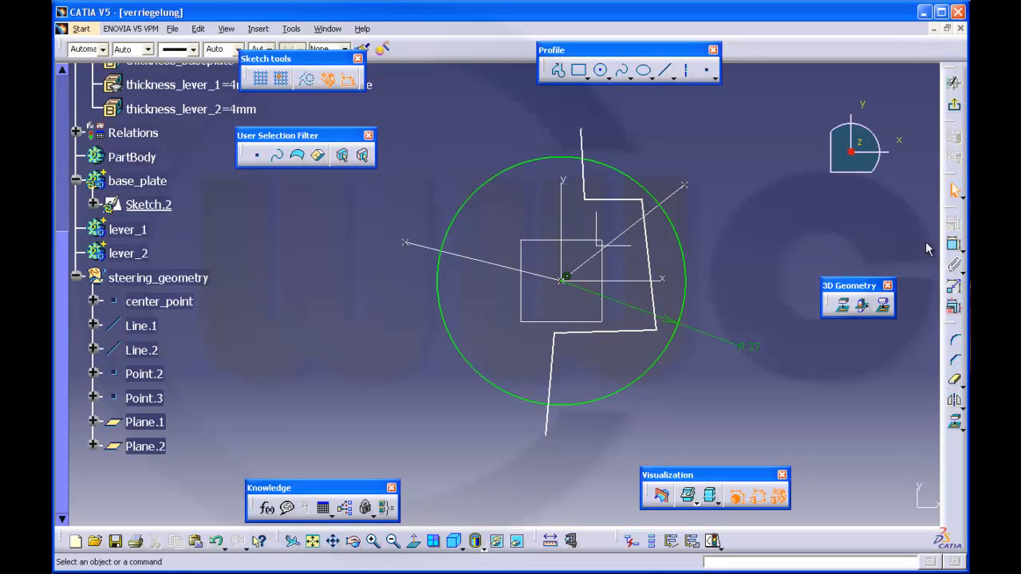
- Add a distance constraint between the profile's lowest vertical line and the y axis and set it to 2.5 mm
left_click(953, 245)
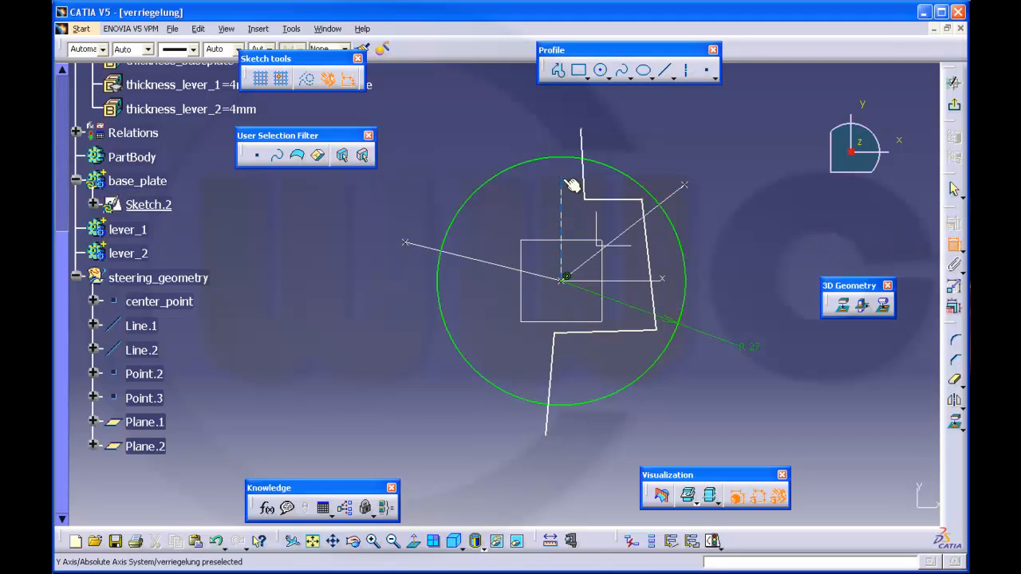
left_click(551, 375)
right_click(556, 385)
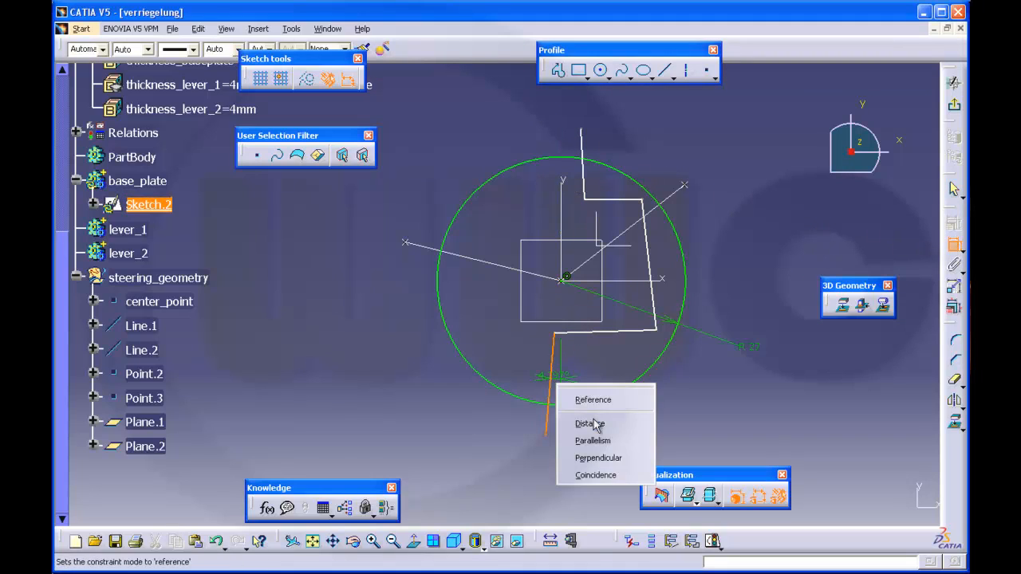
left_click(594, 424)
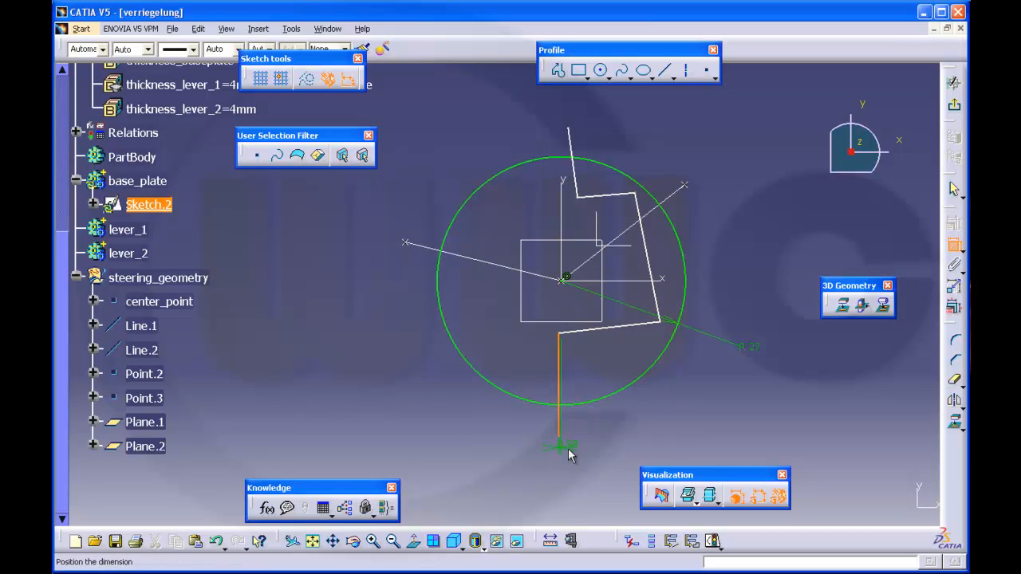
left_click(570, 472)
double_click(570, 473)
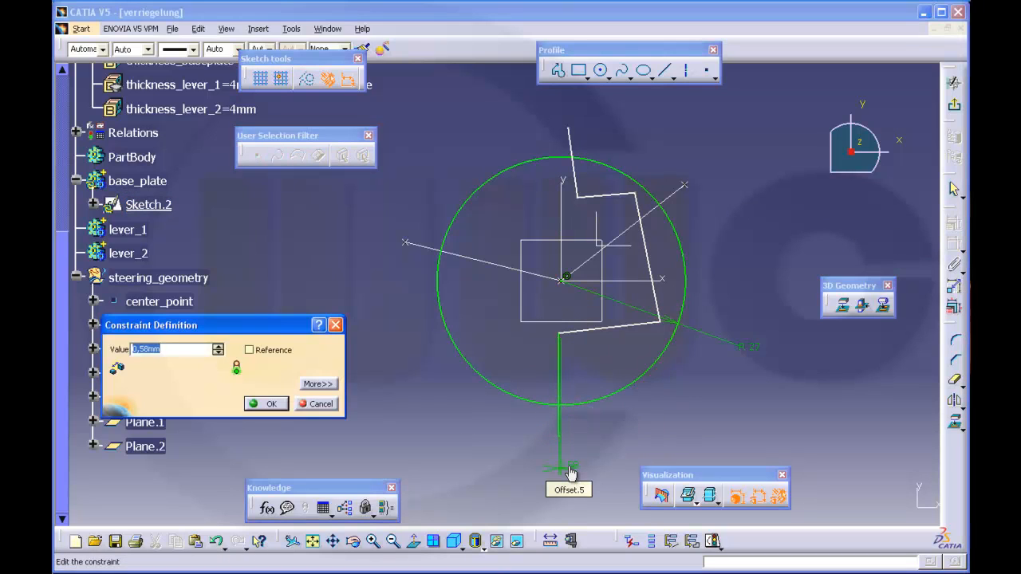
type("2.5")
key("Return")
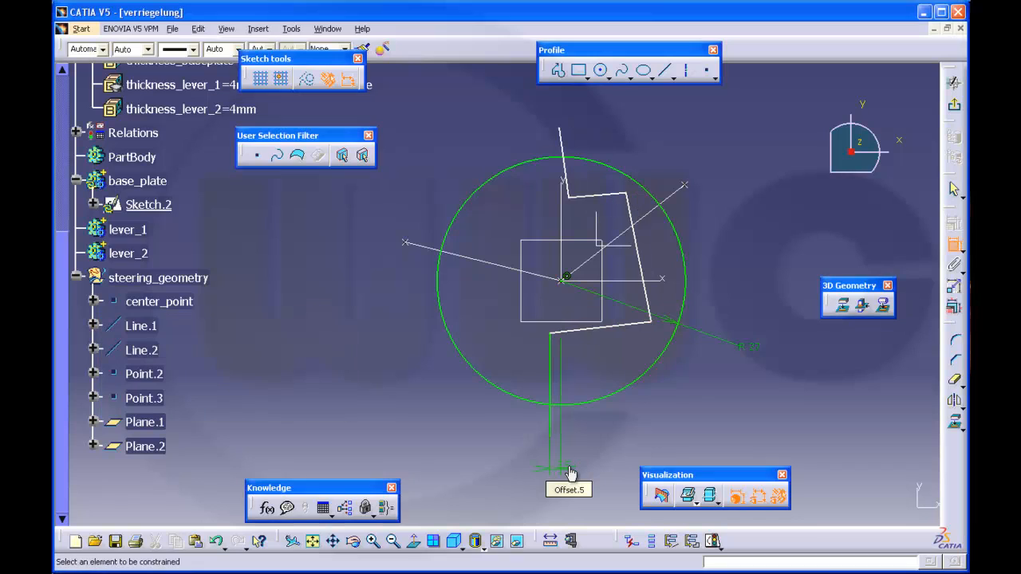
- Add a distance constraint between the profile's lower horizontal line and the x axis and set it to 13 mm
left_click(629, 332)
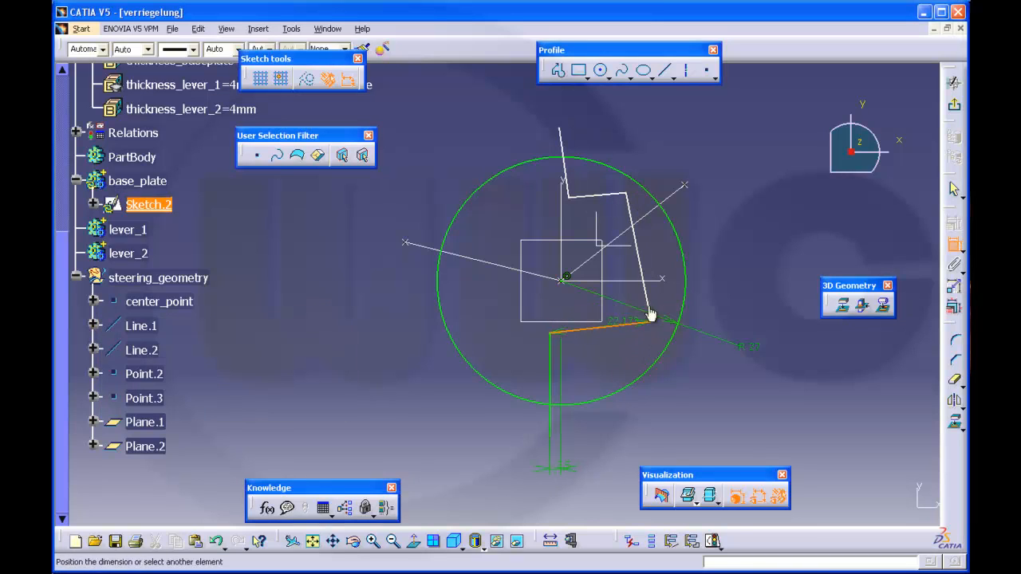
right_click(778, 316)
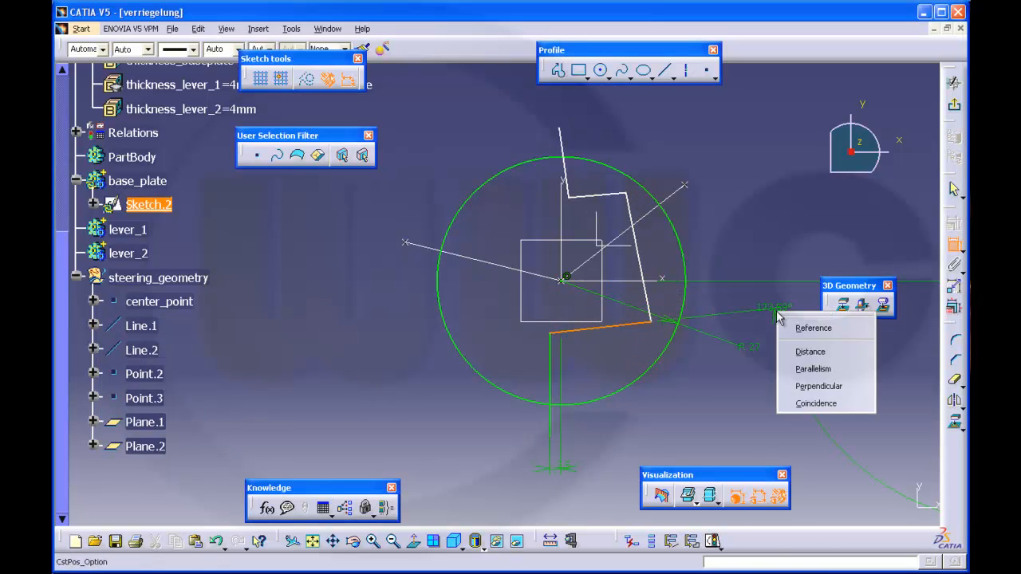
left_click(807, 351)
left_click(716, 322)
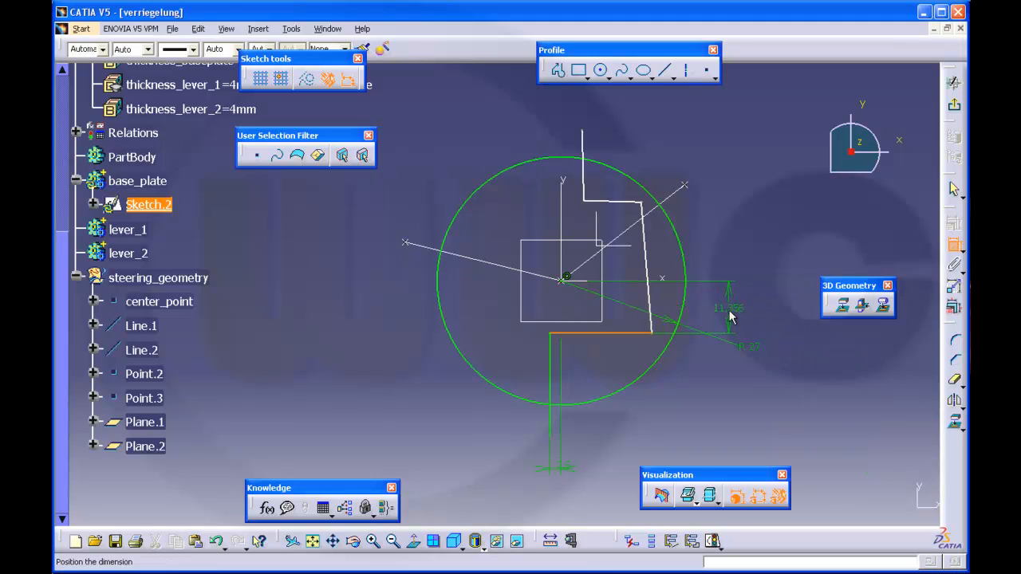
double_click(730, 312)
type("13")
key("Return")
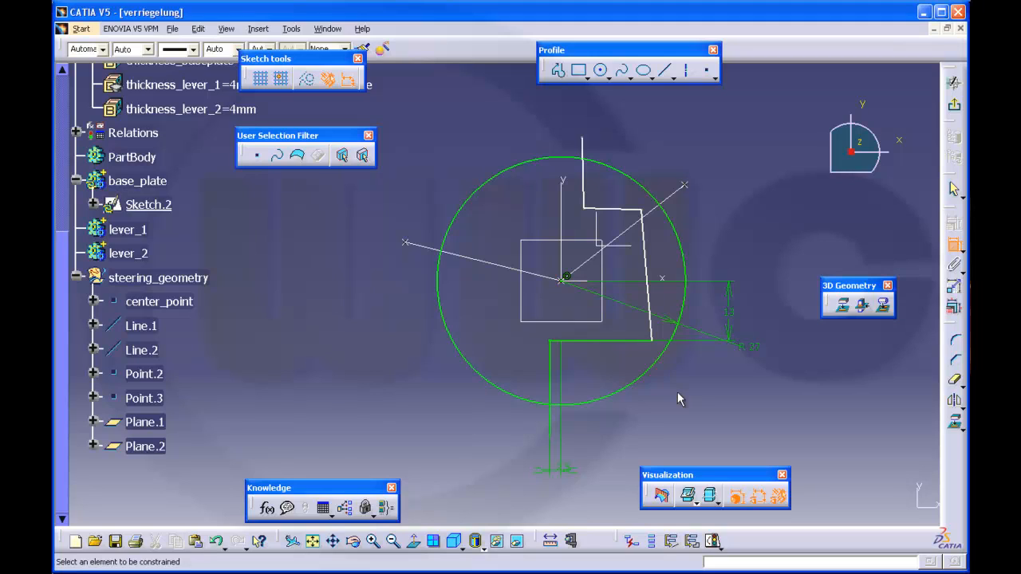
- Add a distance constraint between the profile's lowest vertical line and its long outer line and set it to 21 mm
left_click(551, 375)
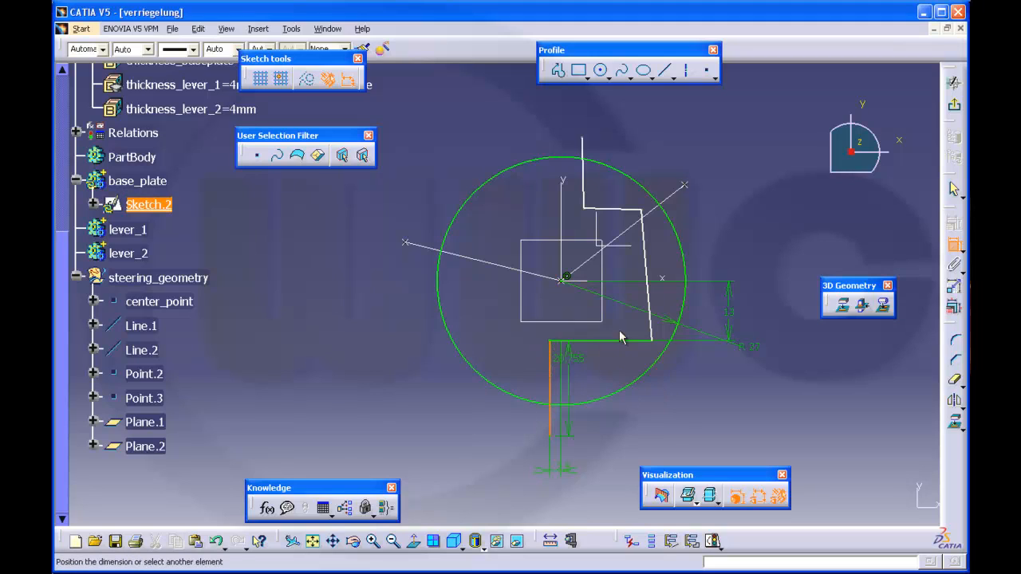
left_click(650, 322)
right_click(625, 323)
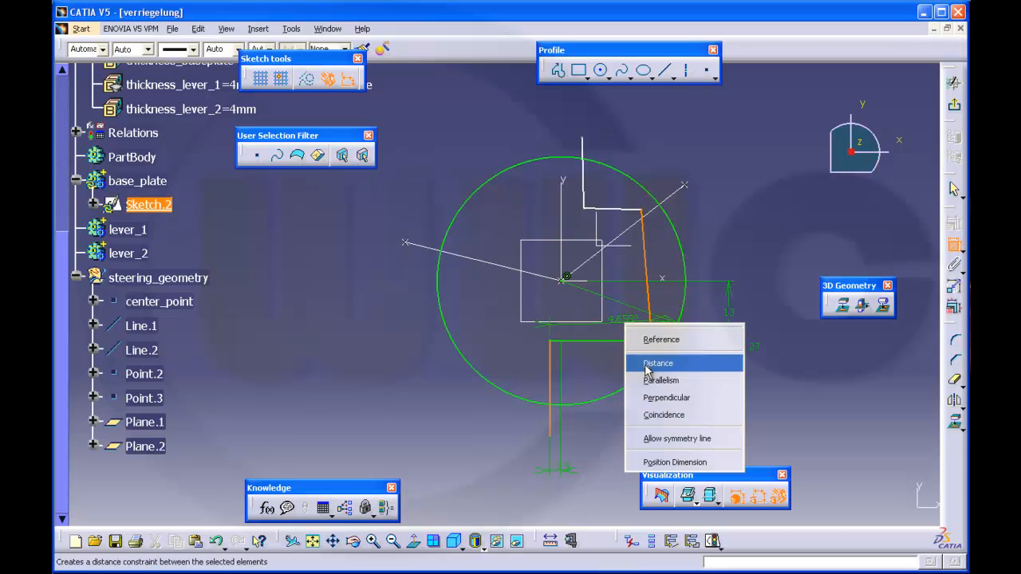
left_click(648, 364)
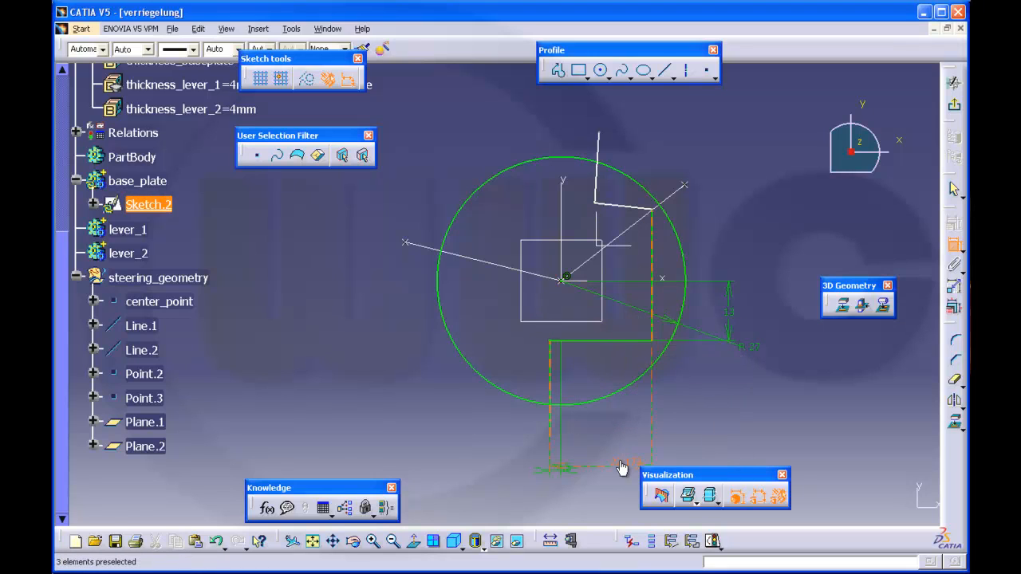
double_click(621, 462)
type("21")
key("Return")
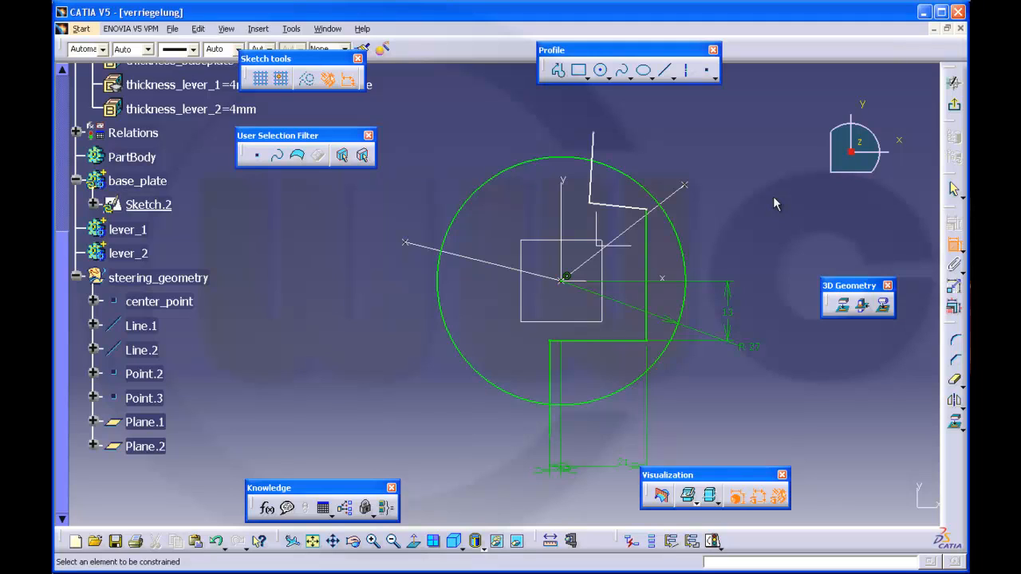
- Add a distance constraint between the profile's upper and lower horizontal lines and set it to 34 mm
left_click(621, 208)
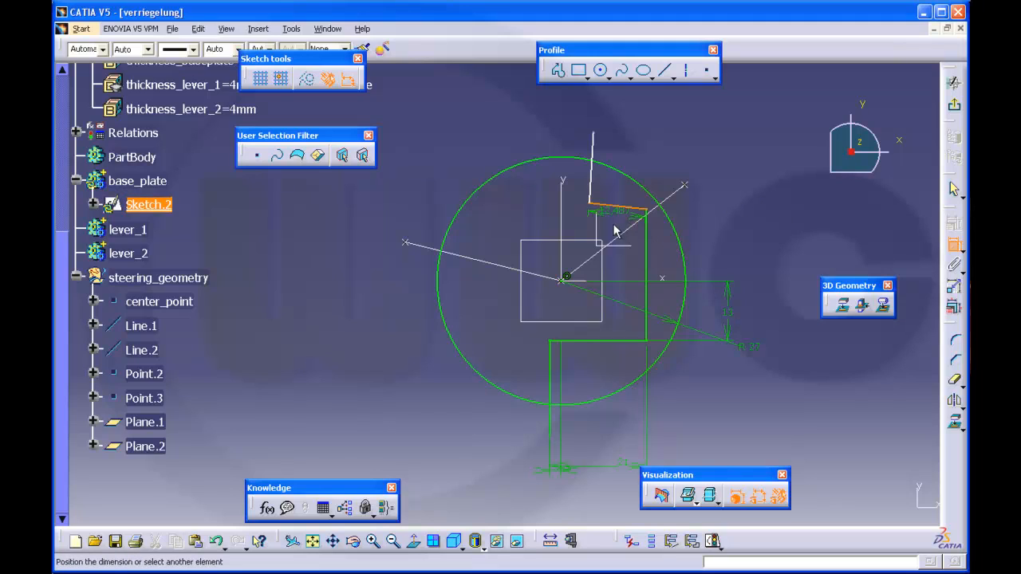
left_click(621, 345)
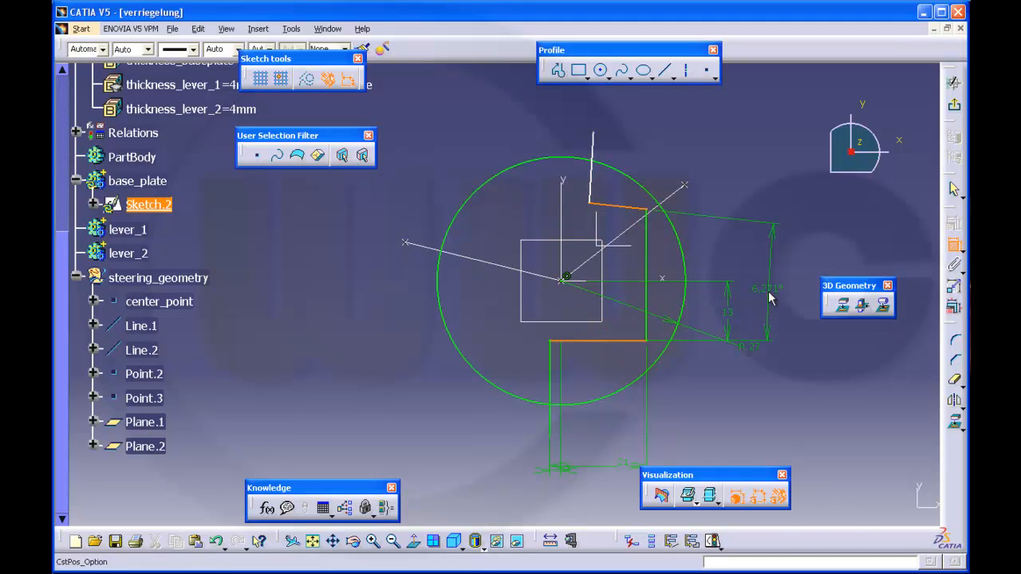
right_click(767, 294)
left_click(793, 330)
left_click(759, 263)
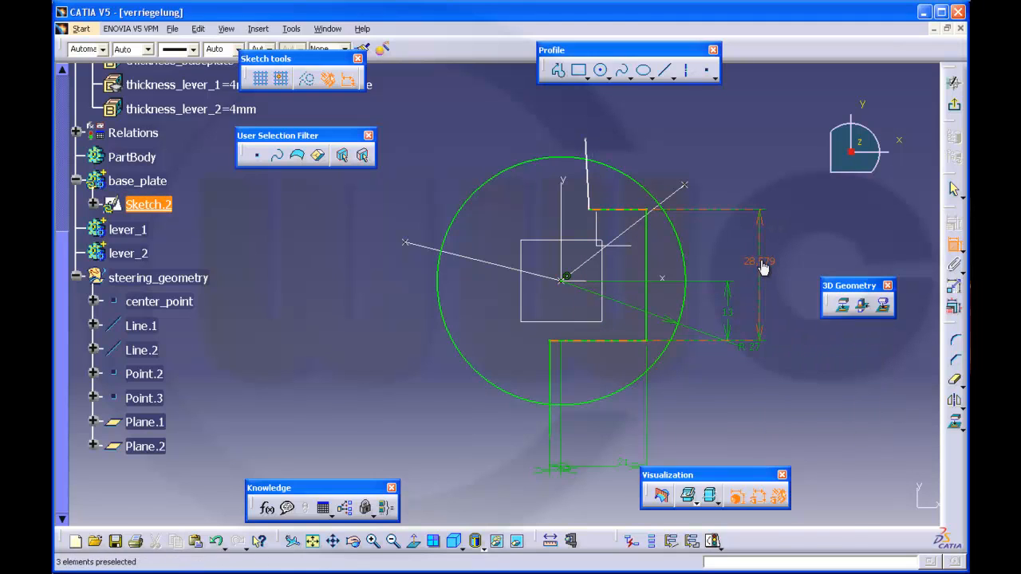
double_click(763, 267)
type("34")
key("Return")
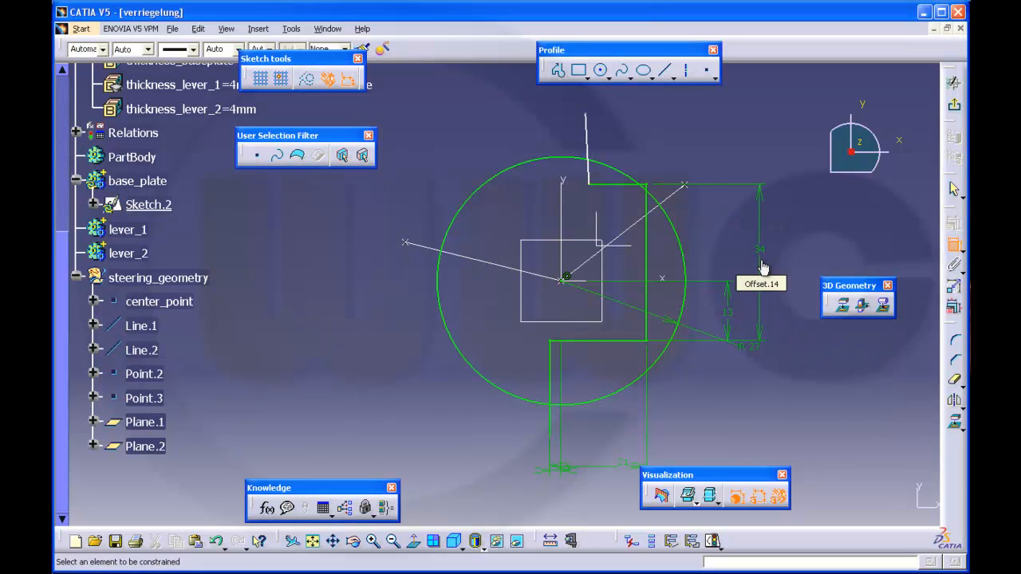
- Add a distance constraint between the profile's uppermost vertical line and the y axis and set it to 2.5 mm
left_click(587, 152)
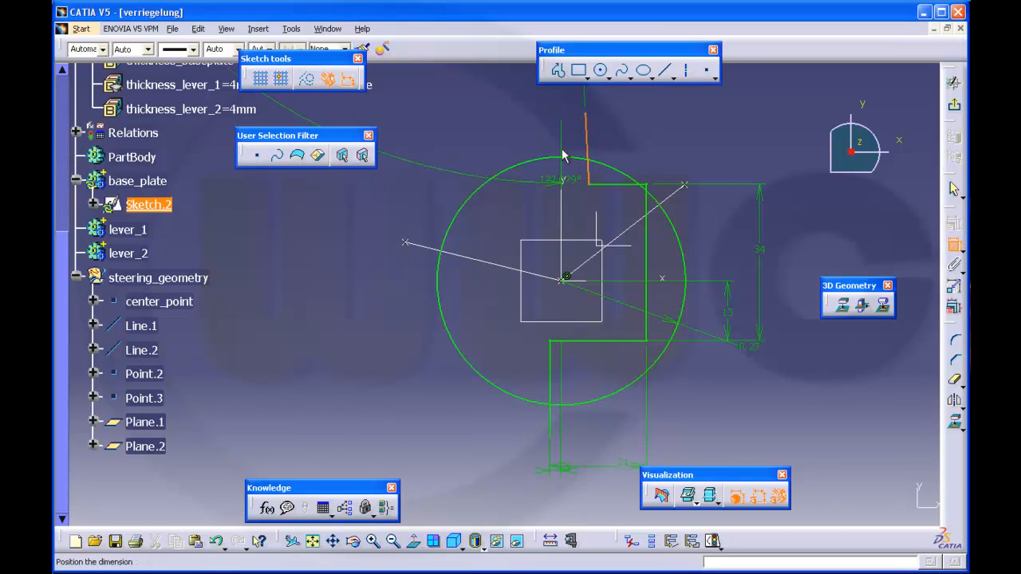
right_click(560, 119)
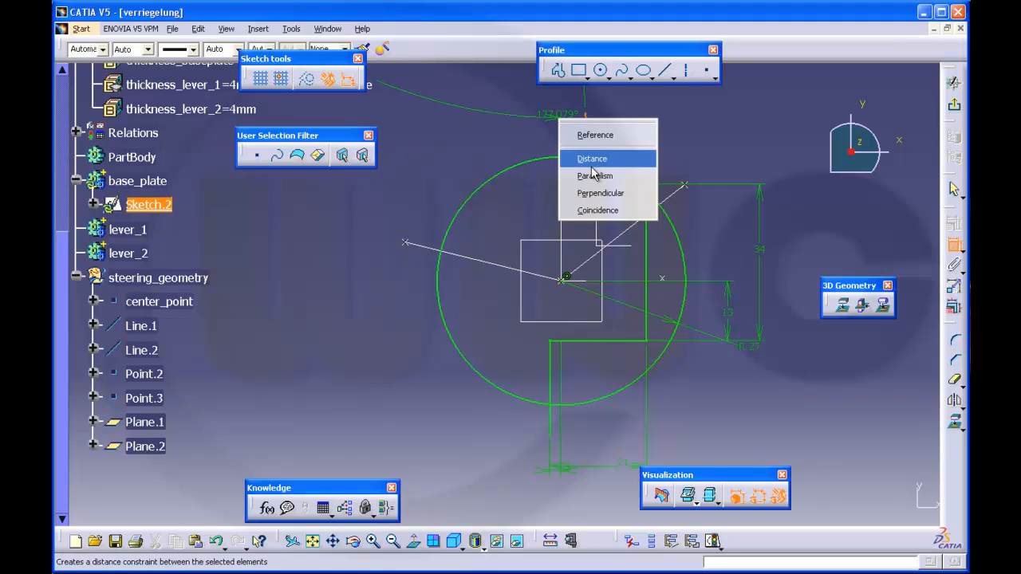
left_click(592, 159)
left_click(574, 132)
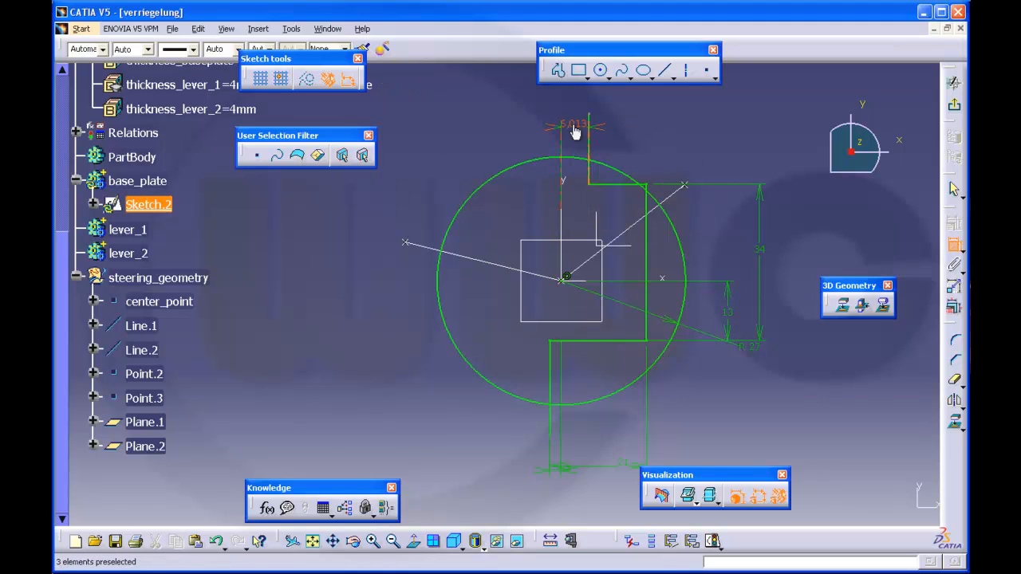
double_click(574, 127)
type("2.5")
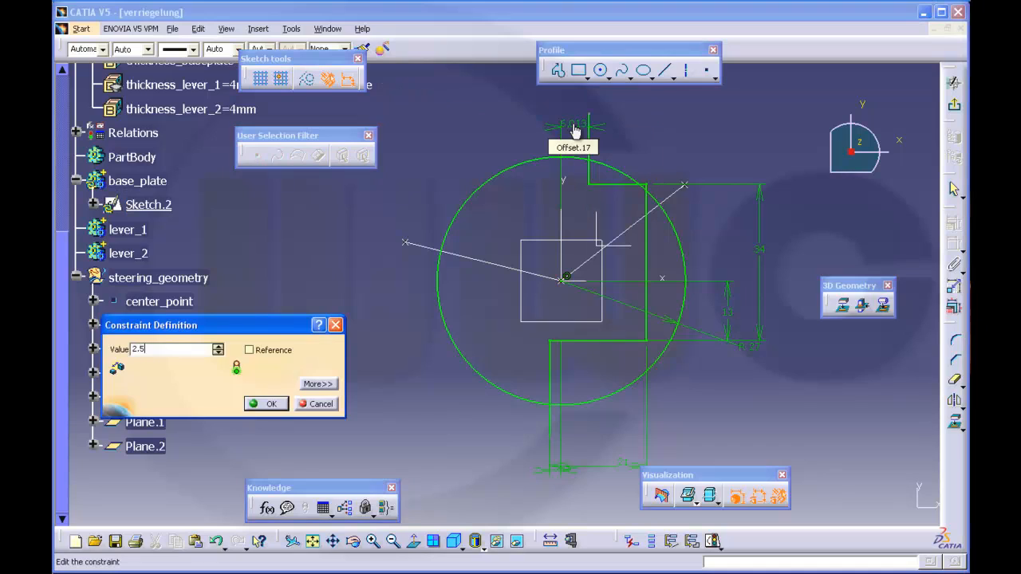
key("Return")
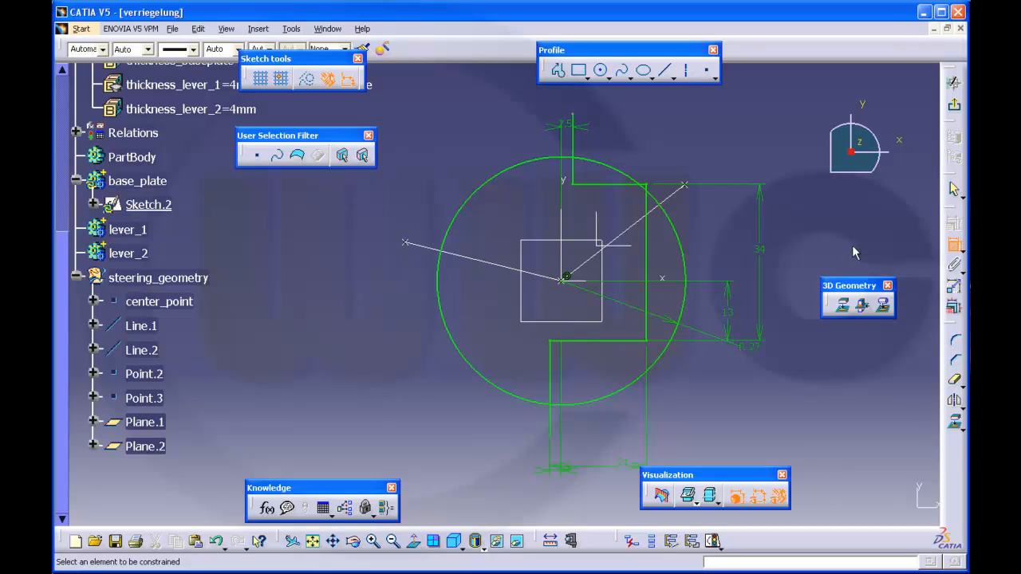
- Trim away the circle's portion beyond the stepped profile and the ends of both vertical profile lines that extend past the circle
left_click(955, 381)
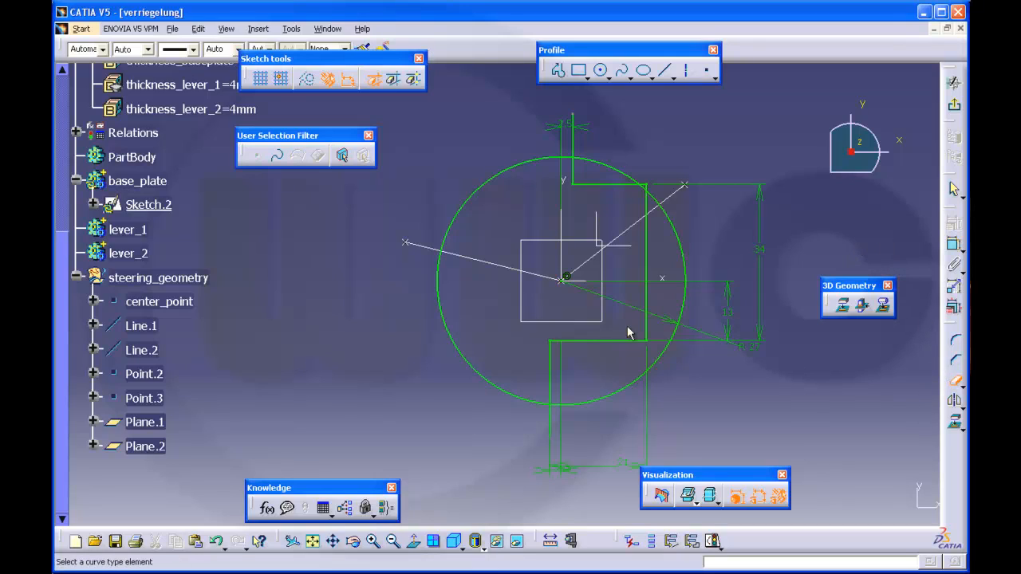
left_click(609, 396)
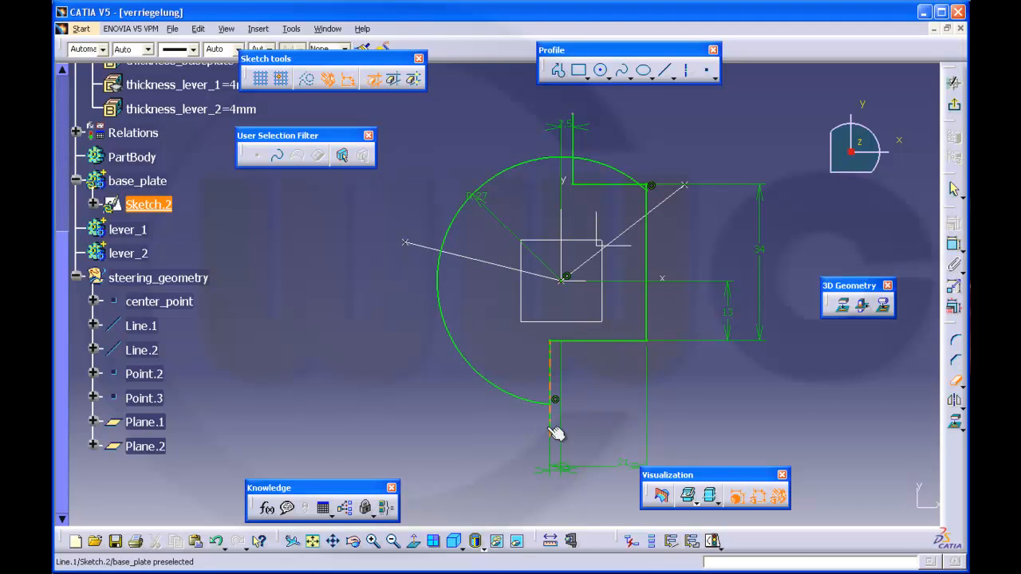
left_click(556, 433)
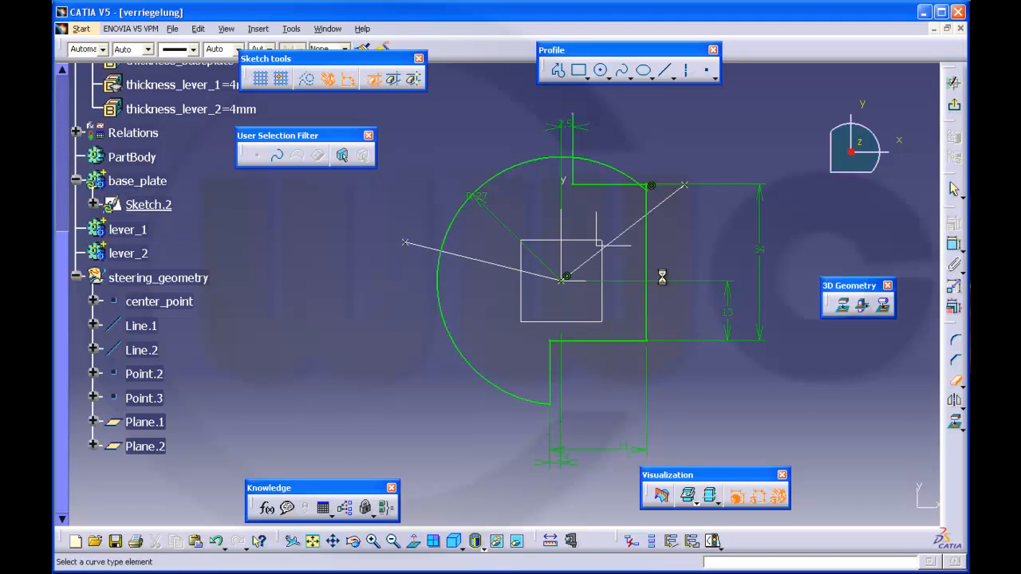
left_click(619, 170)
left_click(575, 137)
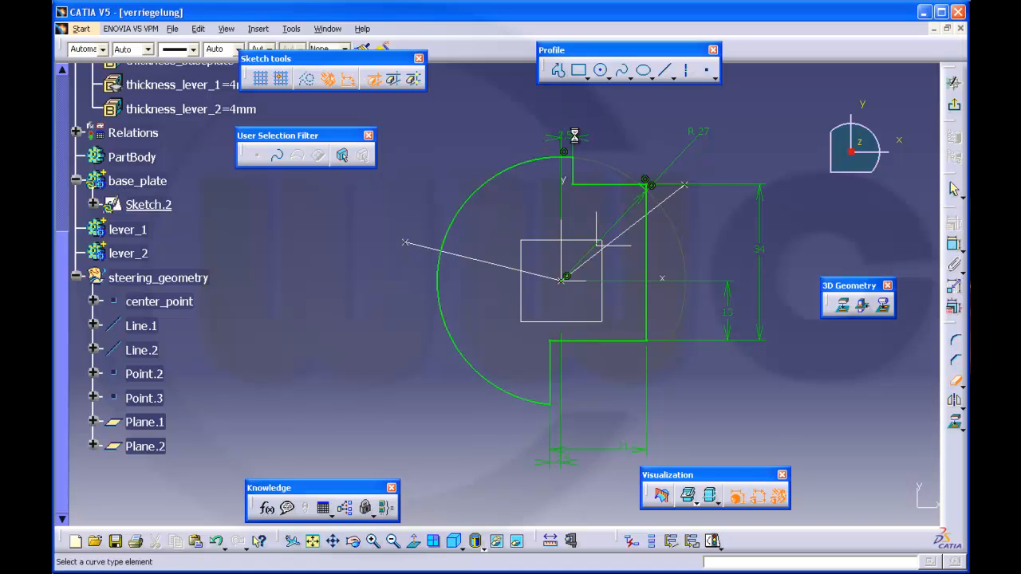
- Add a radius constraint to the remaining arc of the base plate outline
mouse_move(705, 237)
middle_mouse_down()
mouse_move(705, 205)
mouse_move(682, 235)
middle_mouse_up()
middle_click(705, 205)
middle_click_drag(578, 309, 721, 260)
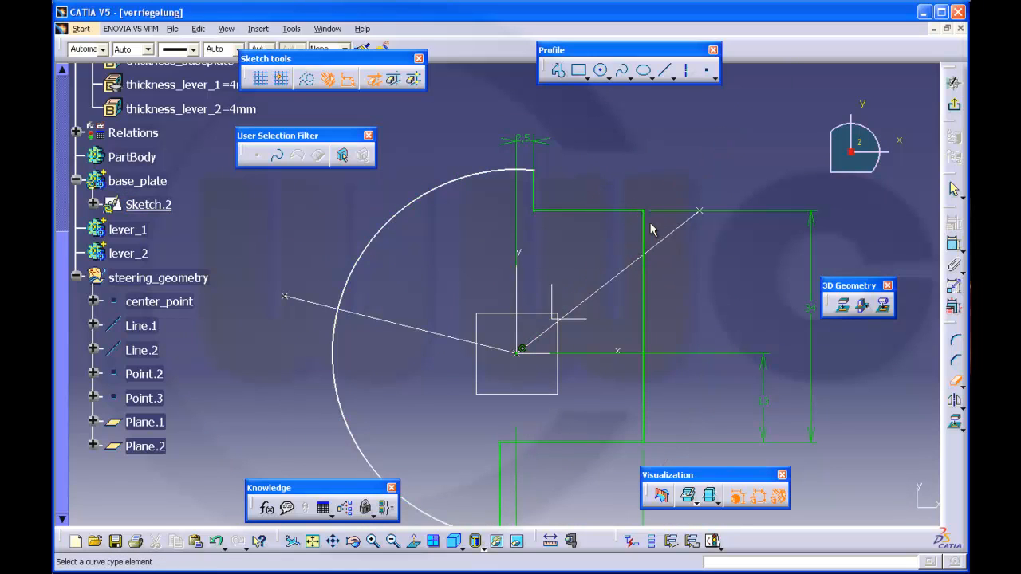
mouse_move(673, 289)
middle_mouse_down()
mouse_move(702, 231)
mouse_move(706, 292)
middle_mouse_up()
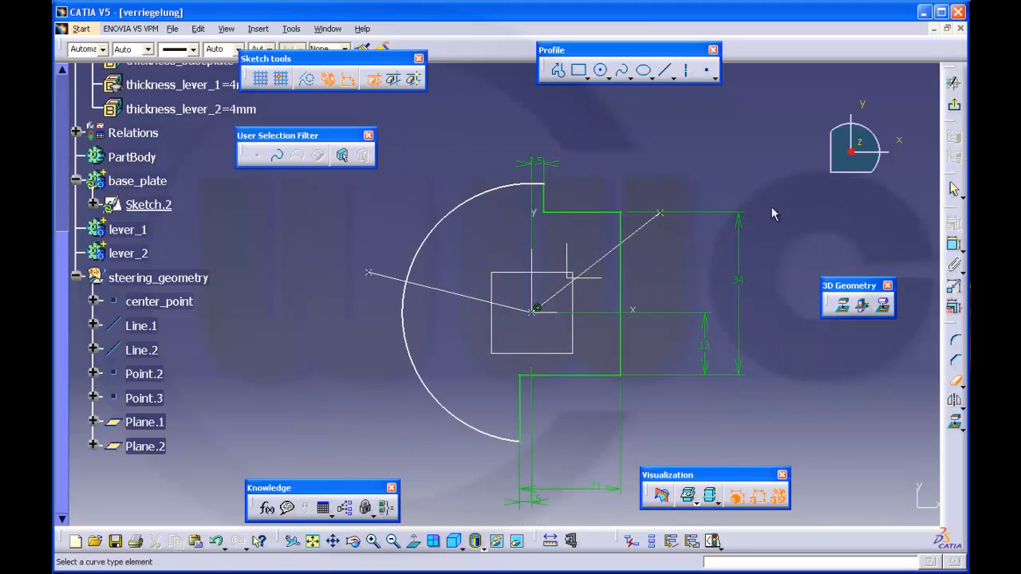
left_click(958, 250)
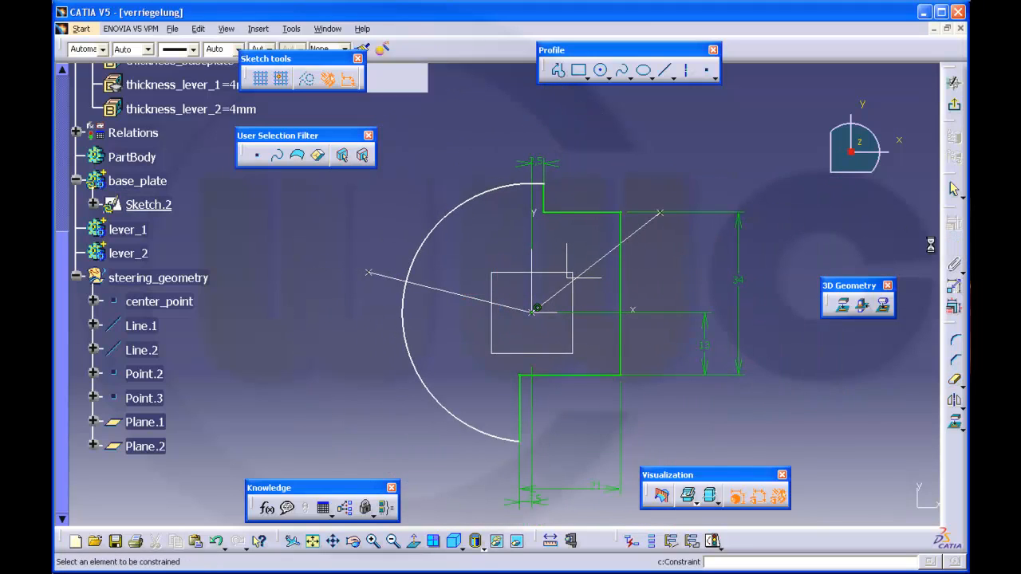
left_click(473, 196)
left_click(463, 156)
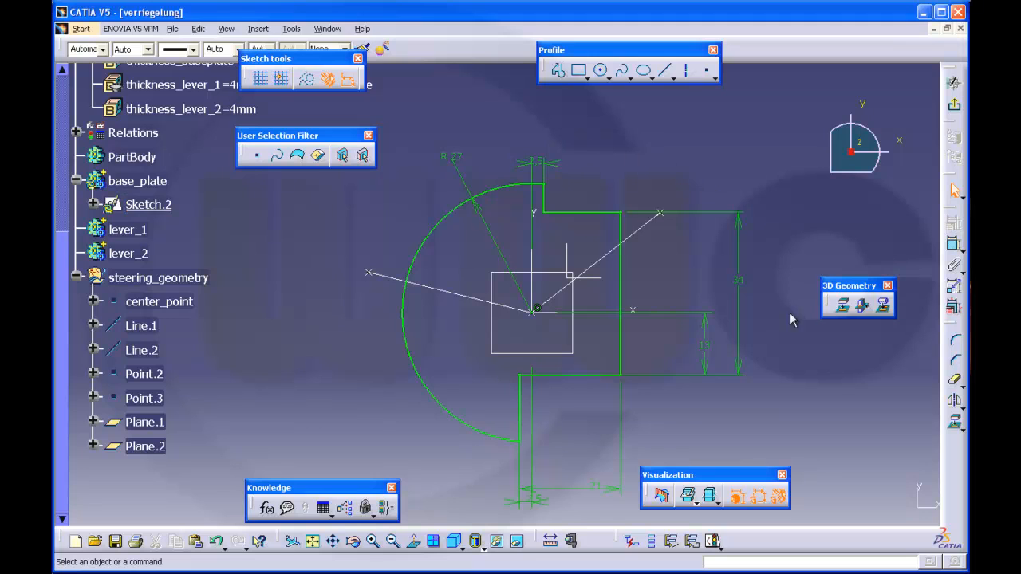
- Sketch an oriented rectangle about 15 mm by 13 mm inside the arc, aligned along the steering line Line.1
mouse_move(551, 205)
middle_mouse_down()
mouse_move(550, 142)
mouse_move(570, 262)
mouse_move(580, 199)
middle_mouse_up()
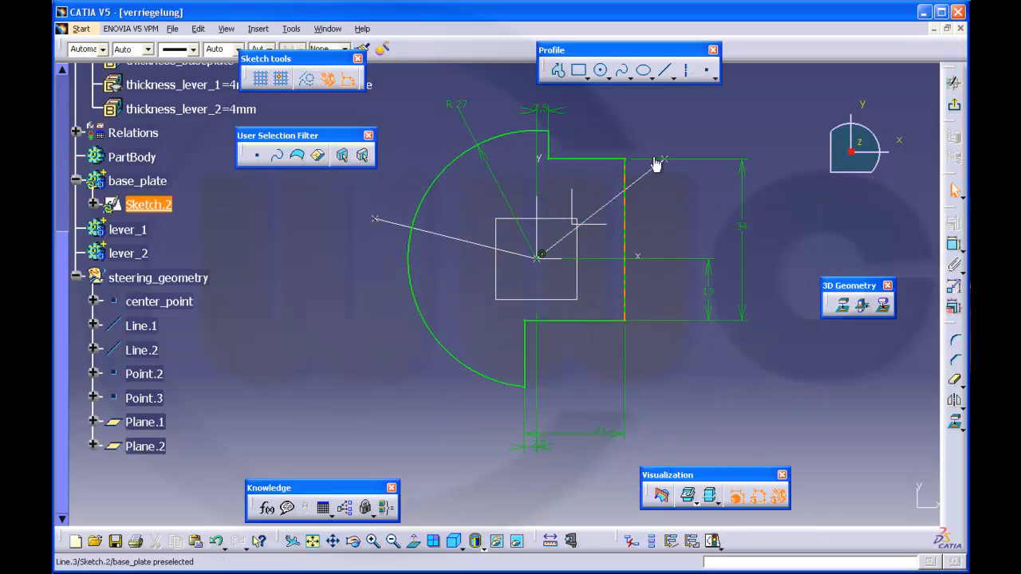
middle_click_drag(468, 289, 495, 340)
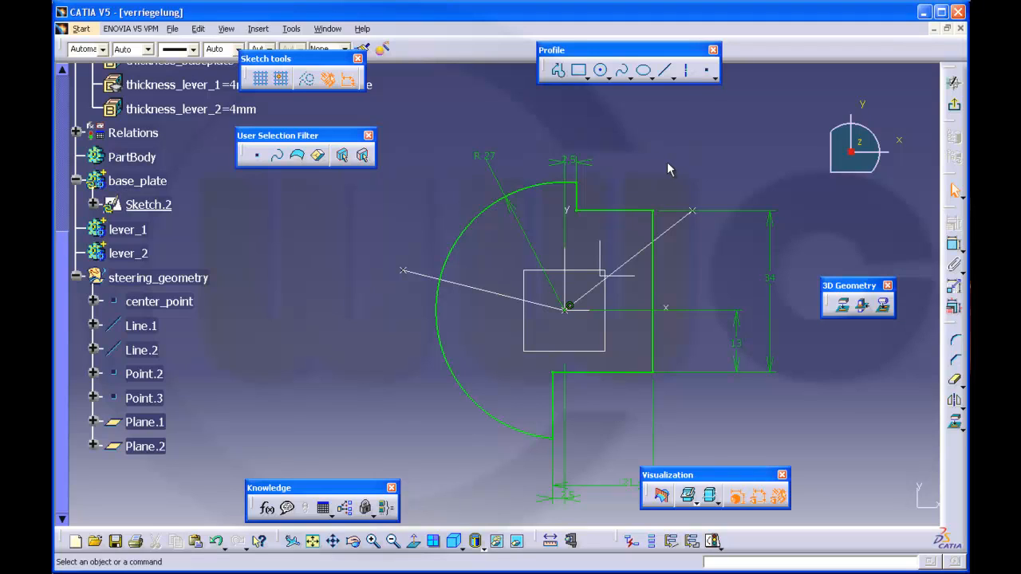
left_click(586, 72)
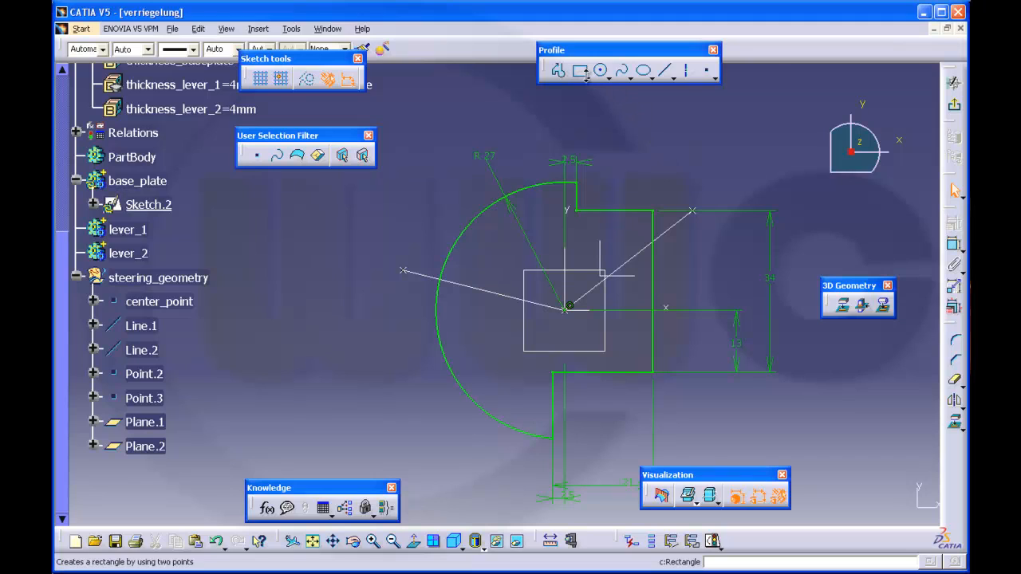
left_click(587, 74)
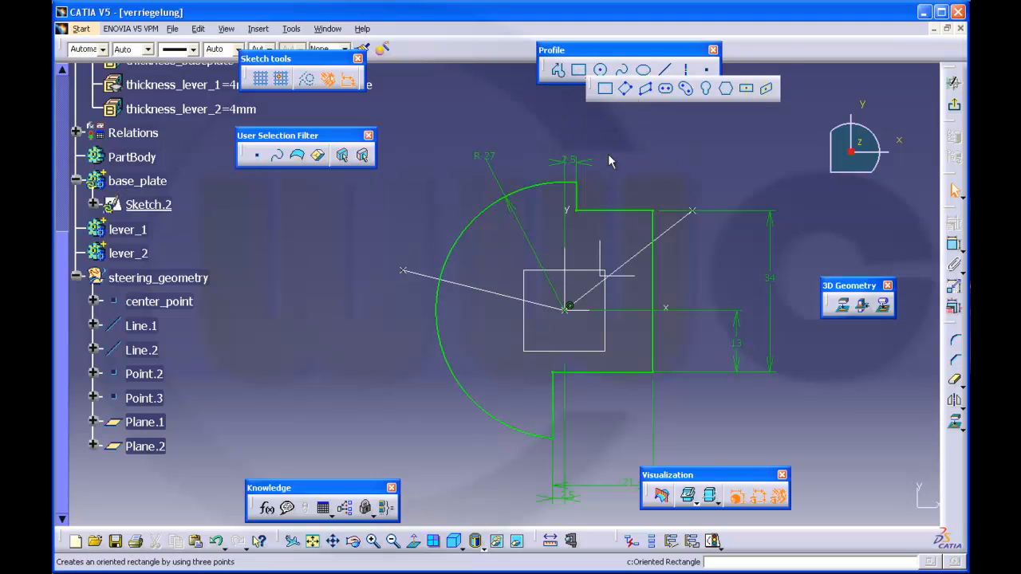
left_click(467, 267)
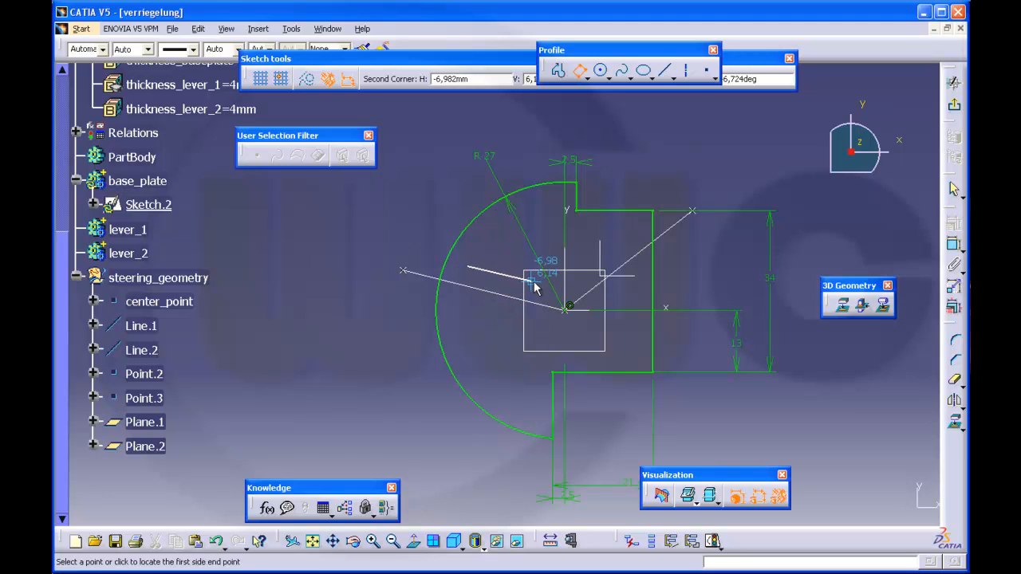
left_click(535, 285)
left_click(520, 338)
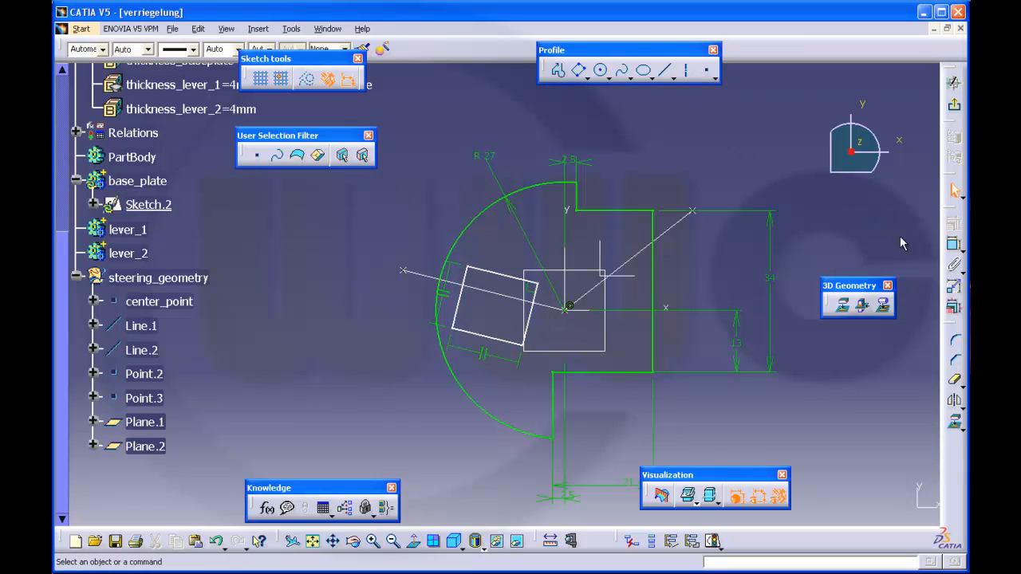
- Add a distance constraint between the oriented rectangle's two sides parallel to Line.1 and set it to 16 mm
left_click(953, 244)
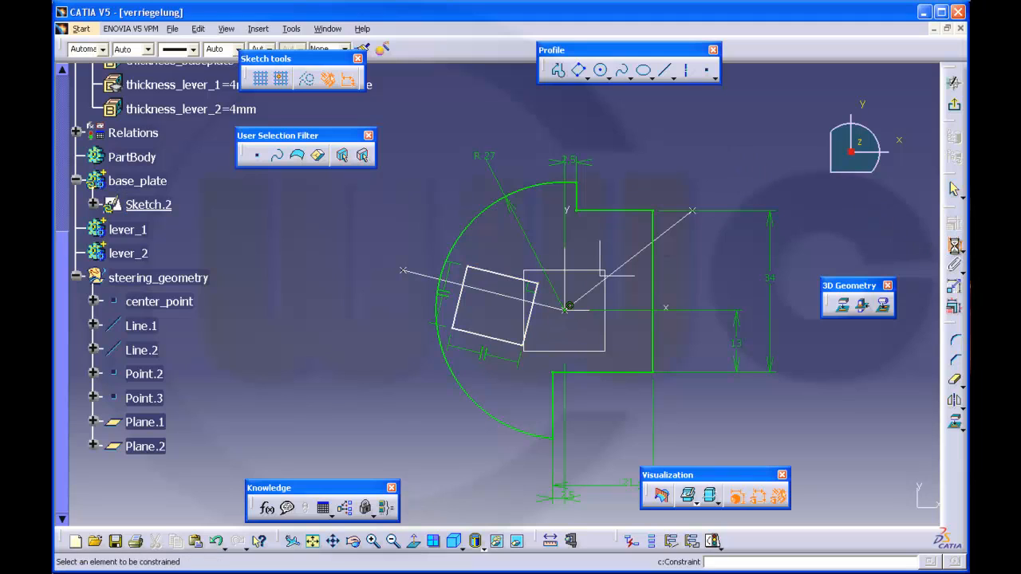
left_click(487, 339)
left_click(496, 273)
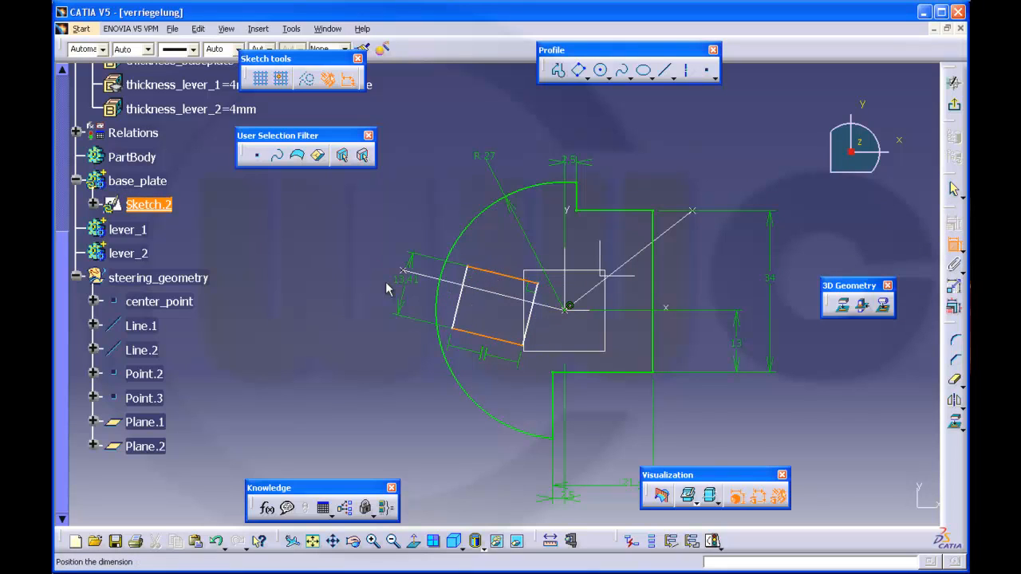
left_click(342, 278)
double_click(342, 270)
type("1")
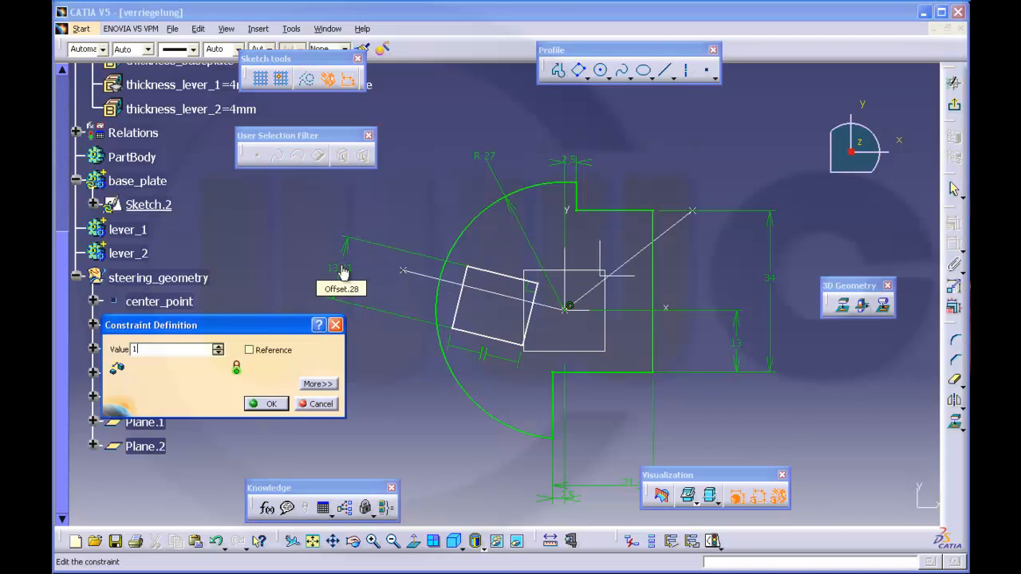
type("6")
key("Return")
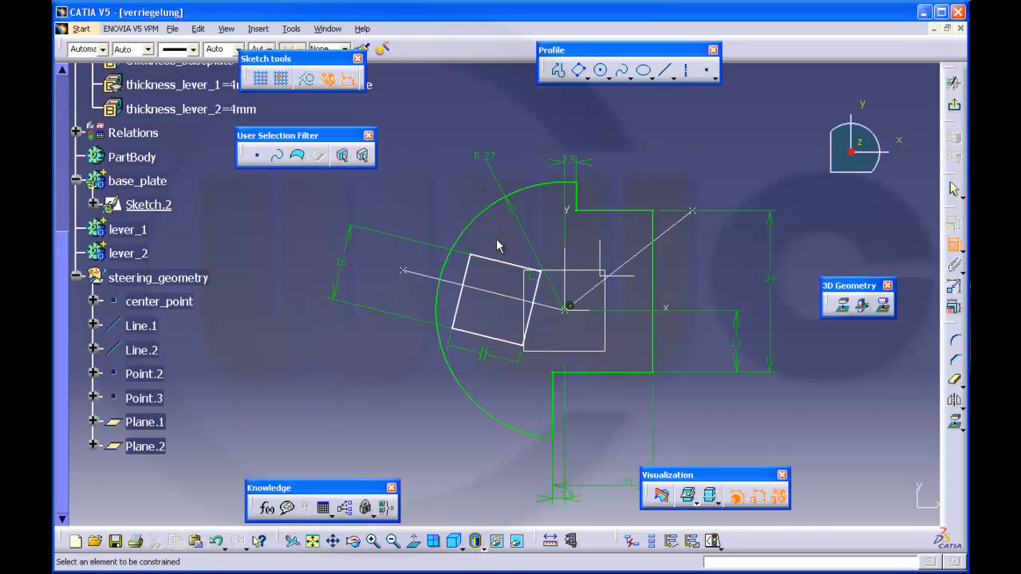
- Add a distance constraint between the rectangle's upper side and the steering line Line.1 and set it to 8 mm
left_click(507, 267)
left_click(495, 292)
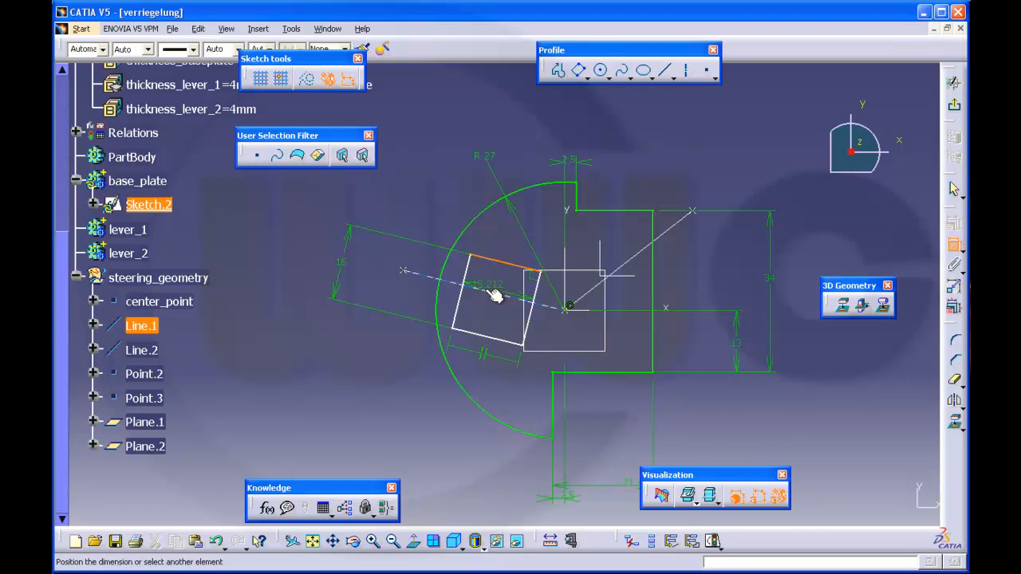
right_click(462, 271)
left_click(486, 303)
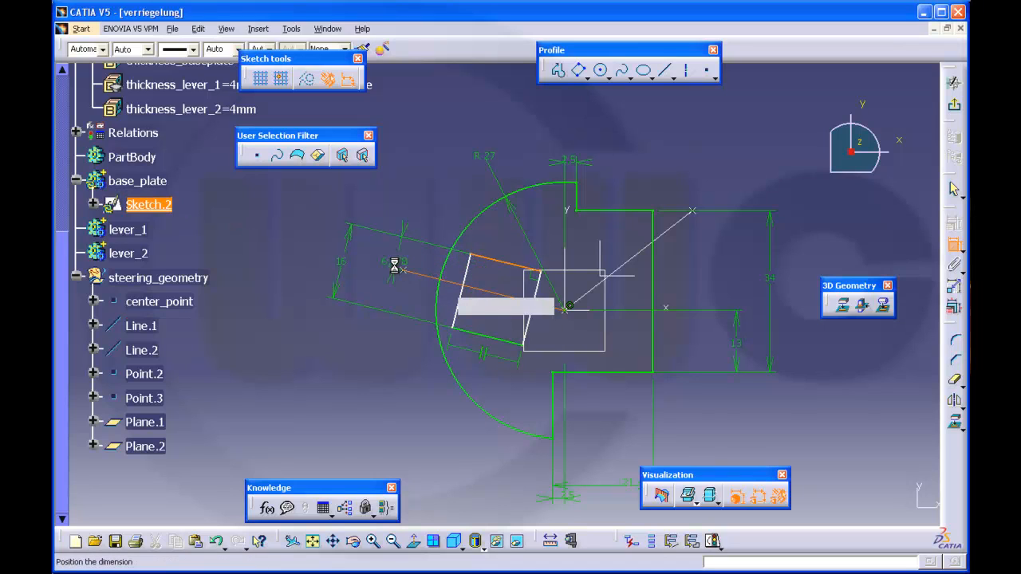
left_click(390, 260)
double_click(381, 254)
type("8")
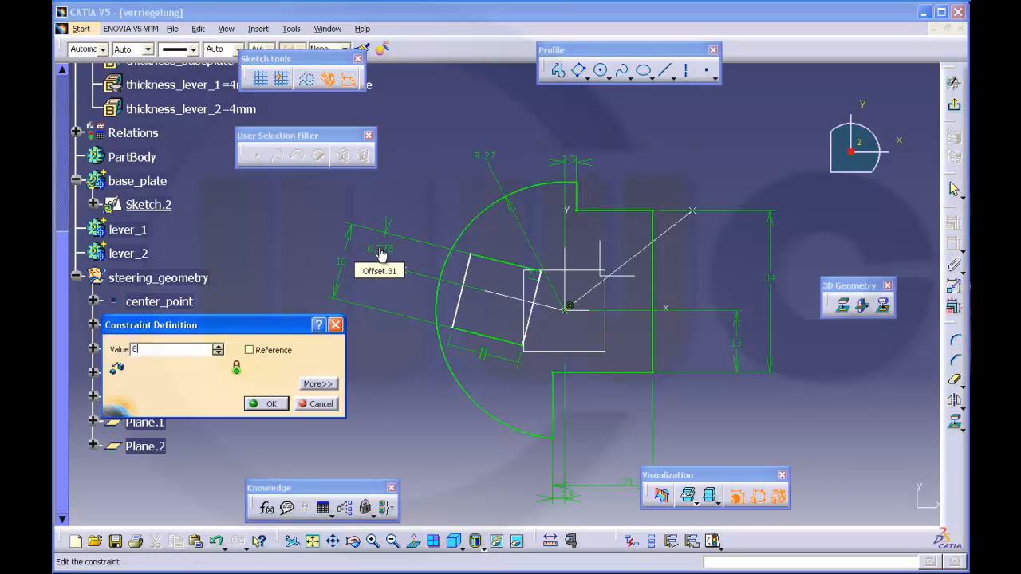
key("Return")
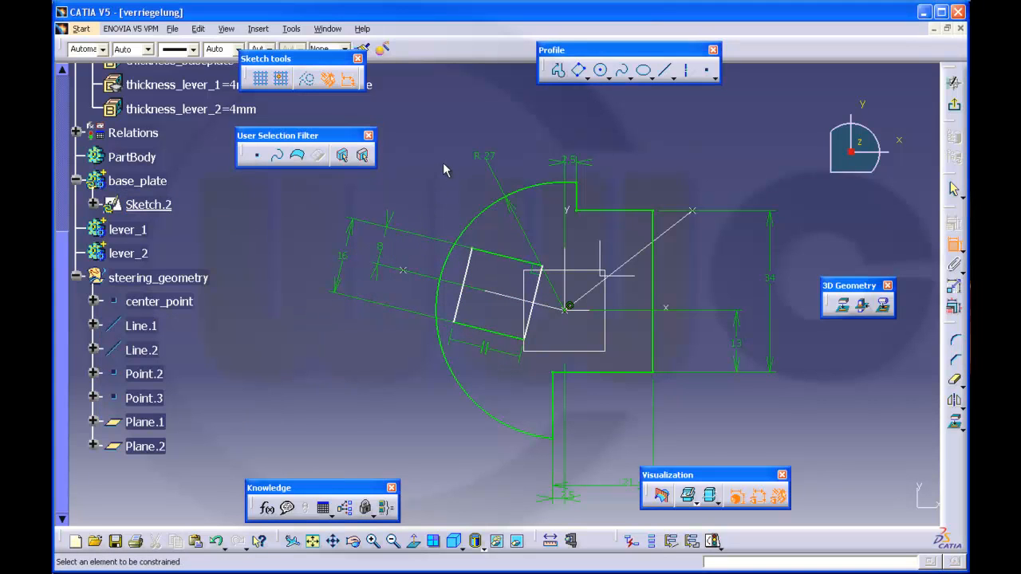
- Make the rectangle's inner short side coincident with the center point of the steering geometry
left_click(533, 293)
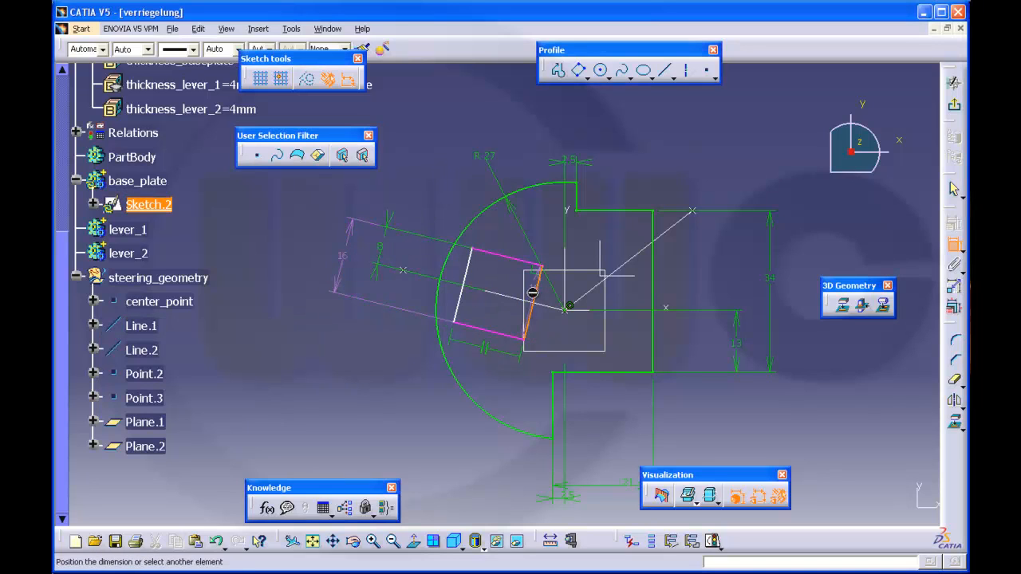
right_click(264, 321)
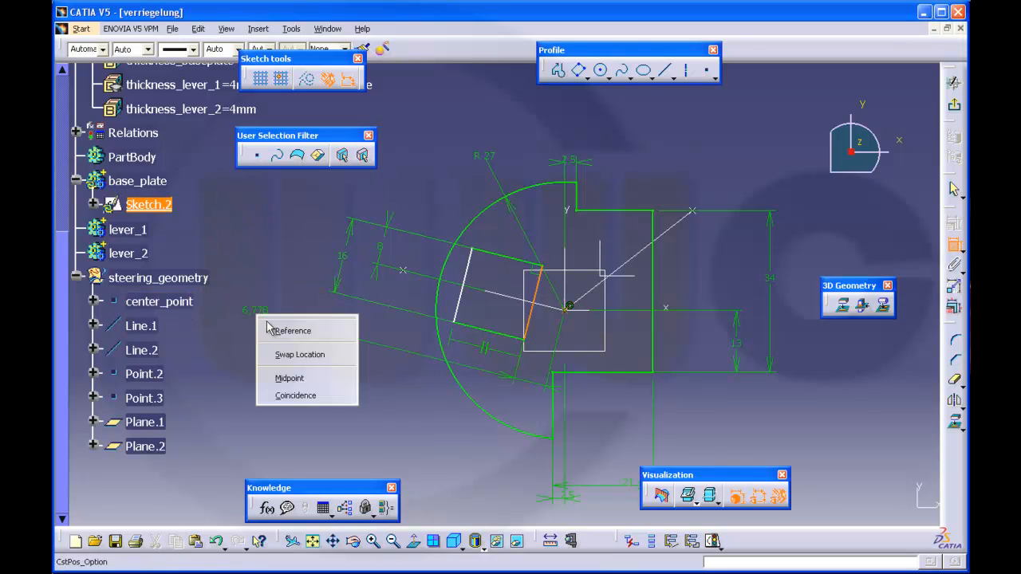
left_click(297, 395)
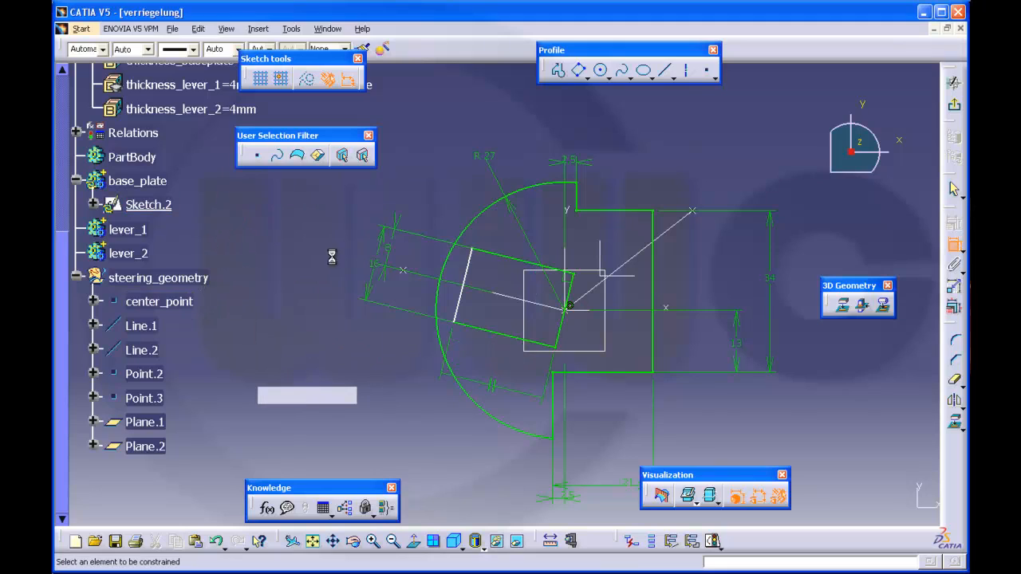
- Make the rectangle's outer short side coincident with Point.2 at the outer end of Line.1
left_click(472, 272)
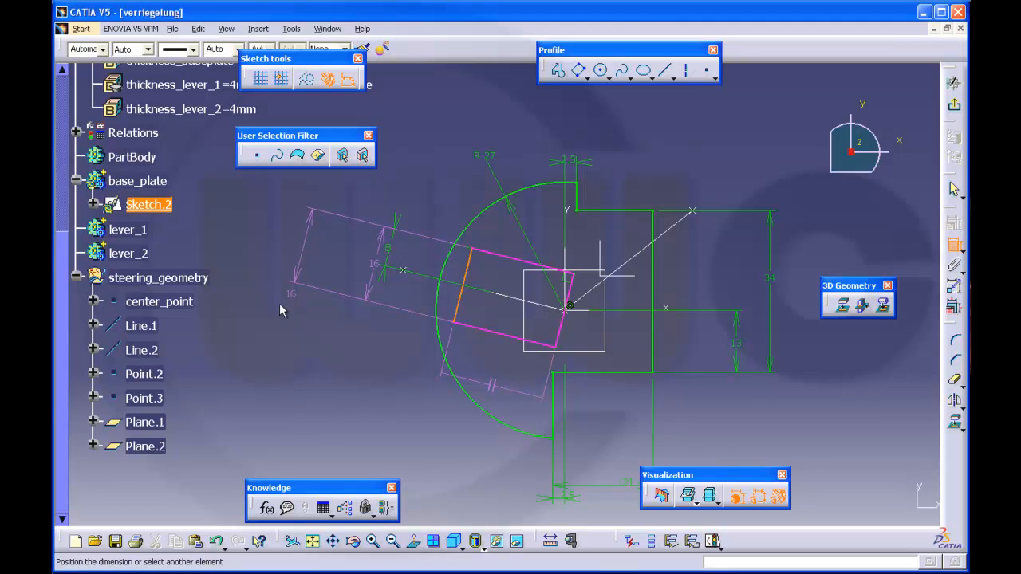
left_click(151, 375)
right_click(266, 351)
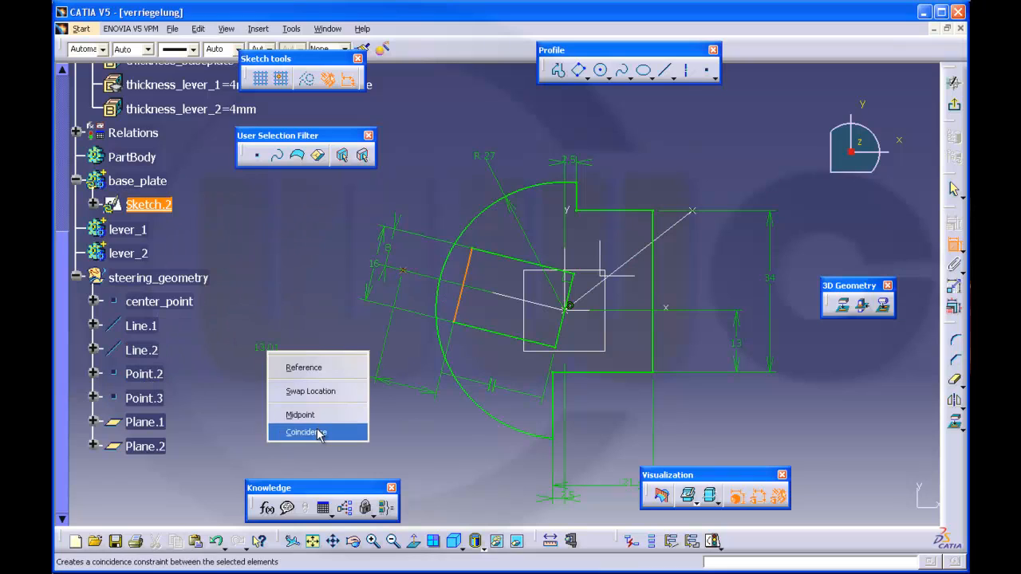
left_click(319, 434)
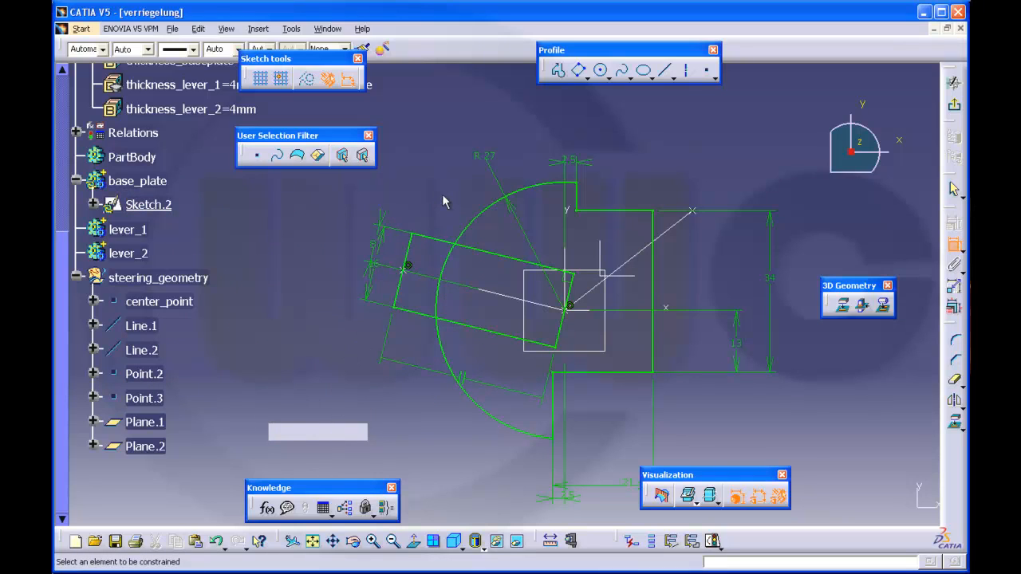
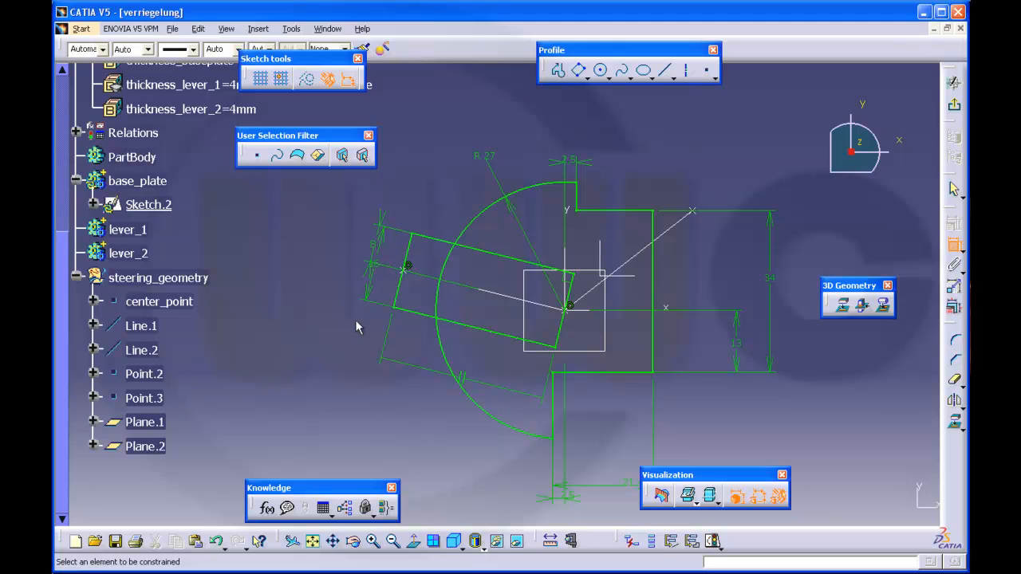
- Sketch a line about 21.6 mm long across the rectangle, crossing both long sides near the arc
left_click(665, 70)
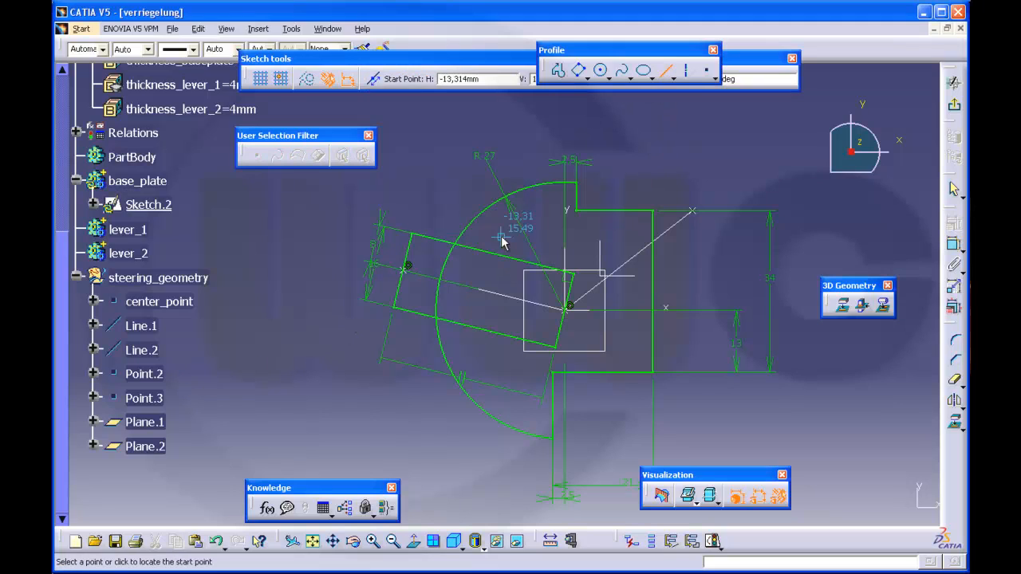
left_click(478, 236)
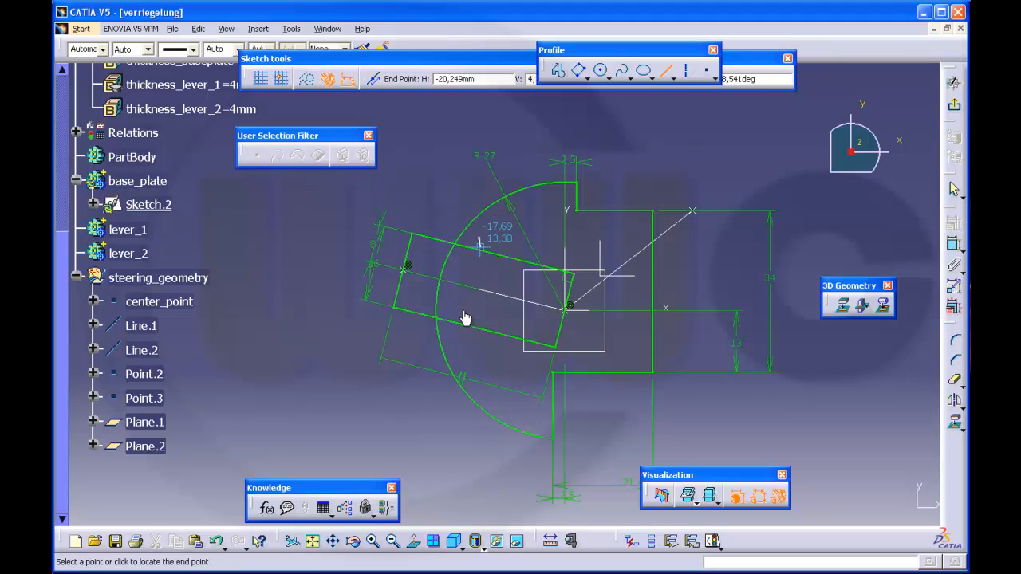
left_click(454, 336)
left_click(835, 424)
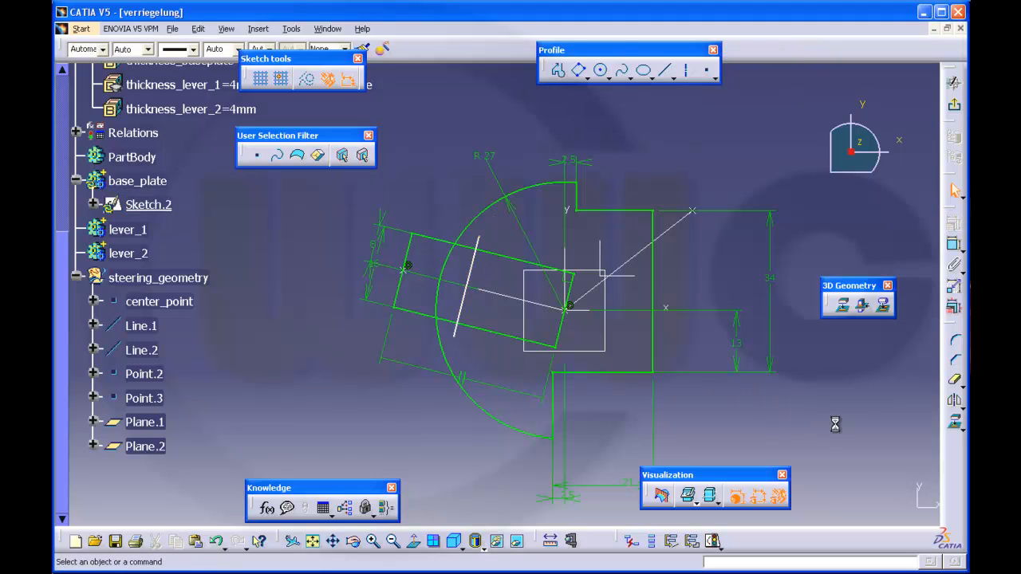
- Constrain the line crossing the rectangle to be parallel to the rectangle's inner short side
left_click(953, 268)
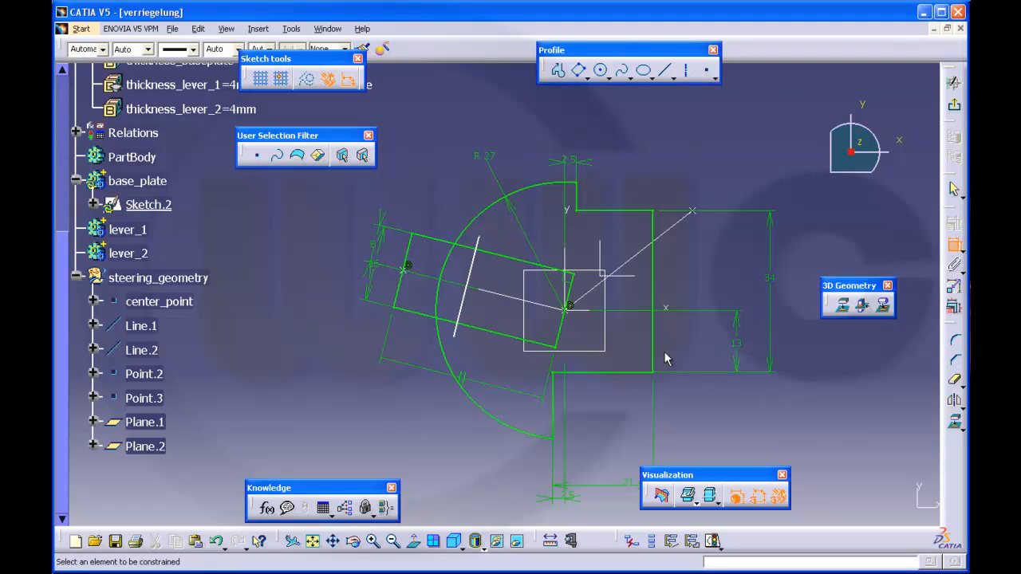
left_click(478, 276)
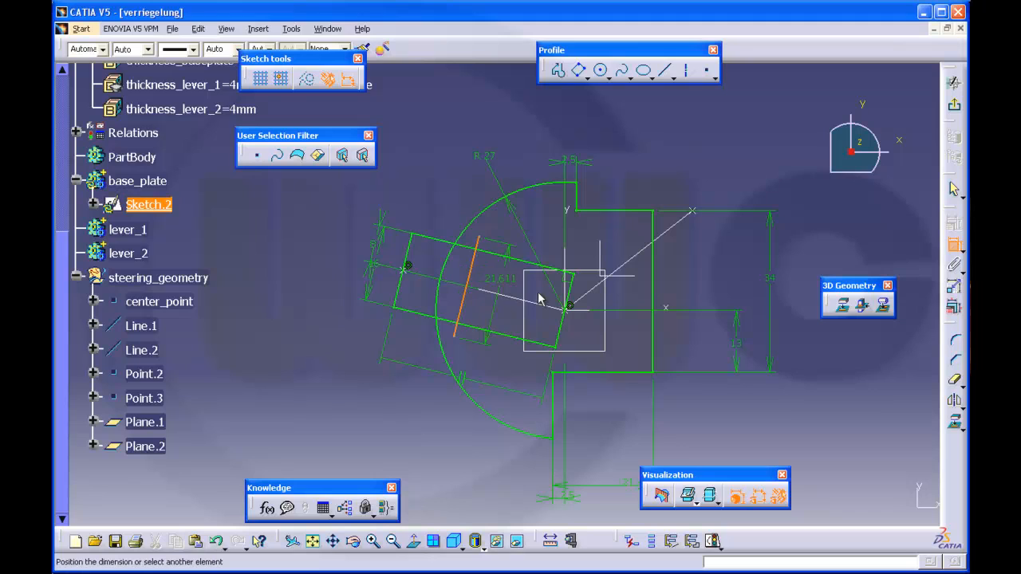
left_click(570, 295)
right_click(604, 161)
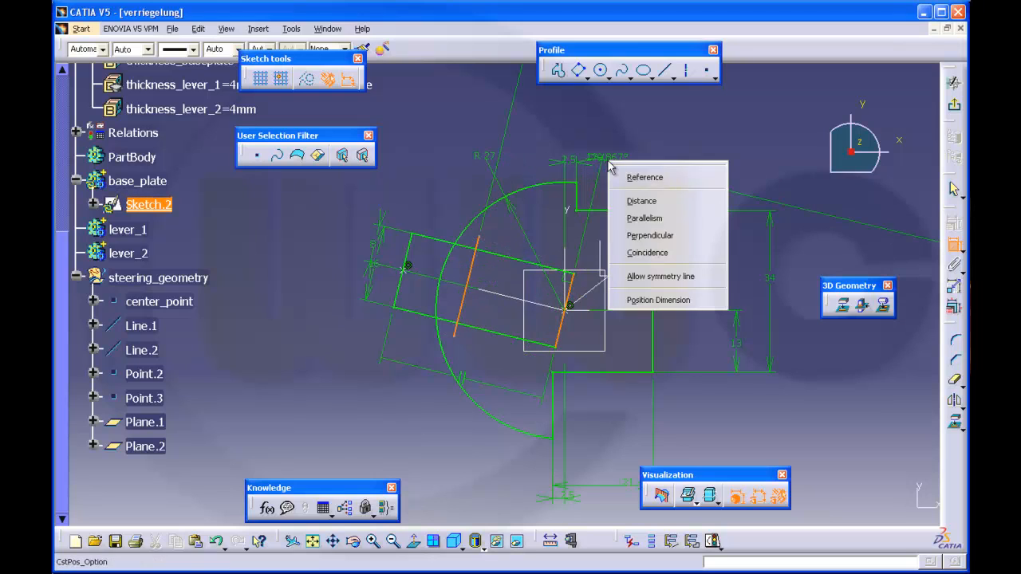
left_click(638, 217)
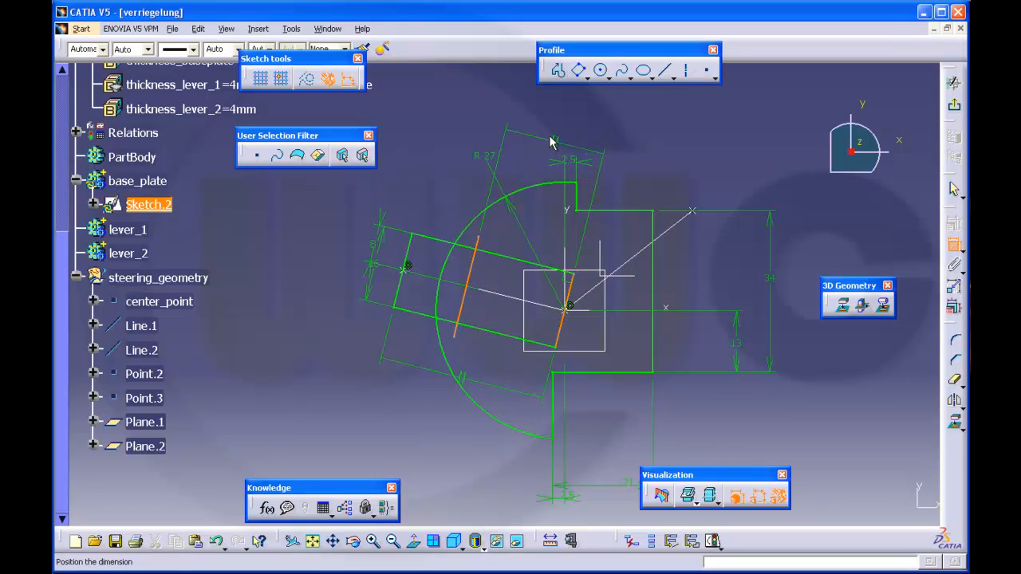
left_click(553, 142)
- Add a distance constraint between the crossing line and the steering geometry's center point and set it to 24 mm
left_click(469, 287)
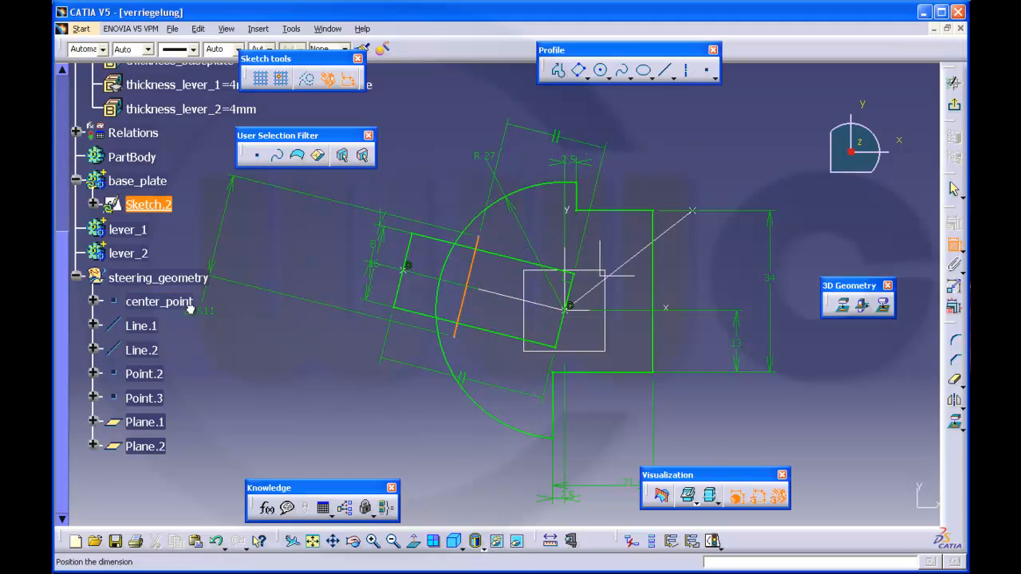
right_click(283, 354)
left_click(283, 340)
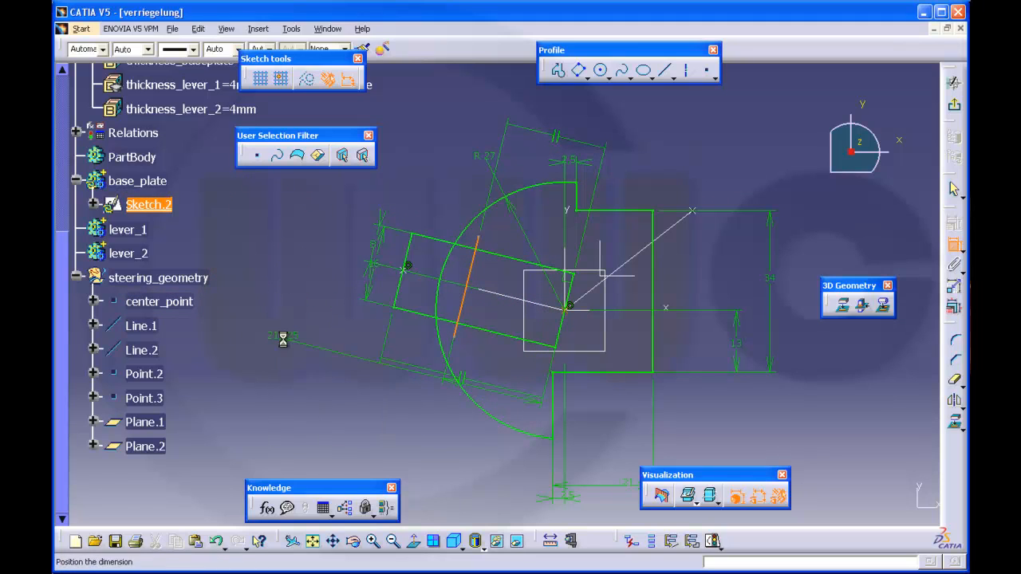
left_click(405, 444)
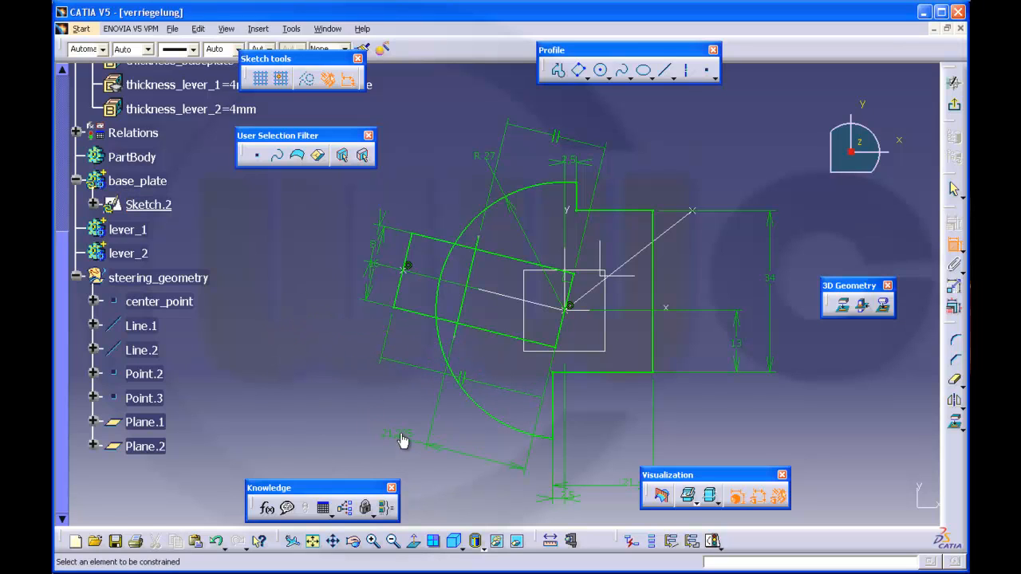
double_click(403, 439)
type("24")
key("Return")
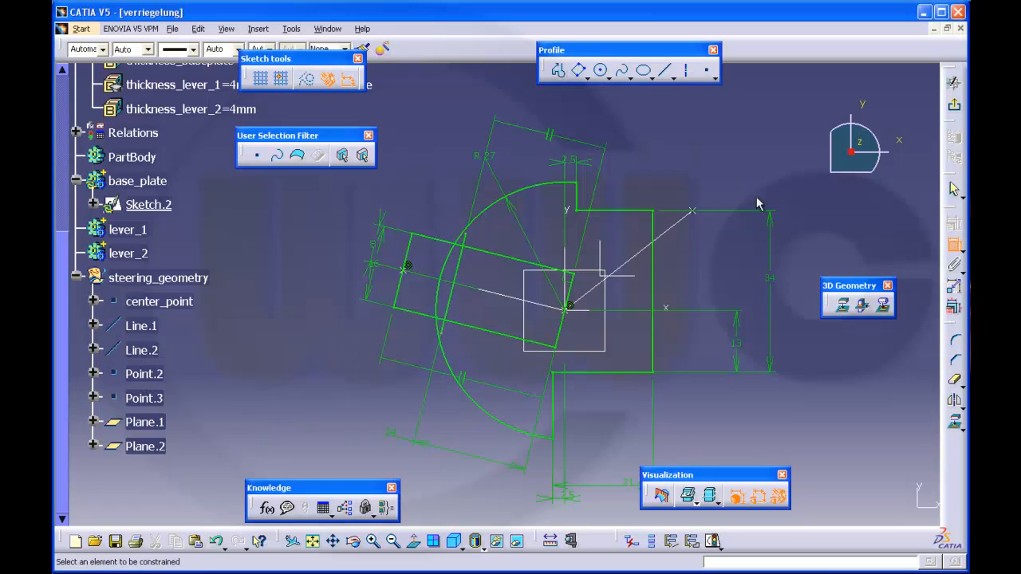
- Trim the crossing line's overhanging ends and remove the part of the rectangle between that line and the center point
left_click(954, 381)
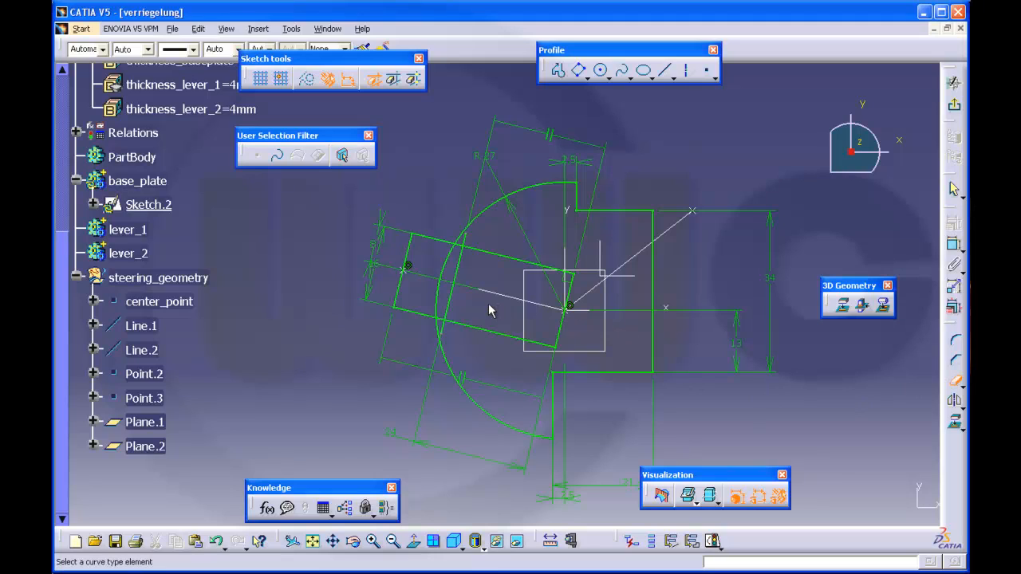
left_click(444, 328)
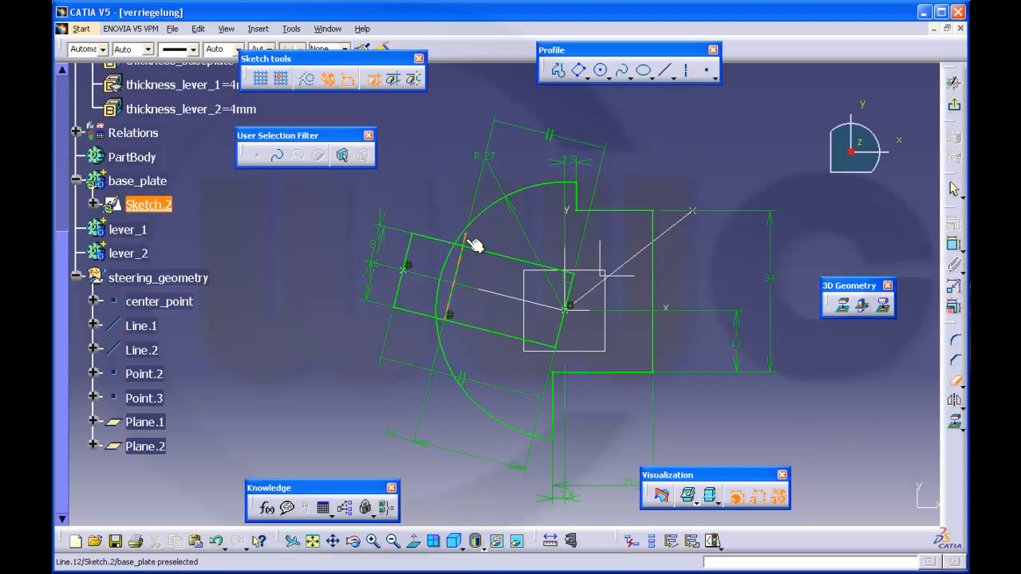
left_click(501, 274)
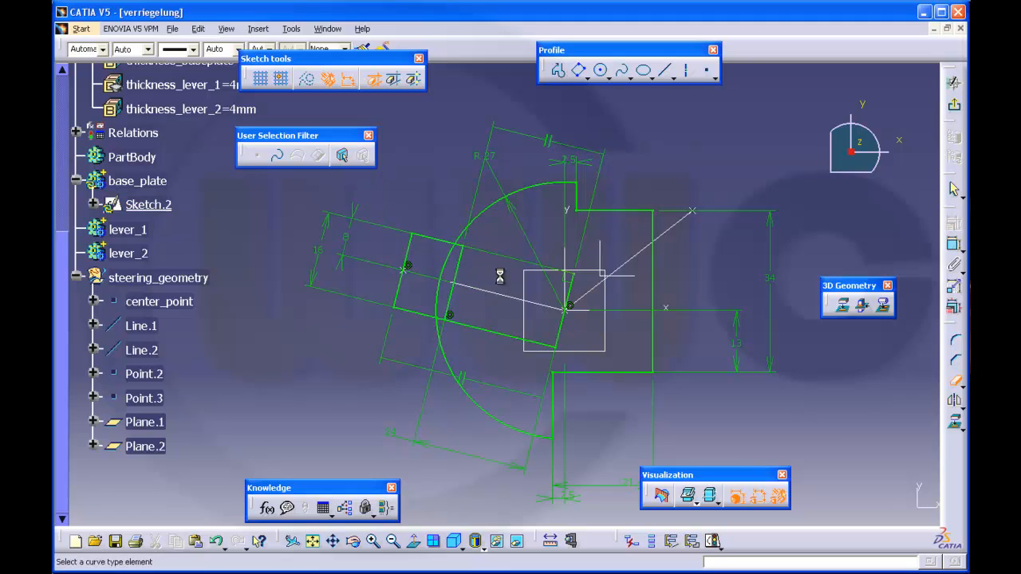
left_click(488, 329)
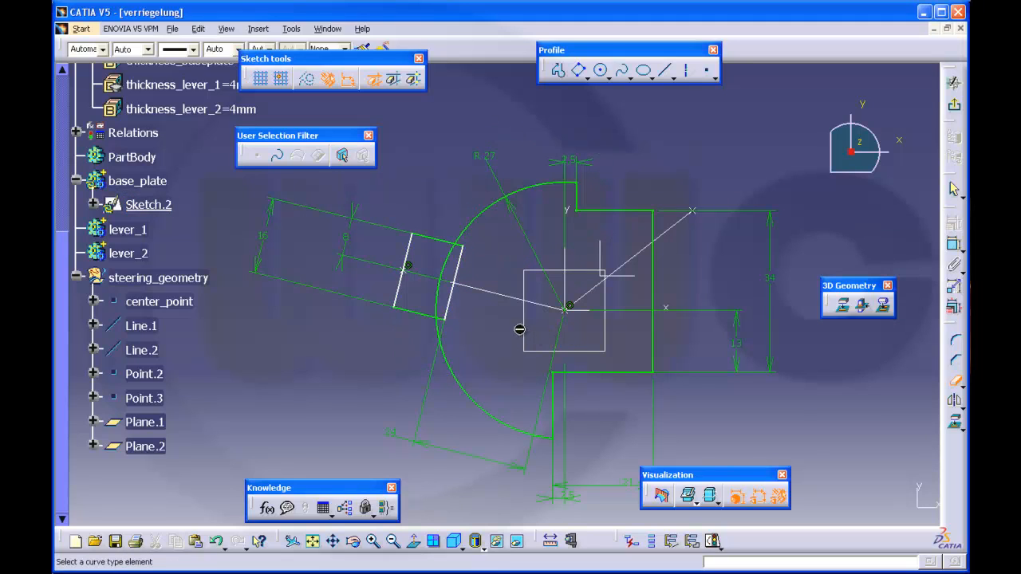
- Trim away the rectangle's portion outside the R 27 arc and the arc segment across the notch opening
left_click(415, 255)
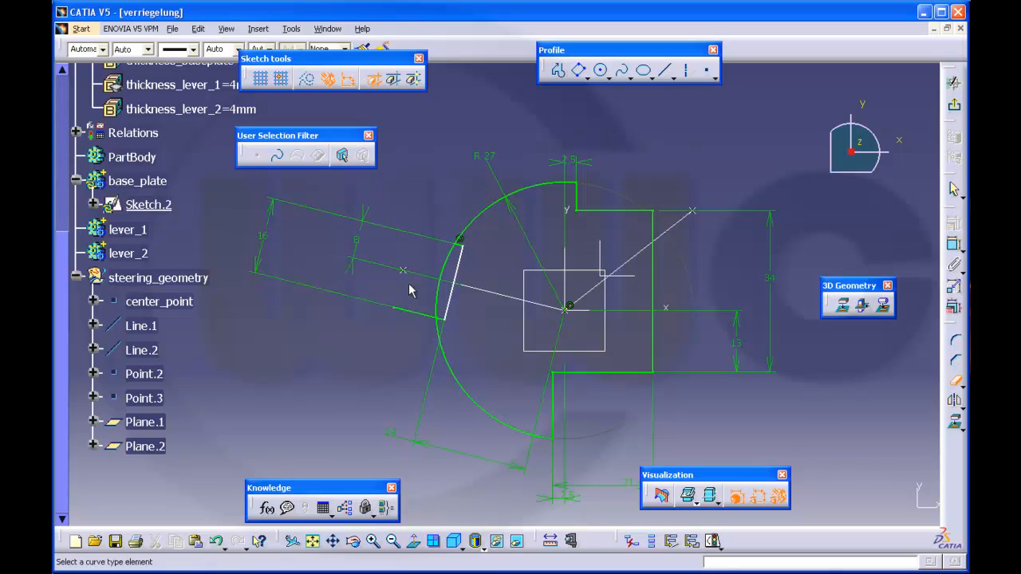
left_click(413, 320)
middle_click_drag(493, 301, 492, 252)
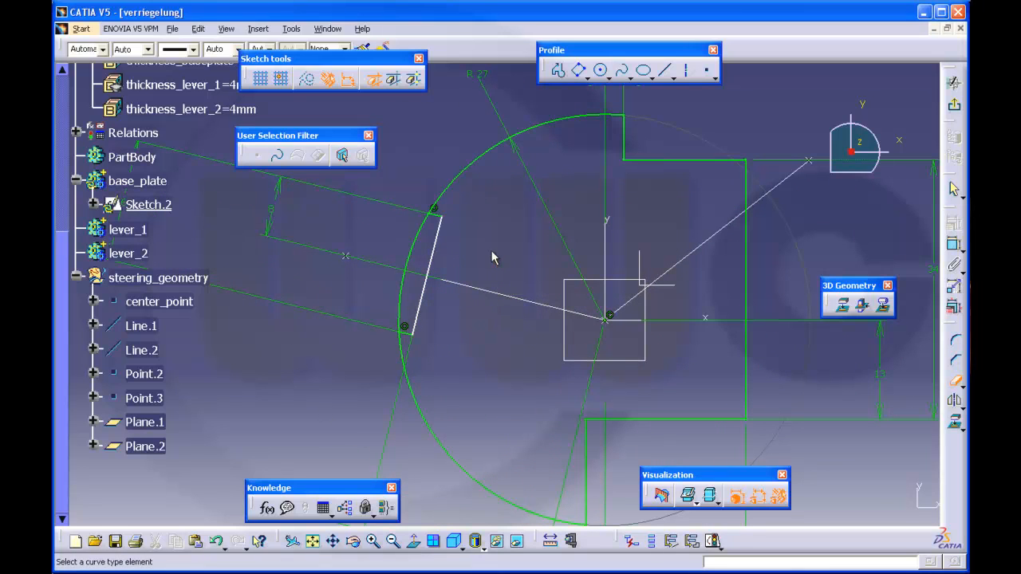
left_click(425, 245)
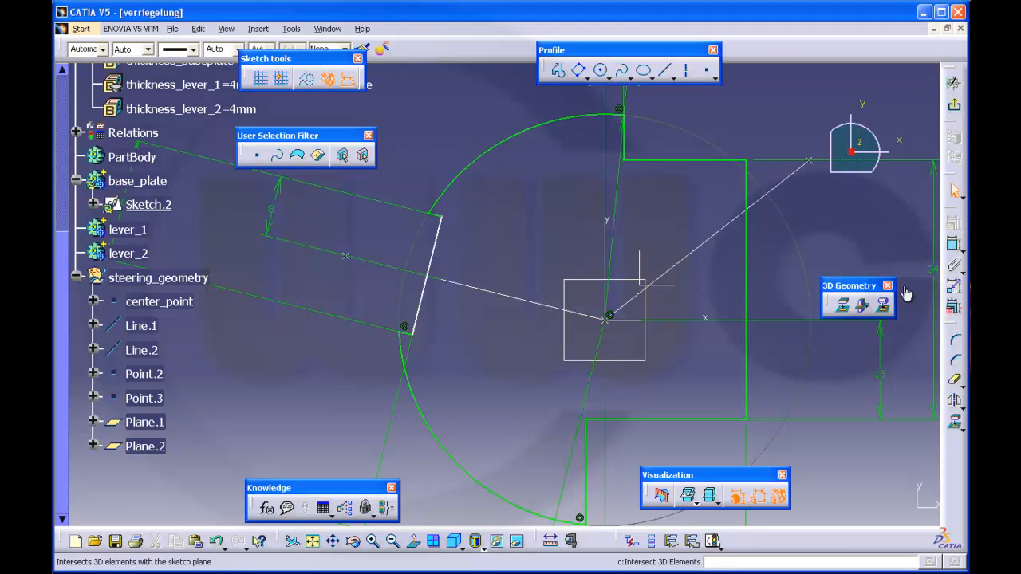
left_click(954, 245)
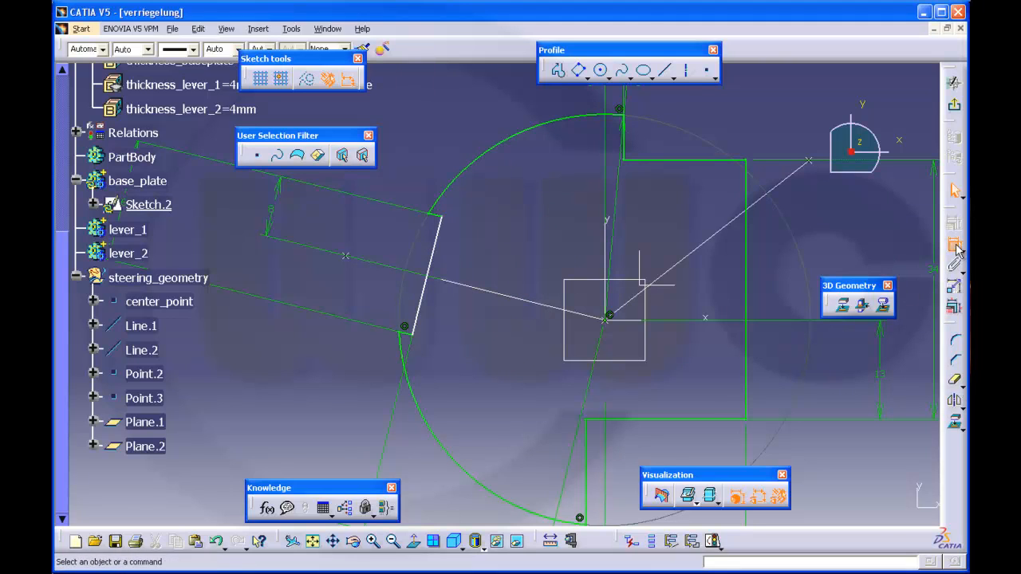
left_click(437, 256)
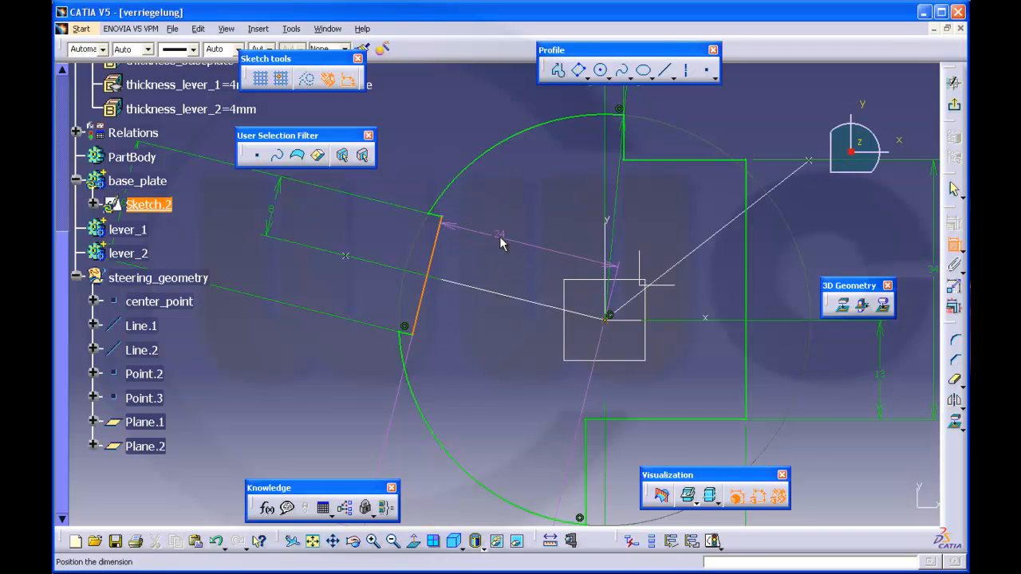
key("Escape")
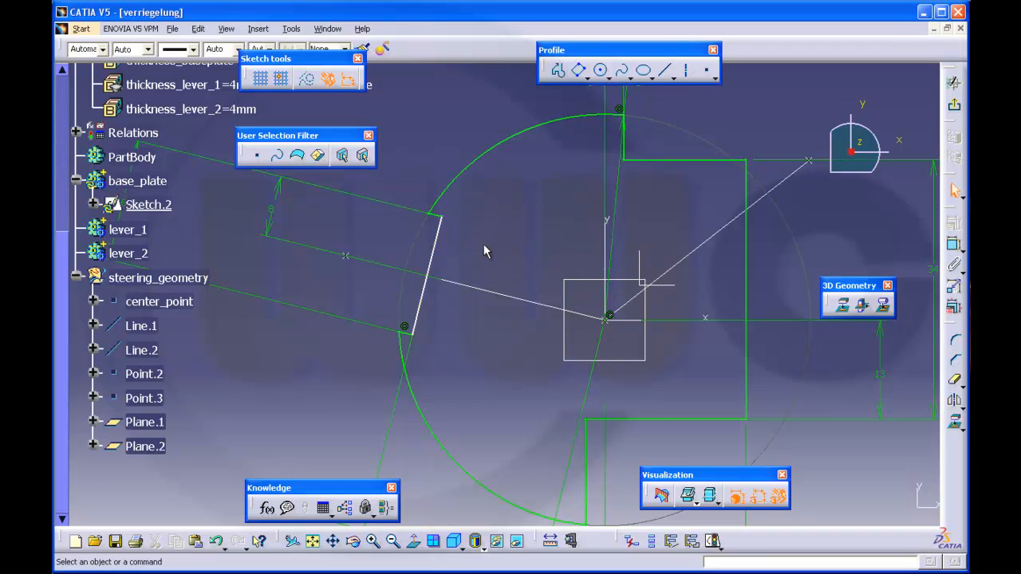
left_click(440, 255)
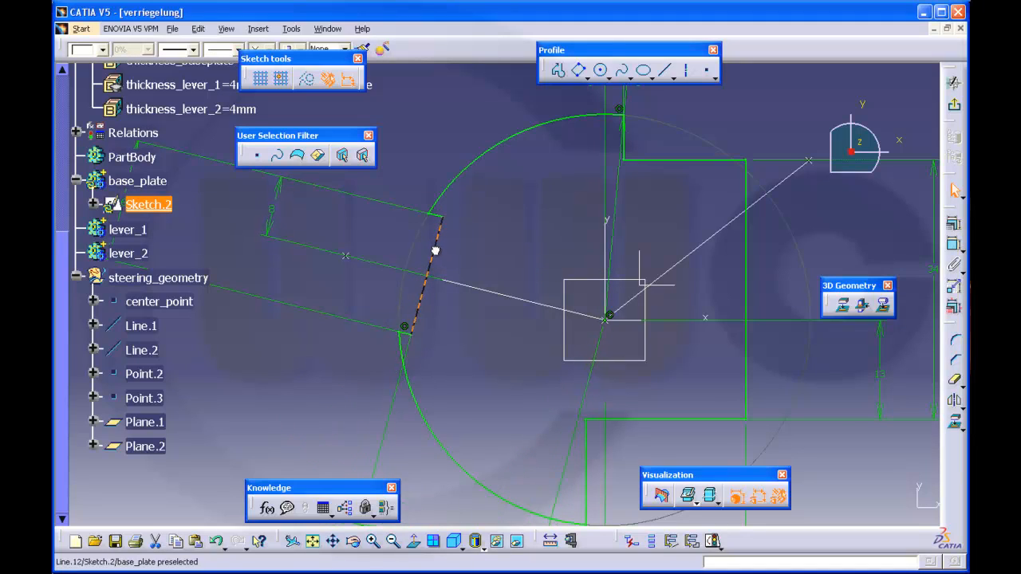
left_click(681, 372)
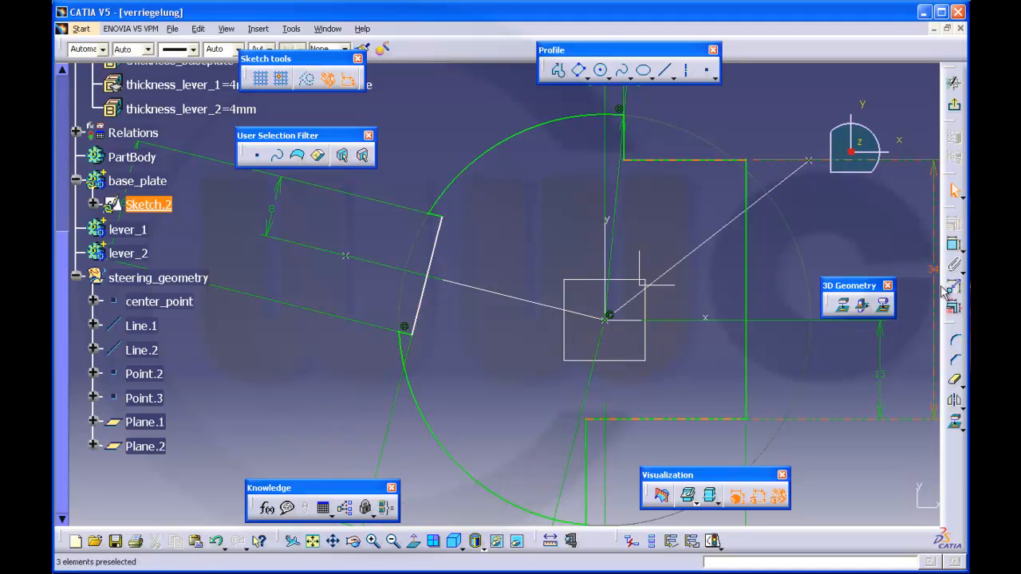
- Make the notch's inner line perpendicular to its short upper side and exit the sketch
left_click(954, 247)
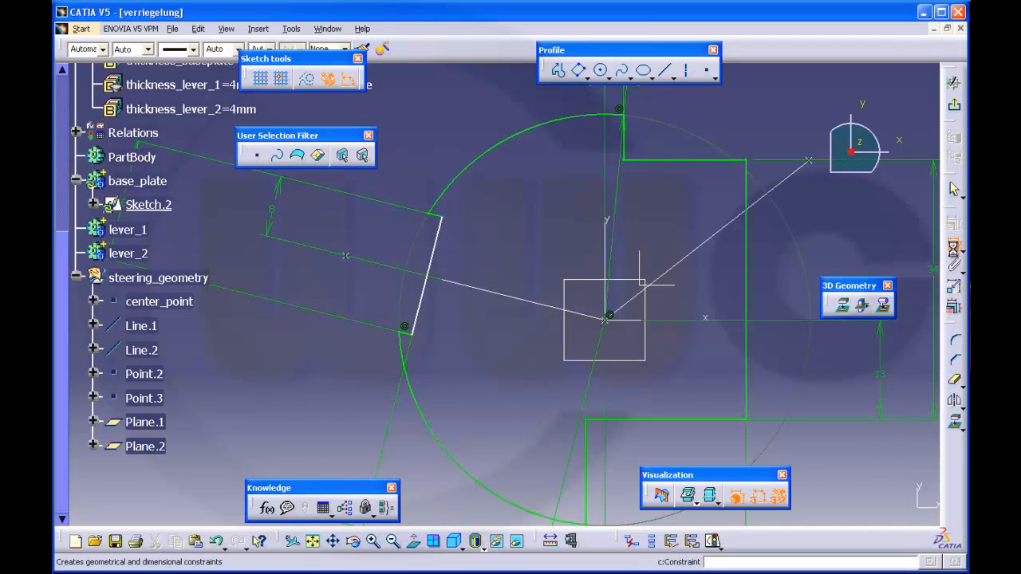
left_click(438, 223)
left_click(447, 236)
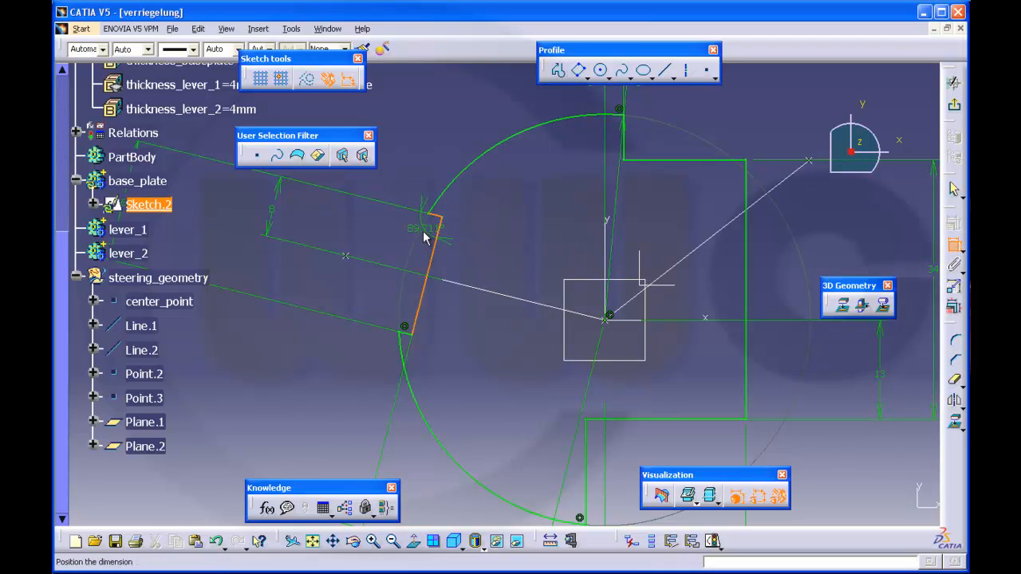
right_click(424, 233)
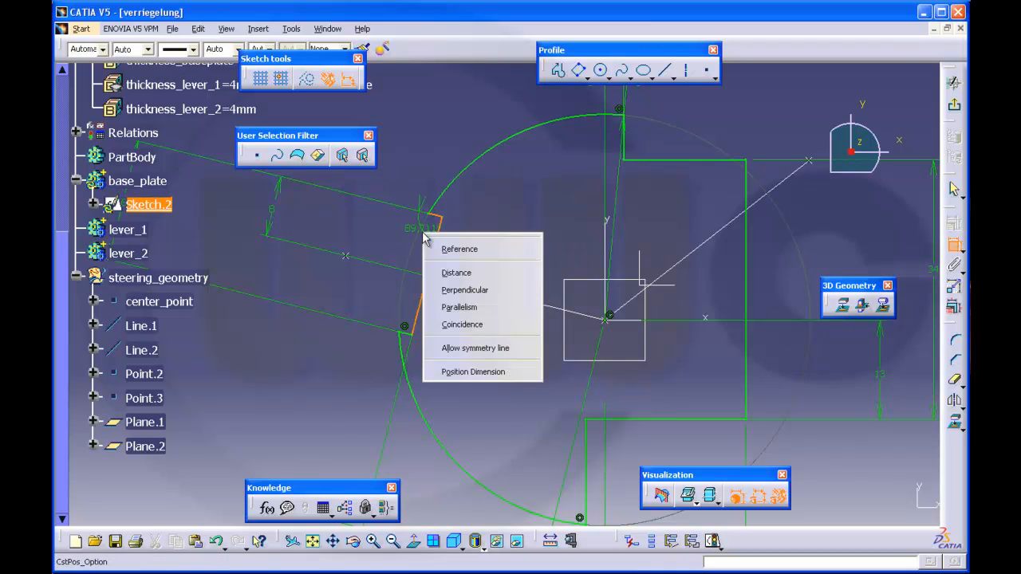
left_click(446, 290)
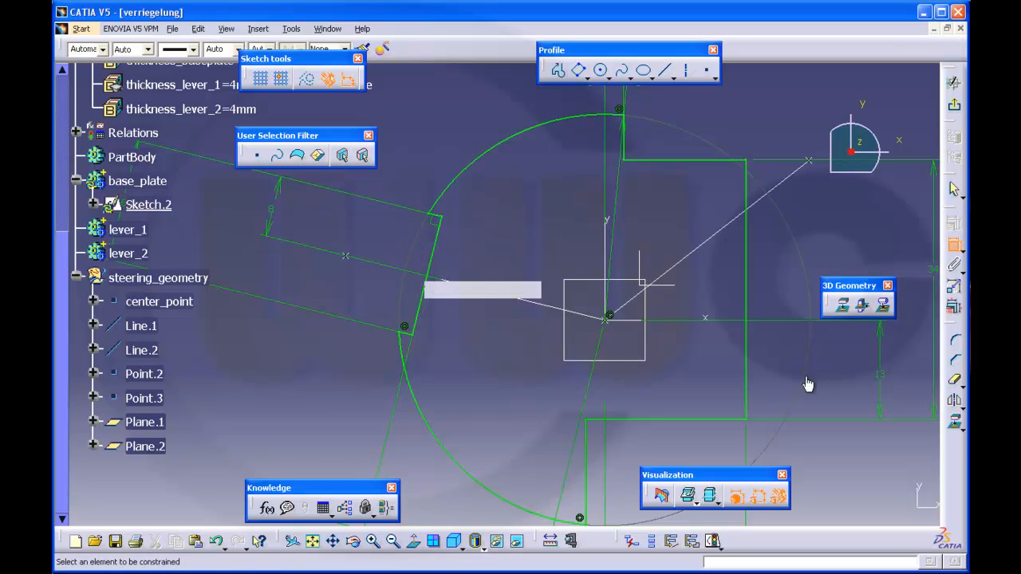
mouse_move(642, 363)
middle_mouse_down()
mouse_move(664, 325)
mouse_move(667, 347)
middle_mouse_up()
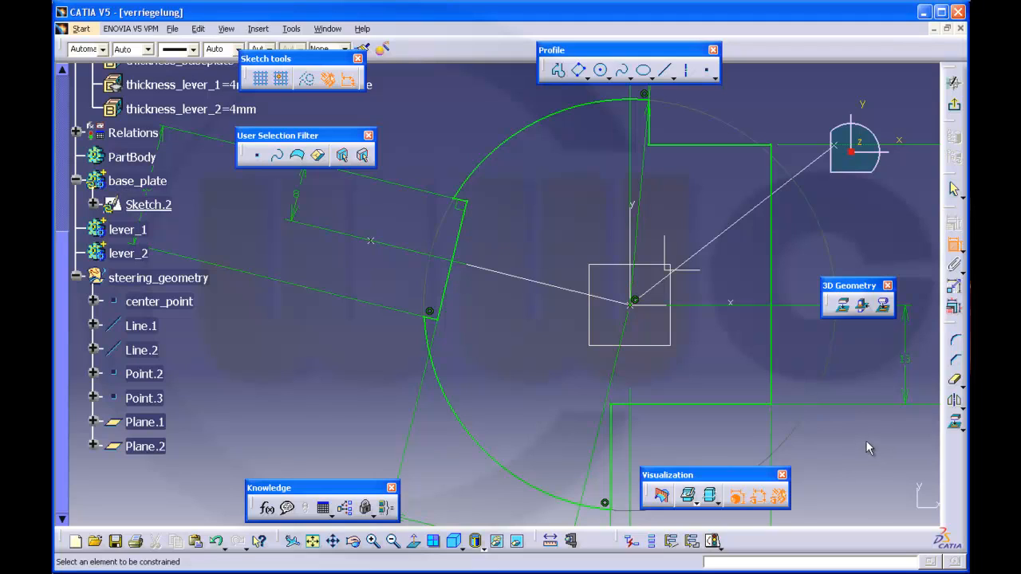
left_click(954, 104)
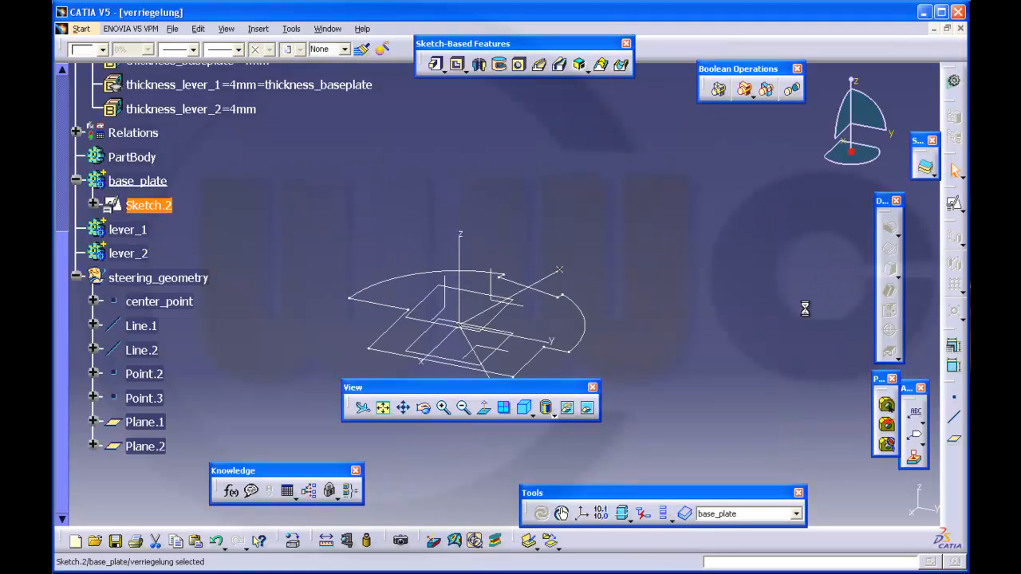
- Pad the base_plate profile Sketch.2 up to Plane.1 with a 0 mm offset
mouse_move(631, 360)
middle_mouse_down()
mouse_move(684, 326)
mouse_move(429, 289)
mouse_move(542, 337)
mouse_move(545, 290)
mouse_move(601, 294)
mouse_move(579, 308)
mouse_move(577, 264)
mouse_move(572, 282)
middle_mouse_up()
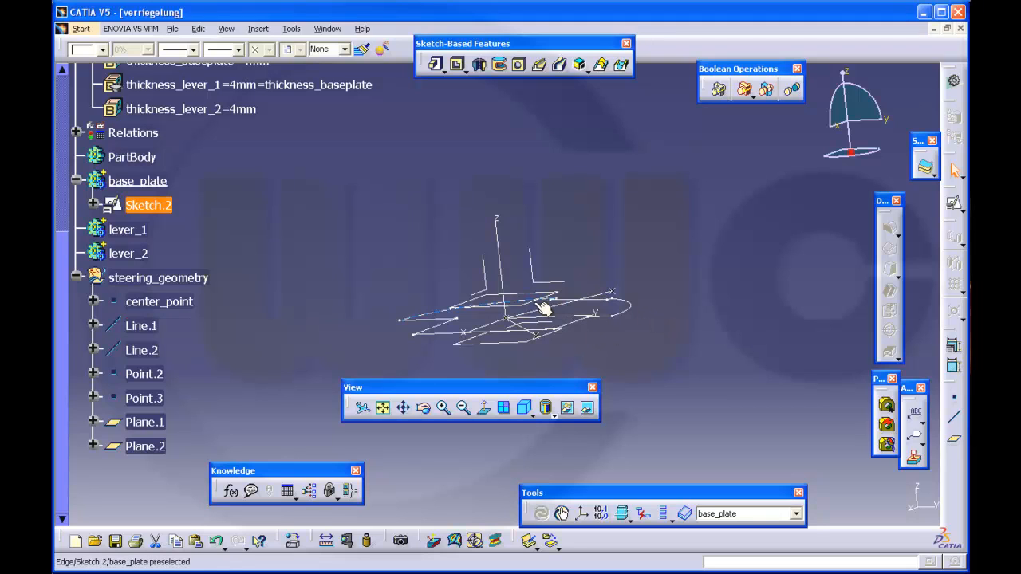
middle_click_drag(498, 232, 501, 303)
middle_click(647, 346)
middle_click_drag(647, 346, 624, 313)
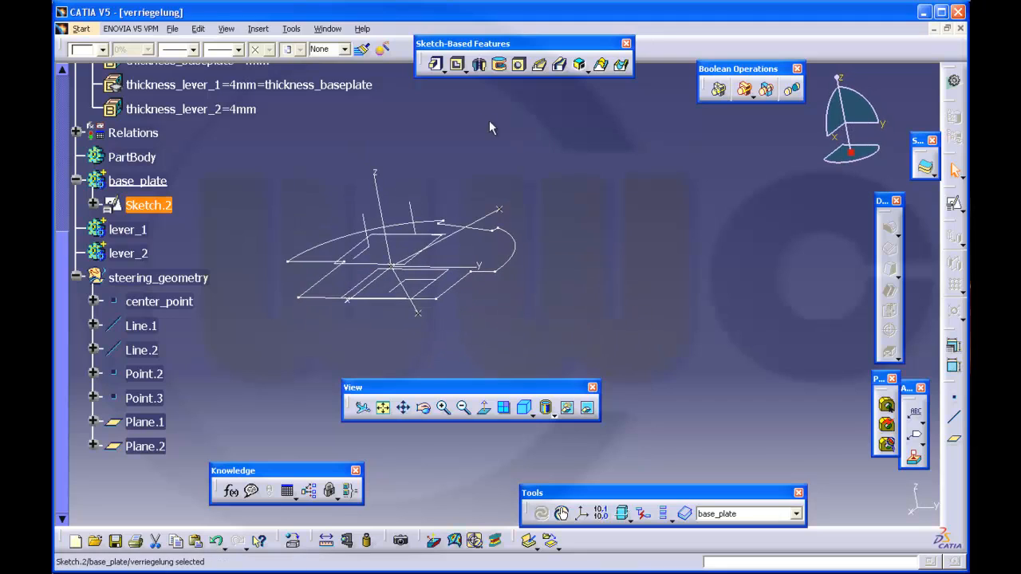
left_click(437, 67)
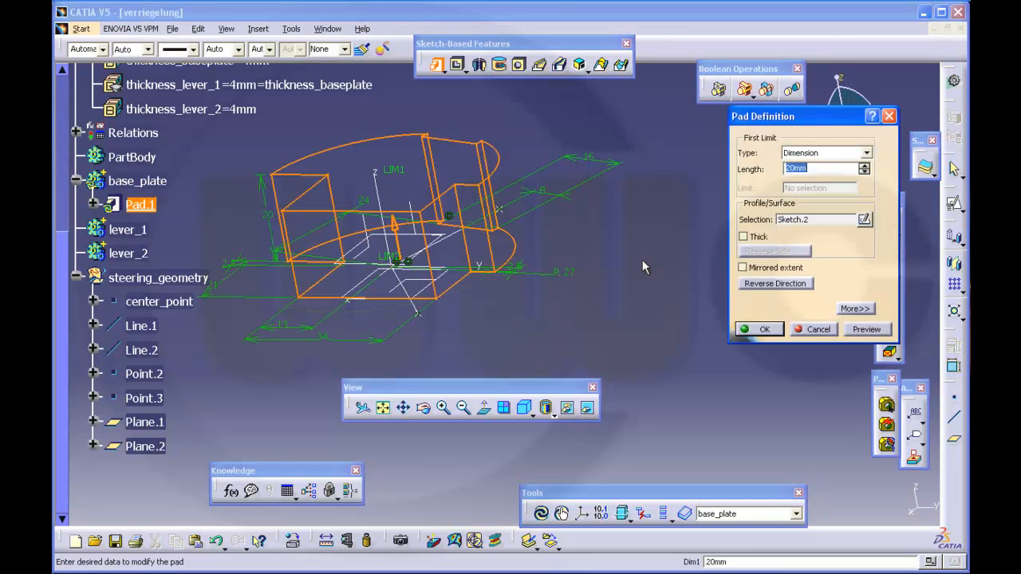
left_click(865, 153)
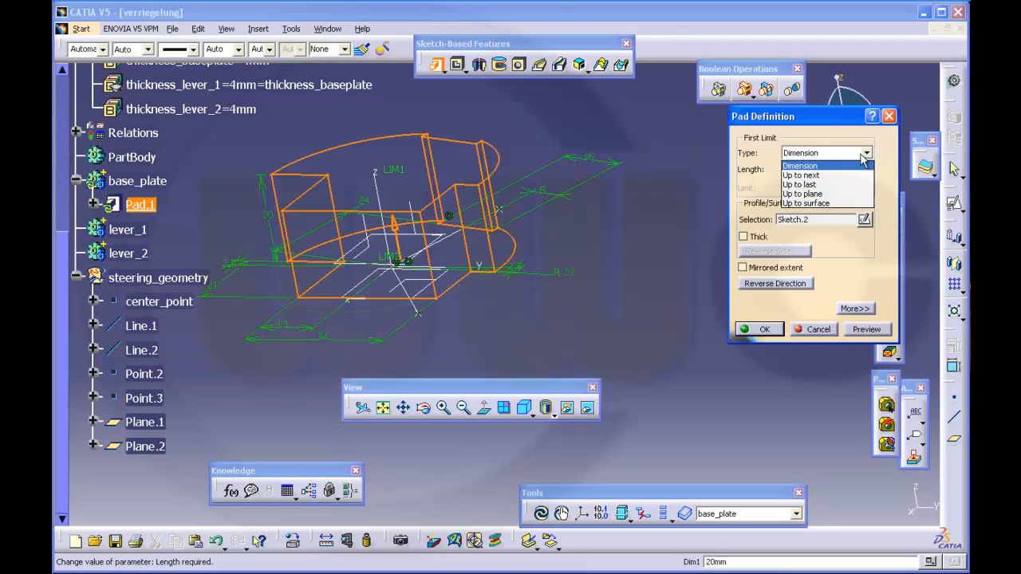
left_click(819, 193)
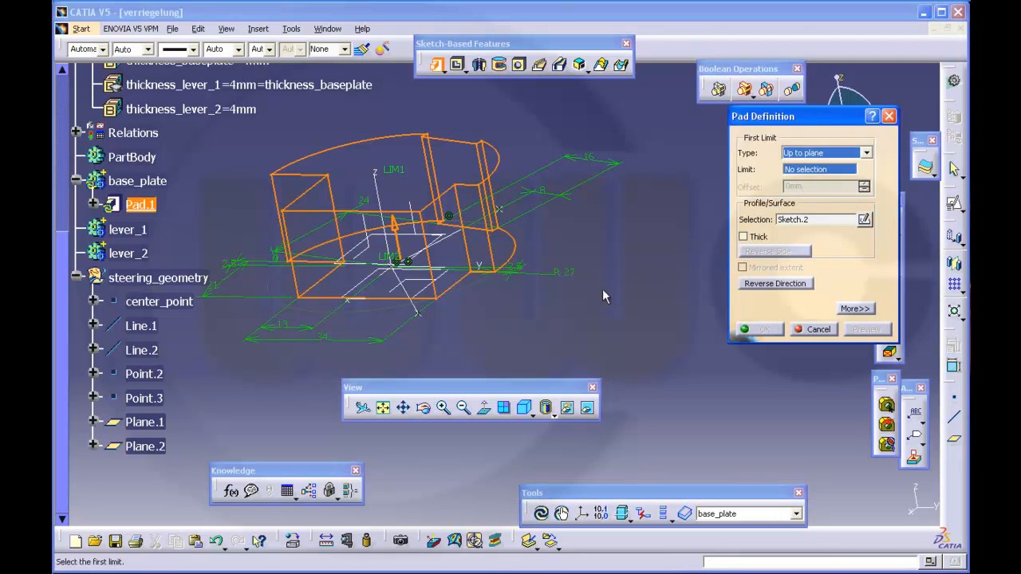
scroll(200, 162, "up", 1)
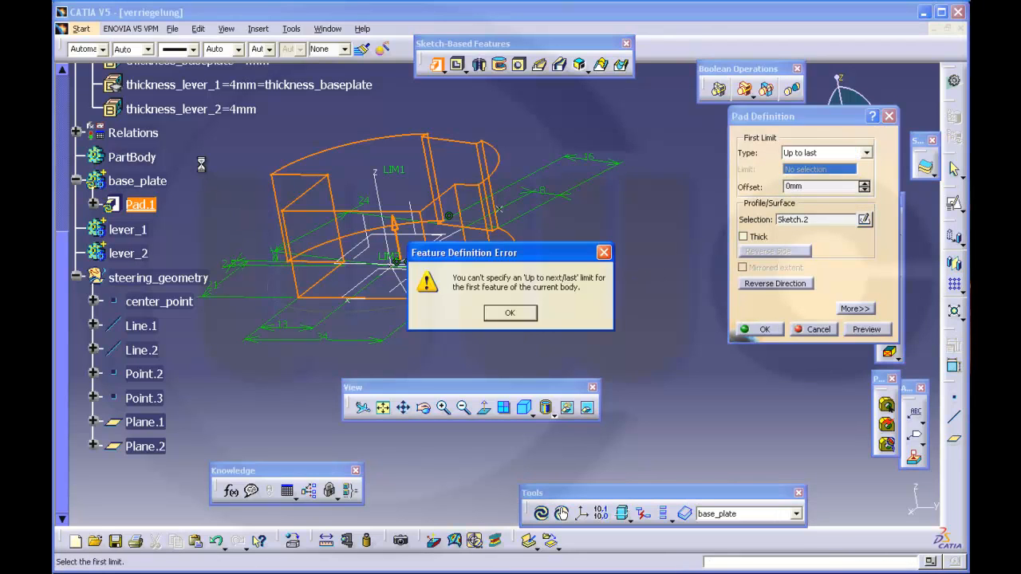
left_click(500, 318)
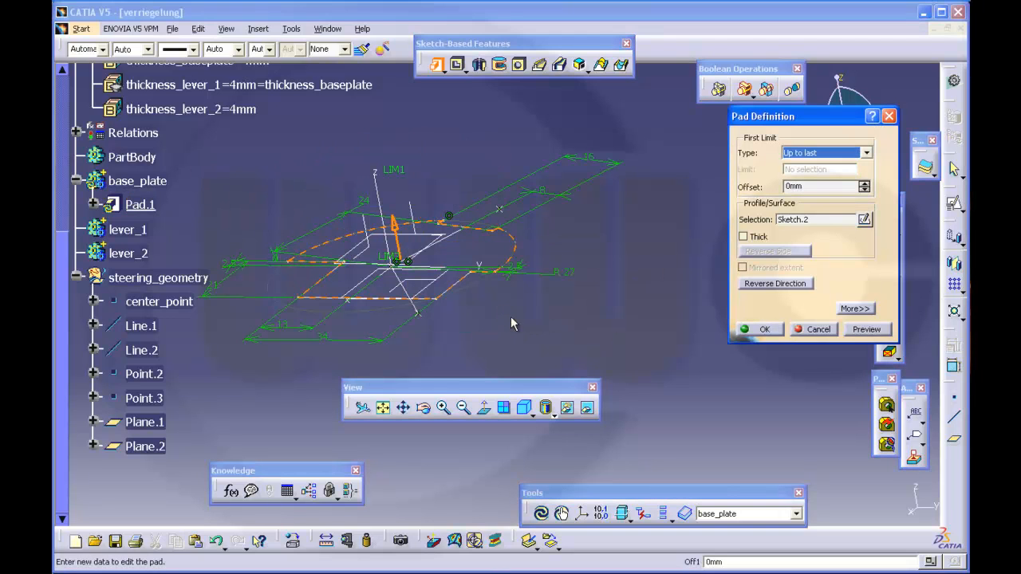
mouse_move(500, 320)
middle_mouse_down()
mouse_move(495, 328)
mouse_move(485, 283)
mouse_move(652, 228)
middle_mouse_up()
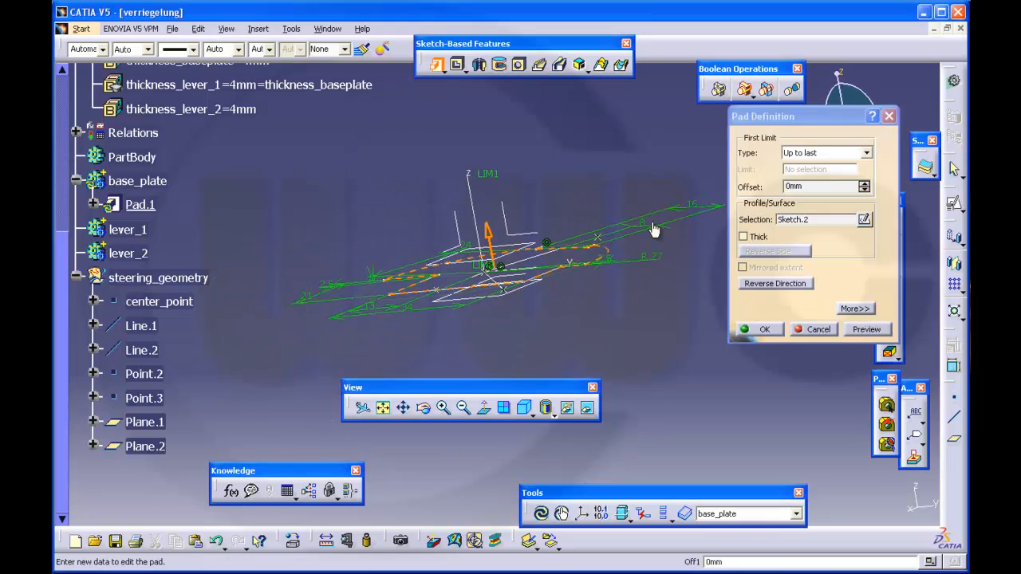
left_click(866, 152)
left_click(840, 193)
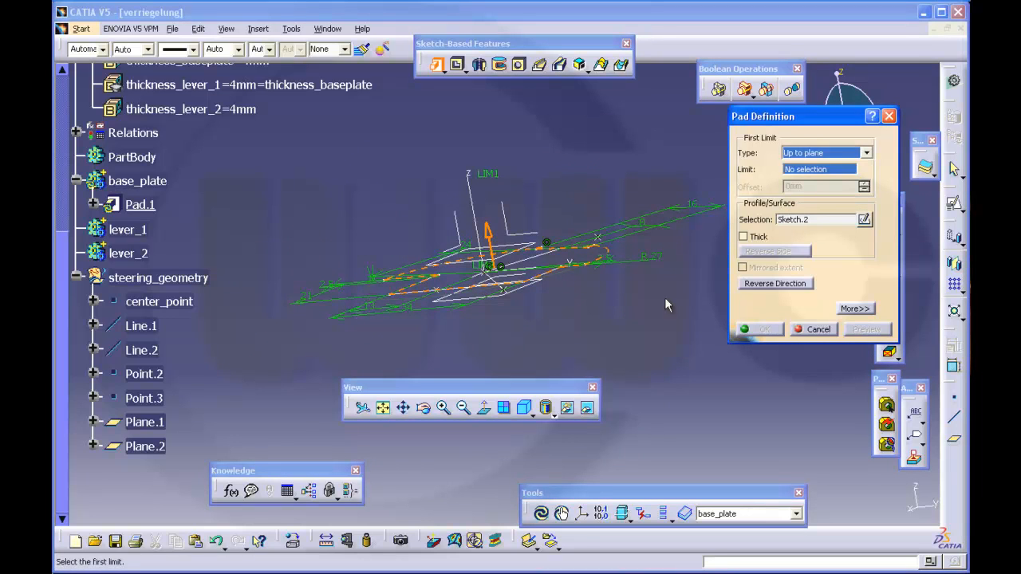
left_click(525, 248)
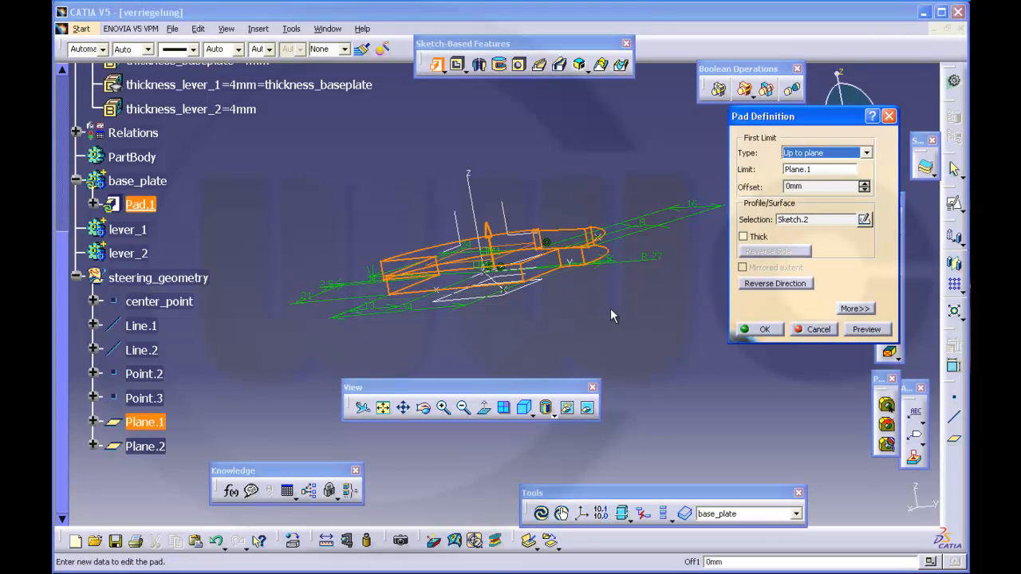
left_click(765, 329)
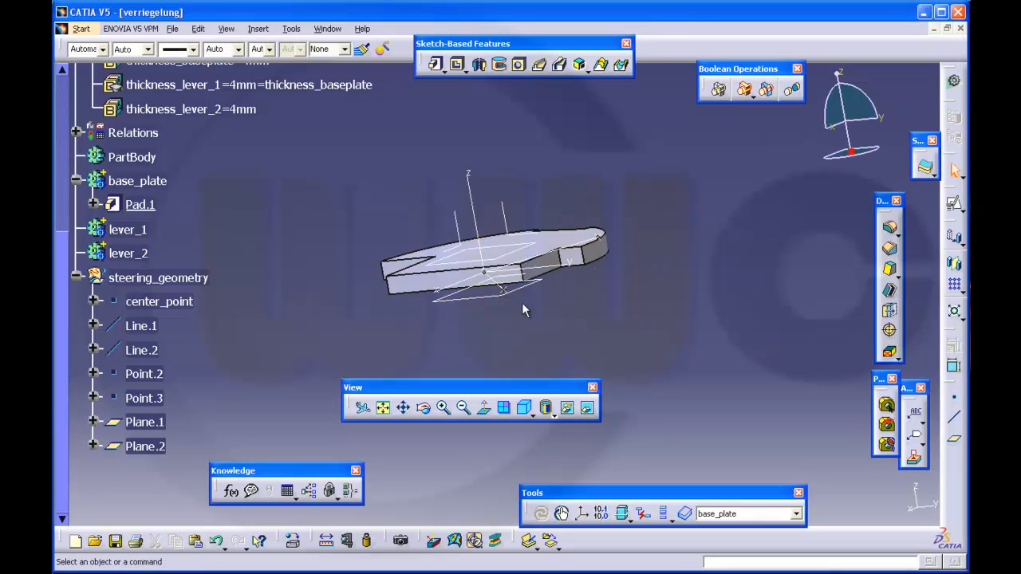
- Fillet the base plate's inner corner edge, on the side with the longer shoulder, with a 5 mm radius and tangency selection
middle_click_drag(522, 302, 552, 276)
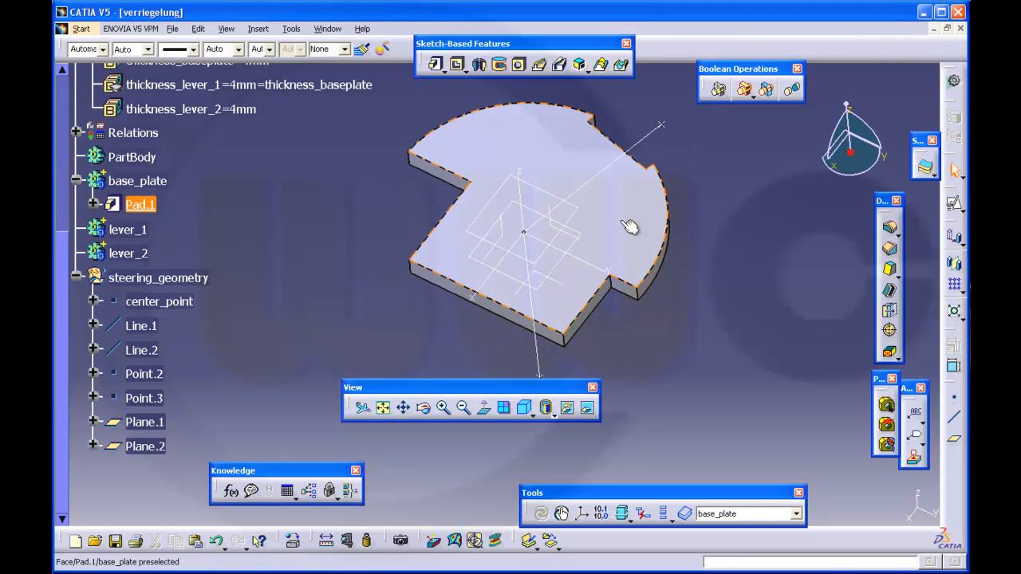
middle_click_drag(670, 189, 682, 211)
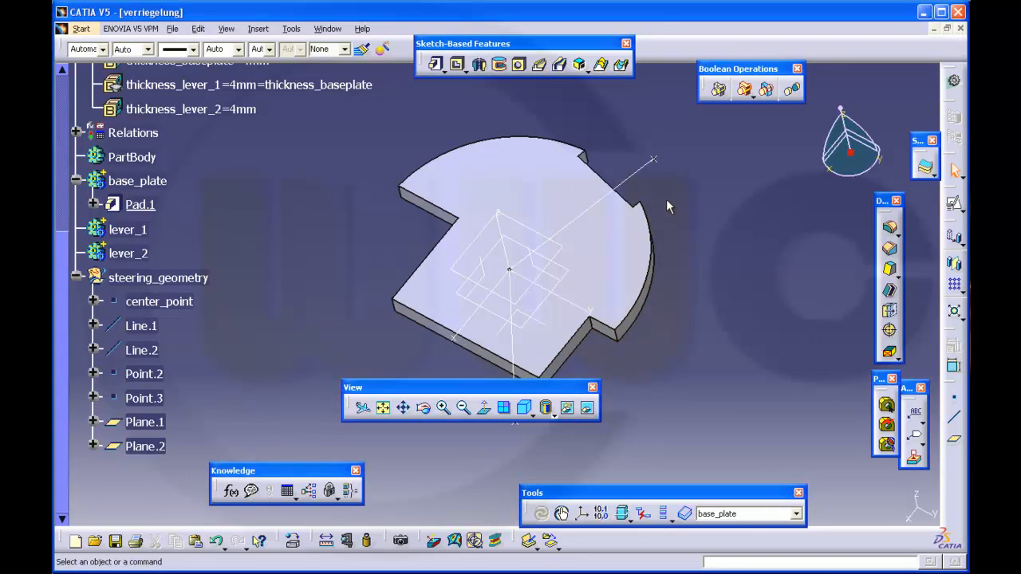
left_click(889, 228)
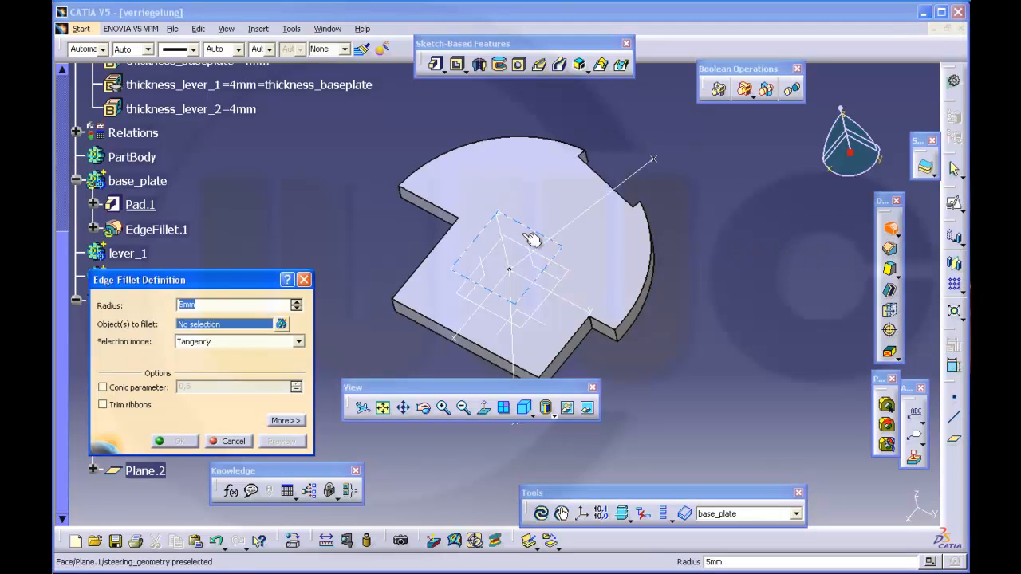
middle_click_drag(328, 237, 529, 216)
left_click(484, 206)
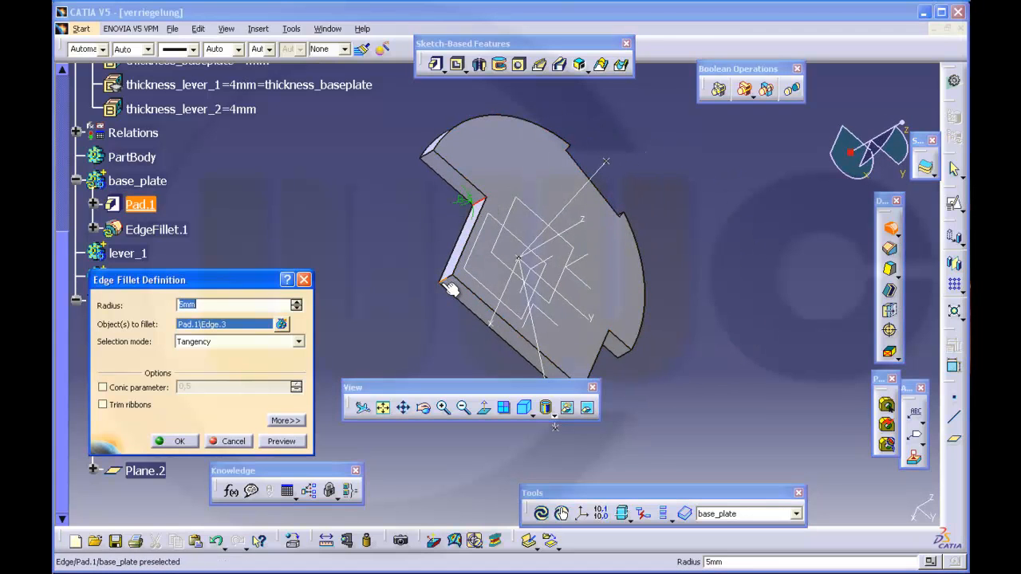
left_click(178, 442)
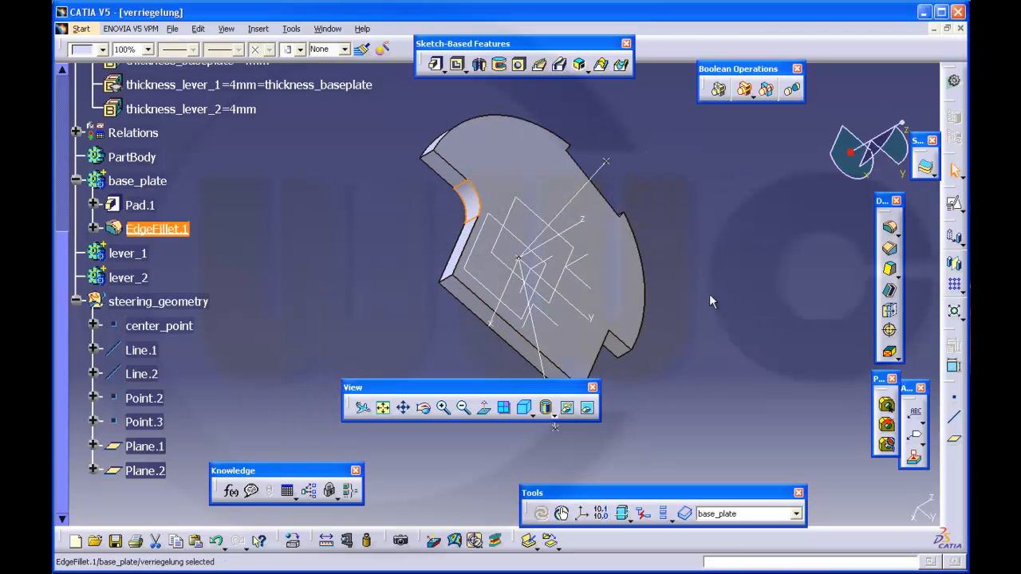
- Fillet the opposite inner corner edge with an 8 mm radius, specifying the adjacent outer corner edge as the edge to keep
middle_click_drag(709, 294, 542, 271)
mouse_move(683, 307)
middle_mouse_down()
mouse_move(647, 283)
mouse_move(718, 311)
mouse_move(642, 280)
mouse_move(666, 310)
middle_mouse_up()
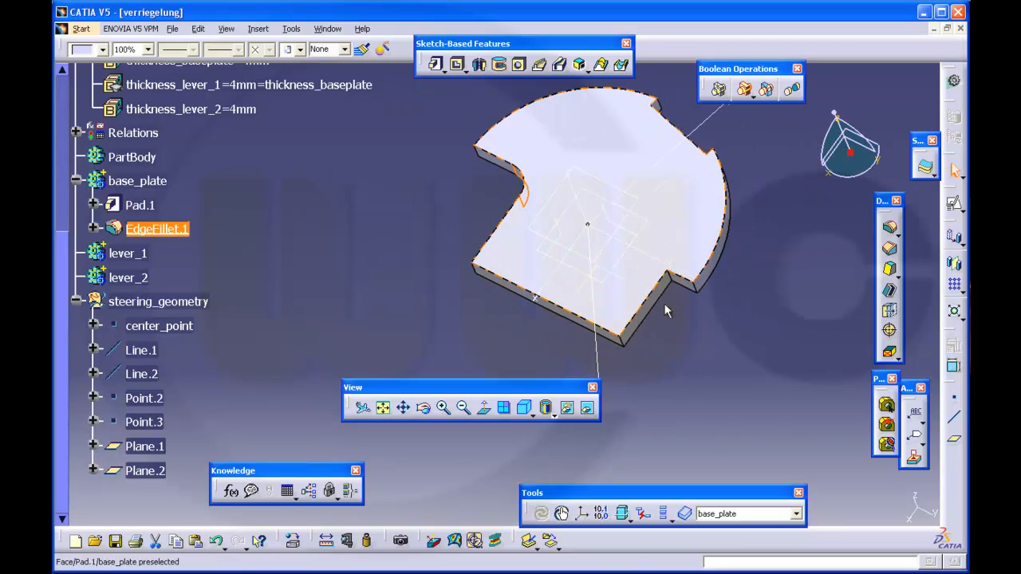
left_click(889, 227)
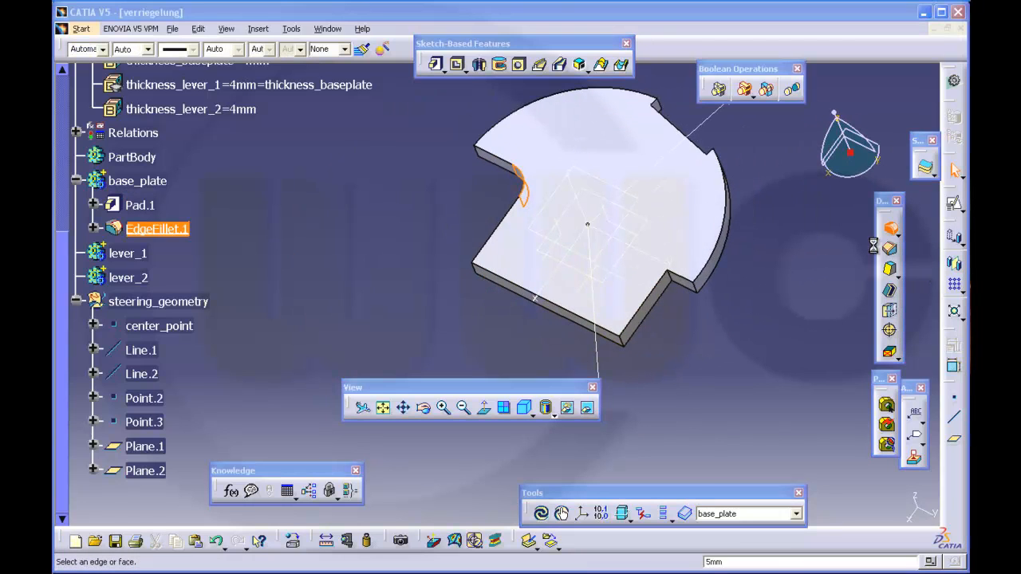
left_click(675, 286)
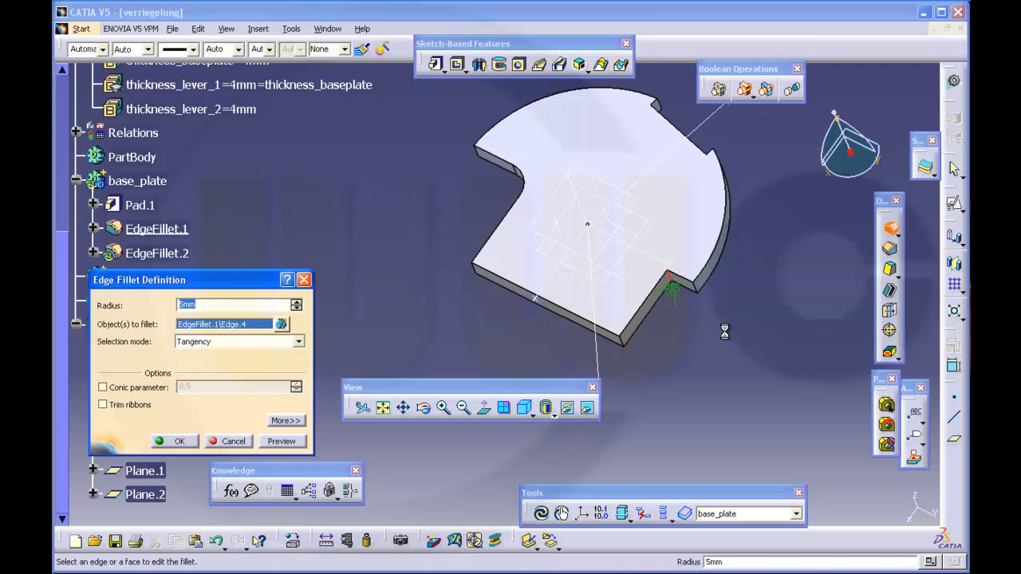
type("8")
key("Return")
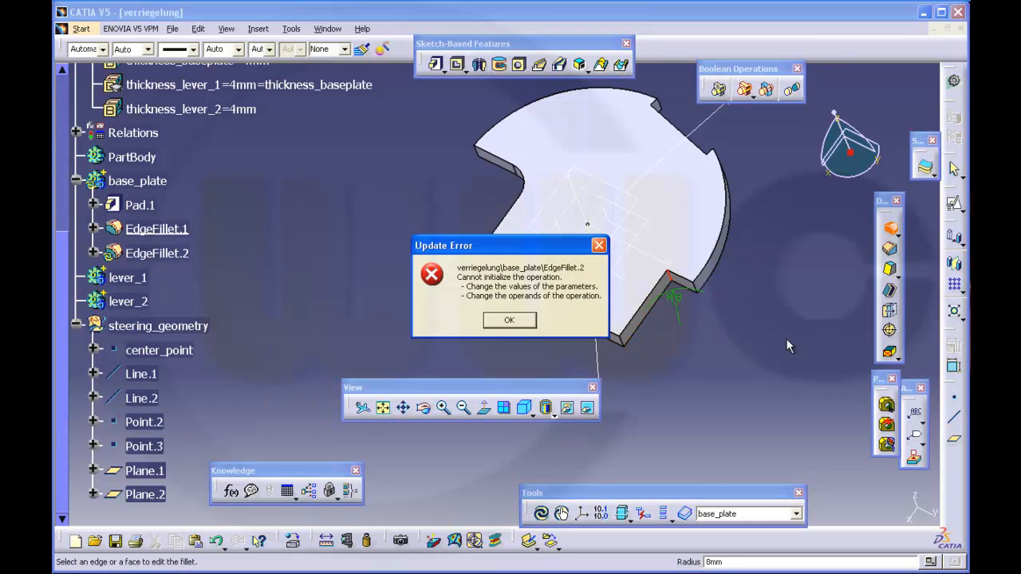
left_click(509, 321)
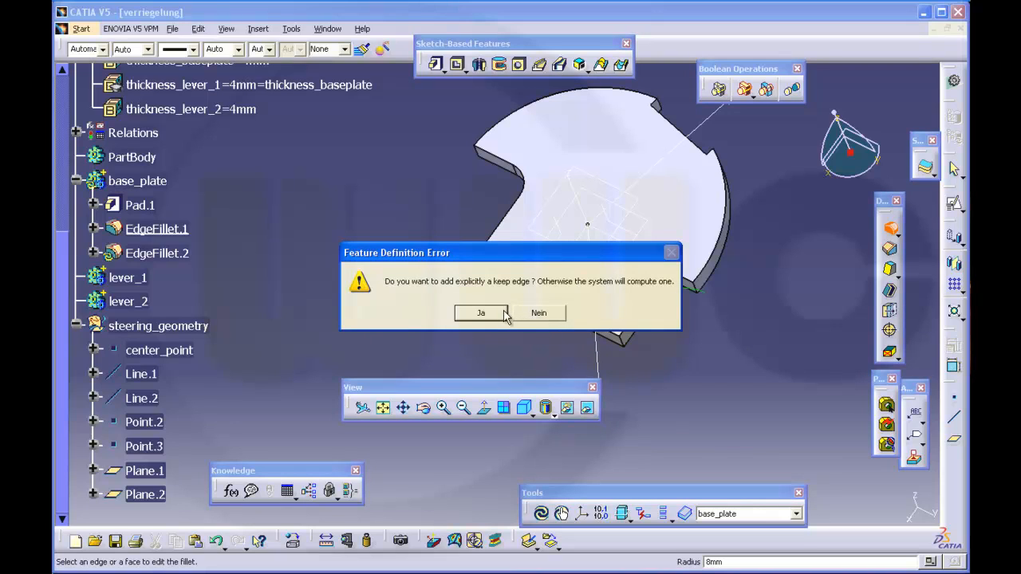
left_click(504, 314)
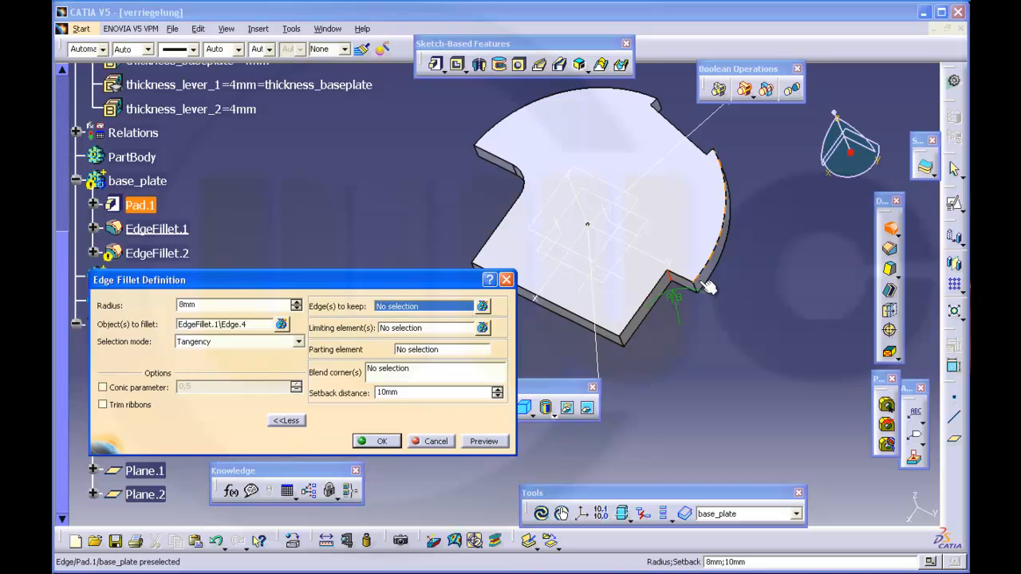
middle_click_drag(714, 310, 719, 272)
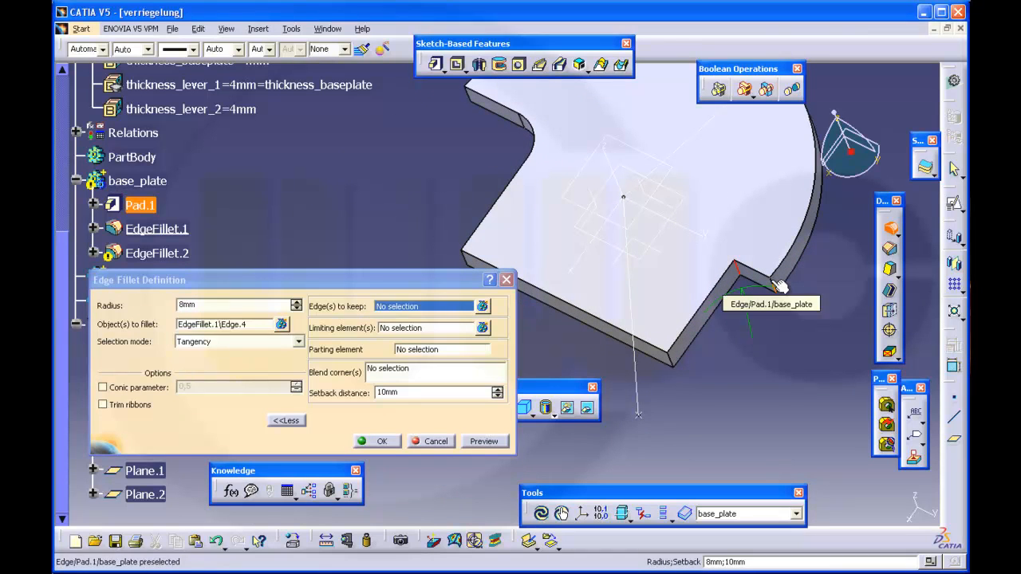
left_click(771, 290)
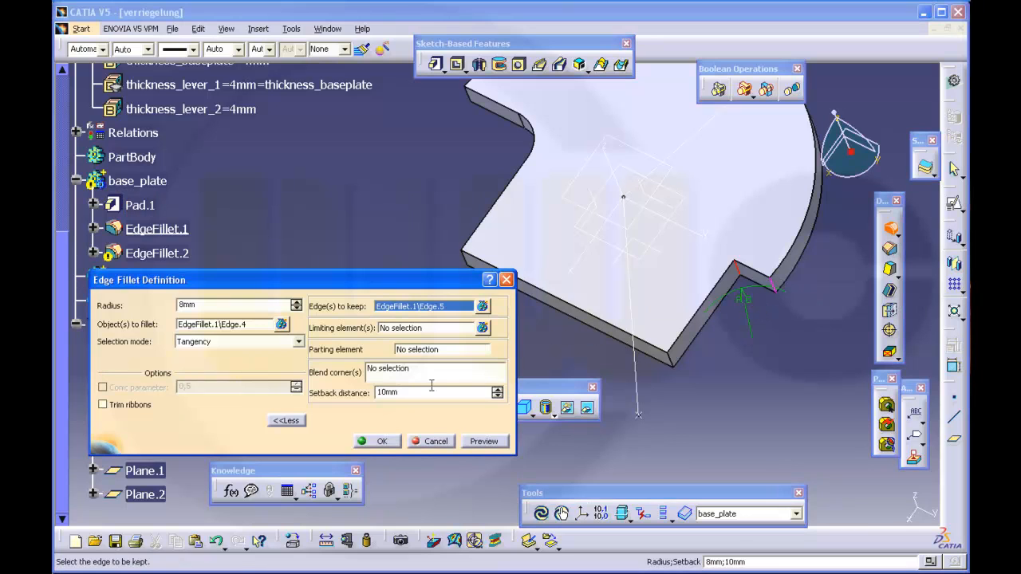
left_click(382, 441)
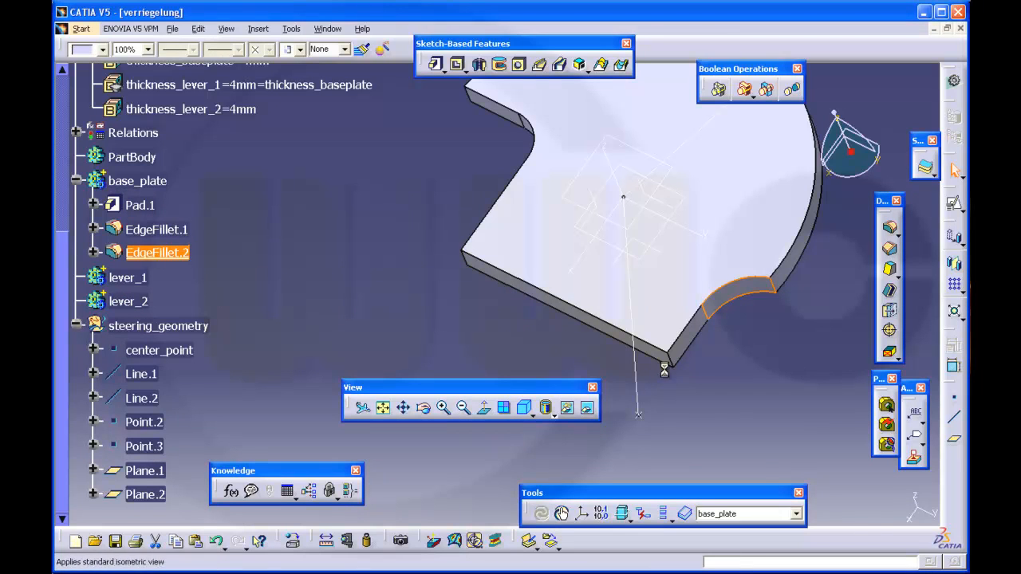
- Chamfer the two corner edges where the notch meets the outer arc with 0.5 mm length at 45 degrees
middle_click_drag(531, 288, 545, 340)
middle_click_drag(560, 237, 500, 251)
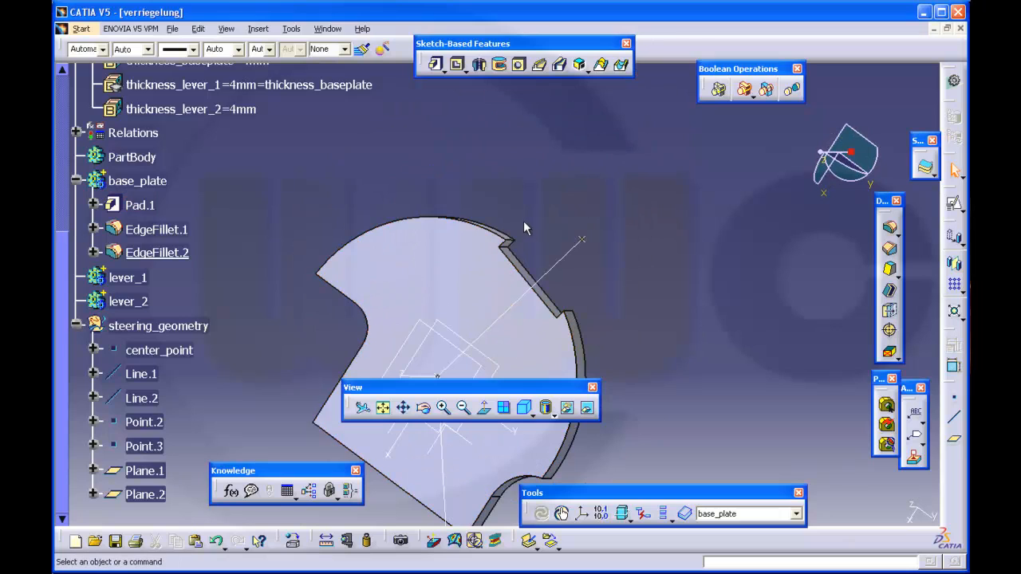
middle_click(620, 218)
middle_click_drag(575, 279, 666, 223)
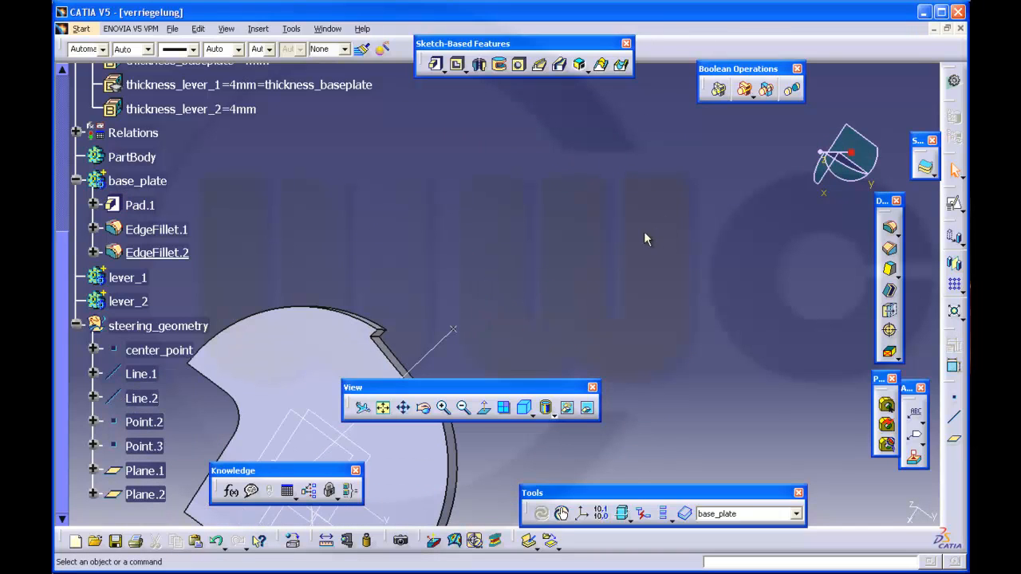
middle_click_drag(599, 253, 637, 222)
middle_click_drag(682, 245, 763, 162)
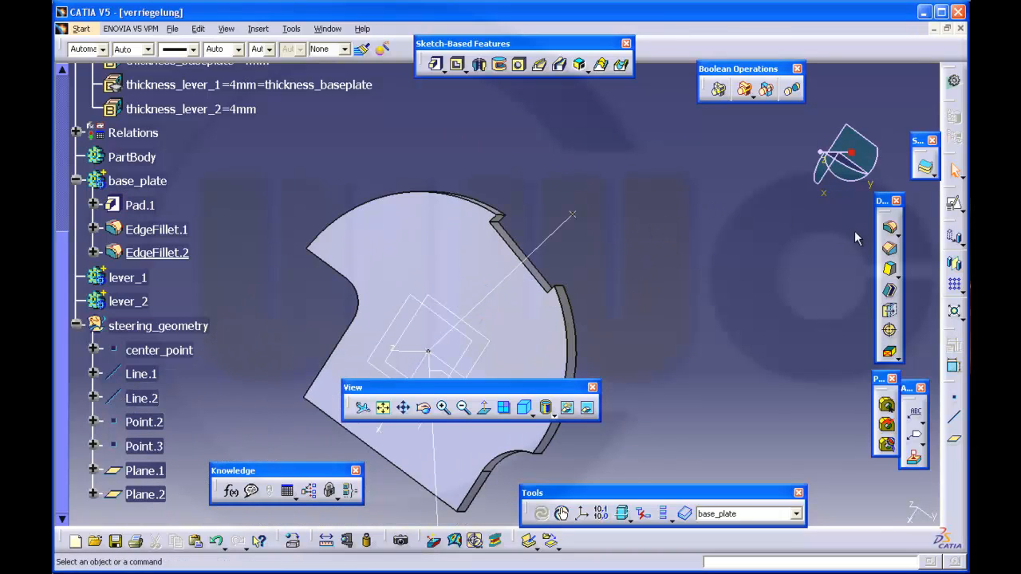
left_click(888, 250)
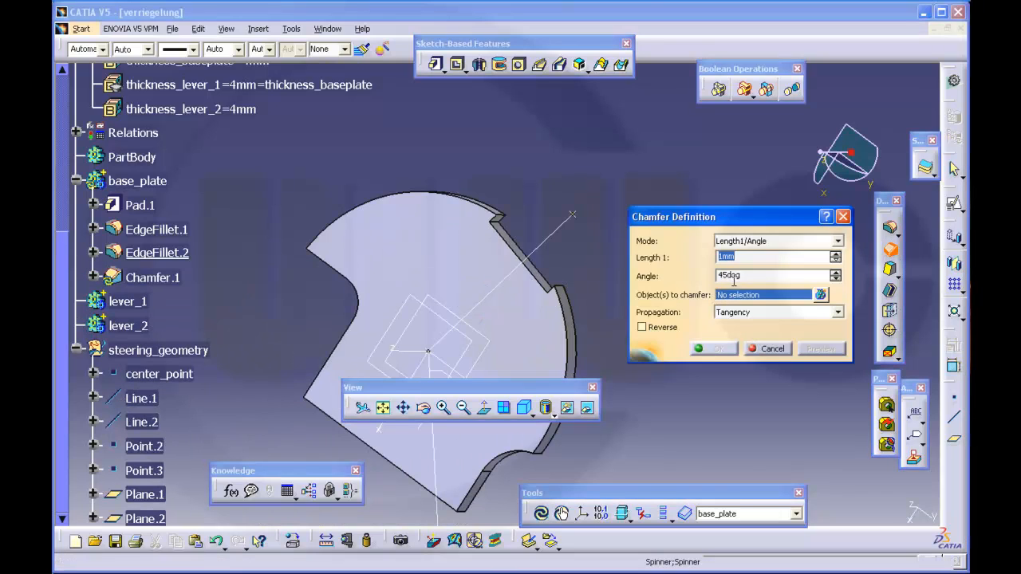
type("0")
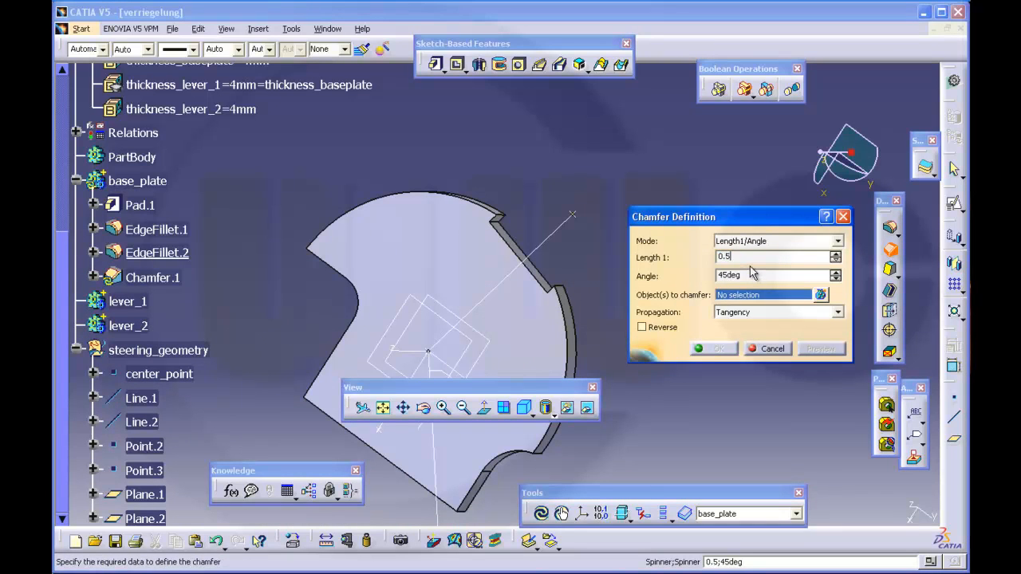
type(".5")
left_click(515, 225)
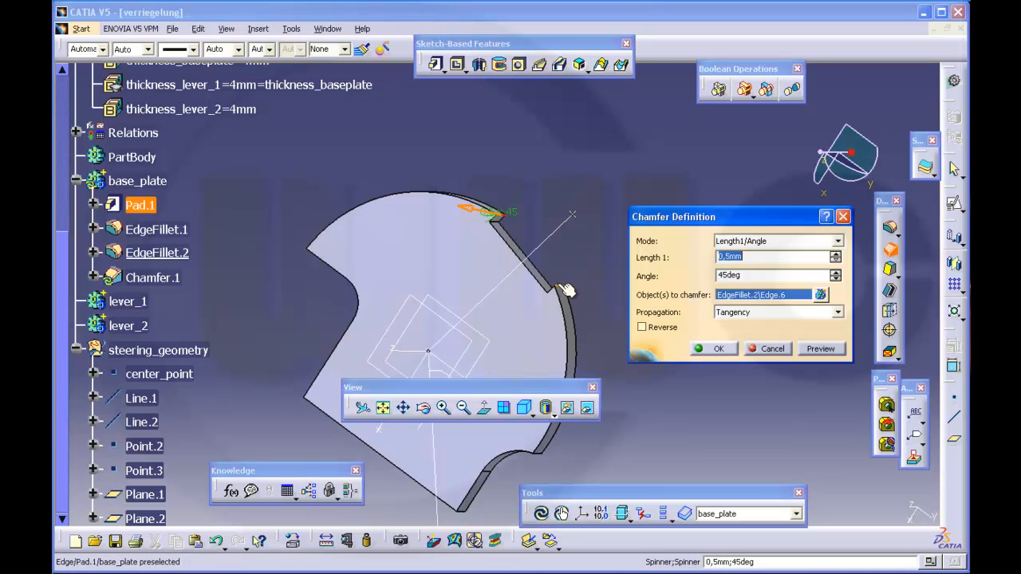
left_click(707, 349)
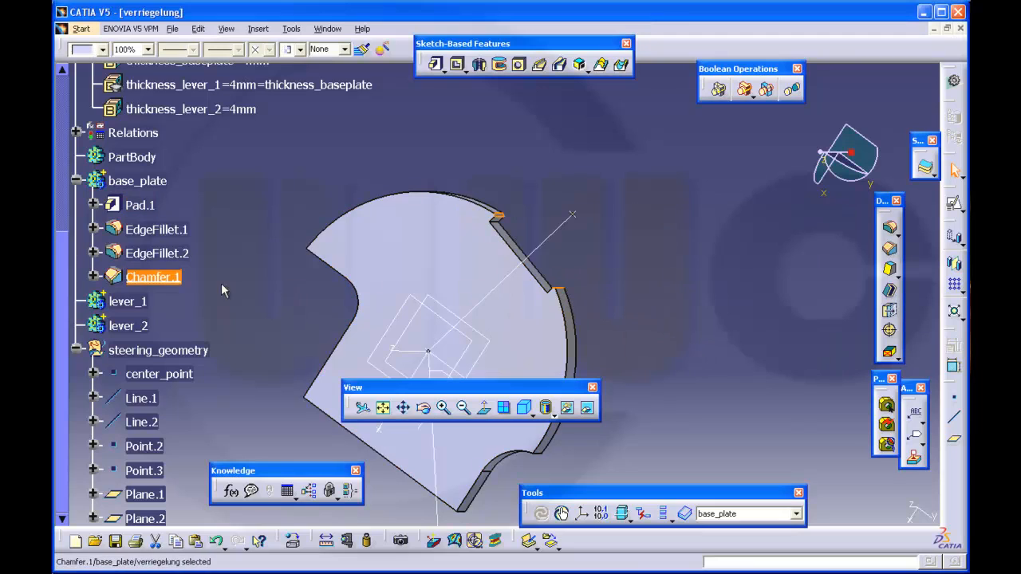
- Edit the notch corner chamfer and set its length to 1 mm
double_click(162, 278)
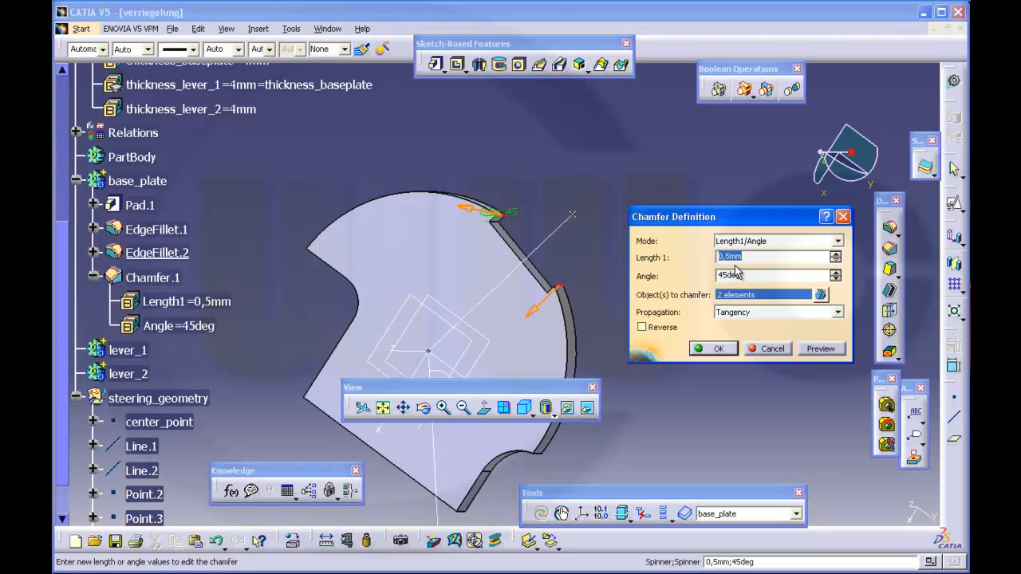
type("1")
key("Return")
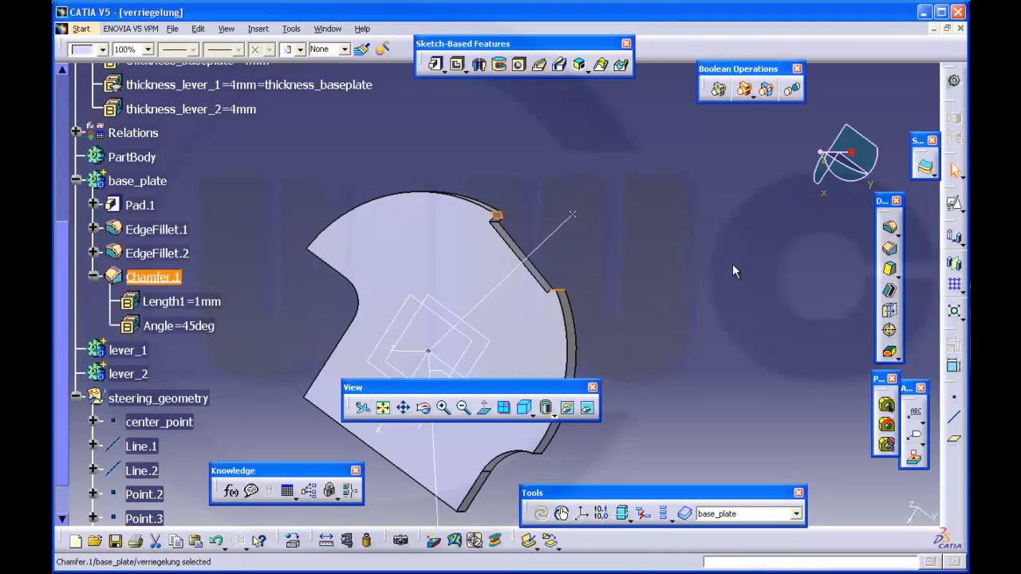
- Set the length of the base plate's notch corner chamfer to 1.5 mm
left_click(612, 300)
middle_click_drag(611, 301, 613, 294)
double_click(186, 302)
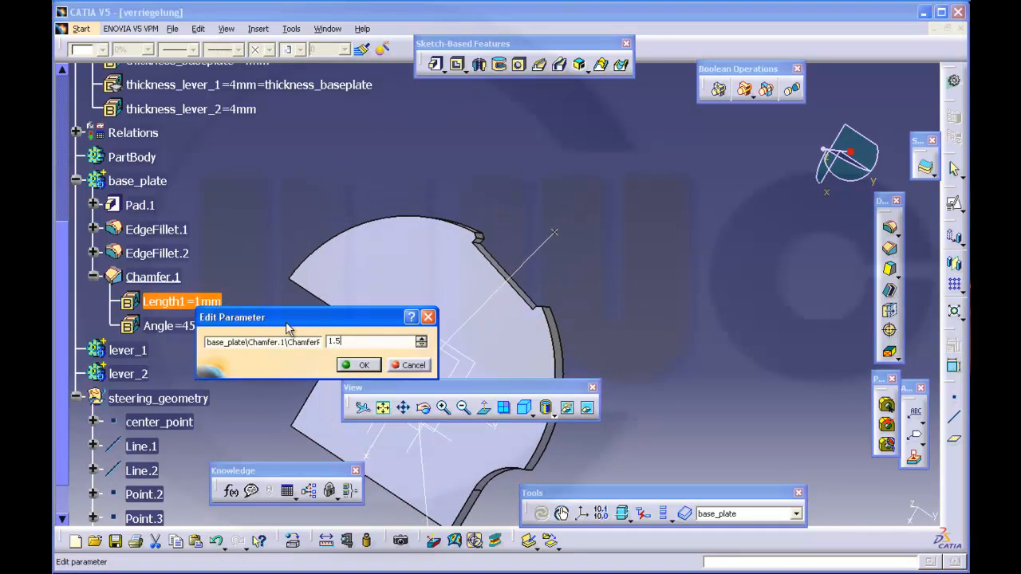
key("Return")
left_click(587, 245)
middle_click_drag(509, 288, 497, 246)
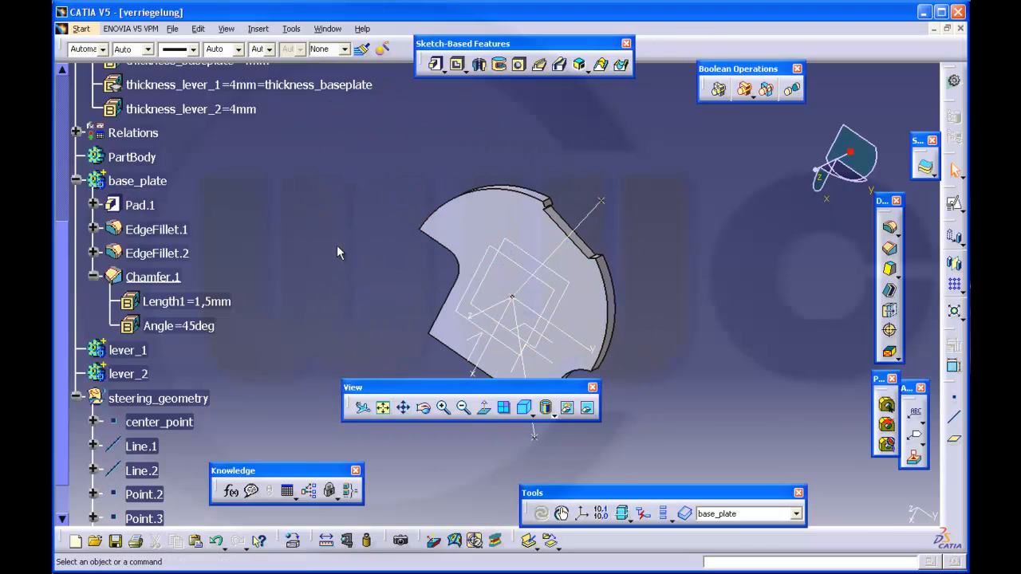
left_click(93, 277)
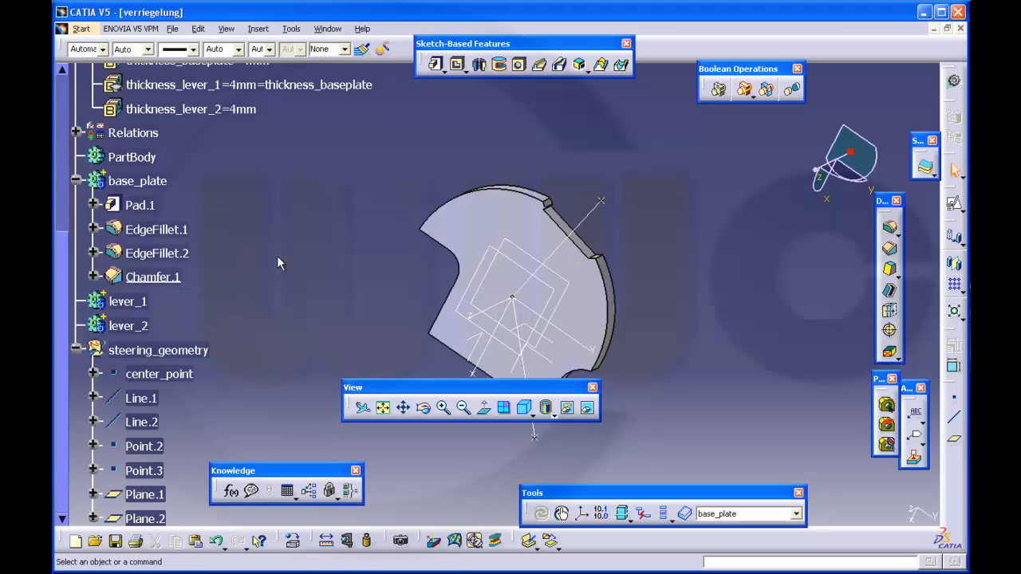
- Try the angle_lever_1 parameter at 80 degrees to test the base plate's update, and undo the change
scroll(277, 256, "down", 2)
scroll(277, 255, "up", 3)
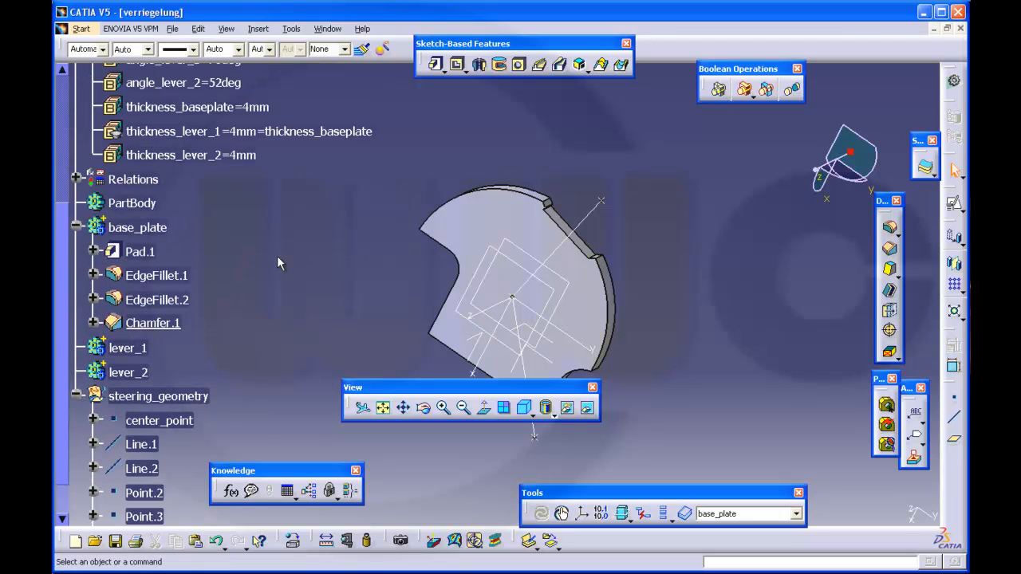
scroll(278, 263, "up", 3)
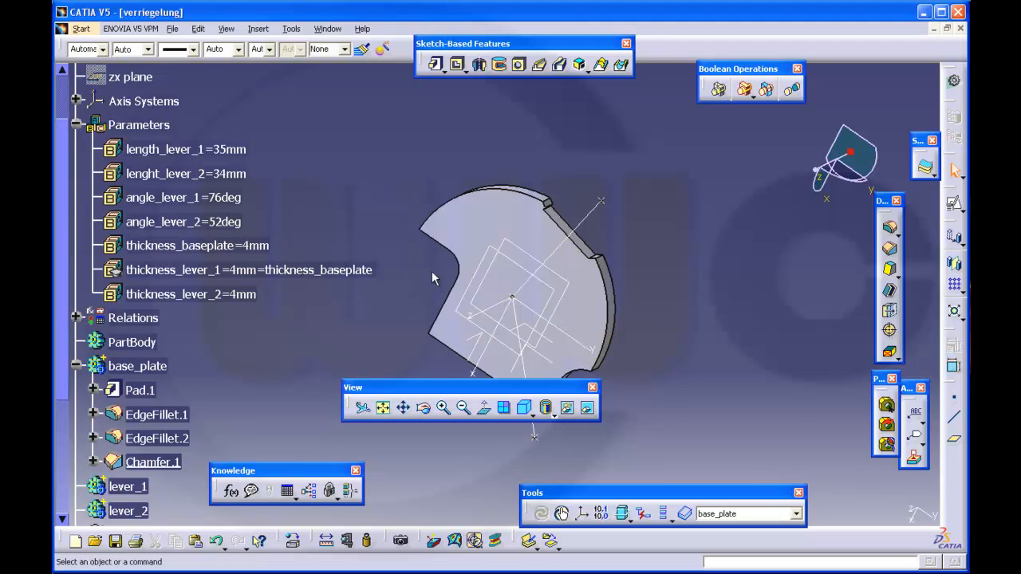
middle_click_drag(431, 271, 435, 261)
left_click(479, 247)
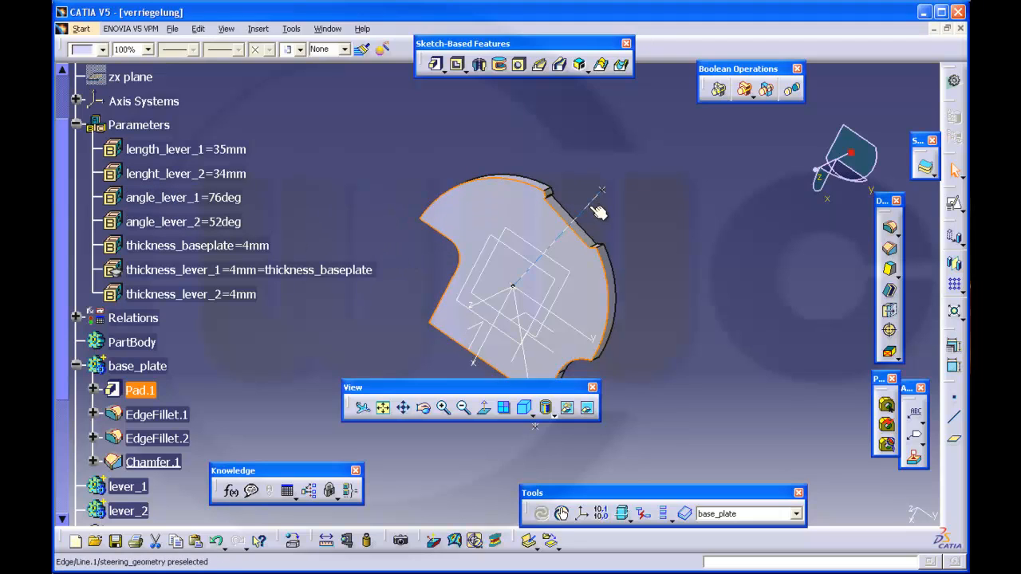
double_click(224, 198)
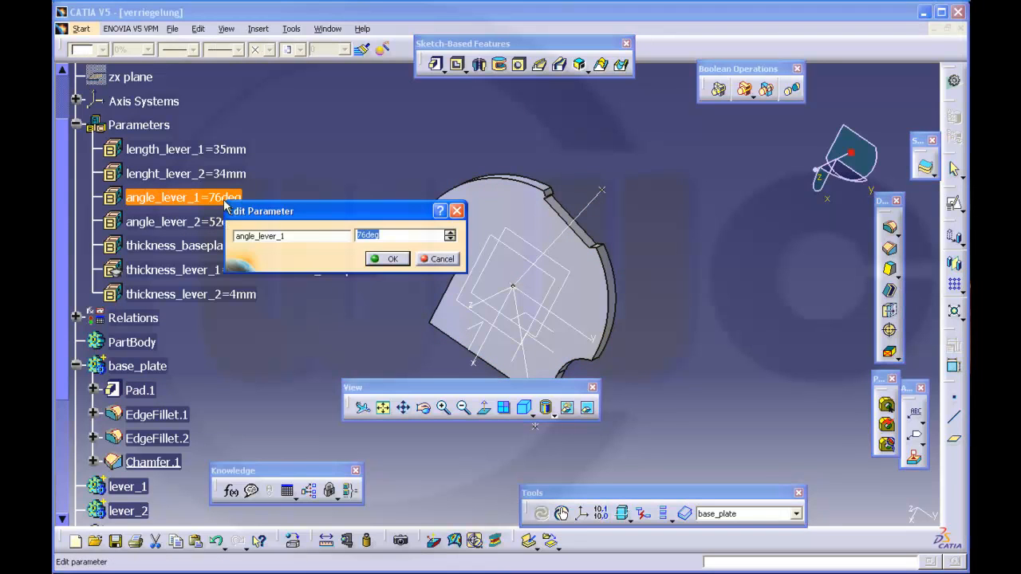
type("80")
key("Return")
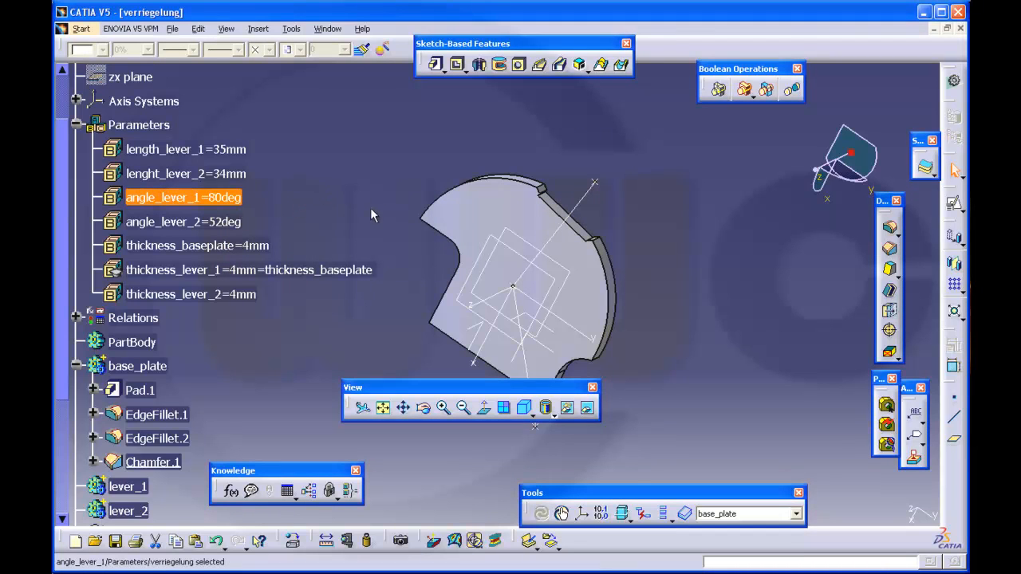
left_click(218, 543)
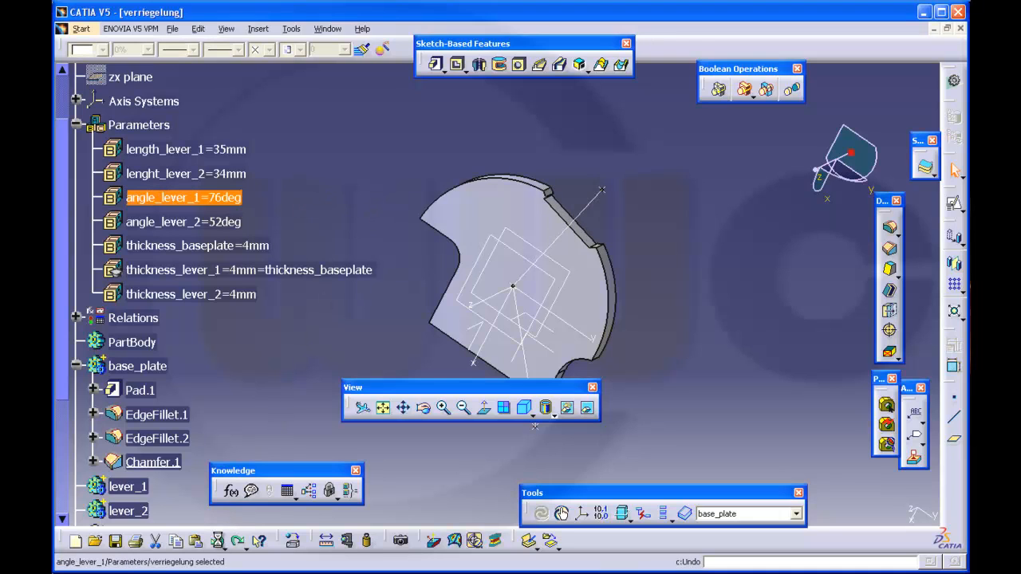
- Collapse the parameters list and start a positioned sketch in base_plate on the absolute axis system's xy plane
middle_click_drag(644, 221, 477, 284)
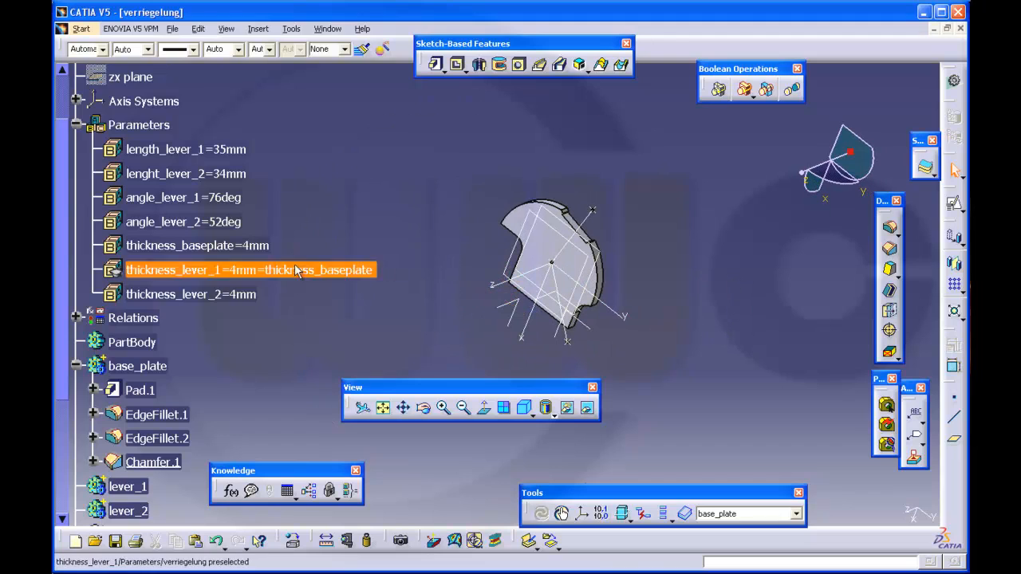
left_click(76, 125)
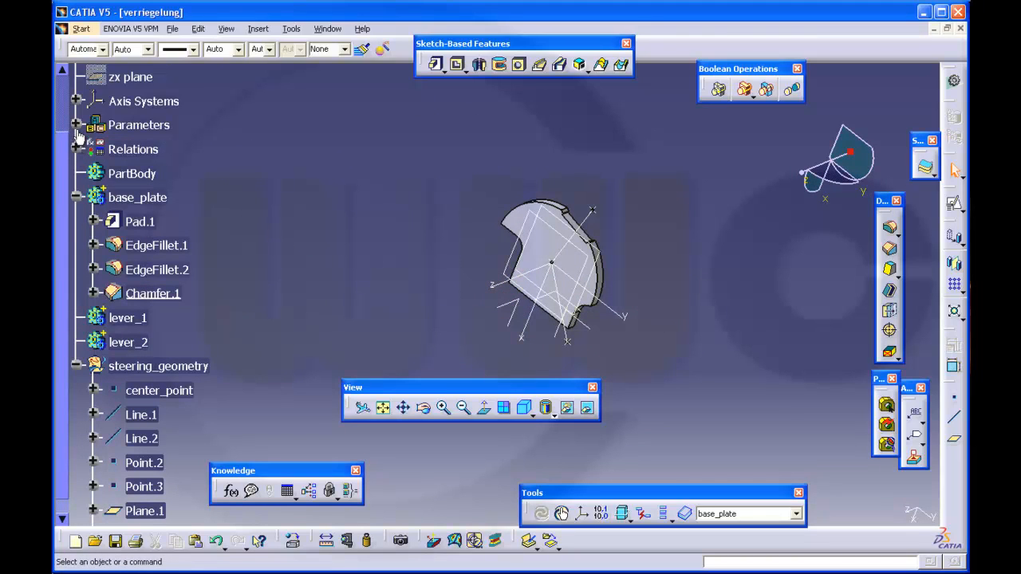
left_click(77, 125)
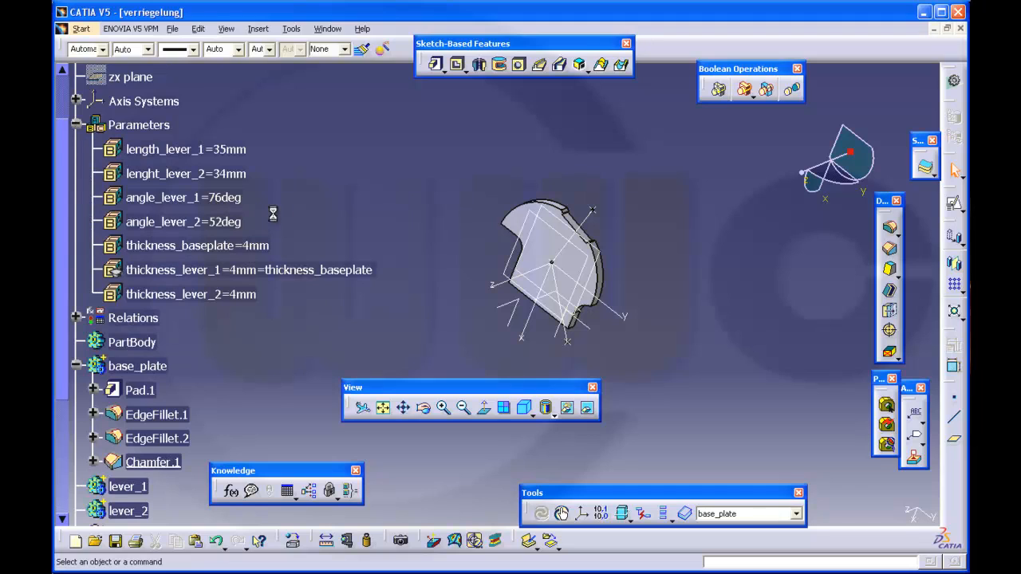
left_click(76, 126)
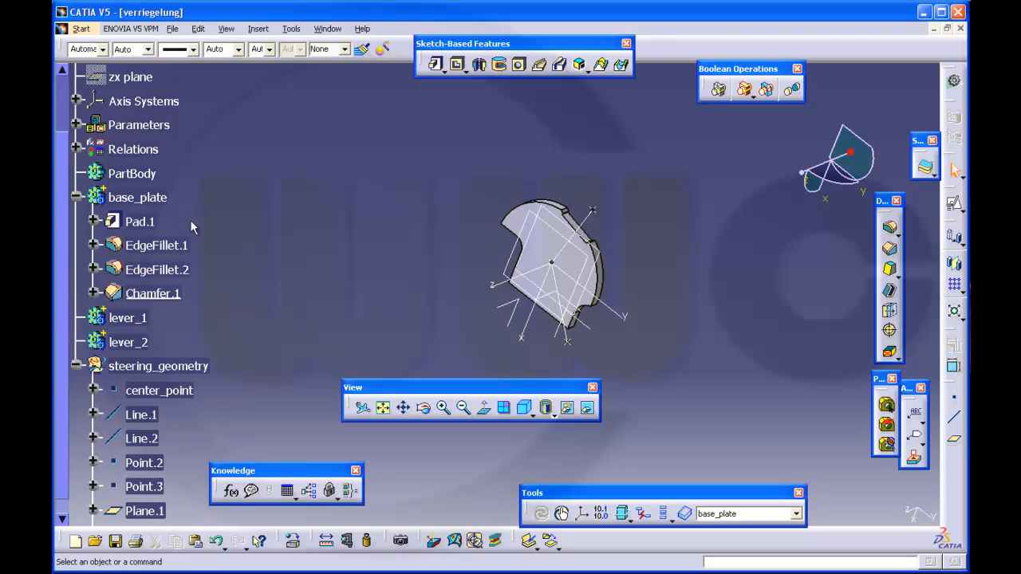
scroll(190, 220, "down", 1)
middle_click_drag(402, 256, 446, 258)
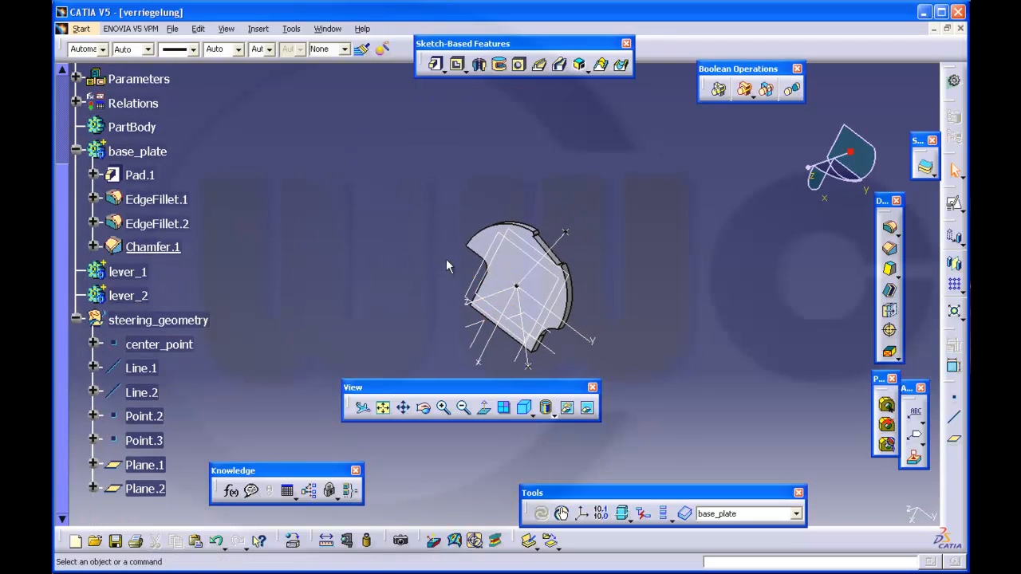
middle_click_drag(628, 313, 473, 240)
middle_click_drag(627, 281, 636, 241)
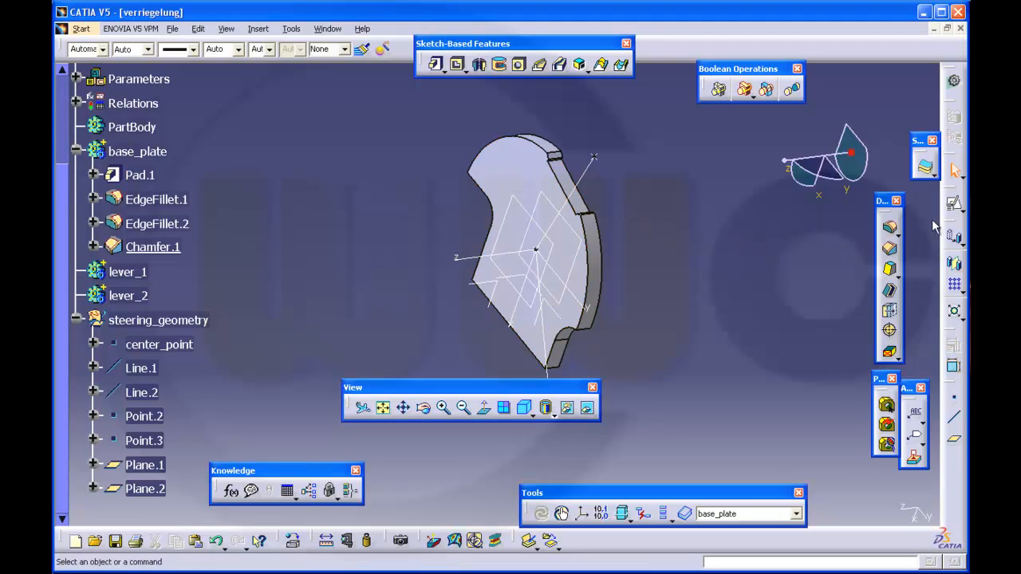
left_click(954, 205)
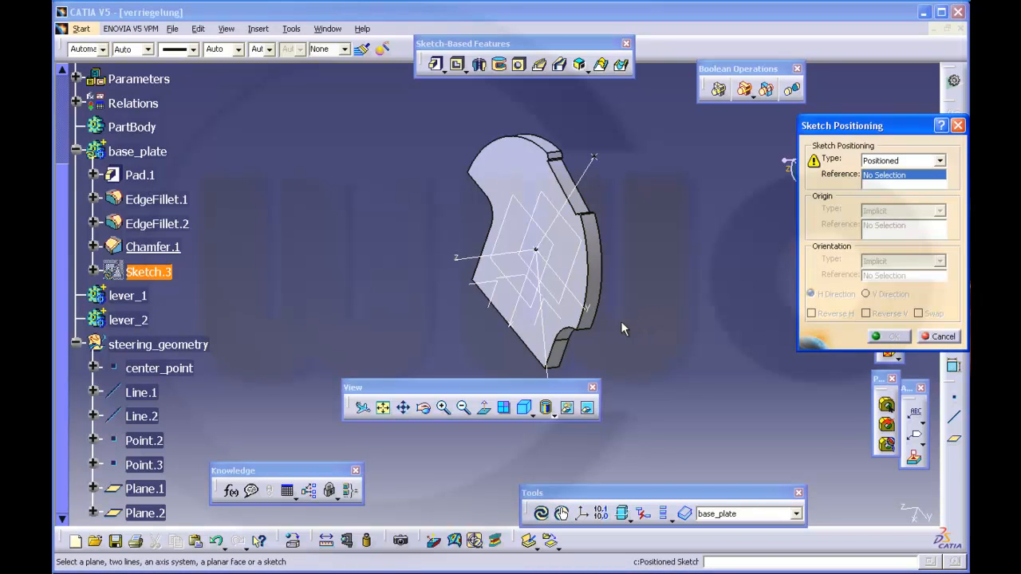
left_click(567, 324)
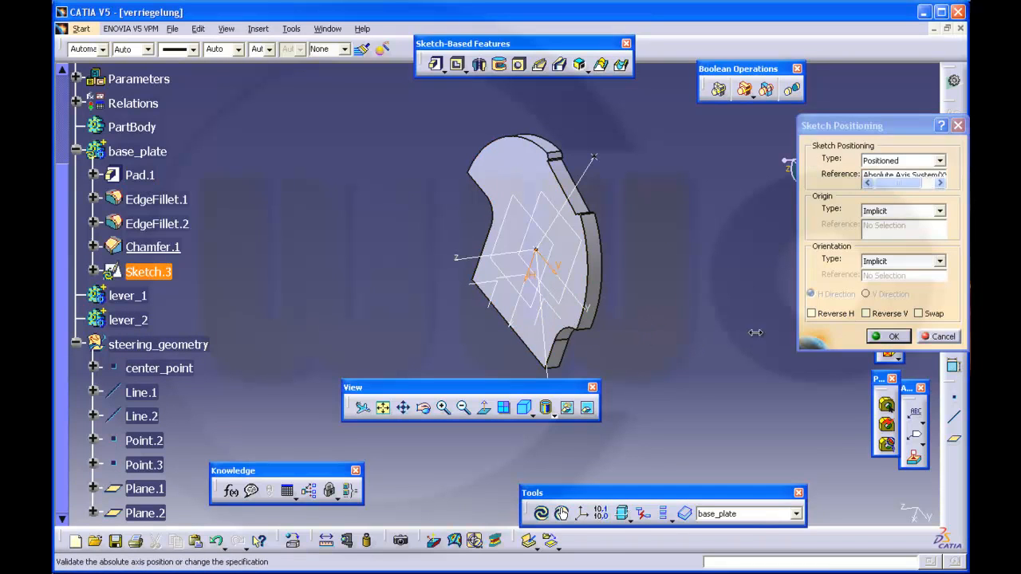
left_click(886, 337)
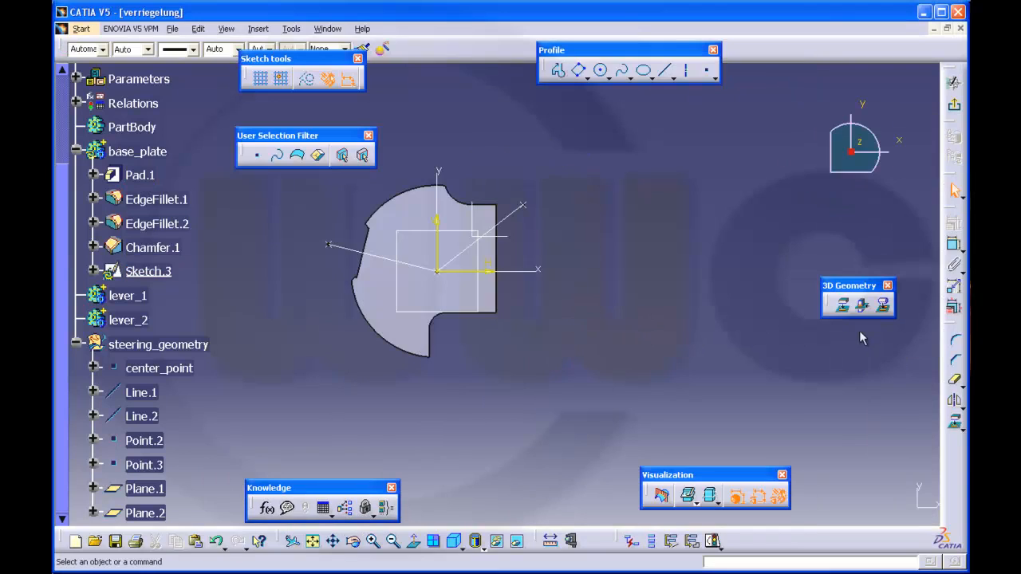
- Hide the origin, horizontal direction and vertical direction of the new sketch's absolute axis
left_click(94, 271)
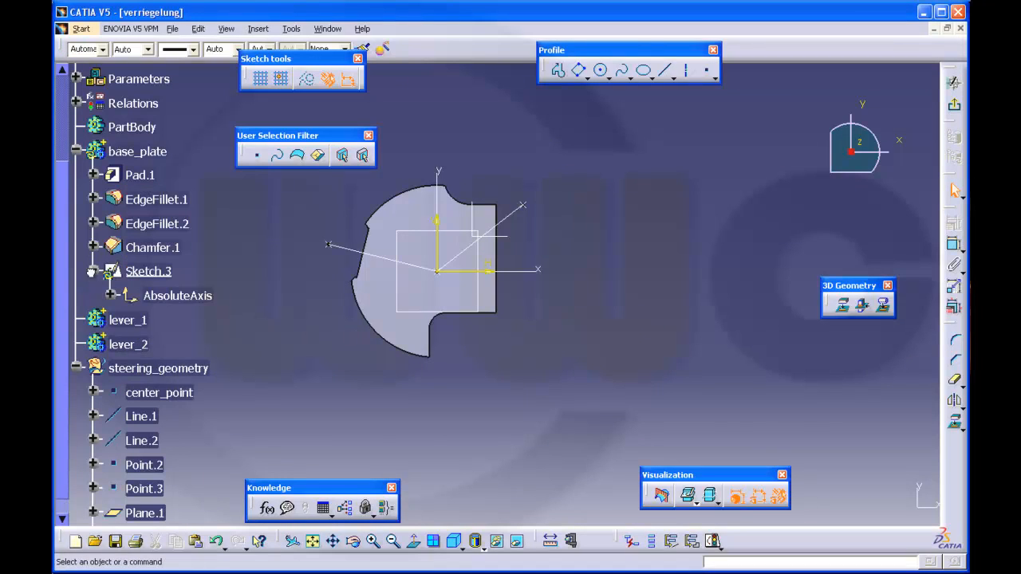
left_click(111, 296)
left_click(175, 320)
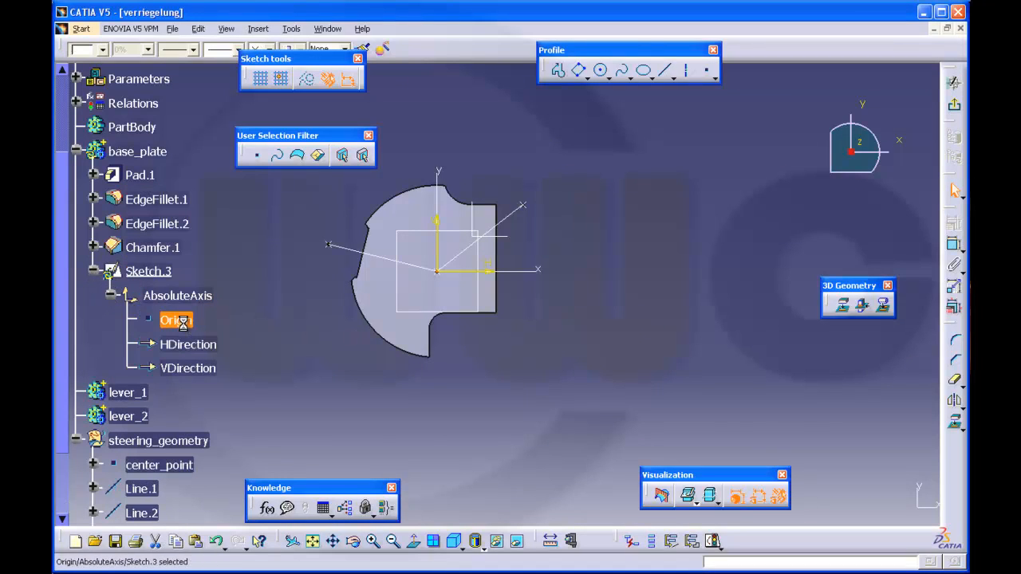
left_click(200, 369, "shift")
right_click(201, 376)
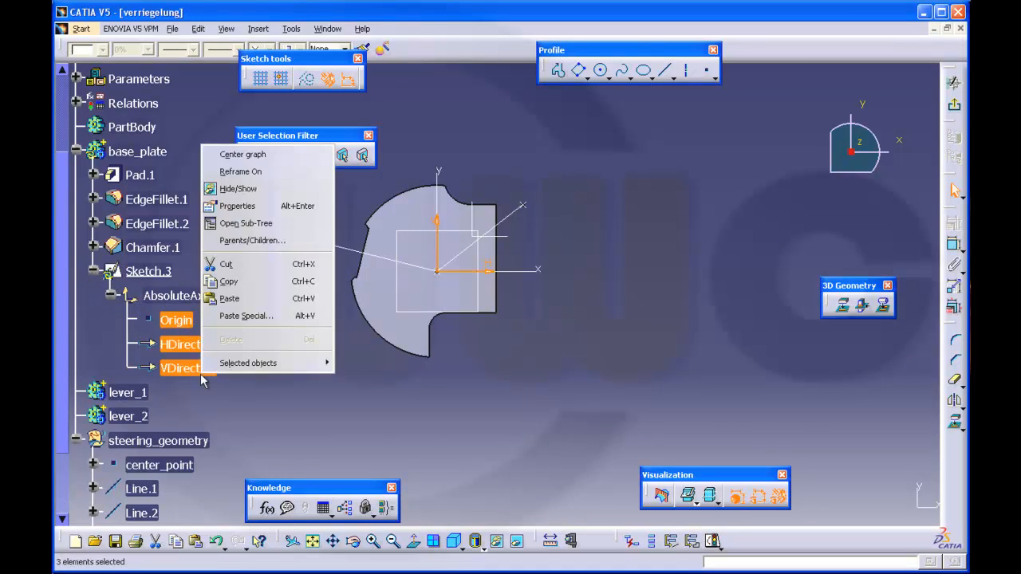
left_click(254, 189)
left_click(567, 348)
mouse_move(520, 326)
middle_mouse_down()
mouse_move(567, 349)
mouse_move(567, 312)
mouse_move(671, 310)
middle_mouse_up()
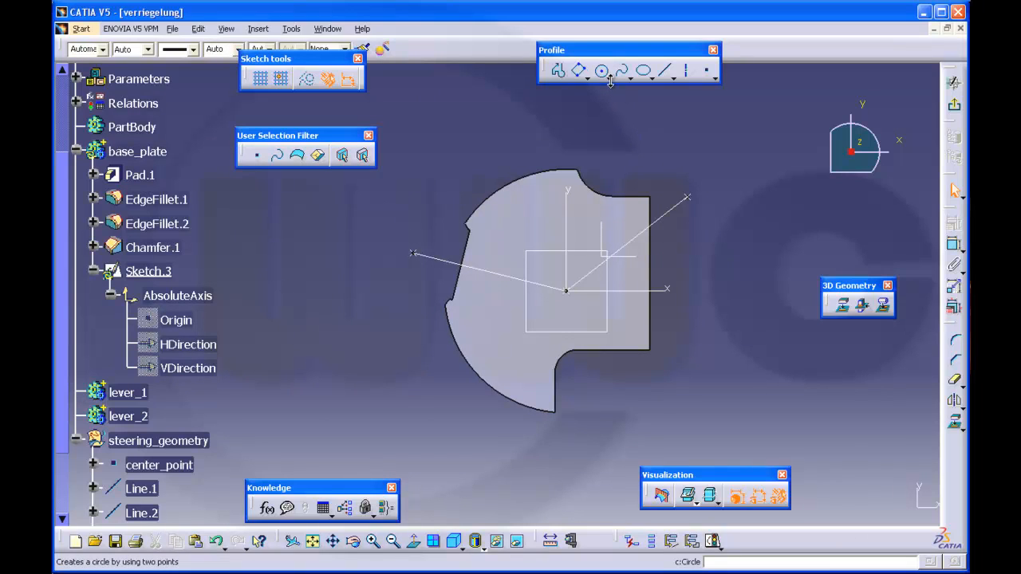
- Sketch a cylindrical elongated hole between the notch and the upper fillet, with about 16 mm centreline radius and 3.3 mm end radius
left_click(585, 76)
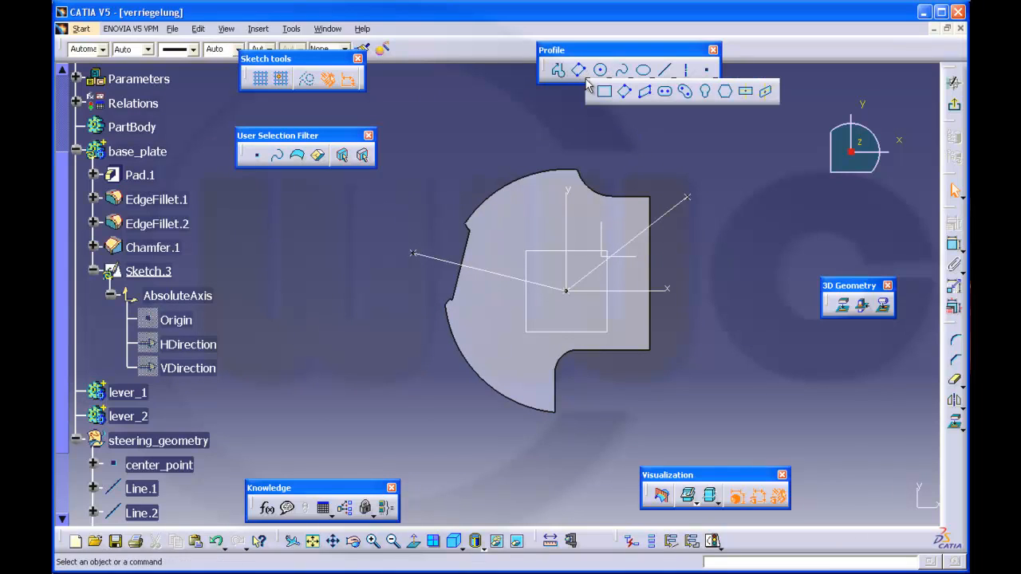
left_click(687, 94)
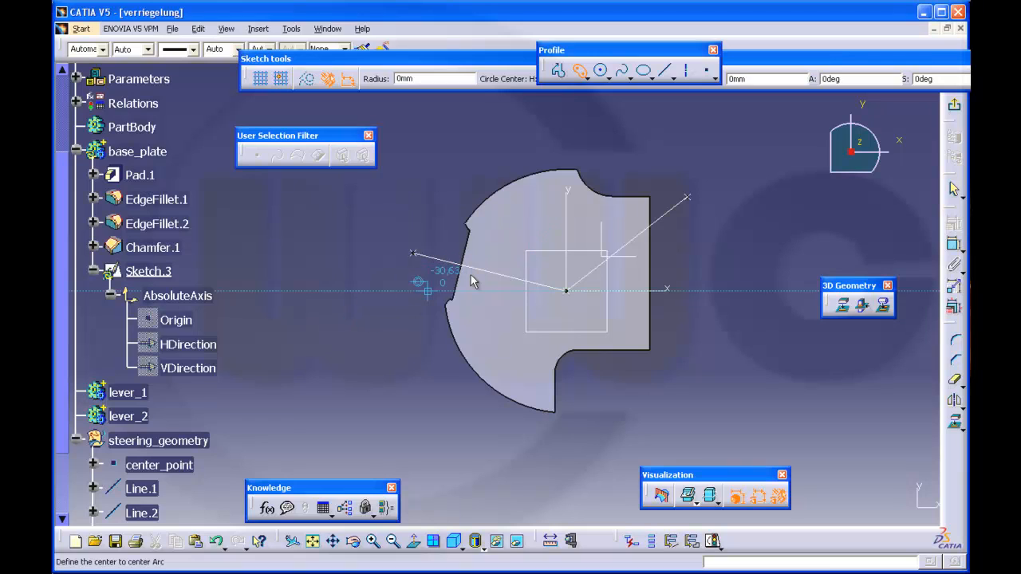
left_click(566, 288)
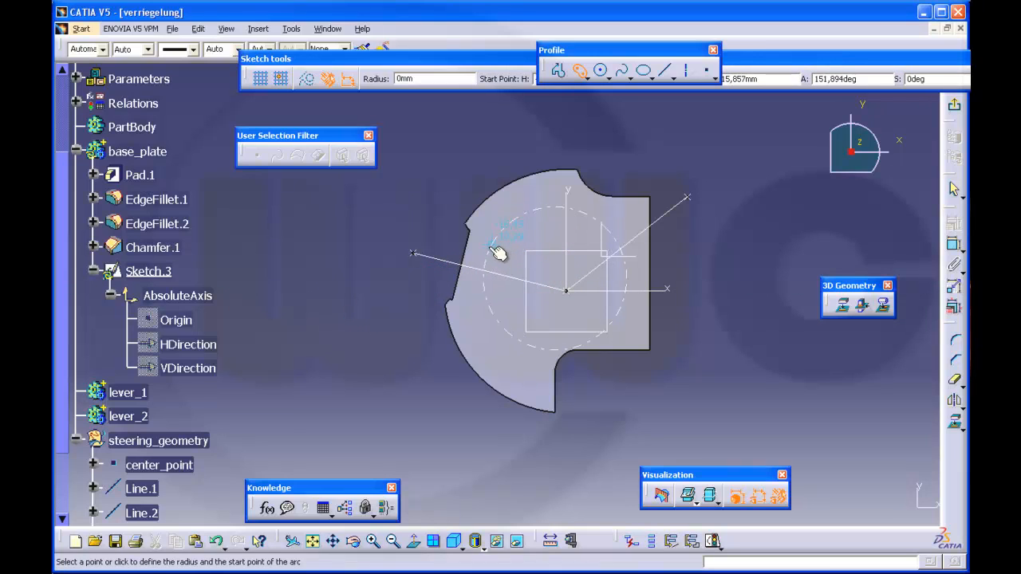
left_click(491, 247)
left_click(549, 209)
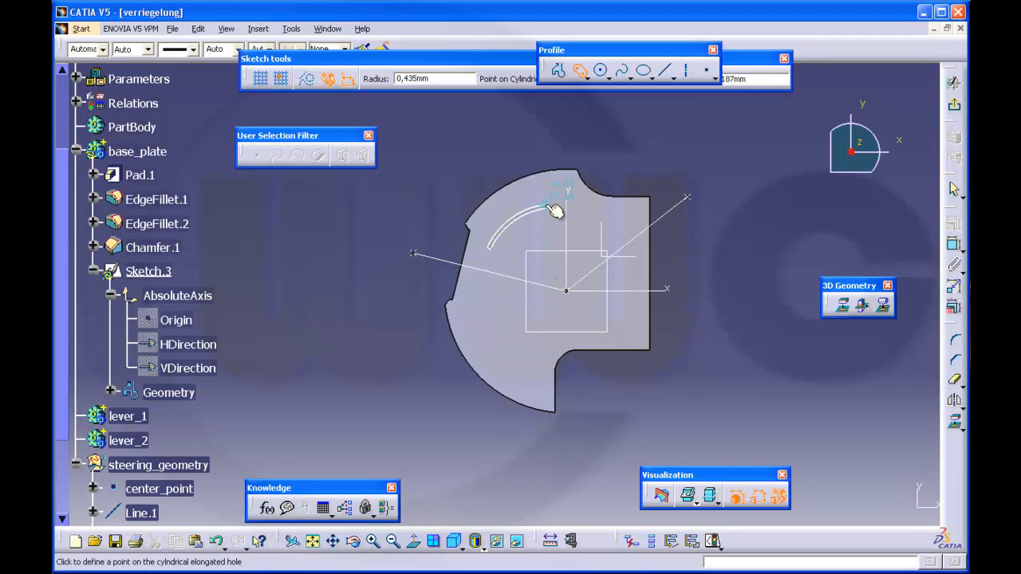
left_click(560, 209)
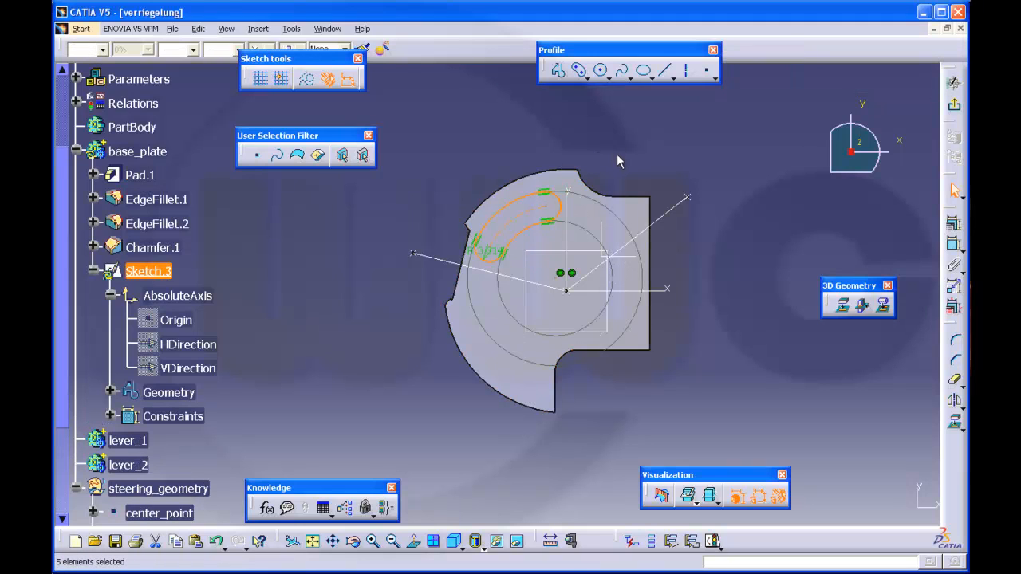
left_click(722, 273)
- Constrain the centre of the curved slot's arcs to be coincident with center_point of the steering geometry
middle_click_drag(721, 274, 729, 247)
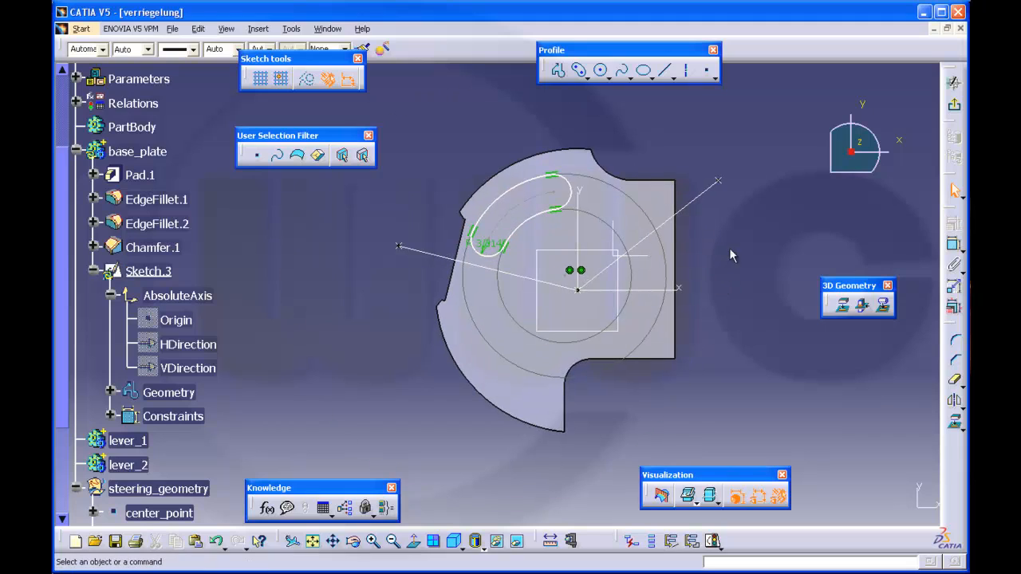
left_click(955, 245)
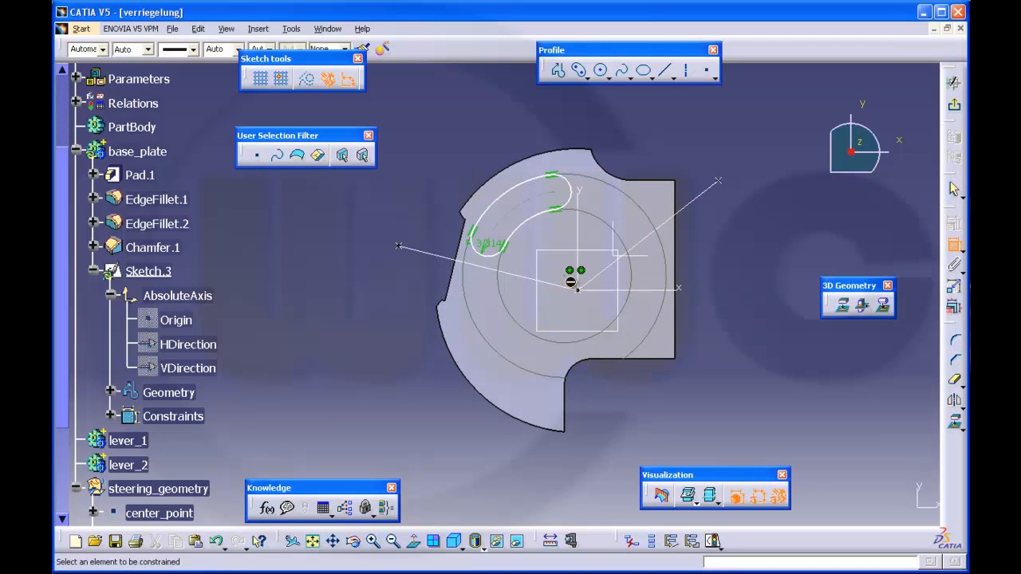
left_click(572, 283)
scroll(300, 321, "down", 3)
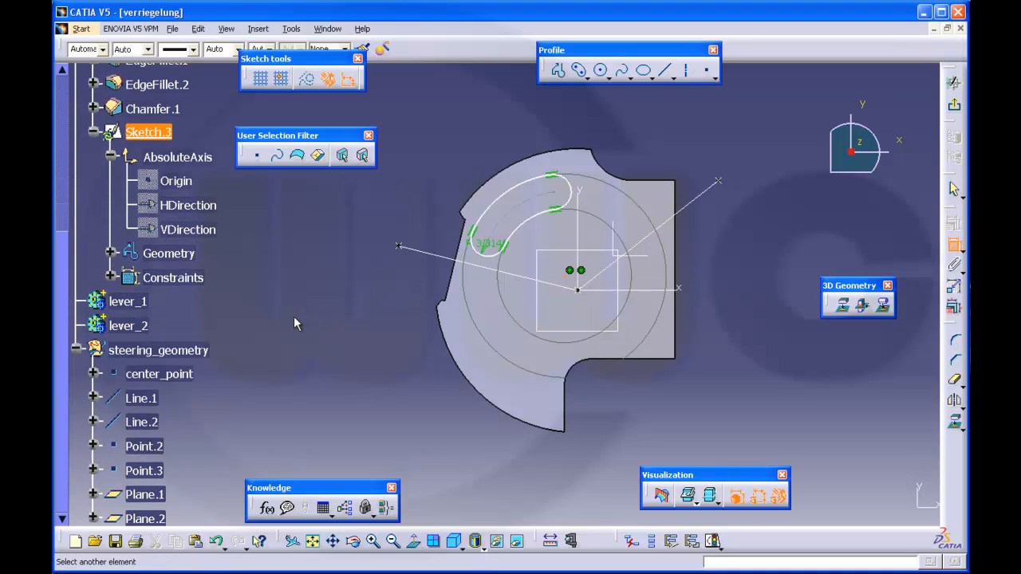
left_click(160, 374)
right_click(292, 329)
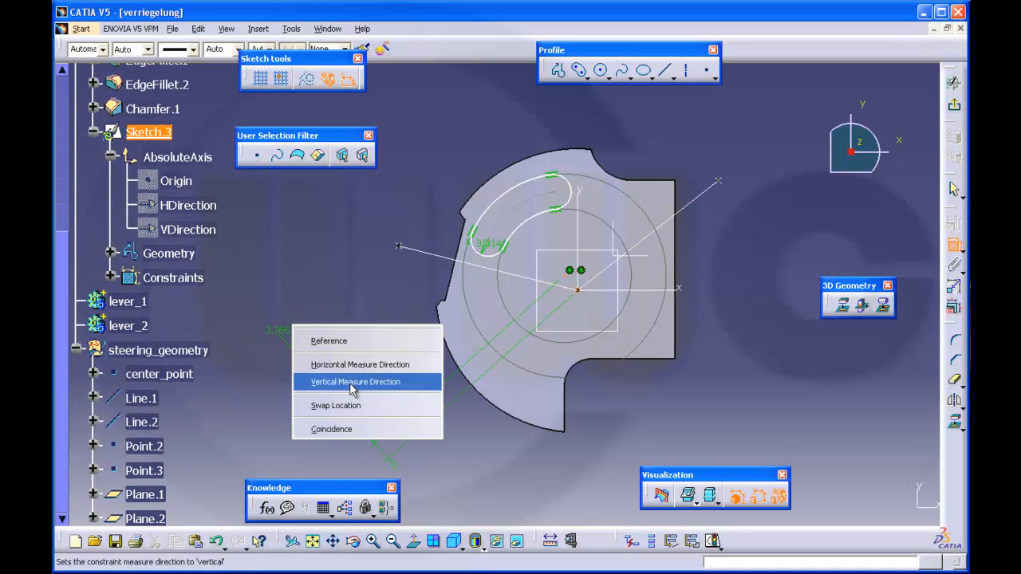
left_click(351, 430)
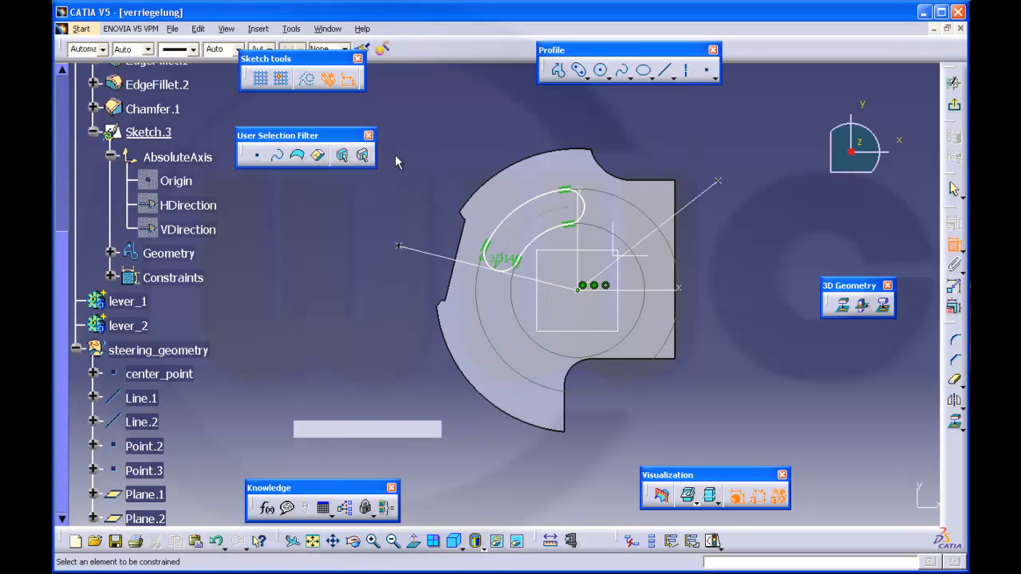
- Dimension the curved slot's centreline arc and set its radius to 20 mm
left_click(530, 224)
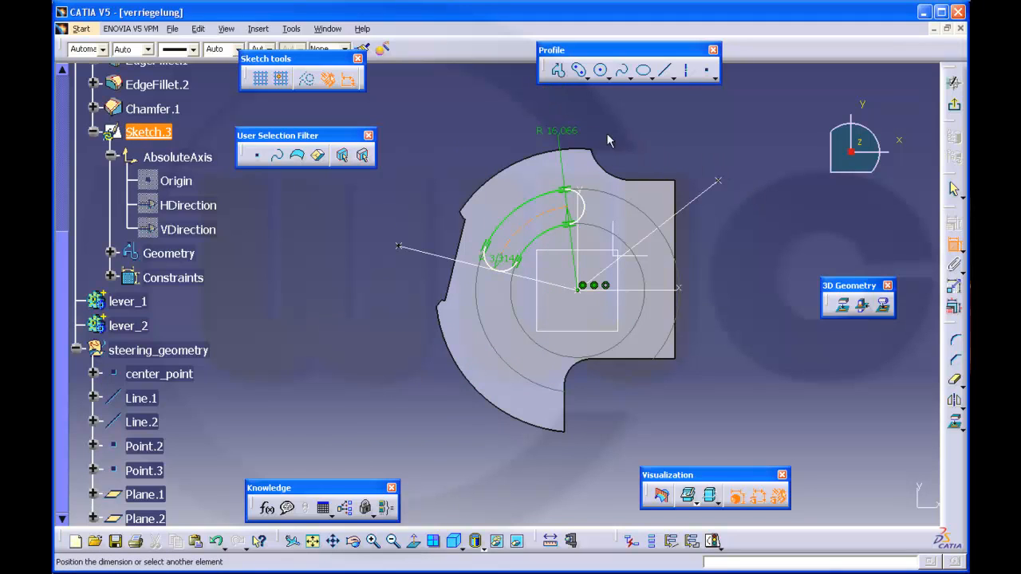
left_click(496, 132)
double_click(491, 124)
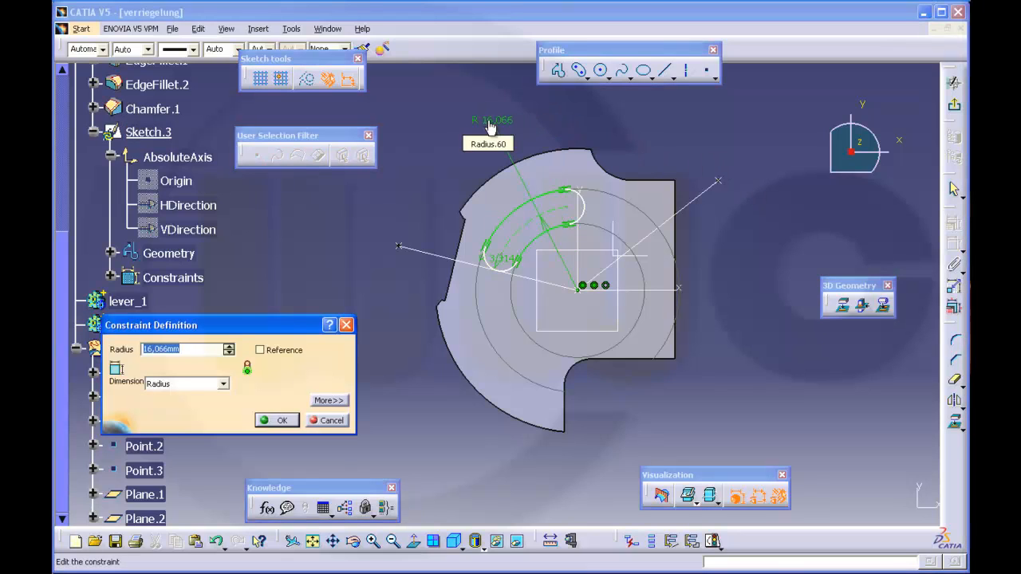
type("20")
key("Return")
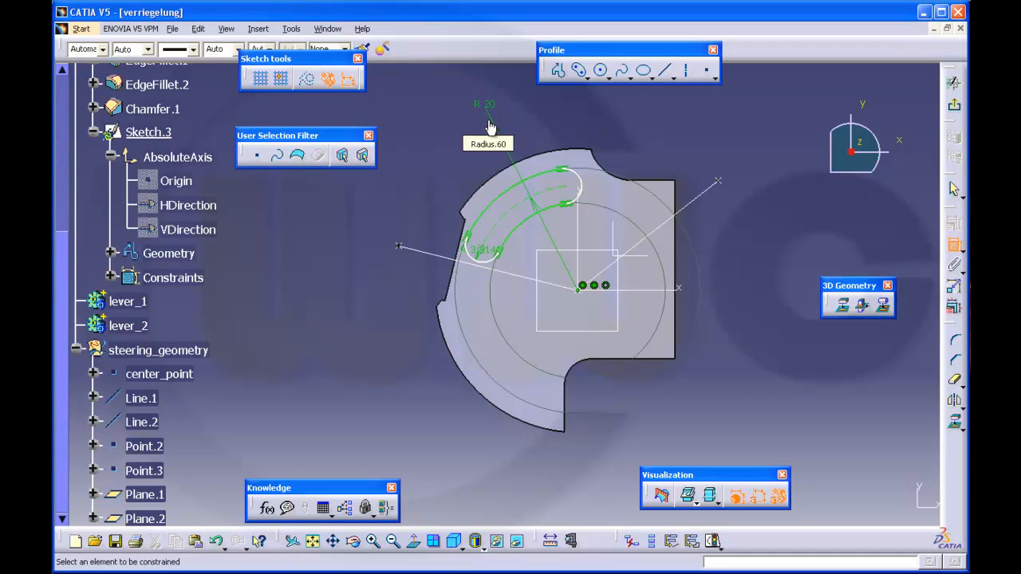
- Set the end radius of the curved slot to 3 mm
double_click(487, 257)
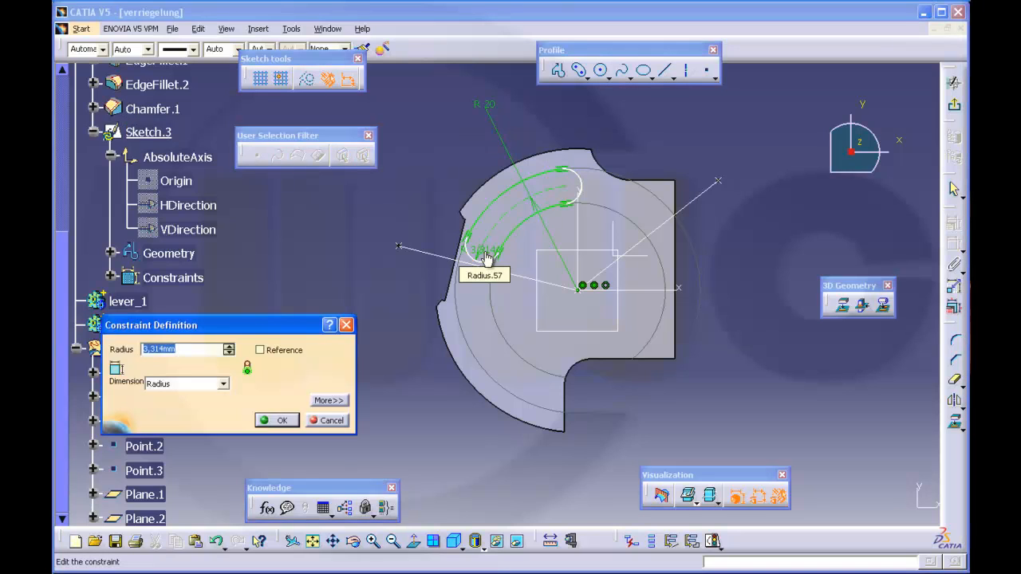
type("3")
key("Return")
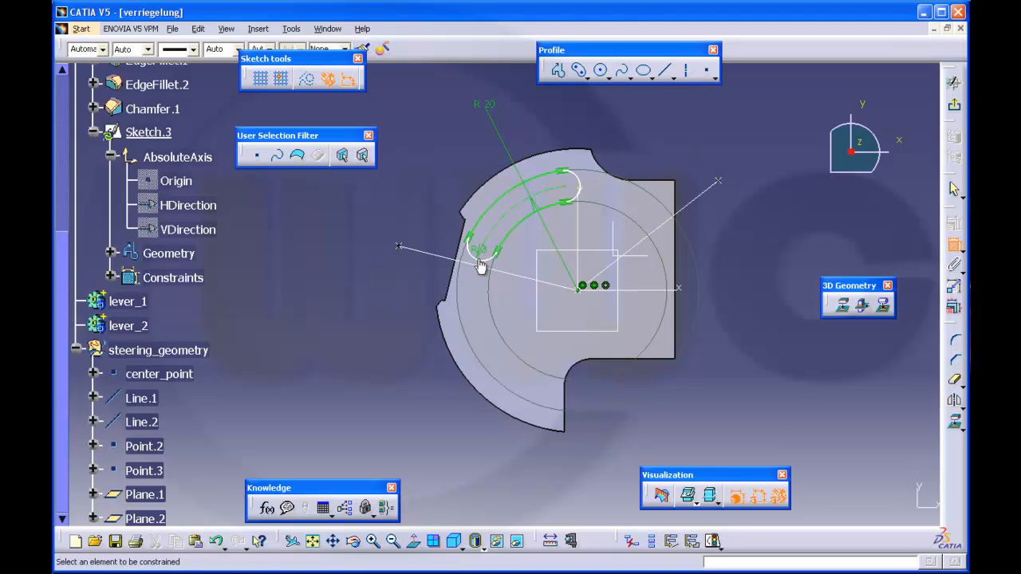
- Dimension the offset from the centre of the slot's lower end to the steering line running to the left, and set it to 12 mm
left_click(485, 249)
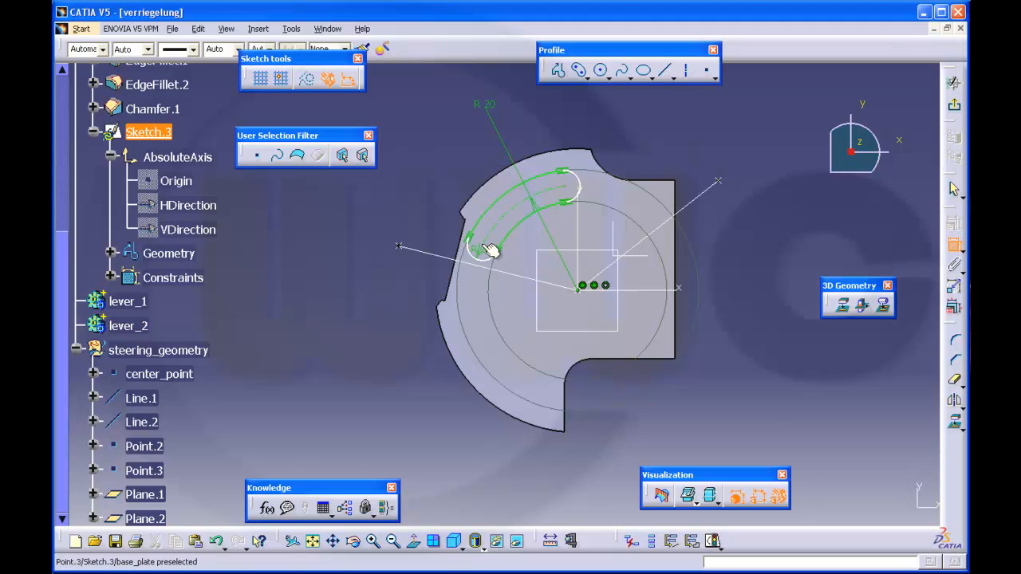
left_click(458, 264)
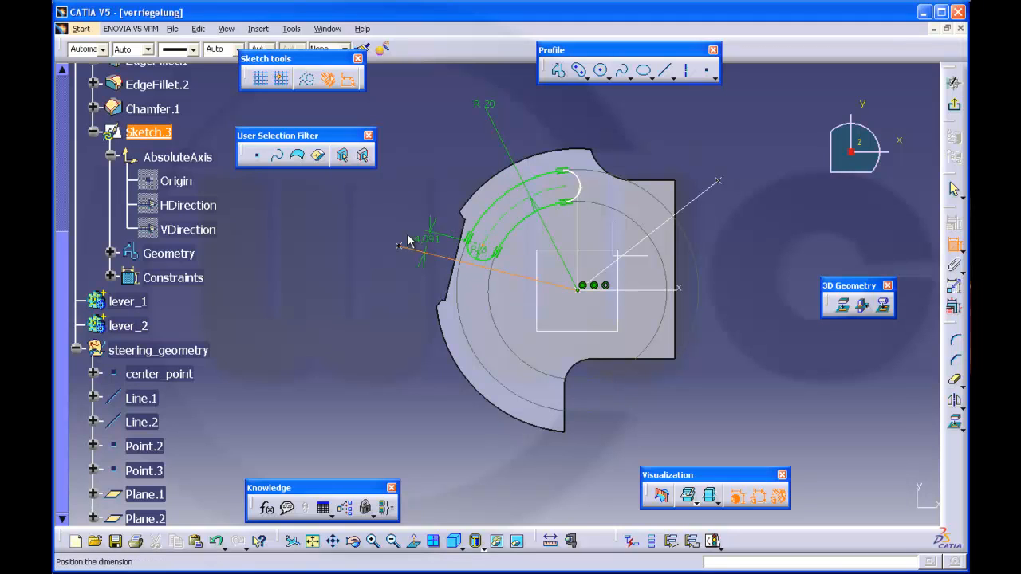
left_click(351, 221)
double_click(348, 226)
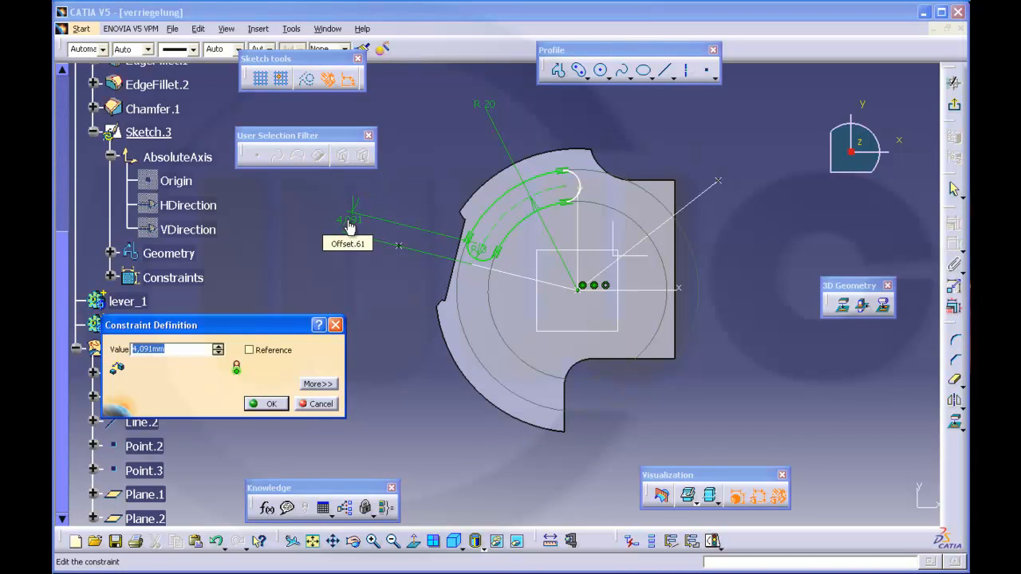
type("12")
key("Return")
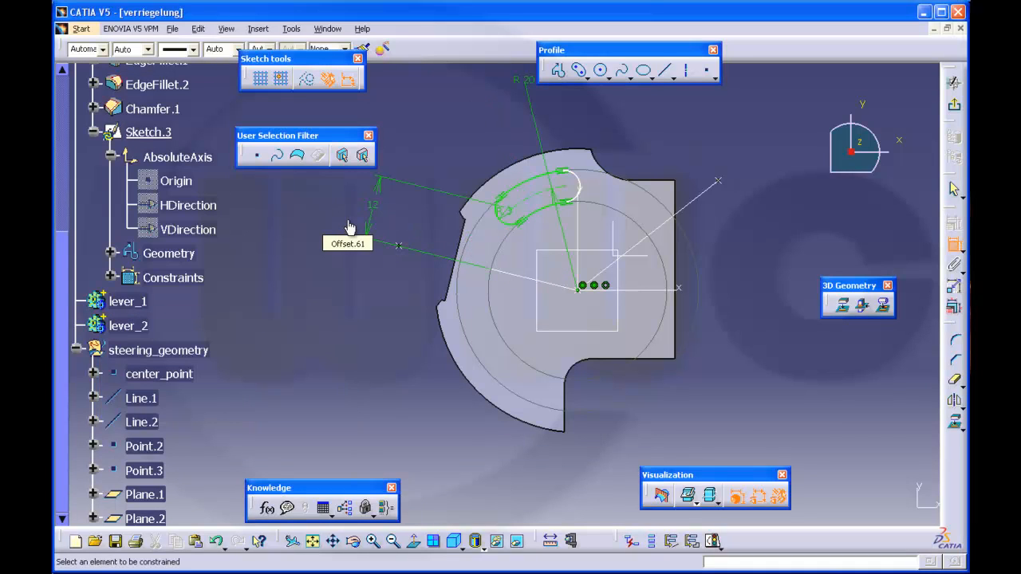
- Constrain the slot's right end centre to 5 mm horizontally from the vertical axis and leave the sketch
left_click(586, 211)
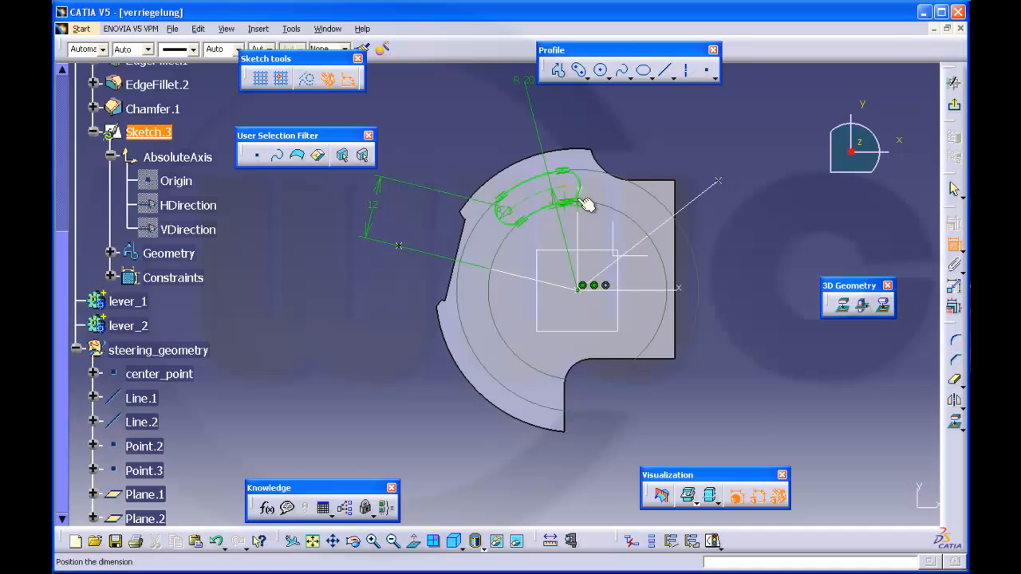
left_click(577, 116)
double_click(578, 116)
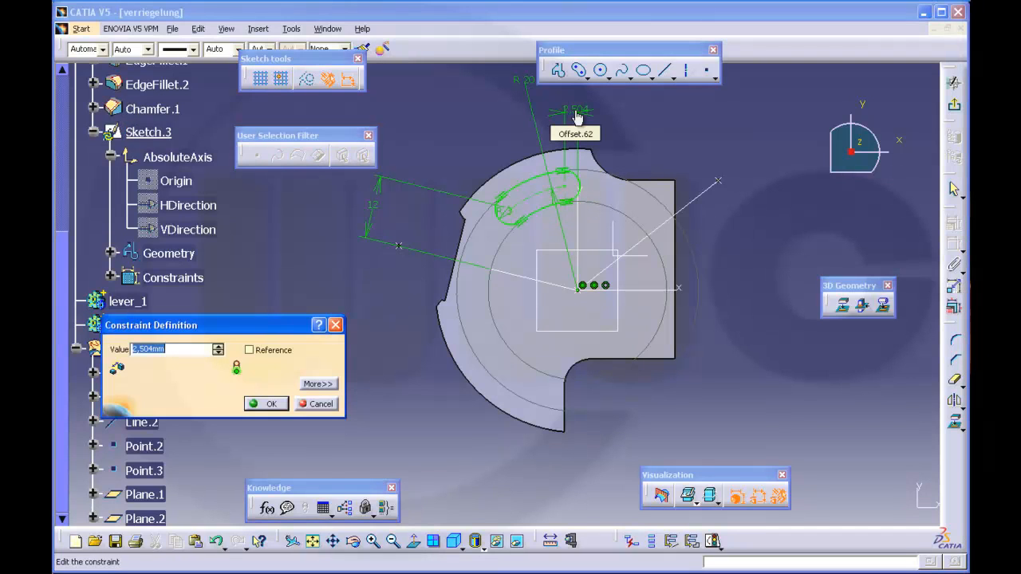
type("5")
key("Return")
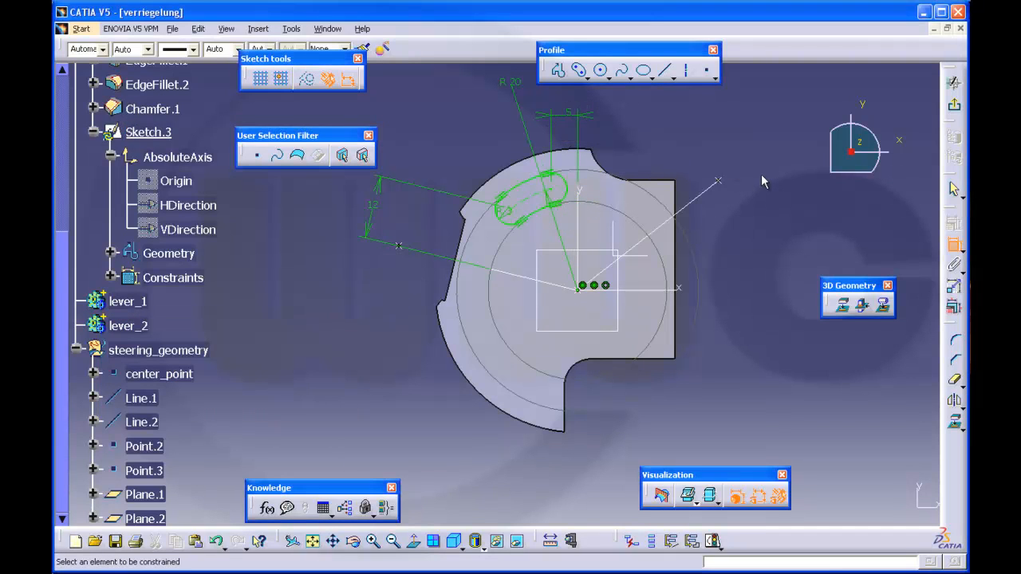
left_click(955, 109)
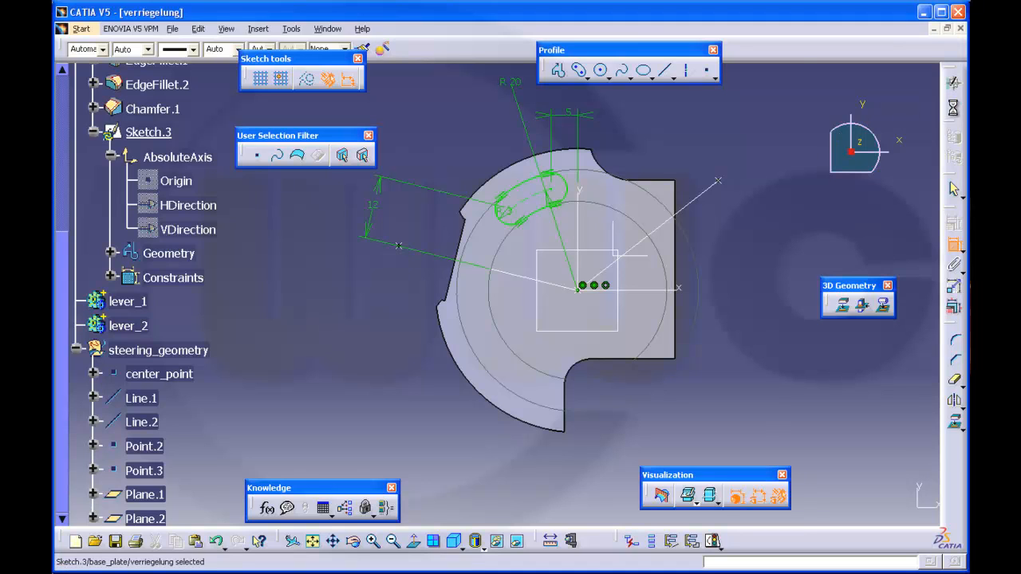
- Cut the slot through the base plate with a Pocket of Sketch.3, limited up to Plane.1, in the reversed direction
mouse_move(715, 241)
middle_mouse_down()
mouse_move(641, 262)
mouse_move(691, 189)
mouse_move(647, 236)
mouse_move(552, 250)
middle_mouse_up()
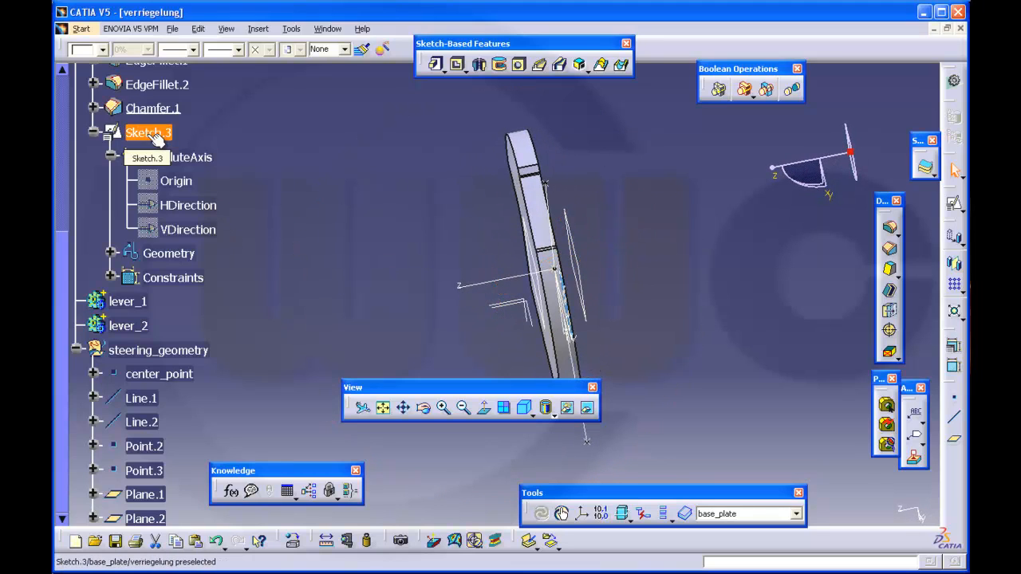
key("ctrl+z")
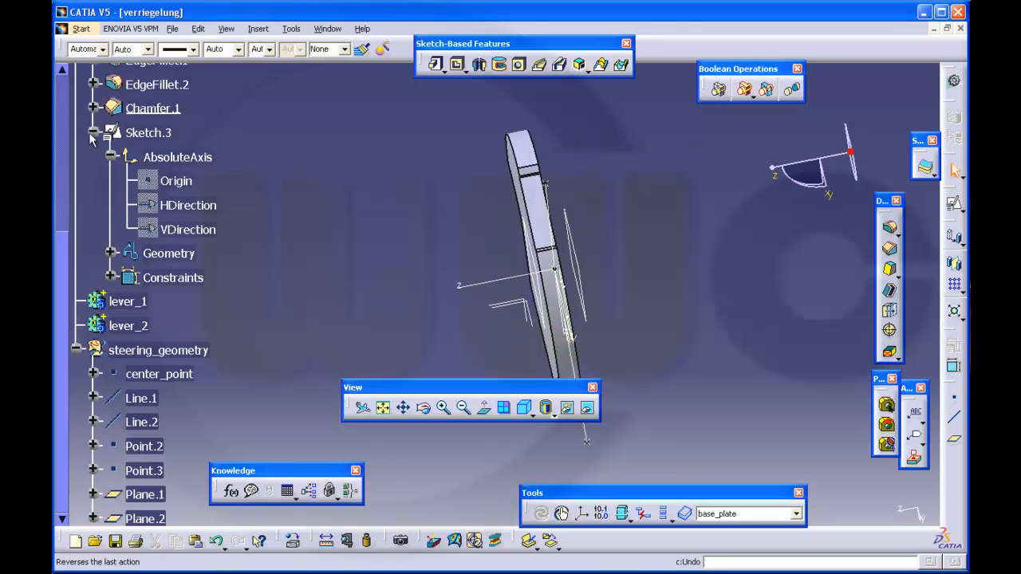
left_click(459, 66)
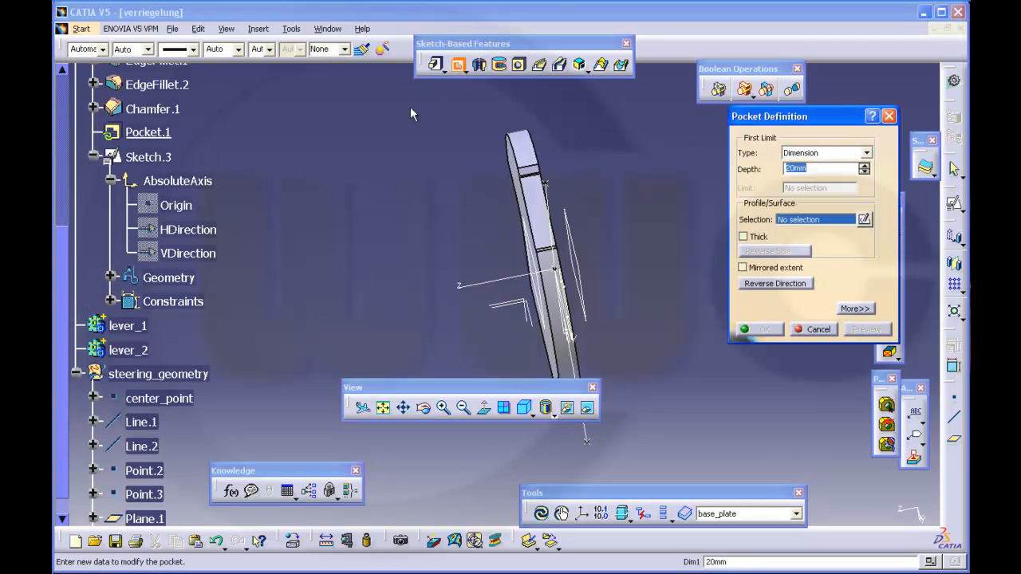
left_click(172, 162)
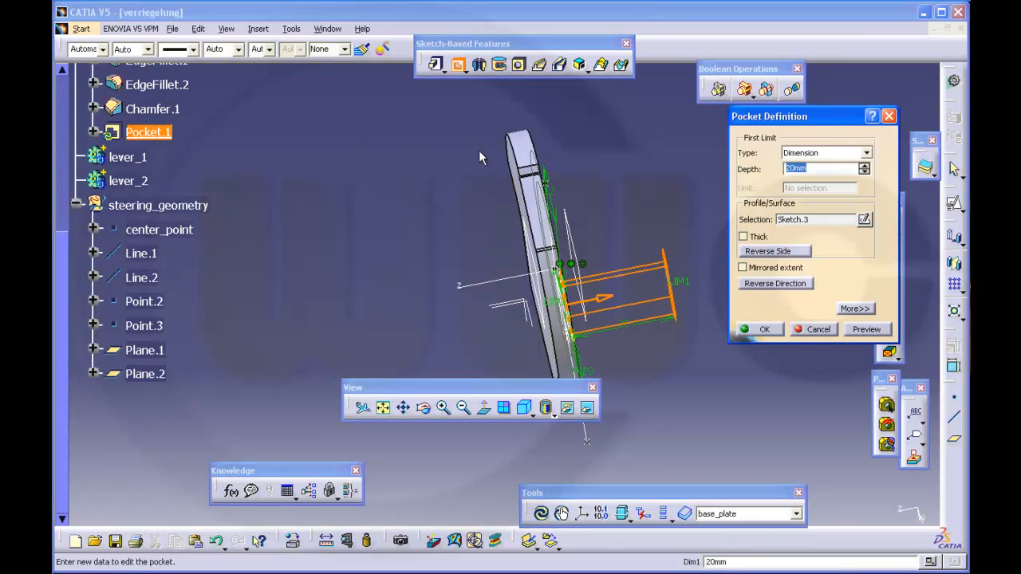
left_click(867, 152)
left_click(811, 194)
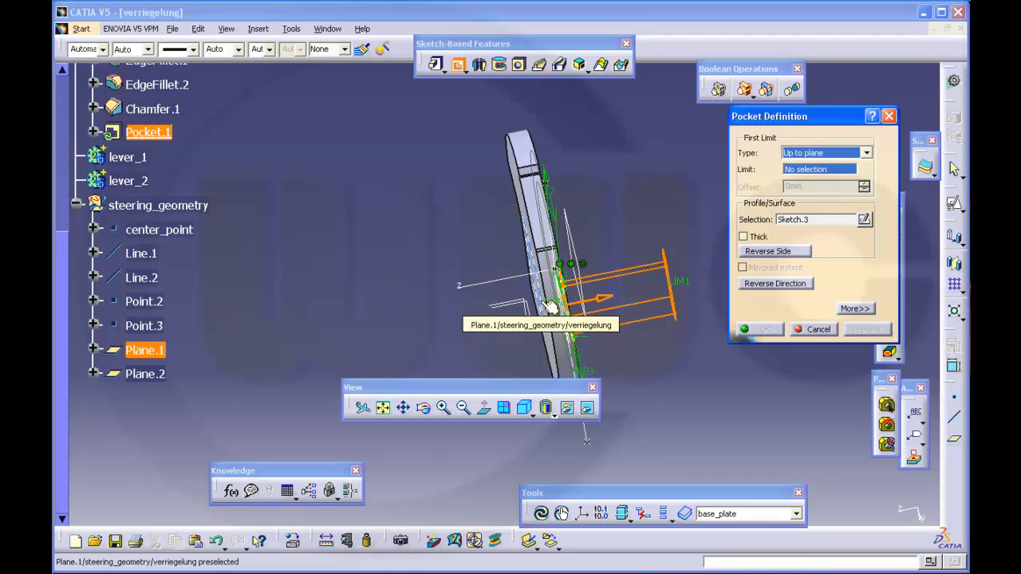
left_click(550, 306)
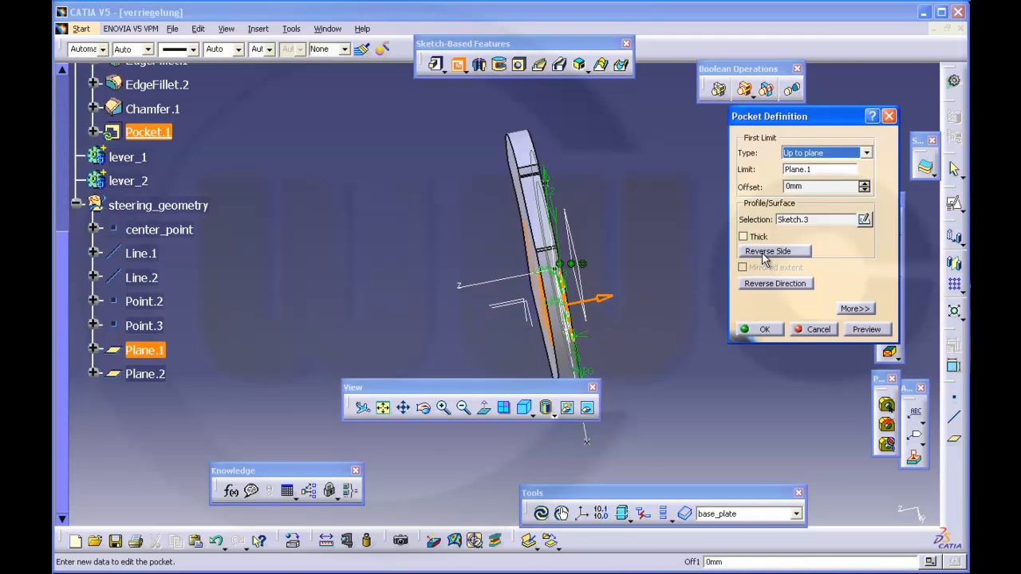
left_click(762, 284)
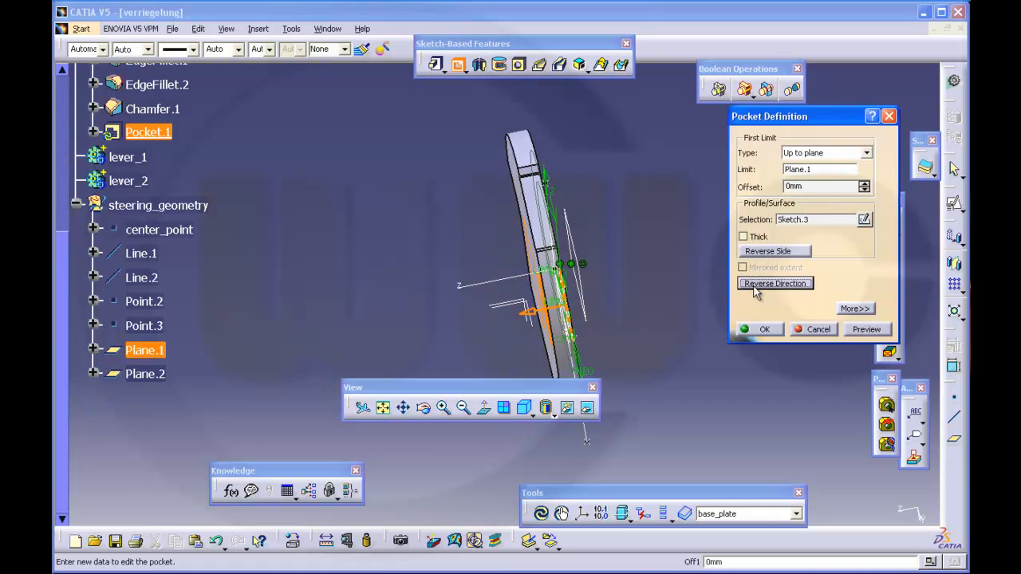
left_click(762, 330)
- Create a positioned sketch on the absolute axis system's xy plane with implicit origin and orientation
middle_click_drag(481, 281, 661, 241)
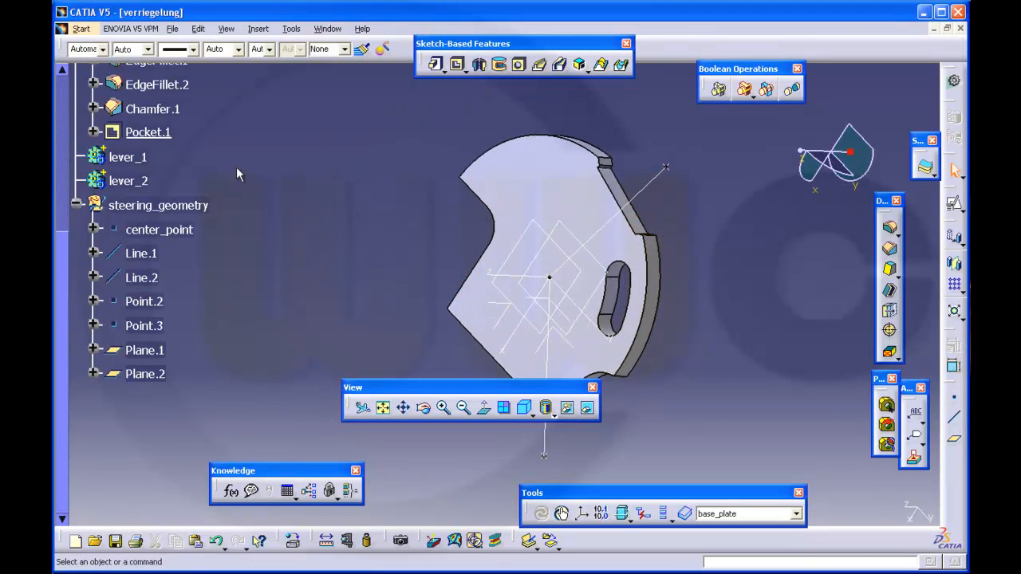
scroll(128, 160, "up", 4)
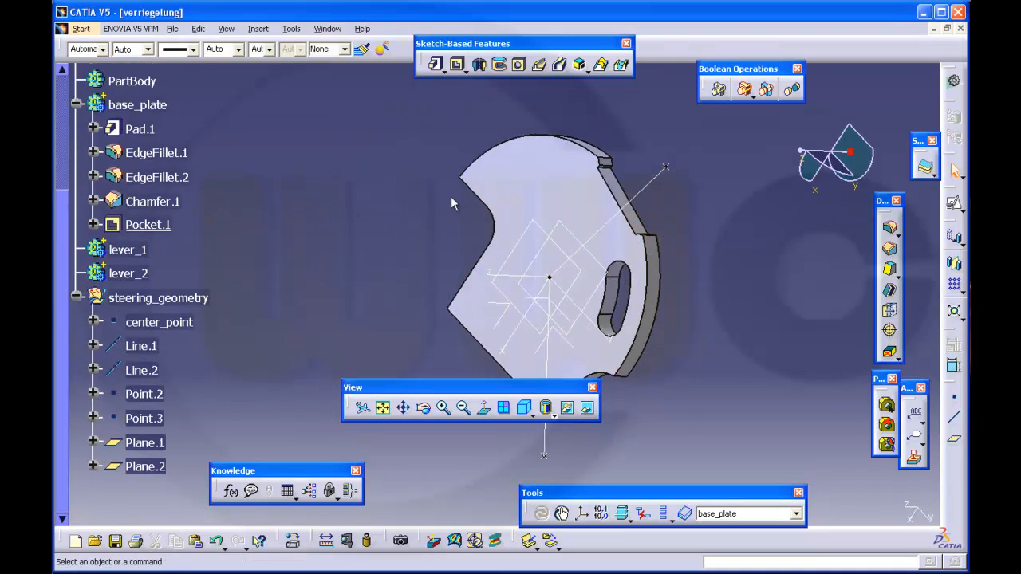
left_click(954, 205)
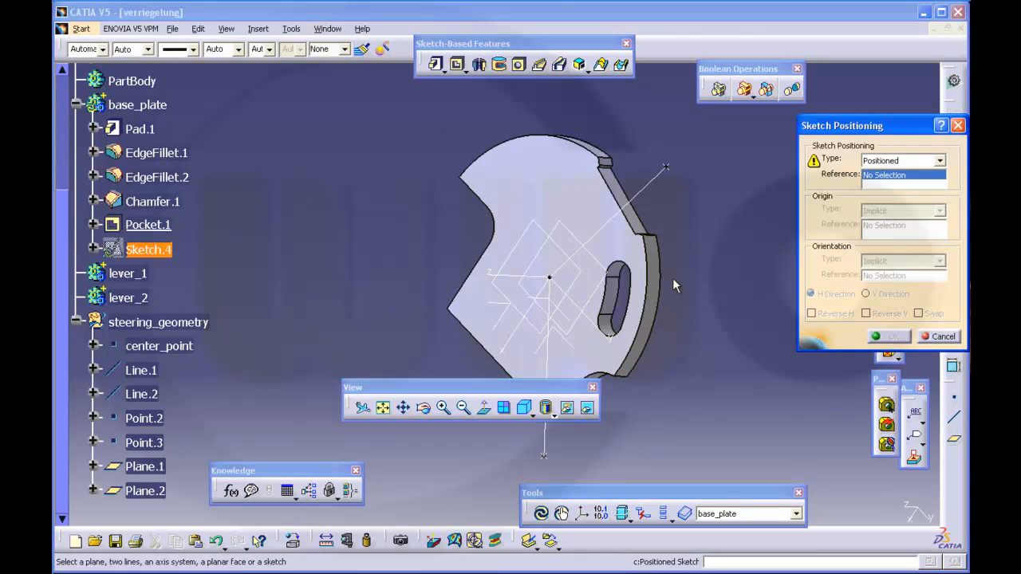
left_click(575, 347)
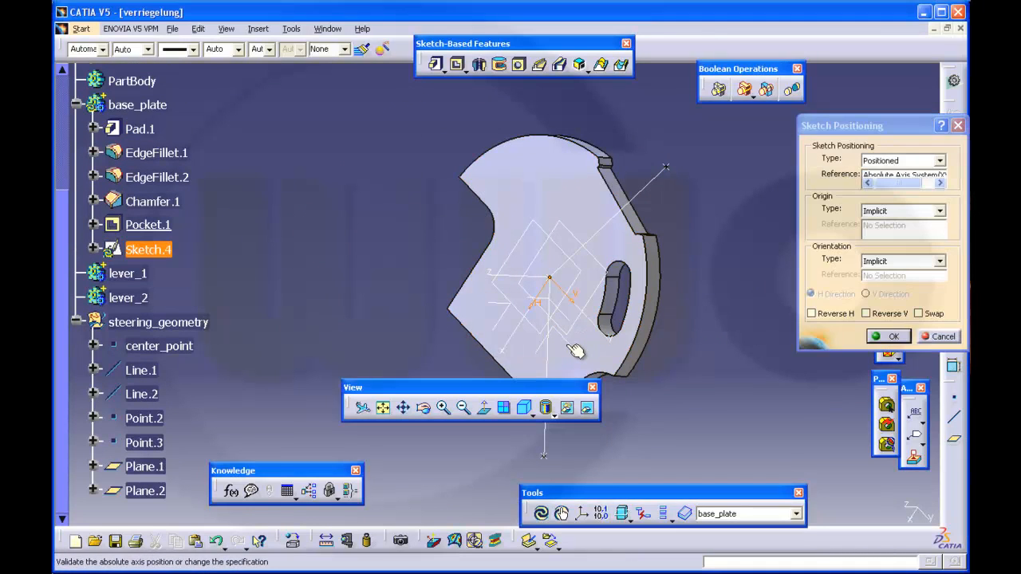
left_click(888, 335)
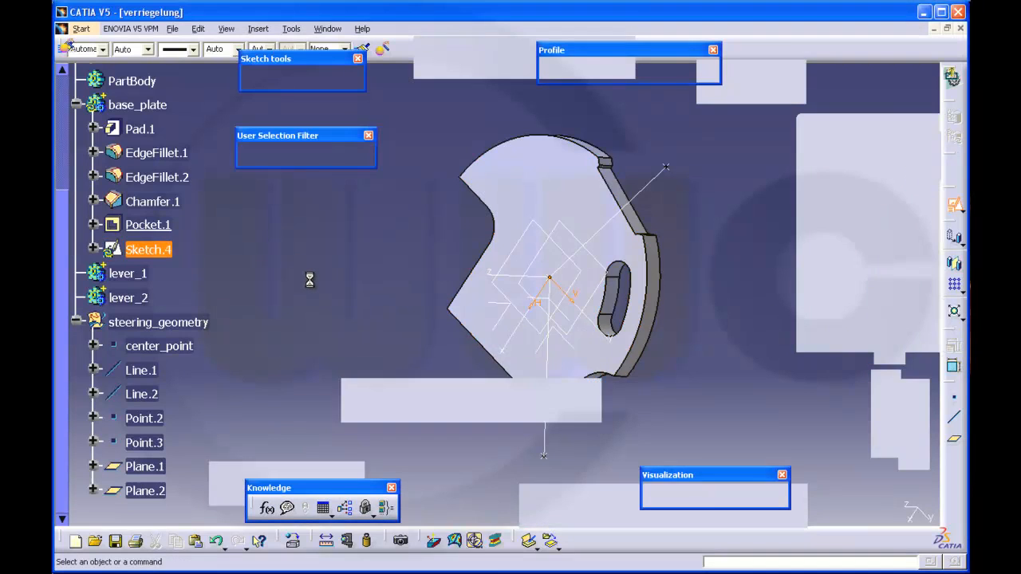
- Hide the origin, HDirection and VDirection of the new sketch's absolute axis
left_click(93, 249)
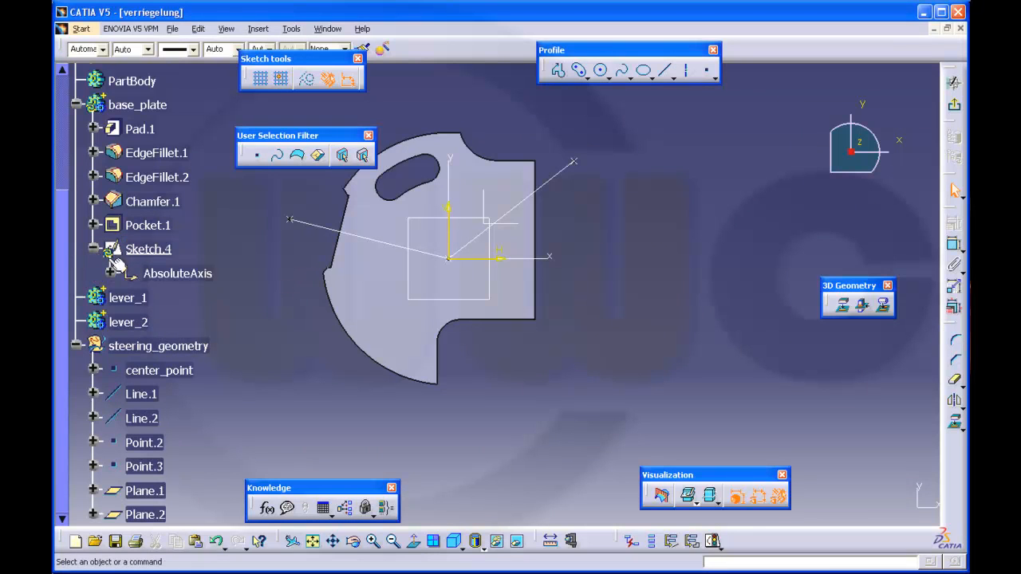
left_click(111, 273)
left_click(175, 297)
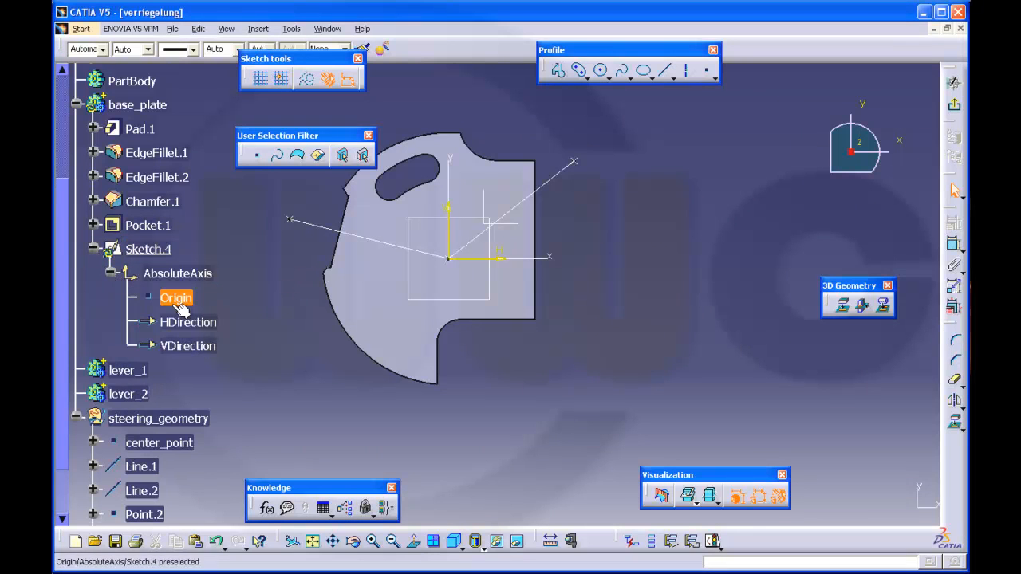
left_click(207, 351, "shift")
right_click(207, 351)
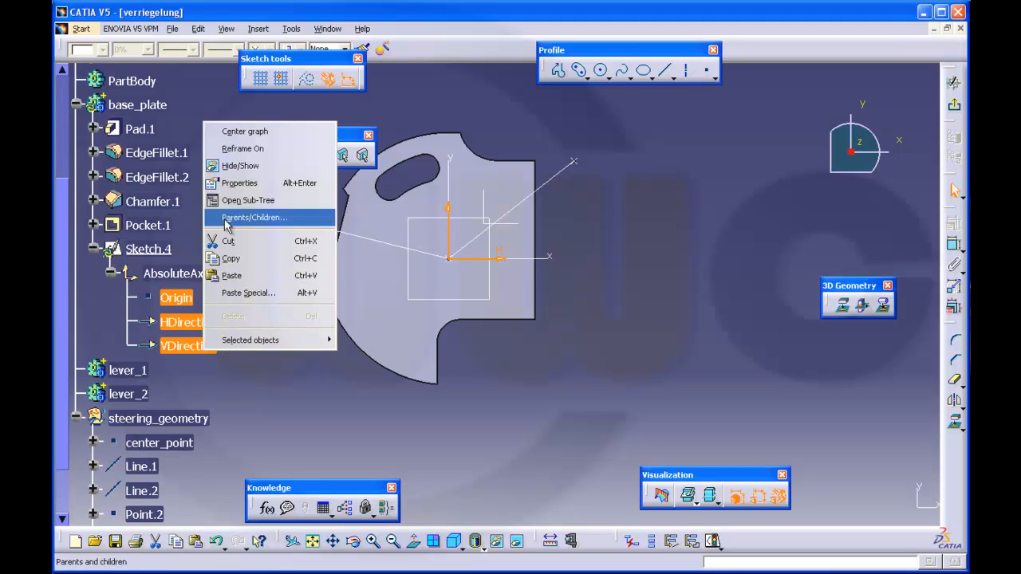
left_click(226, 169)
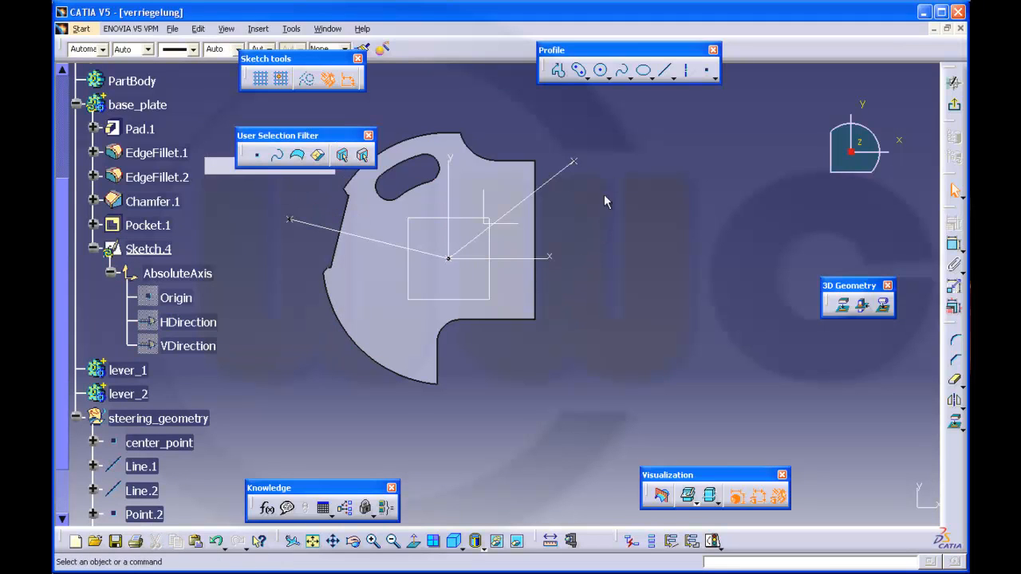
- Sketch a cylindrical elongated hole in the plate's lower-left area, with its arc centre just below the plate's centre point
left_click(580, 73)
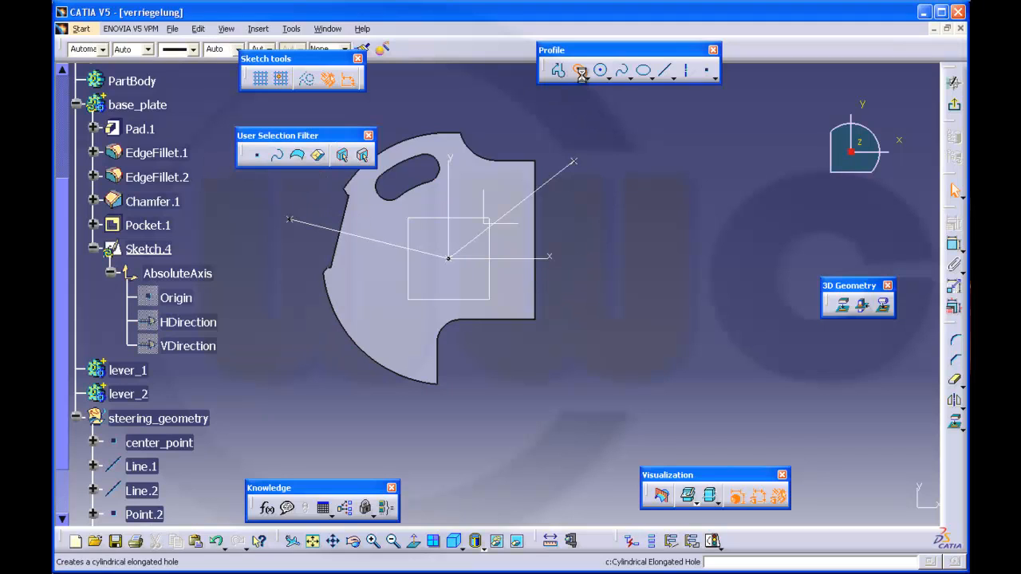
left_click(452, 279)
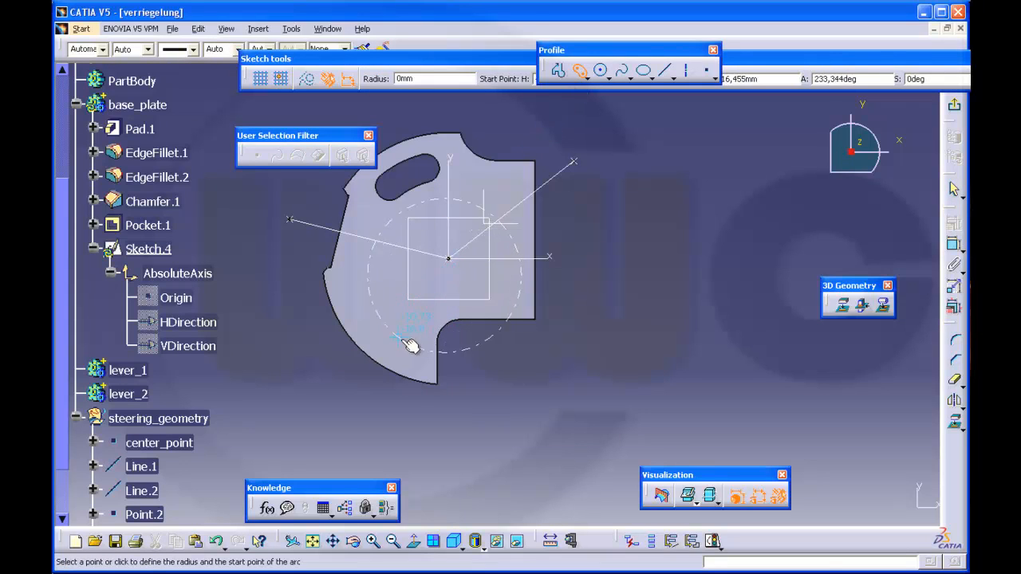
left_click(405, 344)
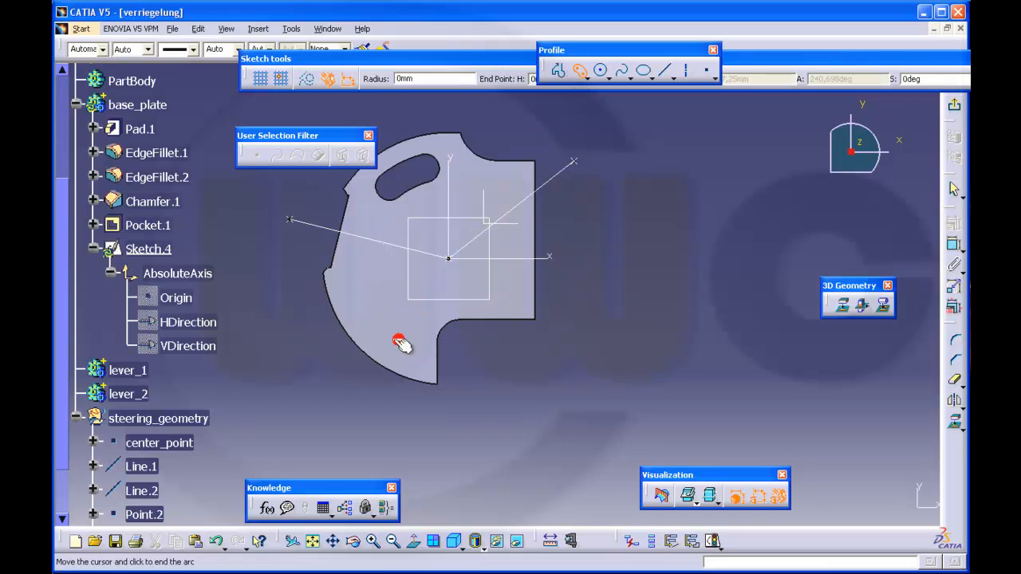
left_click(388, 284)
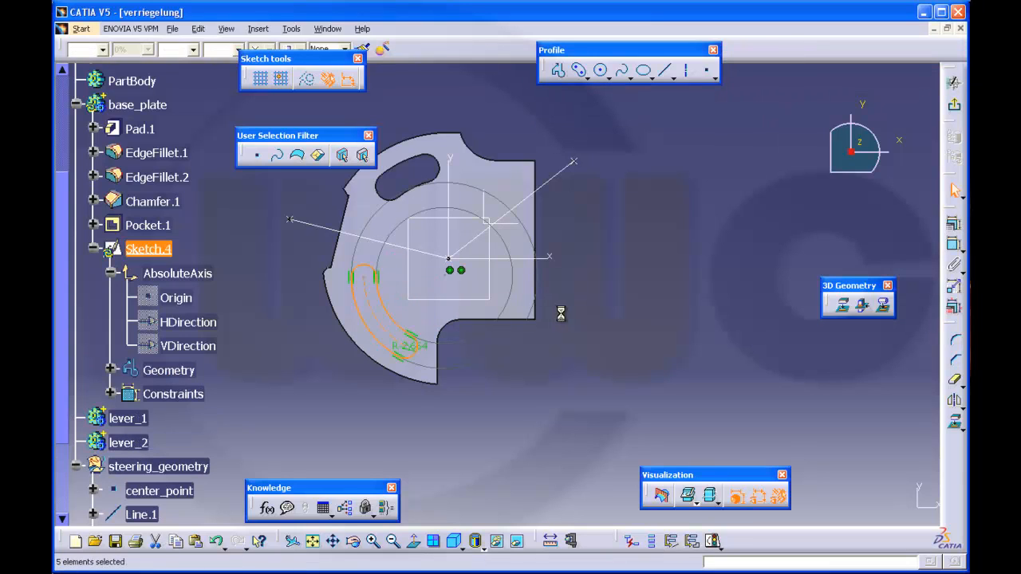
- Make the curved slot's arc centre coincident with center_point of the steering geometry
left_click(955, 249)
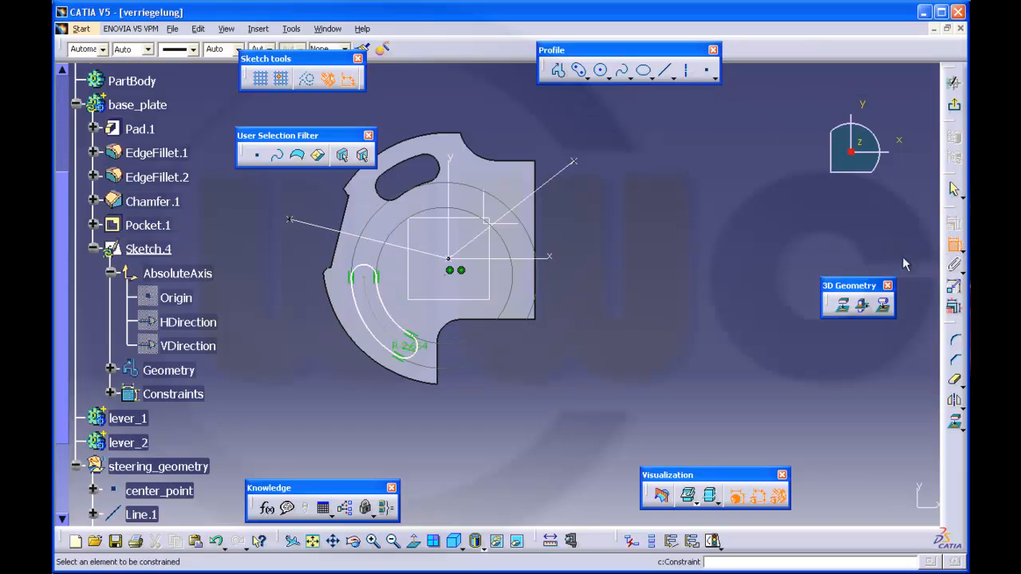
left_click(451, 275)
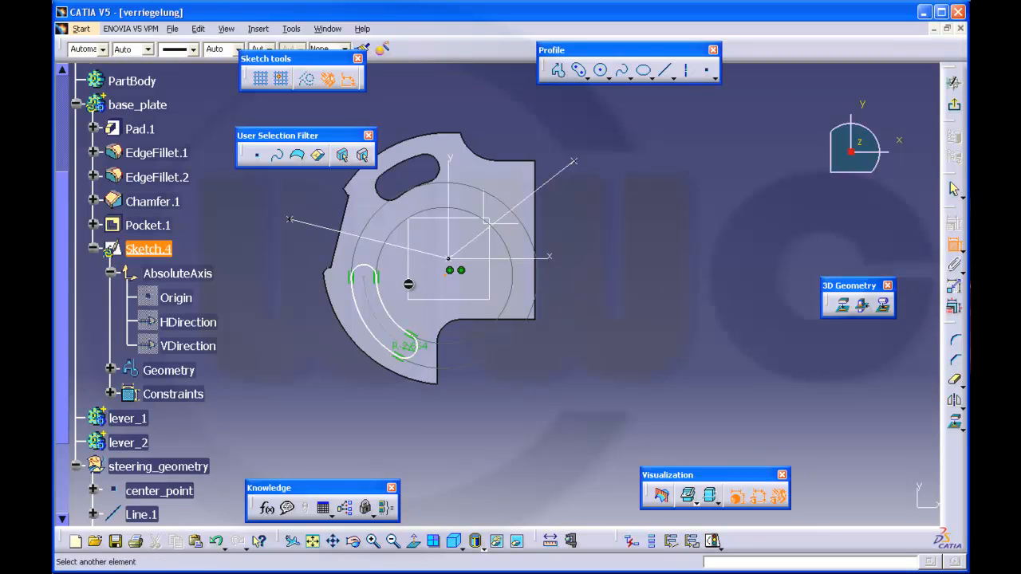
scroll(223, 351, "down", 2)
left_click(187, 353)
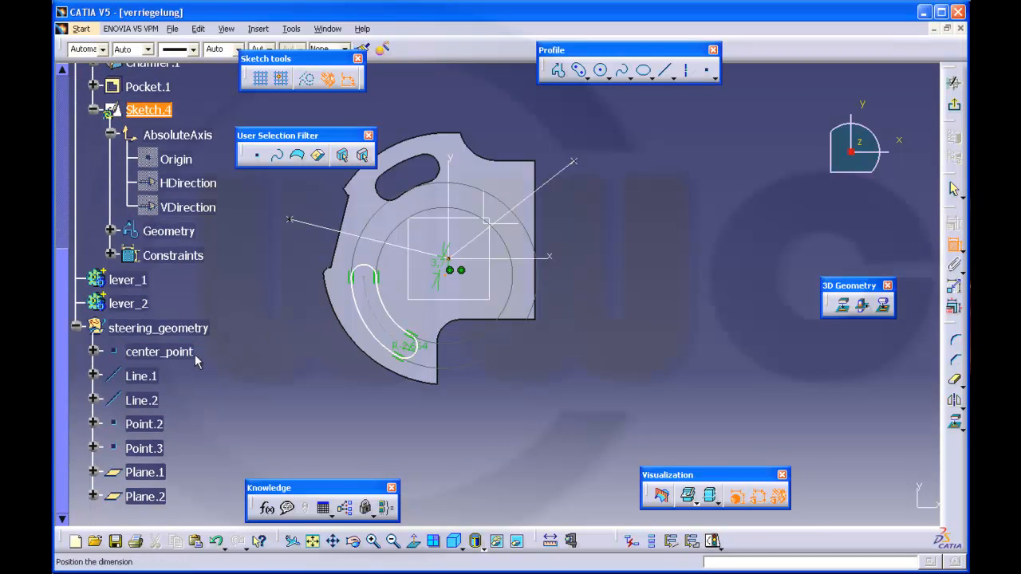
right_click(254, 343)
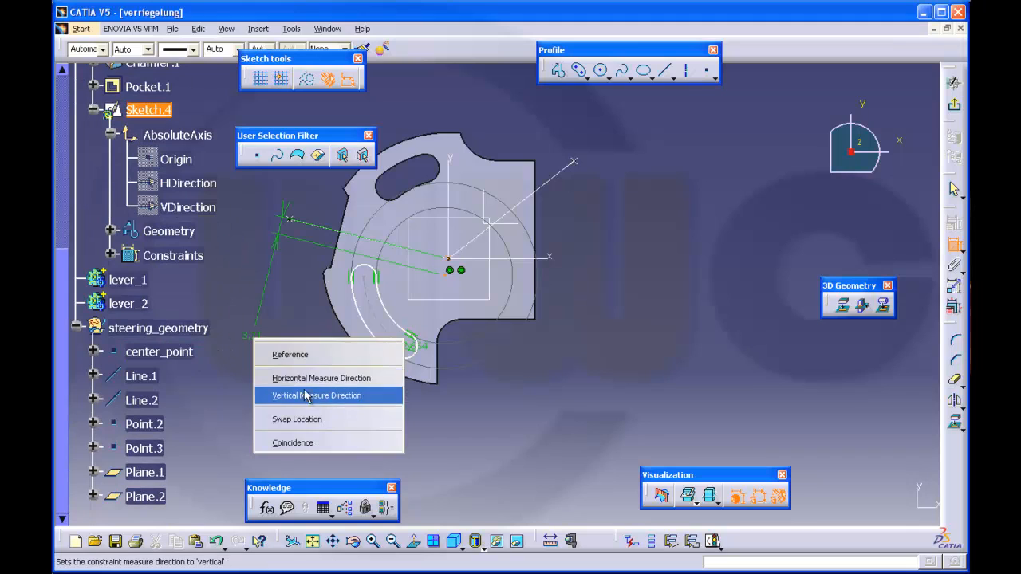
left_click(317, 437)
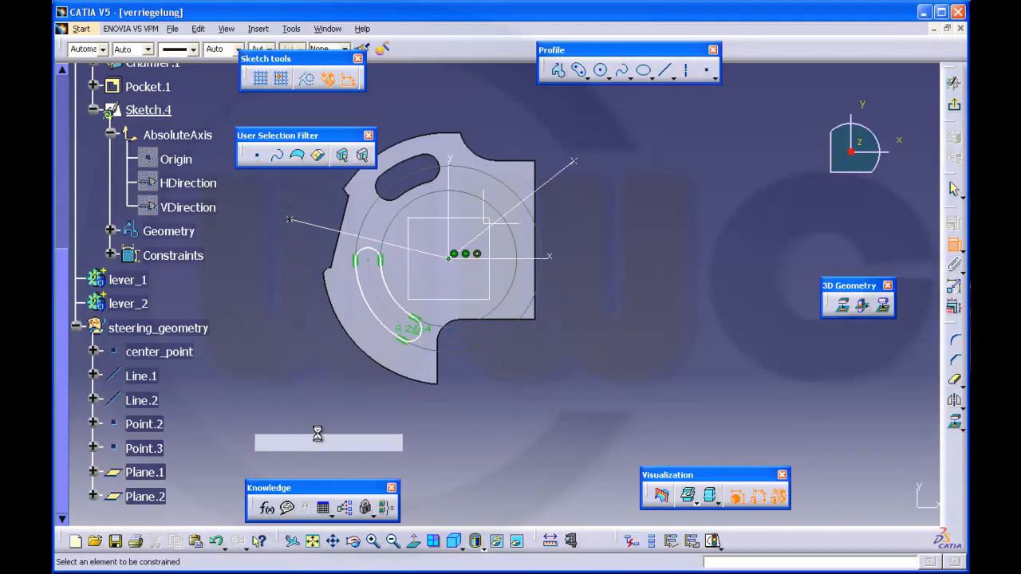
- Dimension the curved slot's centreline arc and set its radius to 20 mm
left_click(413, 329)
double_click(334, 386)
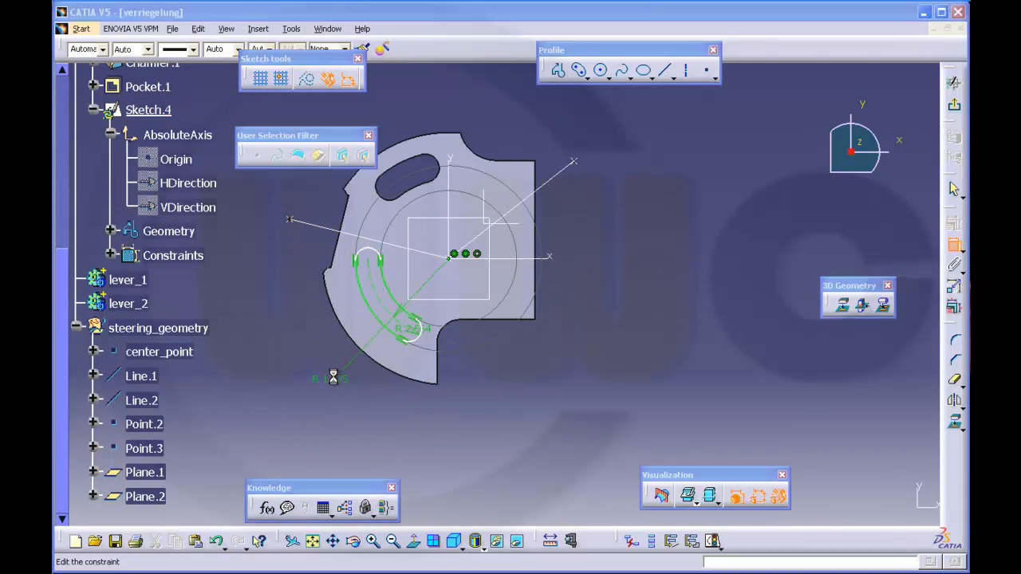
type("20")
key("Return")
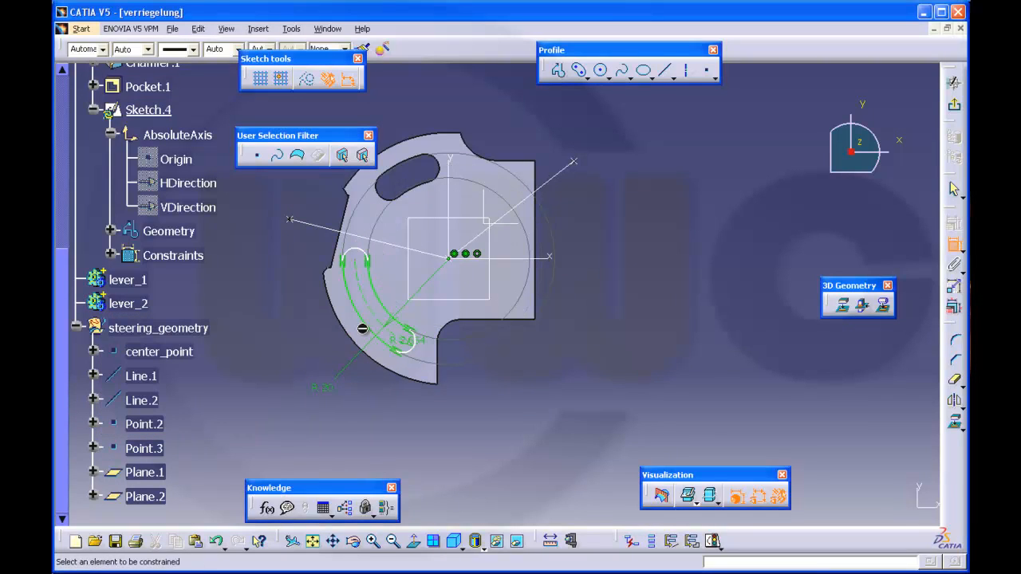
- Dimension the distance between the slot's upper end centre and the left steering line and set it to 12 mm
left_click(358, 235)
double_click(256, 251)
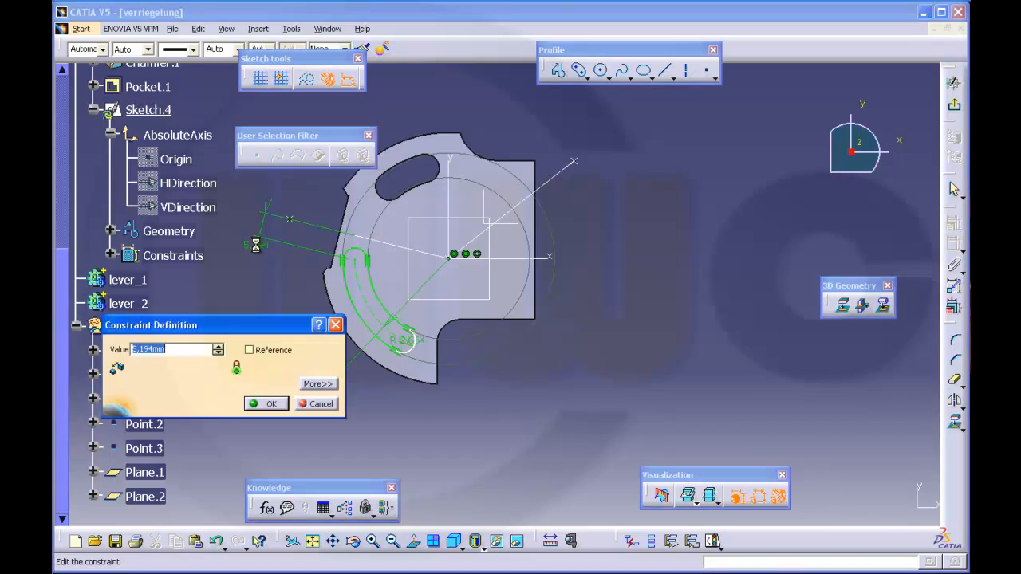
type("12")
key("Return")
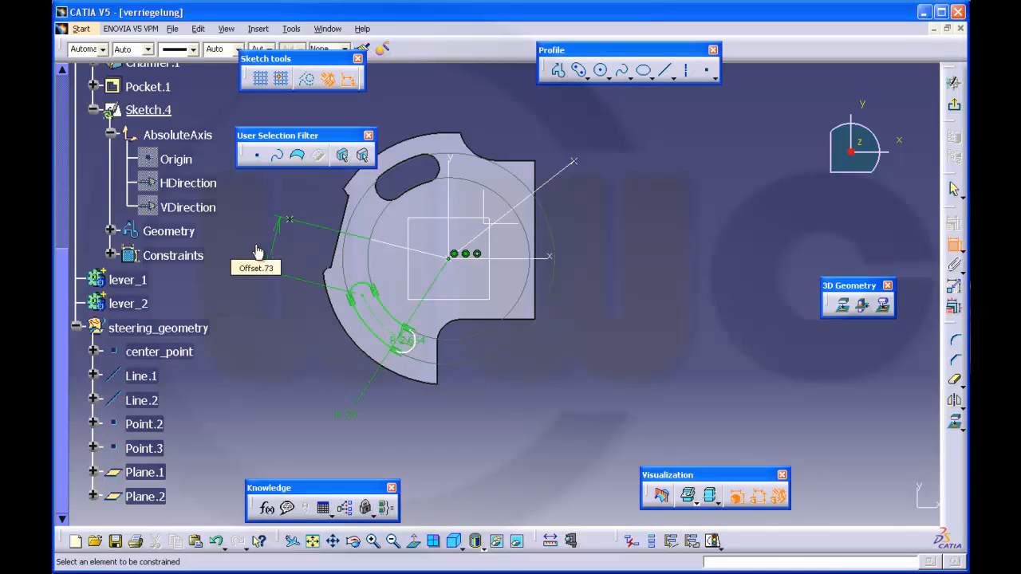
- Set the curved slot's end radius to 3 mm
double_click(407, 343)
type("69")
key("Return")
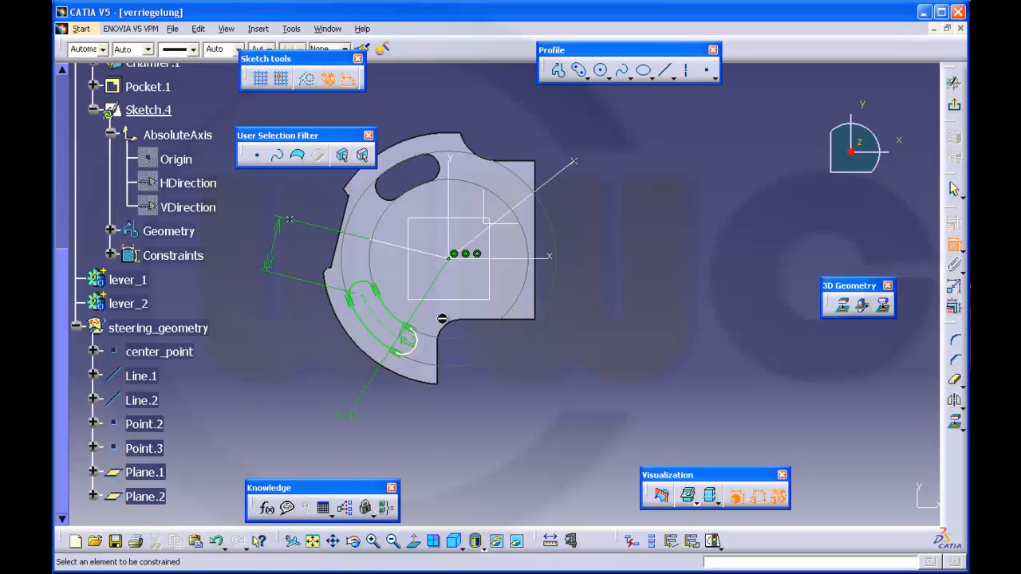
- Dimension the horizontal distance between the curved slot's lower end centre and the vertical axis, set it to 8 mm, and exit the sketch
double_click(404, 342)
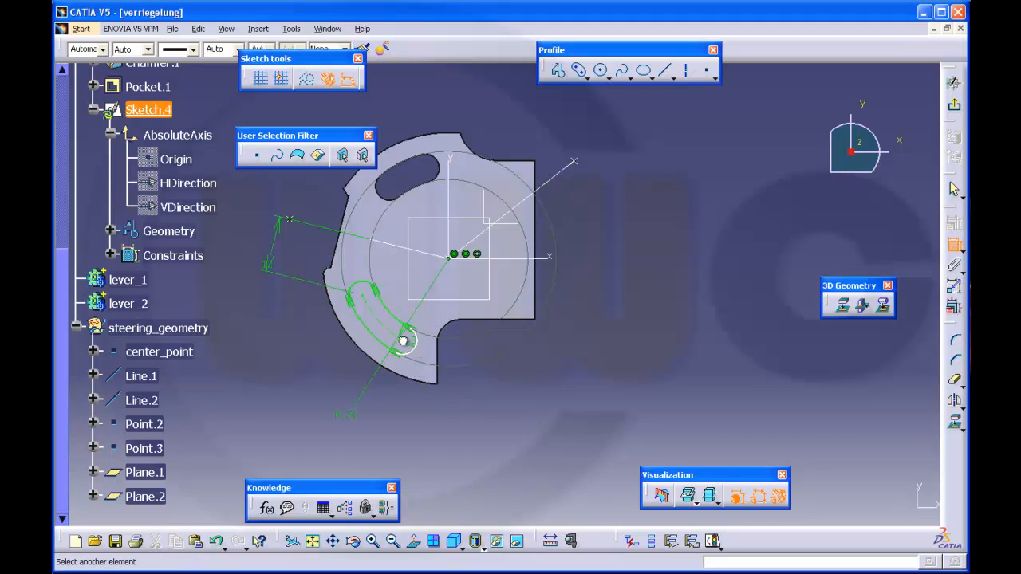
left_click(460, 176)
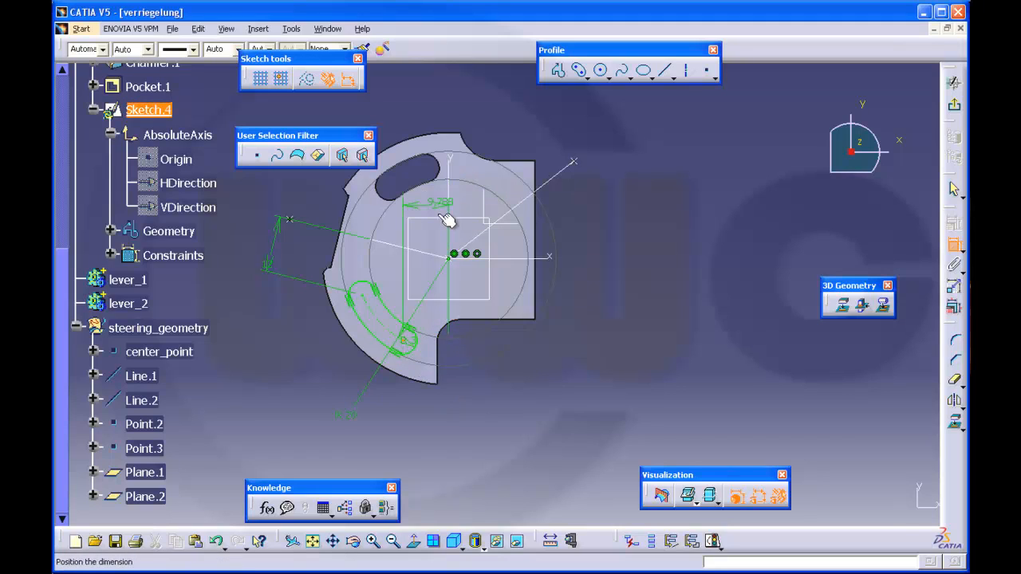
double_click(434, 442)
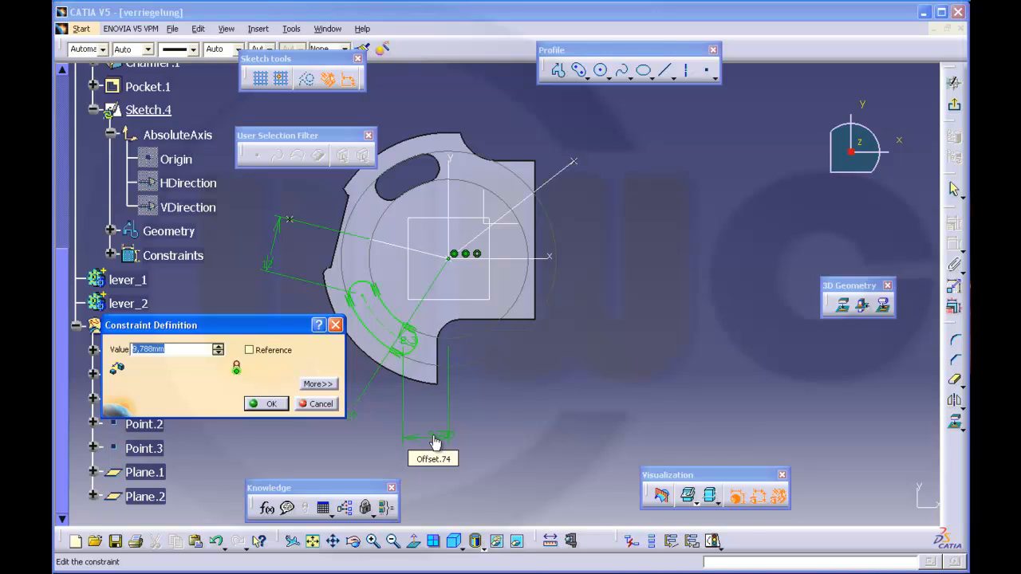
type("5")
key("Return")
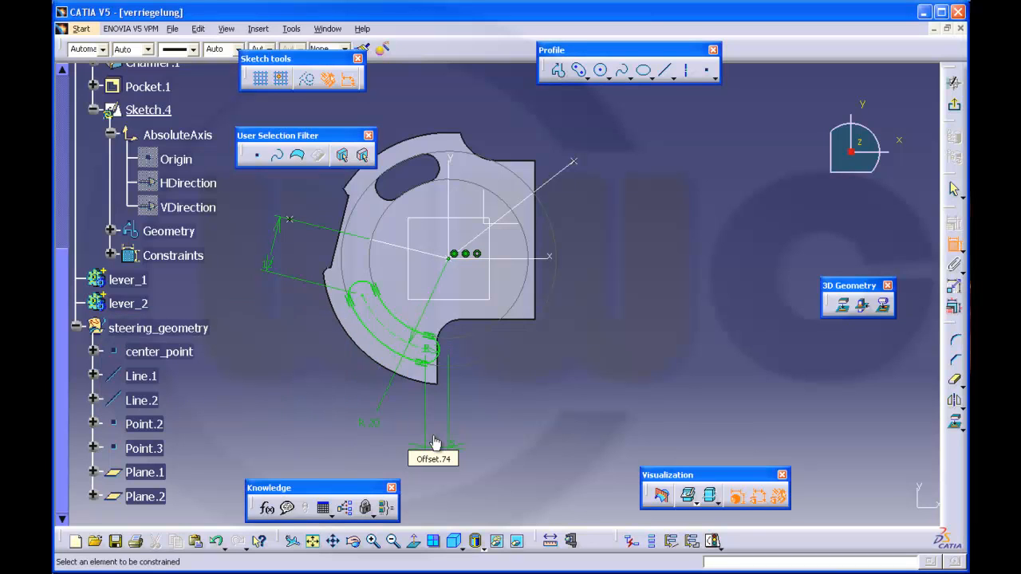
double_click(454, 447)
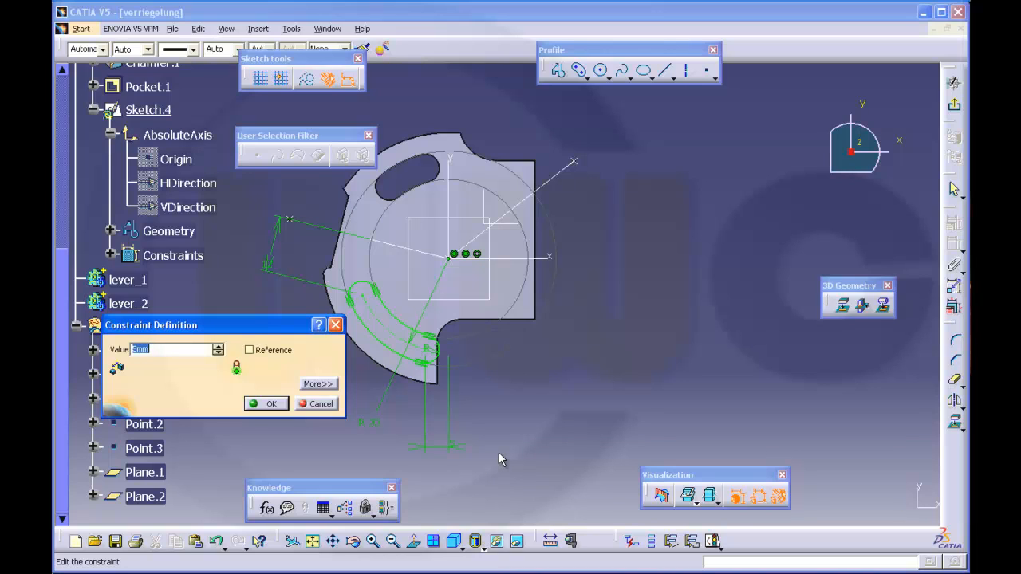
key("Return")
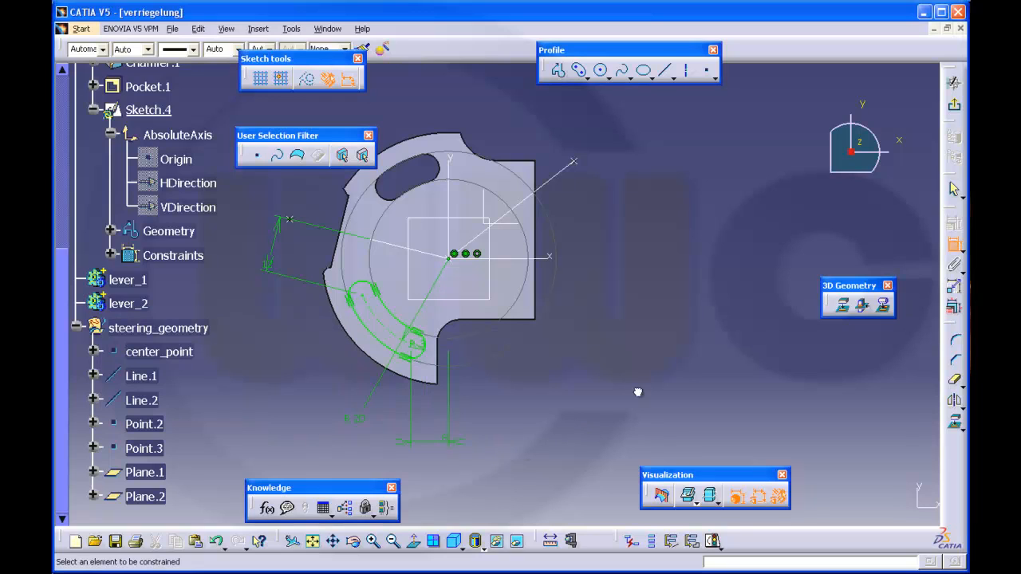
left_click(954, 104)
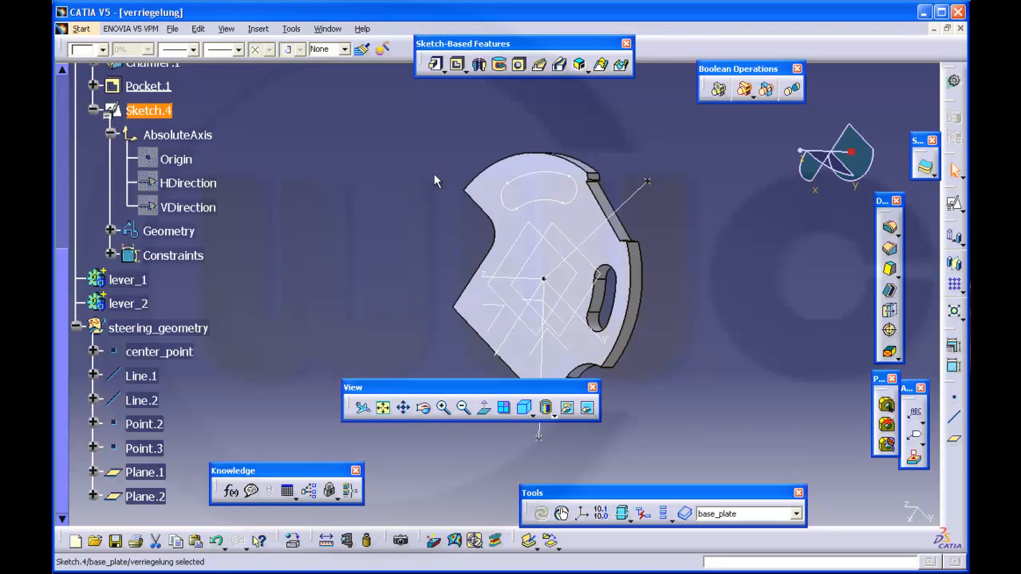
- Cut the curved slot sketch through the base plate as a pocket in the reversed direction, up to Plane.1
left_click(457, 64)
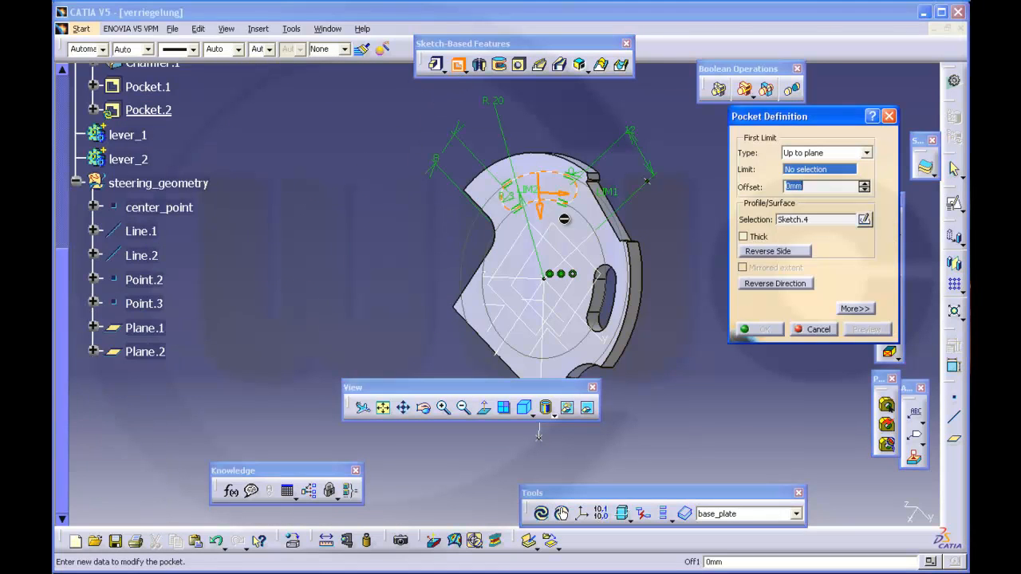
middle_click_drag(677, 264, 570, 290)
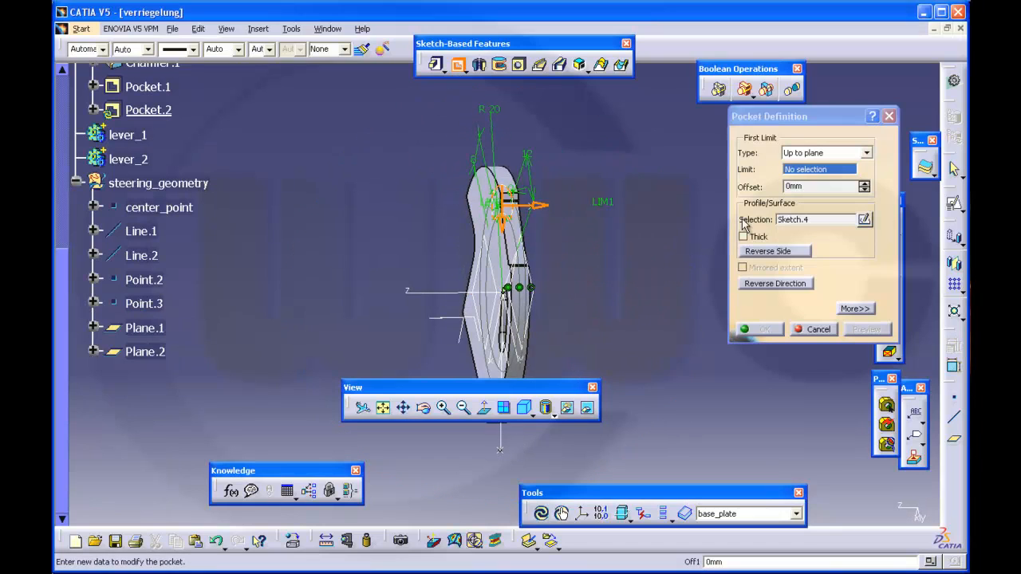
left_click(758, 283)
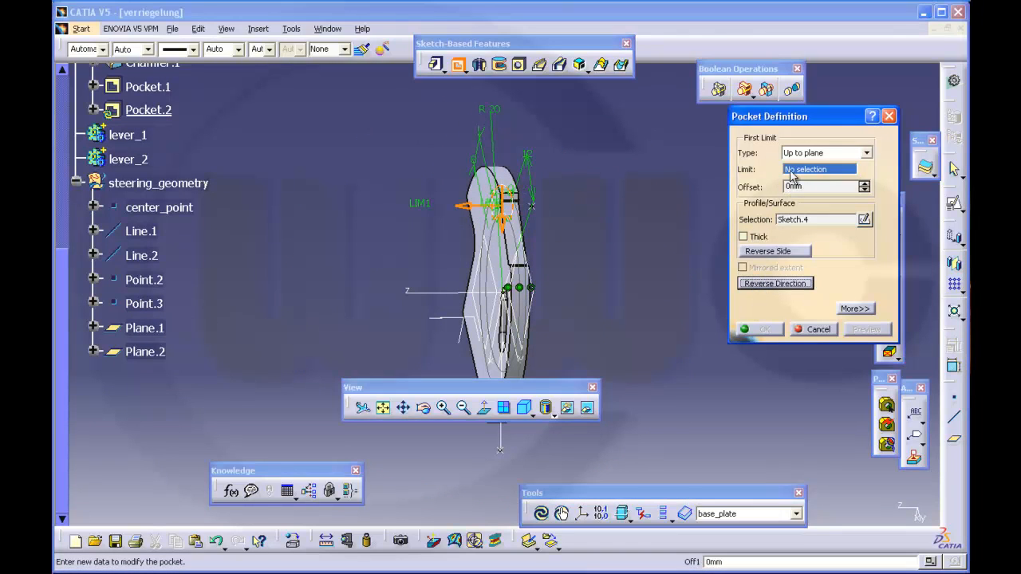
left_click(502, 287)
left_click(764, 329)
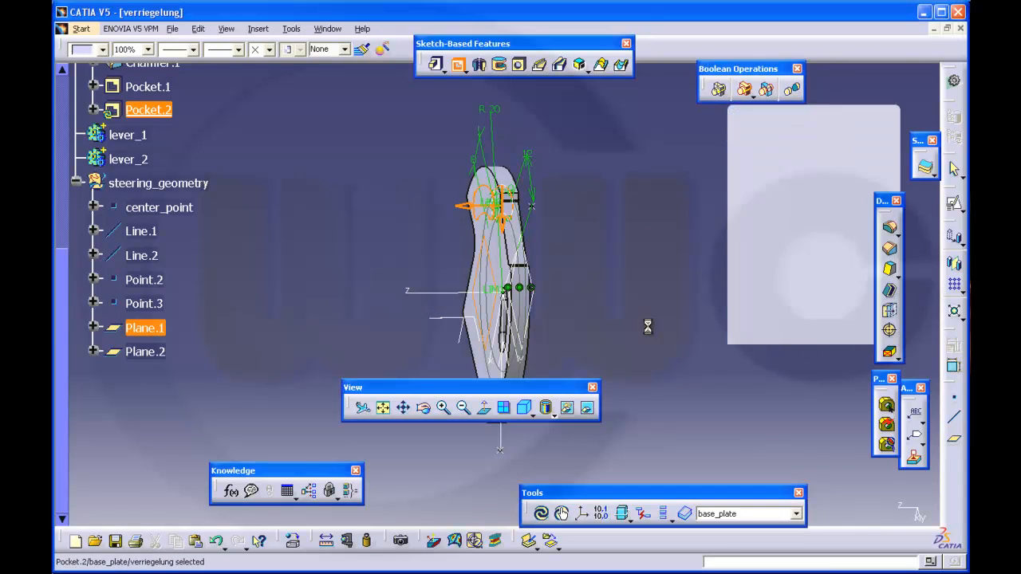
middle_click_drag(647, 327, 583, 312)
middle_click_drag(364, 296, 522, 246)
middle_click_drag(439, 241, 383, 249)
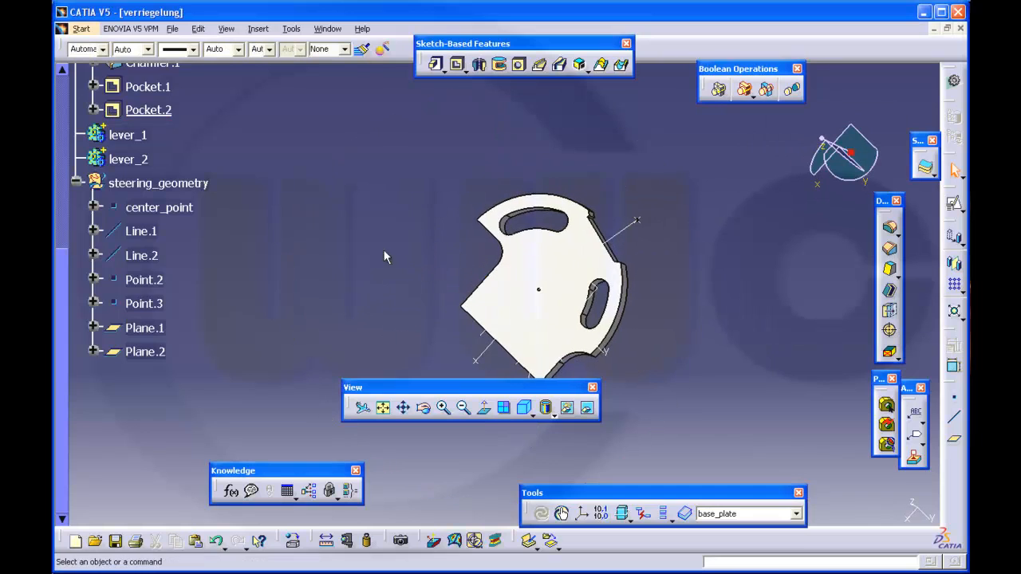
- Review the part's formula relations and set the parameter angle_lever_1 to 70 deg
scroll(276, 200, "up", 4)
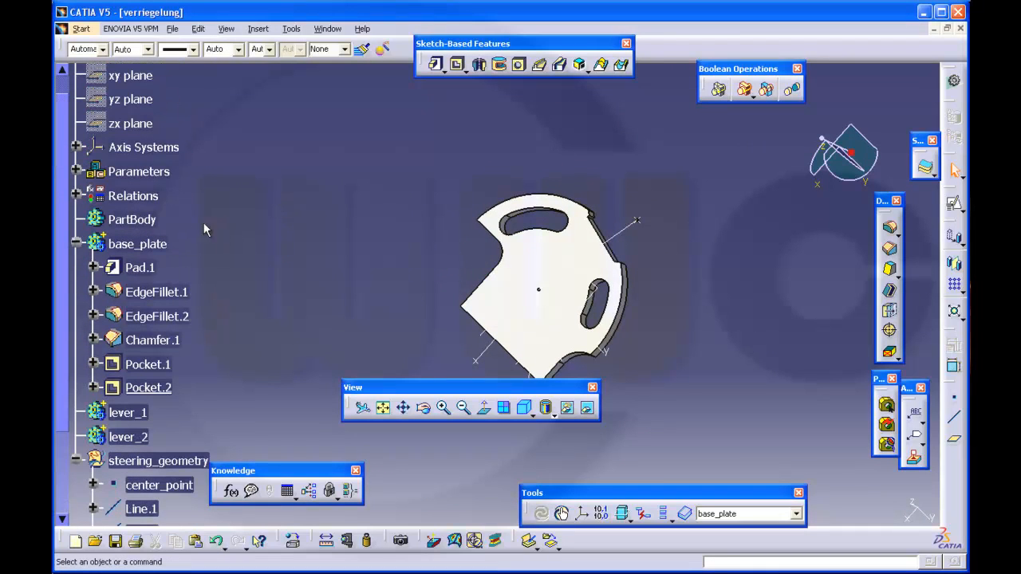
left_click(76, 195)
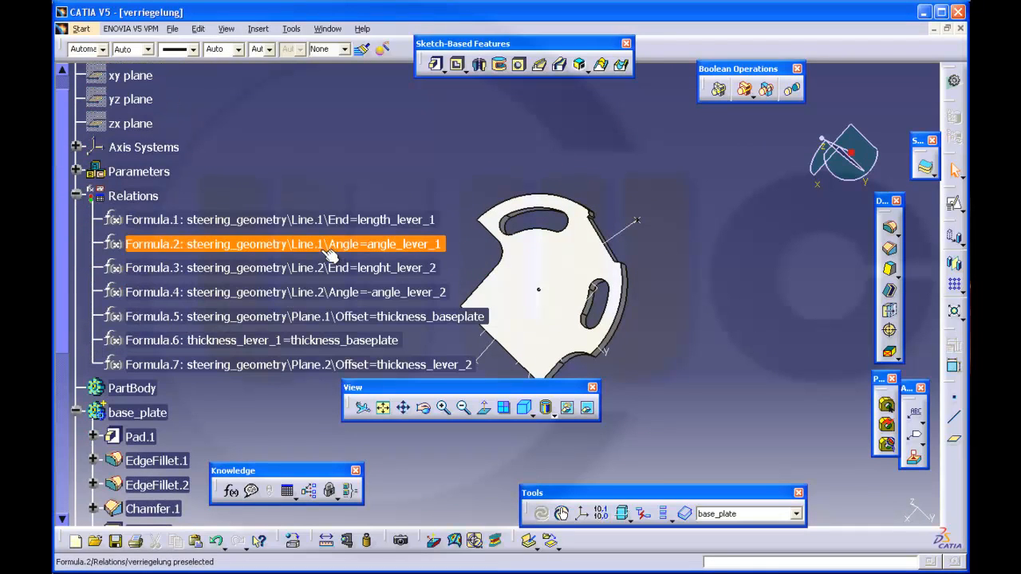
left_click(75, 196)
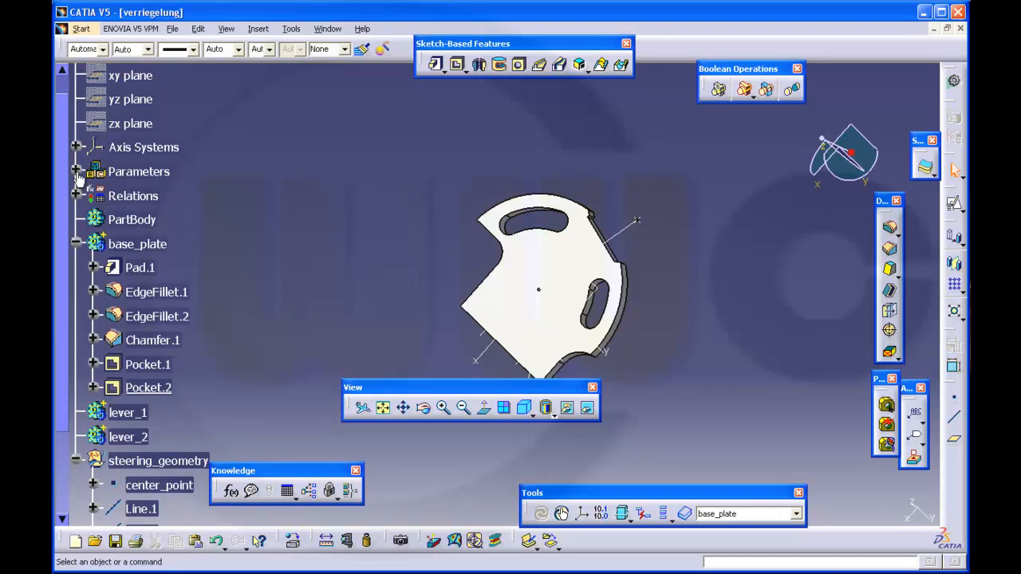
left_click(75, 171)
double_click(223, 245)
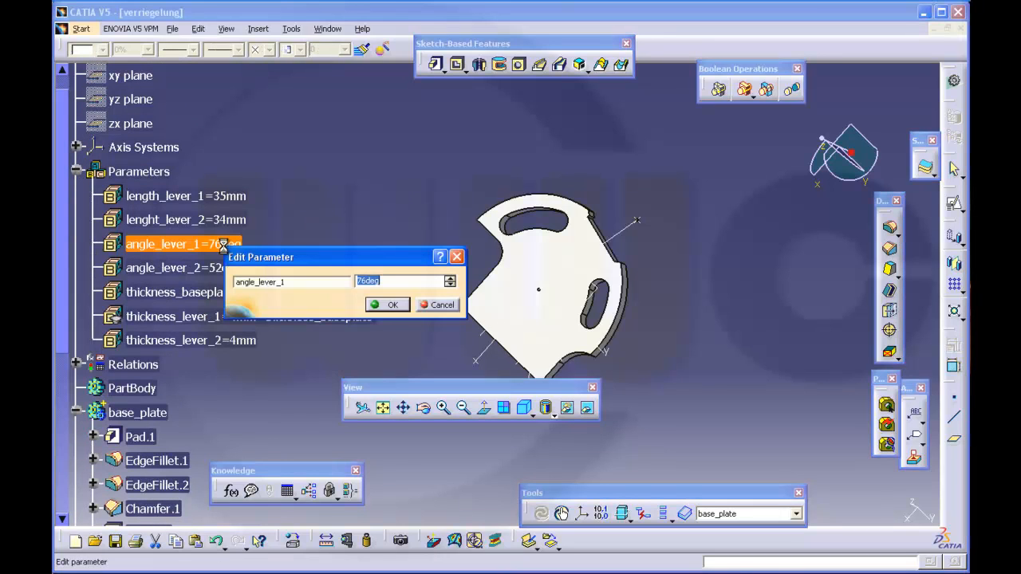
type("70")
key("Return")
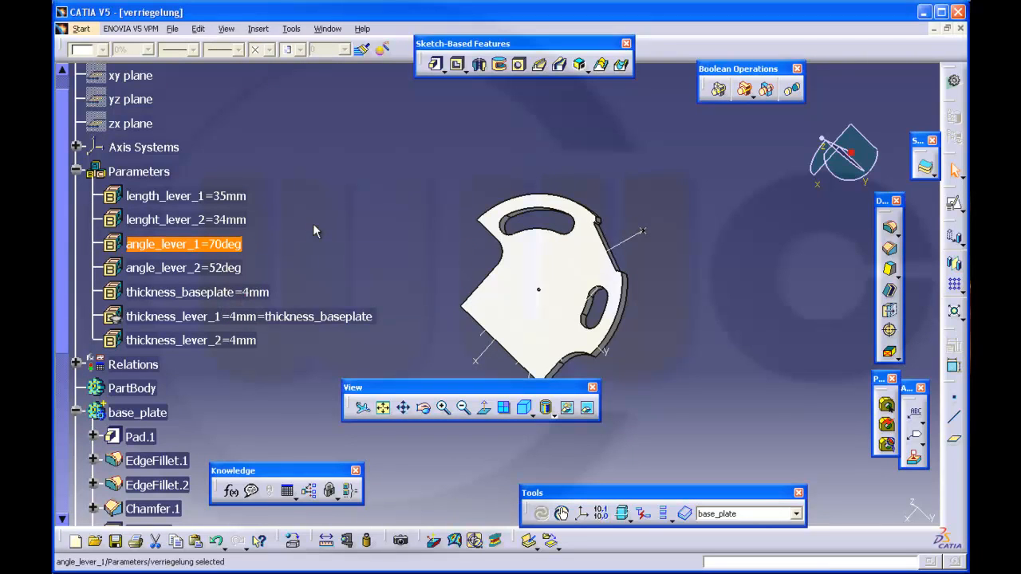
- Set the parameter angle_lever_1 to 90 deg
double_click(221, 245)
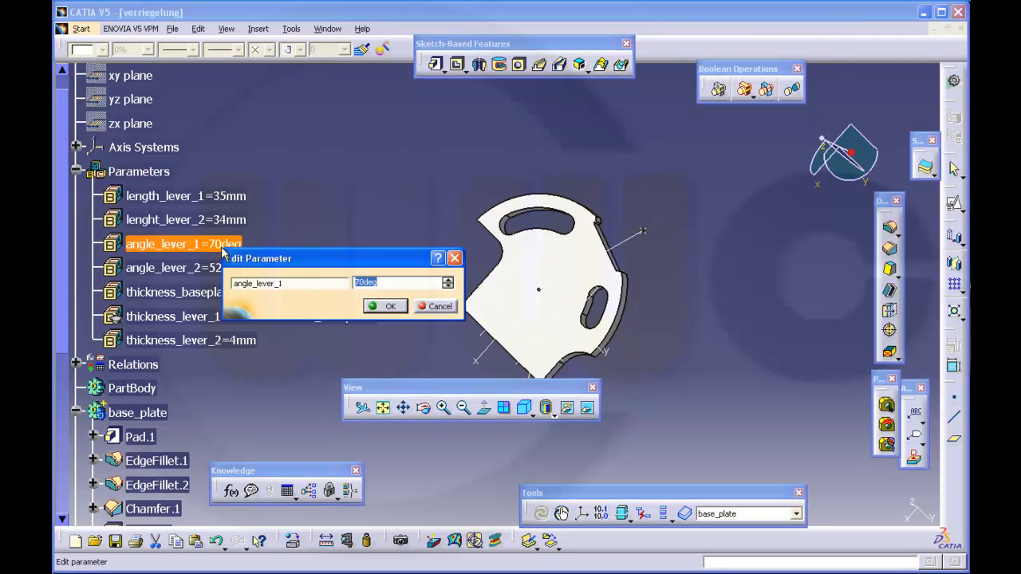
type("90")
key("Return")
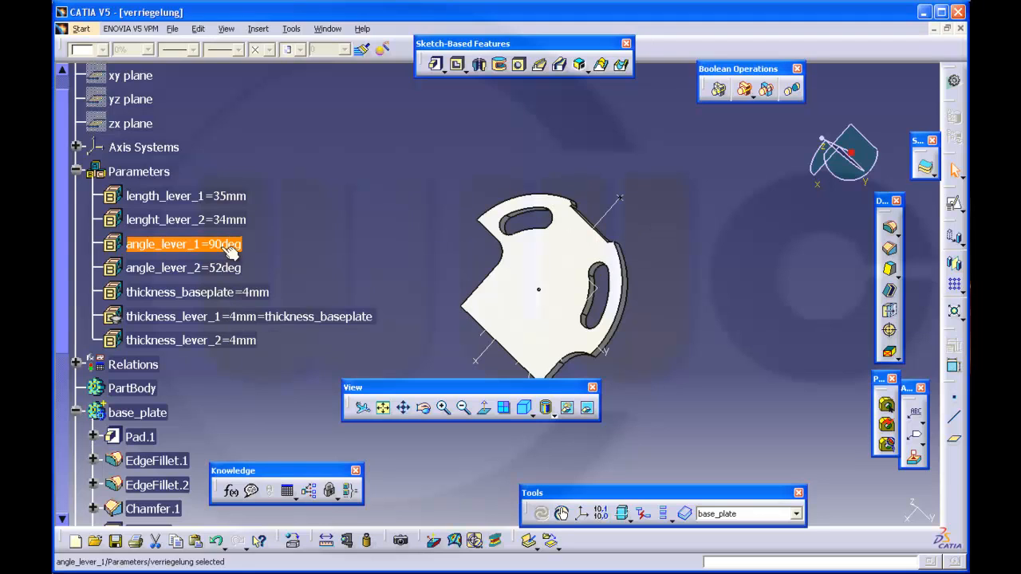
- Restore the parameter angle_lever_1 to 76 deg
double_click(227, 249)
type("76")
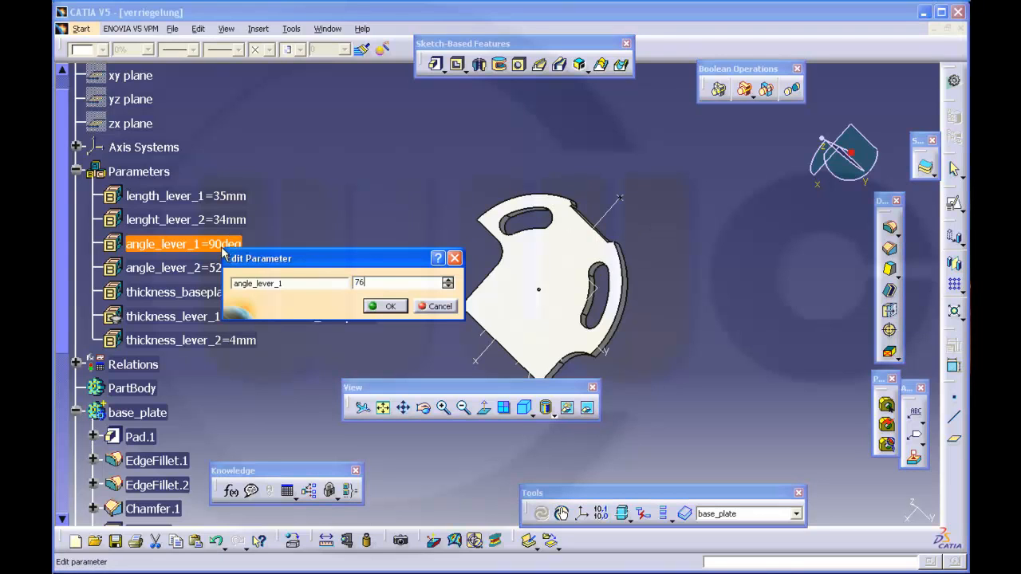
key("Return")
left_click(313, 230)
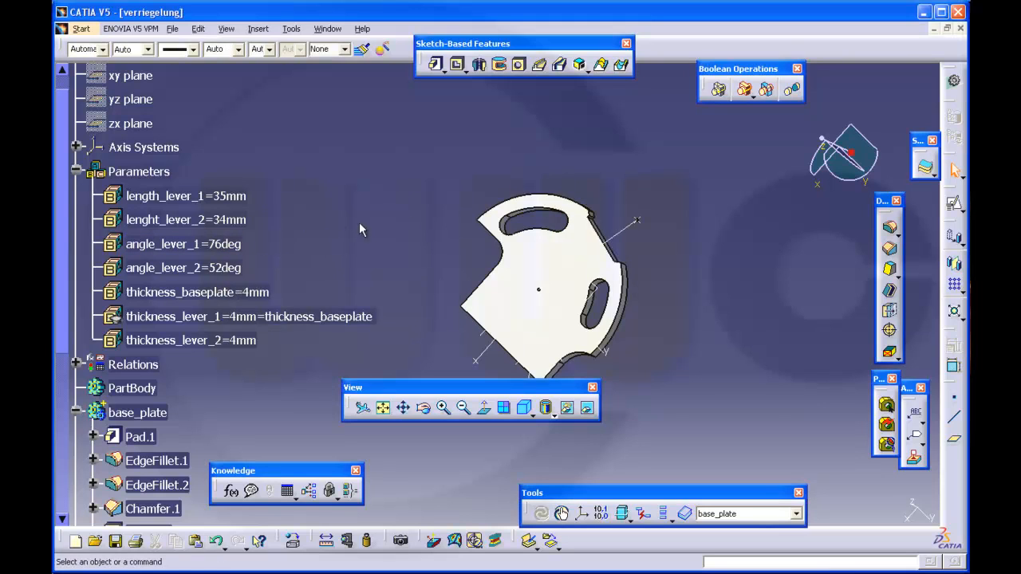
- Start a chamfer on the base plate in Length1/Angle mode with a length of 20 mm
middle_click_drag(432, 218, 590, 205)
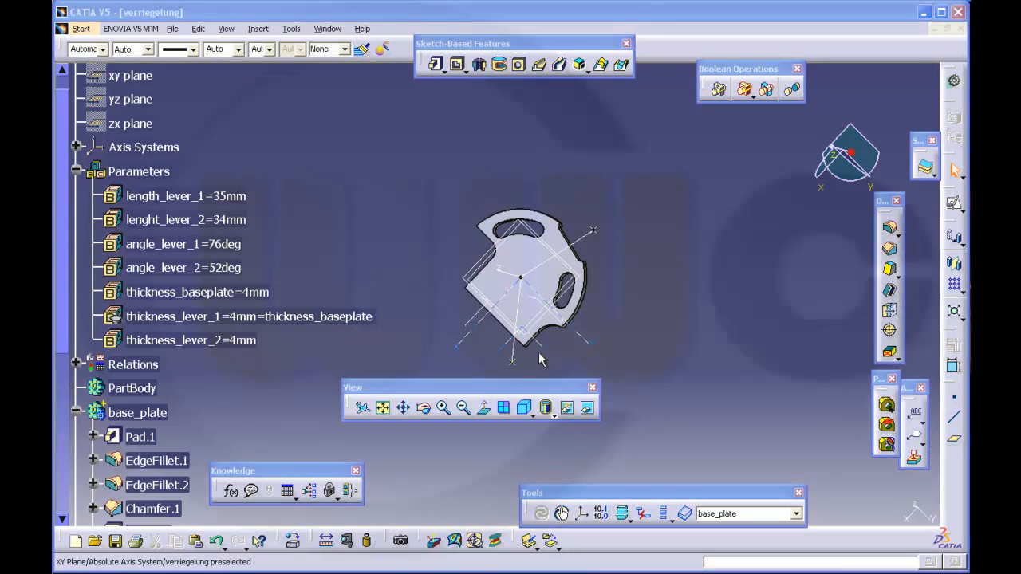
middle_click_drag(568, 349, 576, 257)
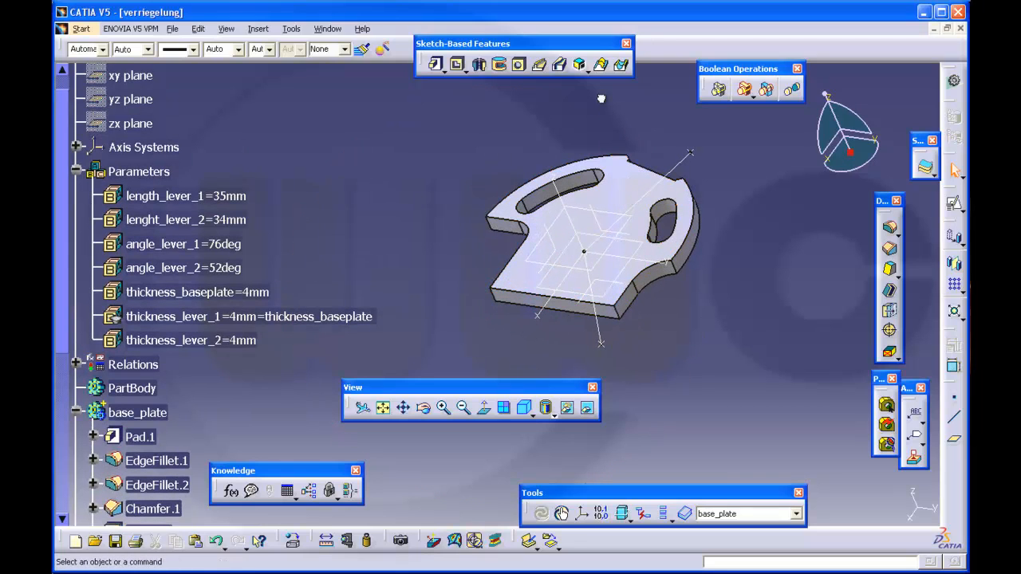
left_click(889, 257)
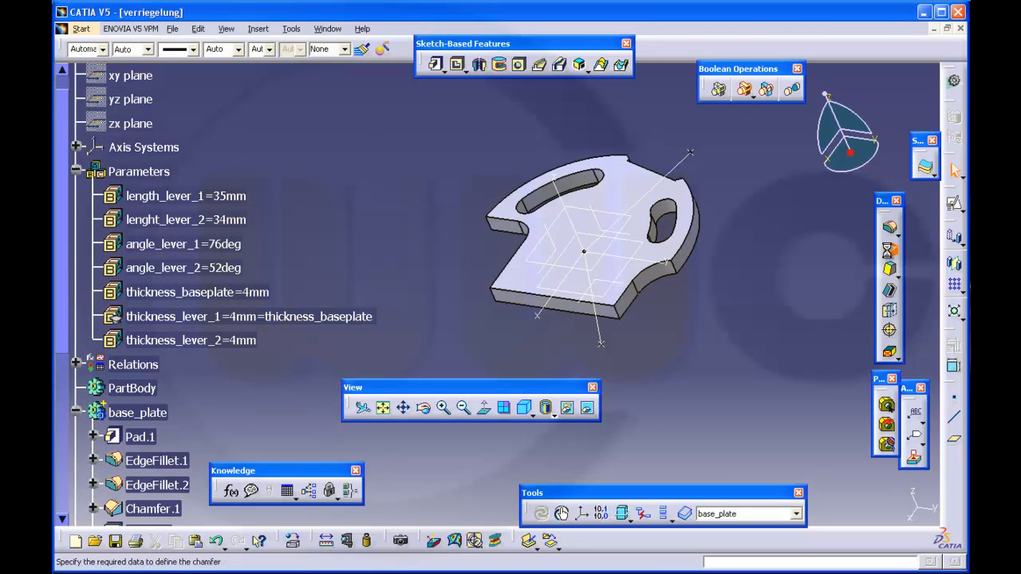
middle_click_drag(706, 174, 626, 151)
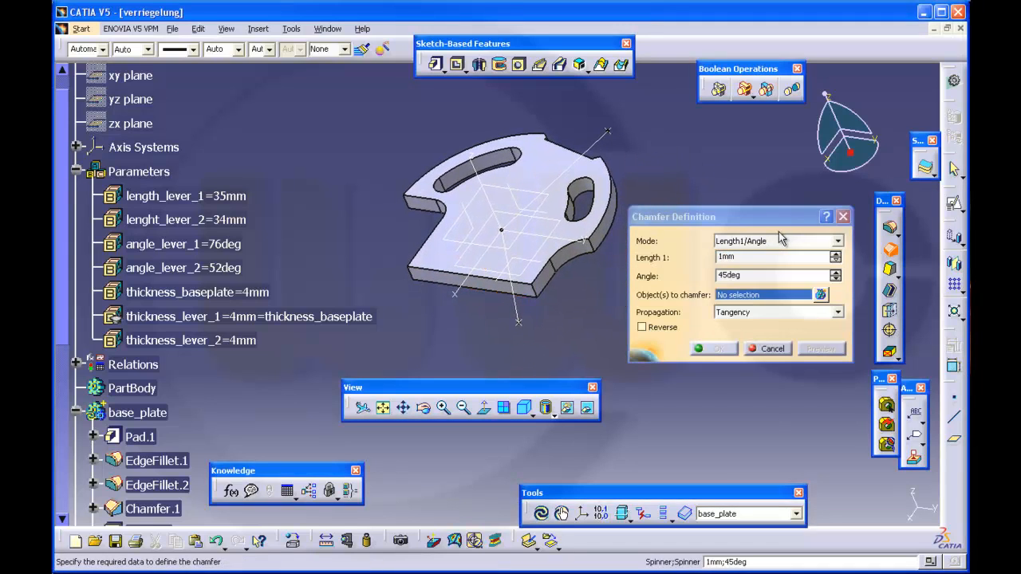
left_click(838, 243)
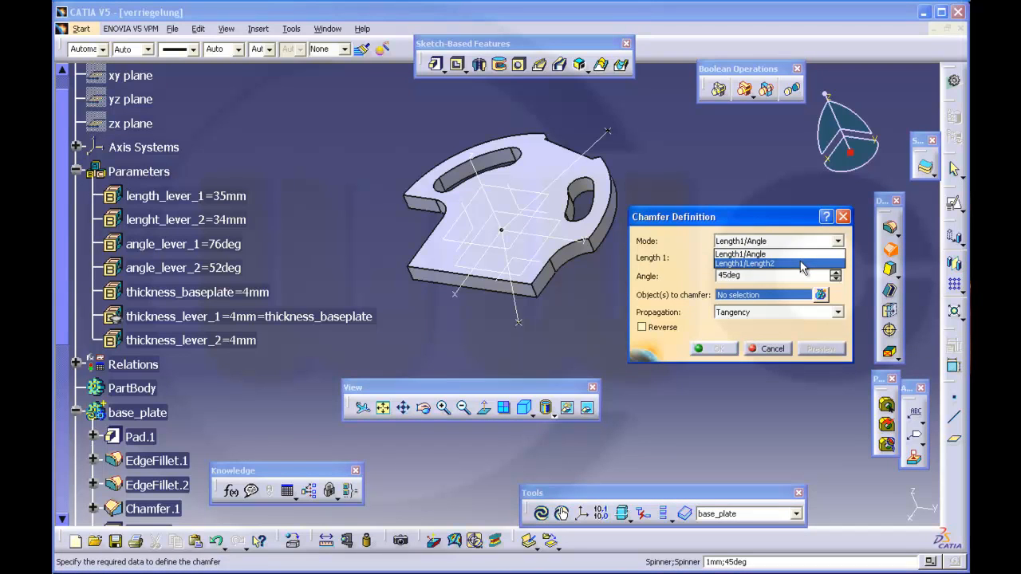
left_click(773, 181)
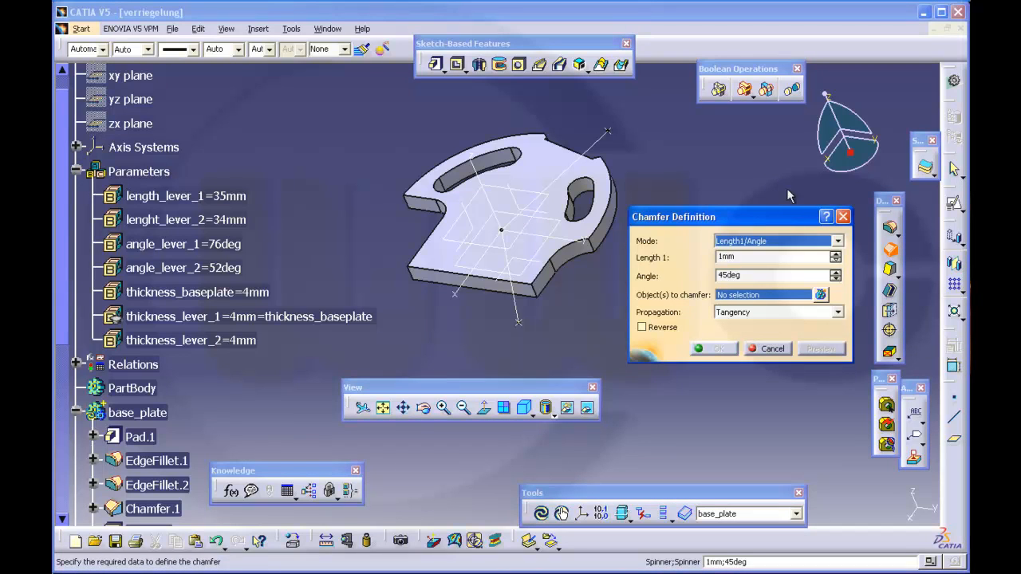
left_click(789, 258)
type("2")
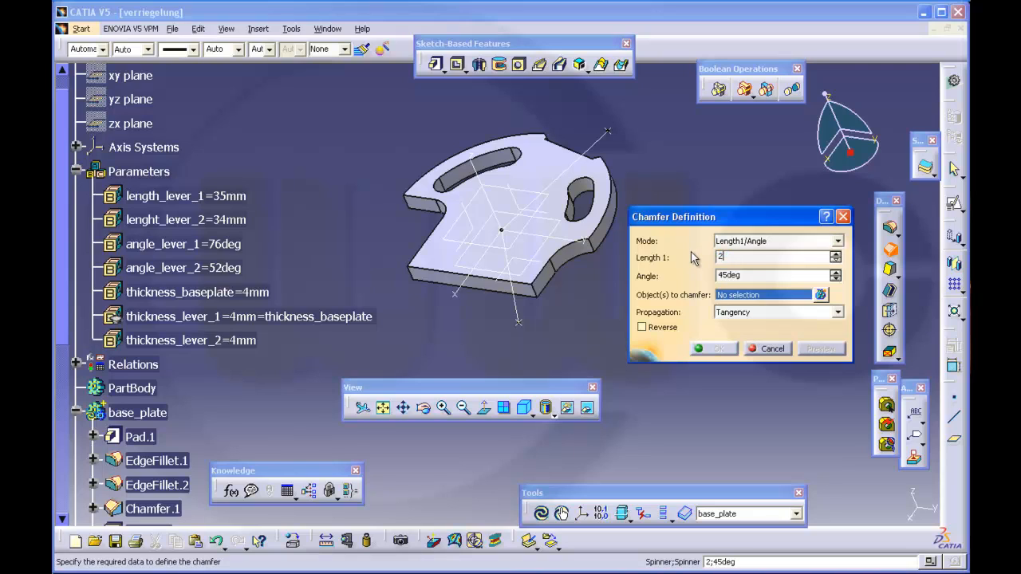
type("0")
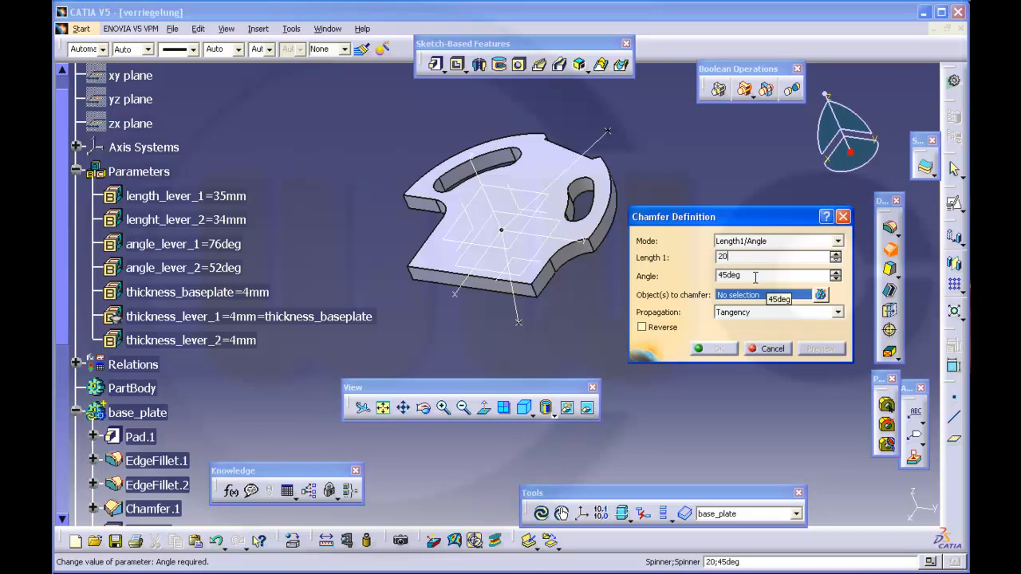
key("Tab")
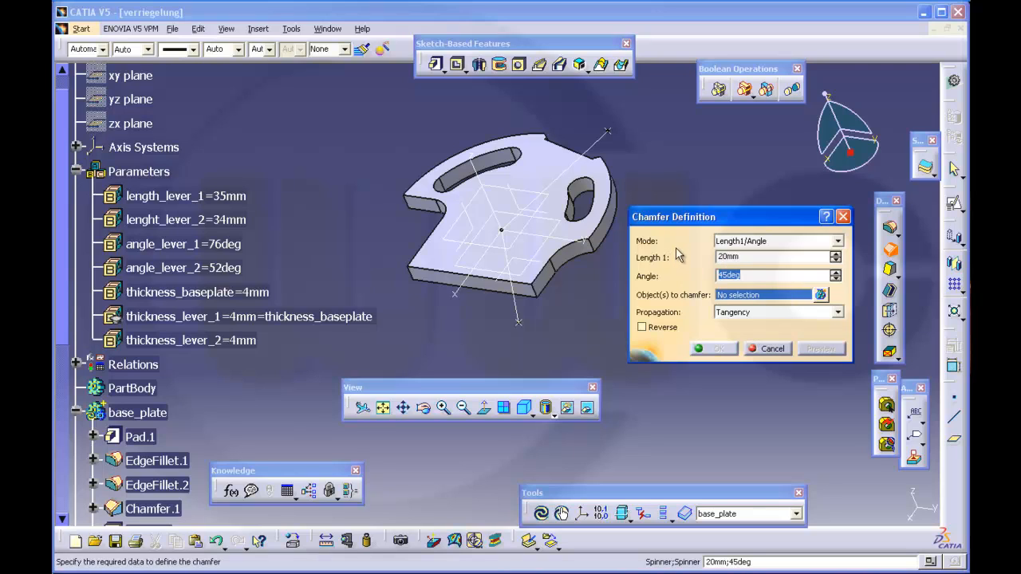
- Assign the chamfer to the vertical corner edge between the plate's two straight sides, with a 26 deg angle and Reverse enabled
type("3")
left_click(540, 292)
middle_click_drag(569, 306, 573, 321)
left_click(643, 328)
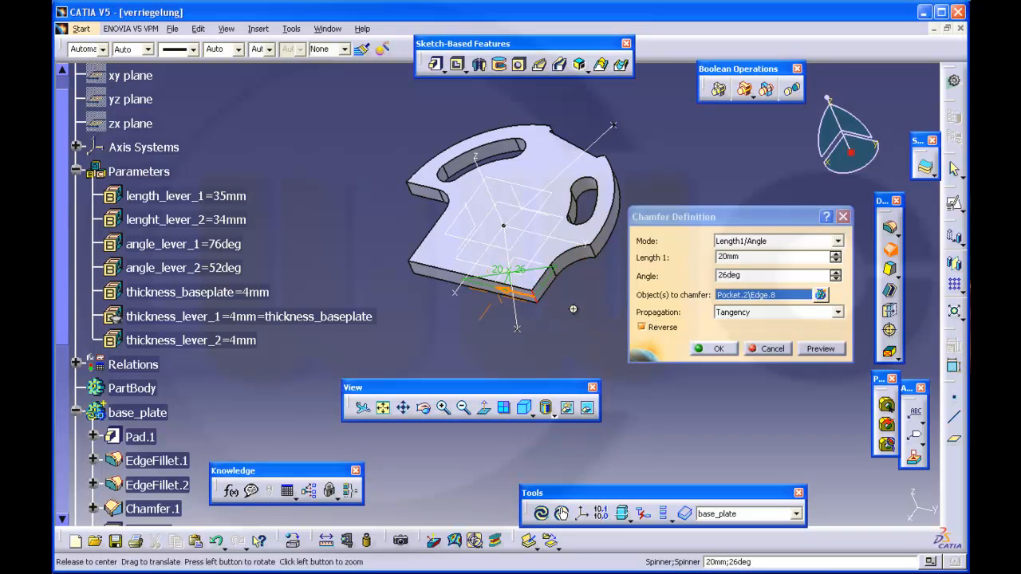
middle_click_drag(569, 341, 571, 348)
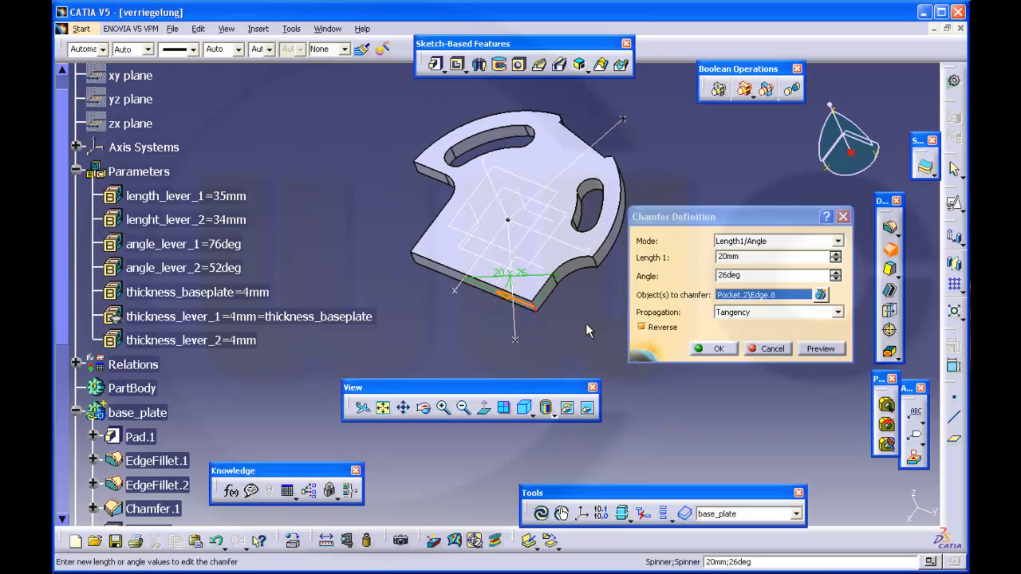
- Set the corner chamfer's angle to 20 deg and create the chamfer
double_click(745, 276)
type("2")
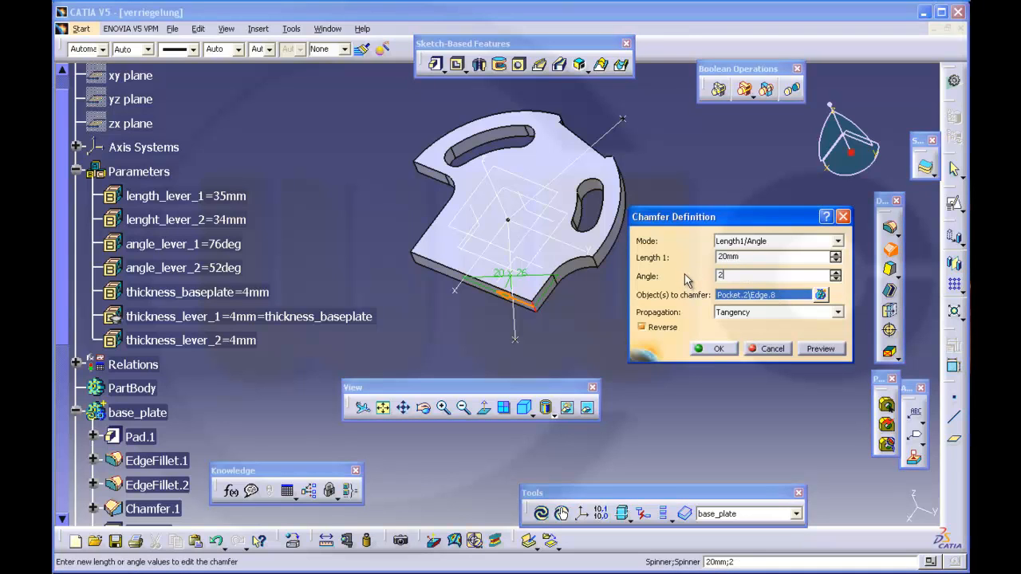
type("0")
key("Return")
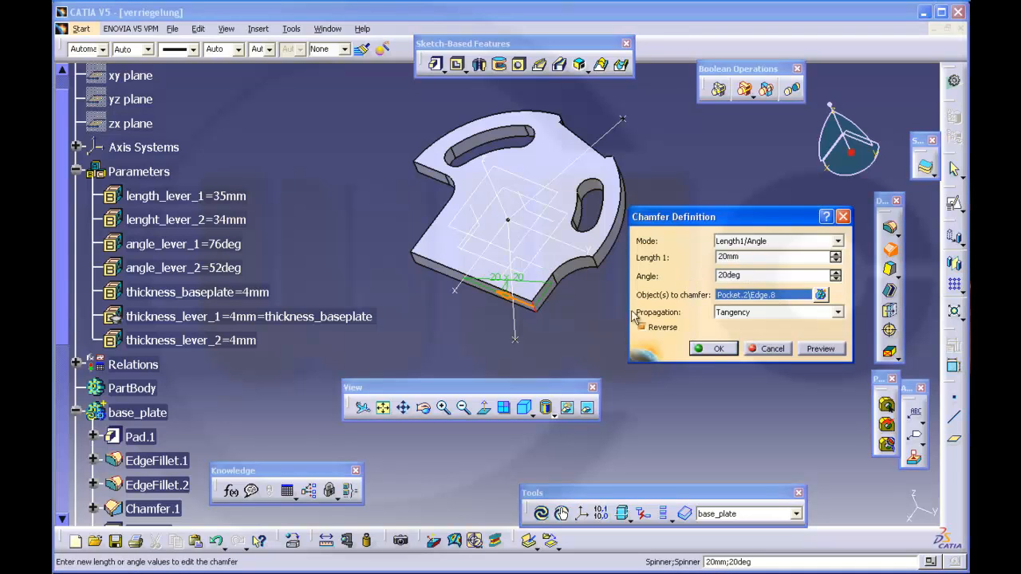
middle_click_drag(626, 339, 529, 274)
left_click(704, 351)
middle_click_drag(529, 275, 586, 238)
scroll(210, 366, "down", 3)
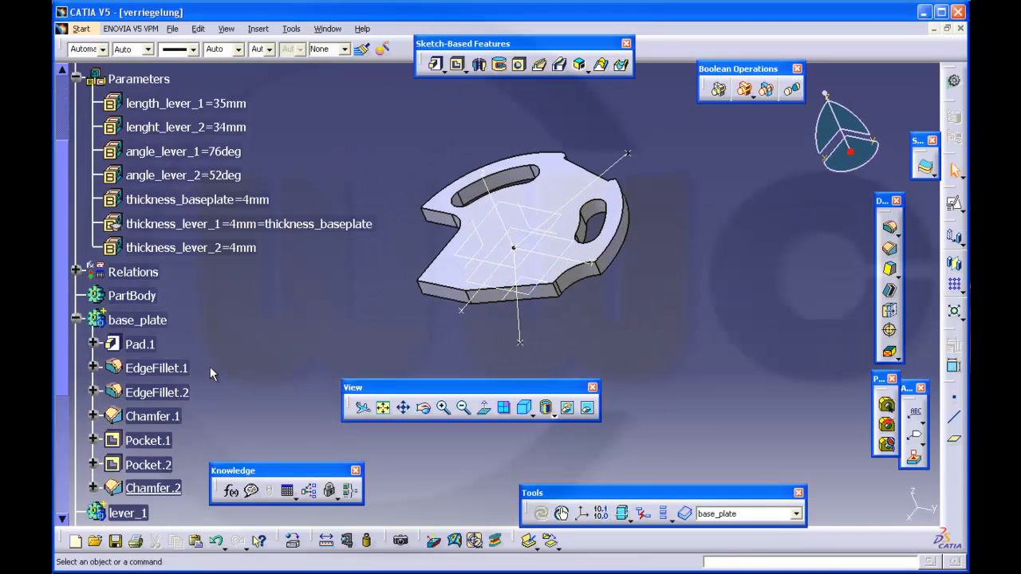
- Set Length 1 of the base plate's corner chamfer, Chamfer.2, to 16 mm
double_click(159, 350)
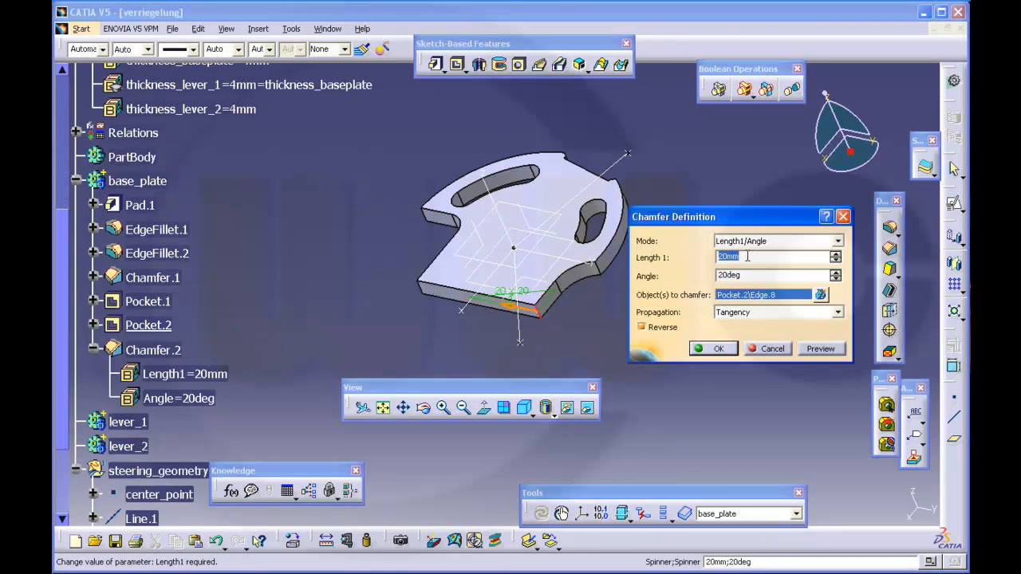
type("16")
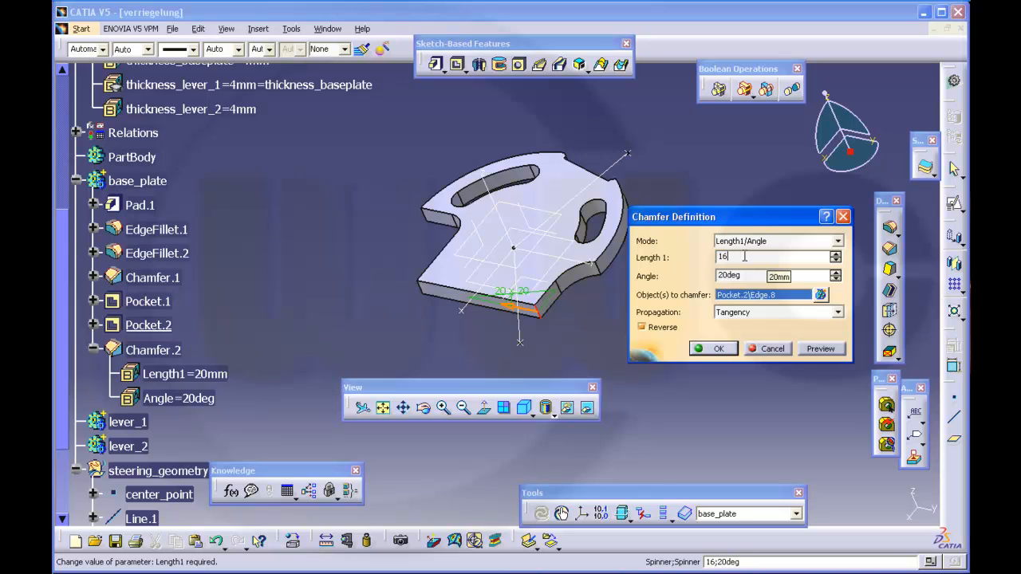
key("Tab")
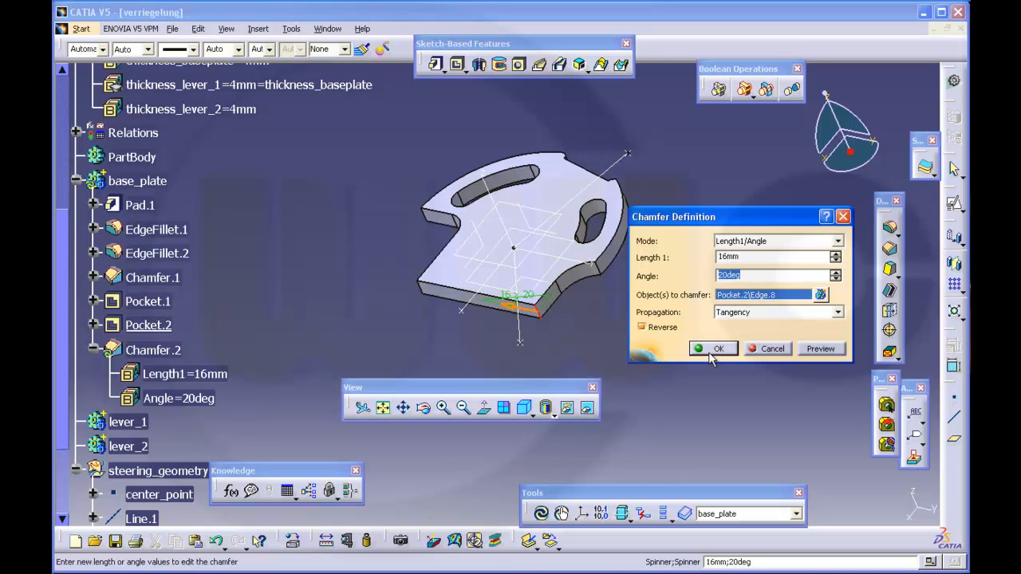
left_click(711, 355)
middle_click_drag(695, 349, 588, 323)
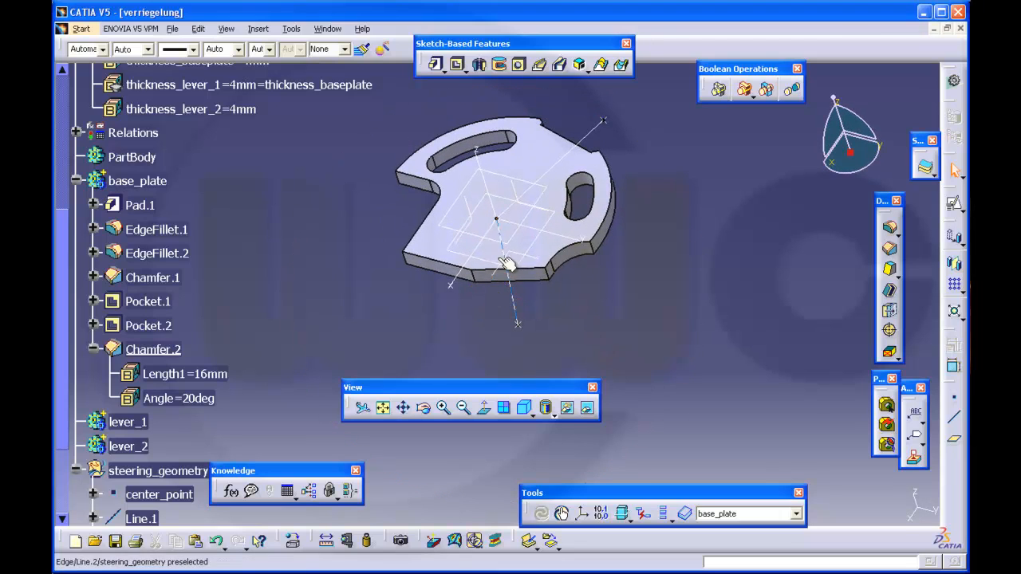
middle_click_drag(368, 252, 363, 296)
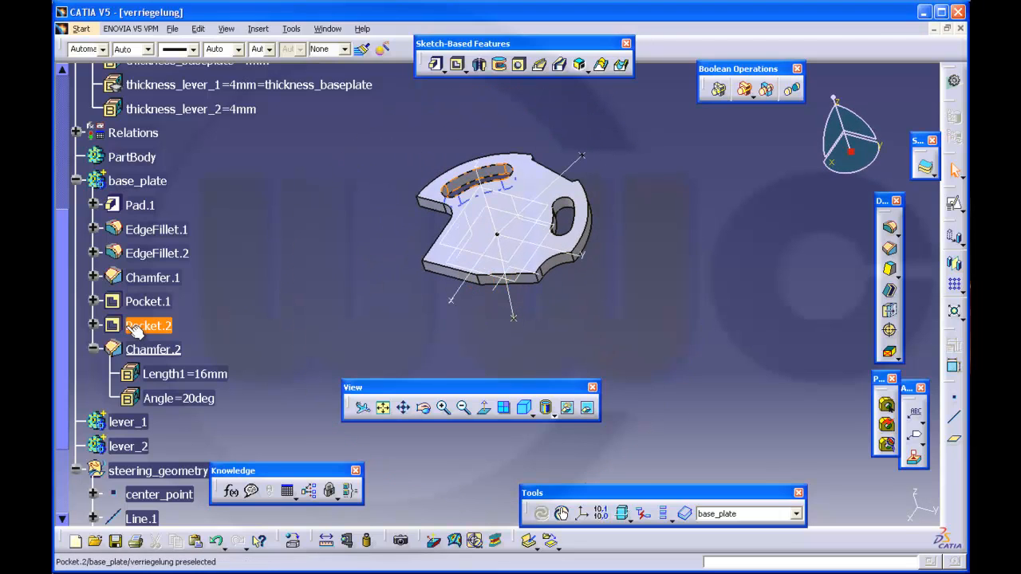
left_click(93, 349)
middle_click_drag(283, 317, 376, 332)
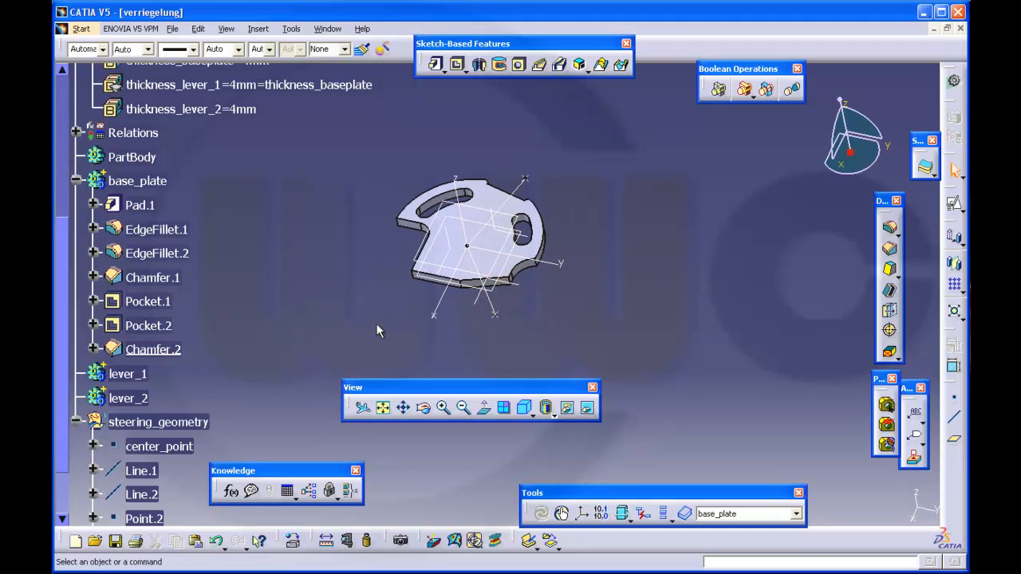
- Make lever_1 the in-work body and create a positioned sketch on the XY plane of the absolute axis system
right_click(142, 374)
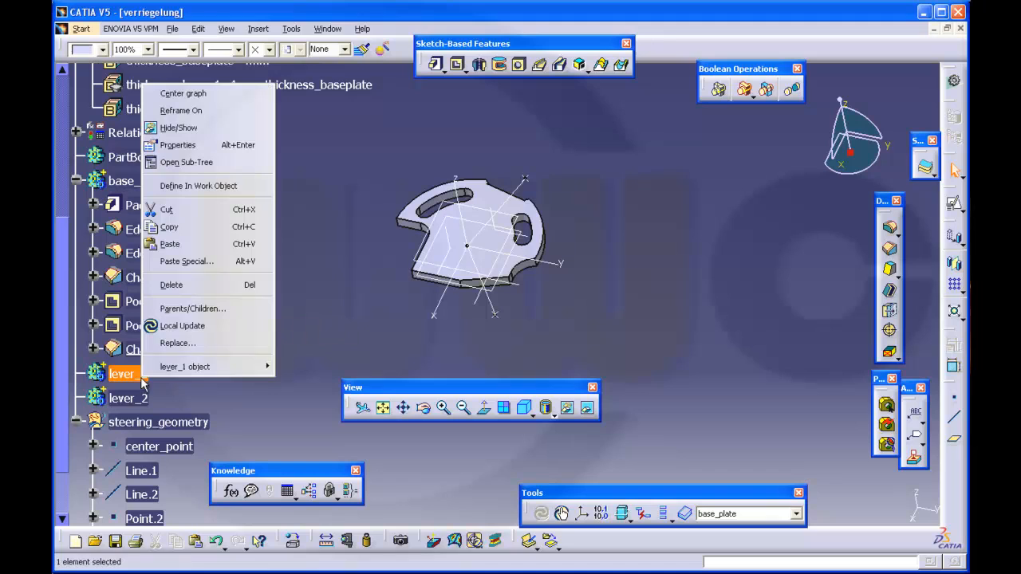
left_click(204, 188)
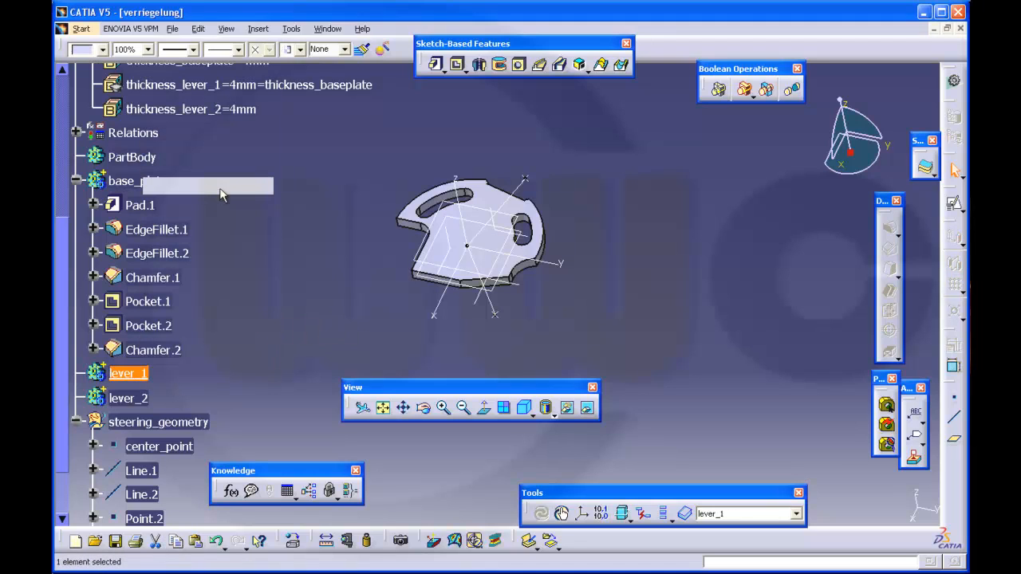
middle_click_drag(313, 242, 348, 301)
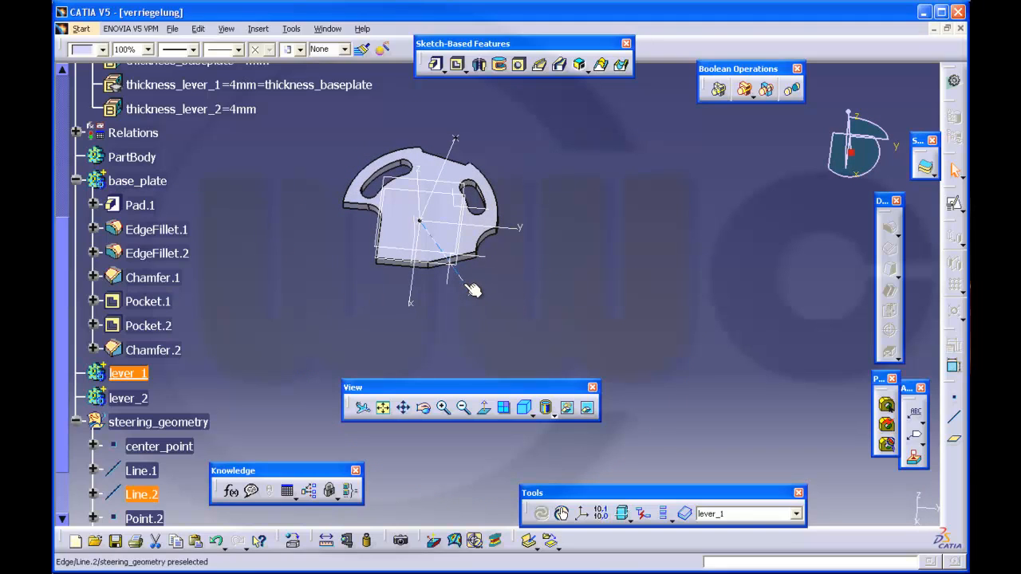
left_click(488, 256)
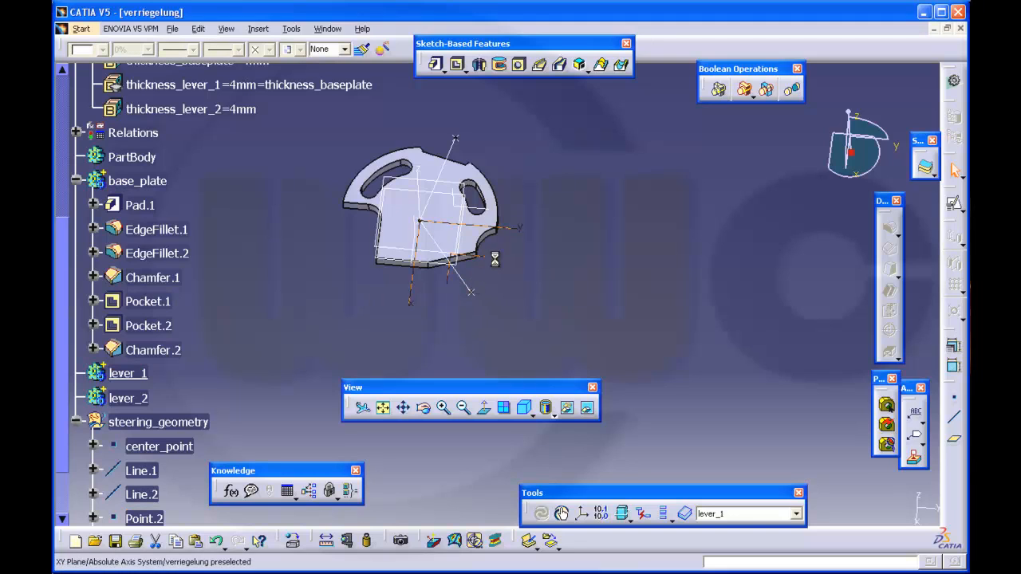
left_click(956, 208)
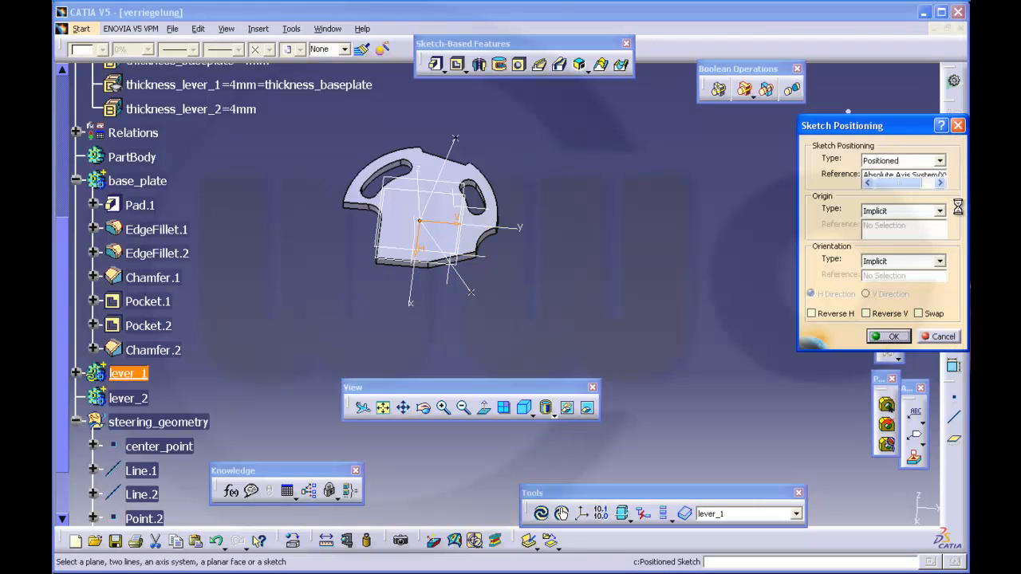
left_click(892, 336)
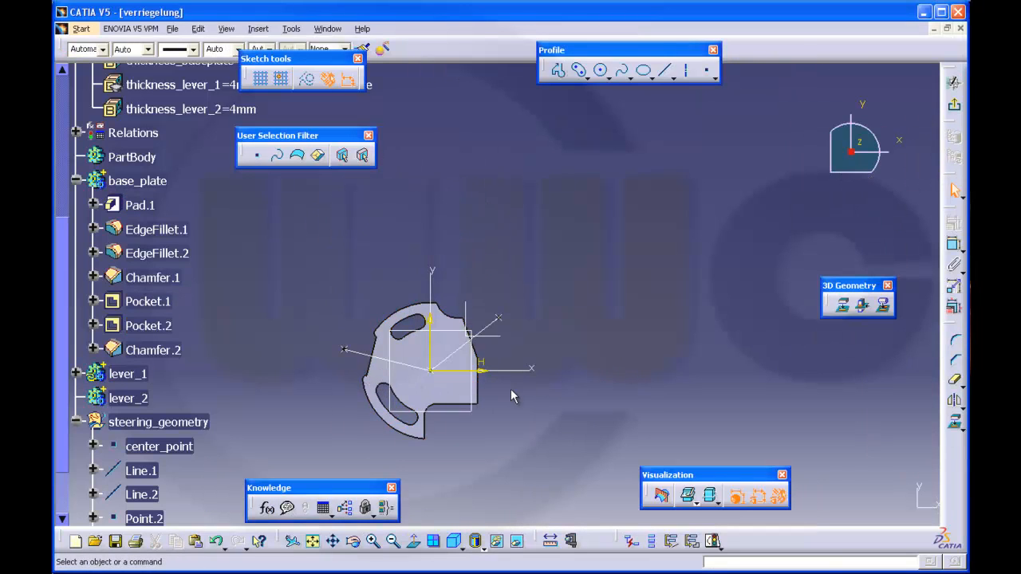
- Hide the Origin, HDirection and VDirection of the lever_1 sketch's absolute axis
middle_click_drag(511, 390, 612, 300)
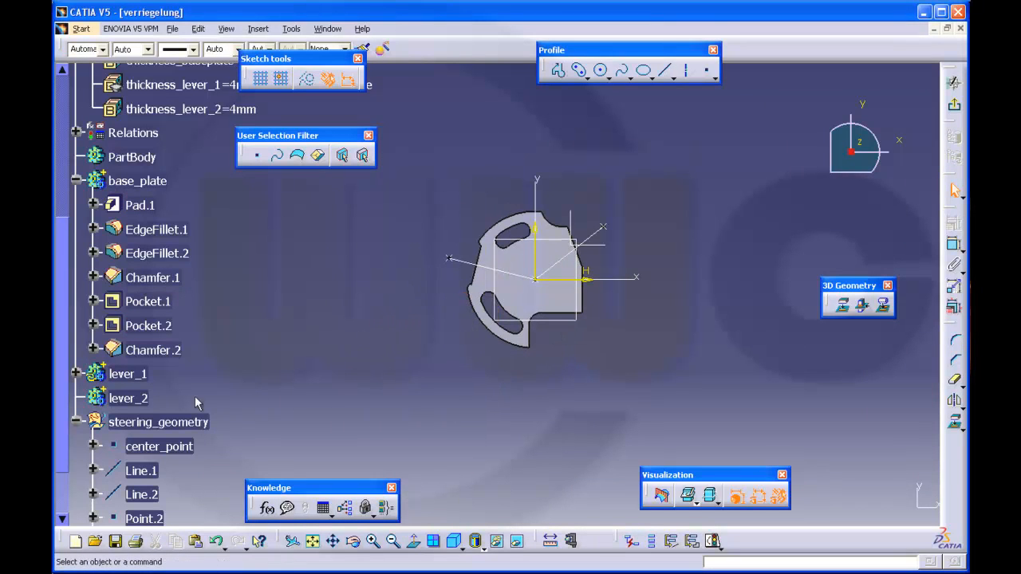
left_click(78, 181)
left_click(77, 206)
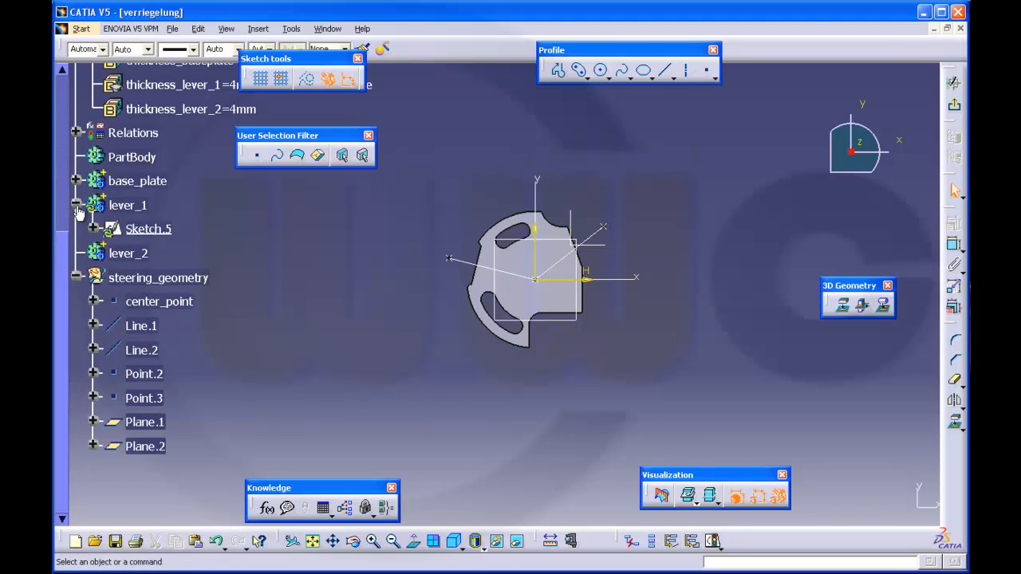
left_click(93, 229)
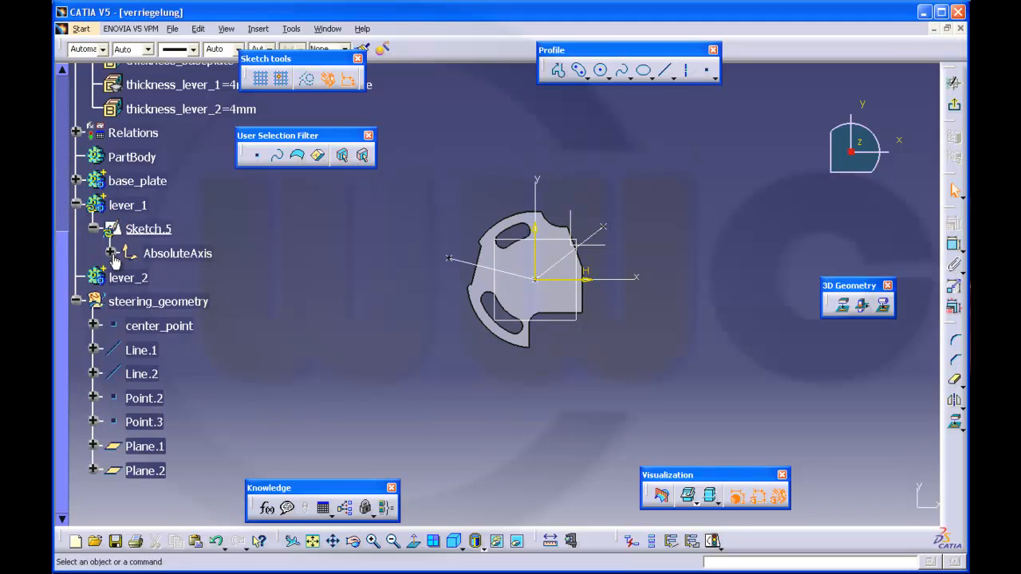
left_click(110, 253)
left_click(175, 277)
left_click(209, 326, "shift")
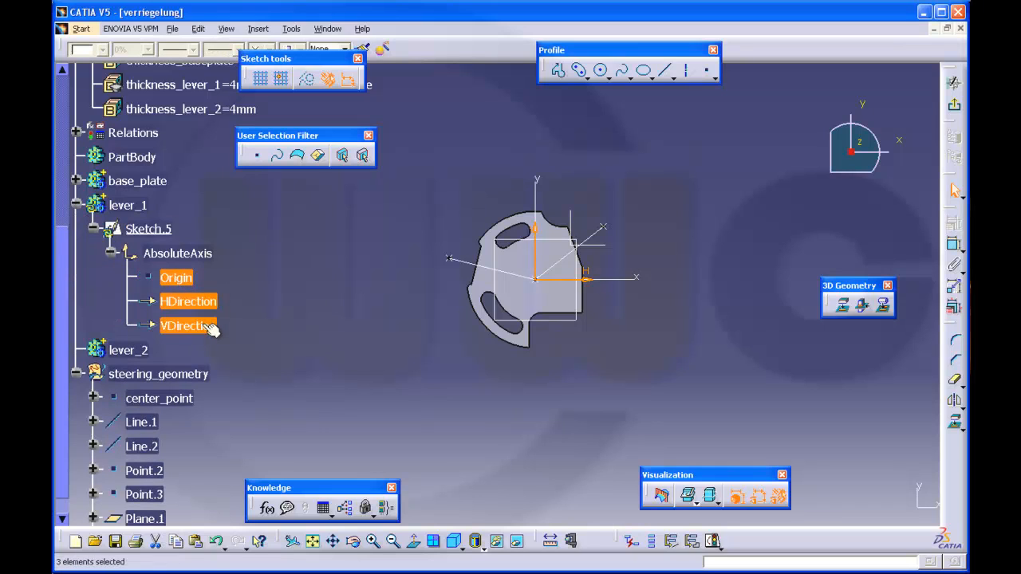
right_click(209, 326)
left_click(240, 369)
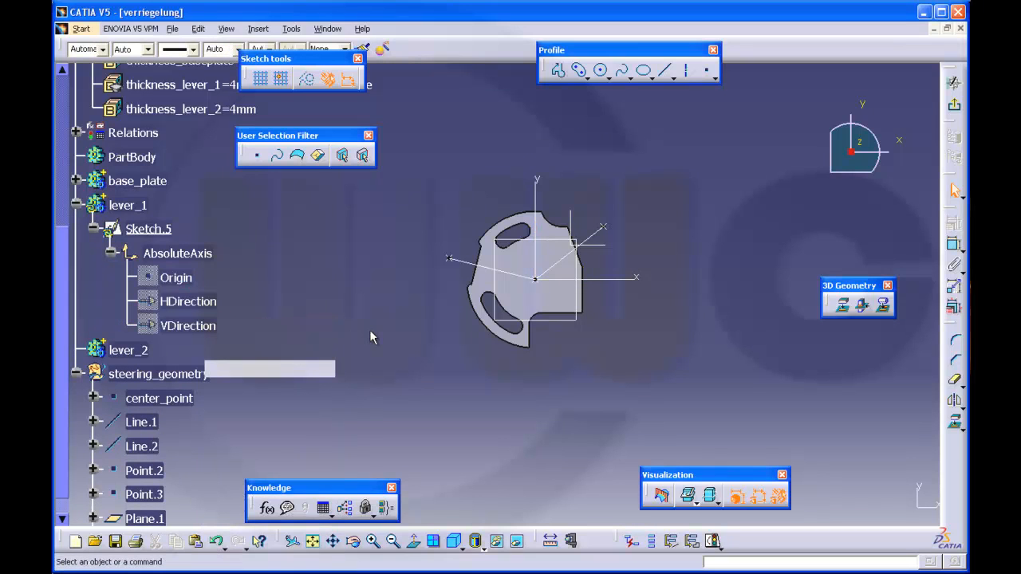
- Sketch a circle of about 13.3 mm radius outside the base plate, beyond the free end of the short steering line
middle_click_drag(466, 375, 467, 364)
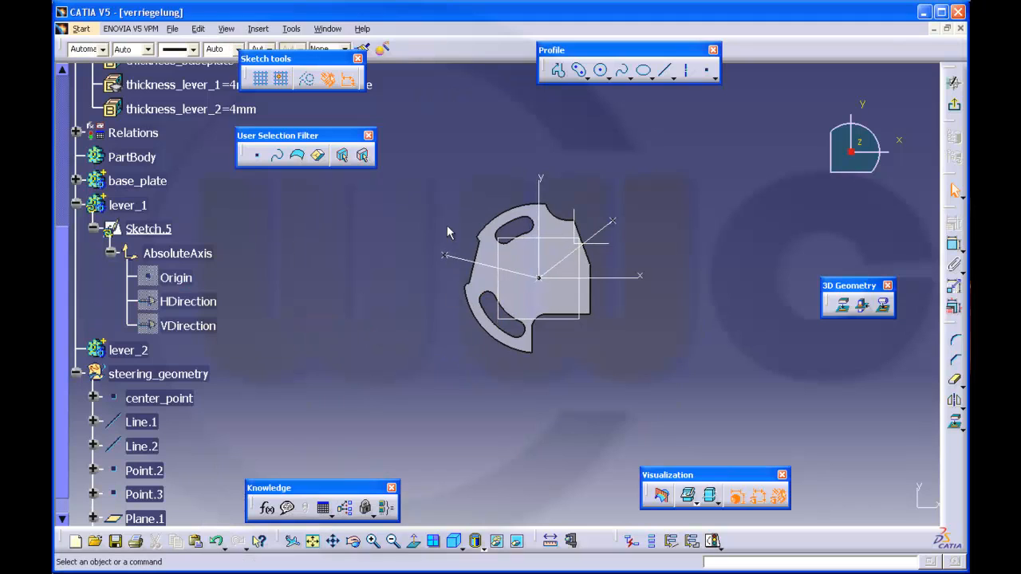
middle_click_drag(447, 218, 451, 257)
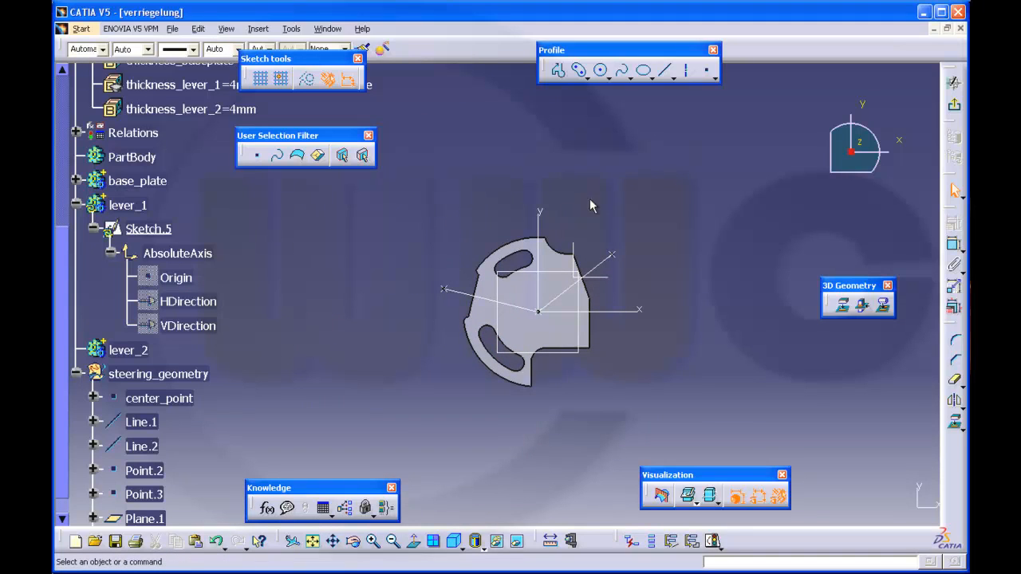
left_click(603, 70)
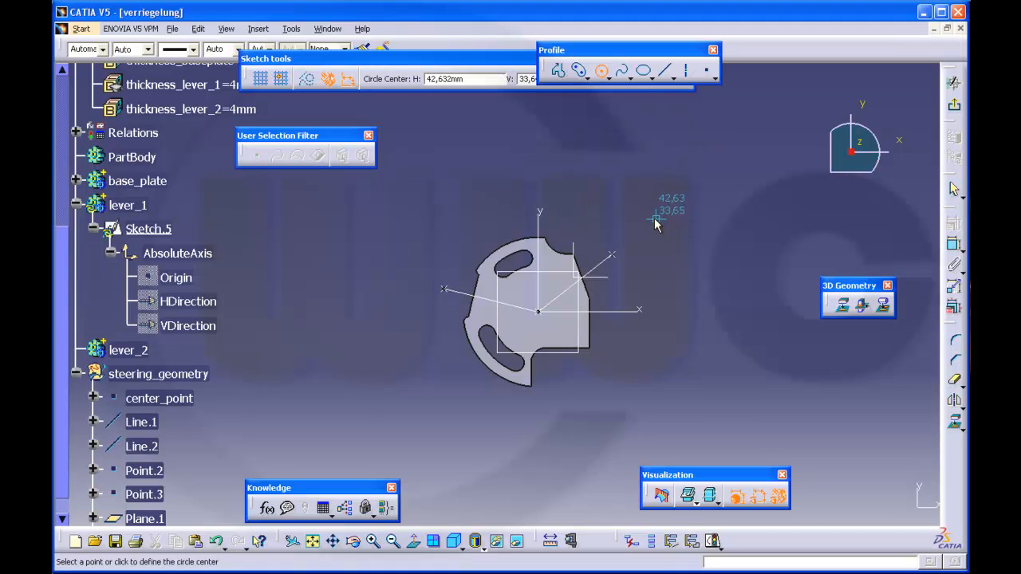
left_click(644, 219)
left_click(680, 227)
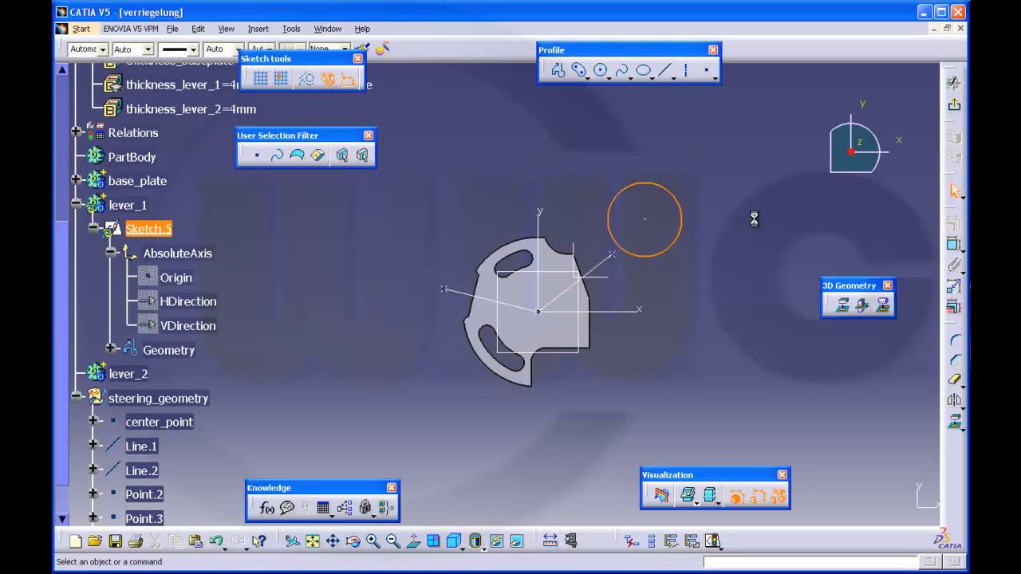
- Dimension the circle's radius and set it to 11 mm
left_click(954, 244)
left_click(675, 251)
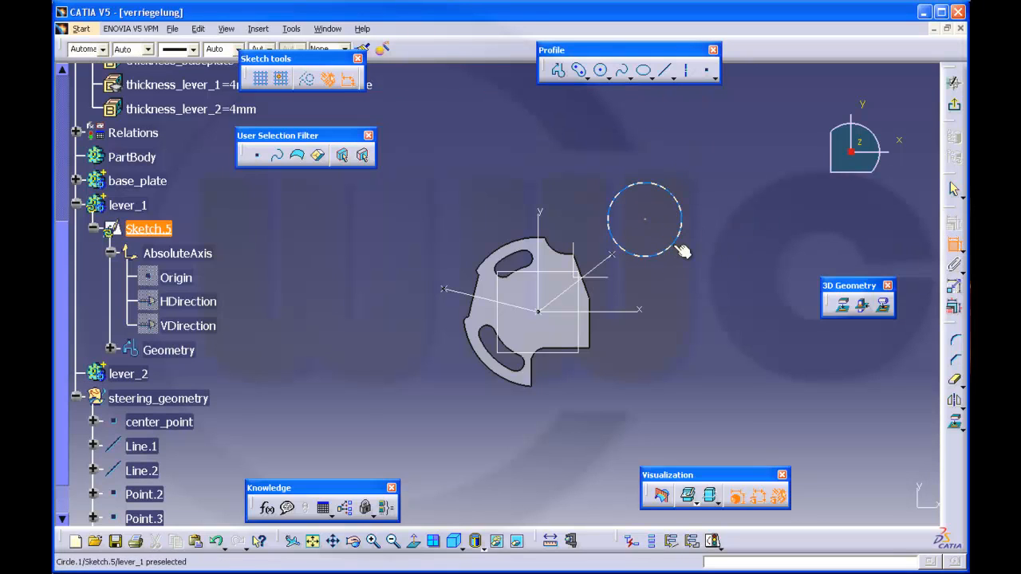
left_click(735, 253)
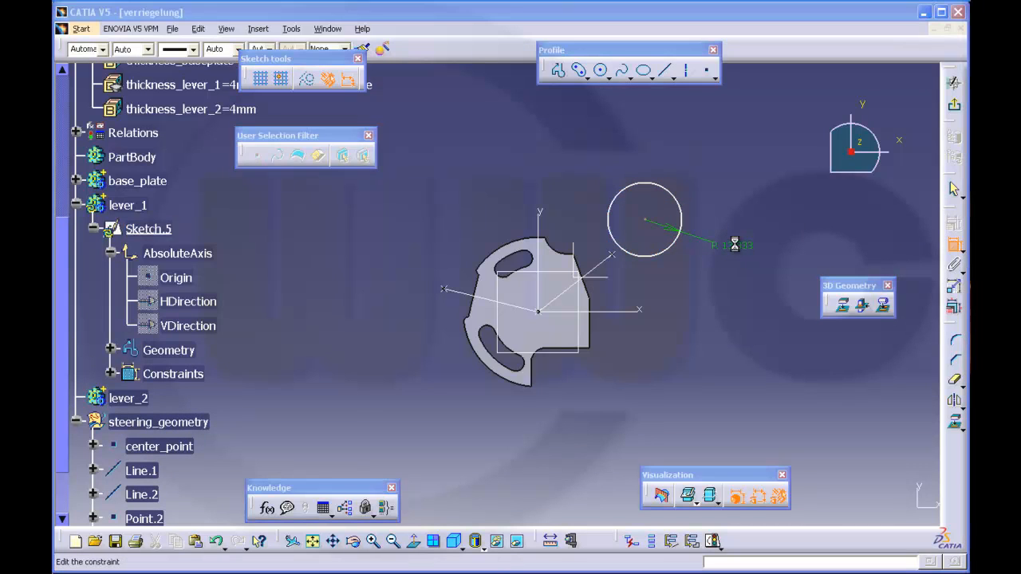
double_click(736, 247)
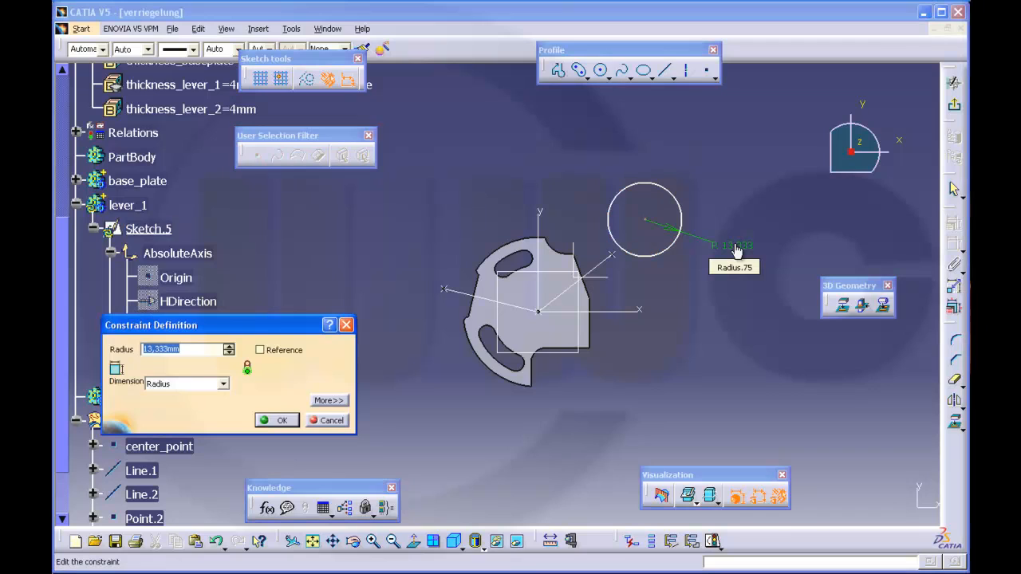
type("11")
key("Return")
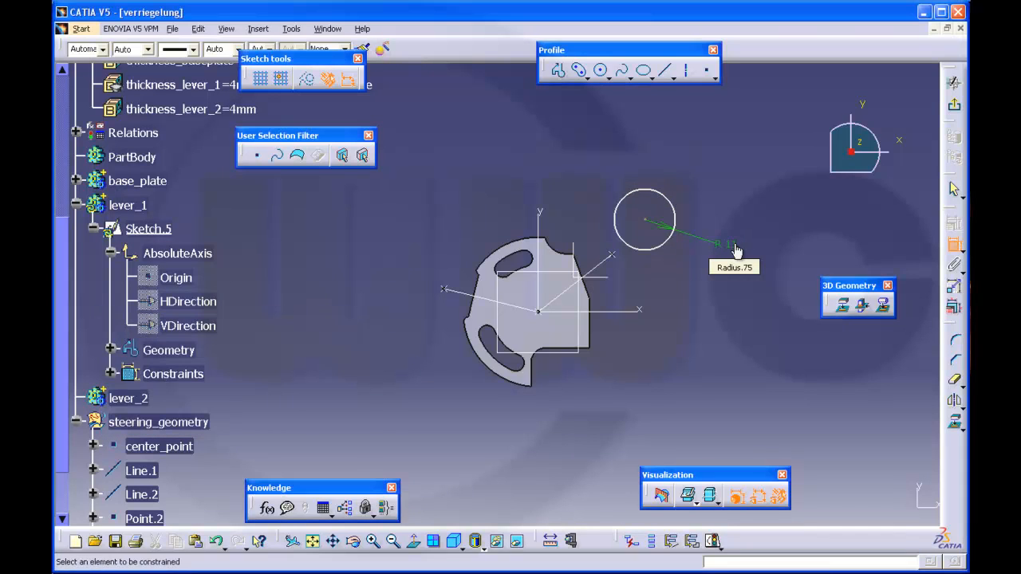
- Constrain the circle's center to be coincident with Point.3 of the steering geometry
left_click(647, 222)
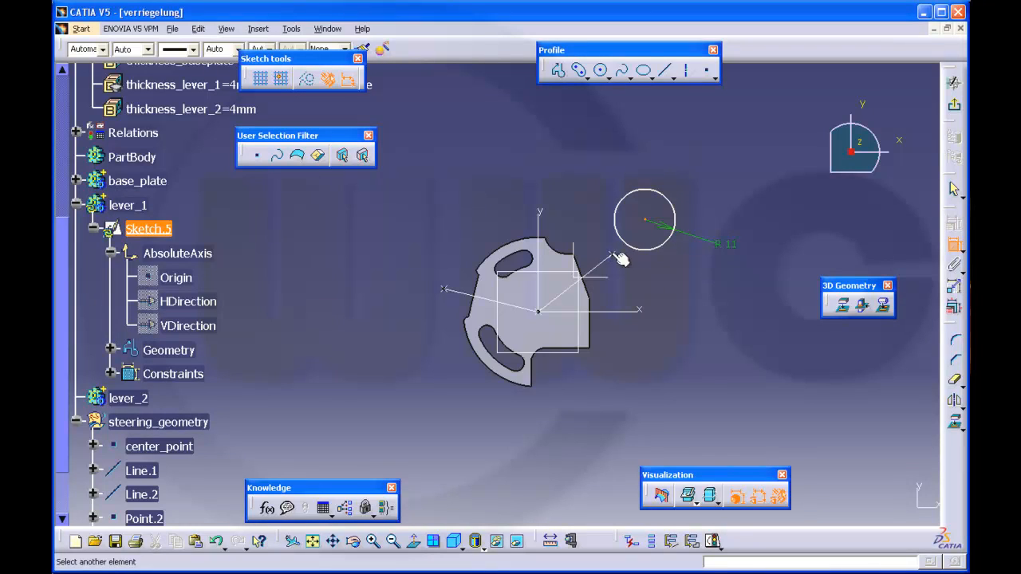
scroll(225, 308, "down", 3)
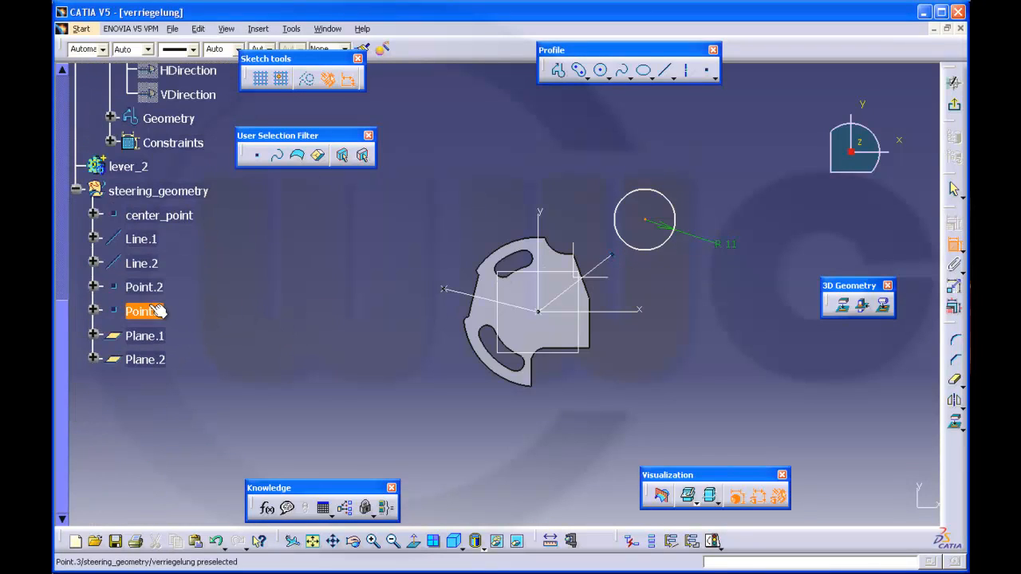
left_click(159, 313)
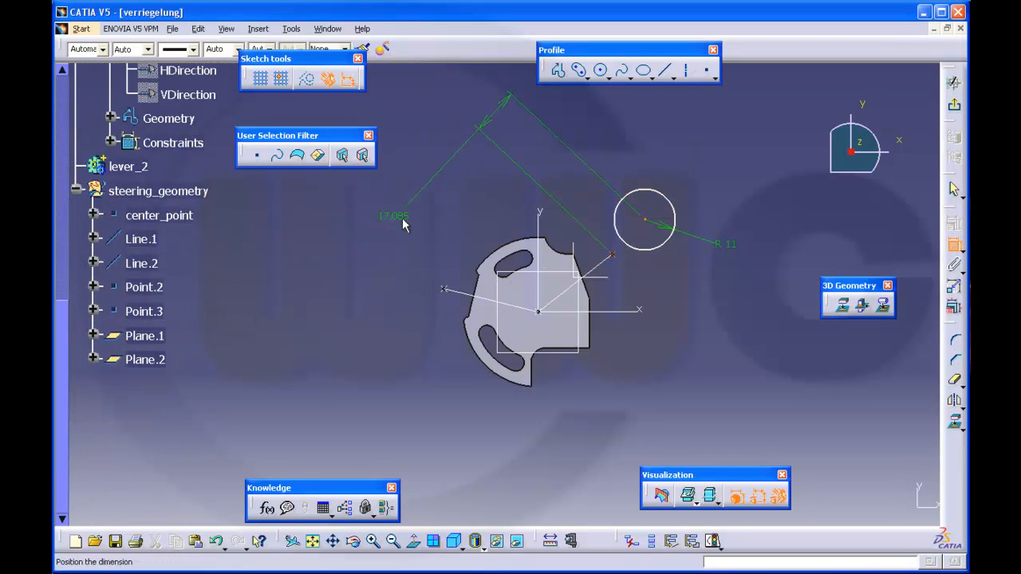
right_click(468, 210)
left_click(502, 308)
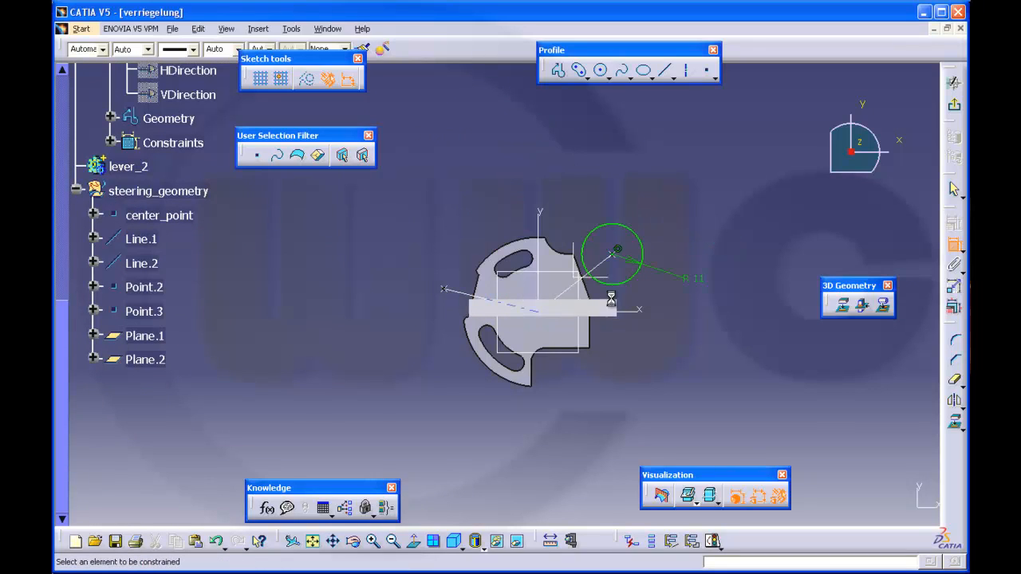
- Sketch an oriented rectangle running from inside the circle toward the plate along the steering line, and start the Constraint command
middle_click_drag(664, 324, 663, 290, "ctrl")
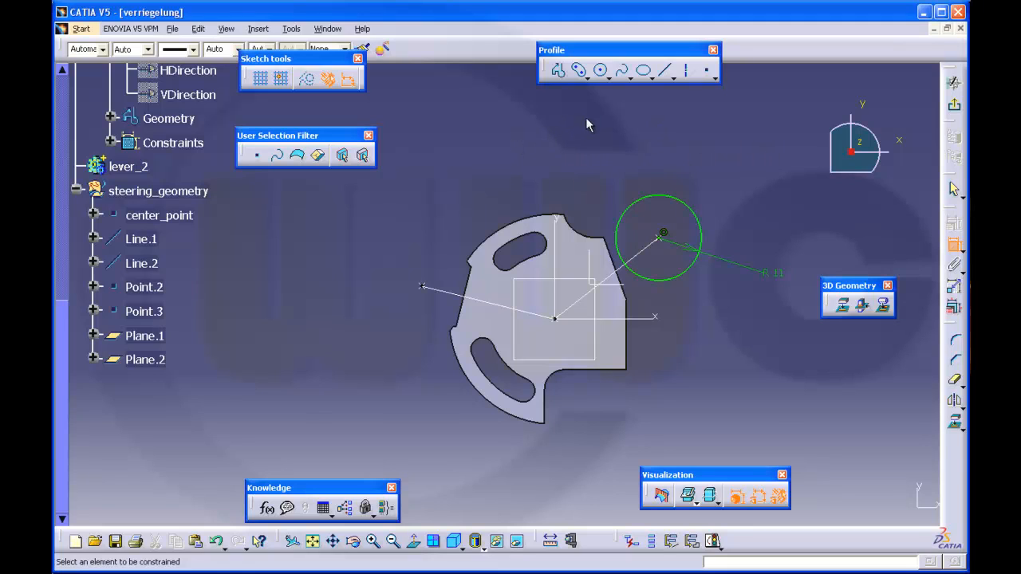
left_click(590, 79)
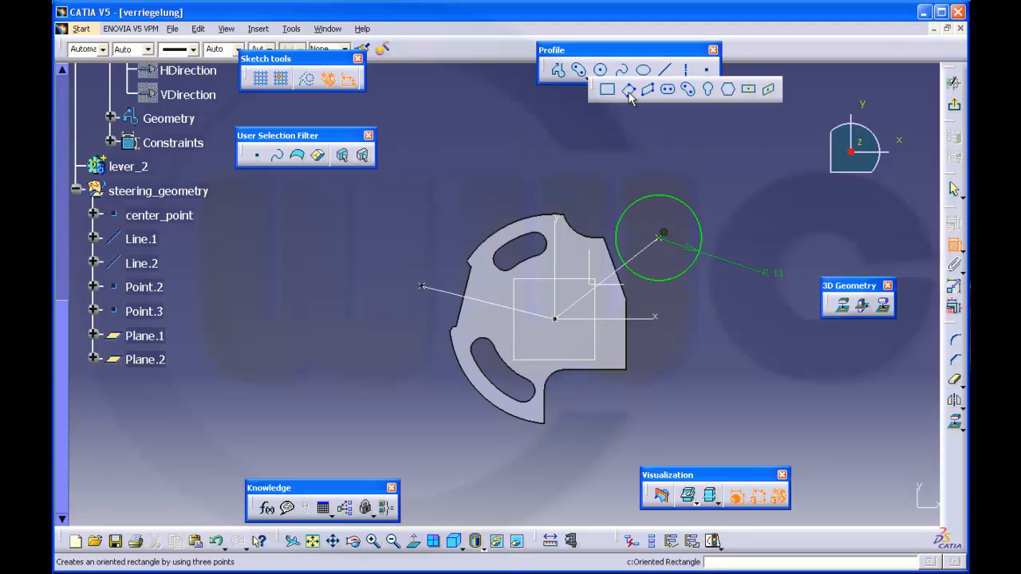
left_click(629, 92)
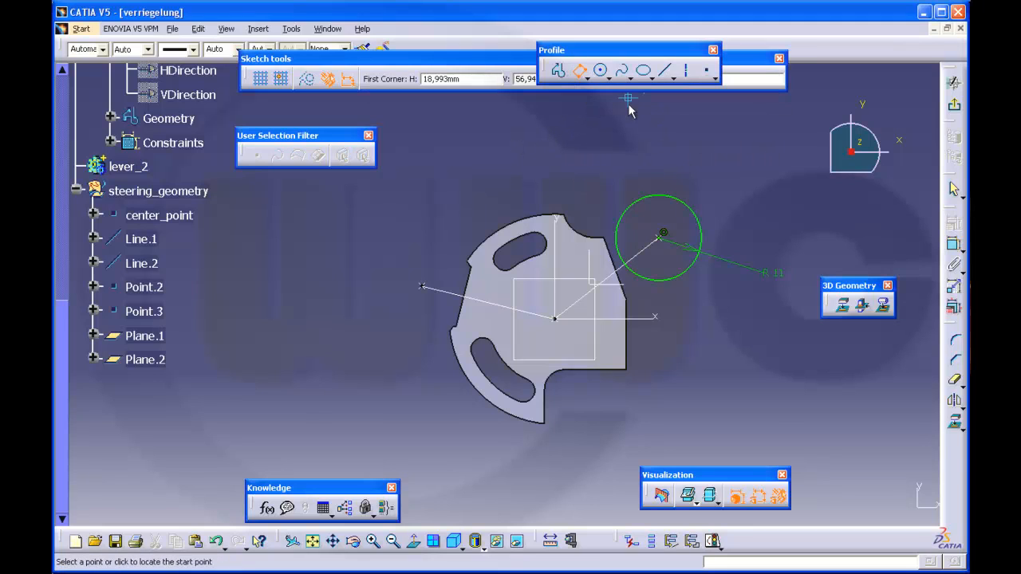
left_click(644, 234)
left_click(604, 257)
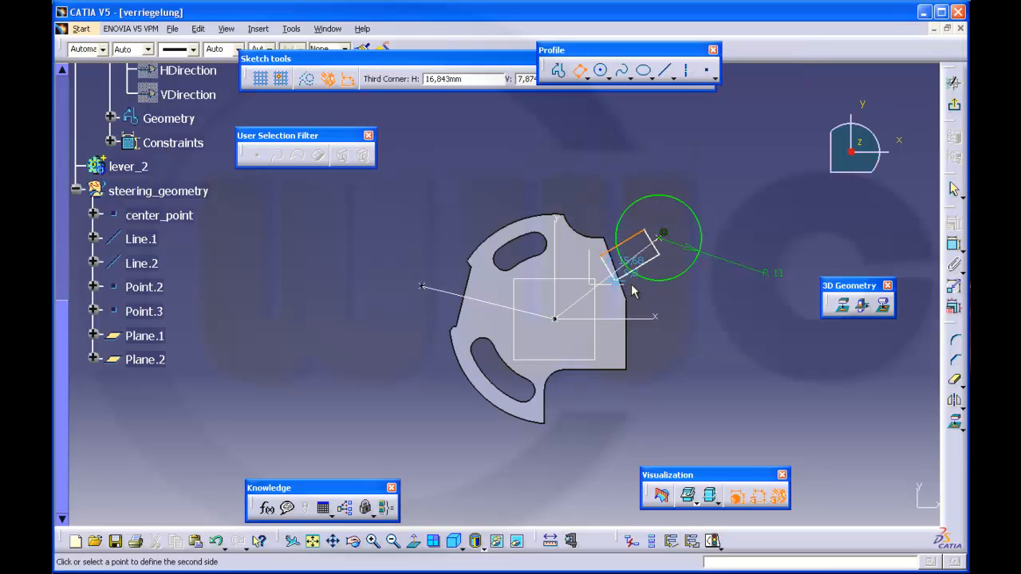
left_click(626, 292)
left_click(712, 295)
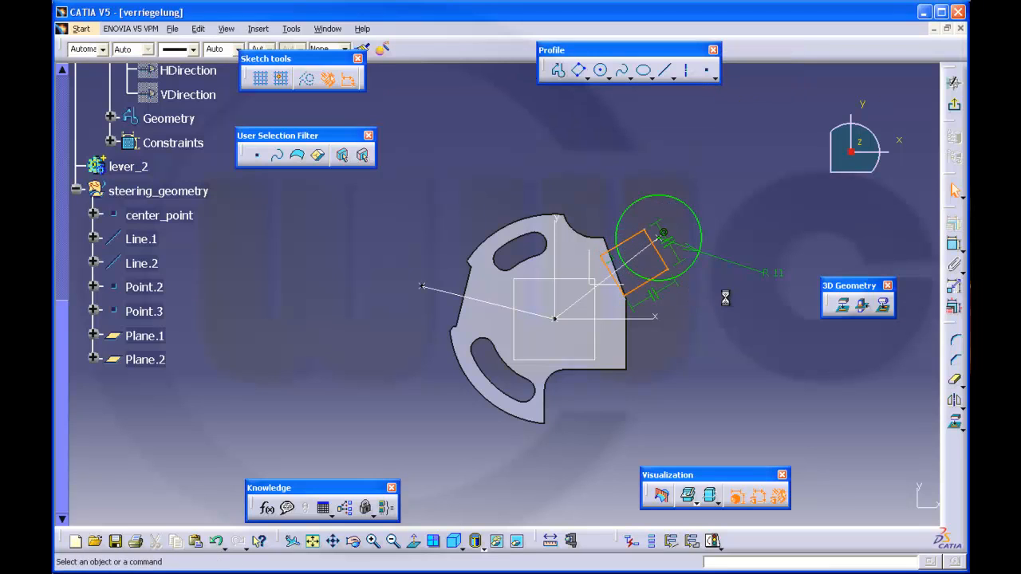
left_click(955, 244)
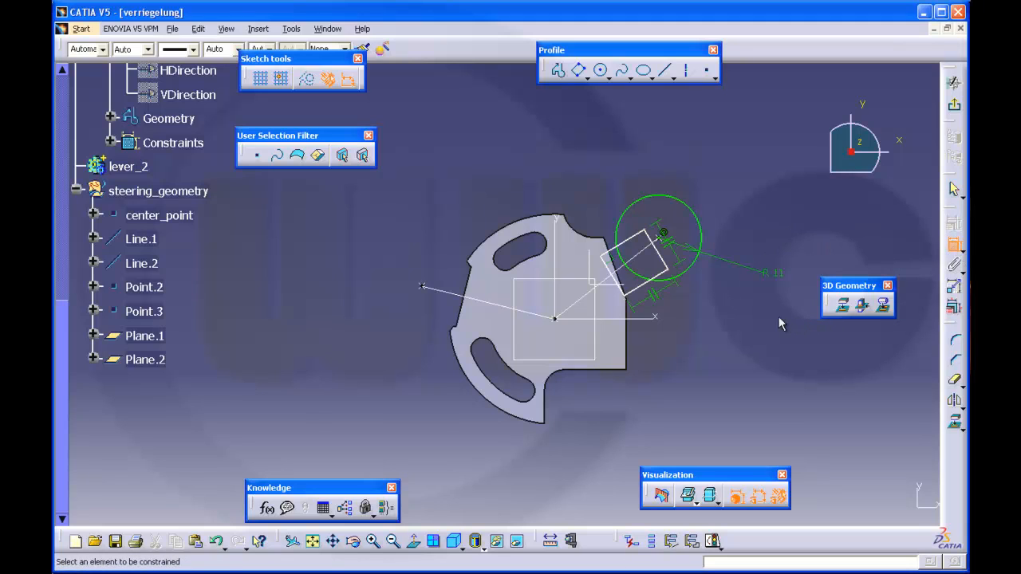
- Constrain the rectangle's outer short side to be coincident with Point.3 and its inner short side with center_point
left_click(657, 254)
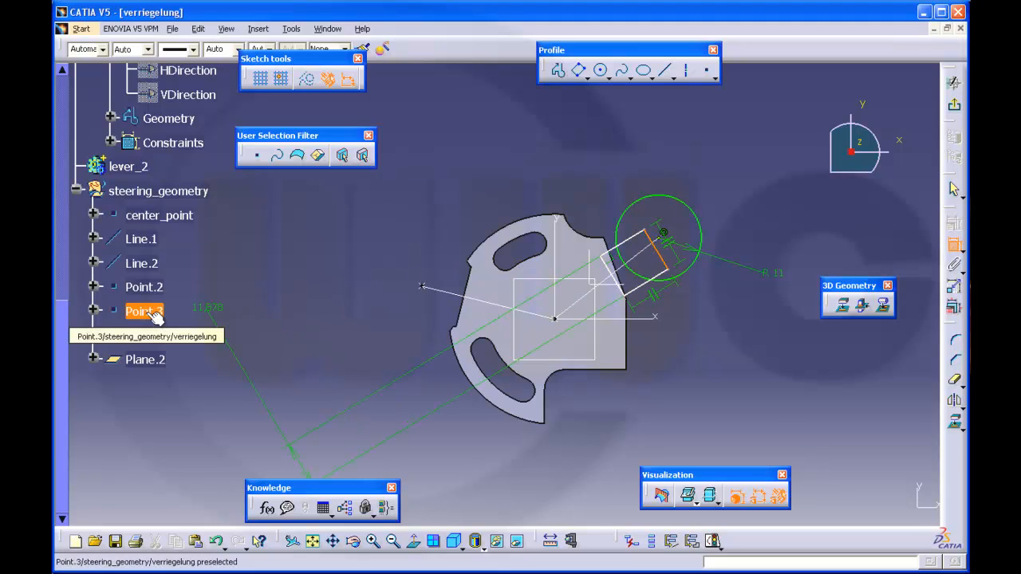
right_click(209, 303)
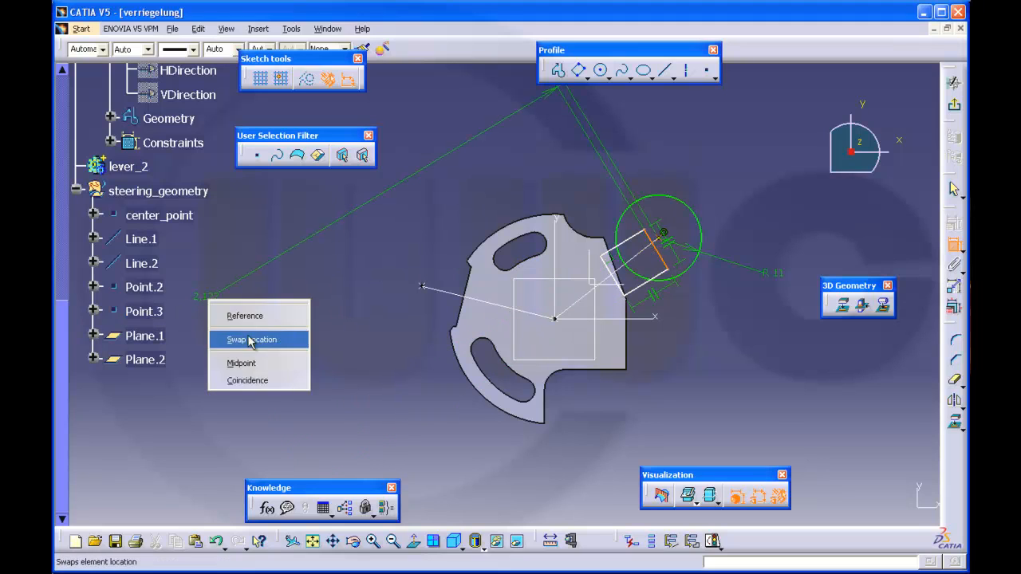
left_click(259, 379)
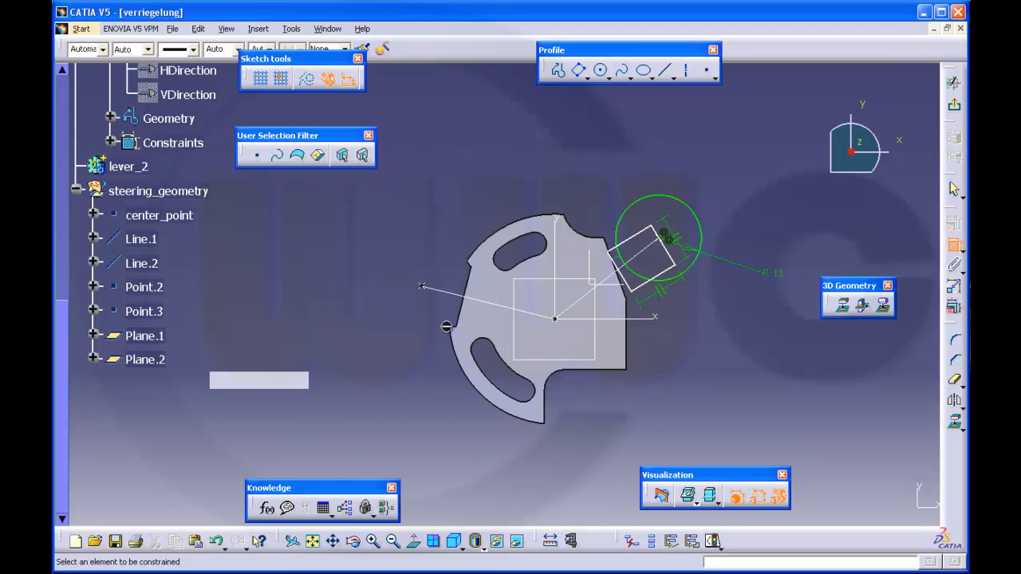
left_click(629, 284)
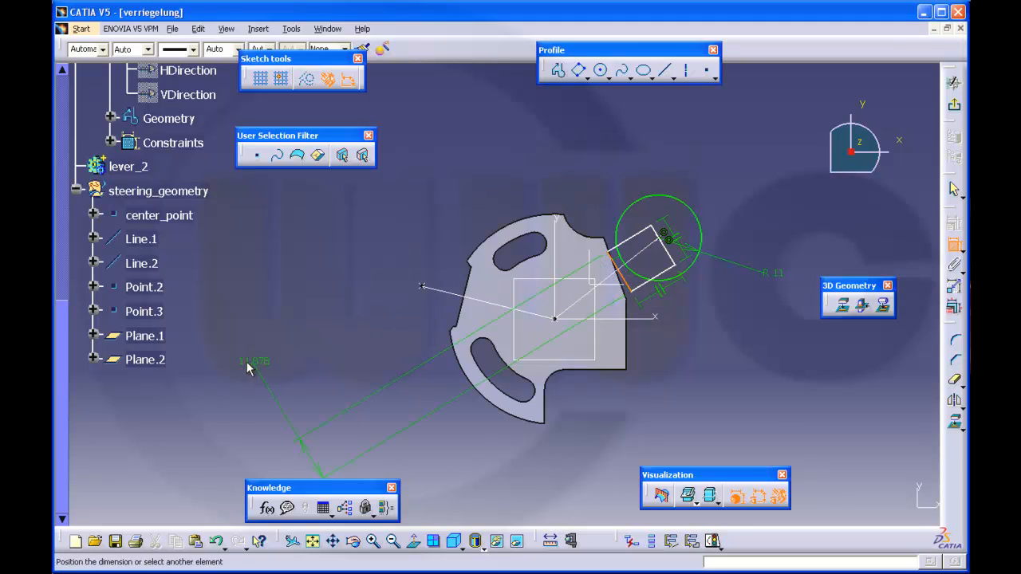
right_click(247, 252)
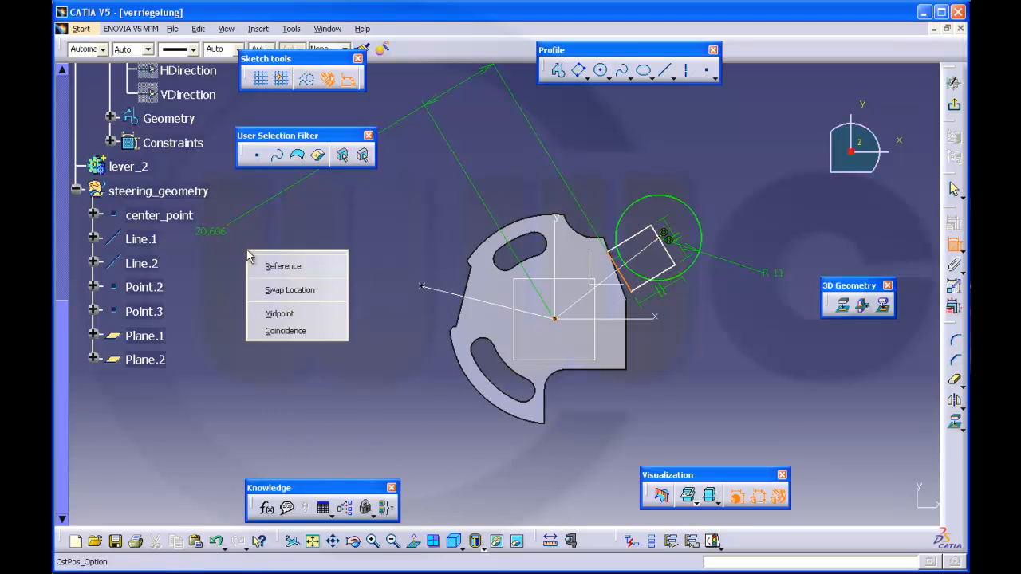
left_click(301, 332)
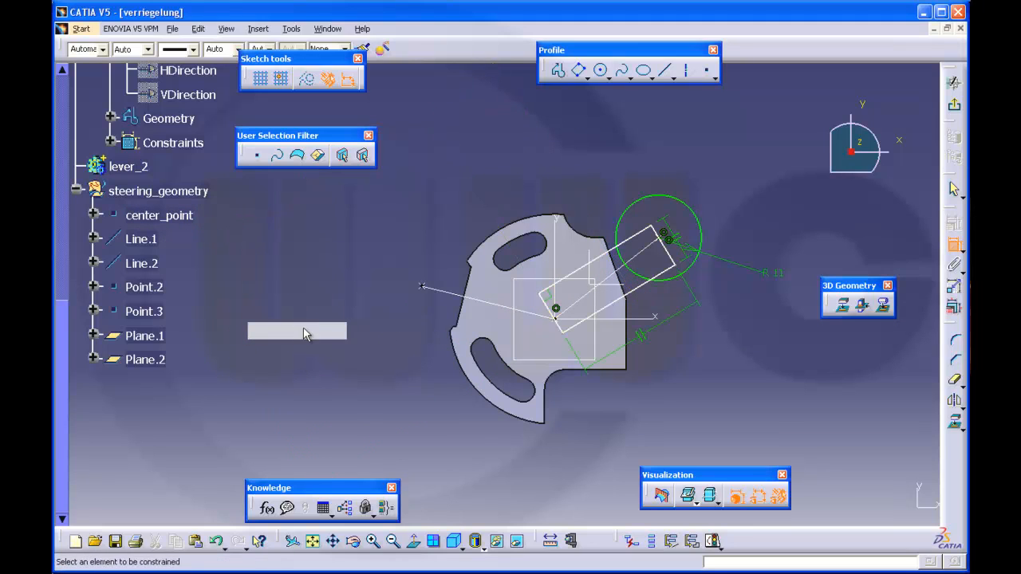
- Dimension the distance between the rectangle's lower long side and Line.2 and set it to 8 mm
left_click(650, 281)
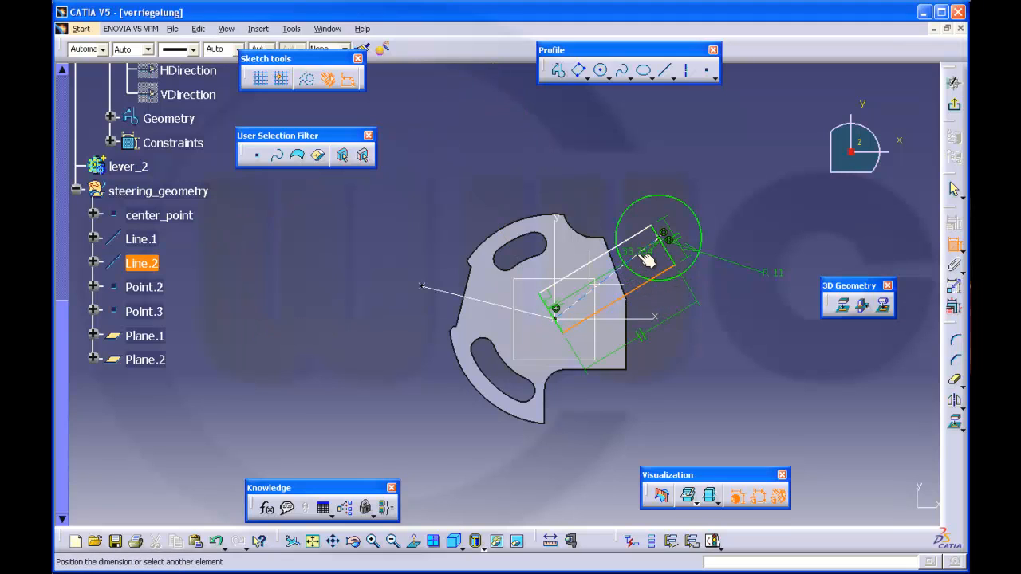
right_click(745, 193)
left_click(765, 233)
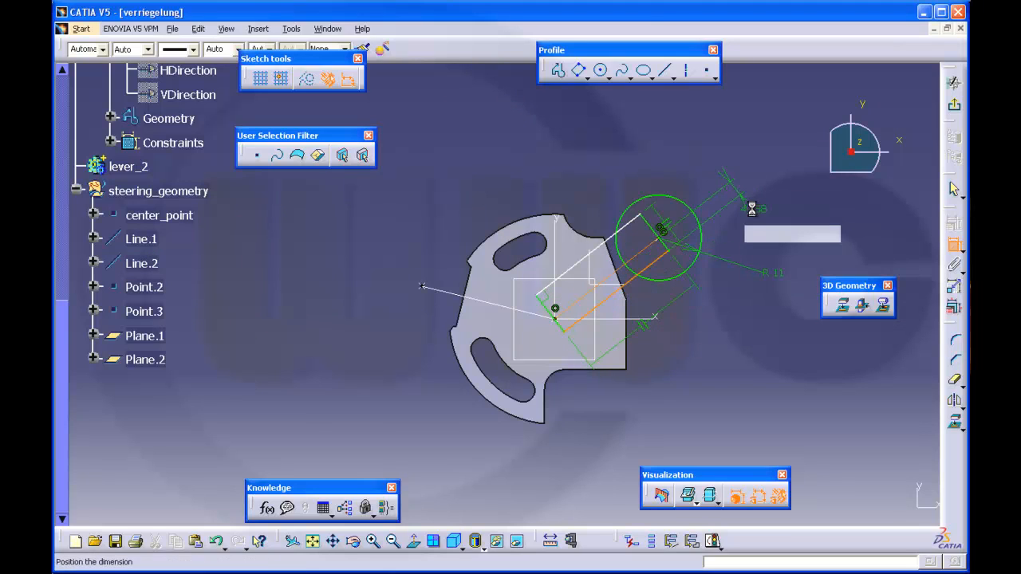
left_click(736, 188)
double_click(736, 188)
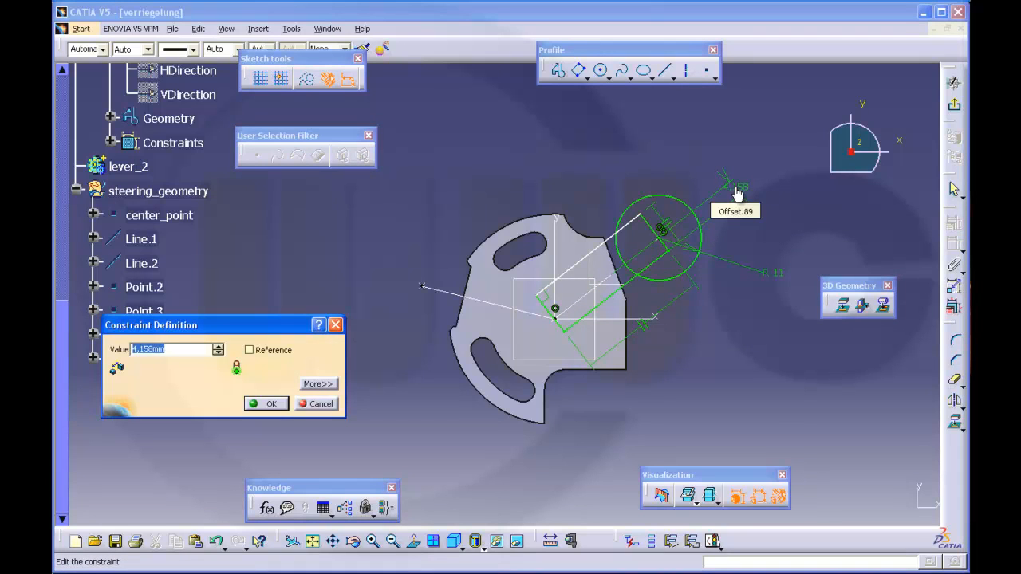
type("8")
key("Return")
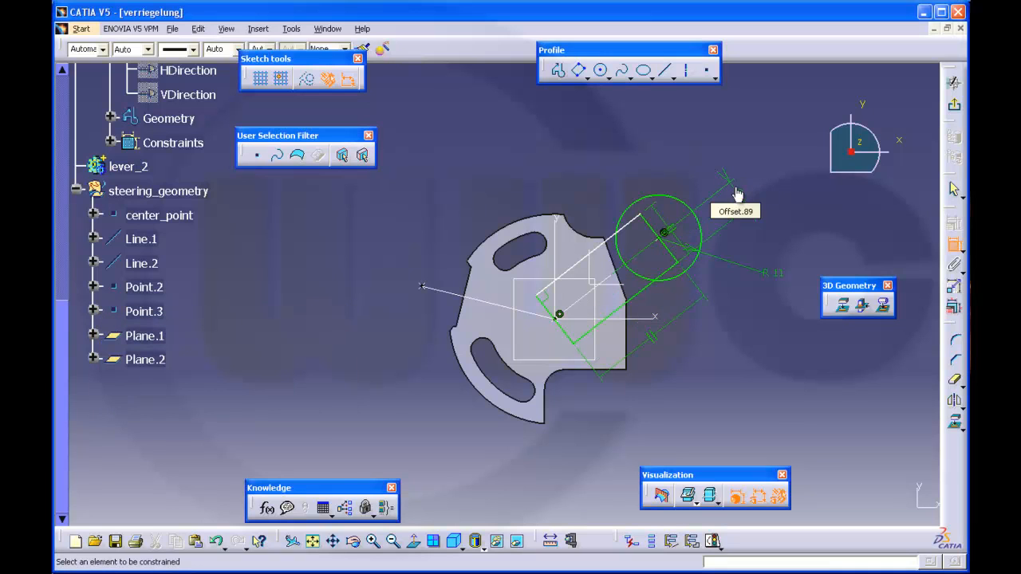
- Dimension the rectangle's width between its two long sides and set it to 16 mm
left_click(618, 233)
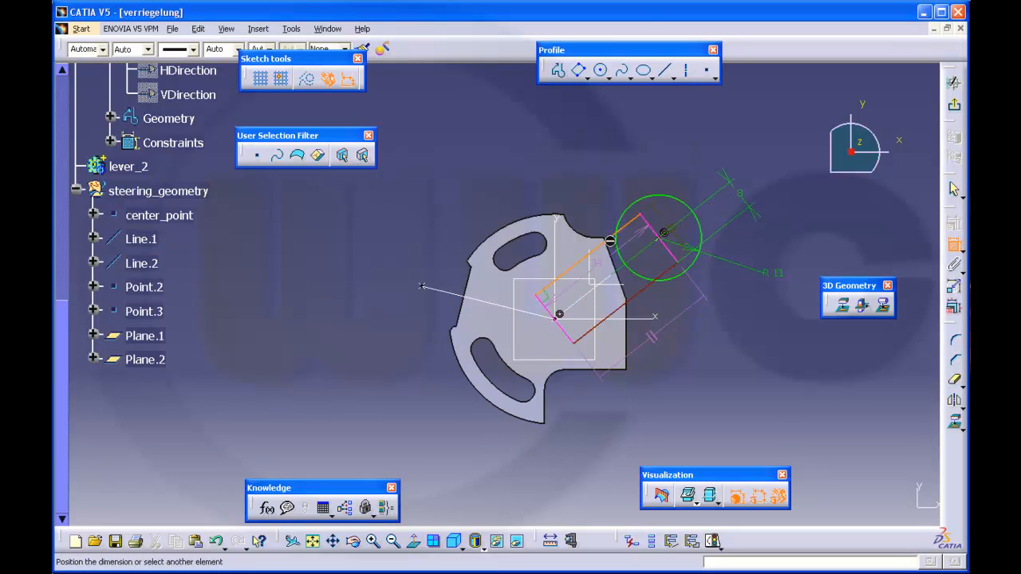
left_click(643, 289)
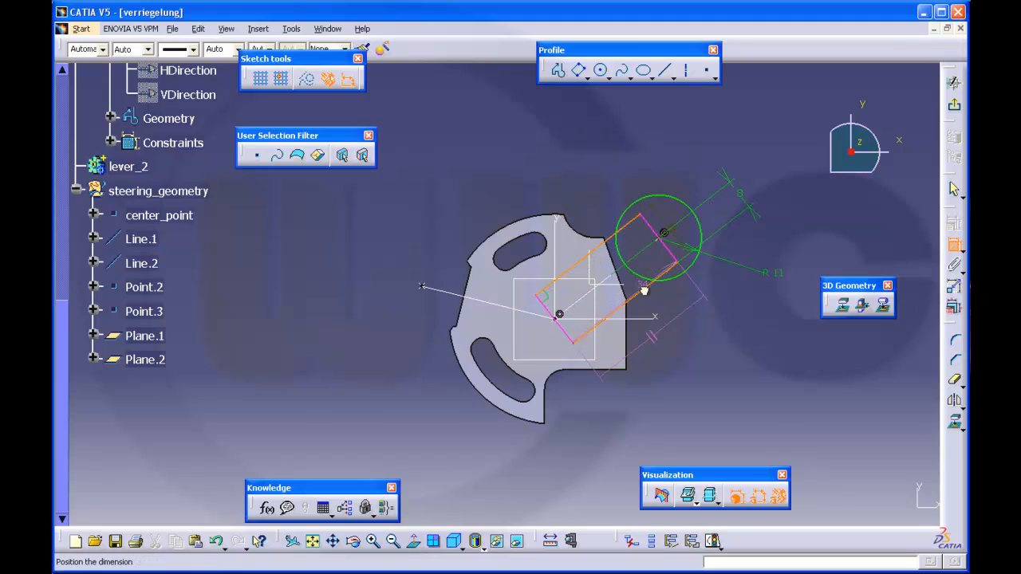
left_click(784, 155)
double_click(784, 156)
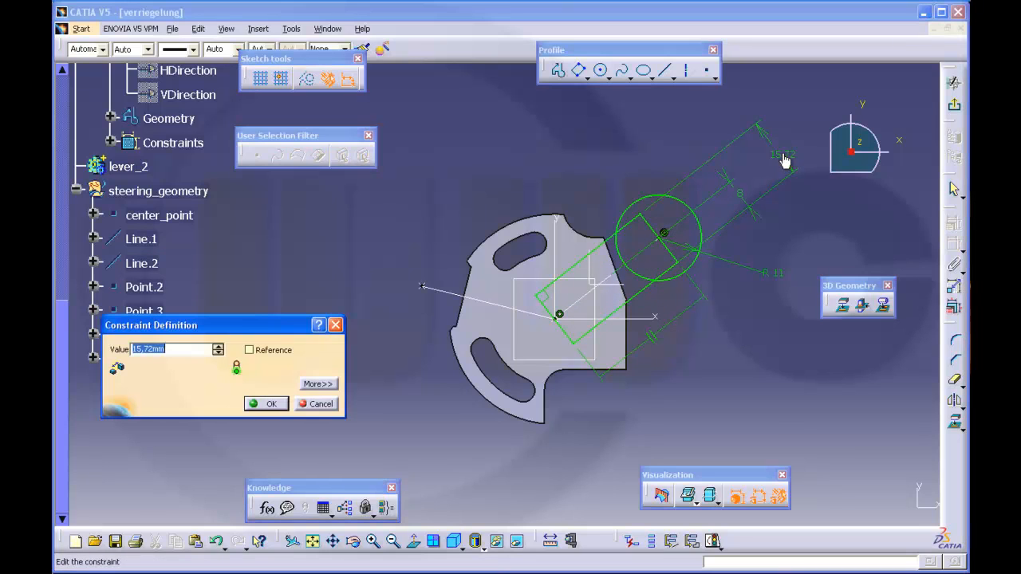
type("16")
key("Return")
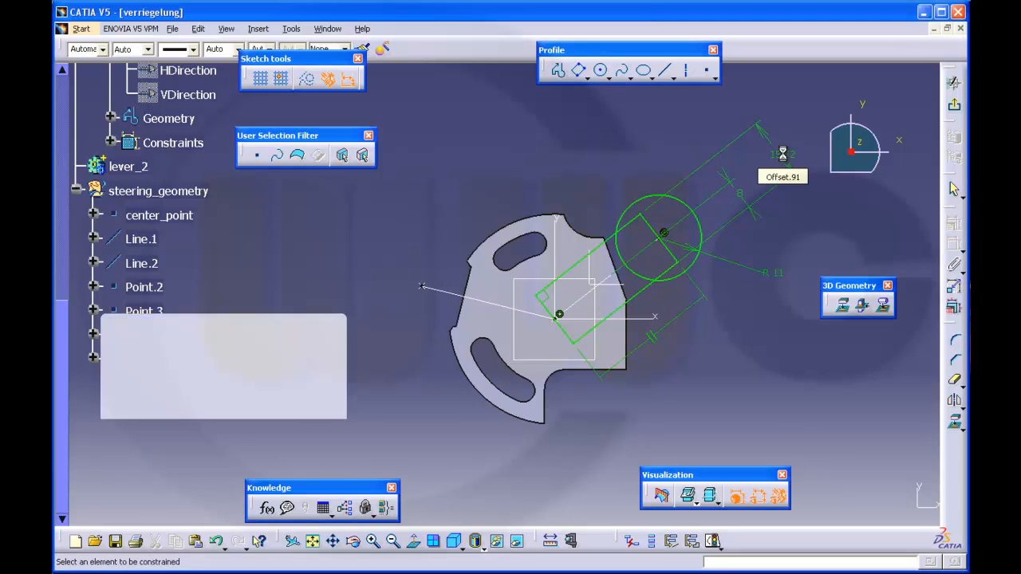
- Quick-trim the circle's arc inside the rectangle and the rectangle's segments inside the circle to form one closed lever outline
mouse_move(760, 338)
middle_mouse_down()
mouse_move(759, 304)
mouse_move(761, 311)
mouse_move(666, 312)
middle_mouse_up()
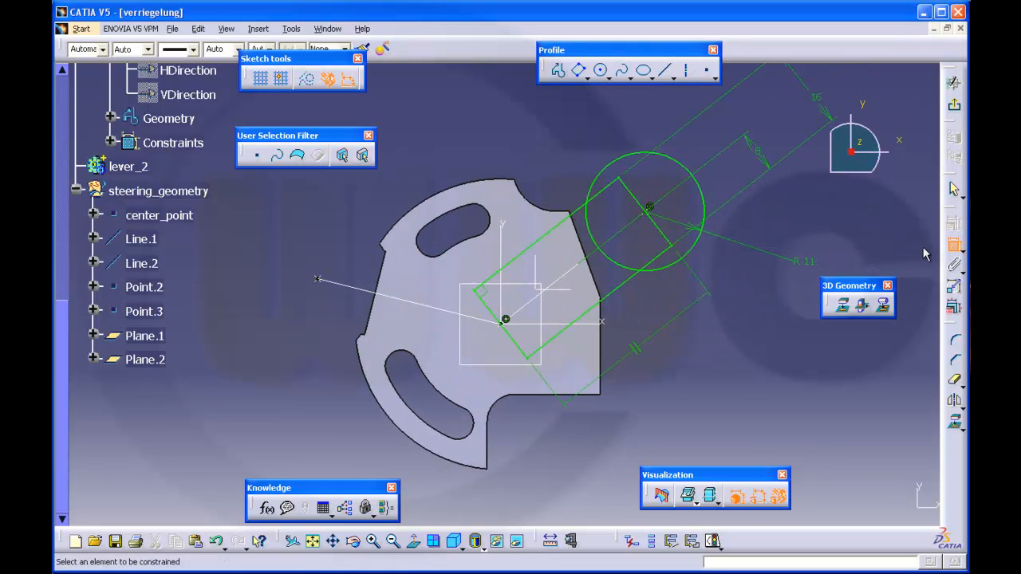
left_click(954, 244)
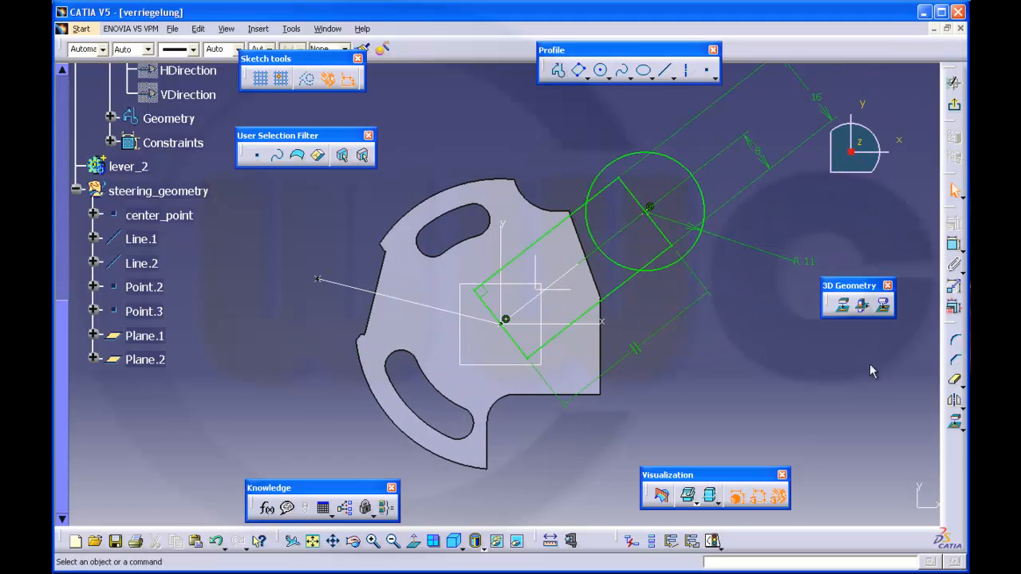
left_click(956, 383)
left_click(627, 249)
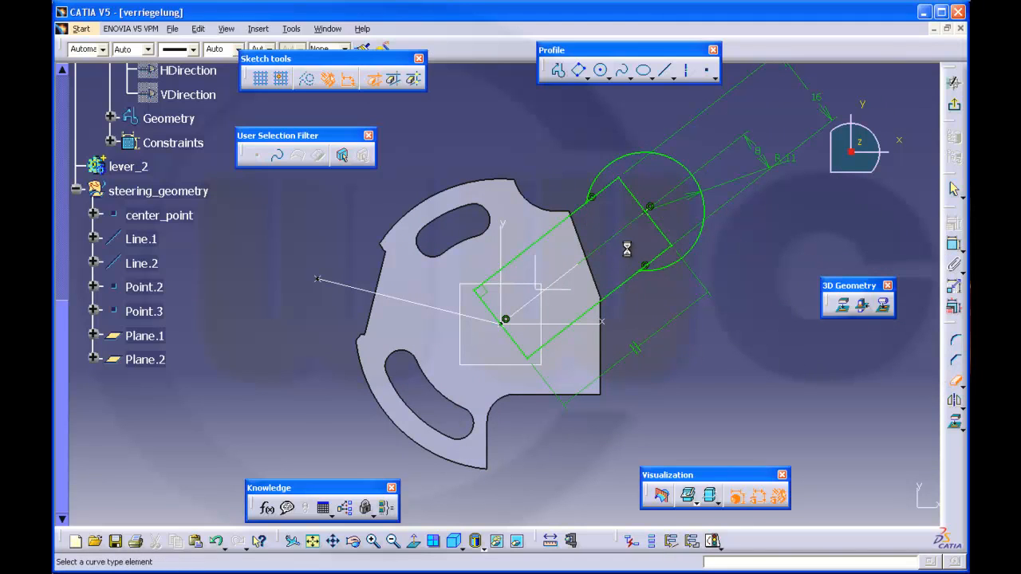
left_click(660, 234)
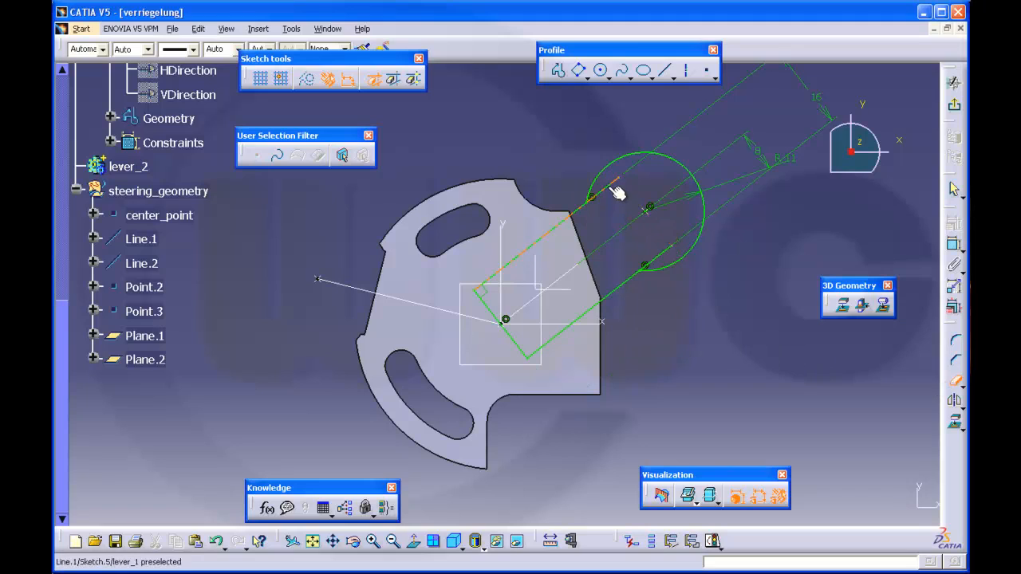
left_click(612, 184)
left_click(661, 254)
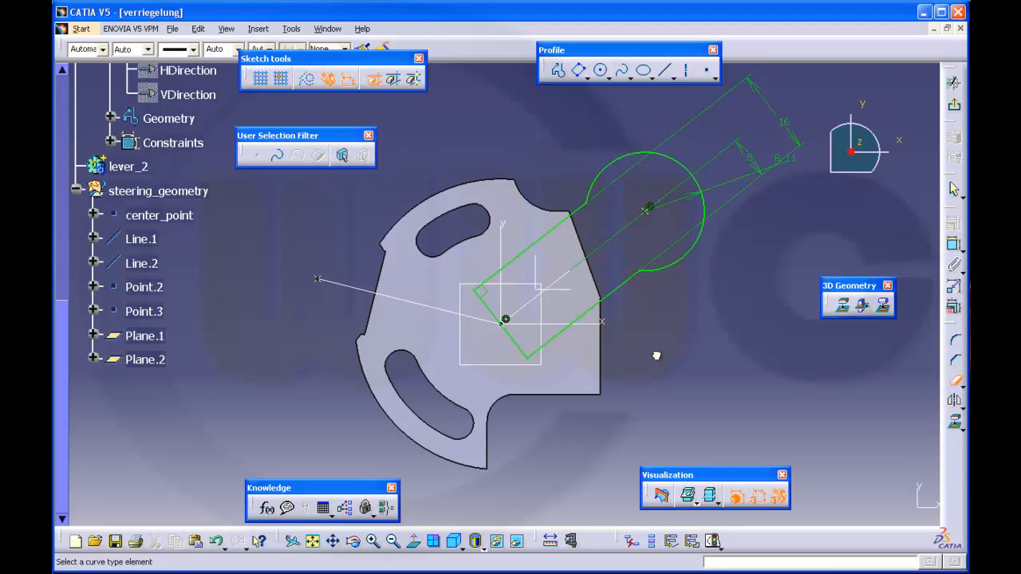
- Leave the lever_1 sketch and start a Pad from it with the first limit up to Plane.2
left_click(954, 105)
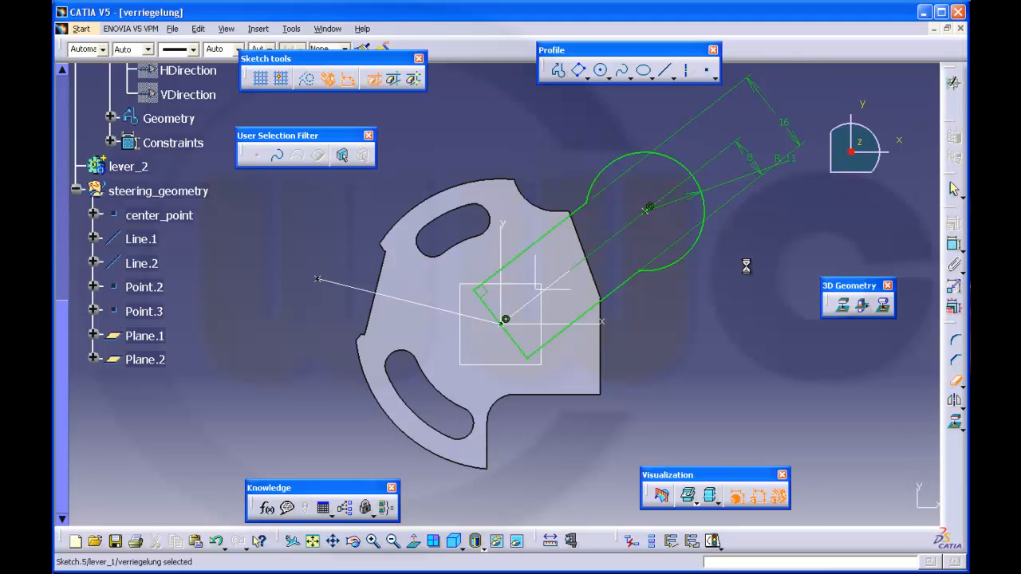
middle_click_drag(637, 308, 683, 232)
middle_click(669, 277)
middle_click_drag(669, 276, 662, 297)
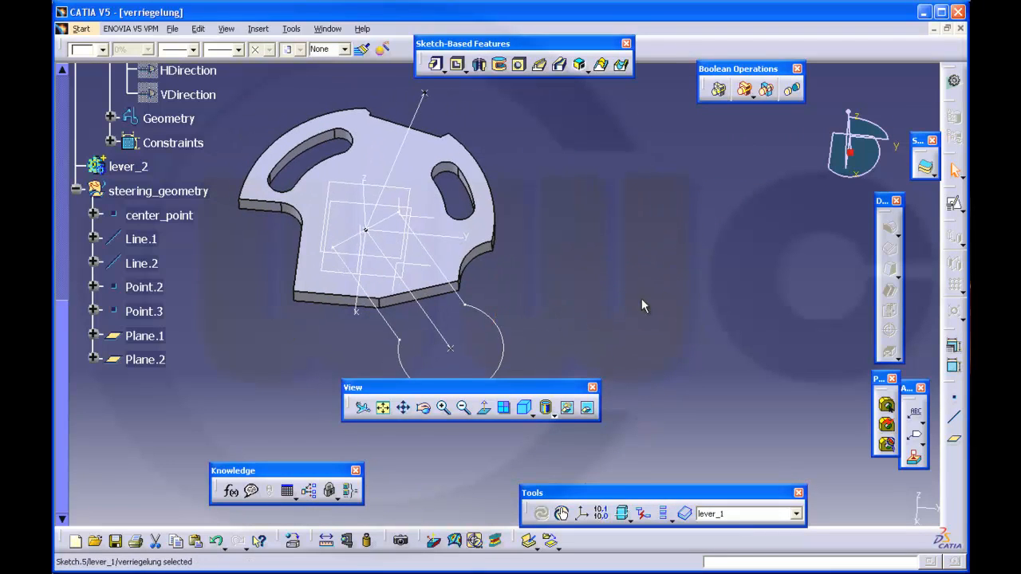
middle_click_drag(601, 306, 690, 280)
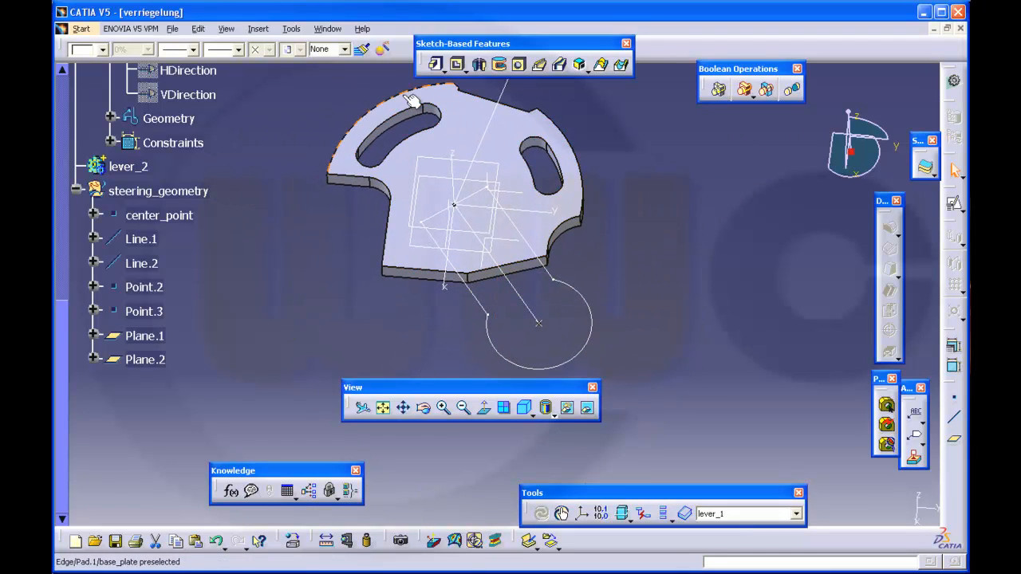
left_click(435, 67)
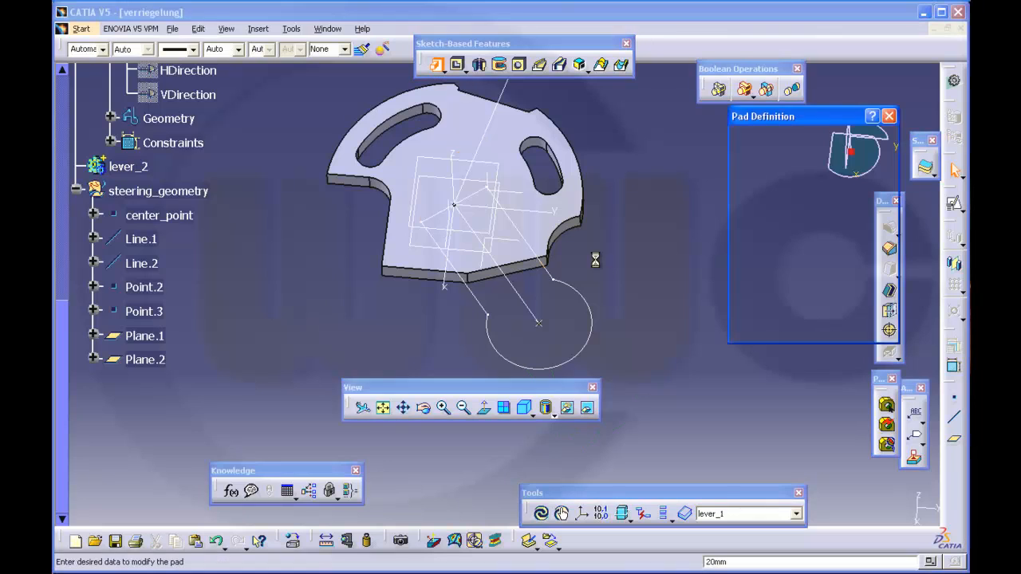
middle_click_drag(601, 298, 578, 223)
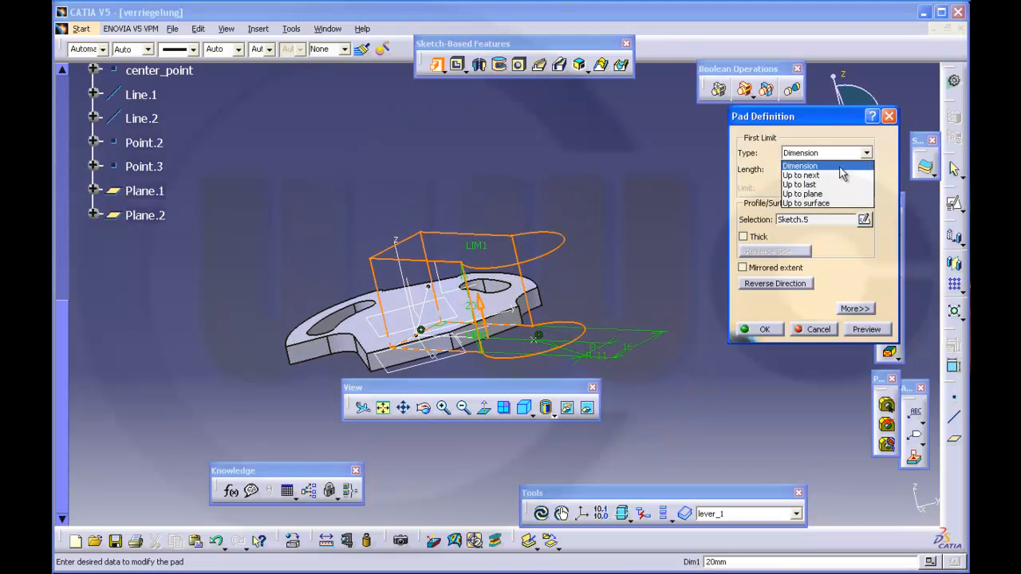
left_click(815, 193)
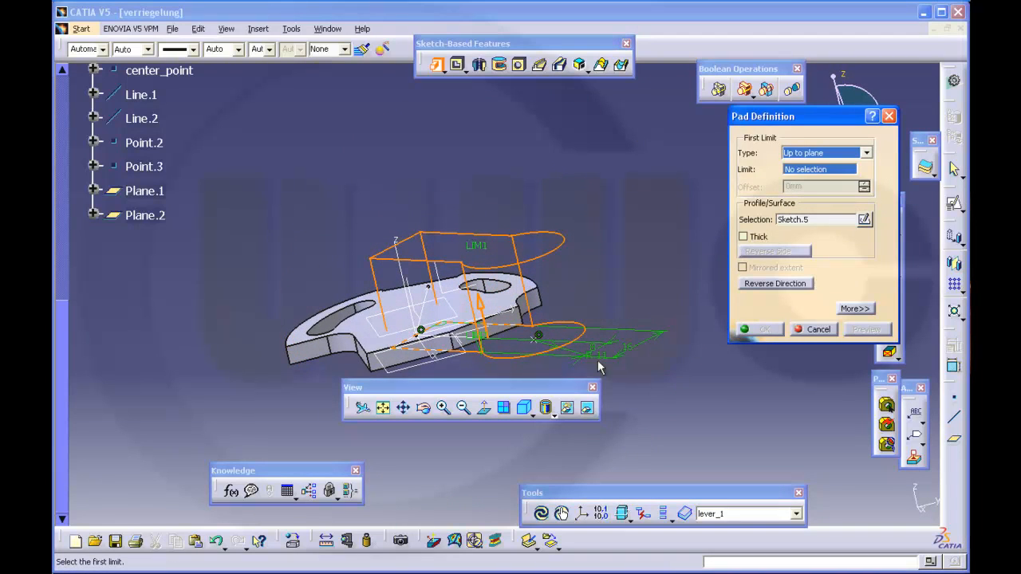
left_click(465, 364)
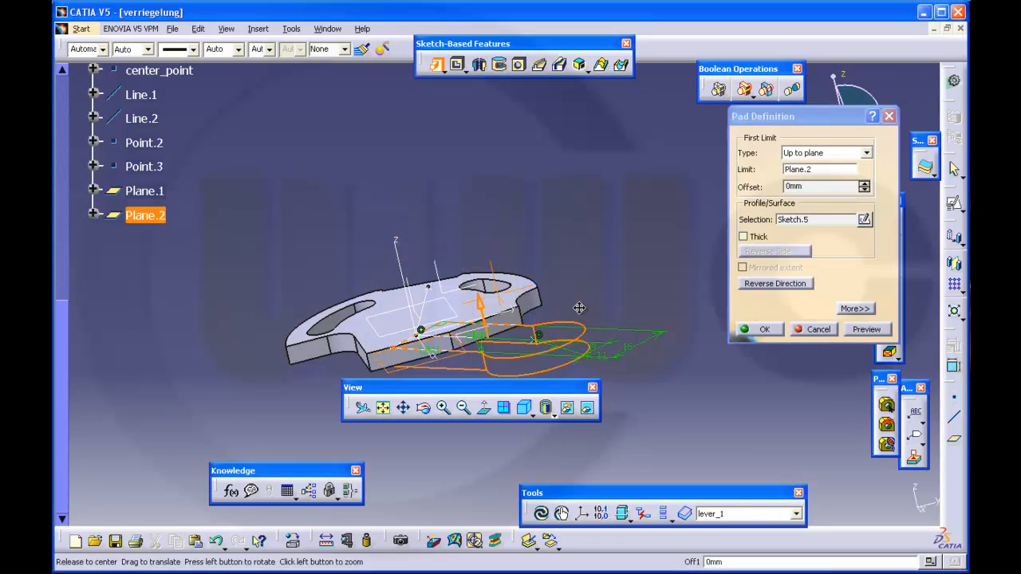
- Set the pad's second limit to a dimension length of -1 mm
middle_click_drag(579, 308, 592, 259)
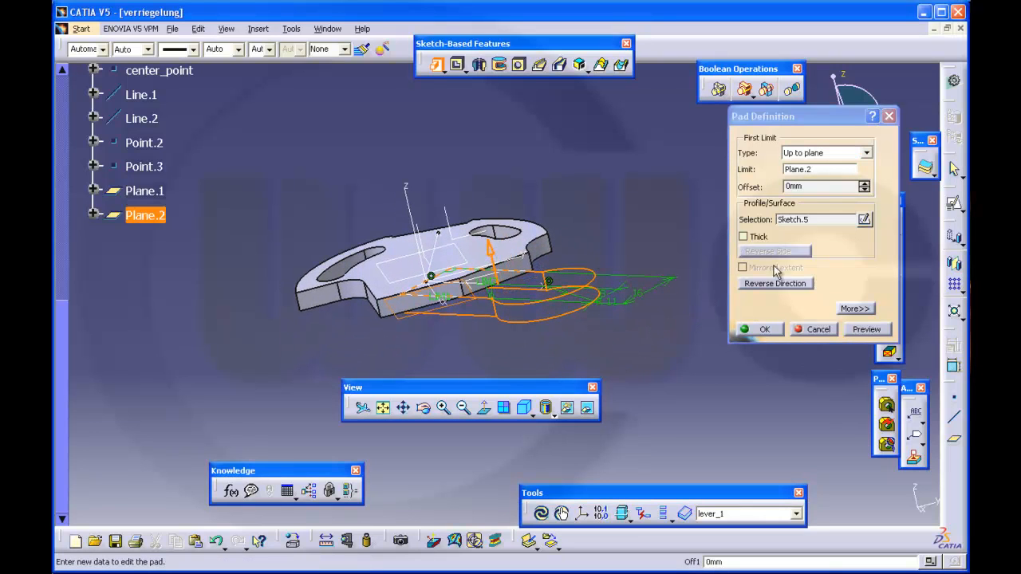
left_click(854, 309)
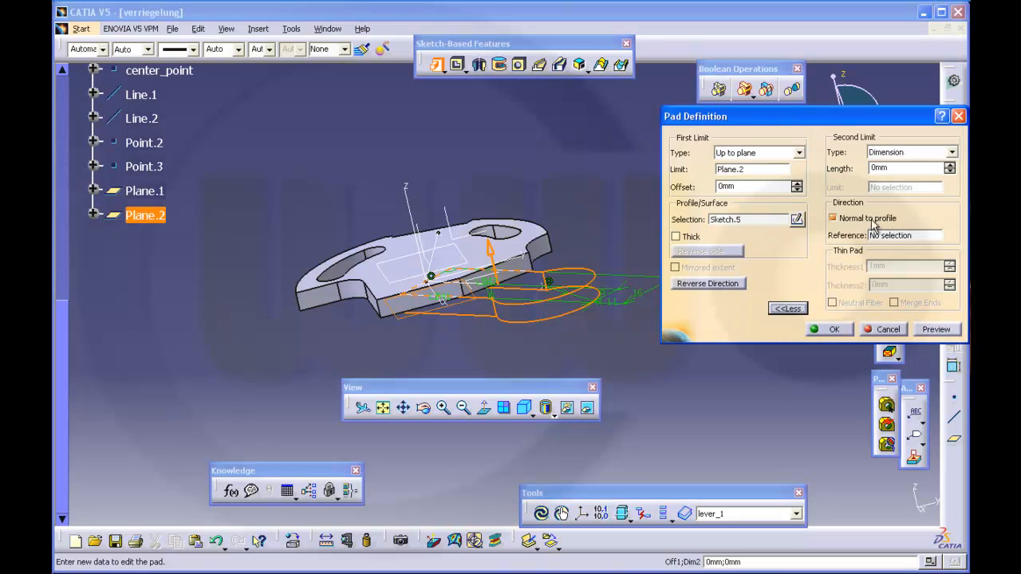
double_click(934, 167)
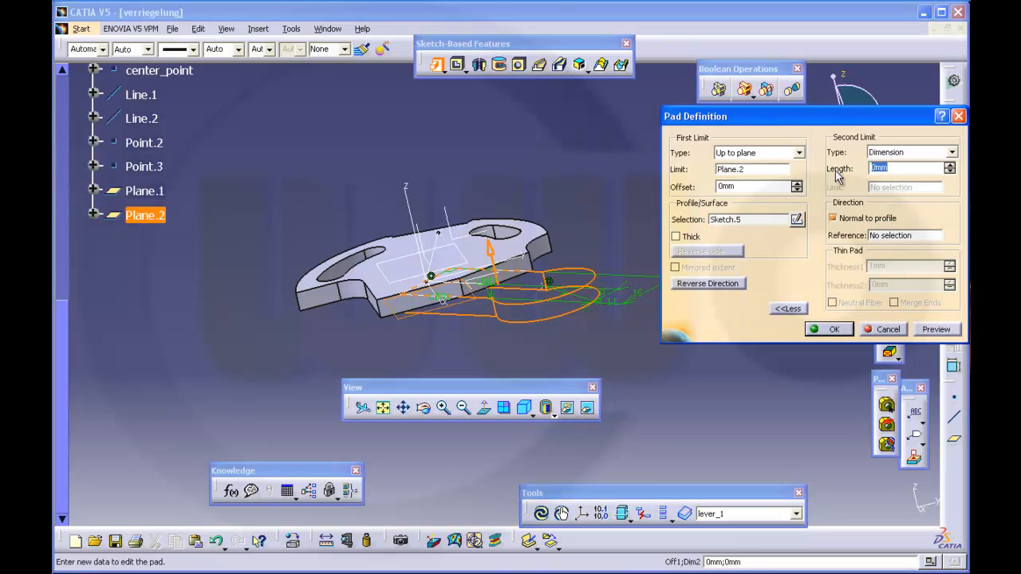
type("-1")
key("Return")
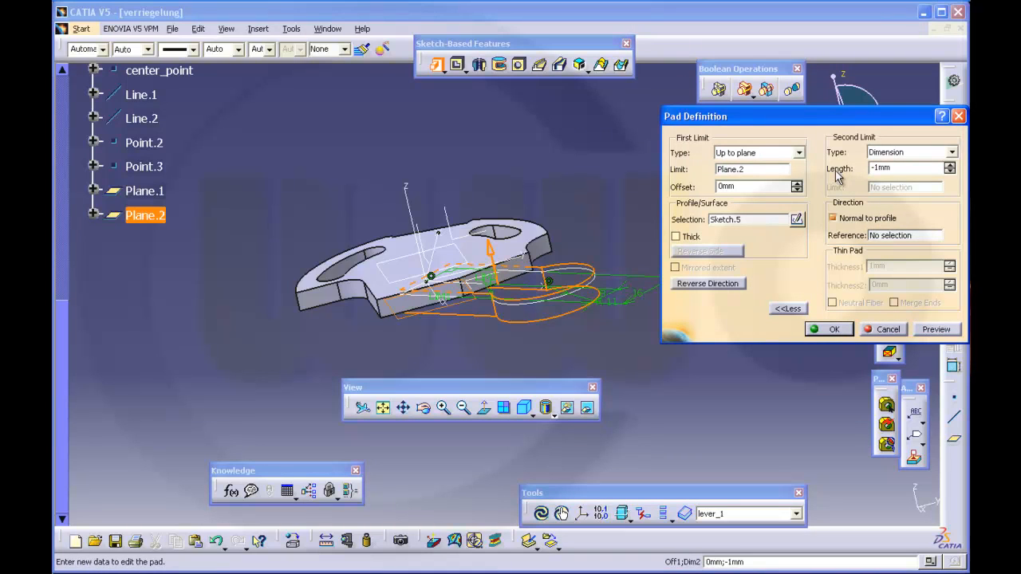
middle_click_drag(629, 310, 598, 256)
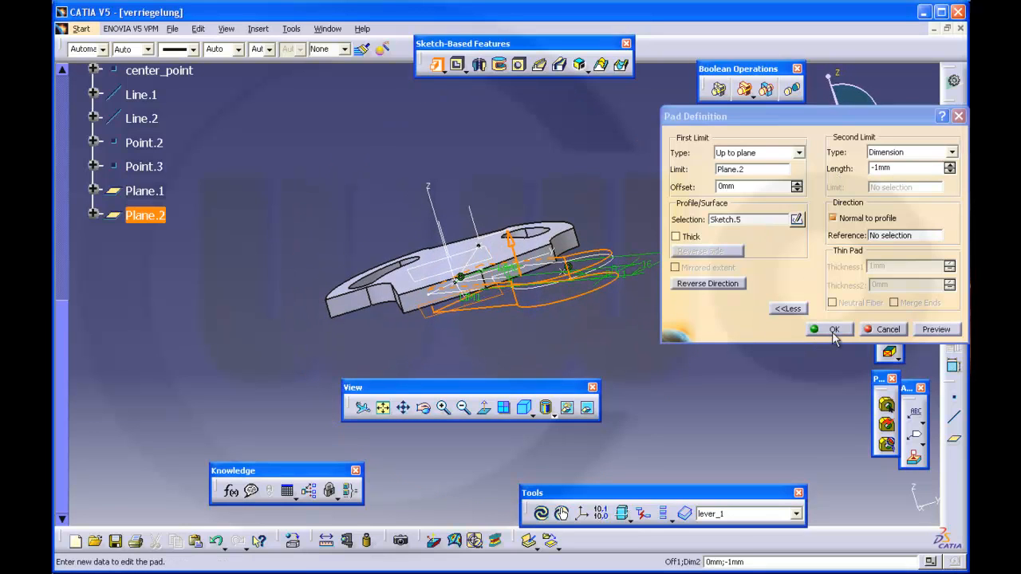
left_click(718, 285)
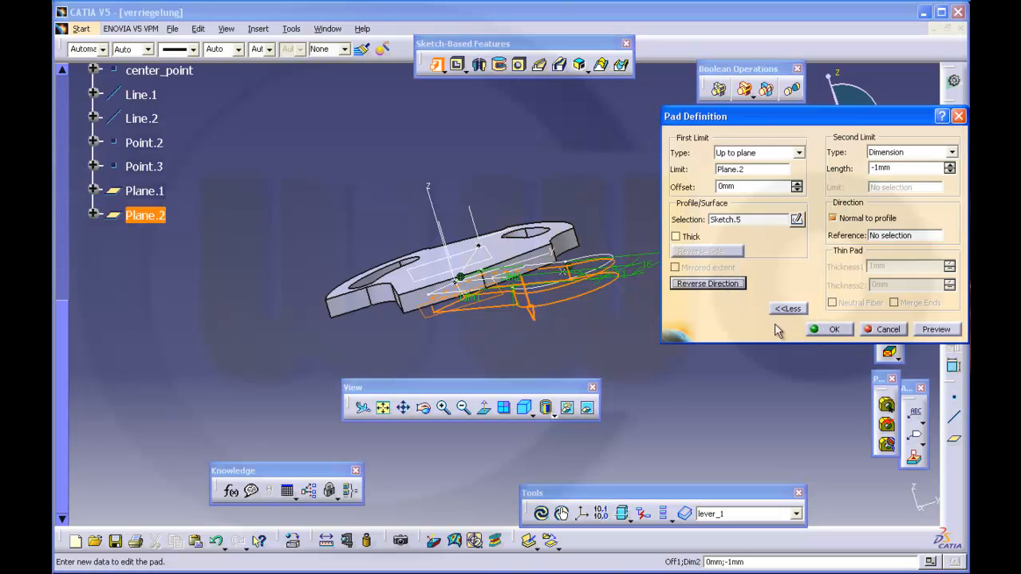
middle_click_drag(585, 311, 633, 293)
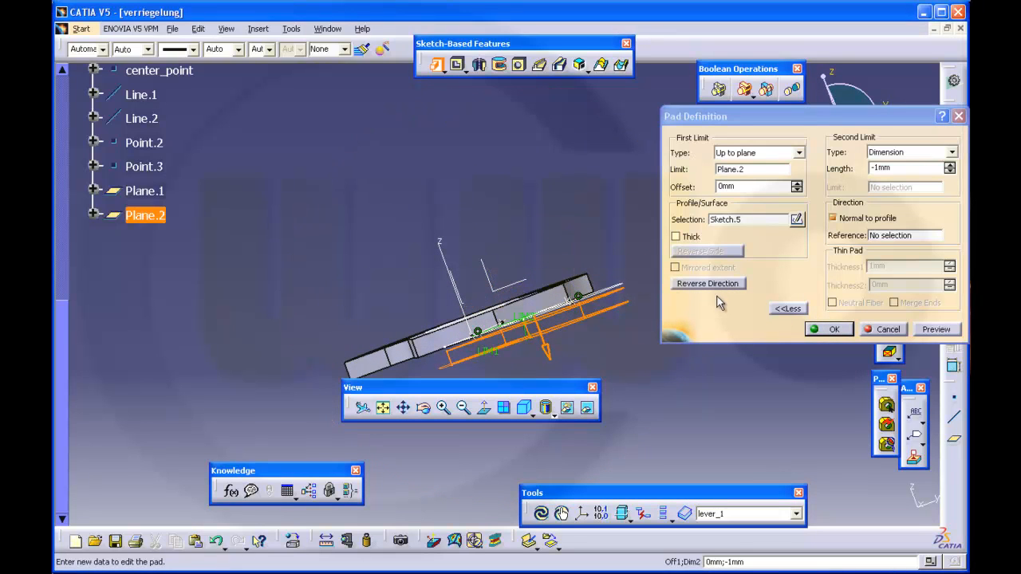
left_click(711, 285)
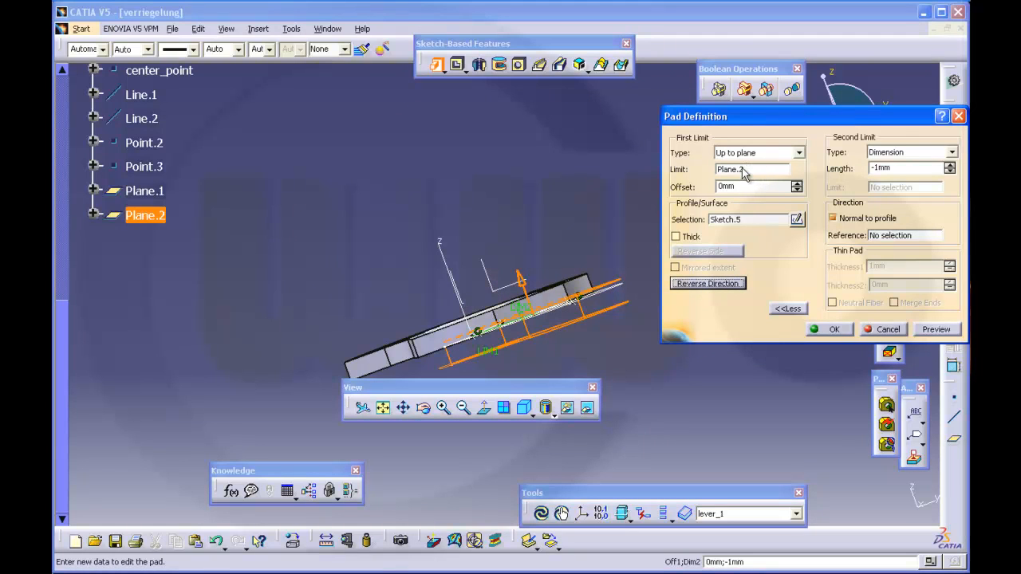
left_click(937, 332)
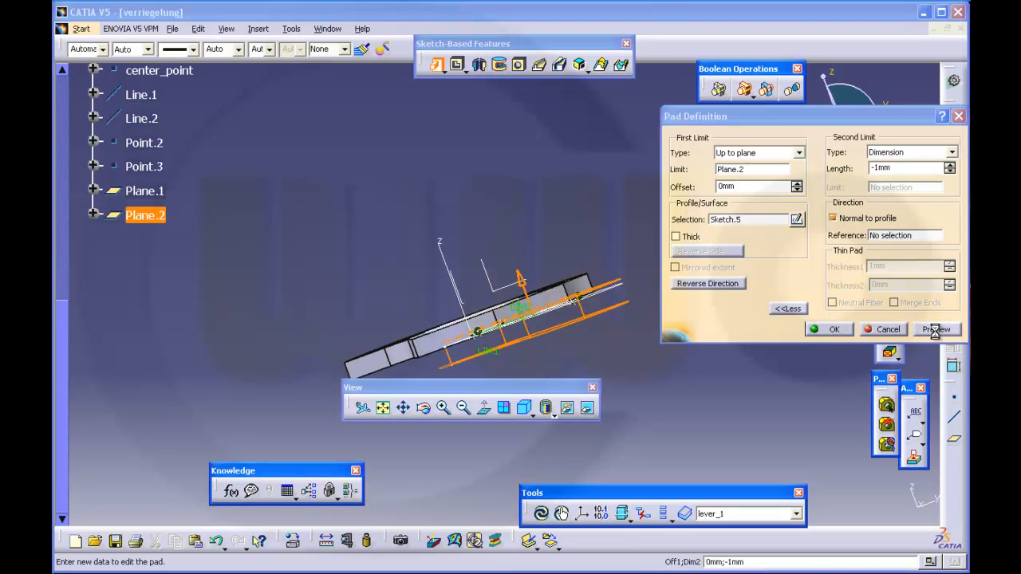
left_click(738, 285)
left_click(932, 331)
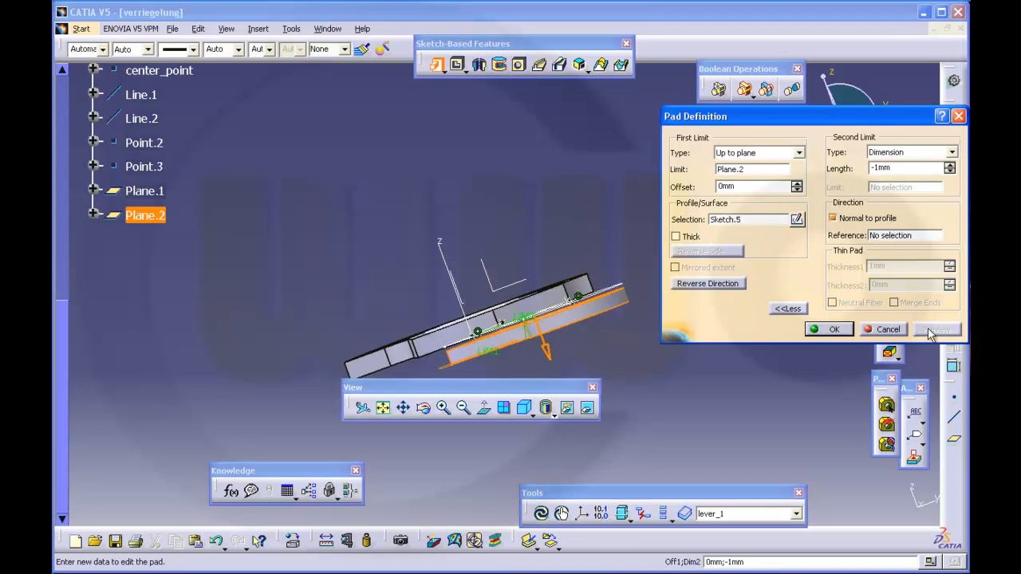
left_click(883, 330)
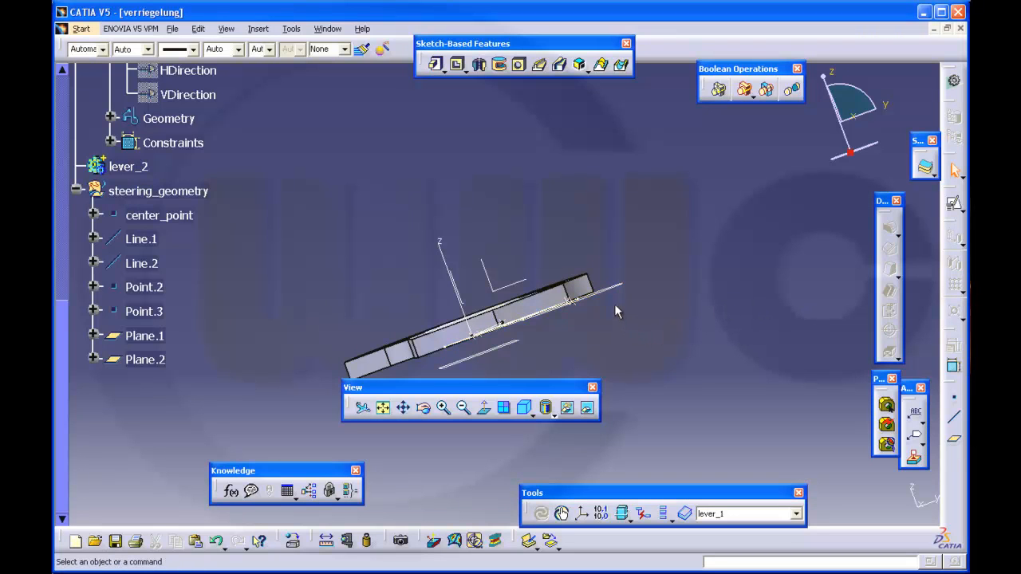
- Pad the lever_1 sketch with the first limit up to Plane.1 and a second-limit length of -1 mm
left_click(614, 288)
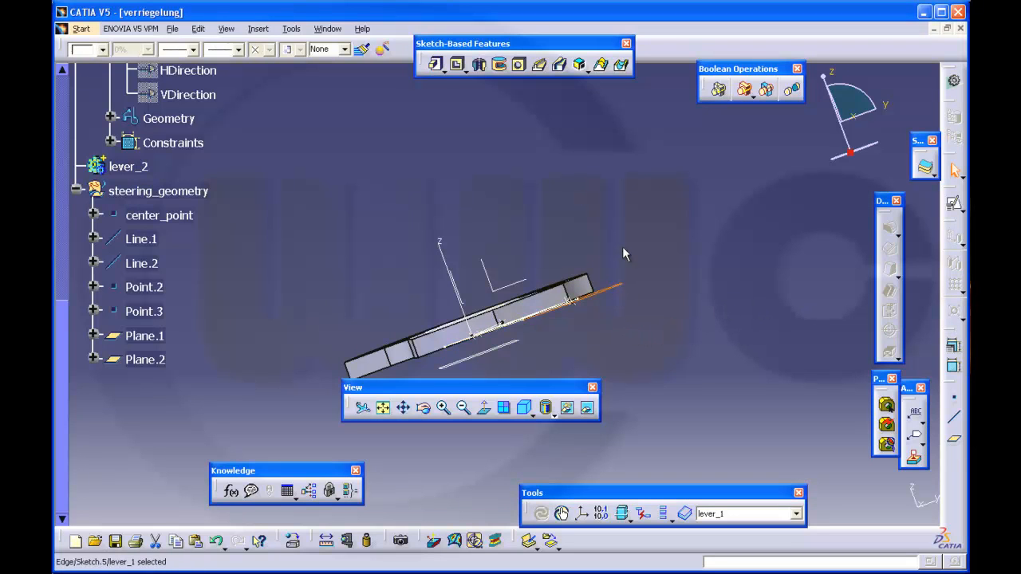
left_click(435, 64)
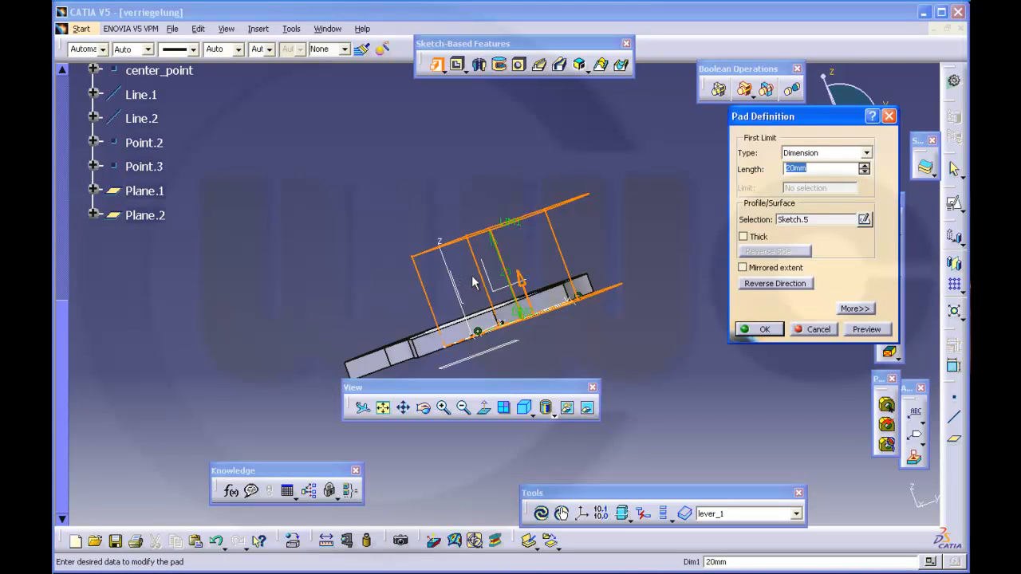
left_click(868, 152)
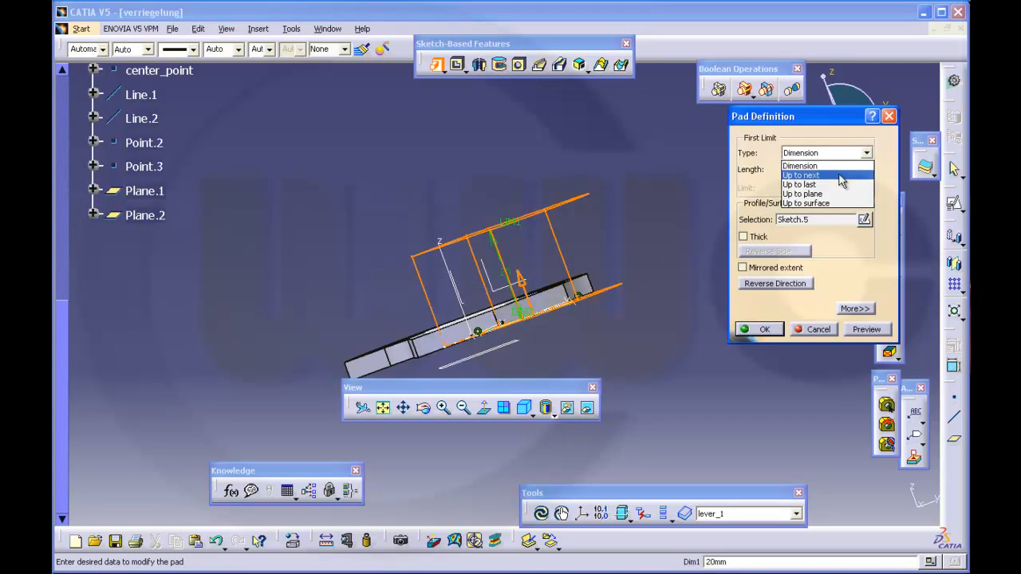
left_click(822, 195)
left_click(144, 191)
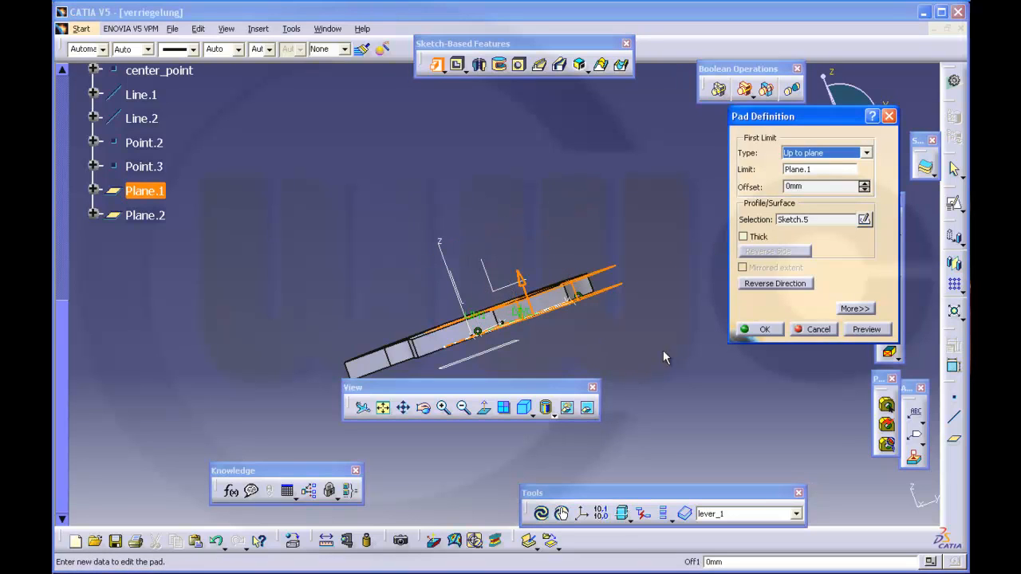
left_click(852, 310)
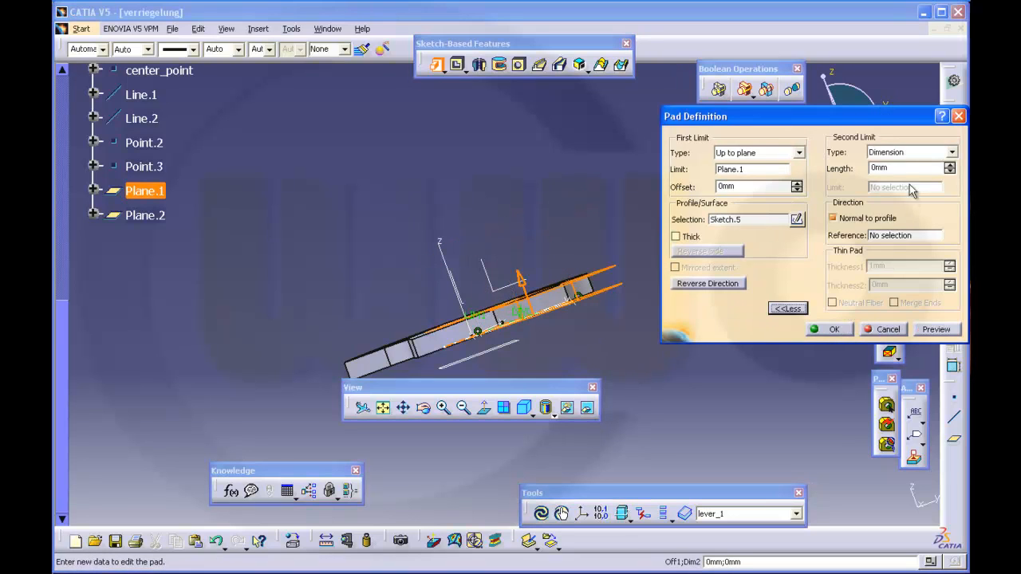
left_click(949, 171)
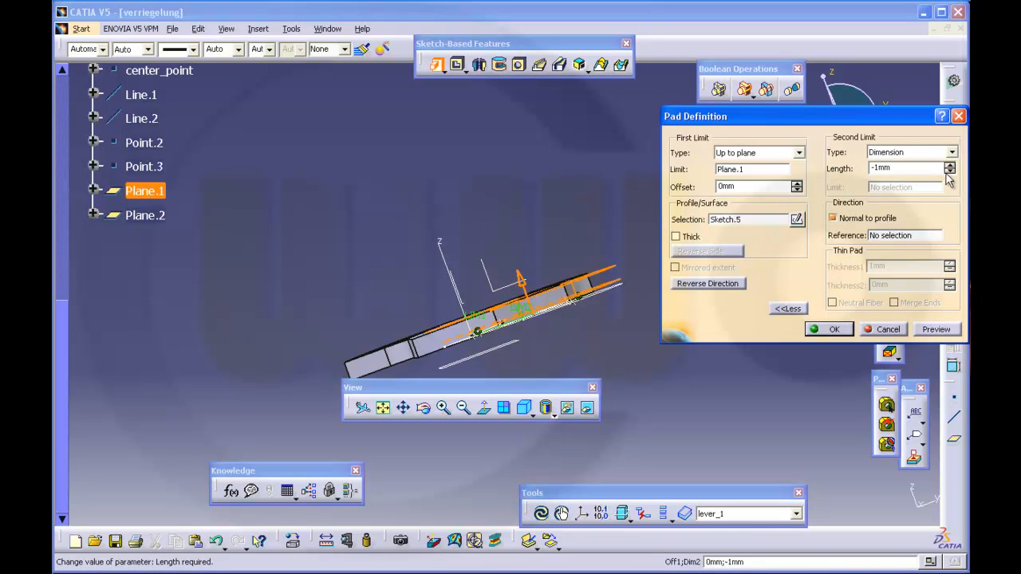
left_click(825, 330)
- Fillet the two lever_1 edges where the round head meets the straight neck with a 6 mm radius
middle_click_drag(721, 315, 494, 292)
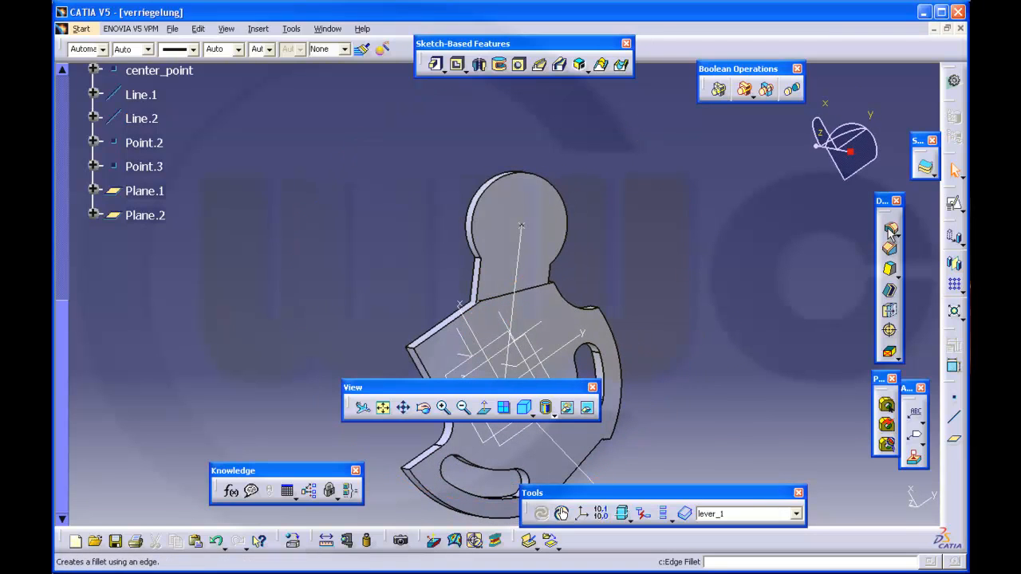
left_click(889, 228)
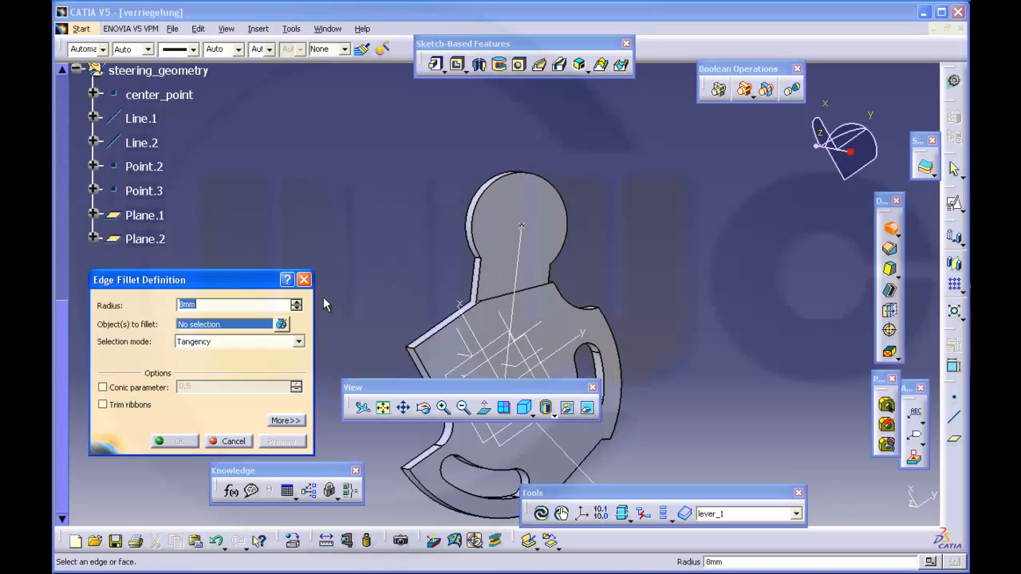
type("6")
middle_click_drag(374, 282, 439, 276)
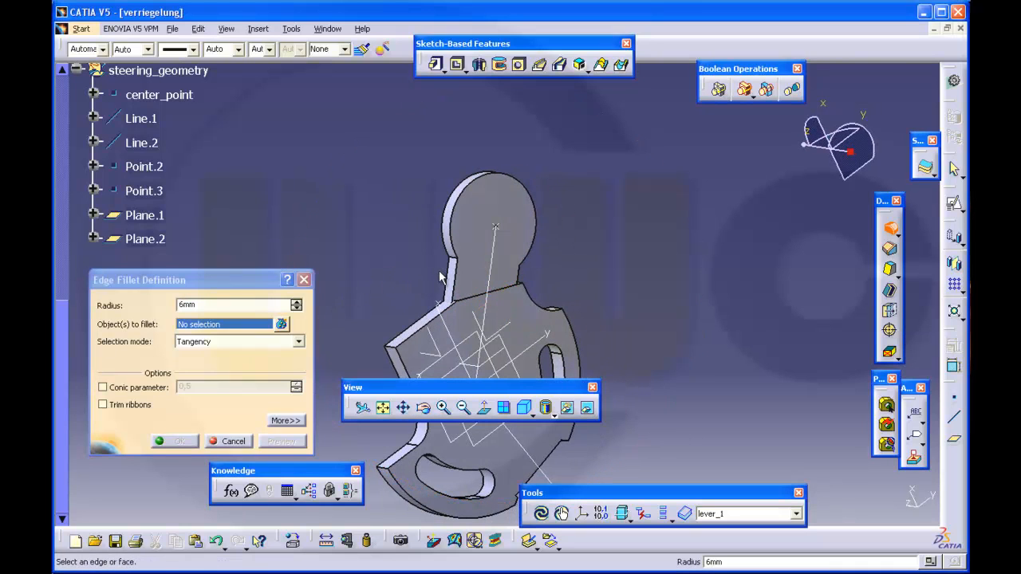
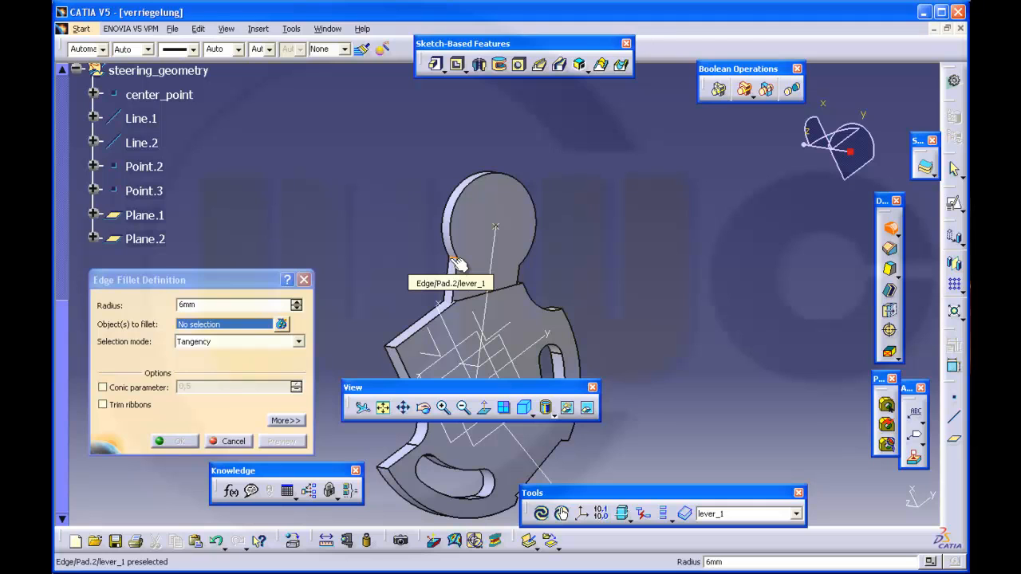
left_click(460, 264)
middle_click_drag(575, 275, 674, 269)
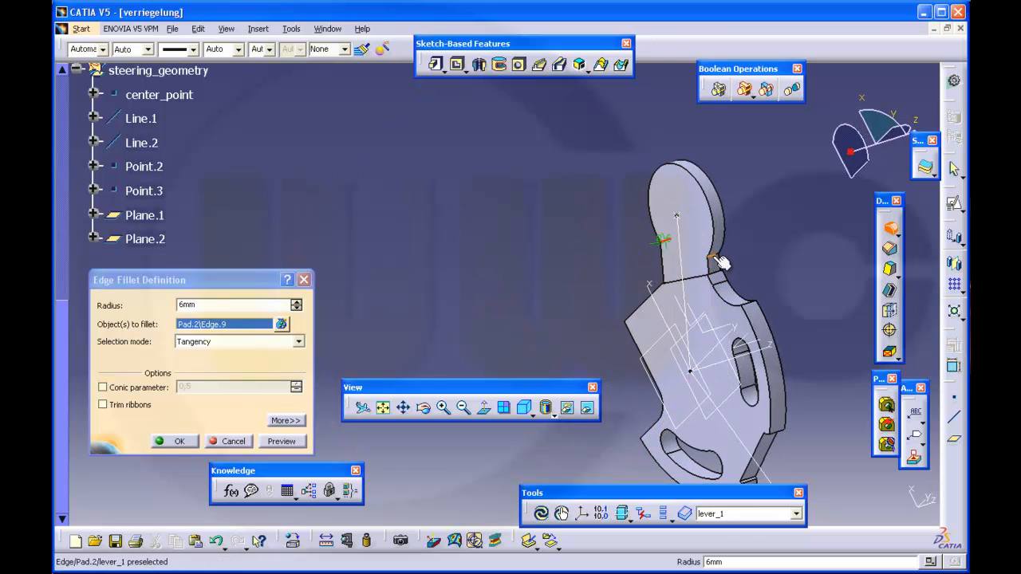
left_click(718, 260)
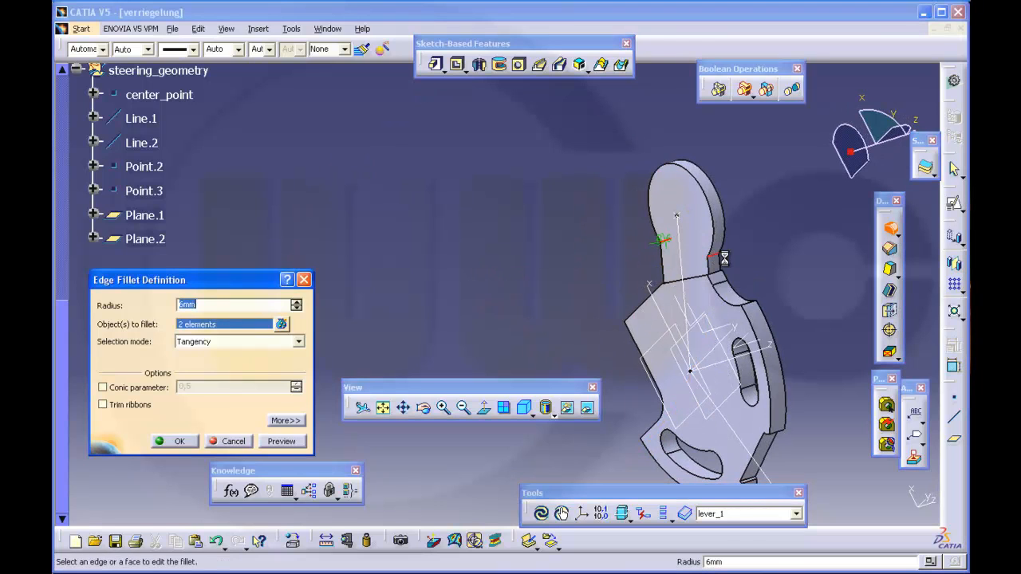
left_click(179, 441)
middle_click_drag(474, 244, 683, 289)
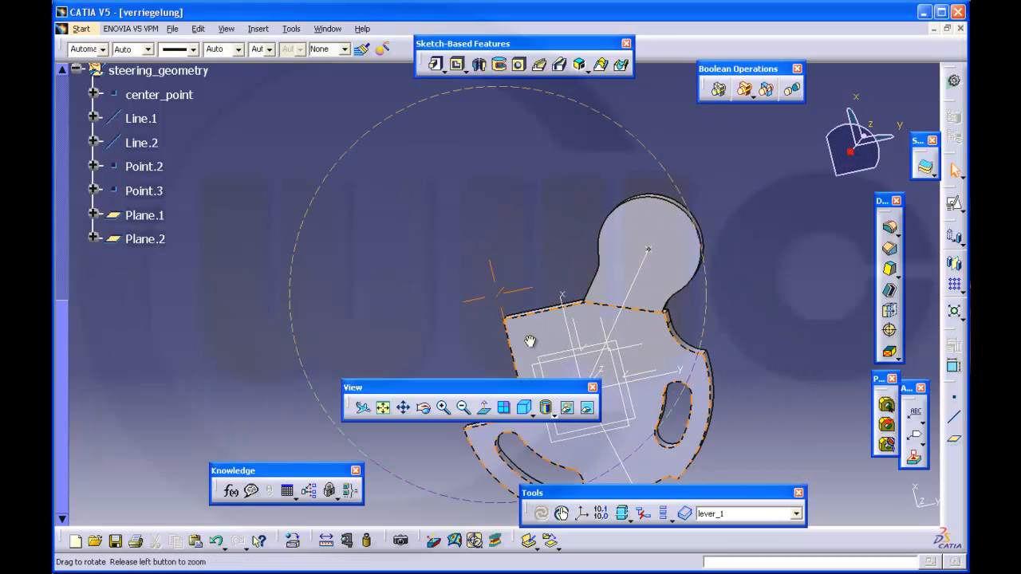
middle_click_drag(529, 341, 581, 280)
middle_click_drag(600, 335, 524, 246)
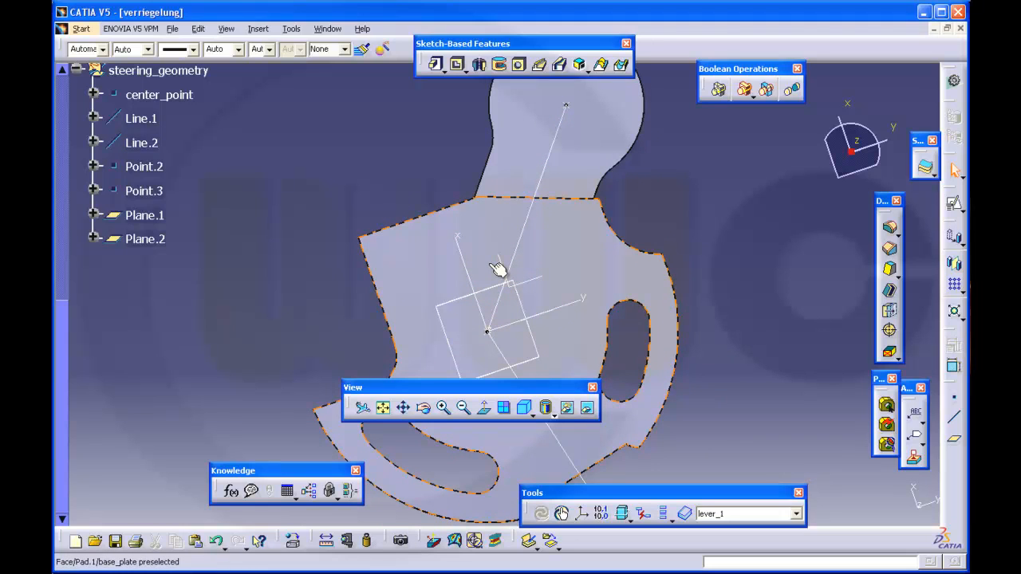
middle_click_drag(444, 238, 536, 297)
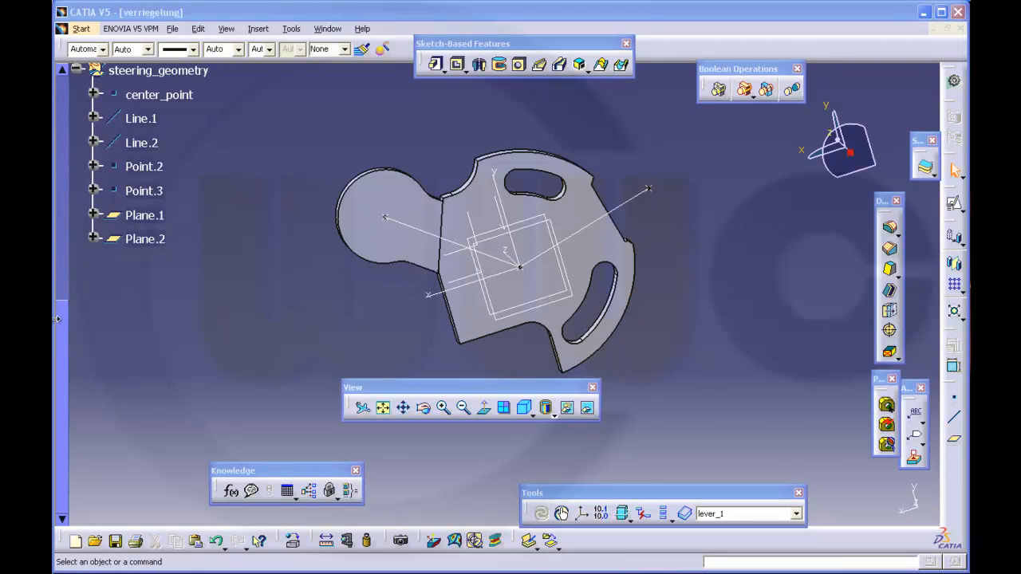
- Define the lever_2 body as the in-work object
left_click_drag(61, 319, 68, 185)
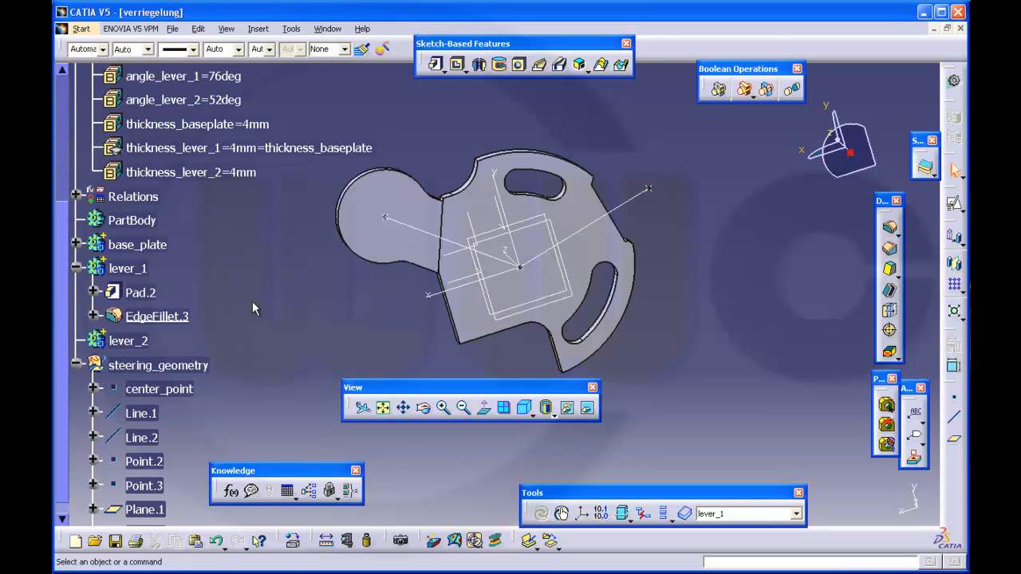
left_click(130, 341)
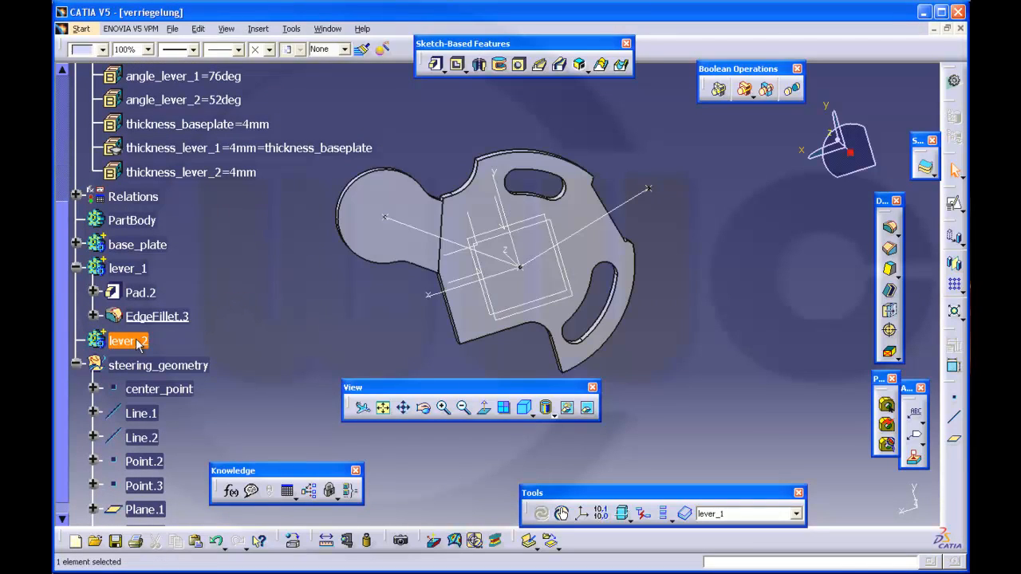
right_click(138, 343)
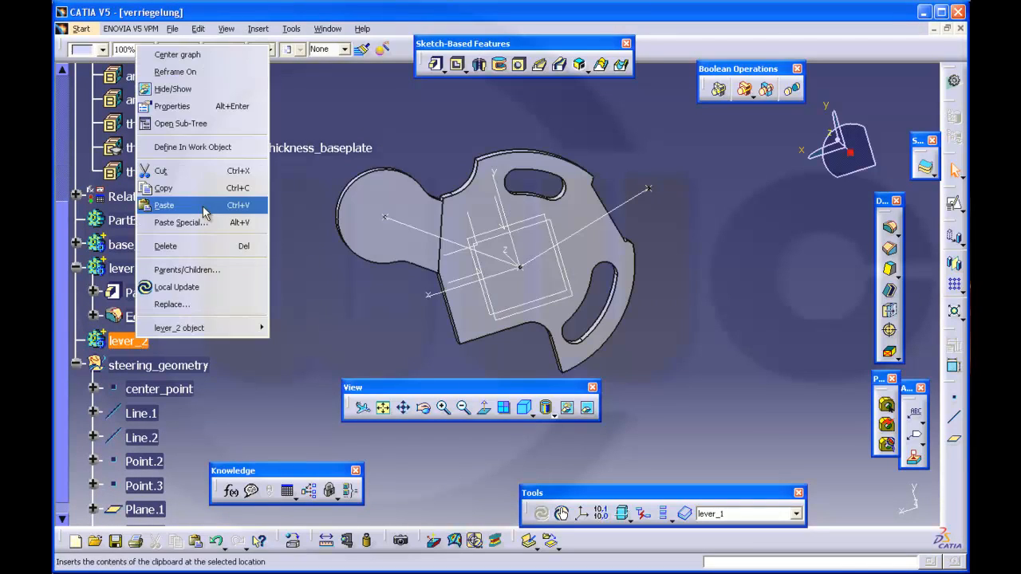
left_click(194, 147)
- Create a positioned sketch in lever_2 on the XY plane of the absolute axis system, keeping implicit origin and orientation
middle_click_drag(592, 282, 683, 360)
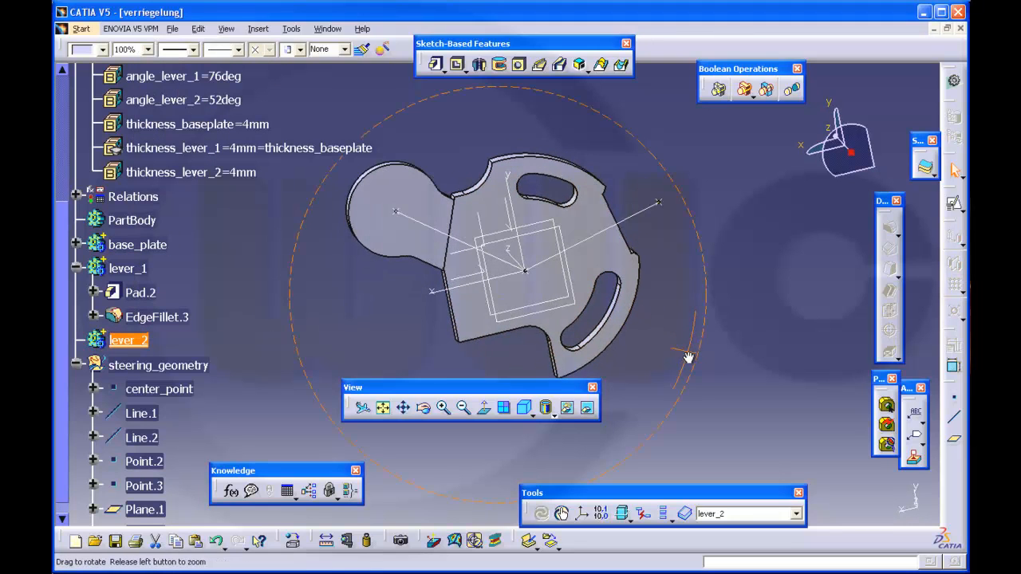
mouse_move(408, 287)
middle_mouse_down()
mouse_move(627, 337)
mouse_move(426, 268)
mouse_move(541, 321)
mouse_move(605, 332)
middle_mouse_up()
left_click(711, 246)
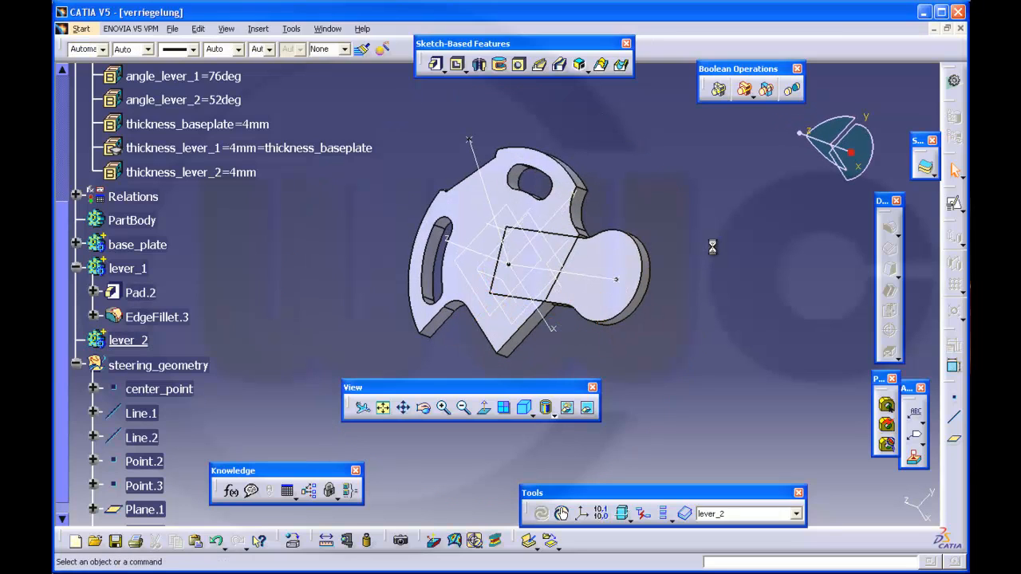
left_click(954, 206)
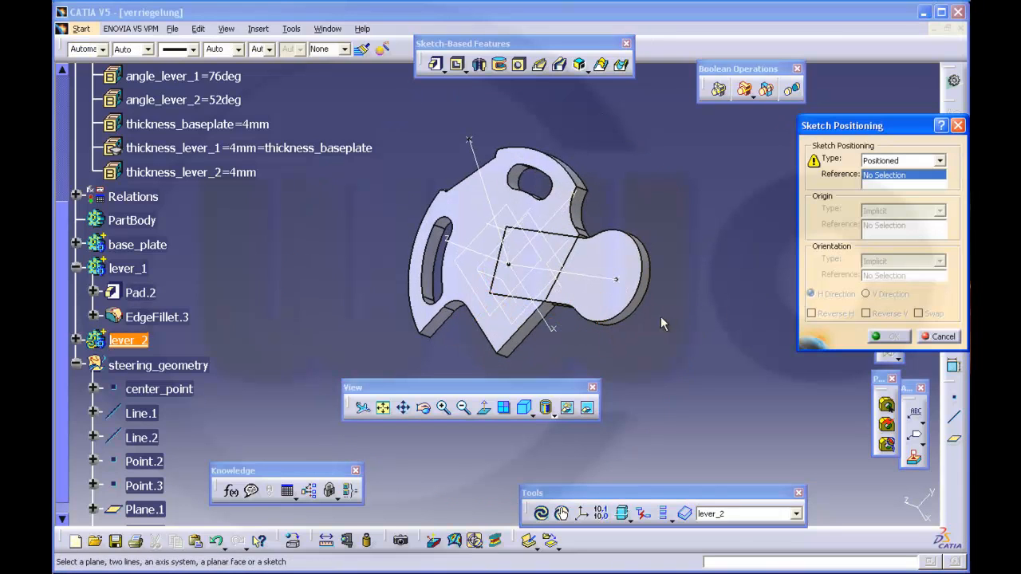
left_click(566, 256)
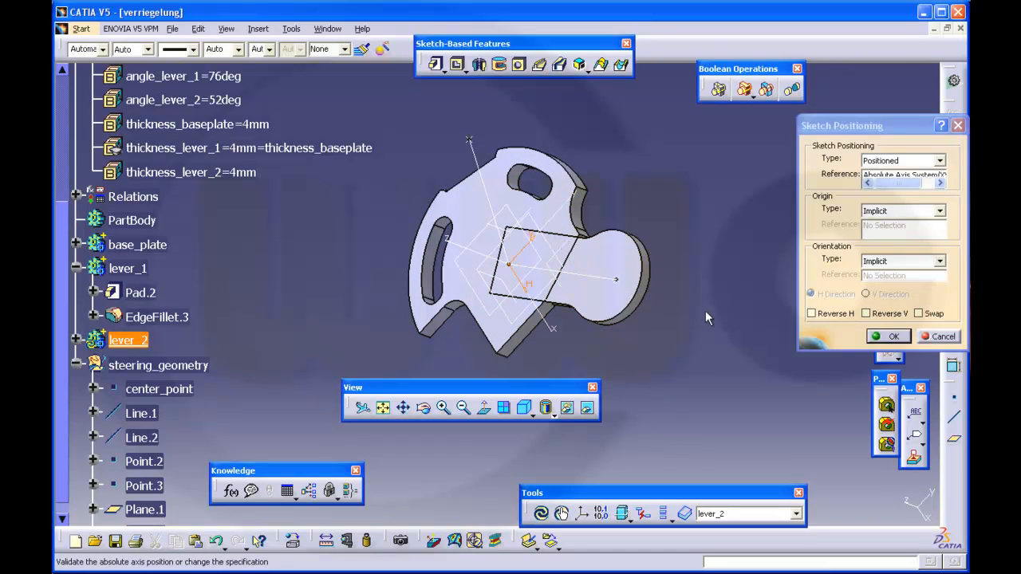
left_click(887, 336)
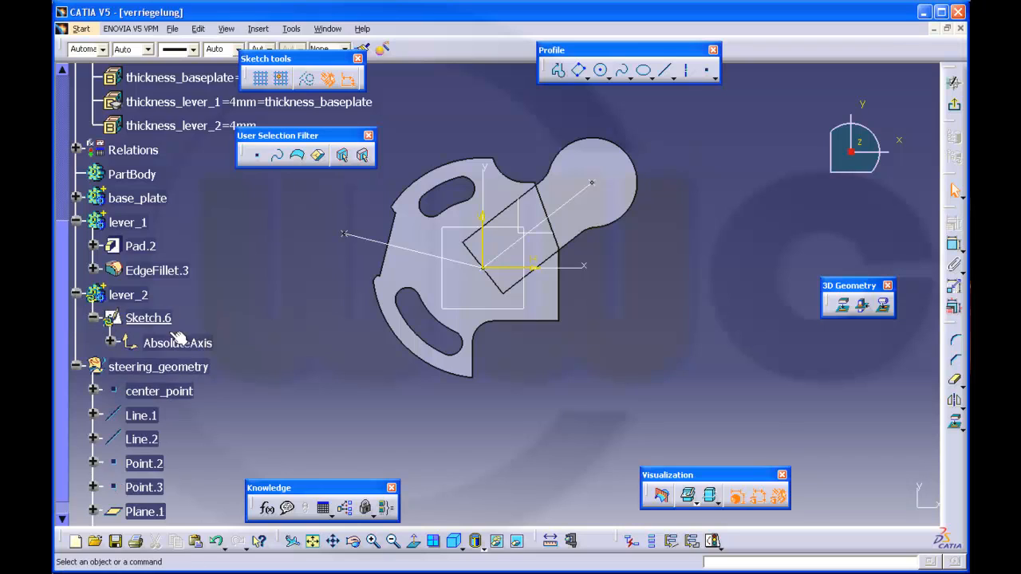
- Hide the origin, HDirection and VDirection of the lever_2 sketch's absolute axis
left_click(110, 249)
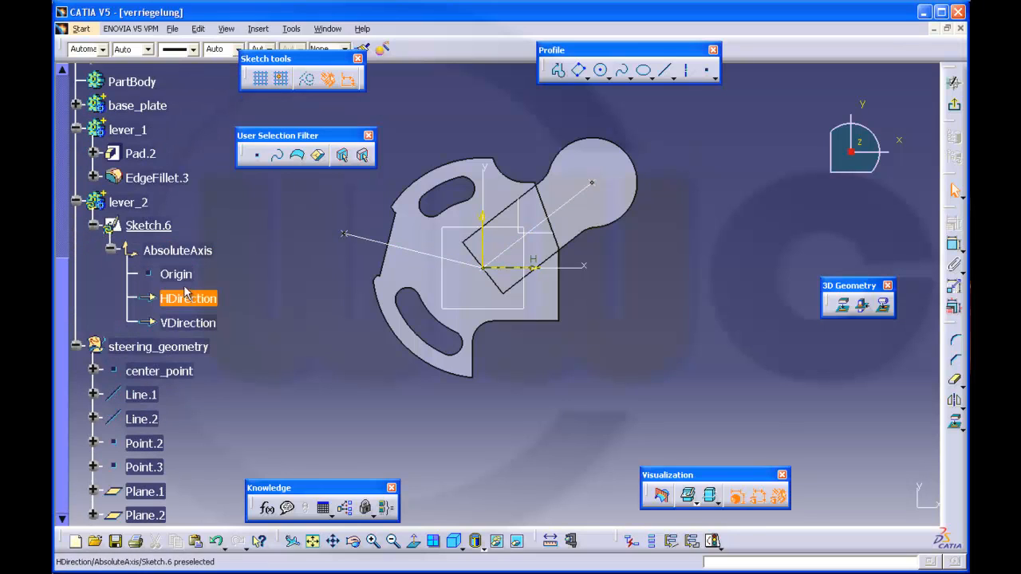
left_click(182, 275)
left_click(188, 322, "shift")
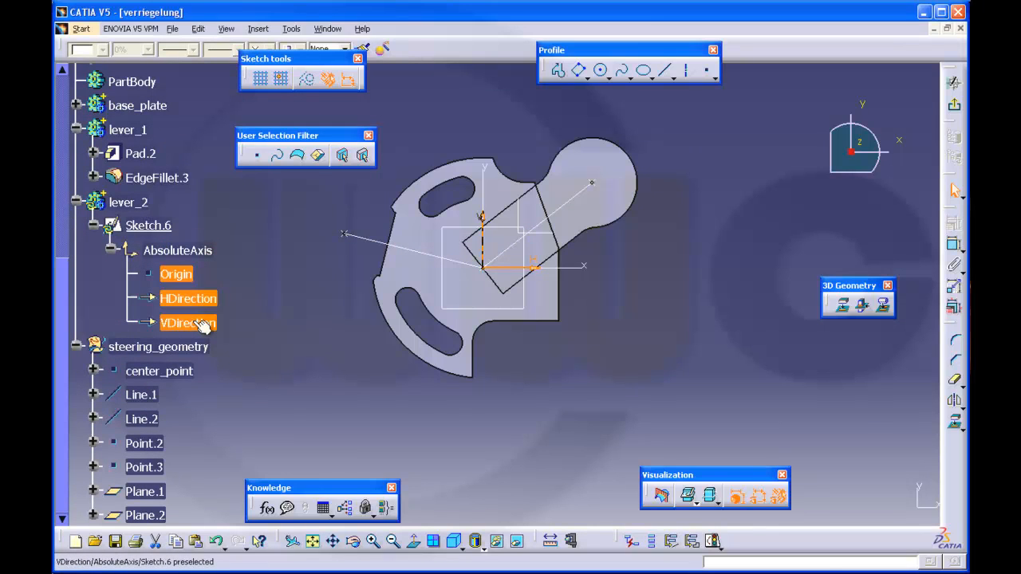
right_click(201, 323)
left_click(228, 364)
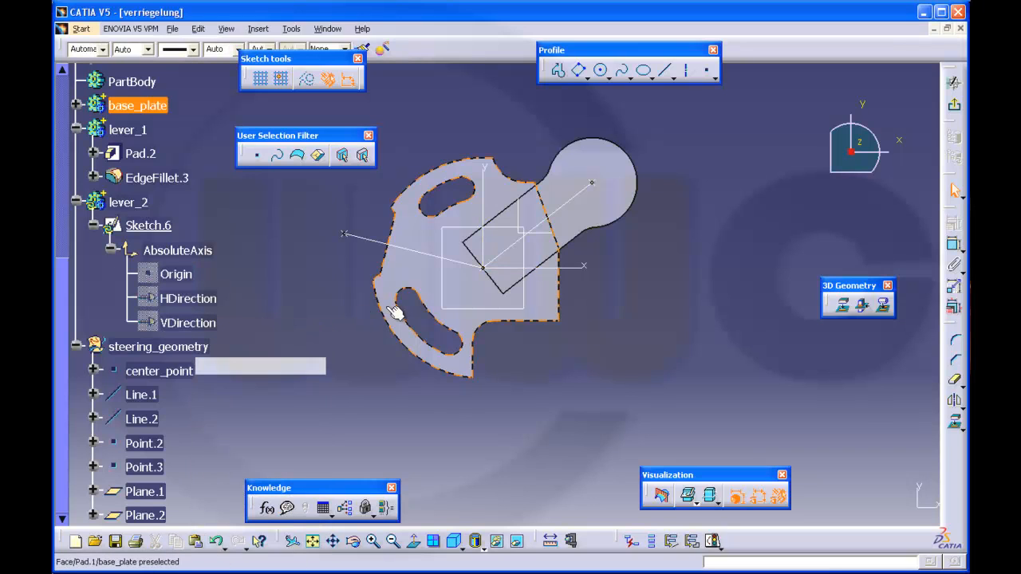
- Sketch a circle in open space beside the base plate's slotted side for the head of lever_2
middle_click_drag(659, 324, 715, 347)
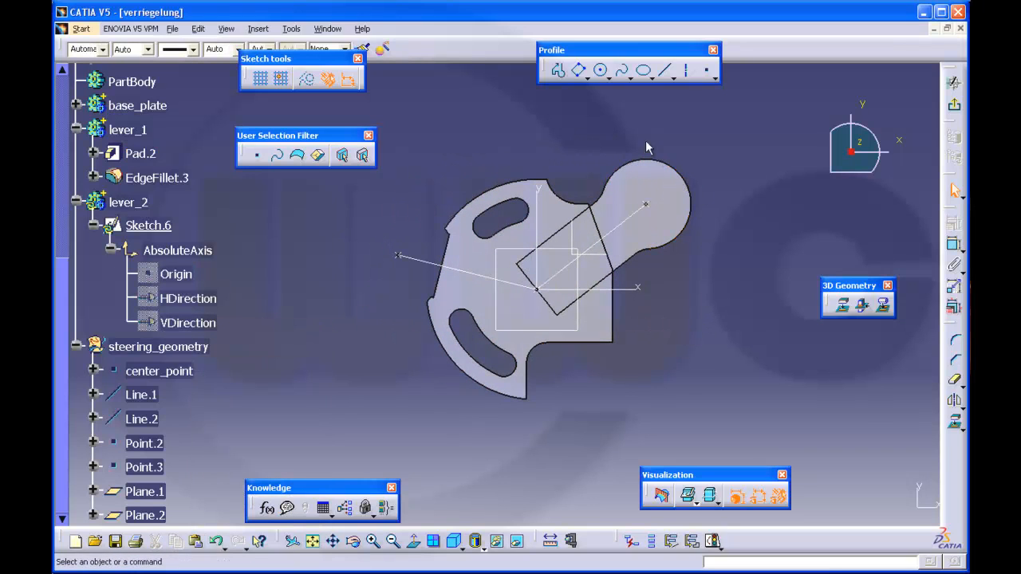
left_click(602, 71)
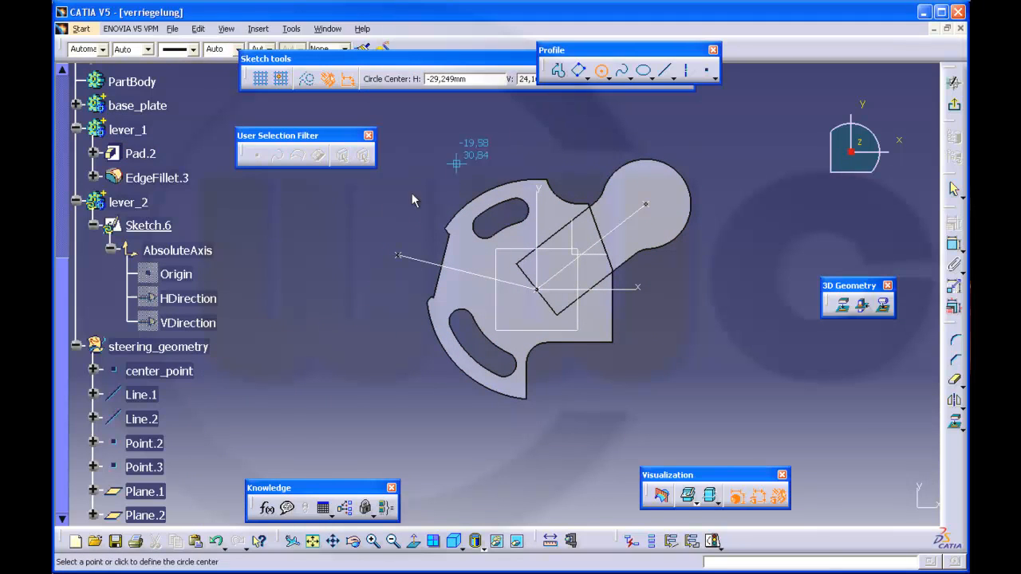
left_click(307, 235)
left_click(355, 233)
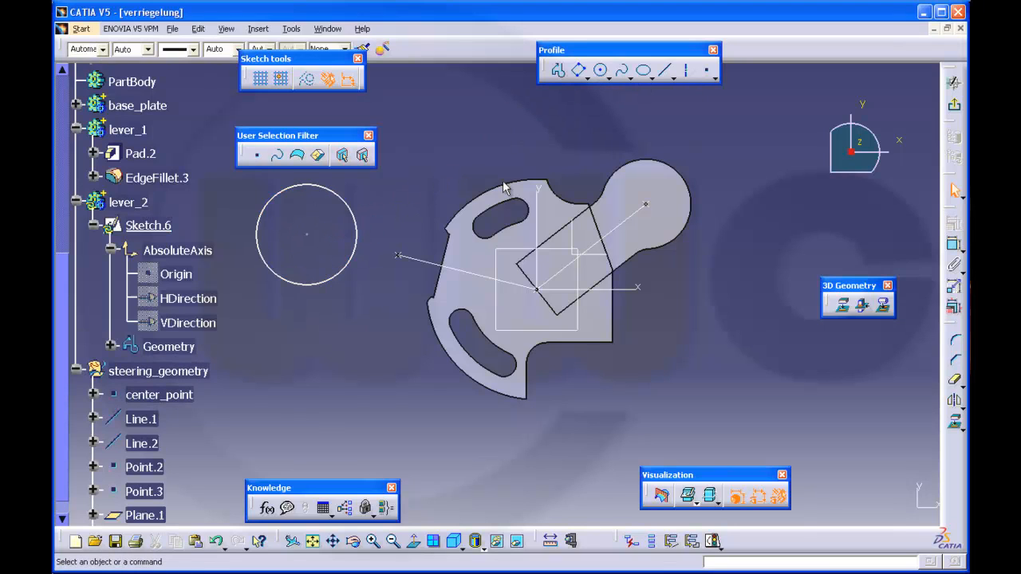
- Constrain the centre of the lever_2 head circle to be coincident with Point.2 of the steering geometry
left_click(954, 245)
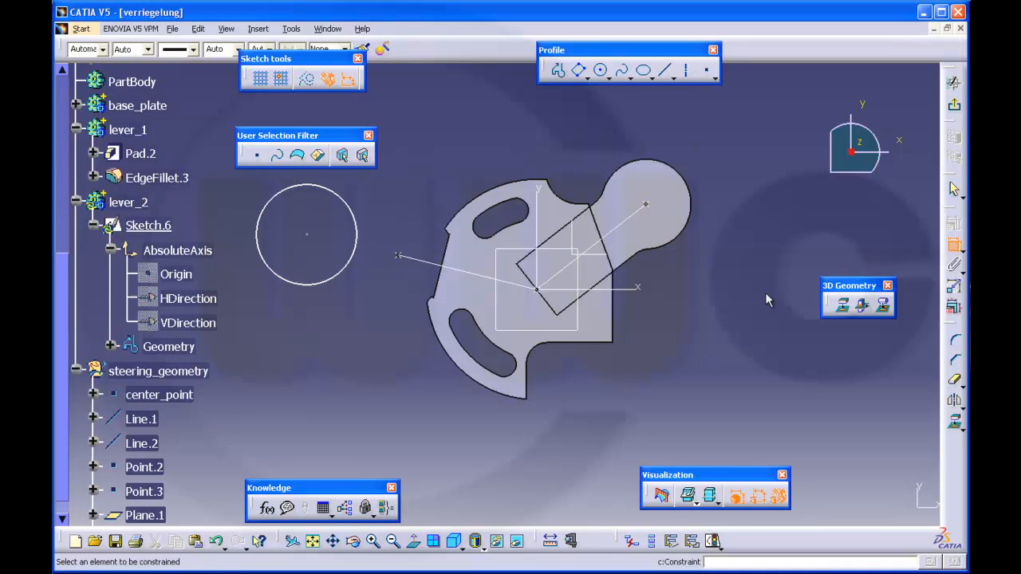
left_click(307, 236)
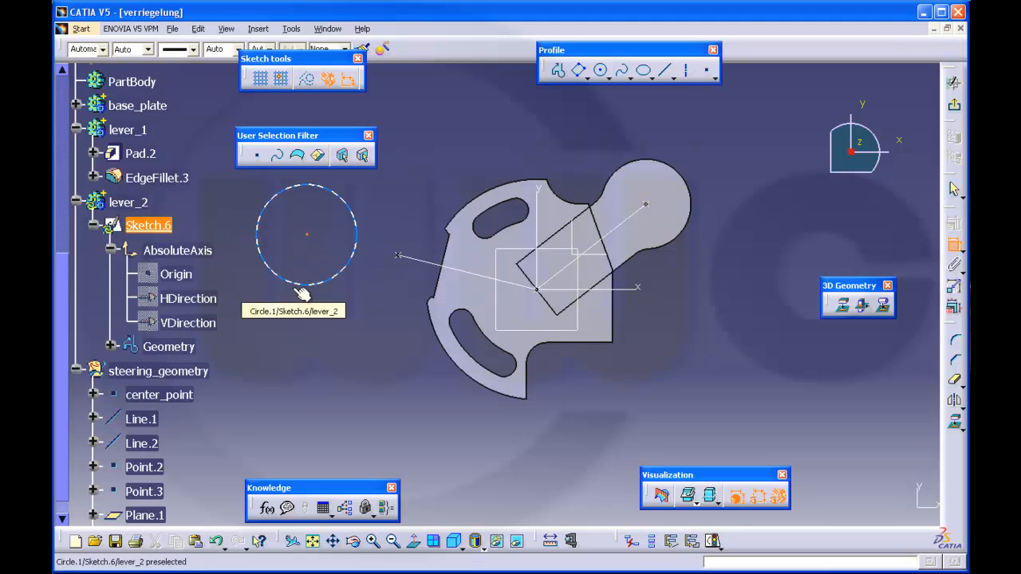
scroll(260, 325, "down", 2)
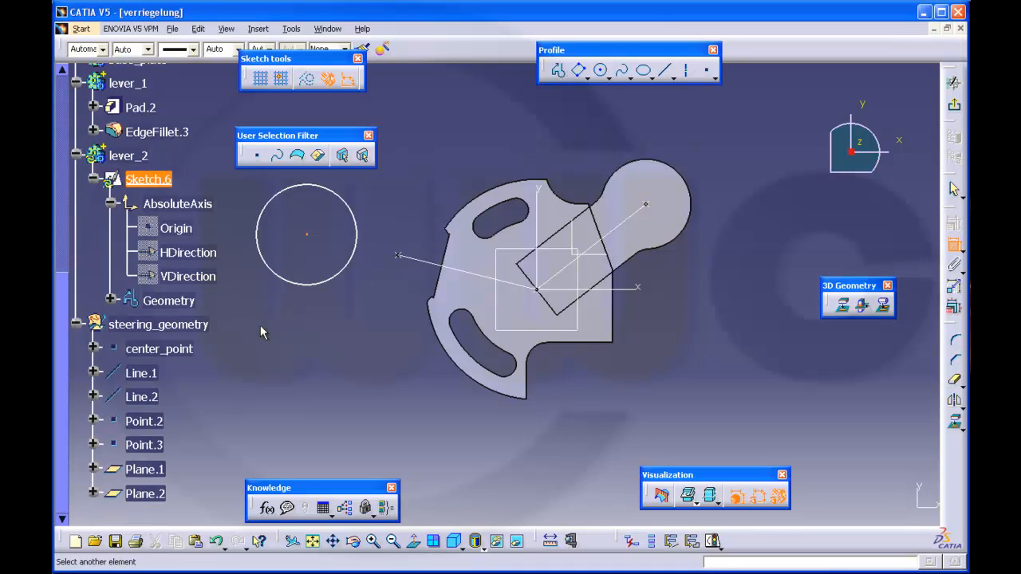
left_click(171, 422)
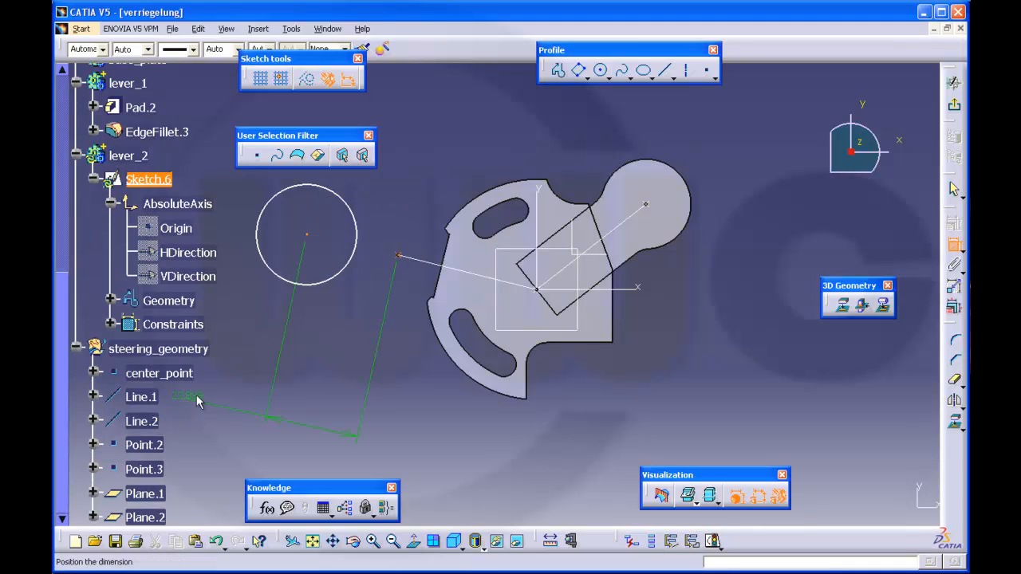
right_click(241, 373)
left_click(303, 476)
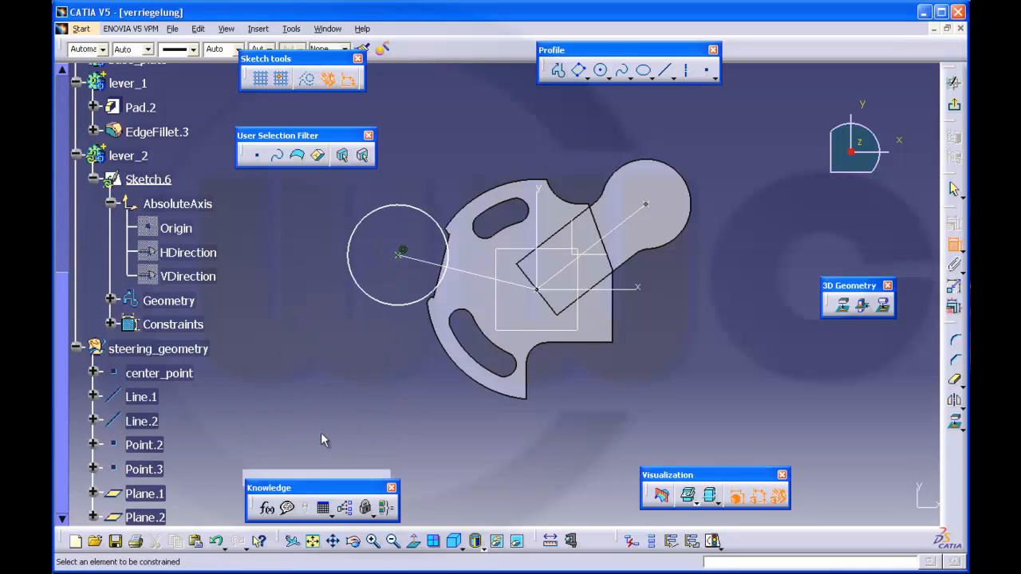
- Dimension the radius of the circle centred on Point.2 and set it to 8 mm
left_click(381, 208)
left_click(435, 144)
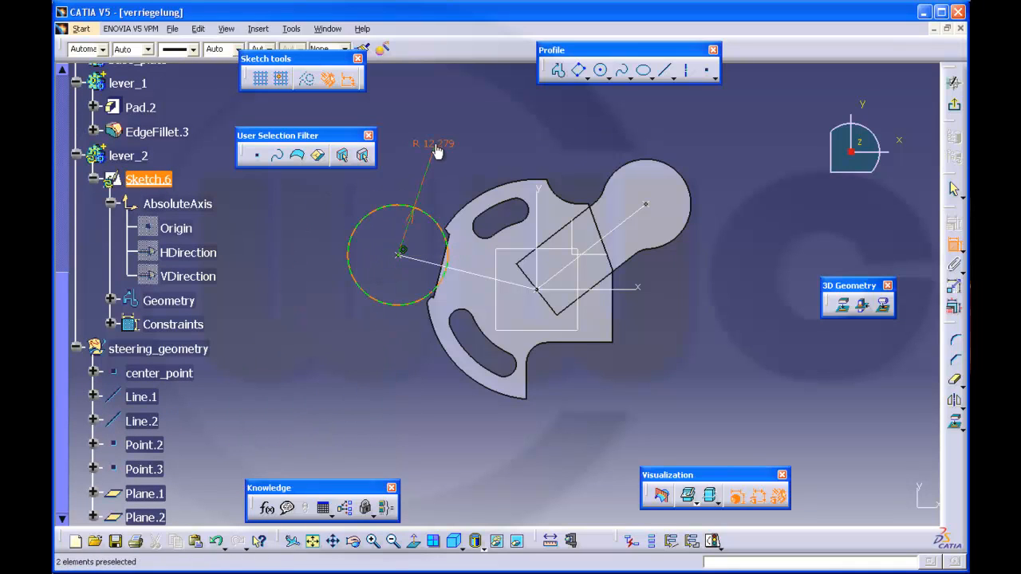
double_click(435, 145)
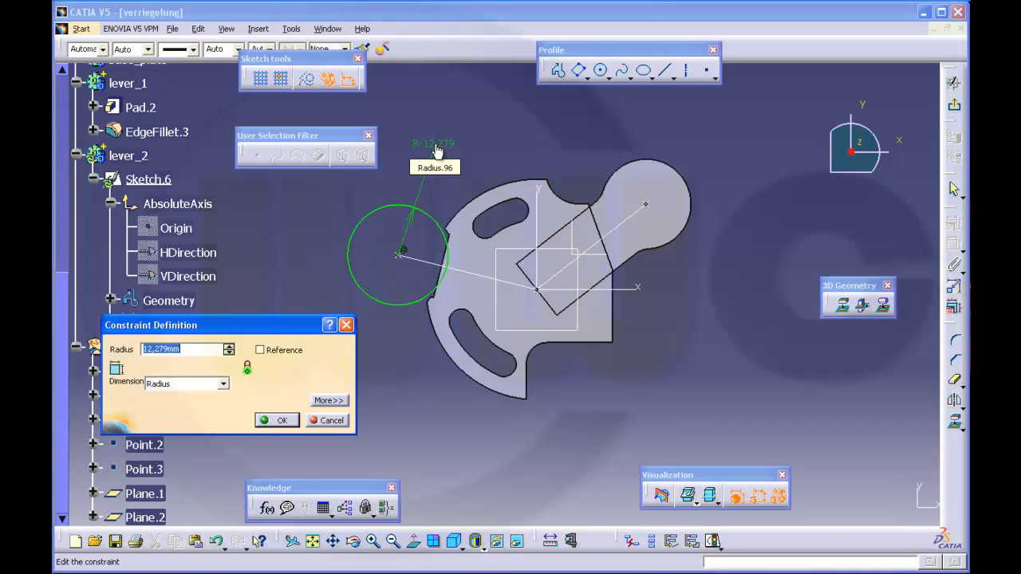
type("8")
key("Return")
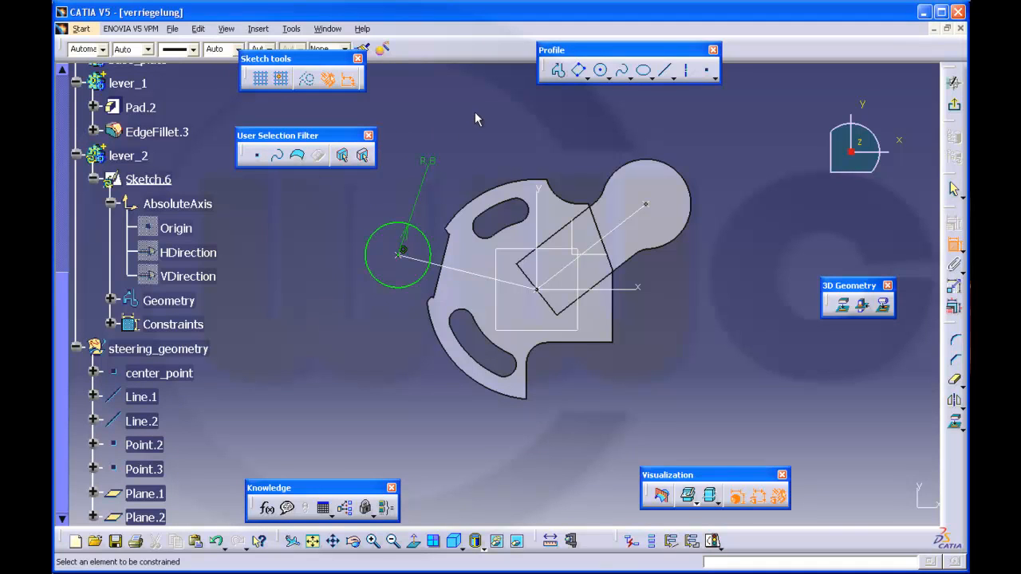
- Sketch a second circle about 14.8 mm in radius beside the base plate and make its centre coincident with center_point
left_click(602, 70)
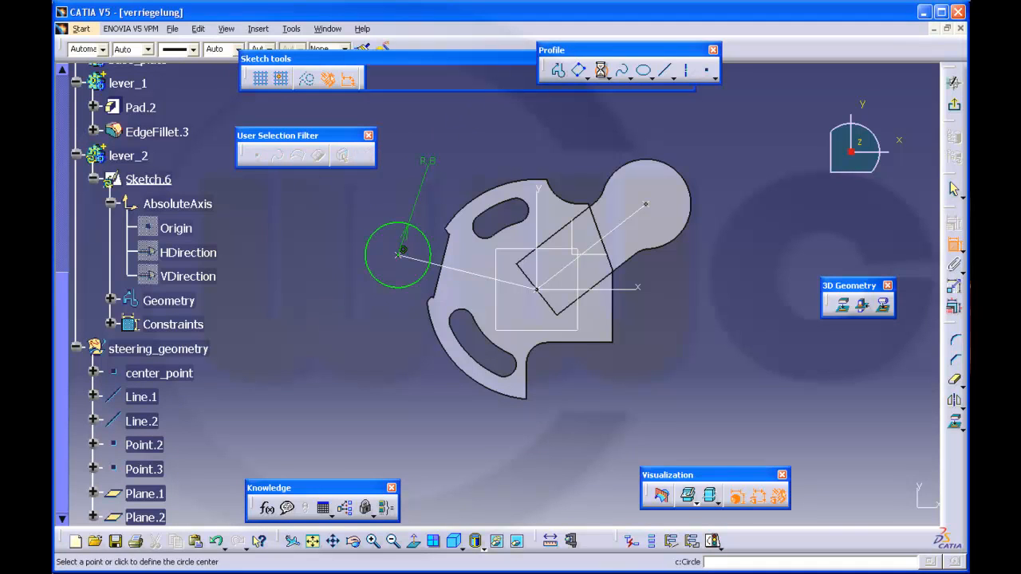
left_click(694, 304)
left_click(754, 311)
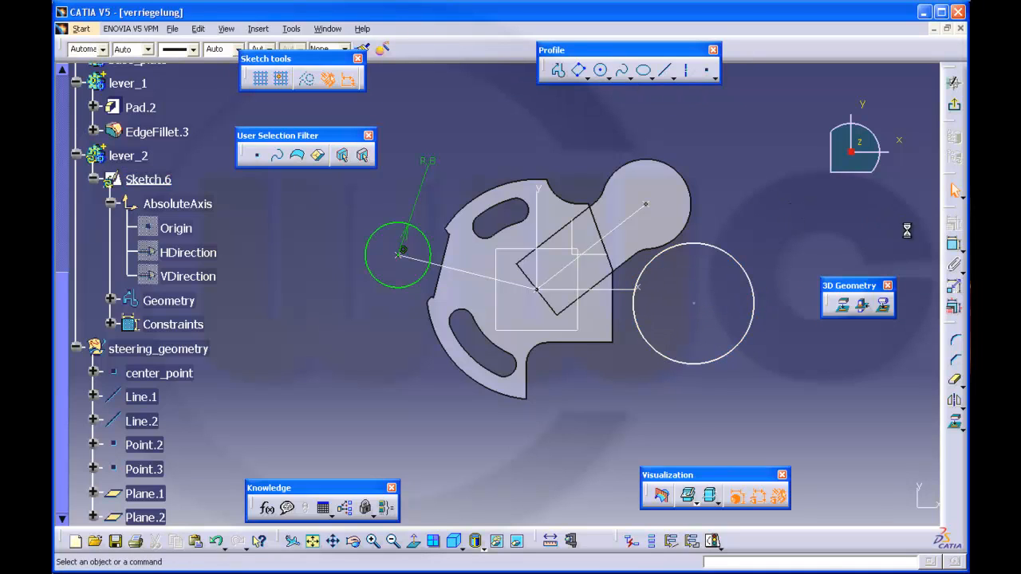
left_click(954, 244)
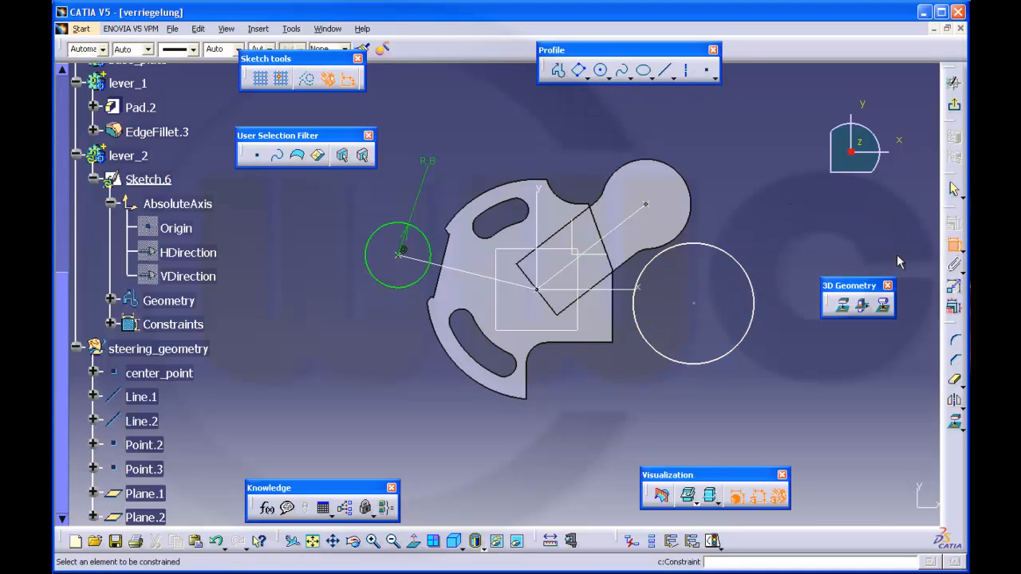
left_click(694, 306)
left_click(159, 373)
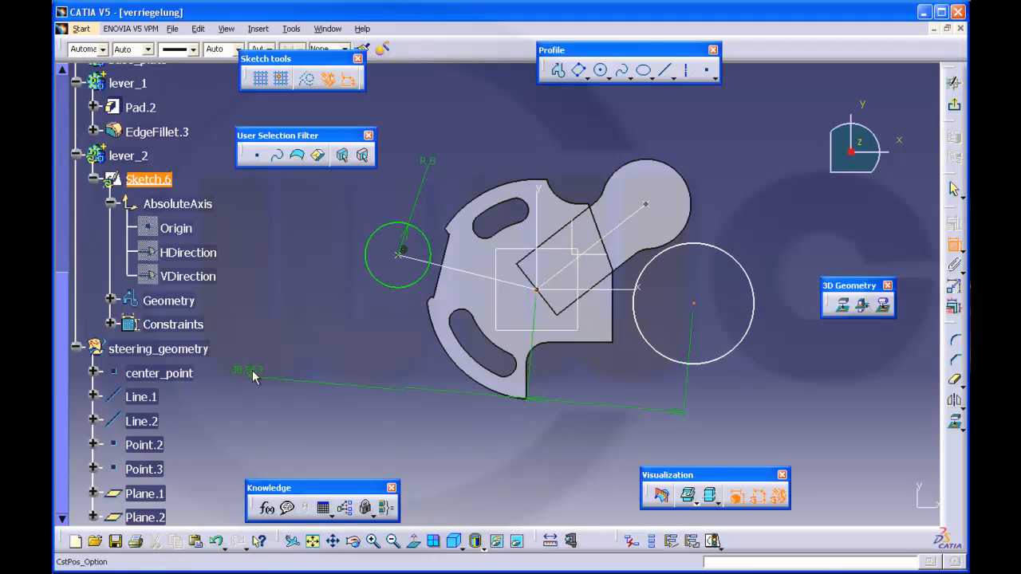
right_click(252, 377)
left_click(335, 477)
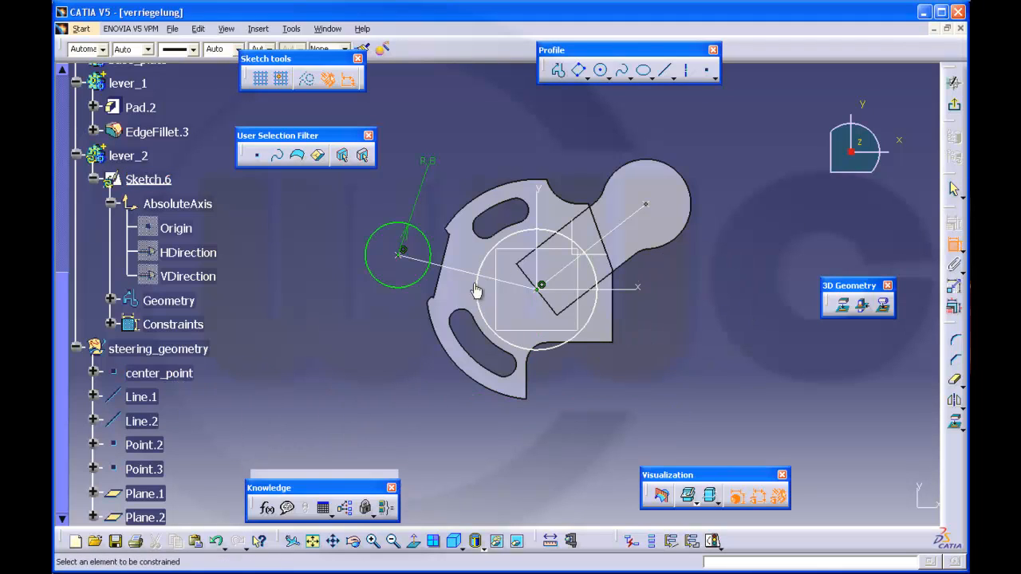
- Dimension the radius of the circle centred on center_point and set it to 12 mm
left_click(592, 325)
left_click(690, 367)
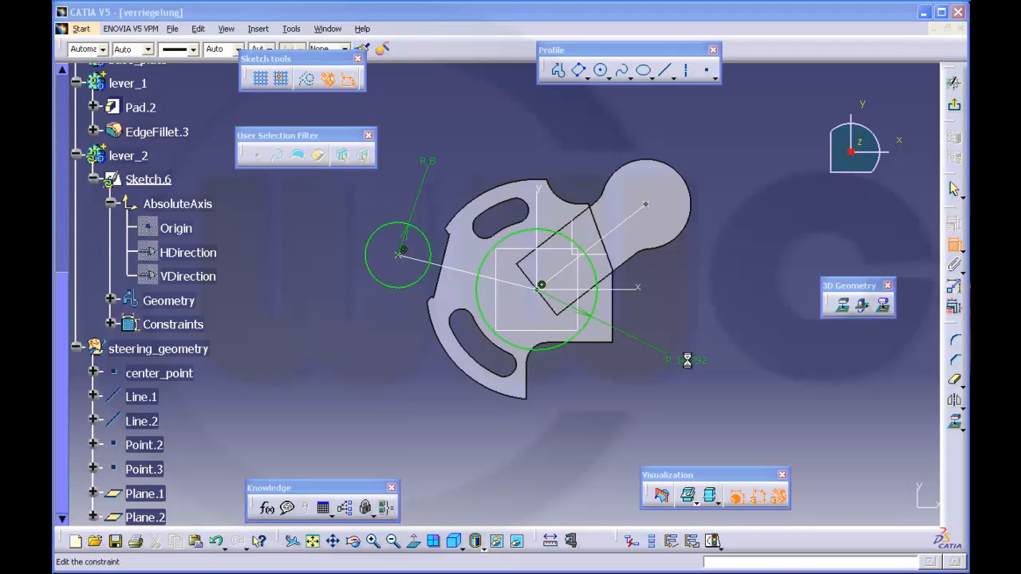
double_click(688, 362)
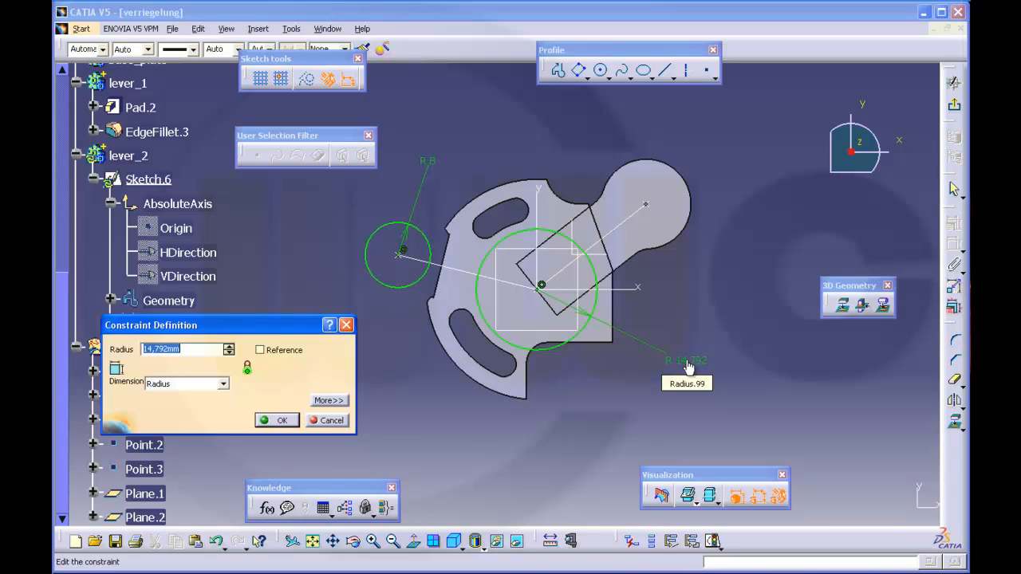
type("12")
key("Return")
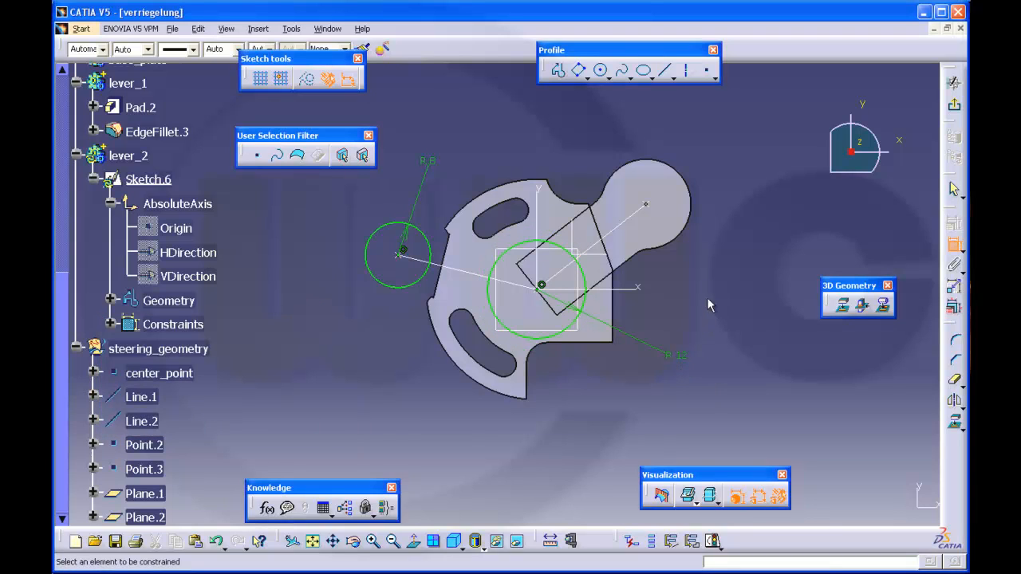
- Sketch two free circles, one about 17.7 mm in radius above the base plate and a smaller one below it
left_click(600, 71)
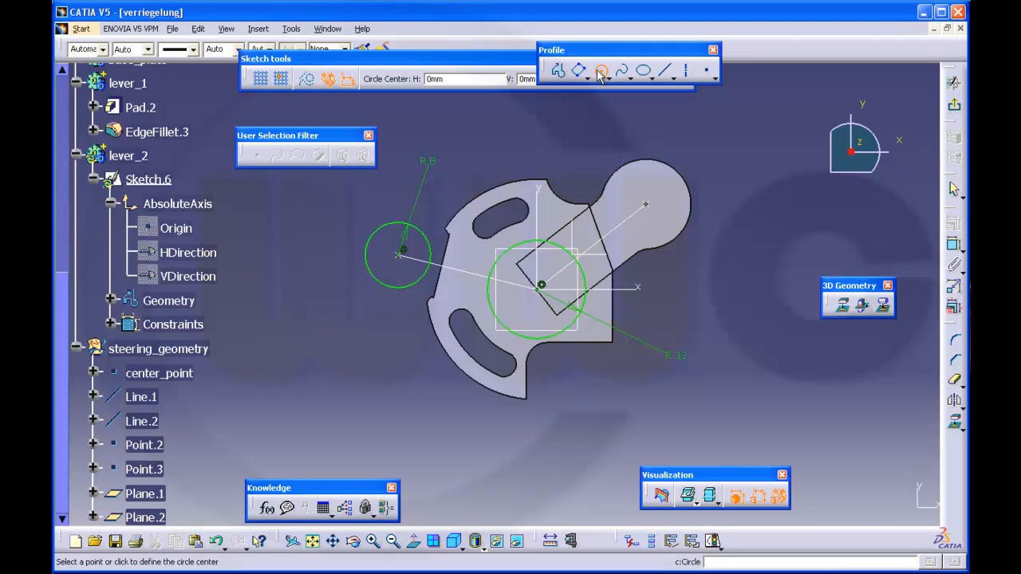
left_click(486, 157)
left_click(550, 193)
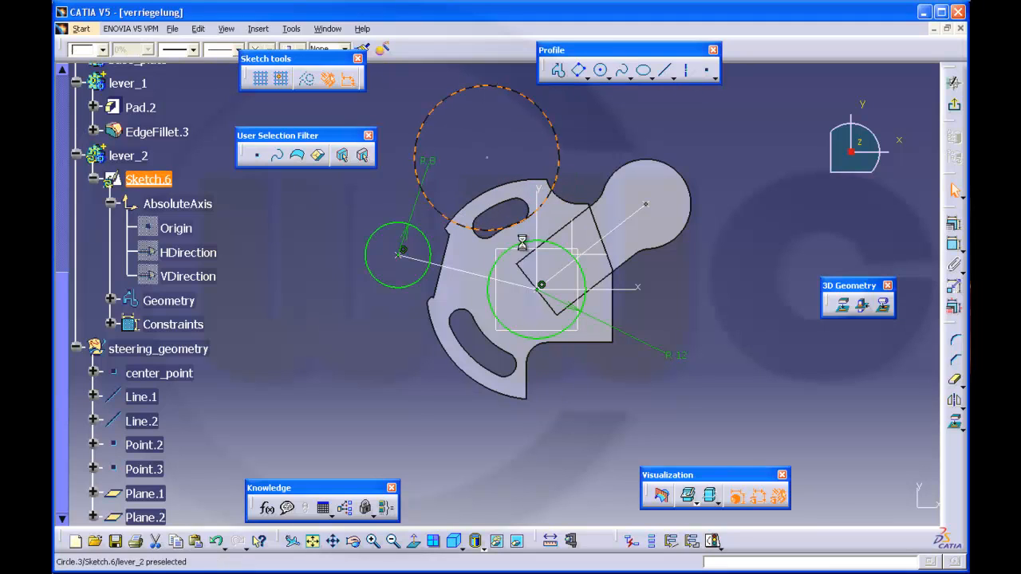
left_click(602, 70)
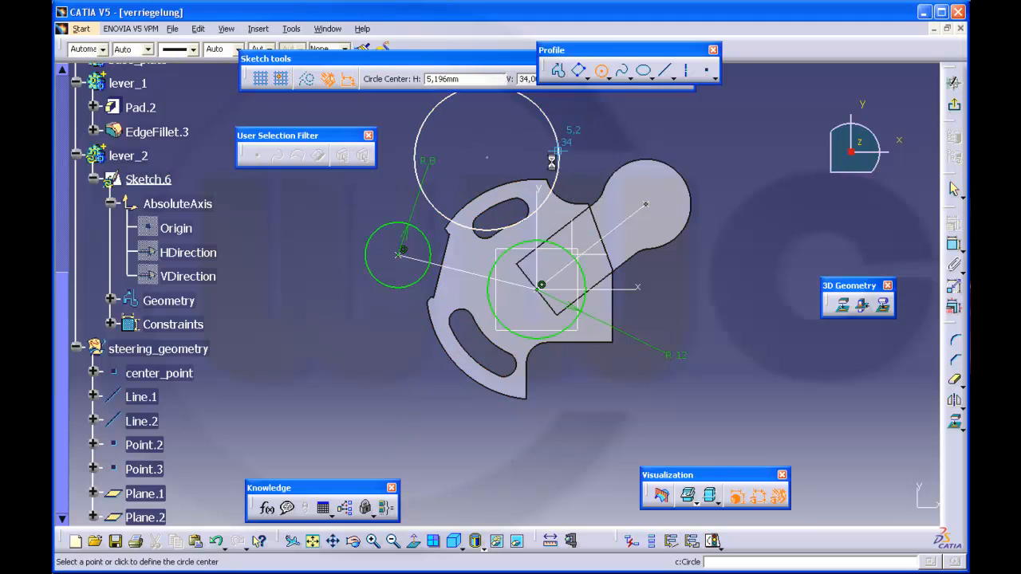
left_click(402, 392)
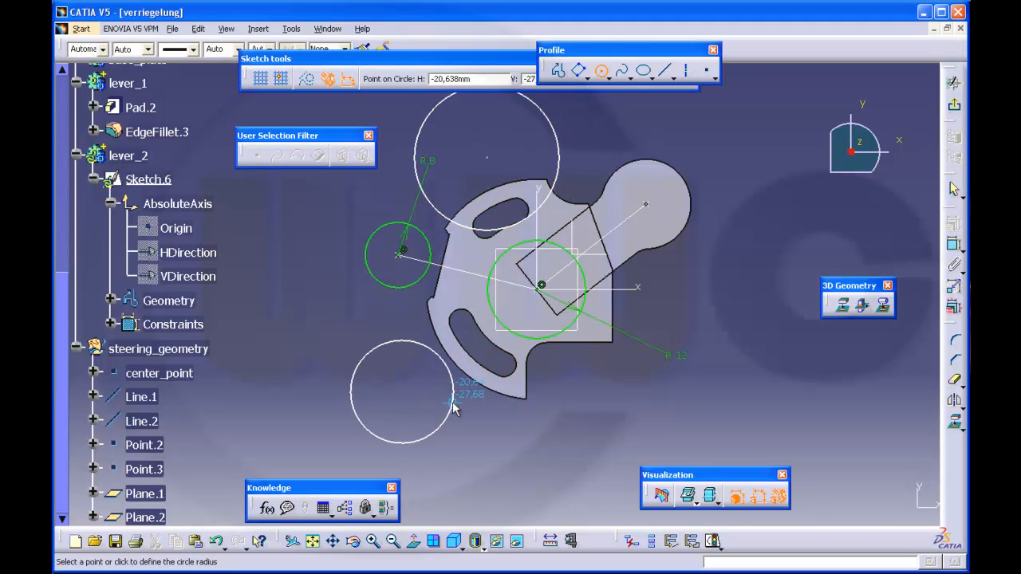
left_click(453, 404)
- Dimension the radius of the upper free circle and set it to 38 mm
left_click(952, 244)
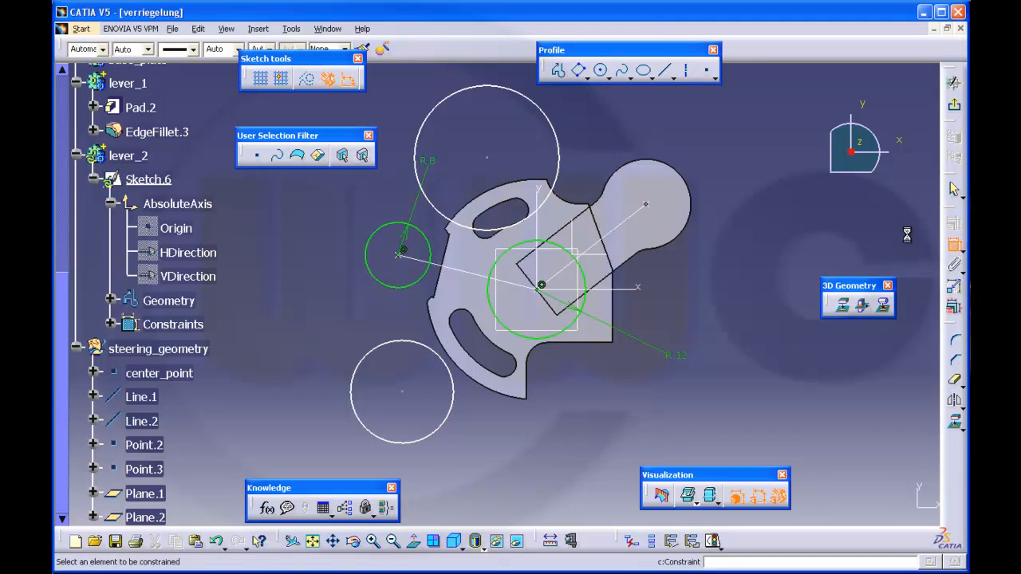
left_click(558, 147)
left_click(596, 138)
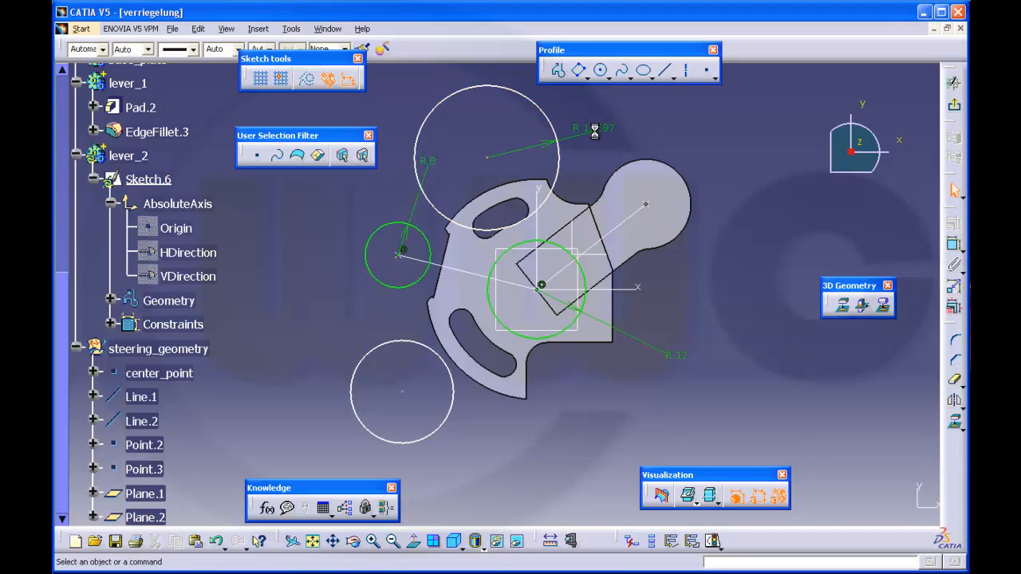
double_click(596, 136)
type("2")
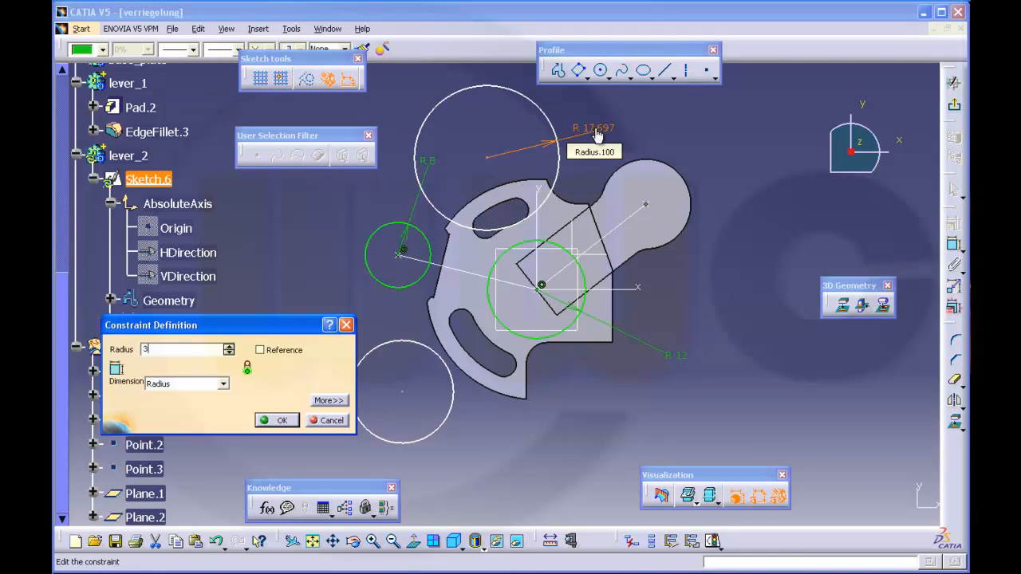
type("8")
key("Return")
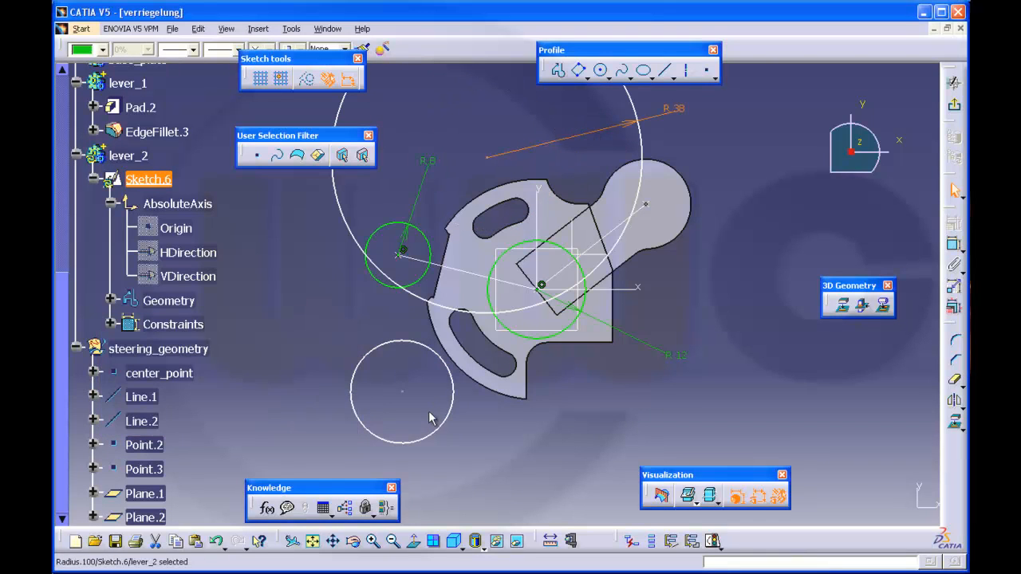
- Dimension the radius of the lower free circle and set it to 38 mm
left_click(454, 408)
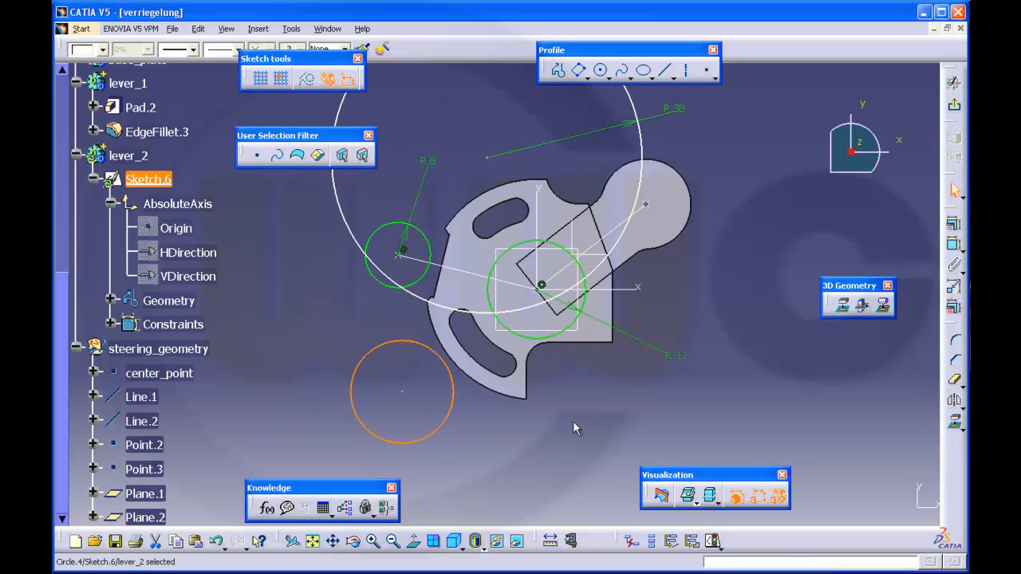
left_click(956, 247)
left_click(485, 432)
double_click(488, 434)
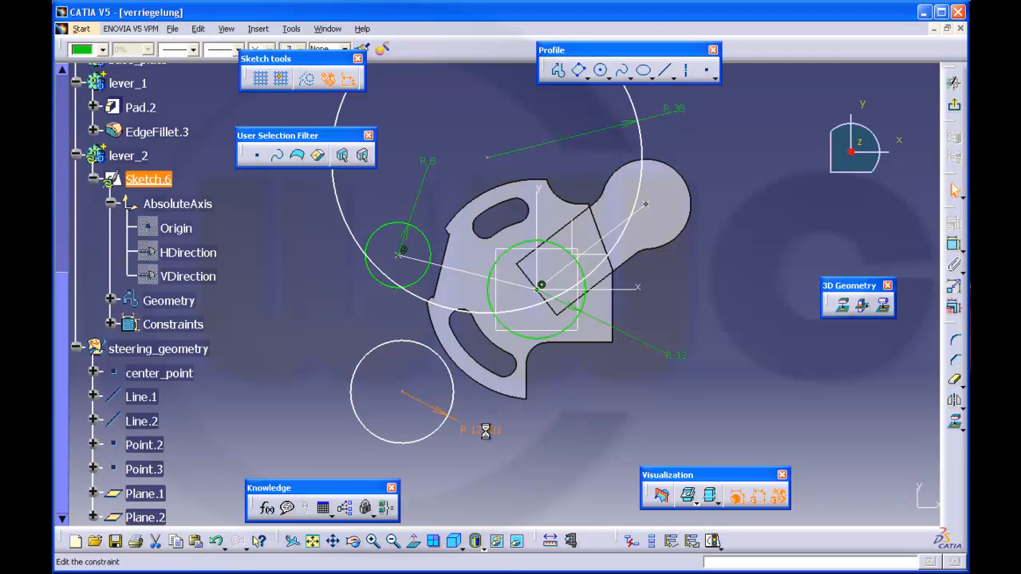
type("38")
key("Return")
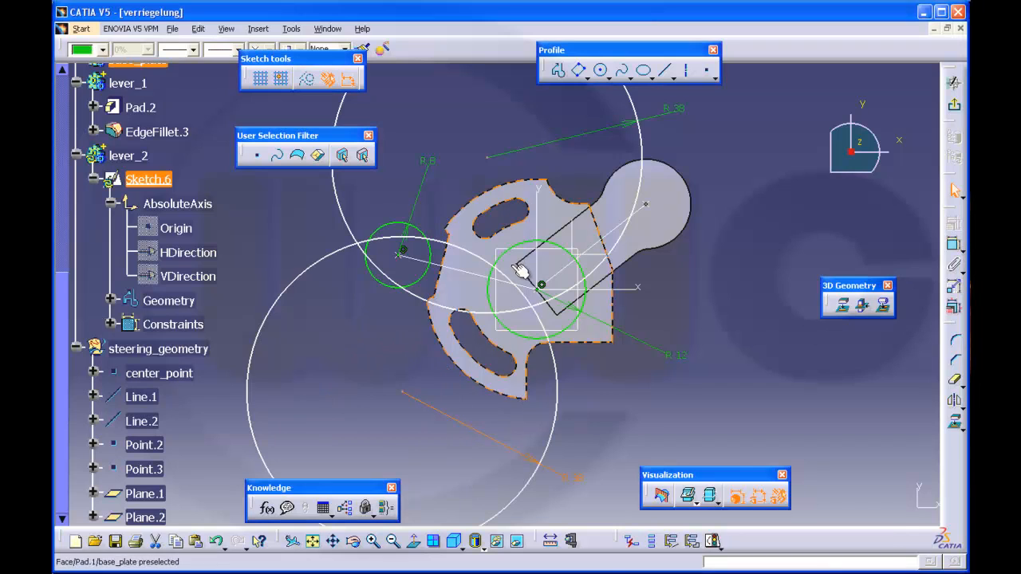
- Move the upper 38 mm circle's centre upward and the lower one's downward, until both roughly touch the 8 mm circle
left_click_drag(496, 162, 493, 85)
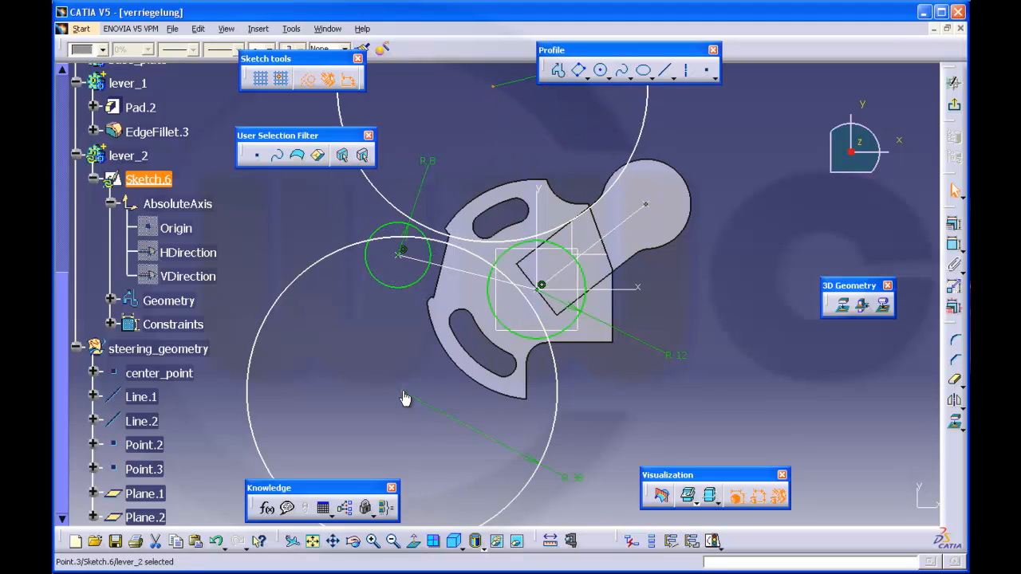
left_click_drag(405, 399, 402, 450)
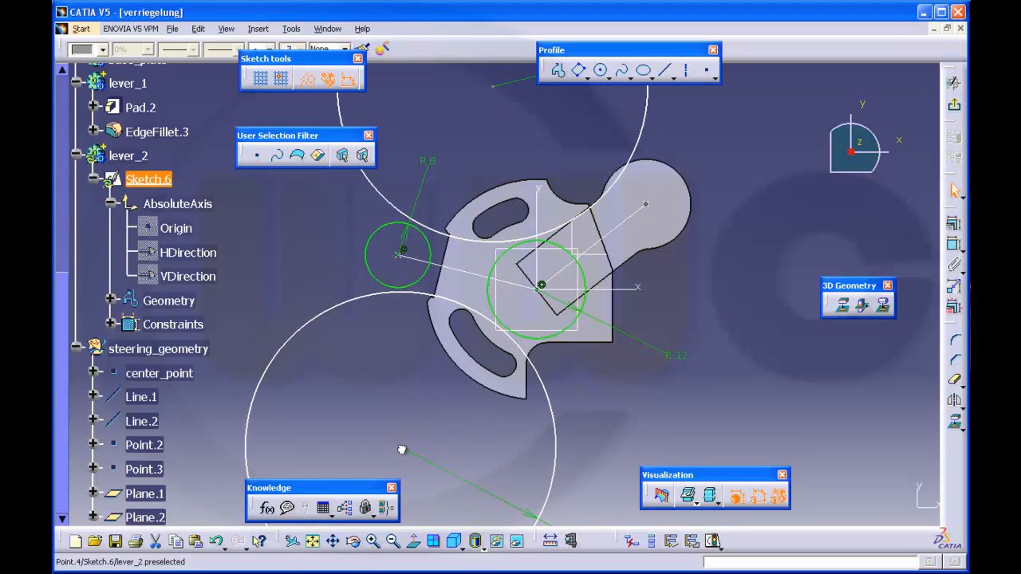
left_click(710, 363)
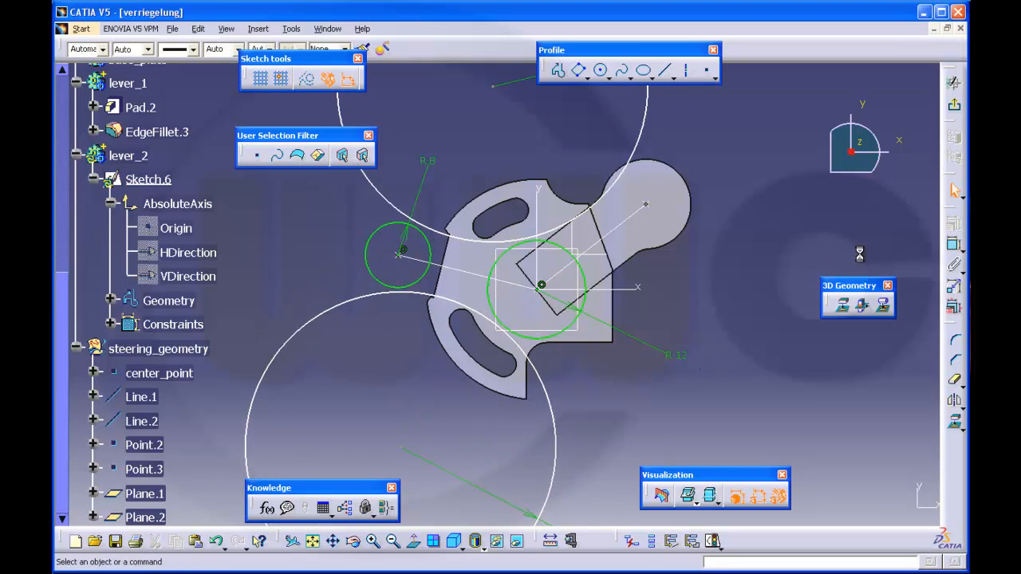
- Apply a tangency constraint between the lower 38 mm radius circle and the 8 mm radius circle
left_click(954, 244)
left_click(397, 301)
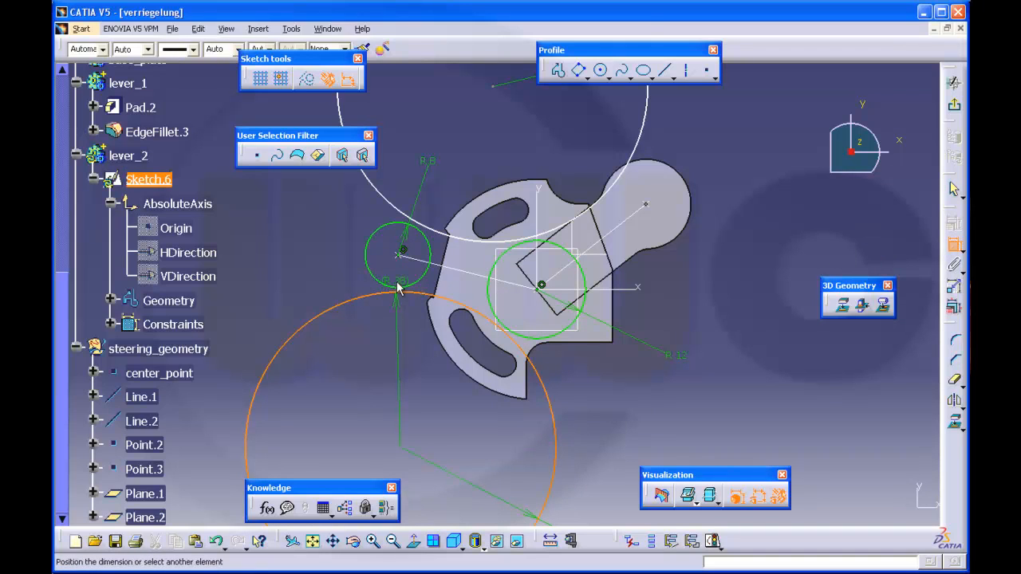
left_click(399, 288)
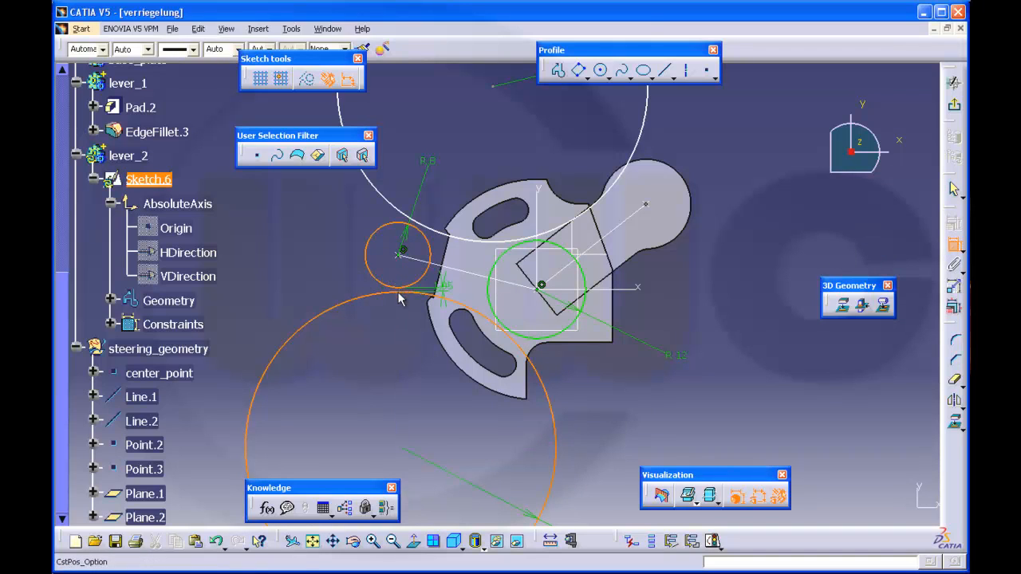
right_click(399, 289)
left_click(465, 501)
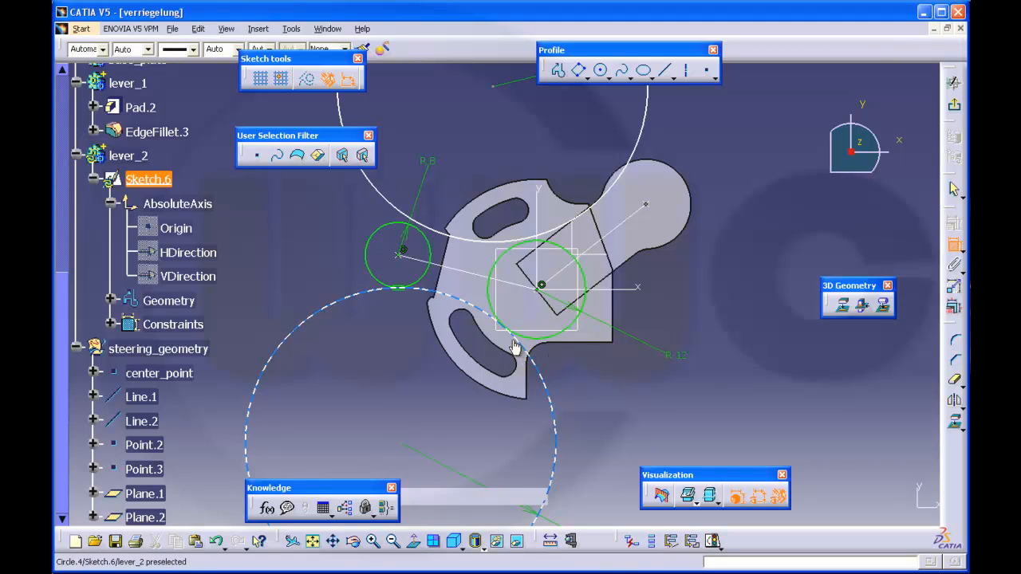
- Apply a tangency constraint between the lower 38 mm radius circle and the 12 mm radius circle
left_click(512, 343)
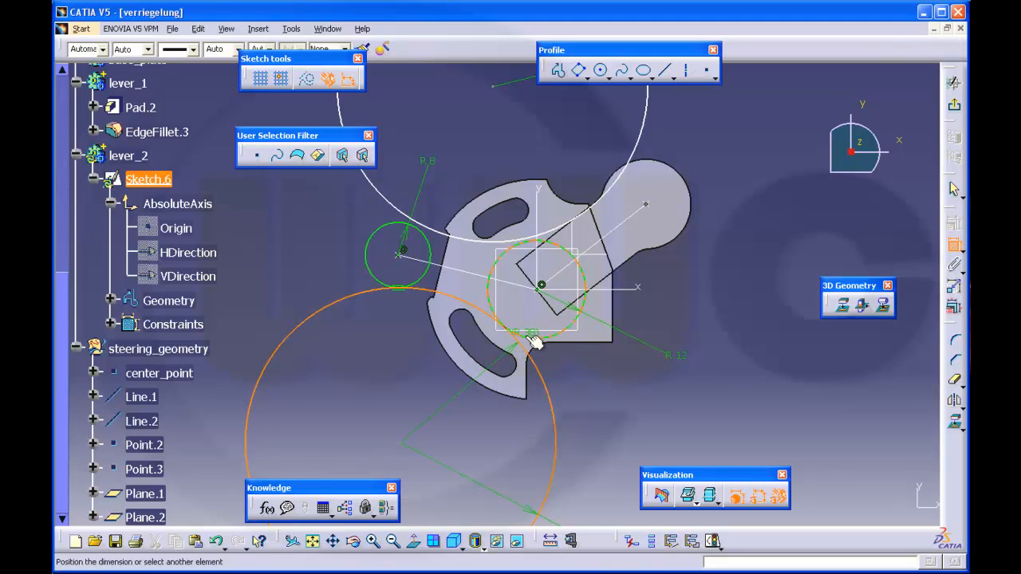
left_click(521, 337)
right_click(525, 339)
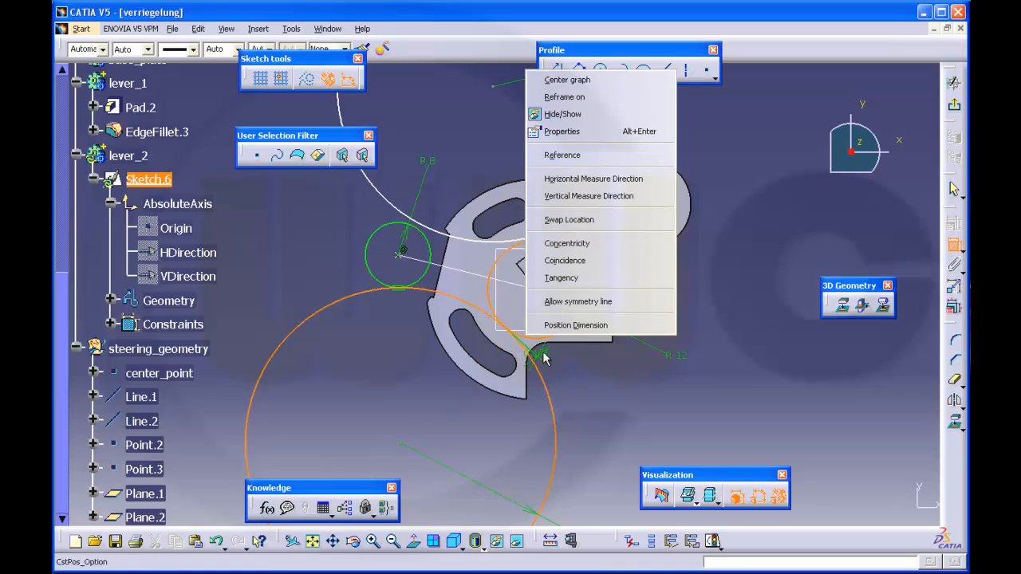
left_click(576, 277)
- Make the upper 38 mm radius circle tangent to both the 8 mm and the 12 mm radius circles
left_click(417, 232)
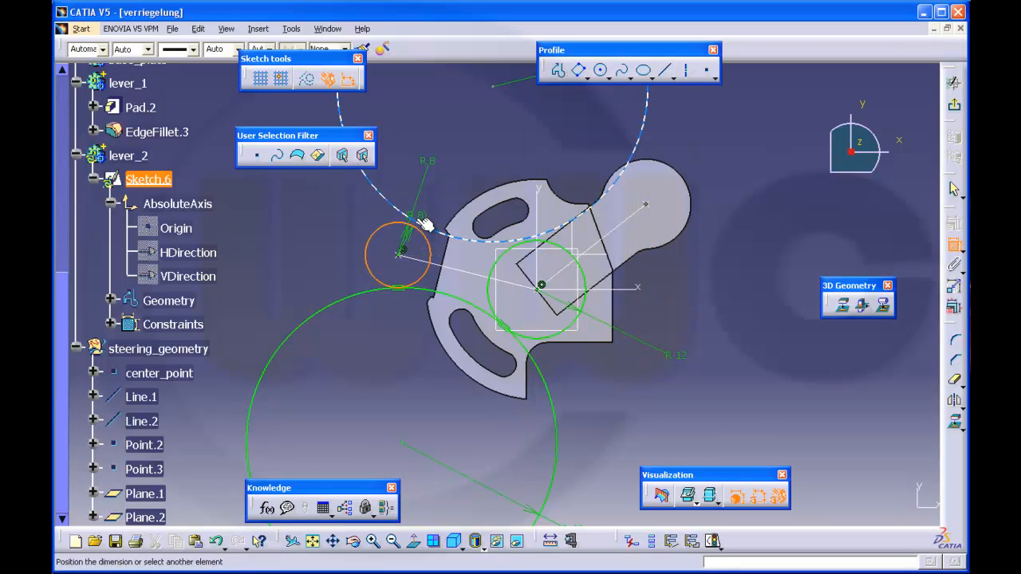
left_click(423, 223)
right_click(417, 220)
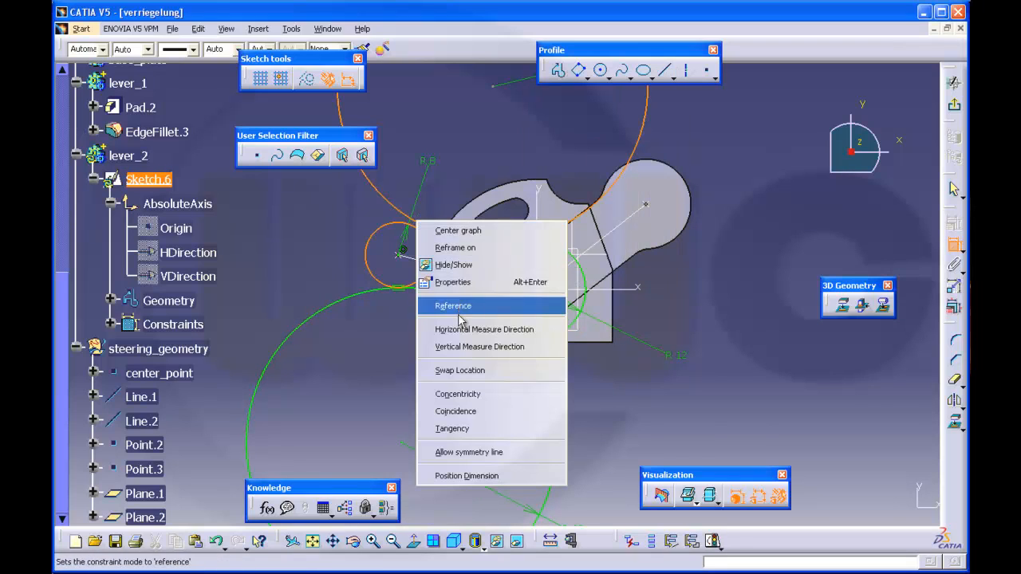
left_click(452, 429)
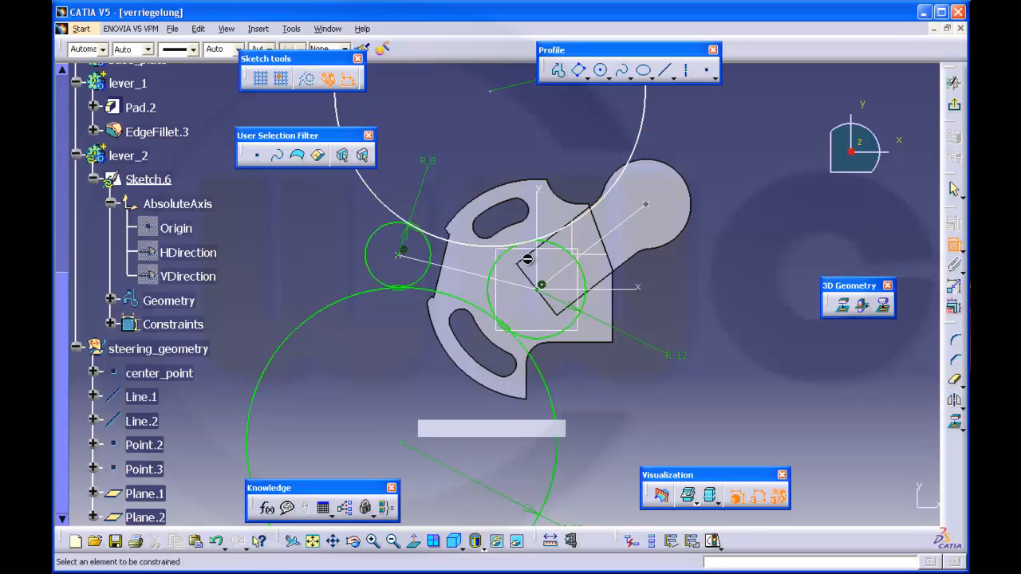
left_click(510, 254)
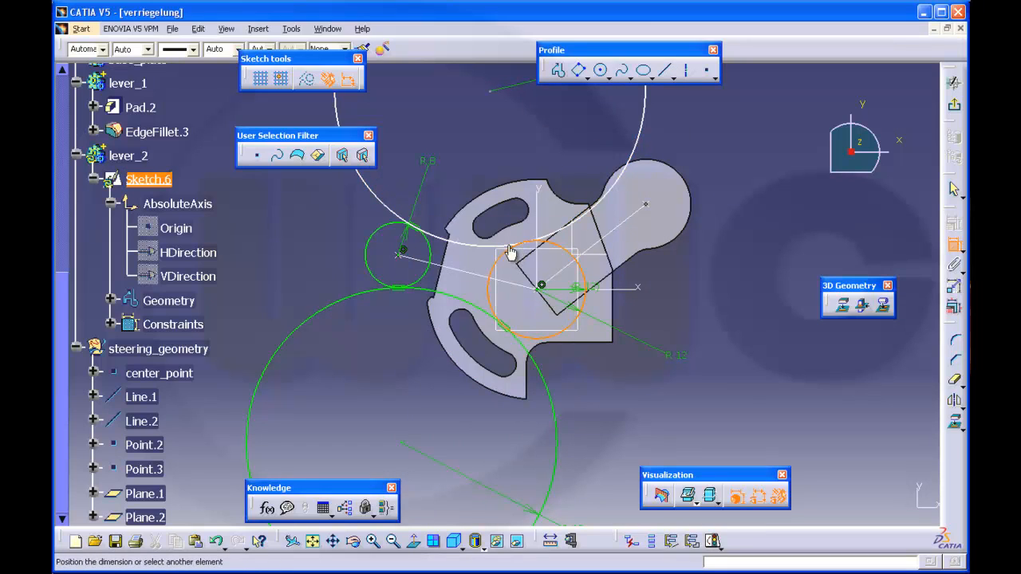
left_click(504, 244)
right_click(501, 245)
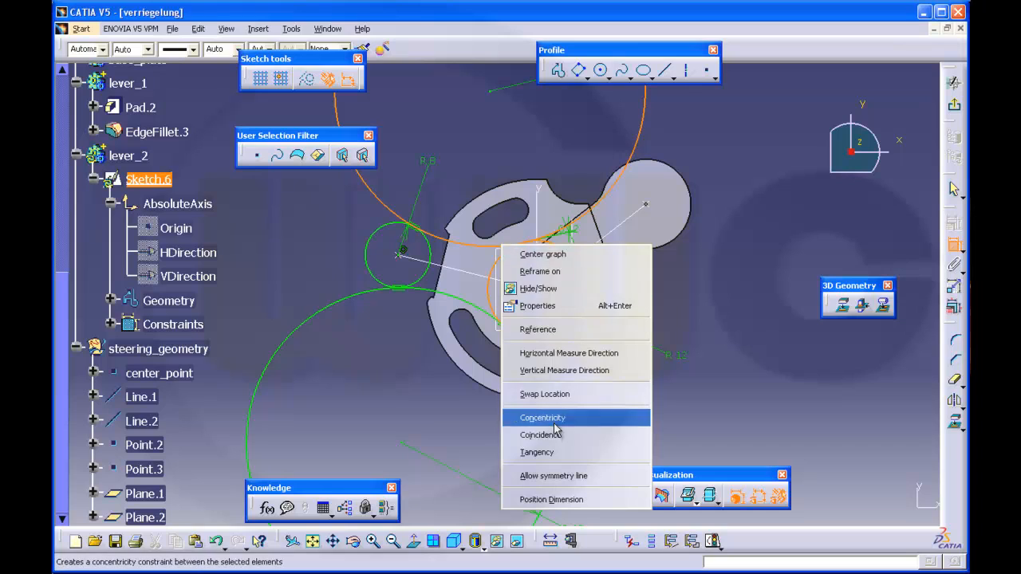
left_click(550, 452)
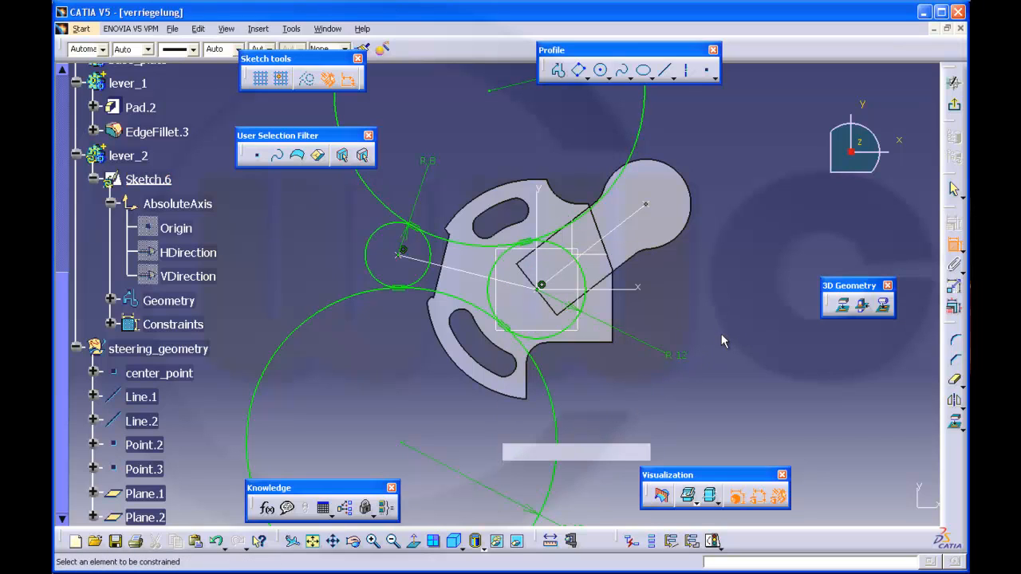
- Trim the four circles to one closed lever outline by removing the outer 38 mm arcs and the inner end-circle arcs, then exit the sketch
middle_click_drag(710, 341, 708, 386)
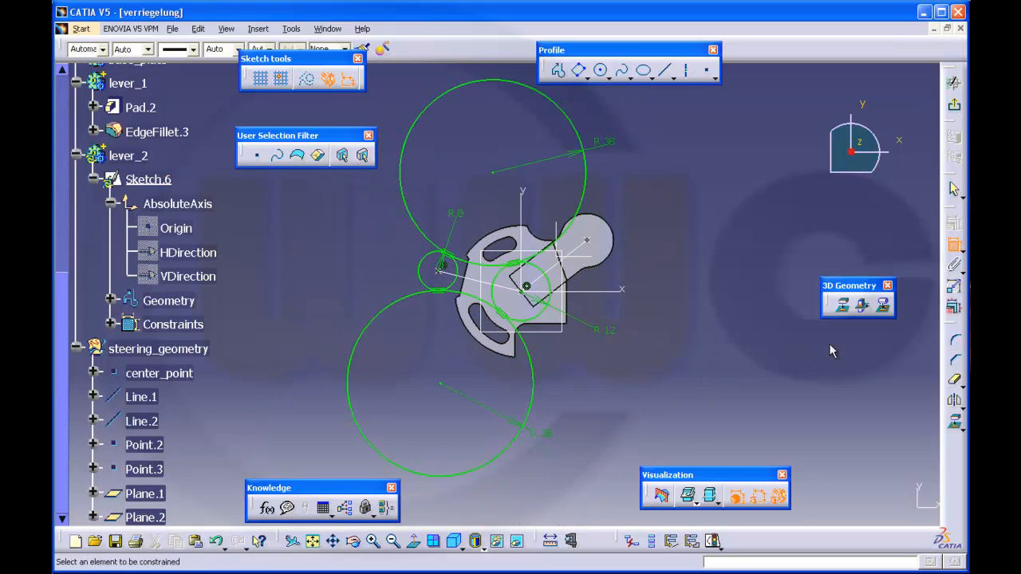
left_click(954, 384)
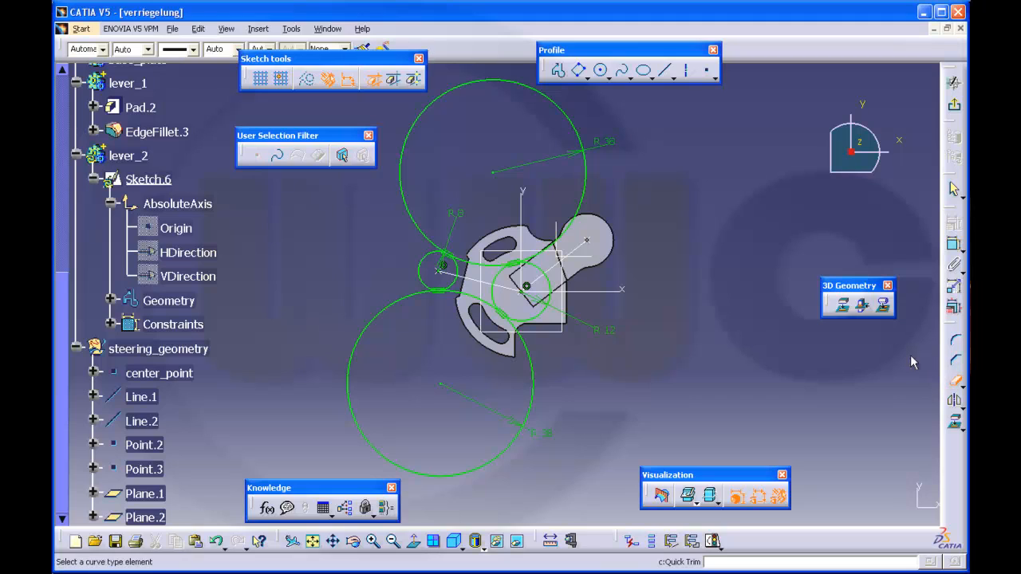
left_click(590, 169)
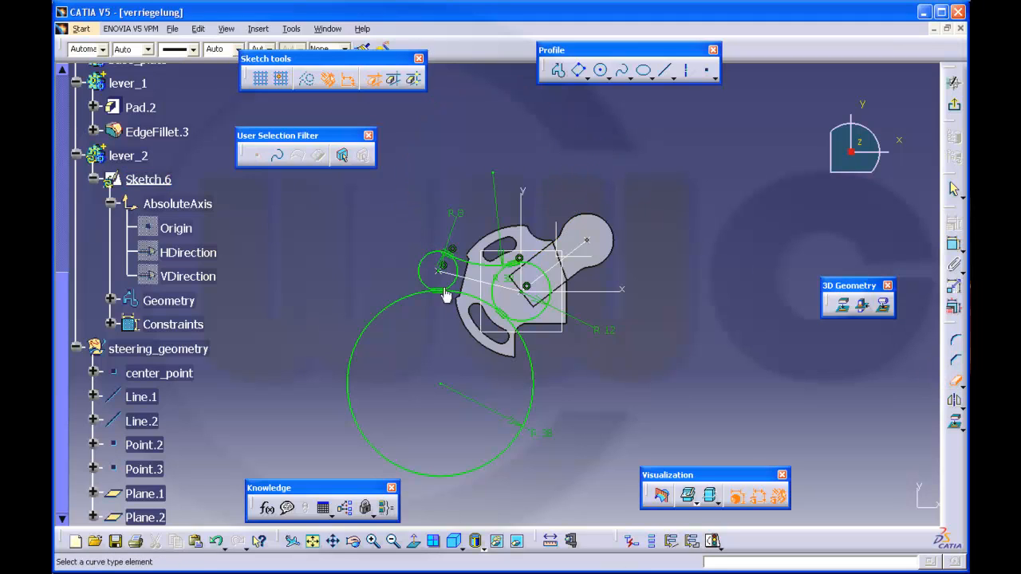
left_click(408, 303)
middle_click_drag(556, 361, 567, 257)
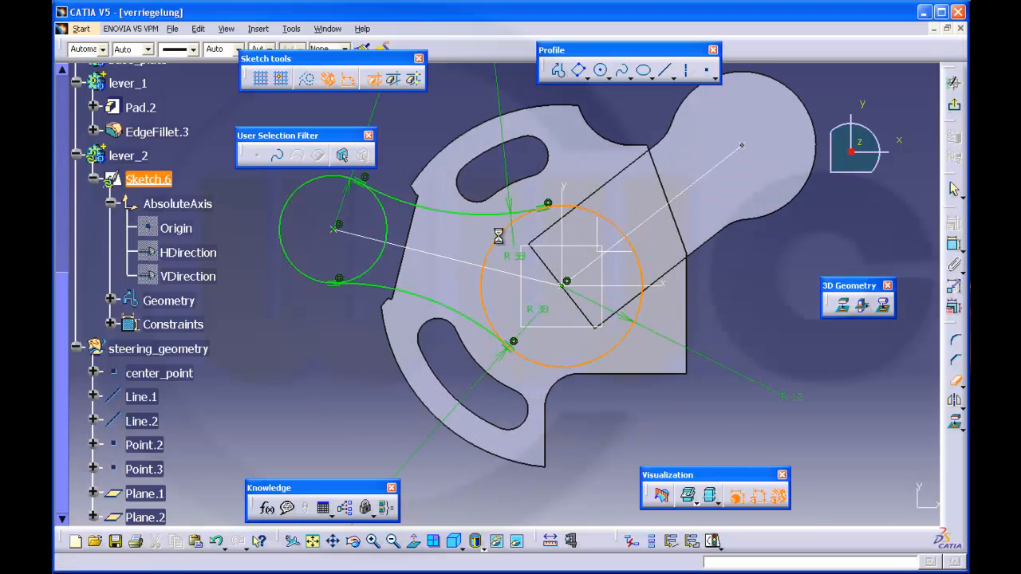
left_click(383, 232)
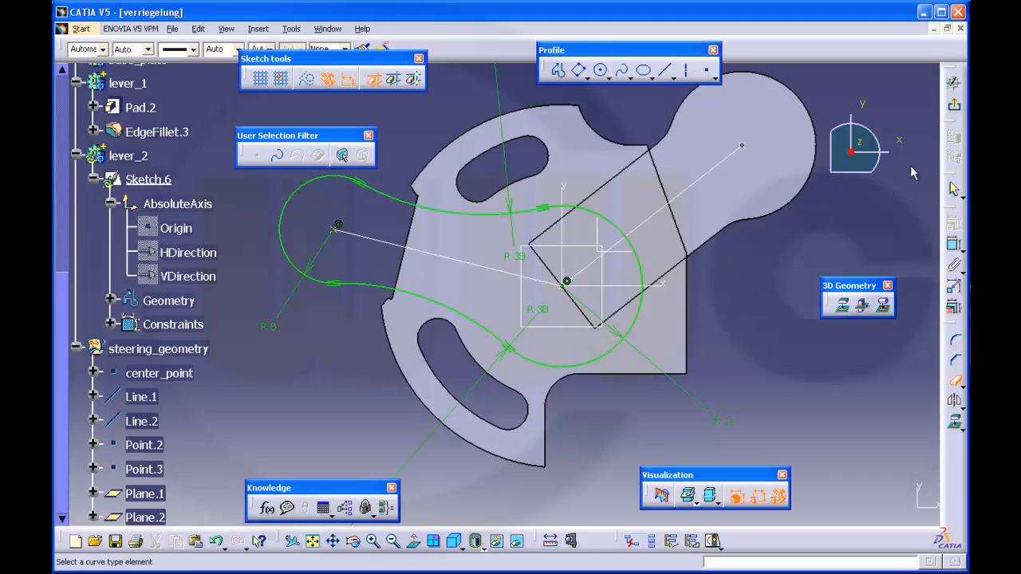
left_click(954, 109)
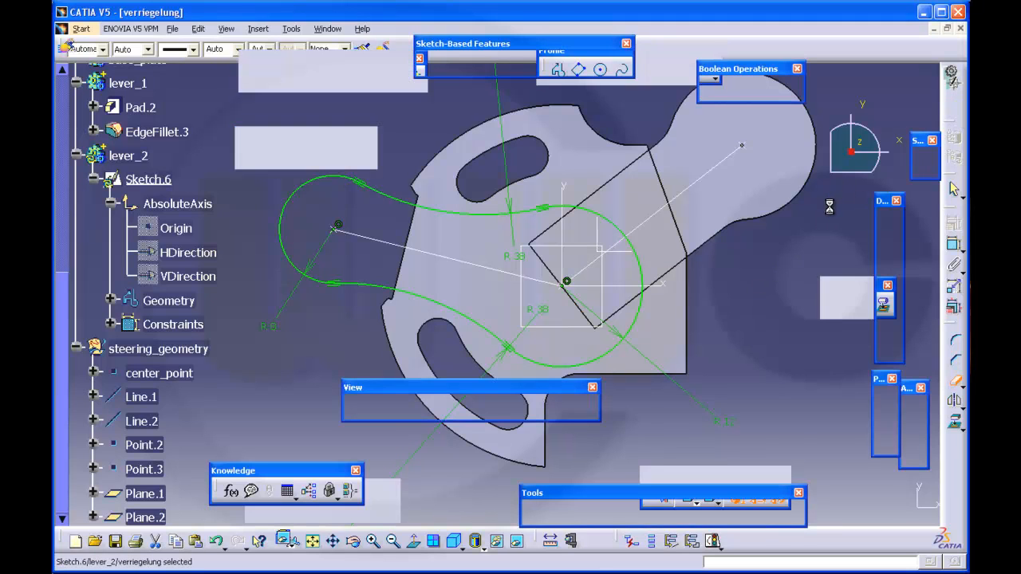
- Pad the lever_2 sketch in the reversed direction, away from the base plate, using the Up to plane limit with the offset steering plane
middle_click_drag(703, 233, 587, 305)
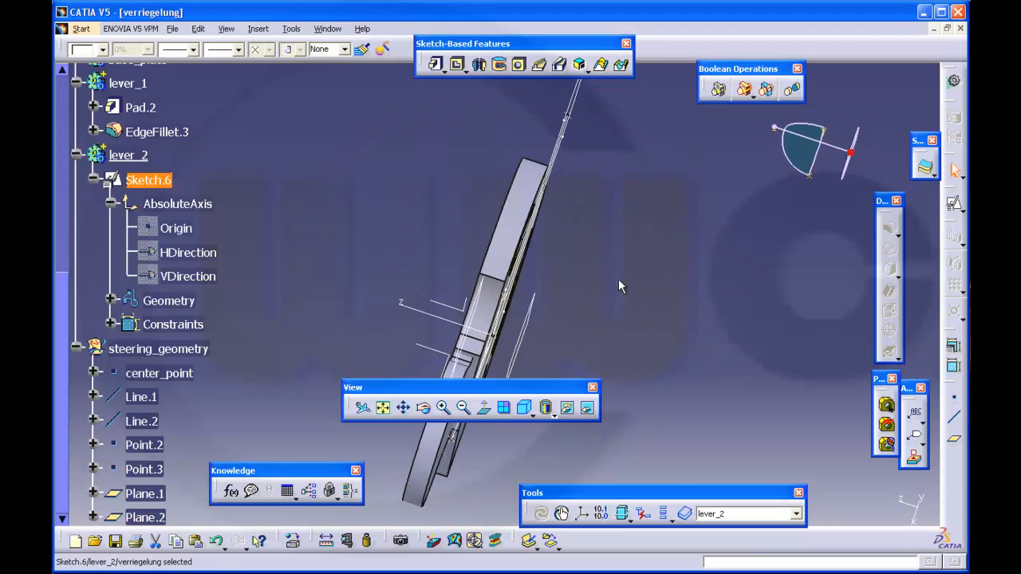
left_click(437, 65)
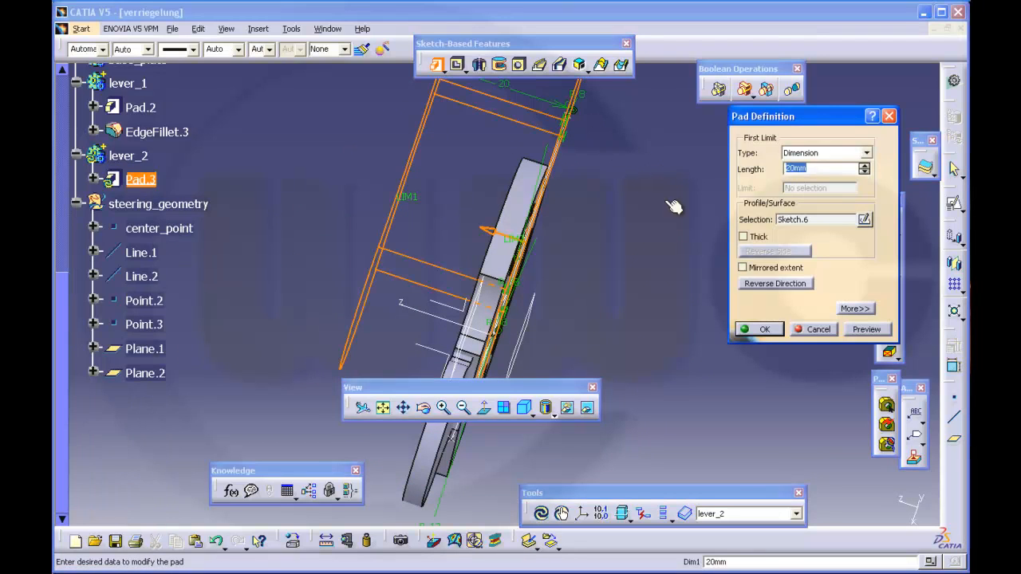
left_click(760, 285)
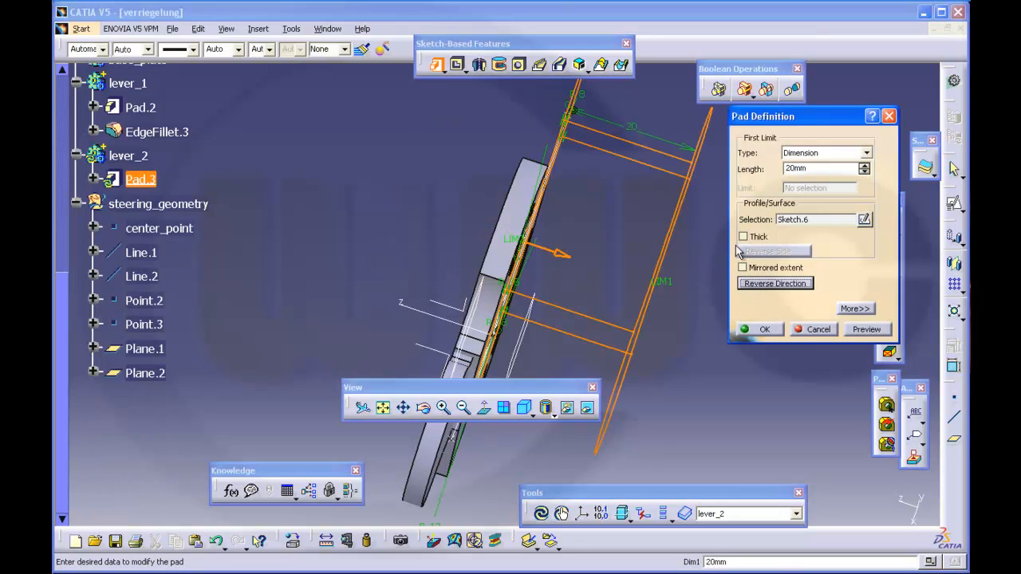
left_click(866, 152)
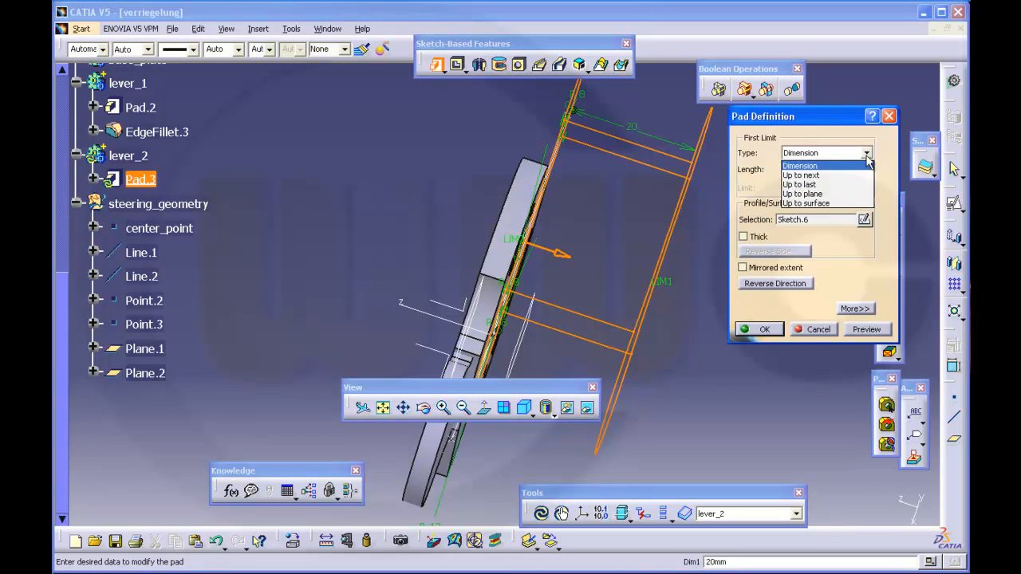
left_click(833, 191)
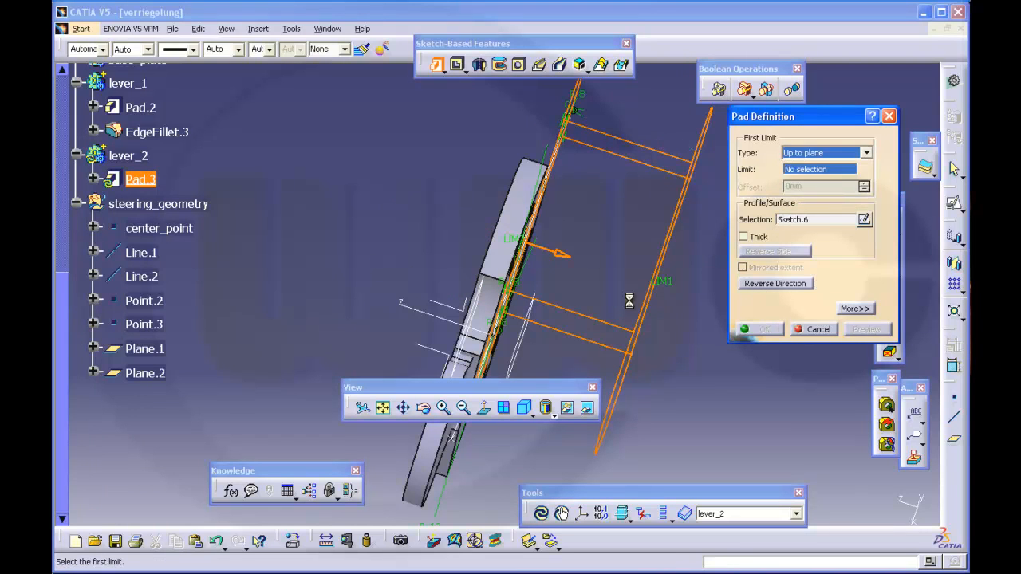
left_click(529, 341)
left_click(764, 330)
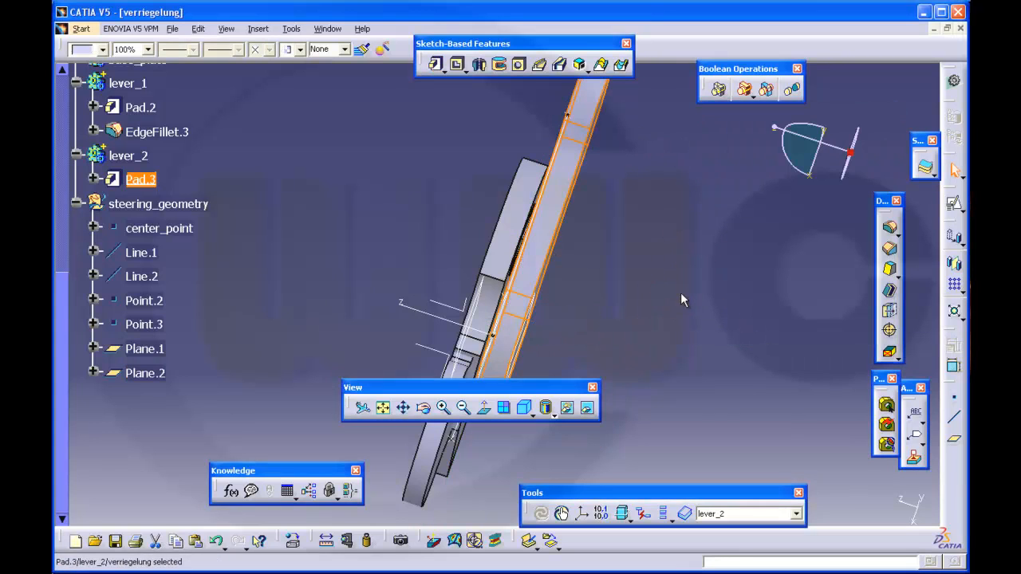
- Add the base_plate, lever_1 and lever_2 bodies to the PartBody with a Boolean Add
mouse_move(608, 237)
middle_mouse_down()
mouse_move(615, 259)
mouse_move(531, 253)
mouse_move(462, 201)
mouse_move(466, 173)
middle_mouse_up()
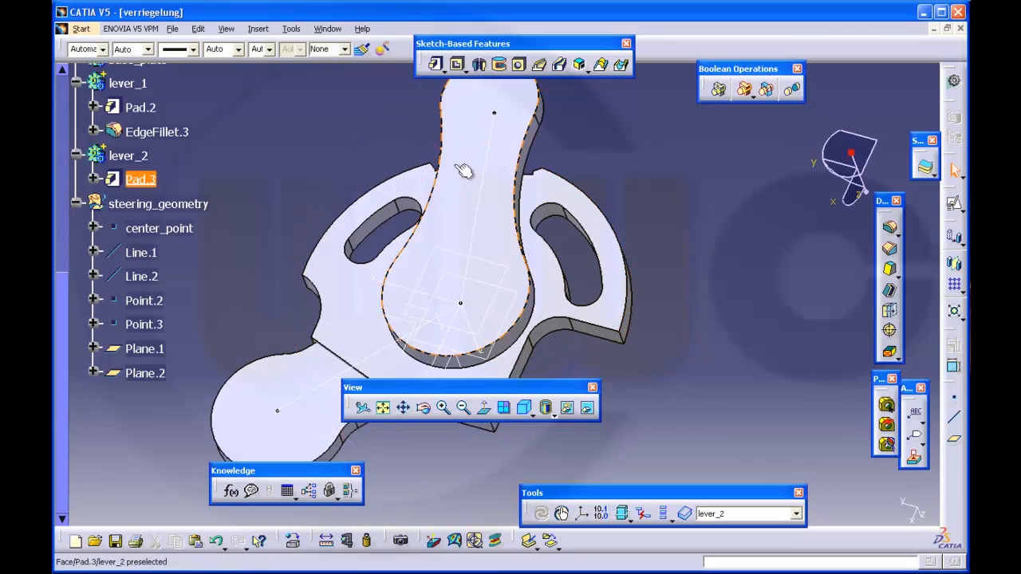
middle_click_drag(483, 231, 343, 222)
scroll(236, 196, "up", 4)
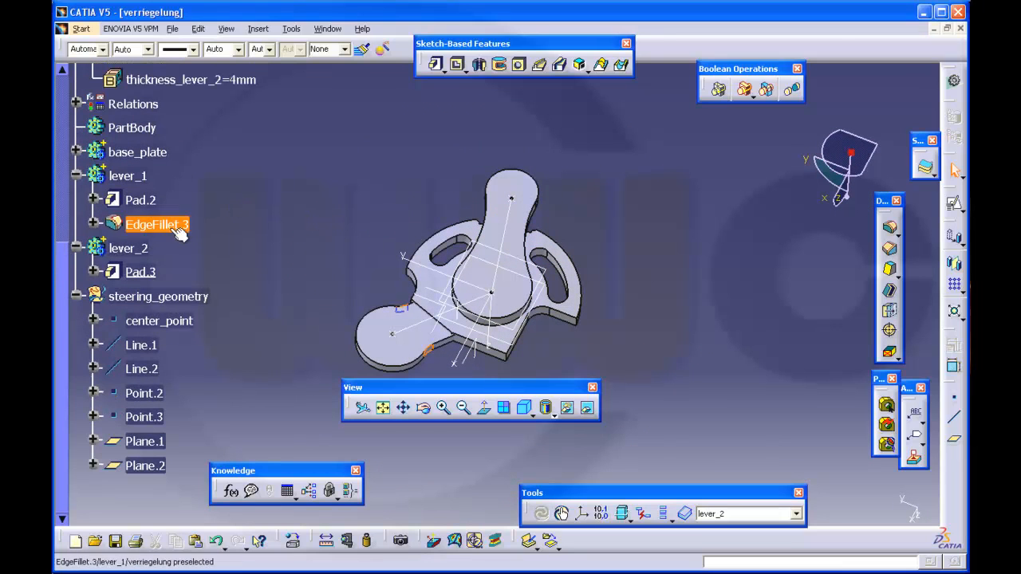
left_click(77, 248)
left_click(77, 175)
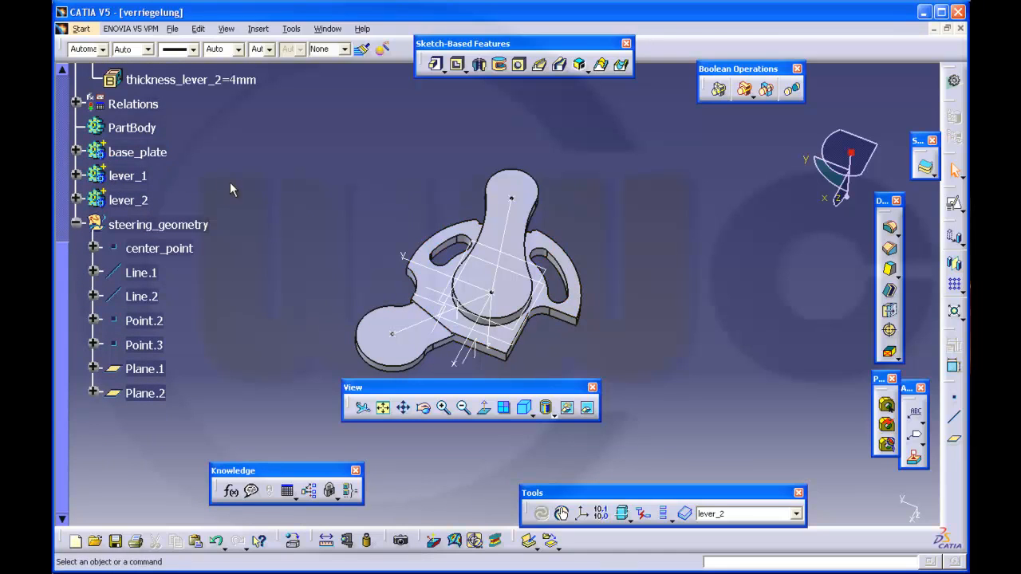
left_click(160, 153)
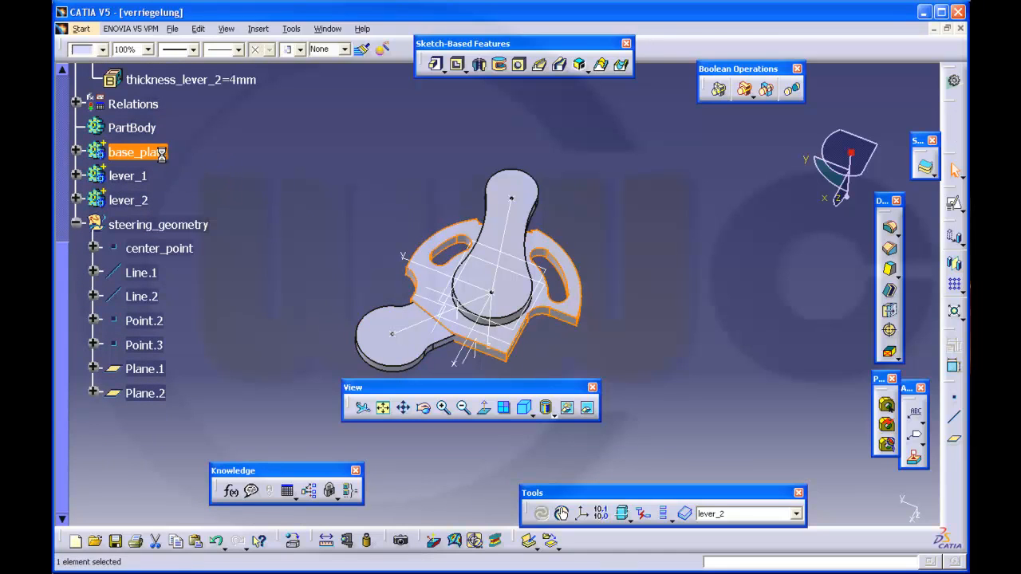
left_click(142, 204, "shift")
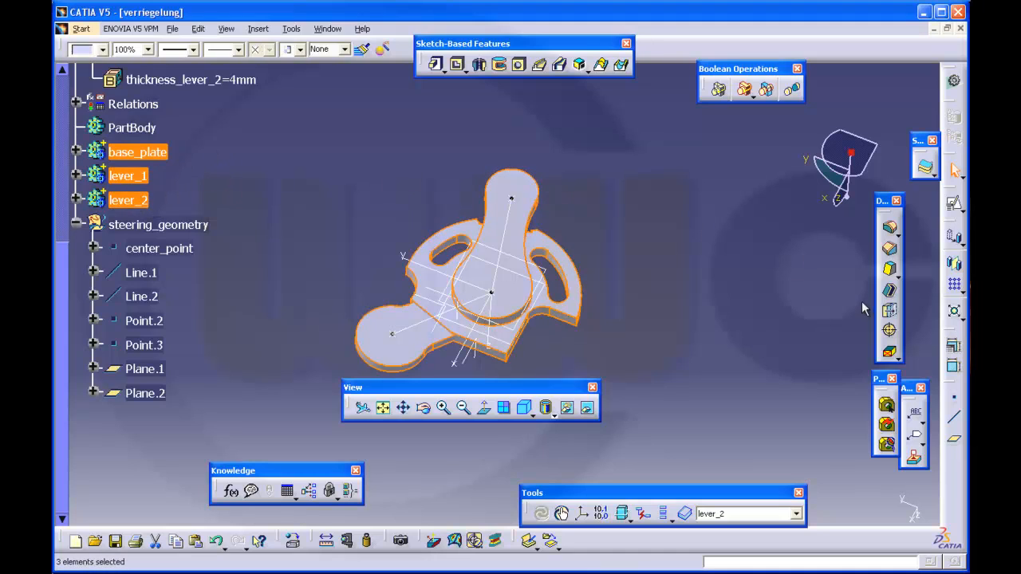
left_click(746, 91)
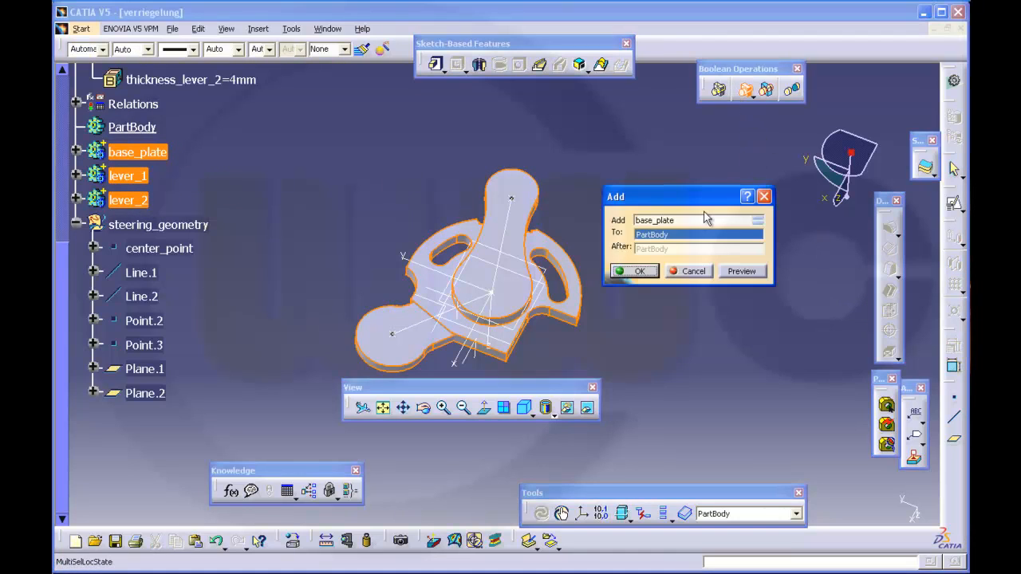
left_click(640, 272)
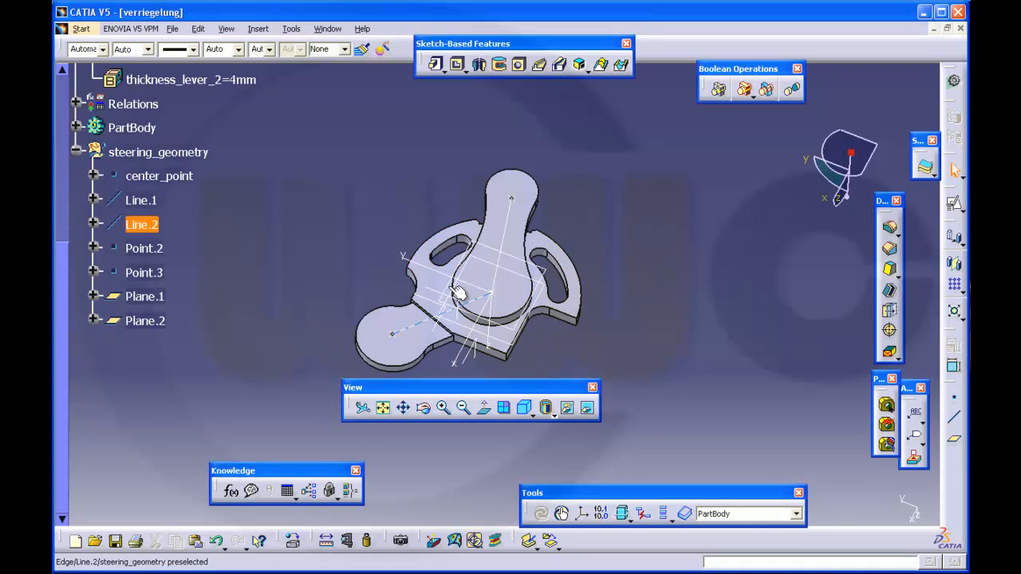
- Examine the combined part from several sides, including how both levers sit against the base plate
middle_click_drag(456, 292, 647, 258)
middle_click_drag(437, 196, 341, 224)
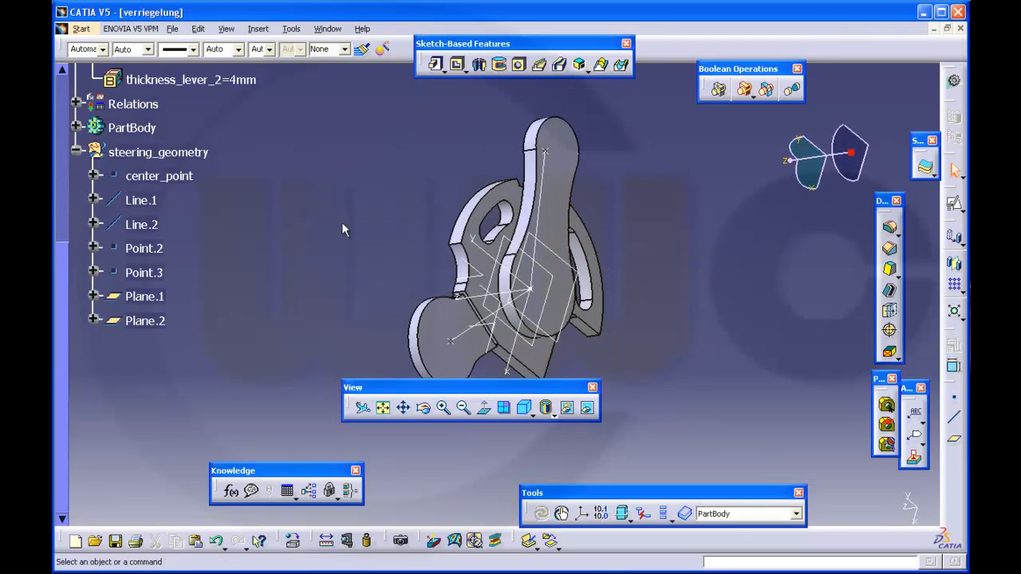
middle_click_drag(637, 255, 499, 294)
middle_click_drag(547, 207, 646, 135)
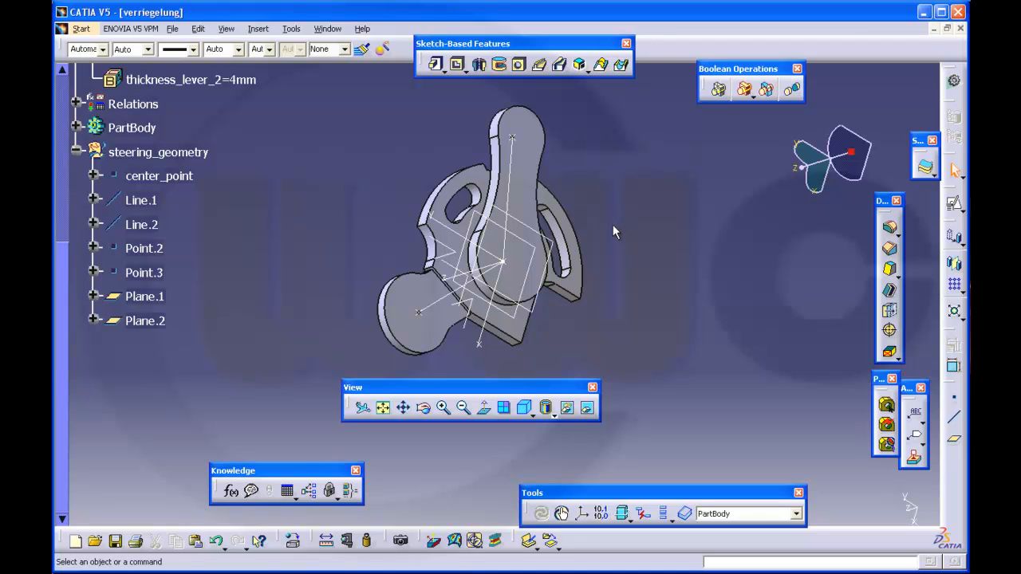
middle_click_drag(613, 224, 608, 187)
left_click(567, 239)
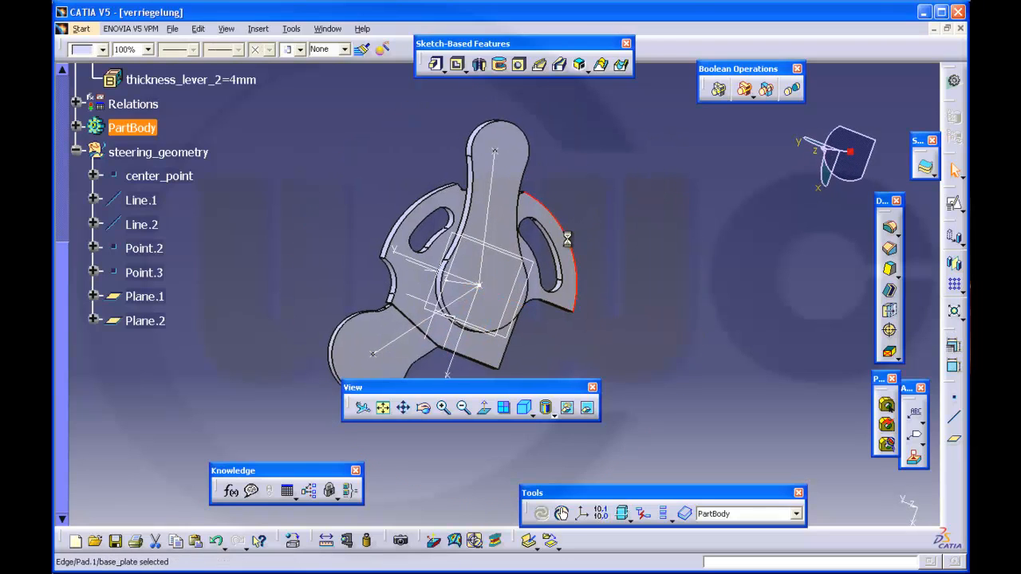
left_click(640, 229)
middle_click_drag(630, 231, 648, 174)
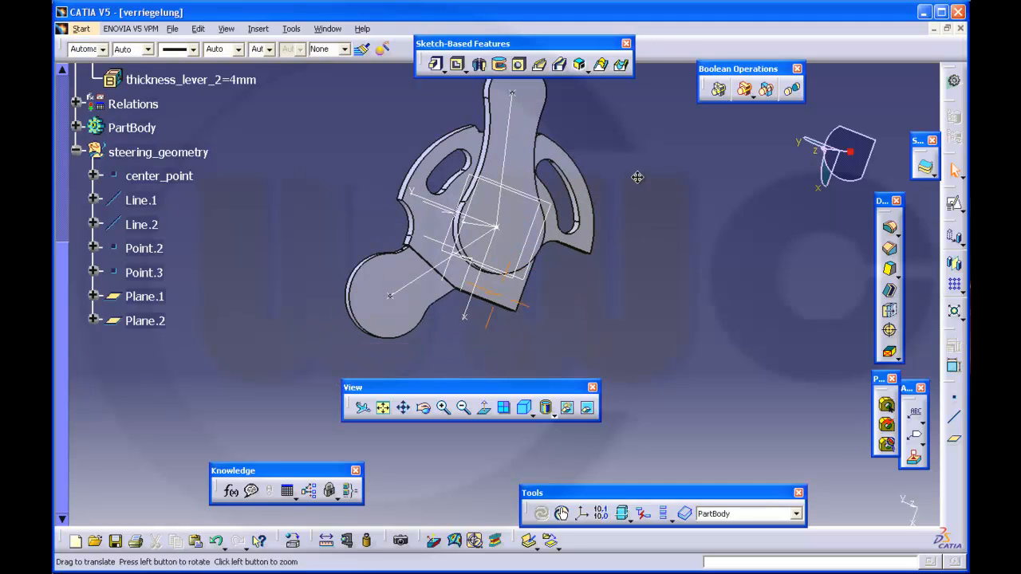
- Cut a 20 mm Up To Last hole through the part, concentric with the hub arc of lever_2
left_click(547, 256)
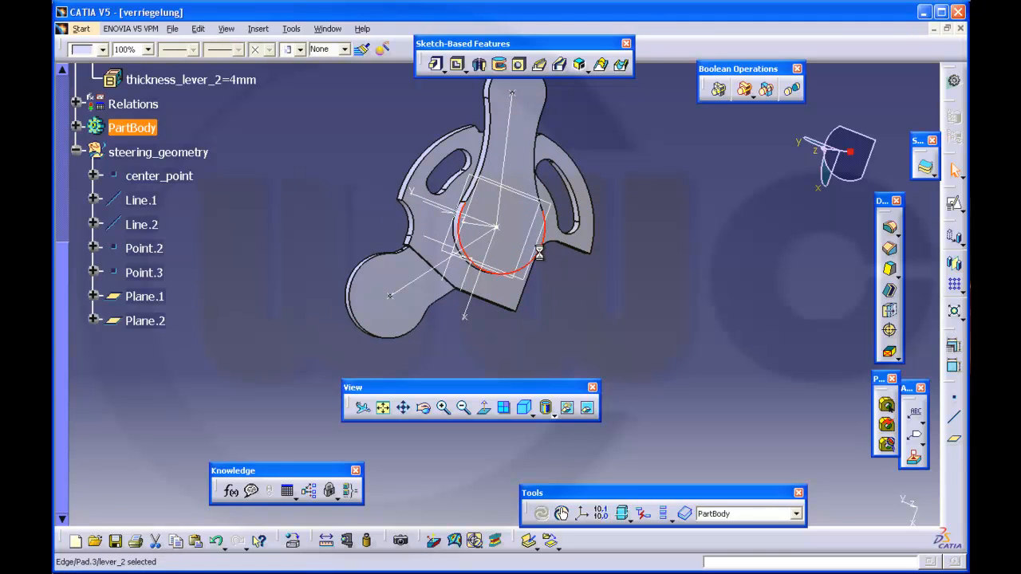
left_click(517, 67)
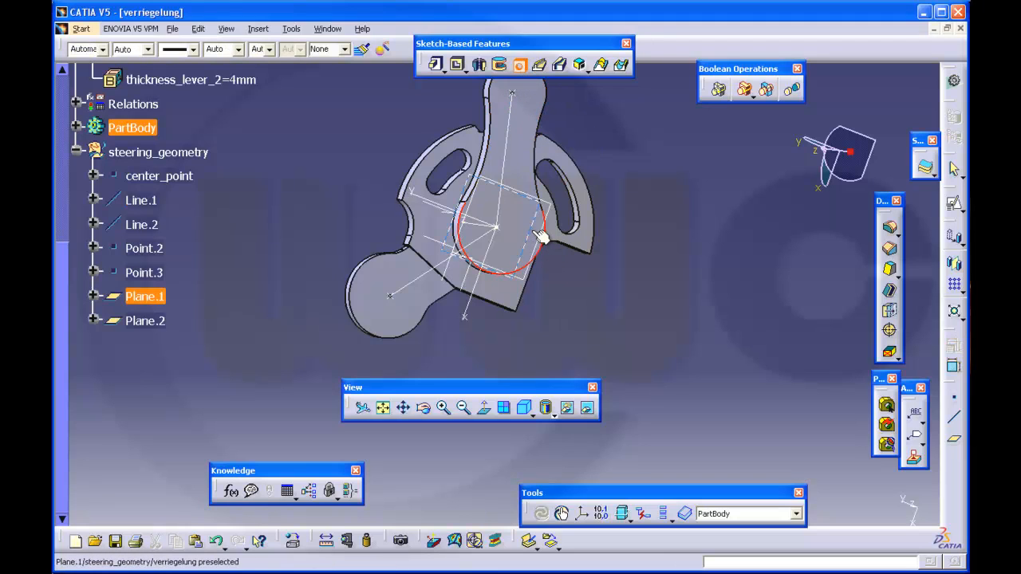
middle_click_drag(541, 239, 534, 162, "ctrl")
left_click(532, 158)
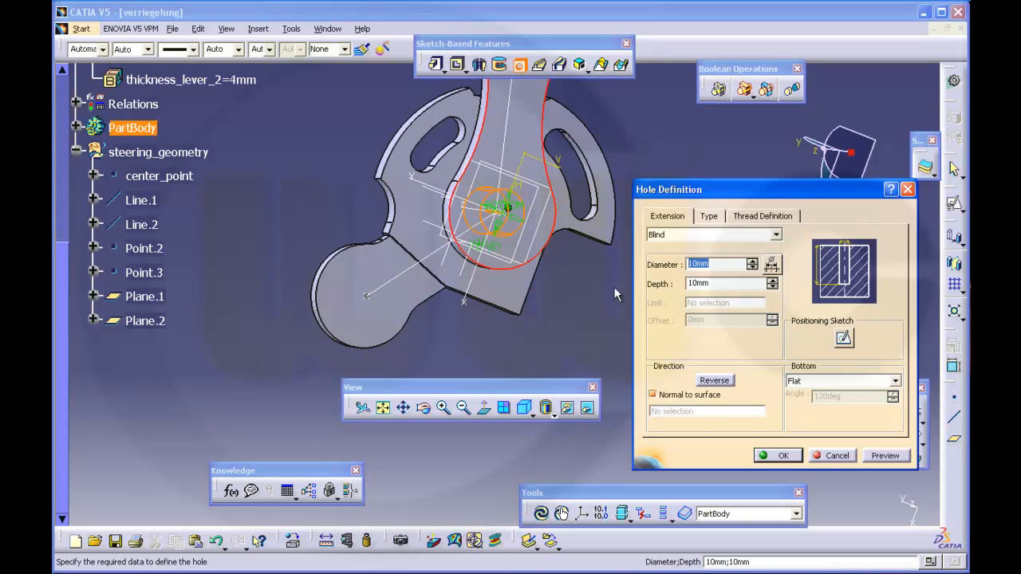
type("20")
left_click(776, 236)
left_click(727, 267)
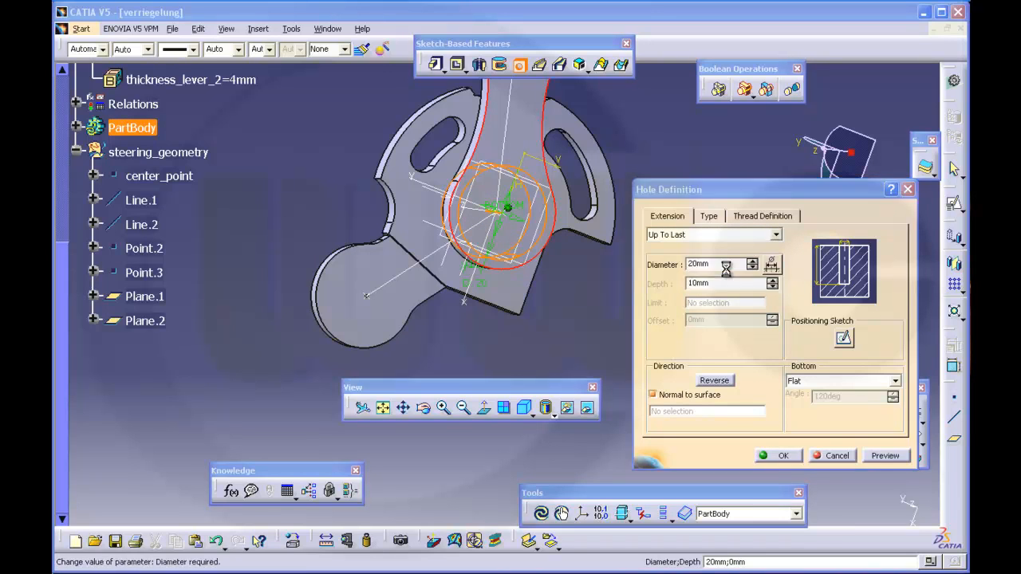
middle_click_drag(529, 302, 600, 308)
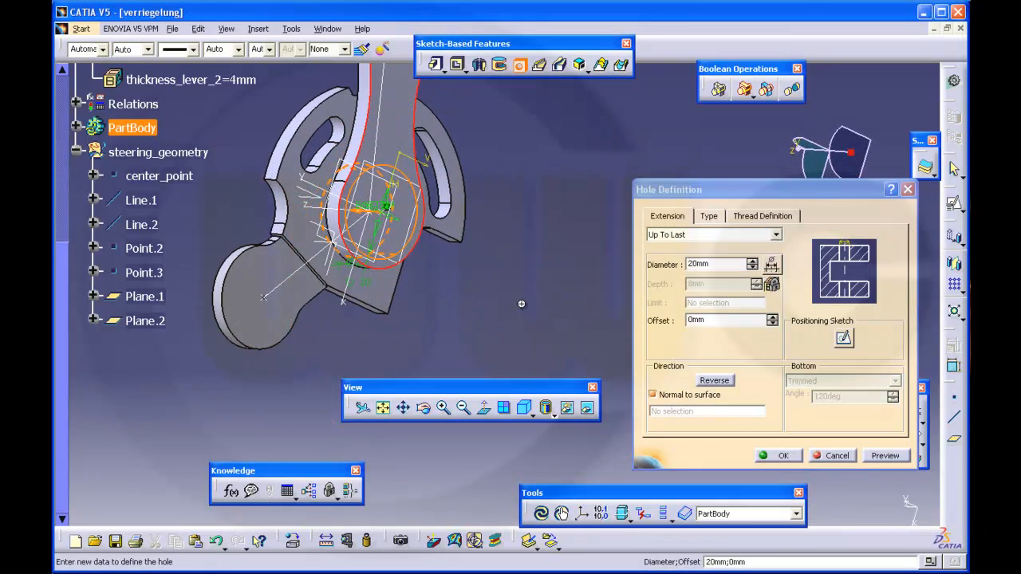
middle_click_drag(520, 303, 585, 304)
left_click(763, 456)
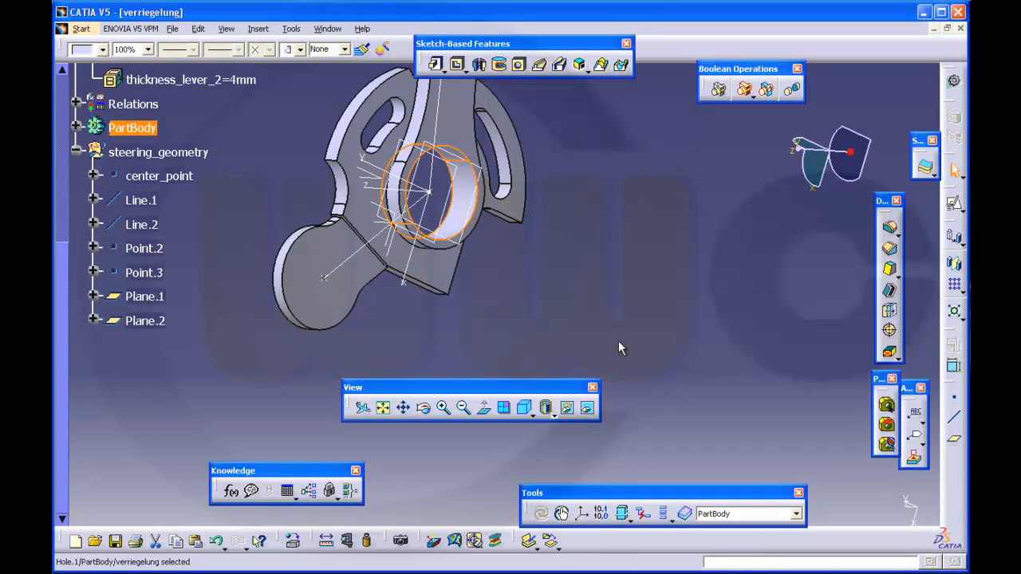
- Cut a 10 mm Up To Last hole concentric with the rounded outer end of lever_2
middle_click_drag(527, 269, 351, 197)
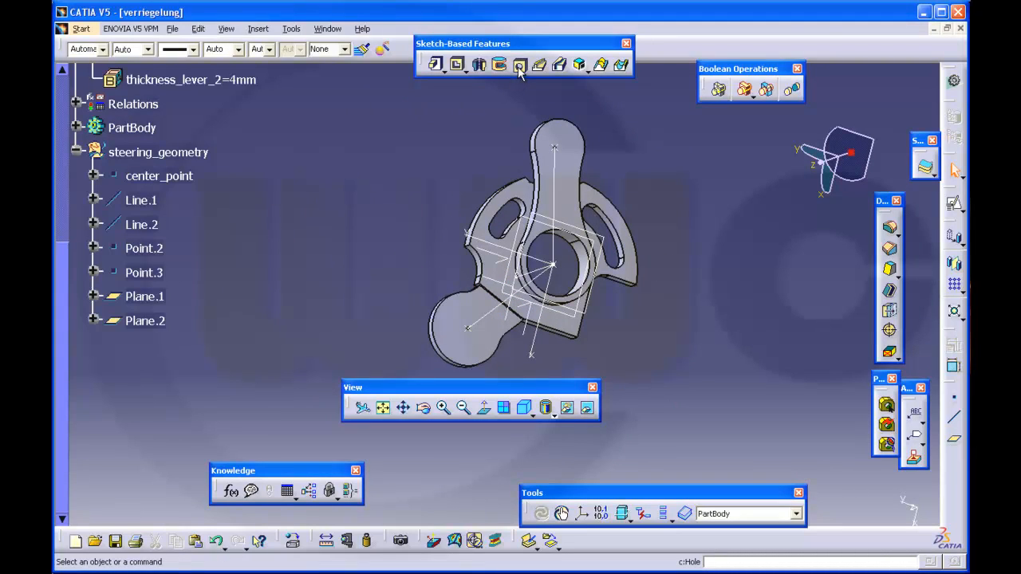
left_click(557, 121)
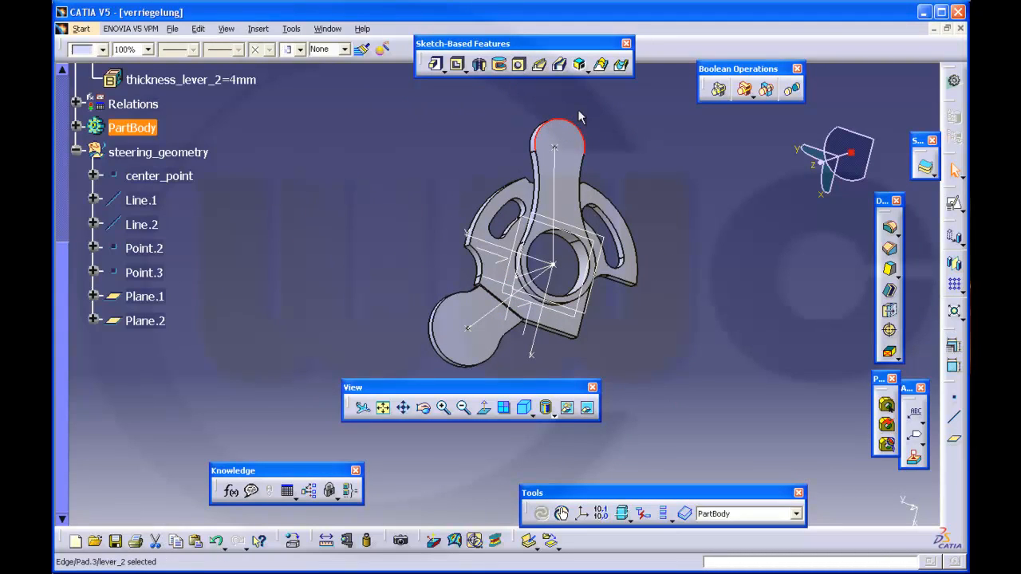
left_click(519, 65)
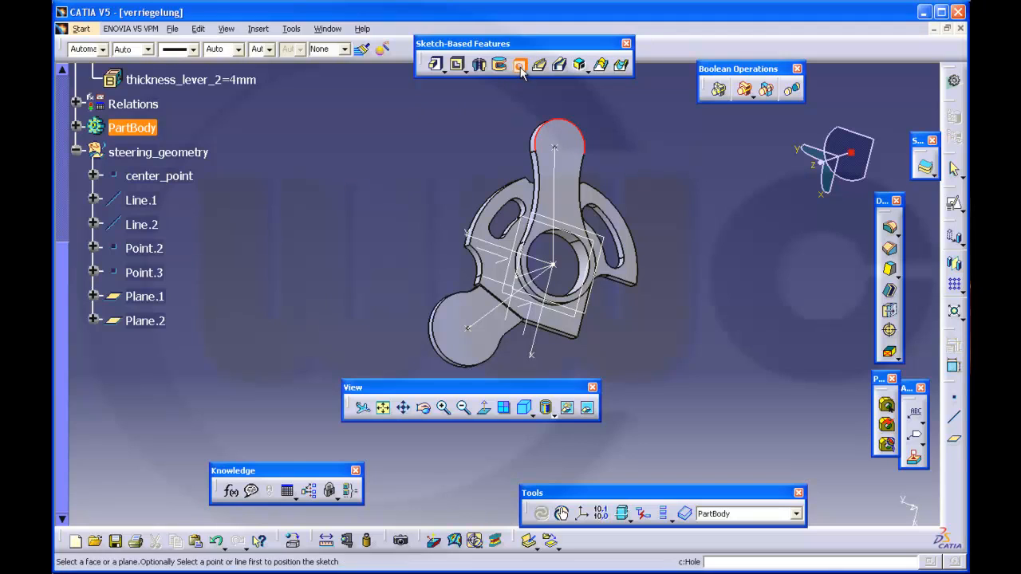
left_click(576, 143)
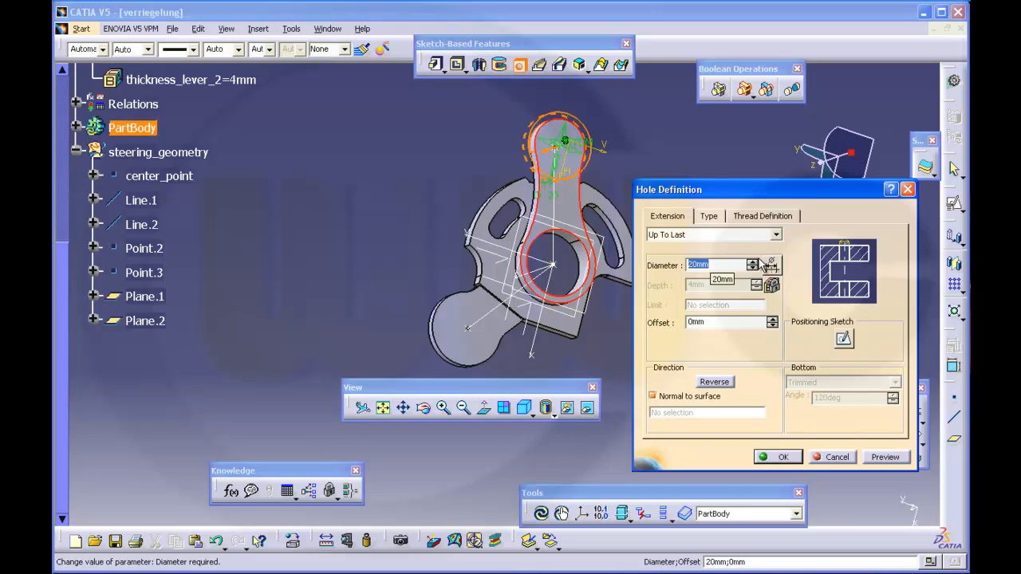
type("10")
key("Return")
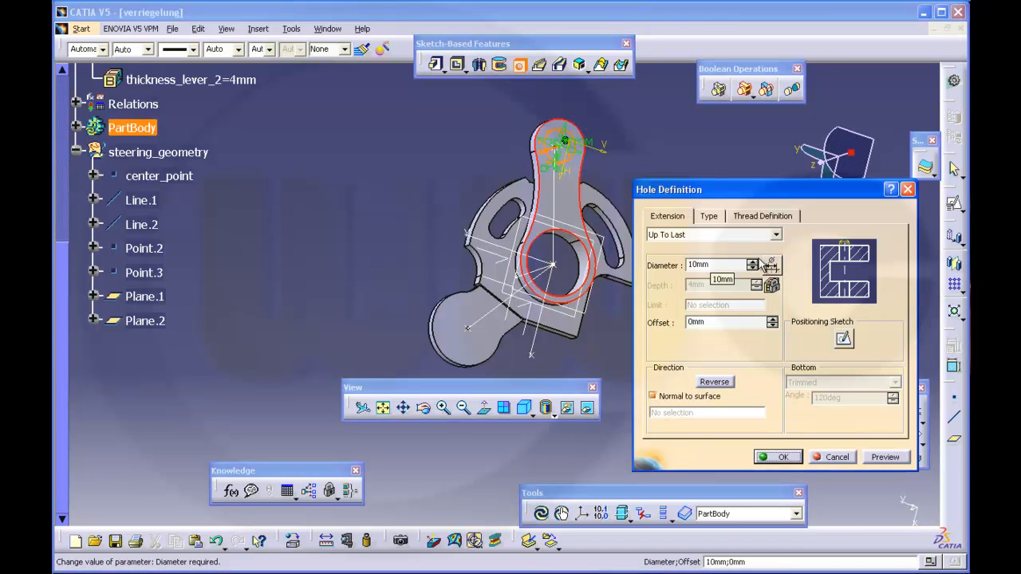
left_click(778, 457)
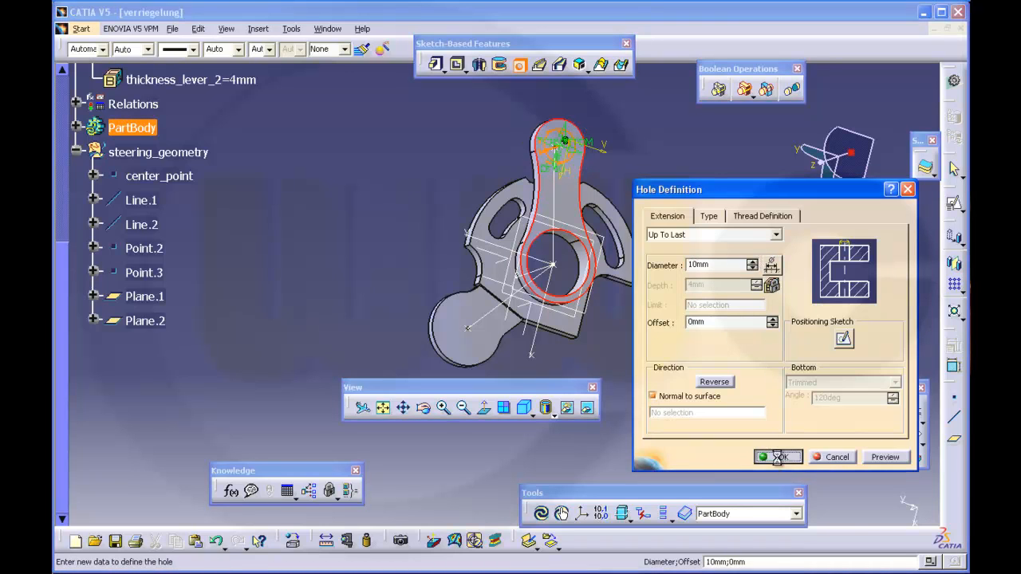
left_click(666, 226)
middle_click_drag(644, 214, 618, 237)
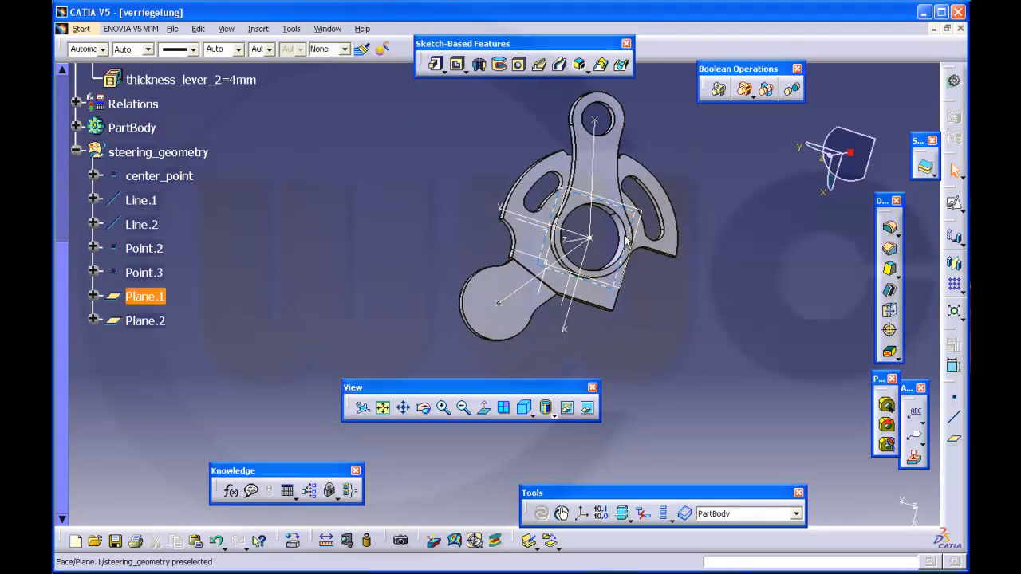
- Cut a 14 mm Up To Last hole concentric with the rounded outer end of lever_1
middle_click_drag(424, 249, 409, 218)
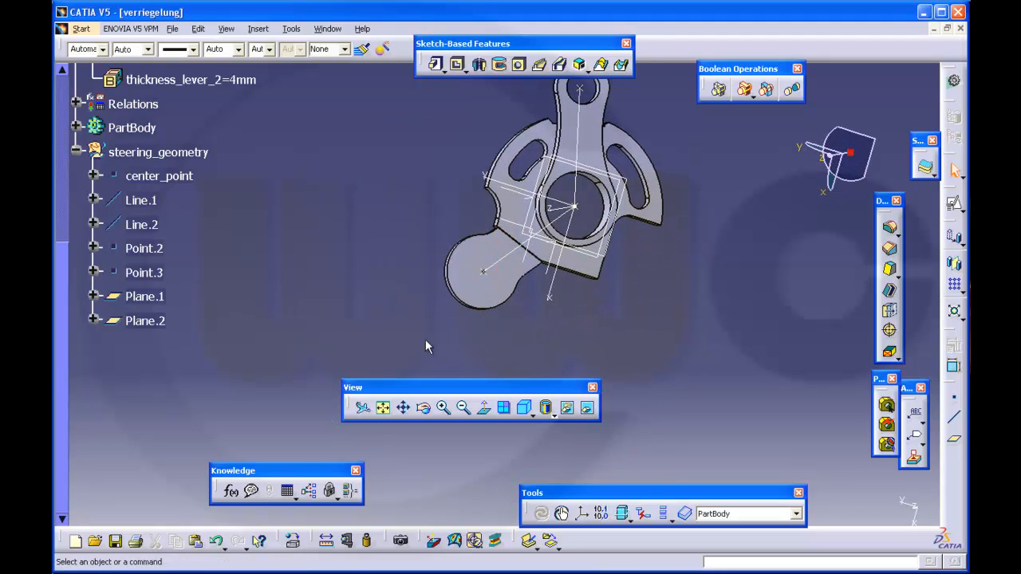
left_click(457, 292)
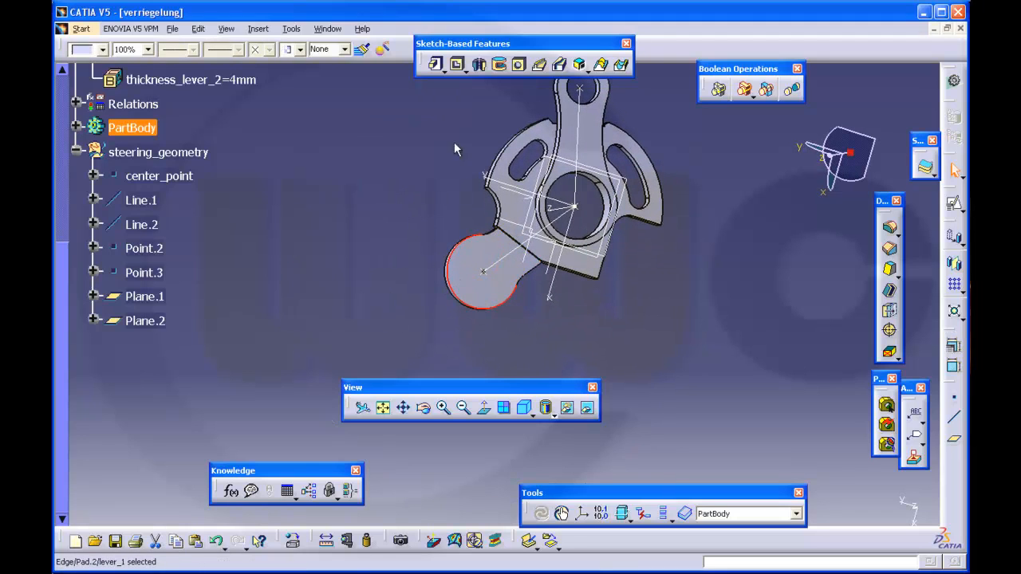
left_click(519, 63)
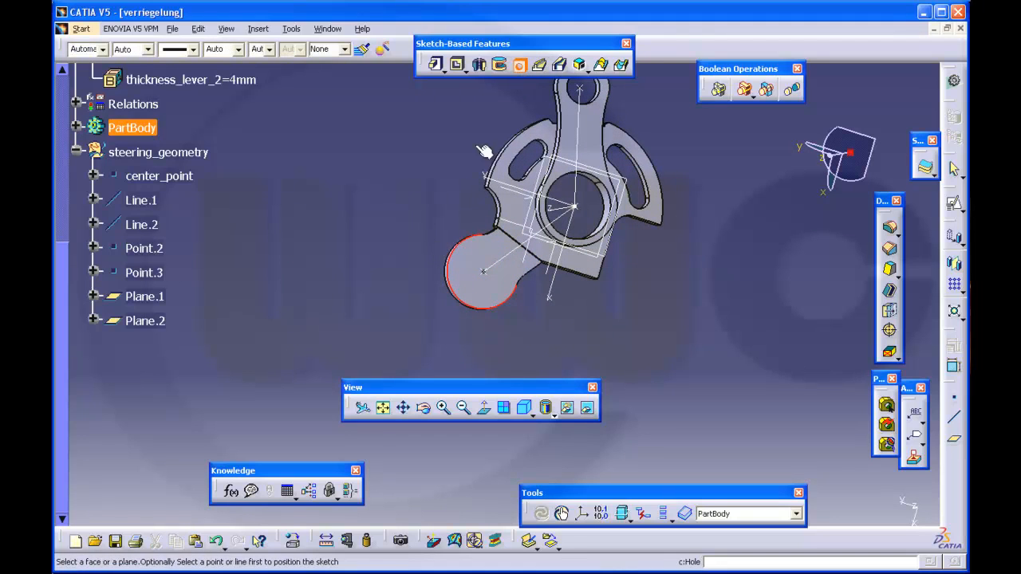
left_click(482, 269)
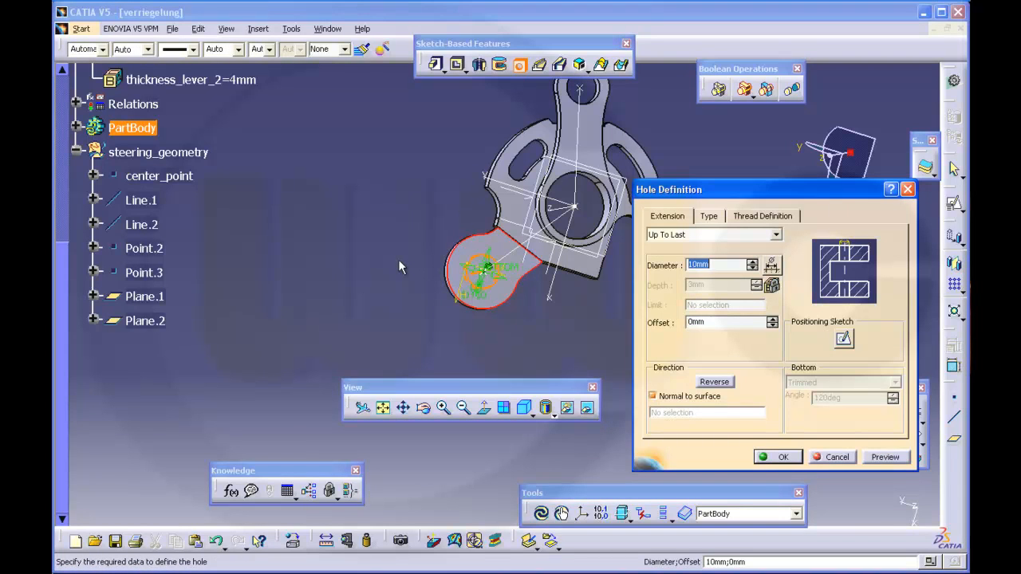
type("14")
left_click(774, 458)
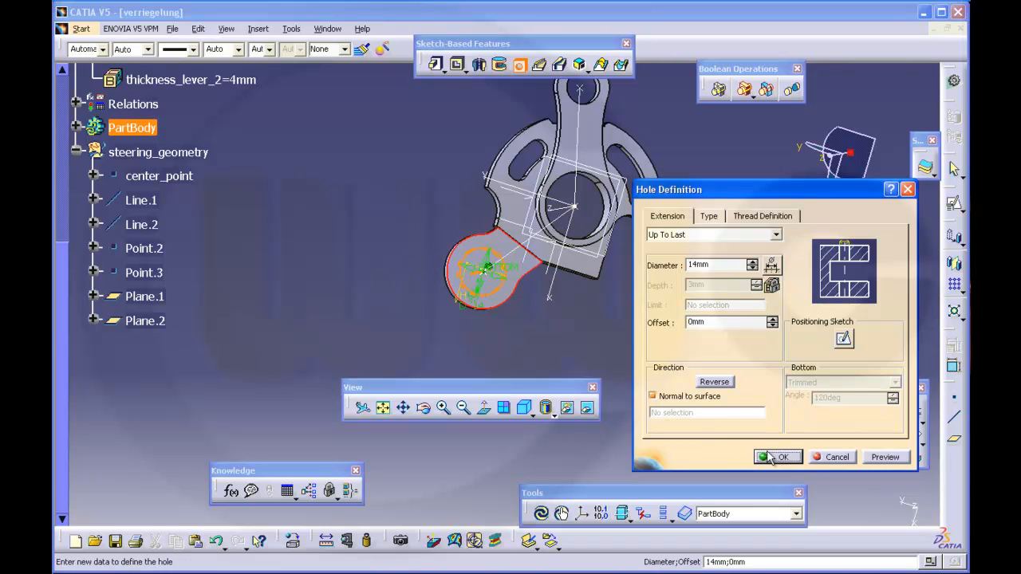
left_click(773, 458)
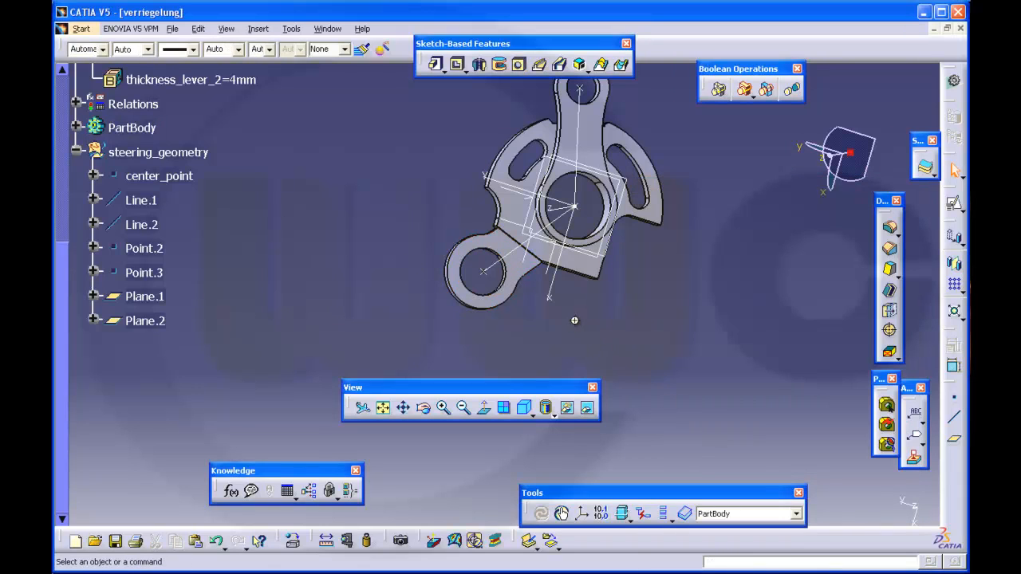
- Hide the steering_geometry set to examine the part and its three holes, and show the set again
mouse_move(574, 319)
middle_mouse_down()
mouse_move(576, 333)
mouse_move(561, 311)
mouse_move(532, 335)
mouse_move(531, 319)
mouse_move(598, 322)
mouse_move(590, 311)
middle_mouse_up()
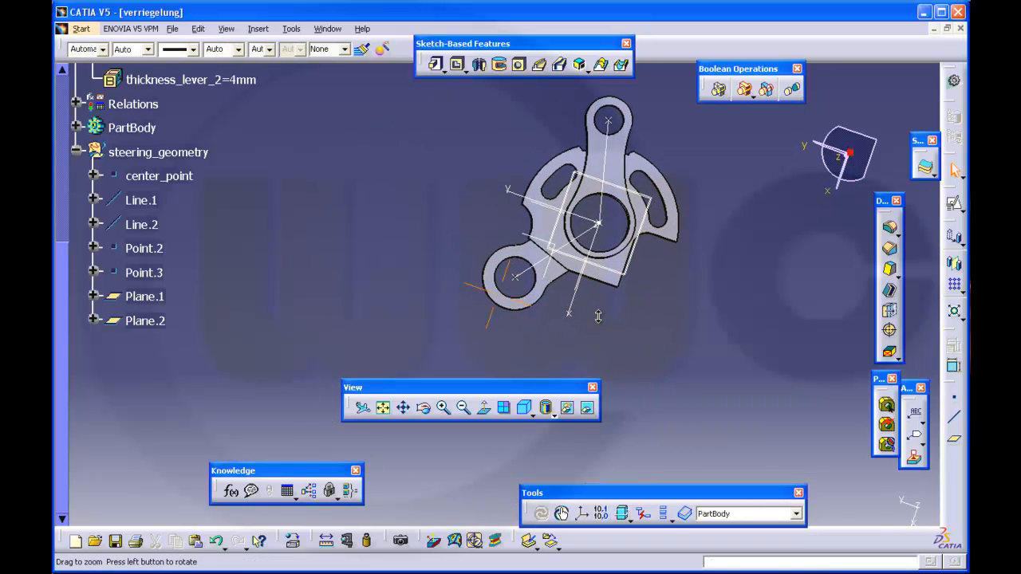
right_click(195, 152)
left_click(256, 195)
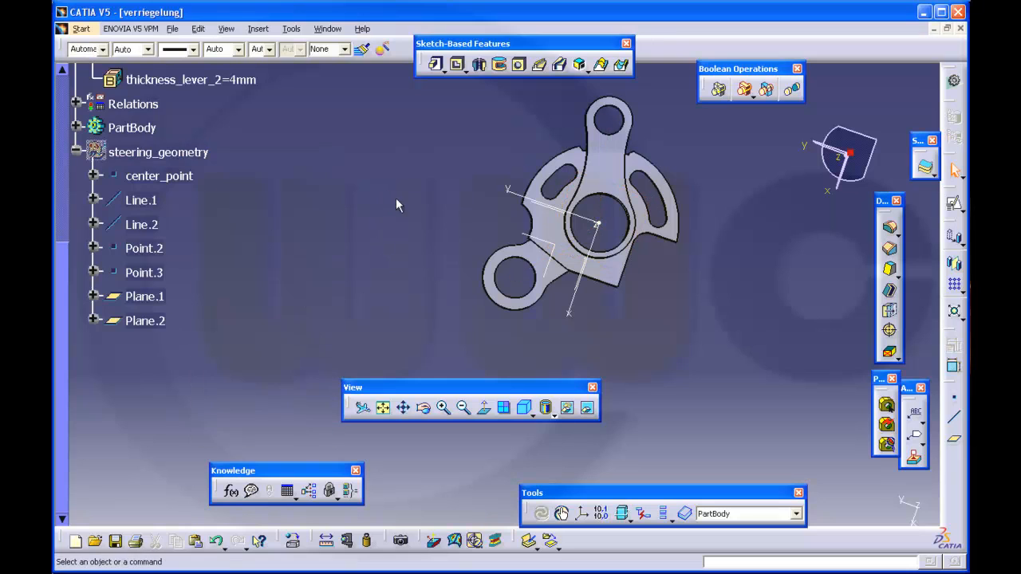
middle_click_drag(396, 198, 558, 247)
mouse_move(684, 349)
middle_mouse_down()
mouse_move(671, 321)
mouse_move(672, 341)
middle_mouse_up()
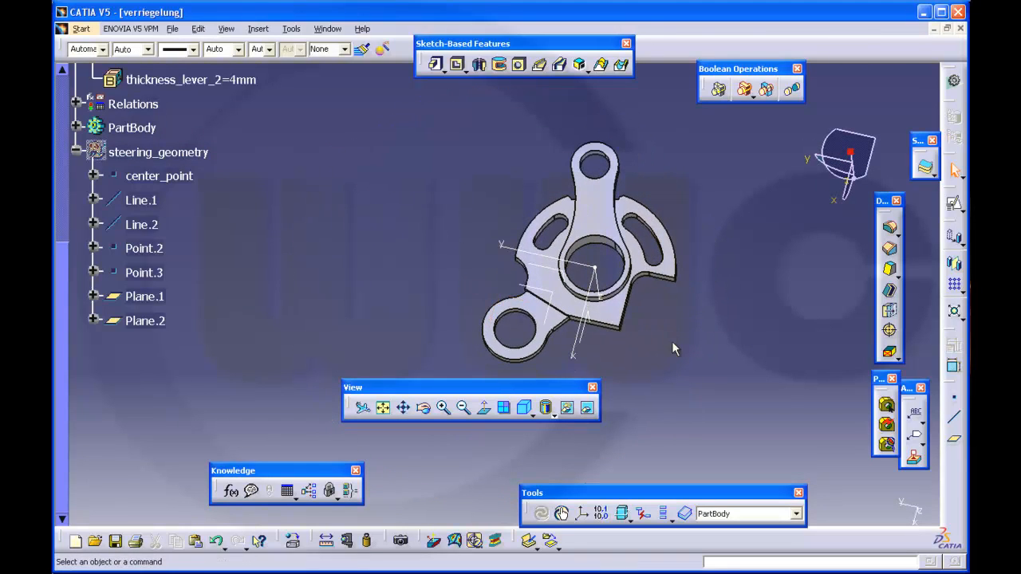
middle_click_drag(493, 245, 467, 231)
left_click(166, 153)
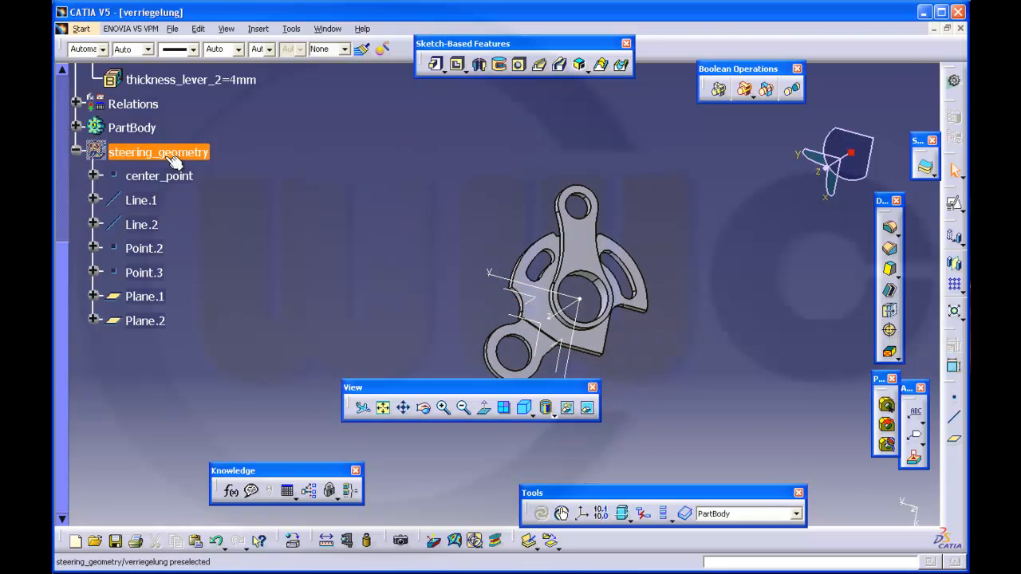
right_click(166, 154)
left_click(200, 200)
- Start a 6 mm Up To Last hole on the lever_2 face between its two holes and open its positioning sketch
middle_click_drag(446, 224, 426, 258)
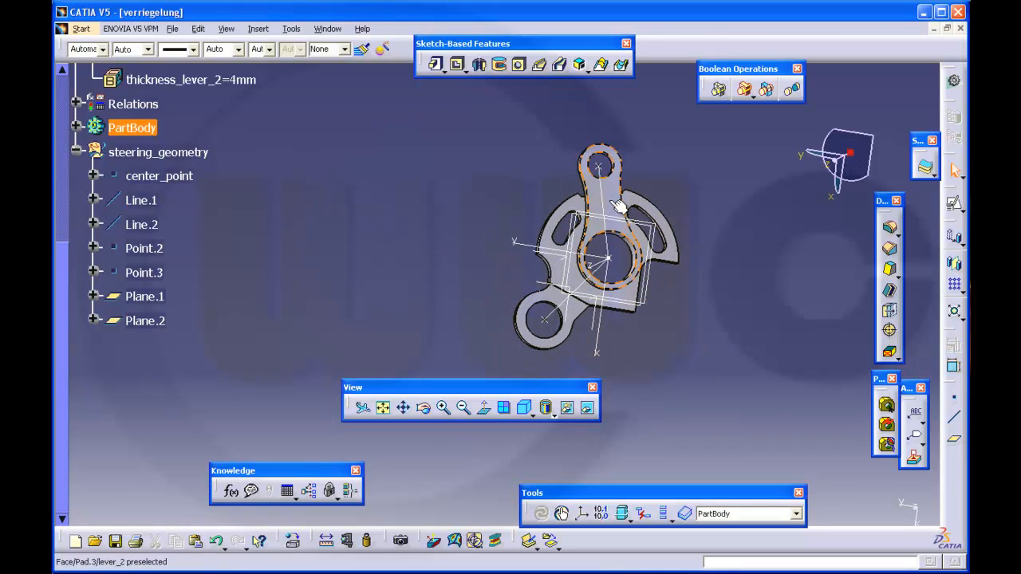
left_click(518, 65)
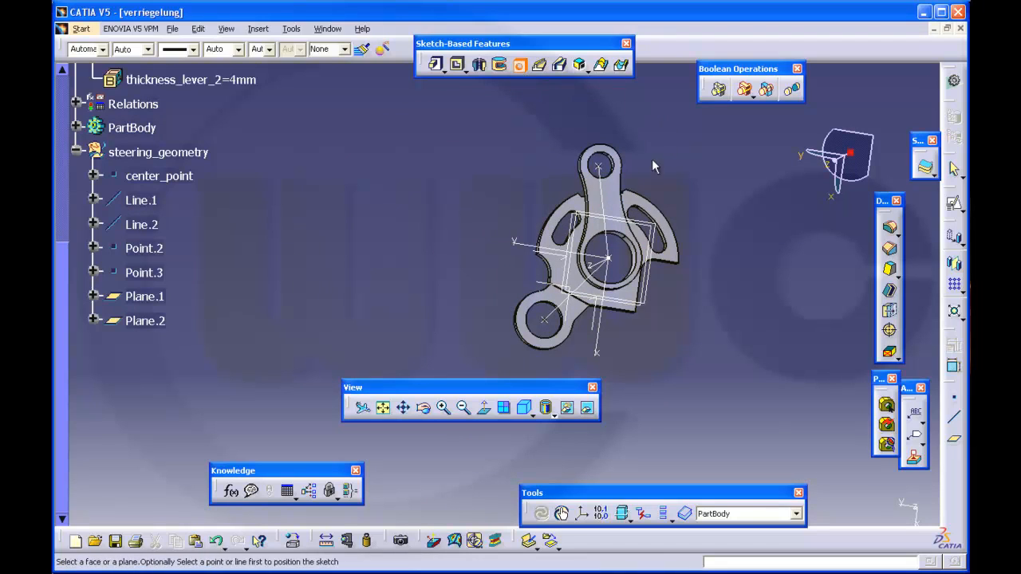
left_click(618, 204)
middle_click_drag(688, 151, 595, 139)
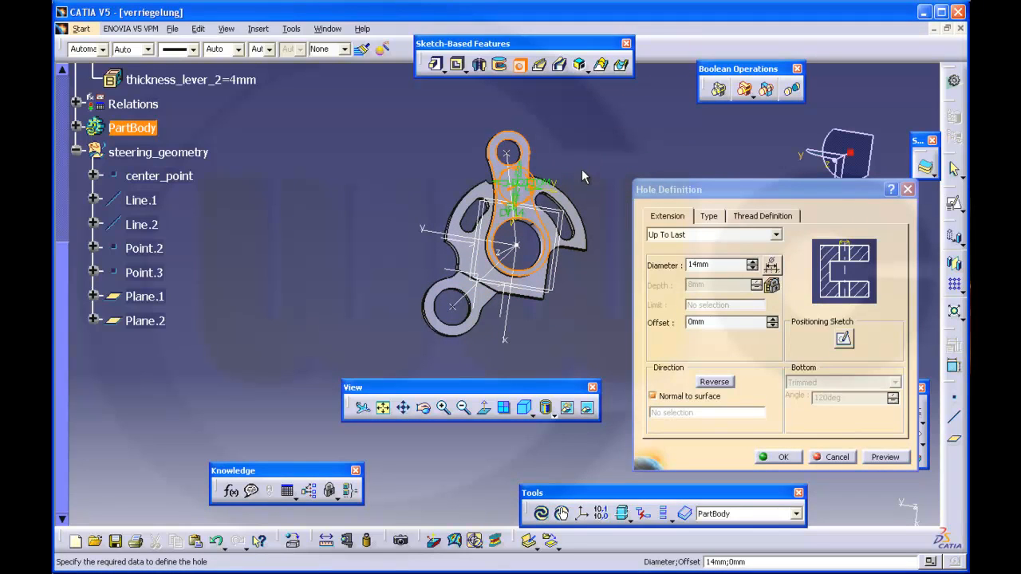
double_click(714, 265)
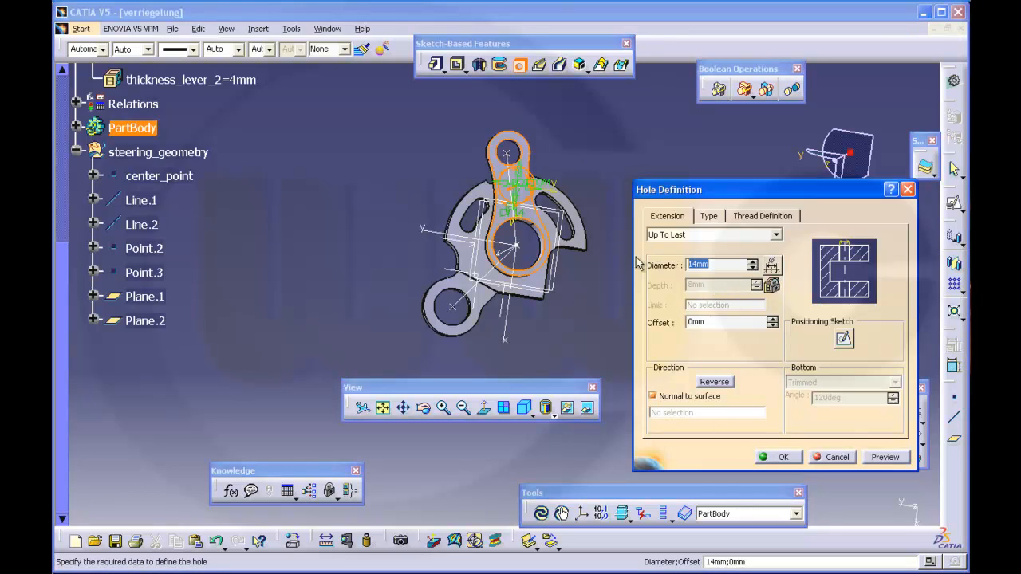
type("6")
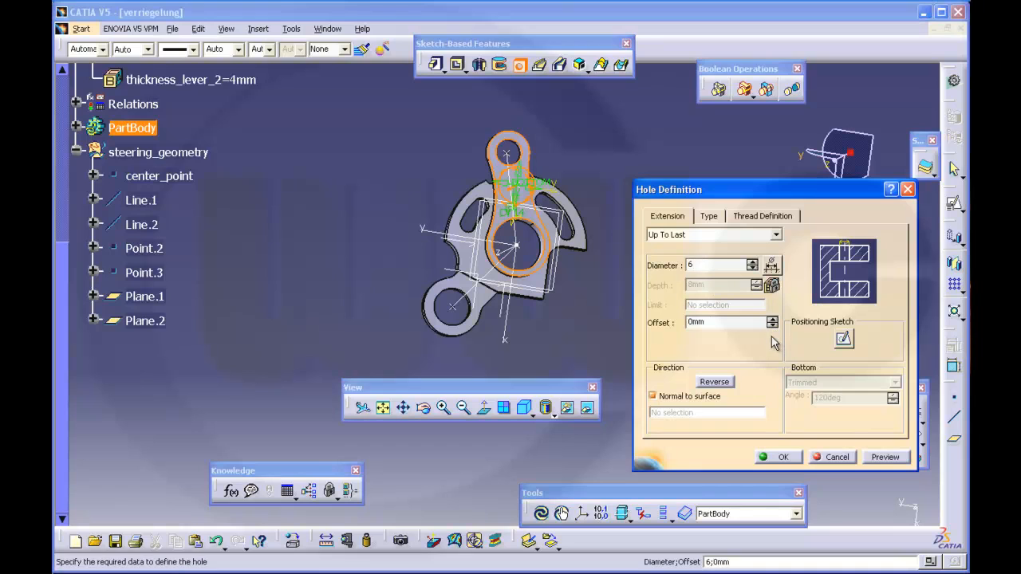
left_click(844, 339)
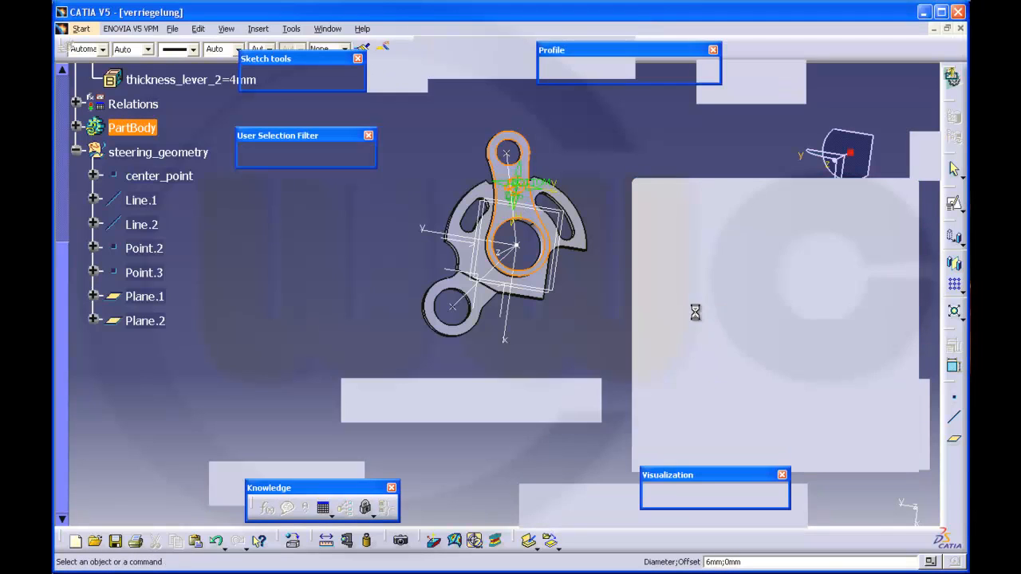
- Constrain the hole's positioning point to be coincident with Line.1, the axis of lever_2
mouse_move(619, 324)
middle_mouse_down()
mouse_move(620, 284)
mouse_move(677, 235)
middle_mouse_up()
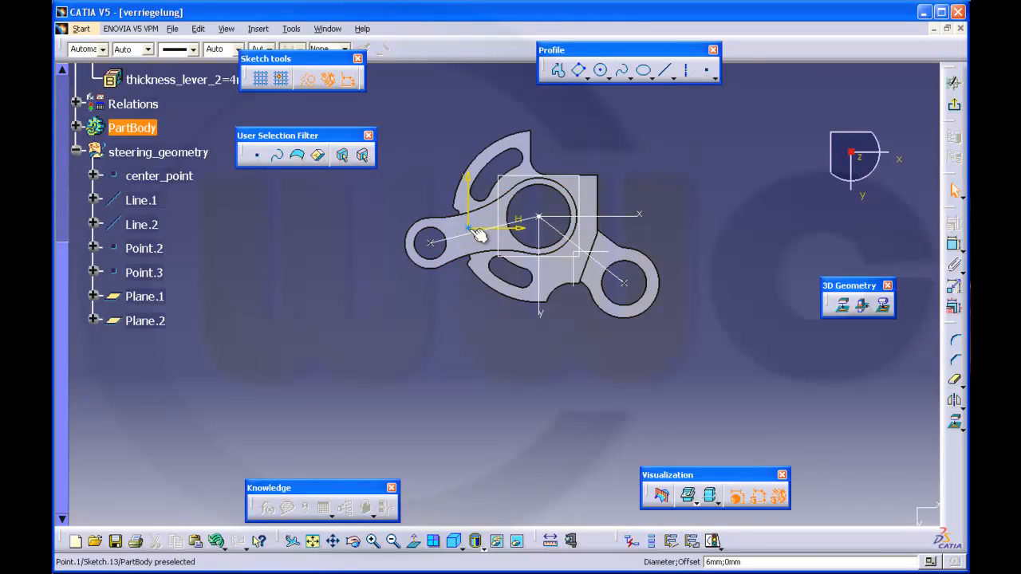
left_click(471, 242)
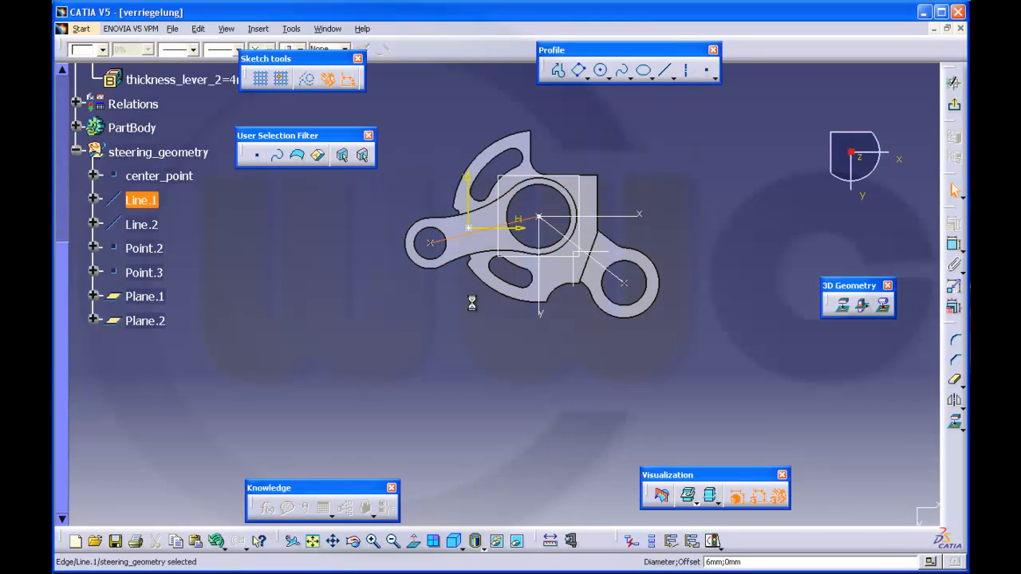
left_click(954, 245)
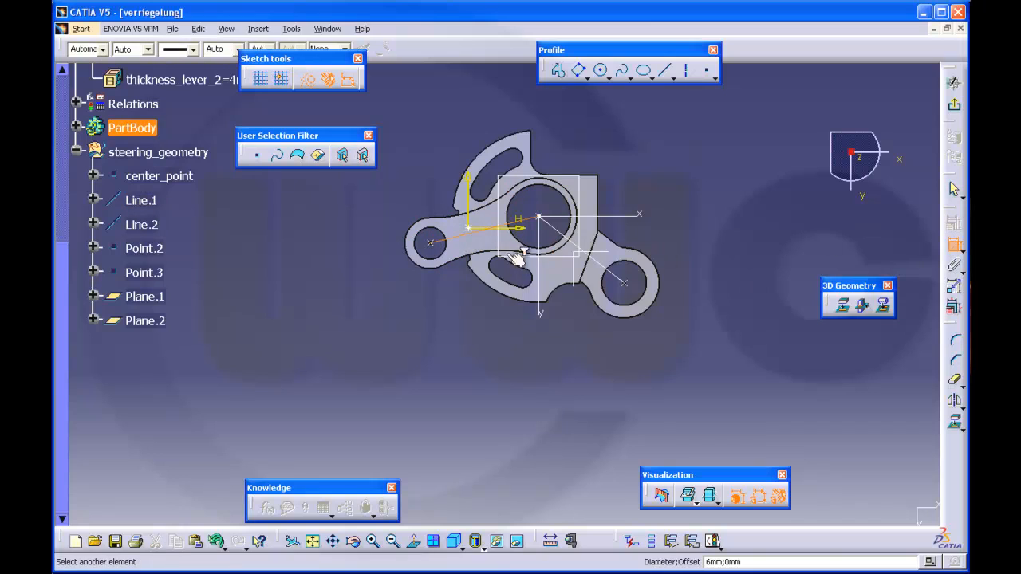
left_click(479, 229)
right_click(728, 257)
left_click(754, 314)
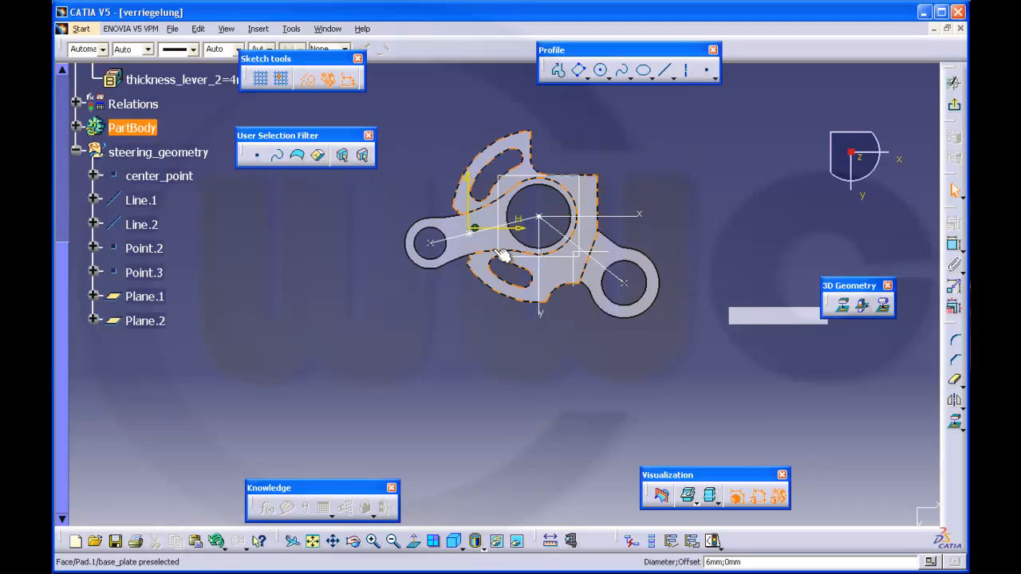
- Dimension the hole's positioning point 24 mm from center_point and exit the positioning sketch
left_click(476, 230)
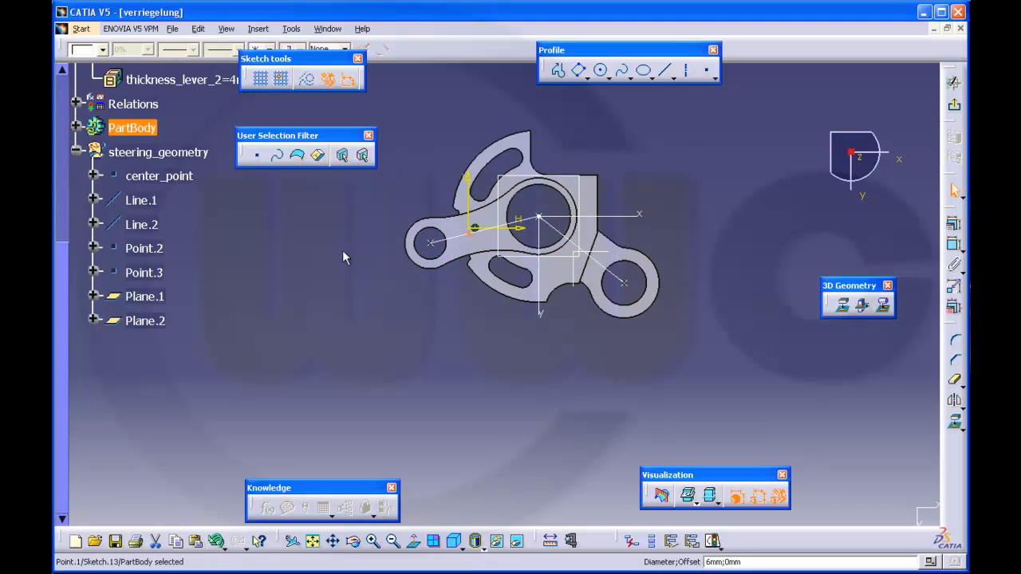
left_click(184, 177)
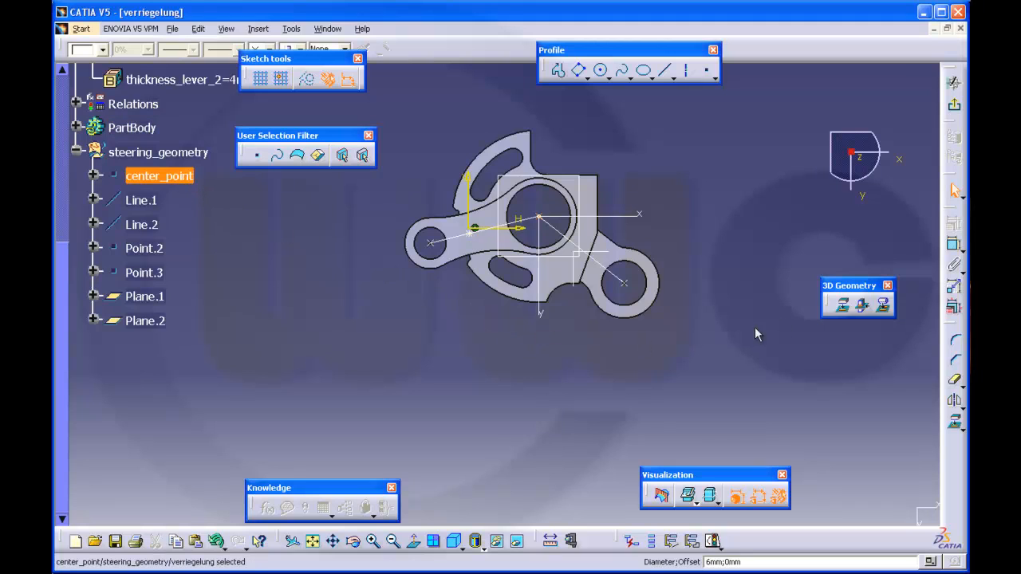
left_click(955, 249)
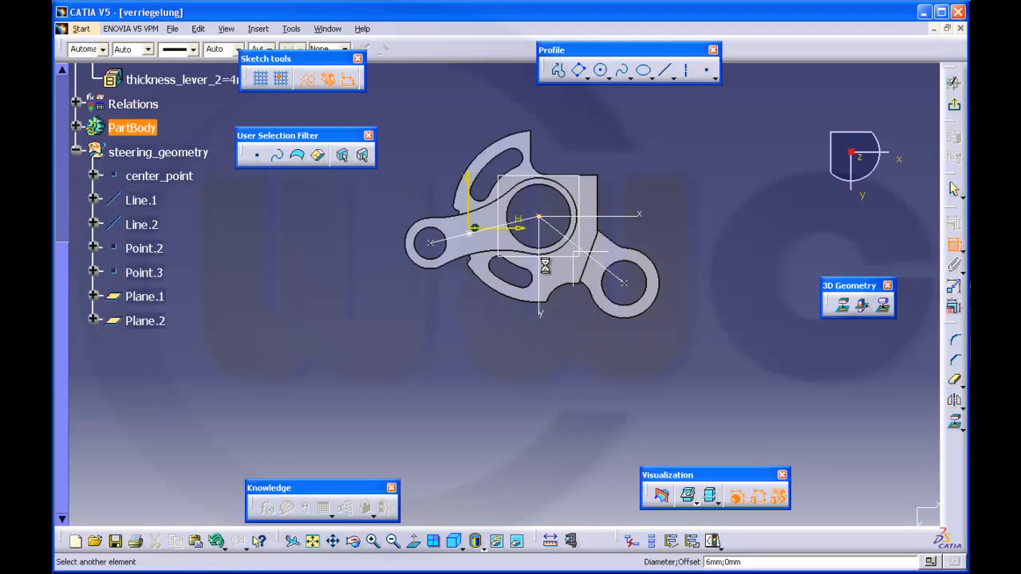
left_click(475, 229)
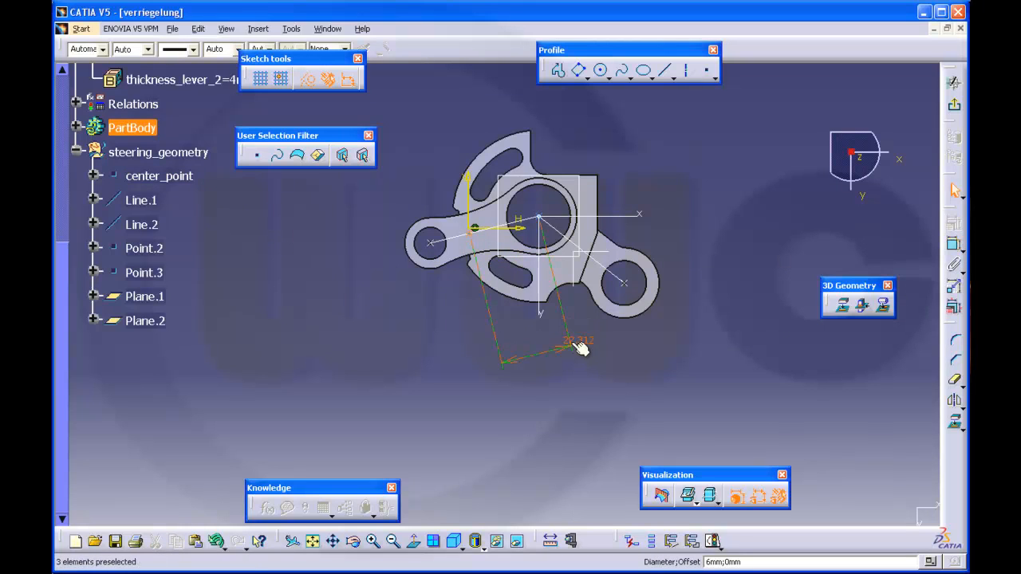
double_click(574, 345)
type("24")
key("Return")
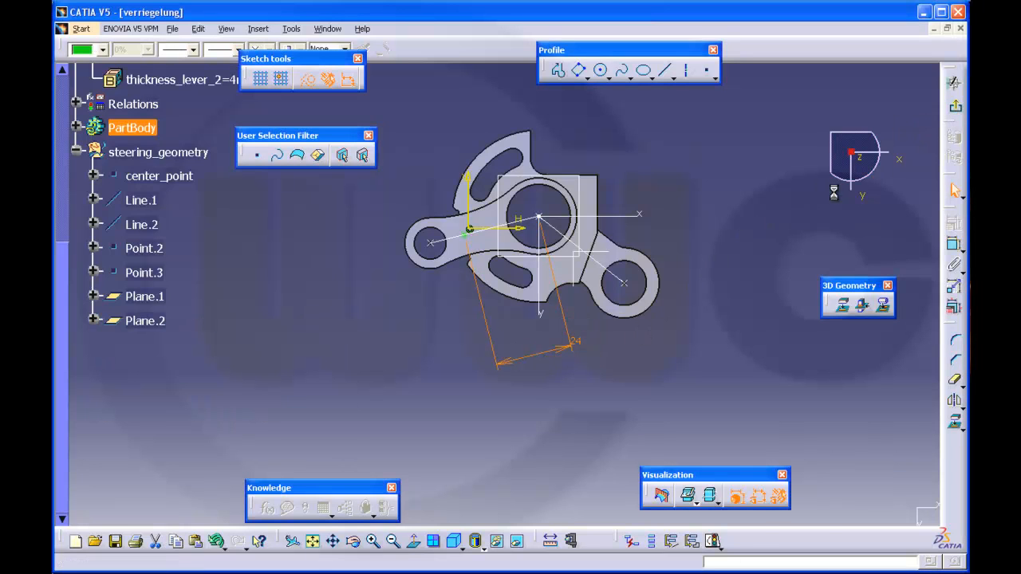
left_click(954, 105)
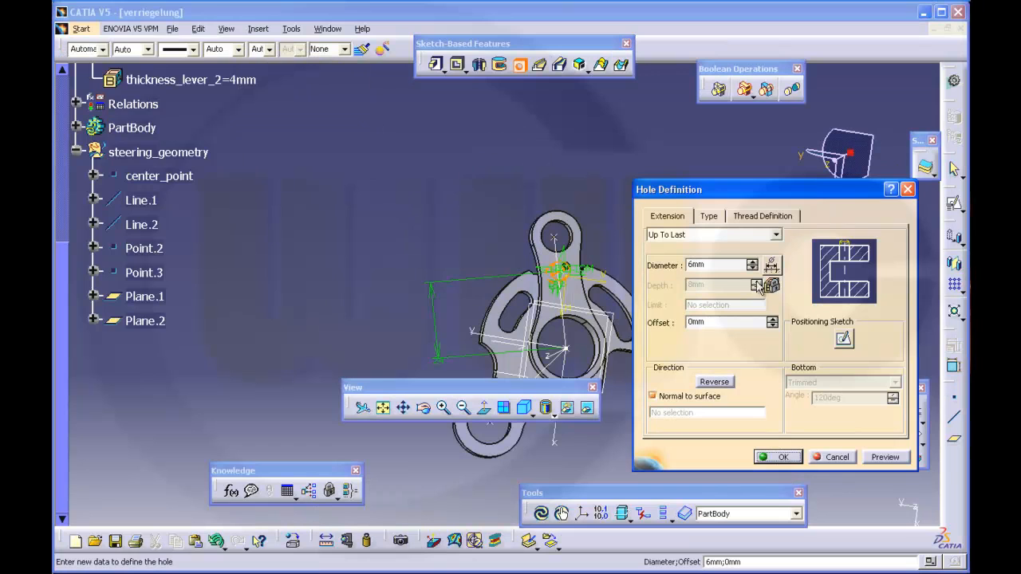
- Change the 6 mm hole's extension to Up To Plane, limited by a plane of the Absolute Axis System, and create the hole
mouse_move(405, 233)
middle_mouse_down()
mouse_move(391, 239)
mouse_move(415, 244)
mouse_move(604, 371)
mouse_move(674, 345)
mouse_move(478, 281)
mouse_move(569, 292)
mouse_move(615, 327)
mouse_move(661, 303)
mouse_move(563, 267)
mouse_move(398, 248)
mouse_move(552, 249)
middle_mouse_up()
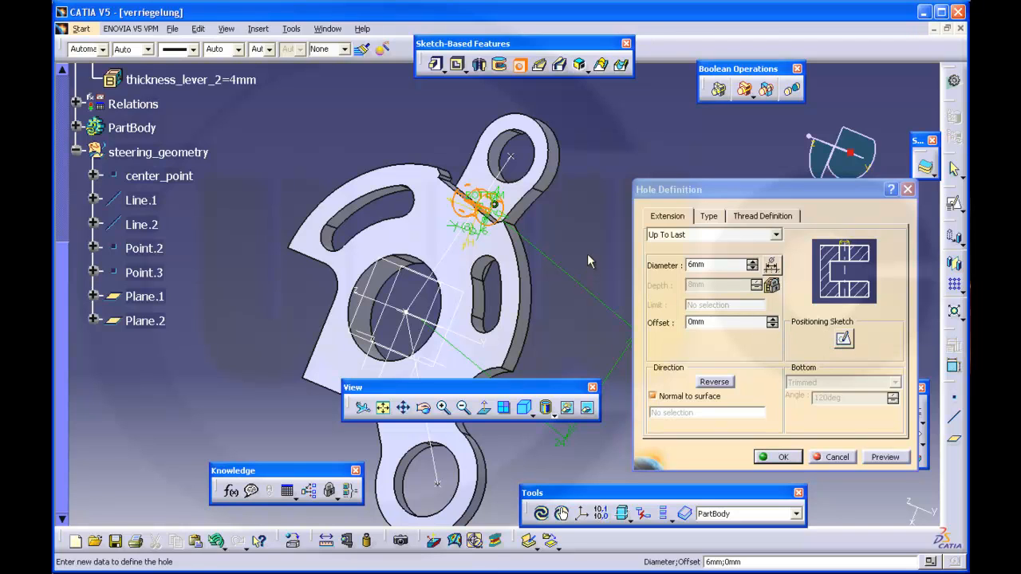
middle_click_drag(588, 255, 456, 259)
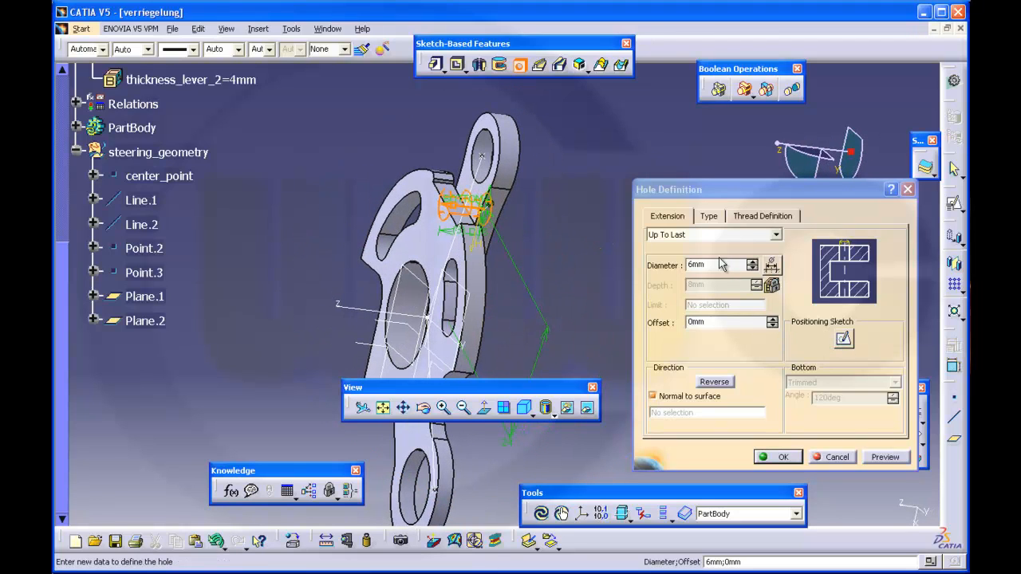
left_click(775, 235)
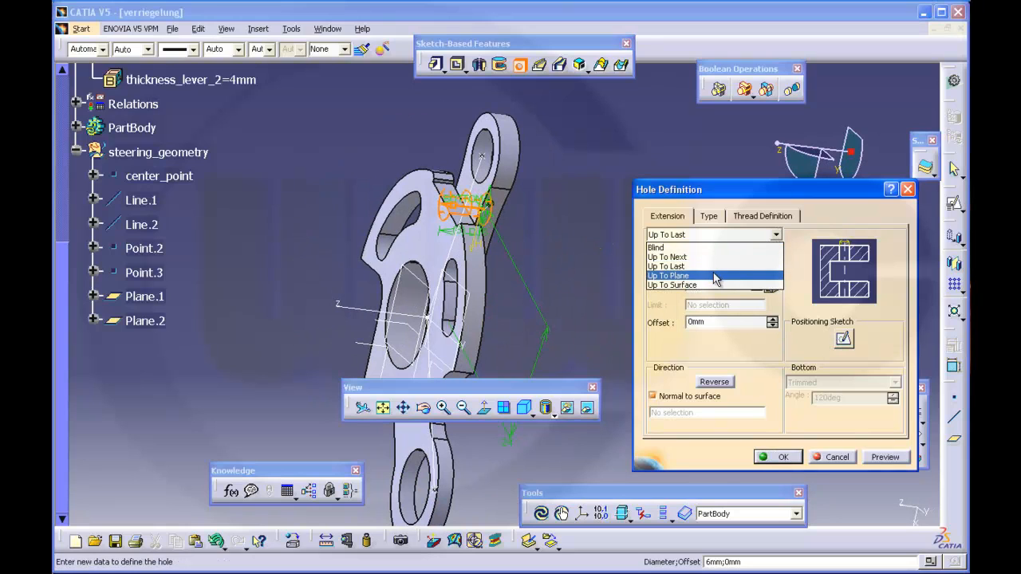
left_click(715, 276)
middle_click_drag(529, 337, 579, 268)
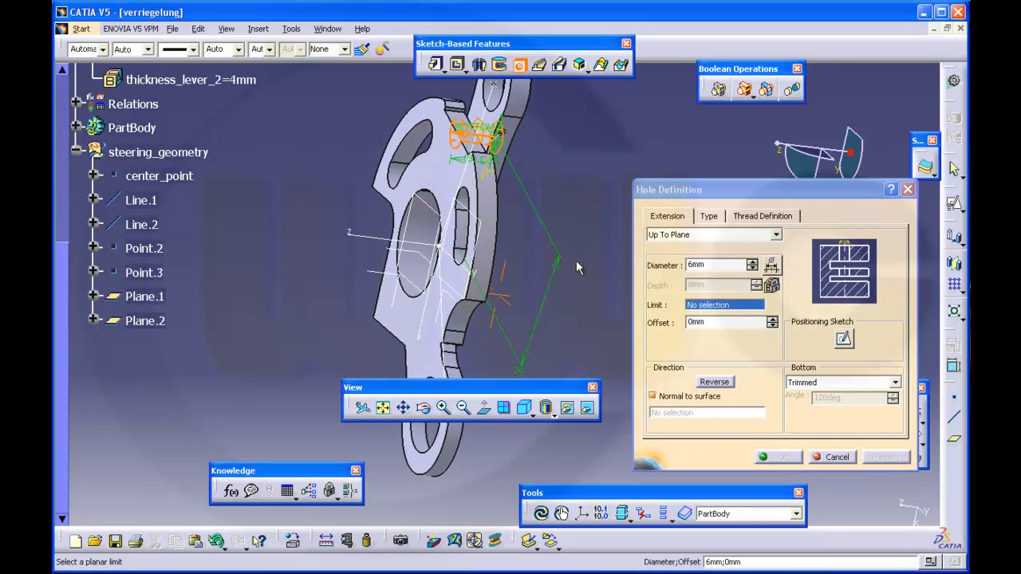
left_click(482, 310)
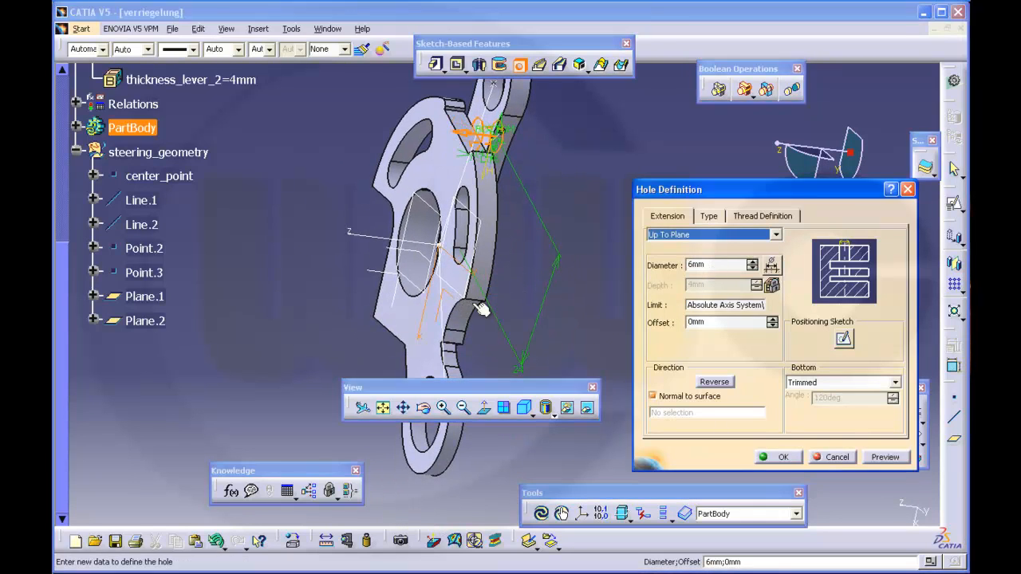
left_click(779, 457)
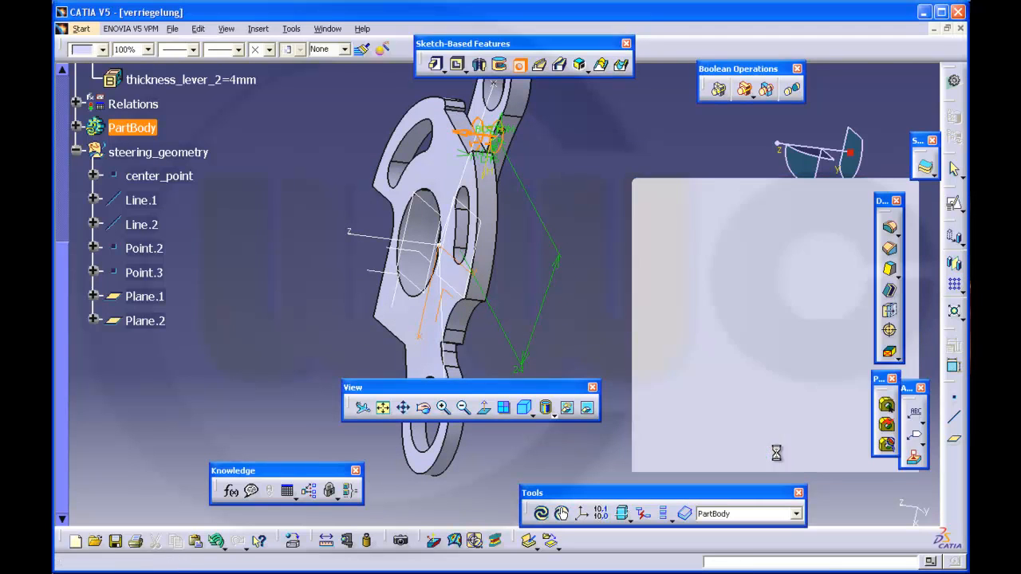
- Reopen the definition of Hole.4 in the PartBody and set its extension back to Up To Last
middle_click_drag(588, 286, 474, 255)
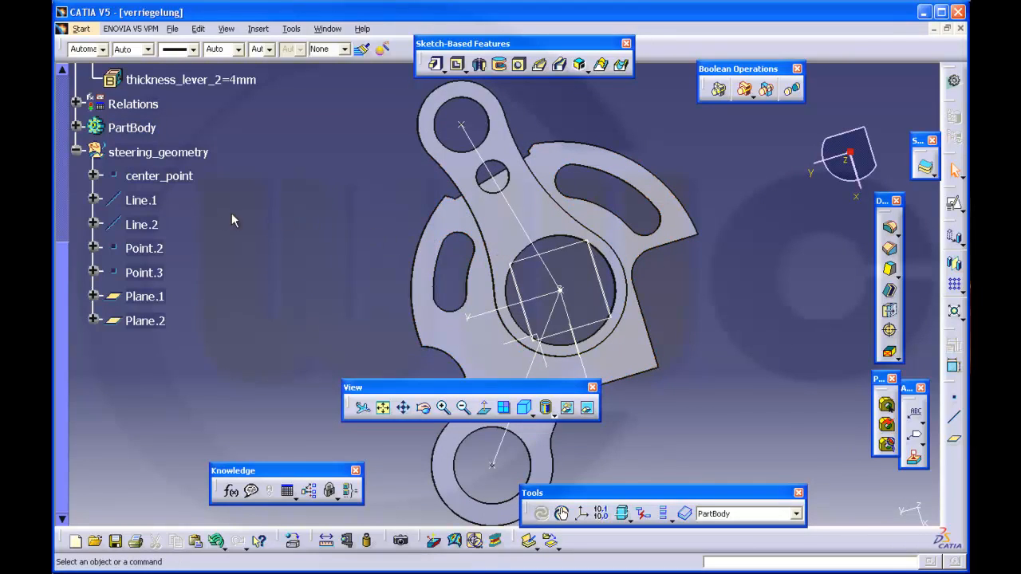
scroll(340, 240, "up", 2)
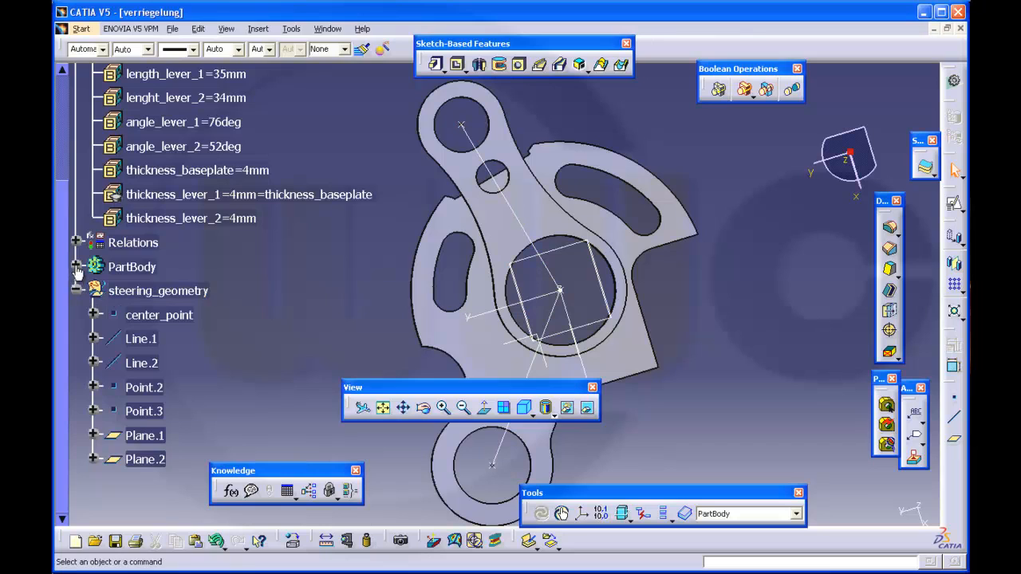
left_click(75, 267)
scroll(202, 261, "down", 3)
left_click(140, 308)
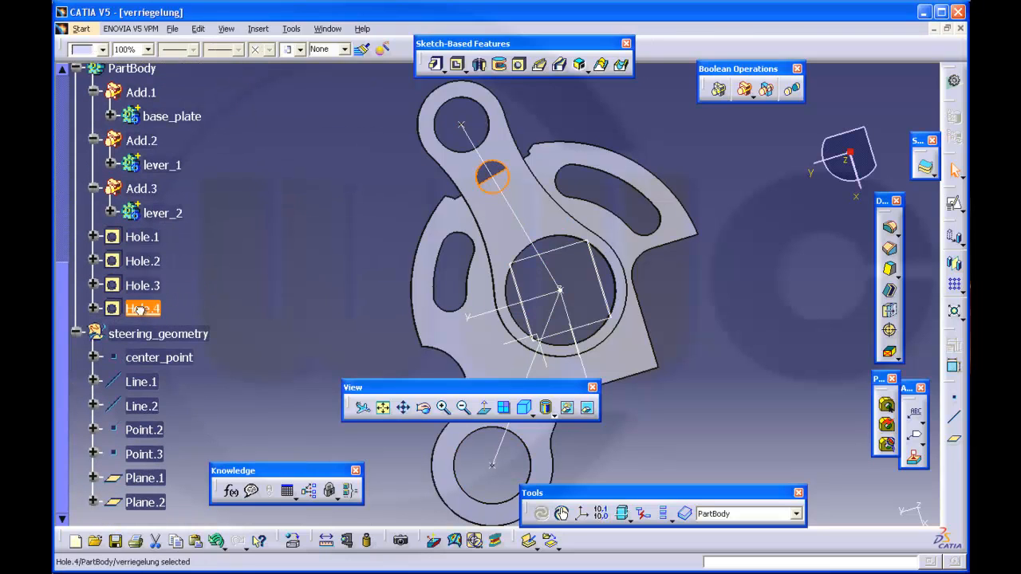
double_click(141, 309)
left_click(776, 235)
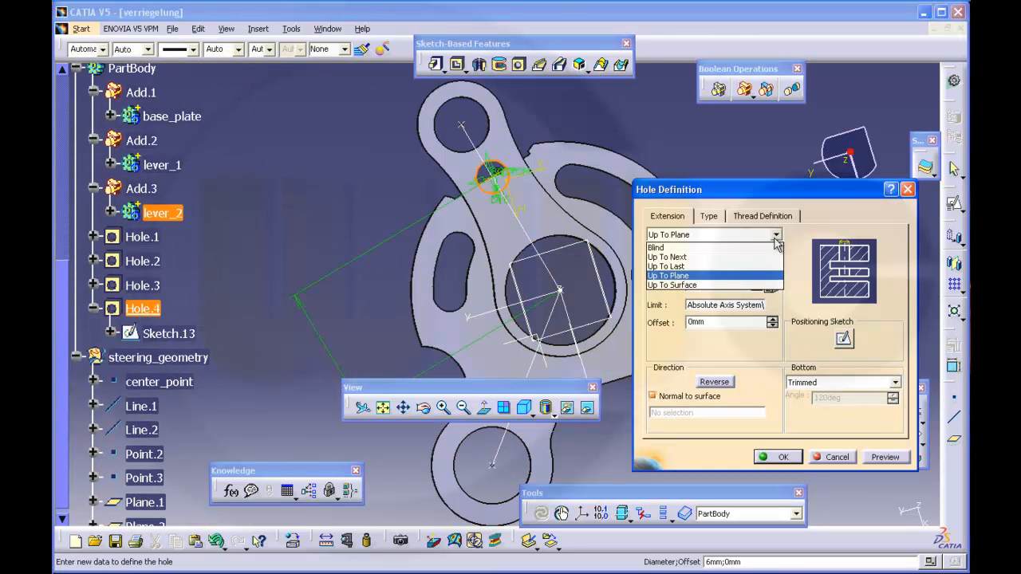
left_click(734, 264)
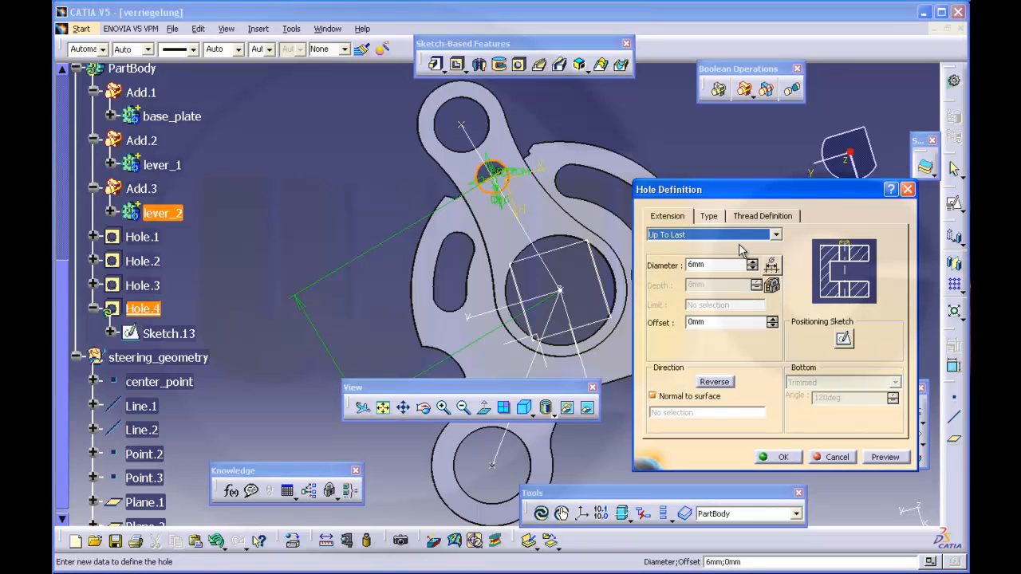
- Set the distance between Hole.4's positioning point and center_point to 18 mm in the positioning sketch, and exit the sketch
left_click(843, 341)
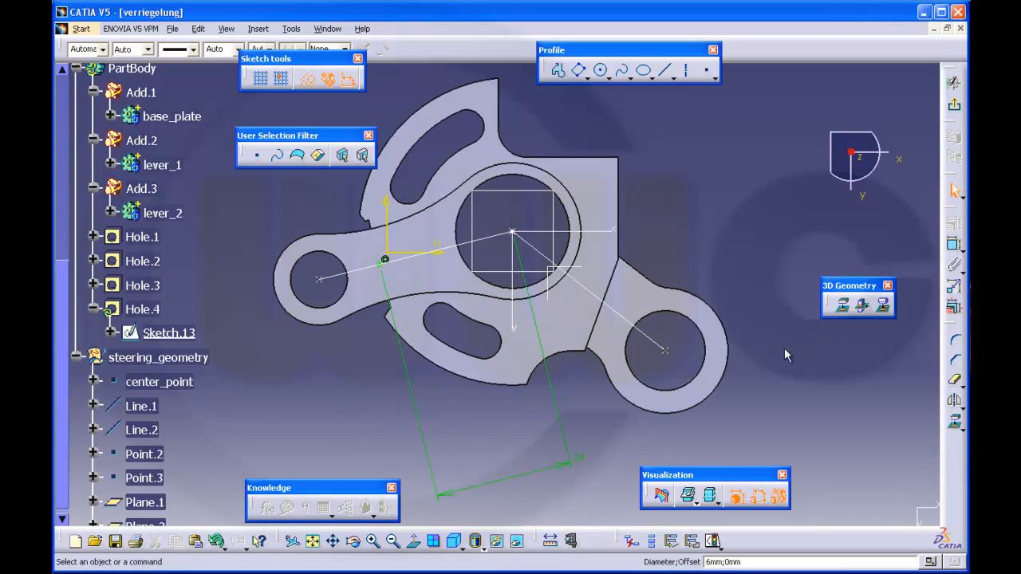
left_click(580, 461)
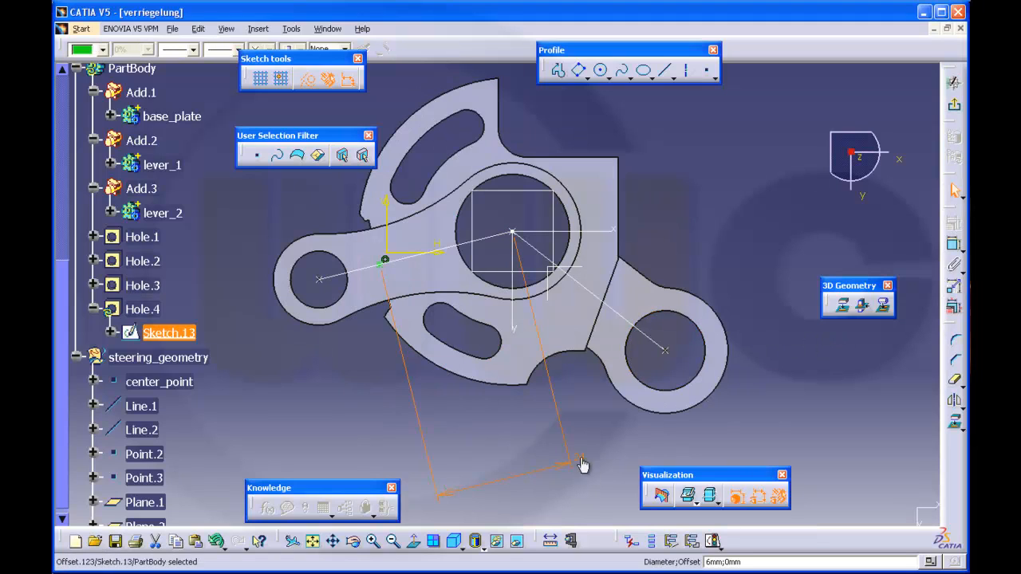
double_click(582, 463)
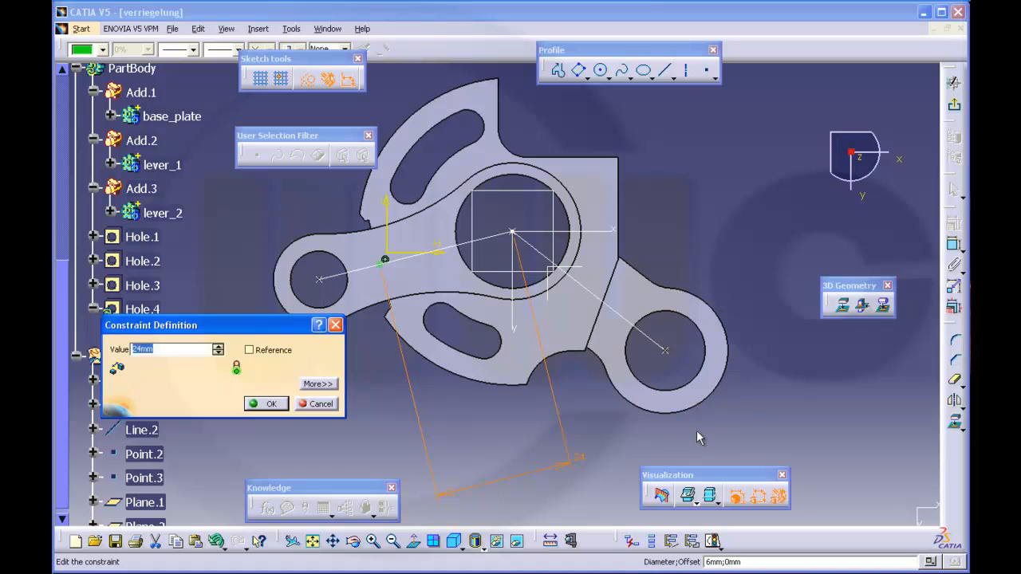
key("Tab")
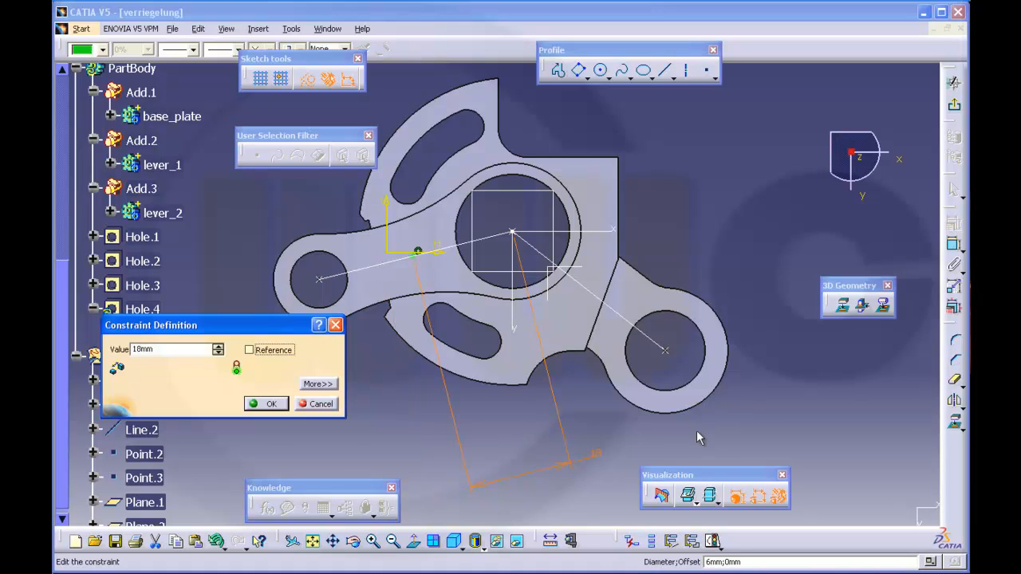
left_click(279, 408)
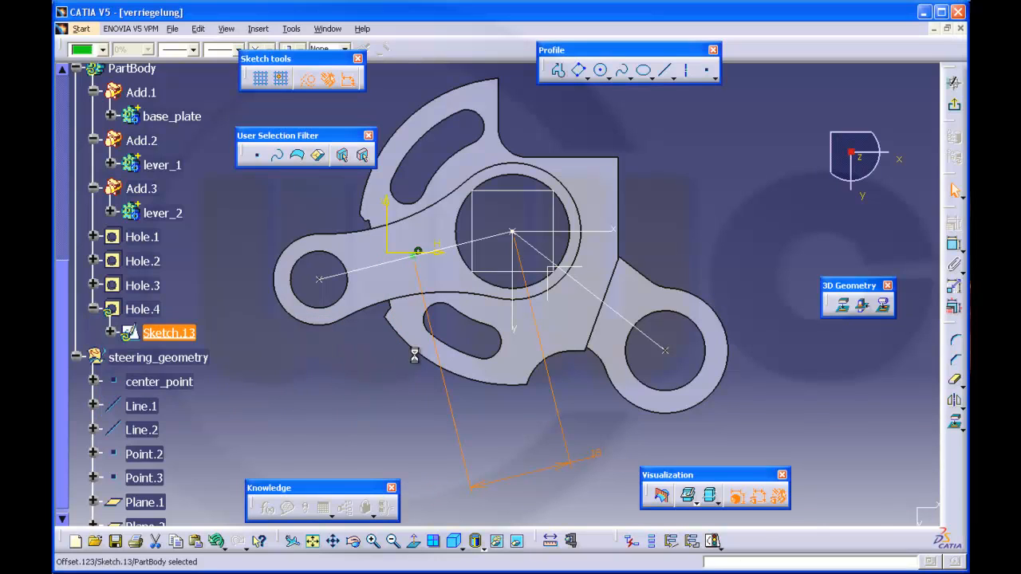
scroll(350, 344, "down", 1)
mouse_move(349, 343)
middle_mouse_down()
mouse_move(620, 292)
mouse_move(617, 310)
mouse_move(798, 200)
middle_mouse_up()
left_click(954, 104)
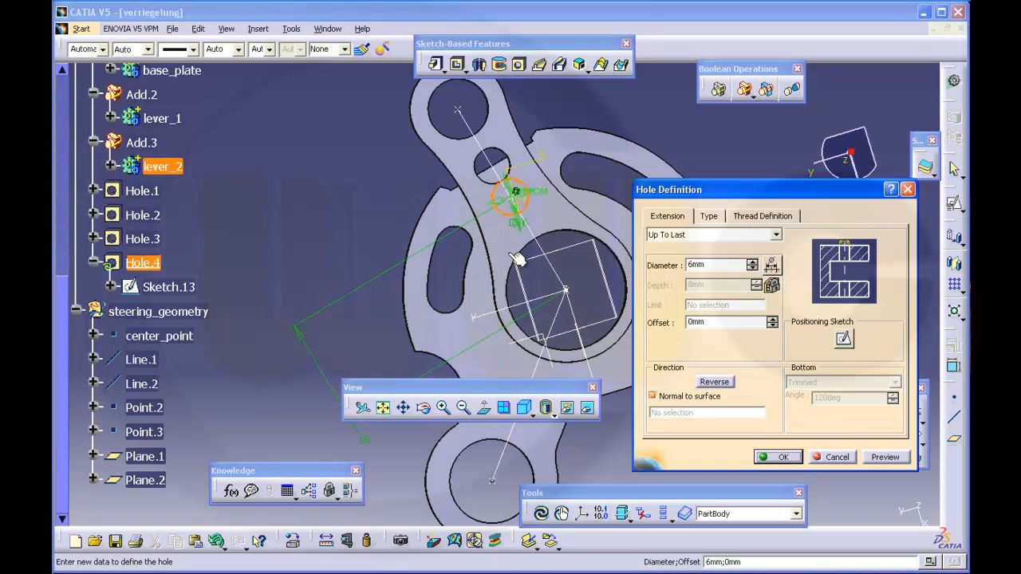
- Set Hole.4's distance from center_point to 20 mm in its positioning sketch and confirm the hole
left_click(843, 341)
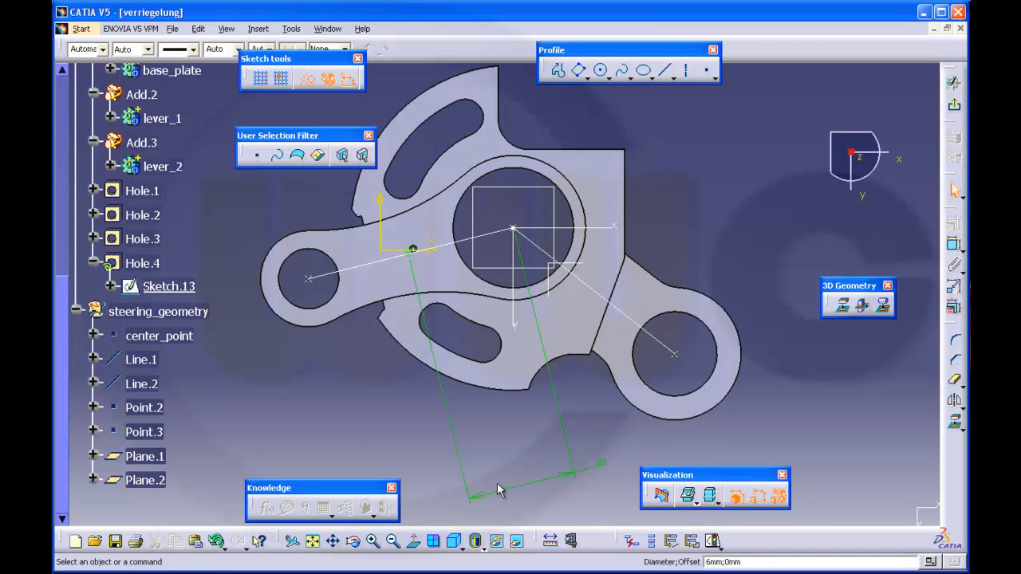
double_click(604, 472)
type("20")
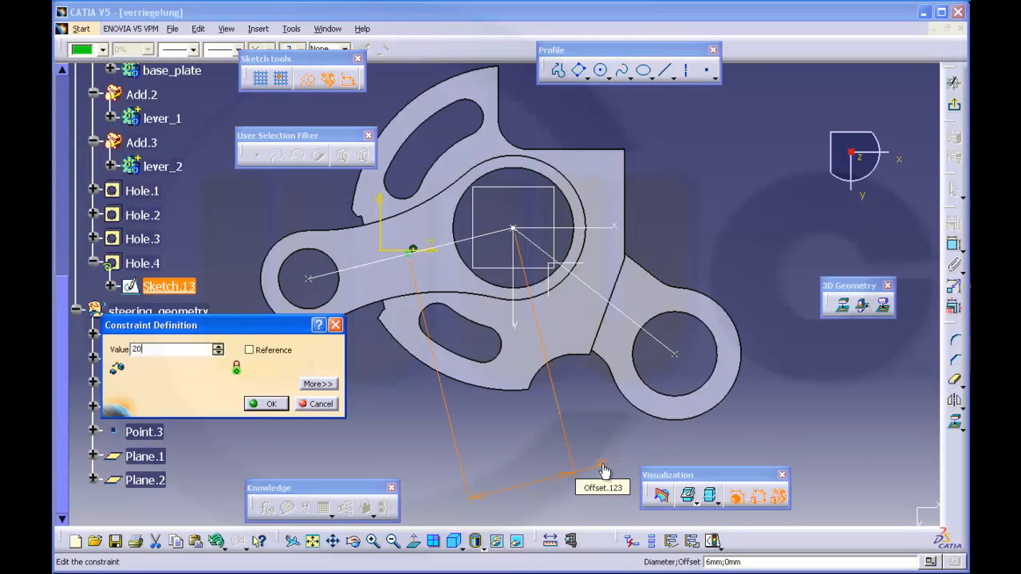
left_click(273, 403)
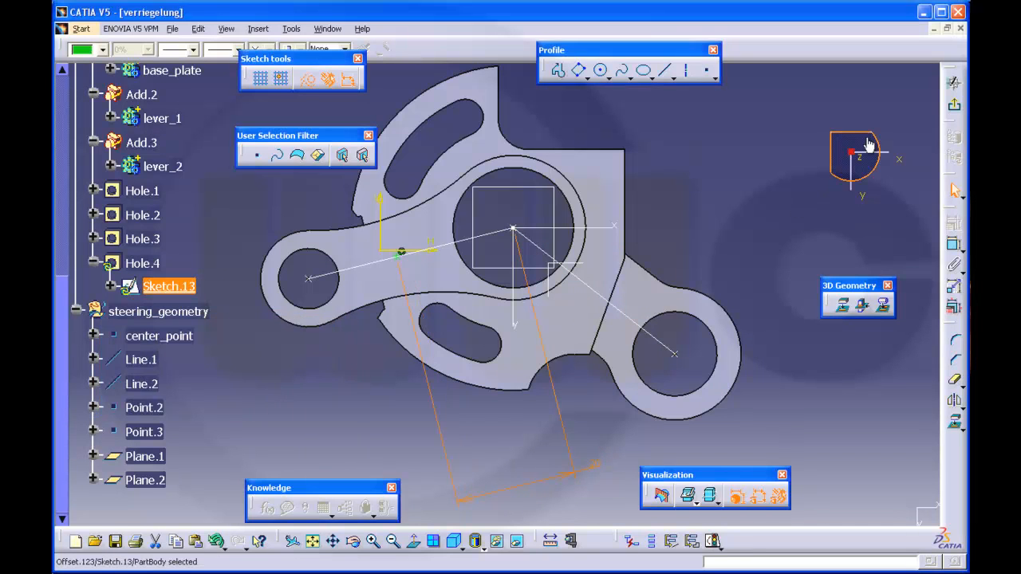
left_click(954, 104)
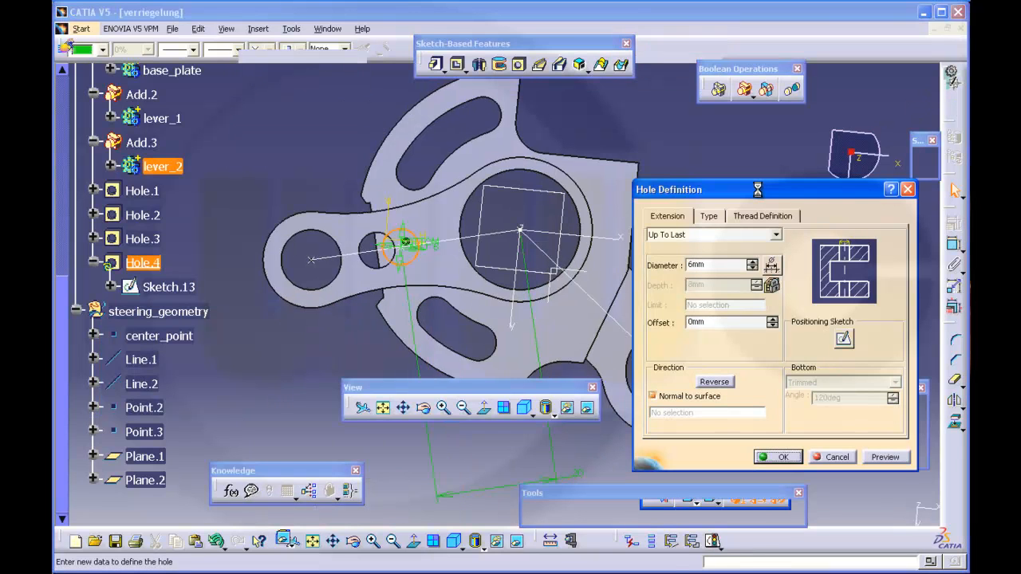
left_click(786, 457)
- Select the edge where the raised lever with the 6 mm hole meets the base plate for an edge fillet, and preview a 2 mm radius
middle_click_drag(739, 291, 496, 206)
middle_click_drag(603, 311, 680, 270)
middle_click(681, 270)
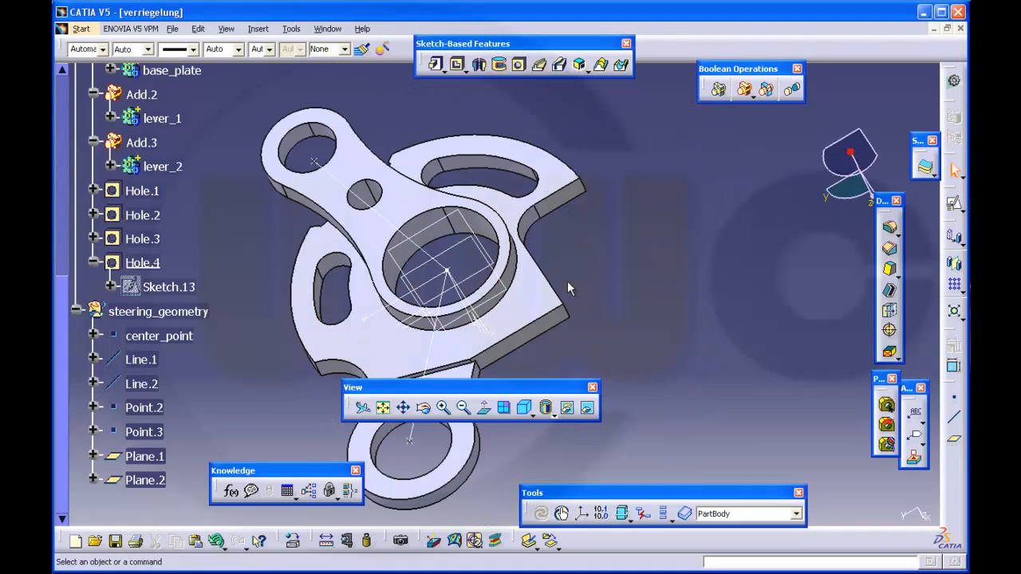
middle_click_drag(569, 289, 699, 247)
middle_click_drag(613, 292, 669, 286)
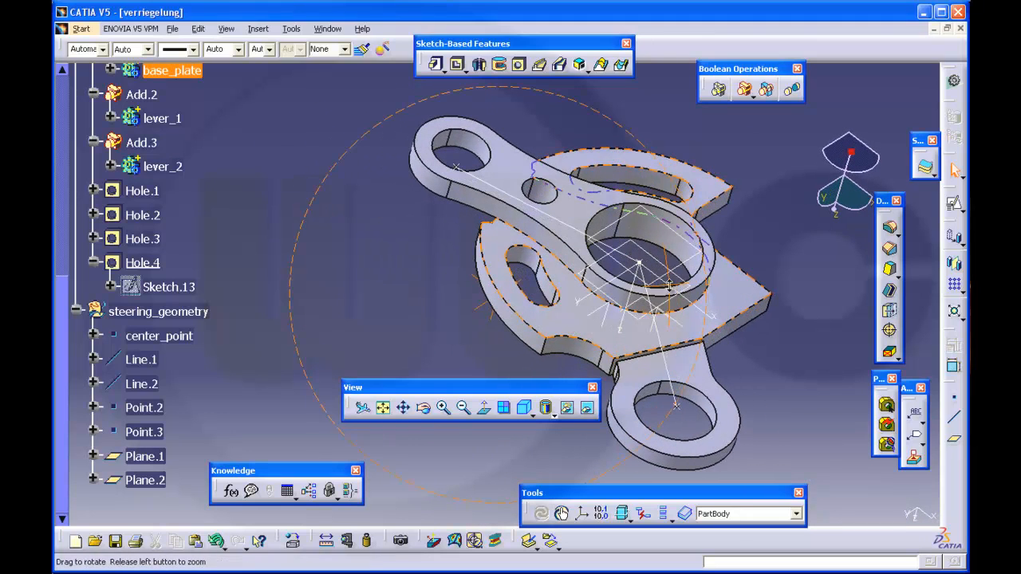
scroll(225, 236, "down", 2)
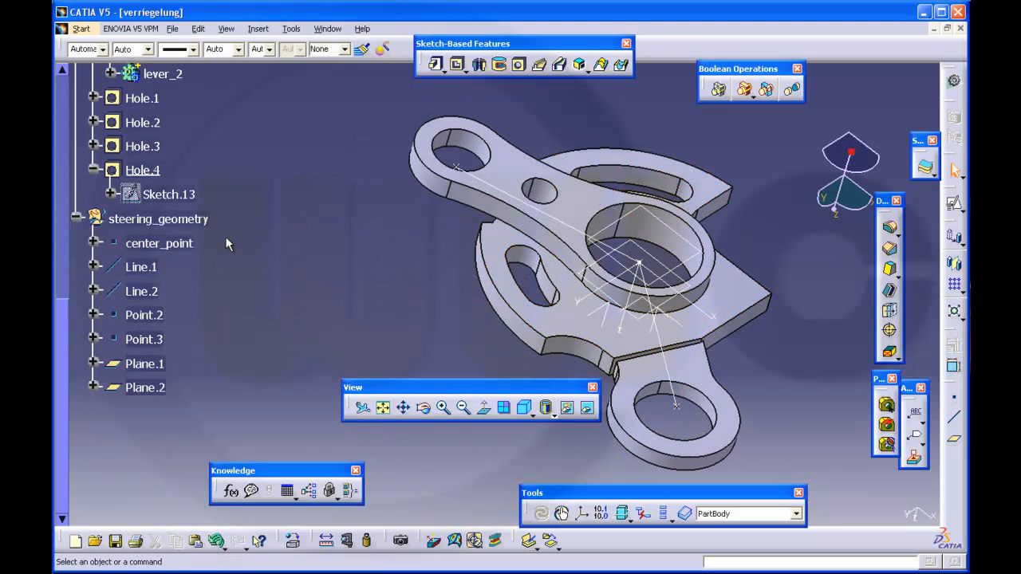
left_click(92, 170)
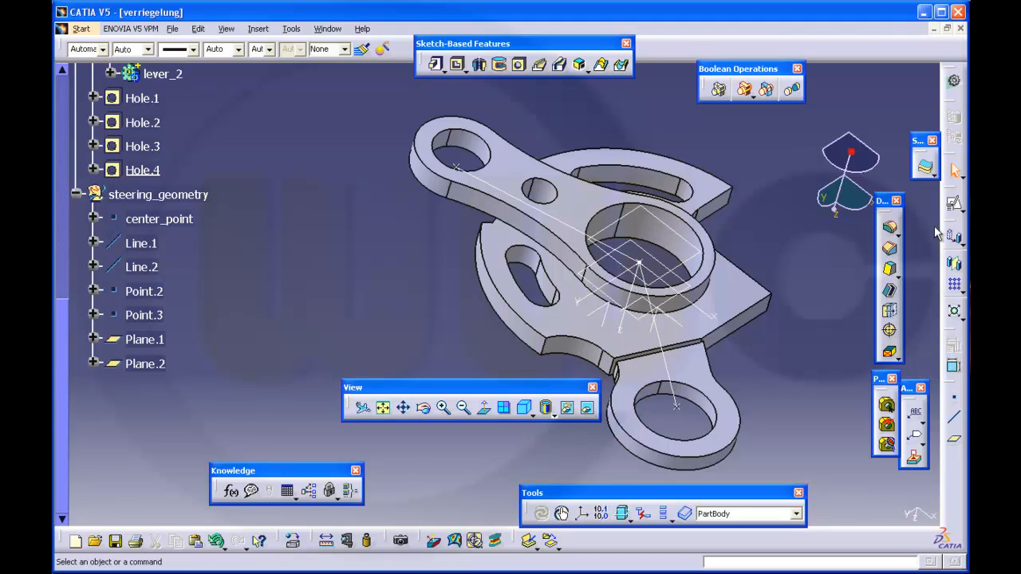
left_click(890, 231)
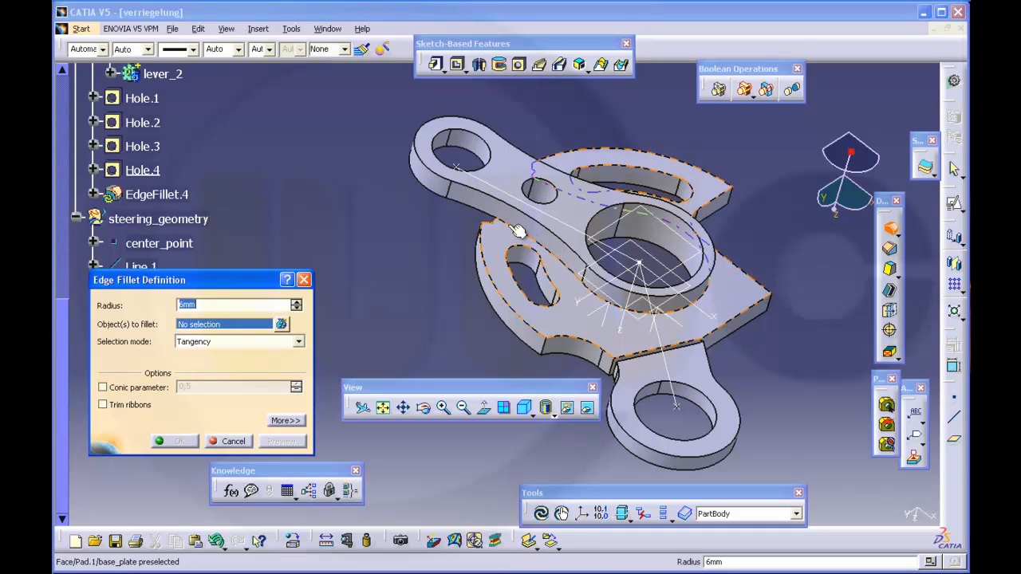
left_click(563, 268)
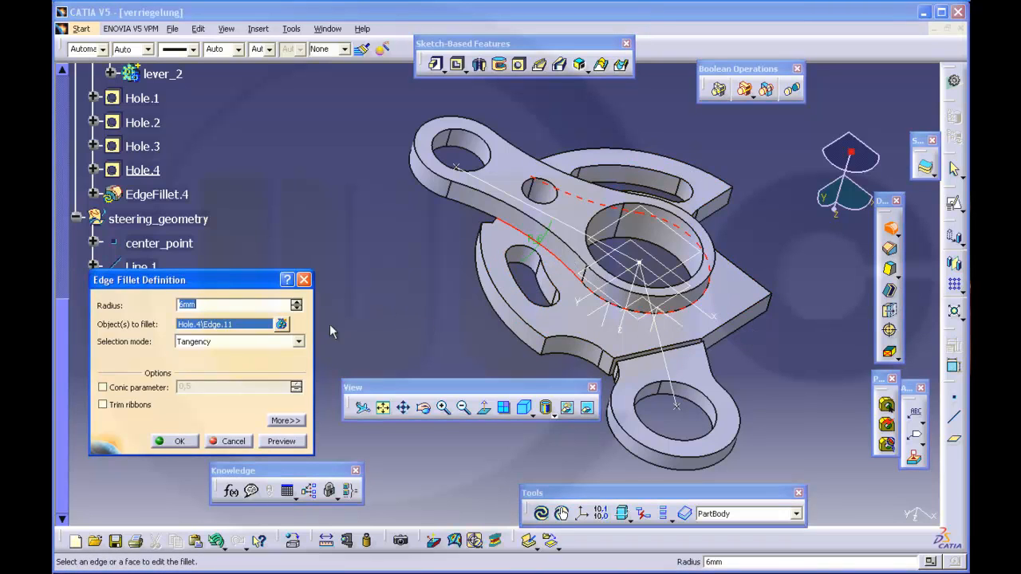
type("2")
key("Return")
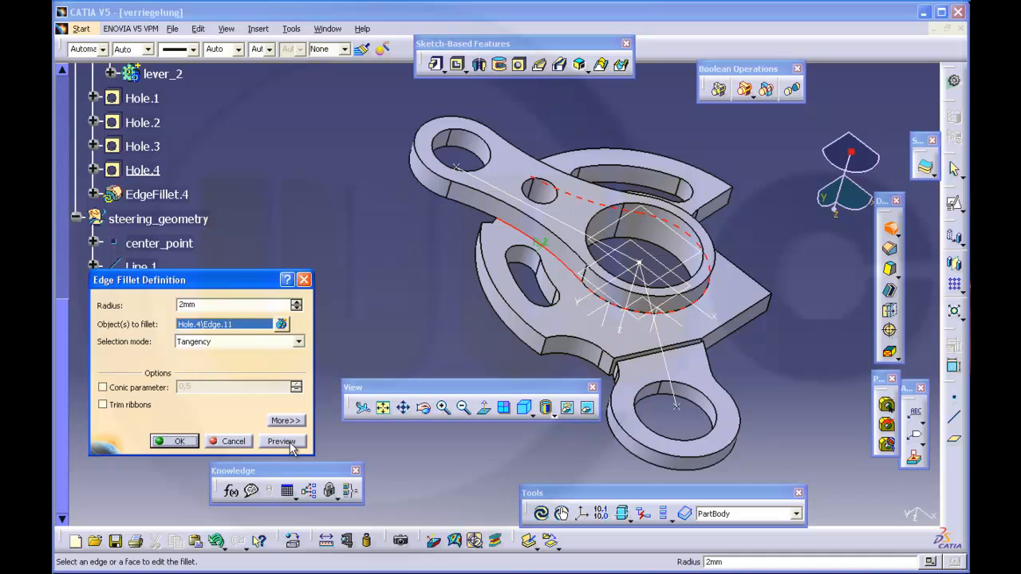
left_click(284, 442)
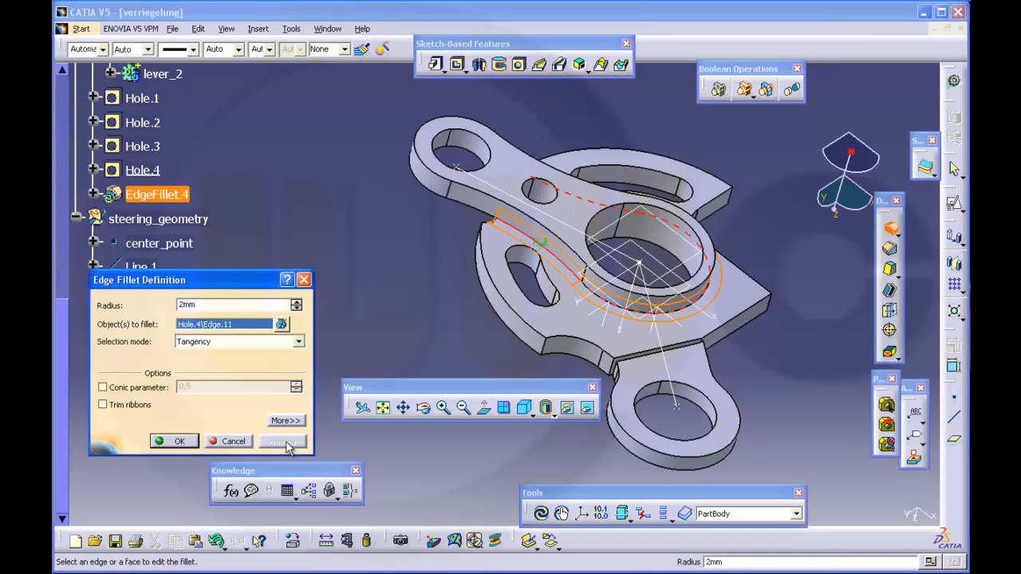
- Set the edge fillet's radius to 1 mm, preview it and create the fillet
double_click(204, 307)
type("1")
left_click(270, 443)
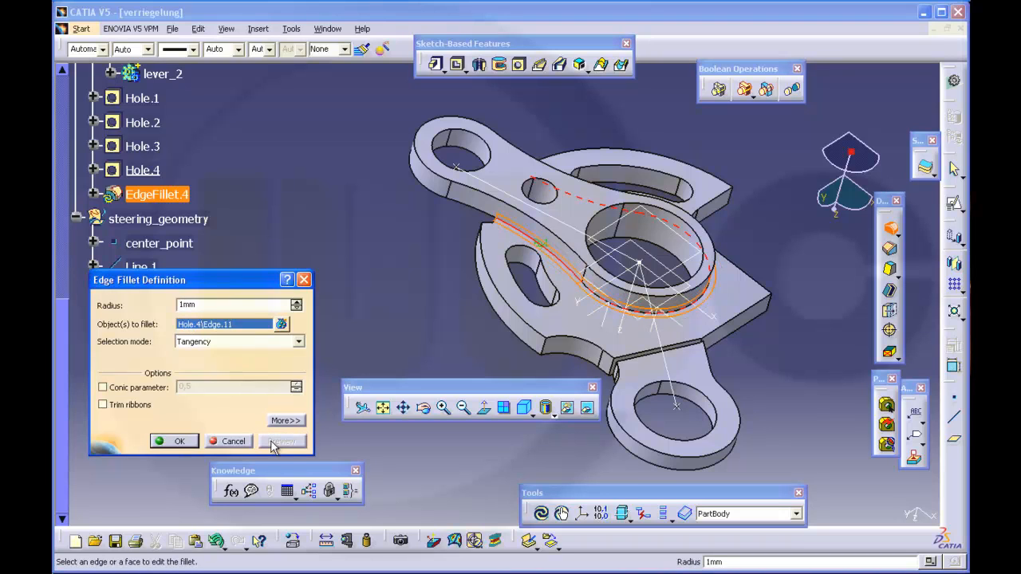
left_click(185, 442)
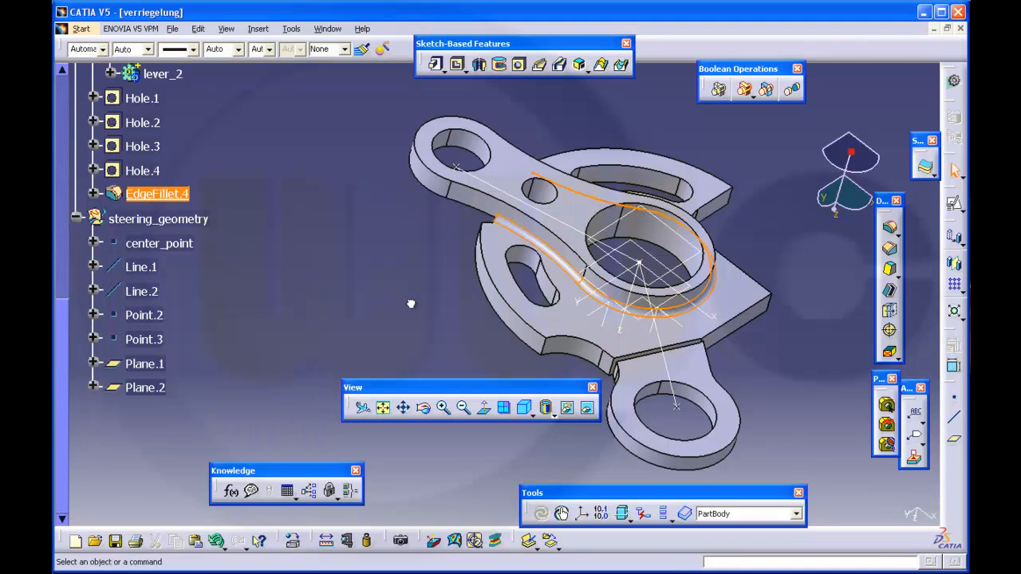
- Start a chamfer in Length1/Angle mode with a length of 1 mm and an angle of 45 deg
middle_click_drag(422, 284, 415, 312)
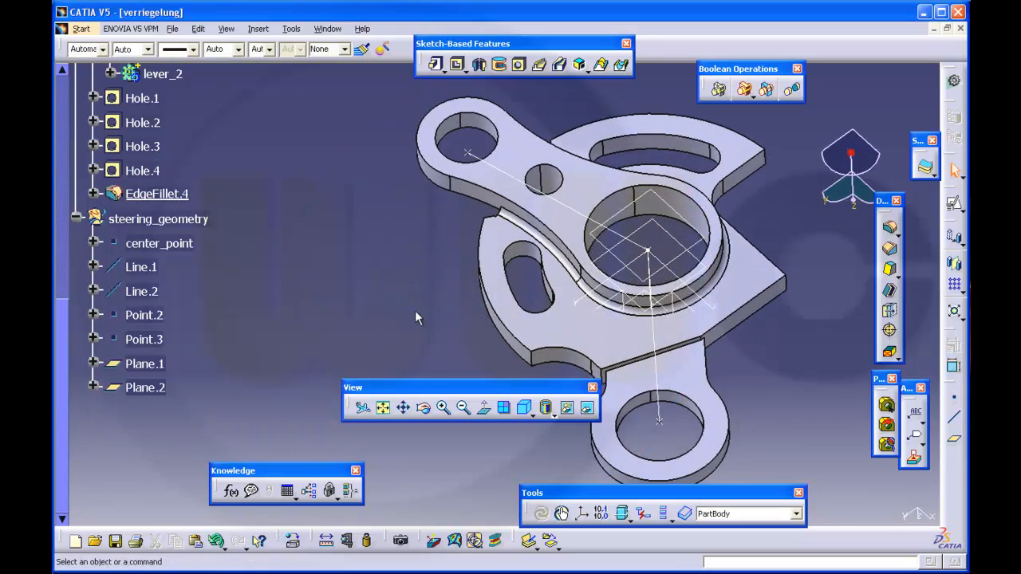
middle_click_drag(770, 280, 680, 325)
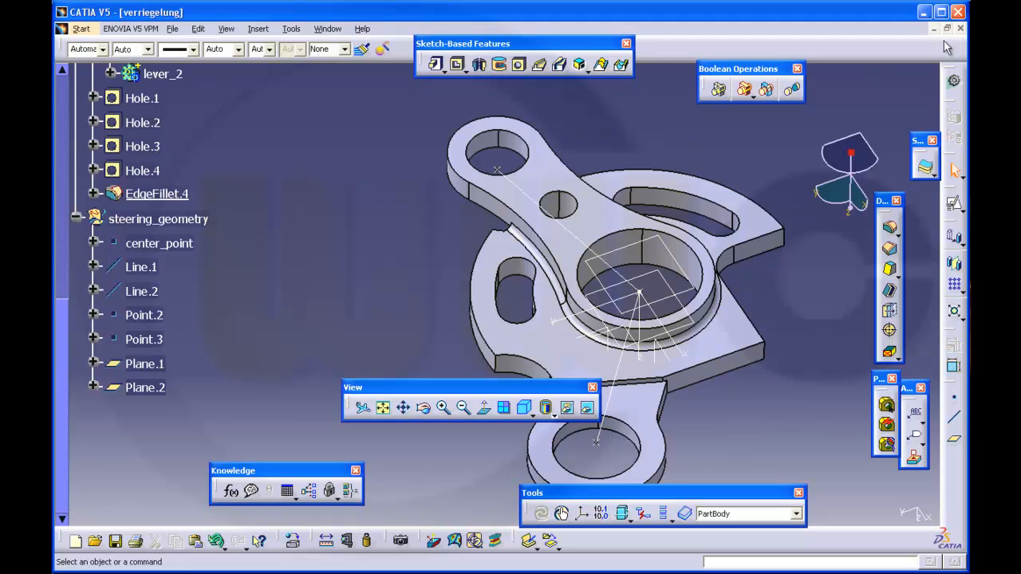
left_click(890, 249)
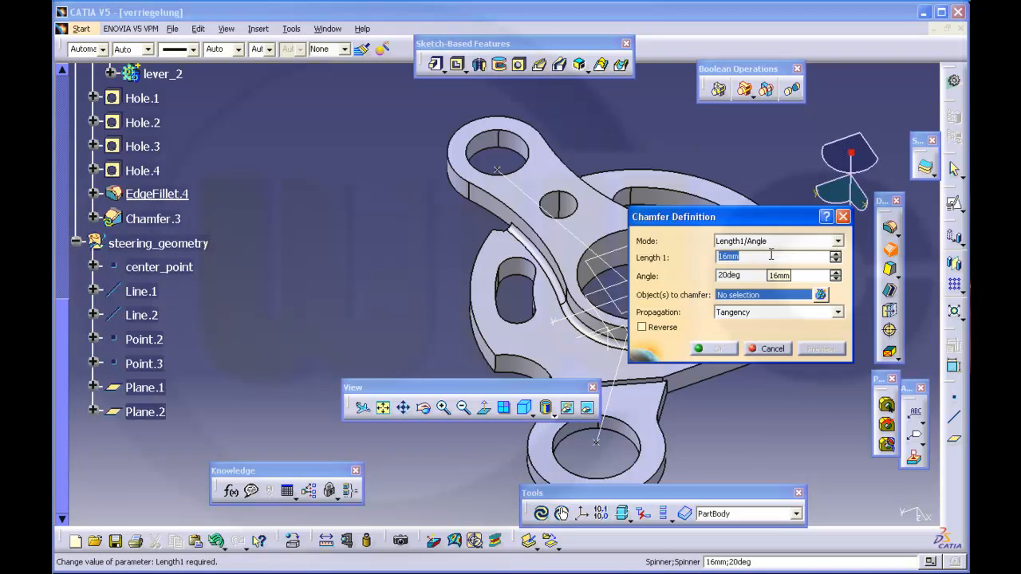
type("1")
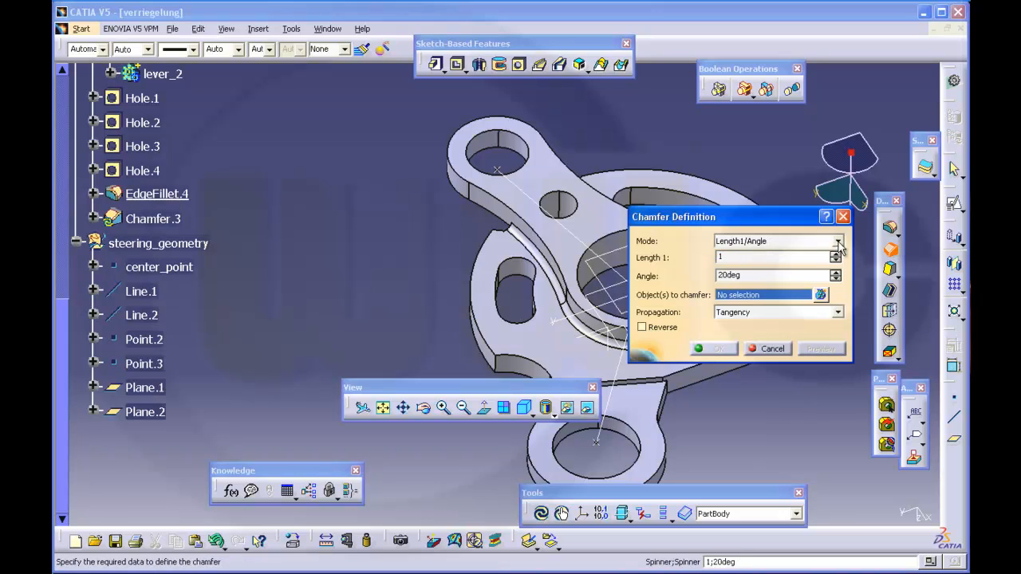
left_click(838, 241)
left_click(828, 255)
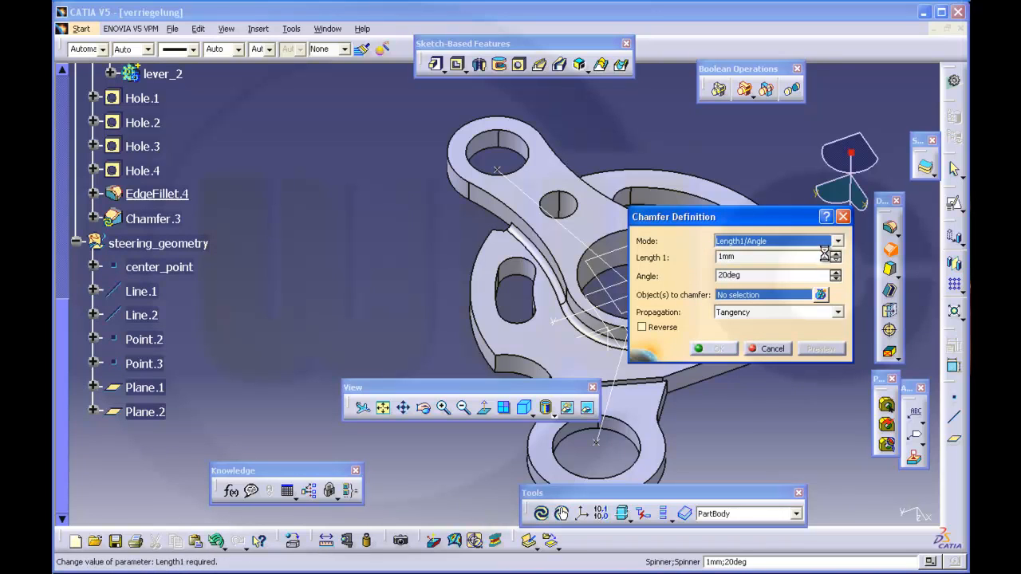
left_click(769, 272)
type("45")
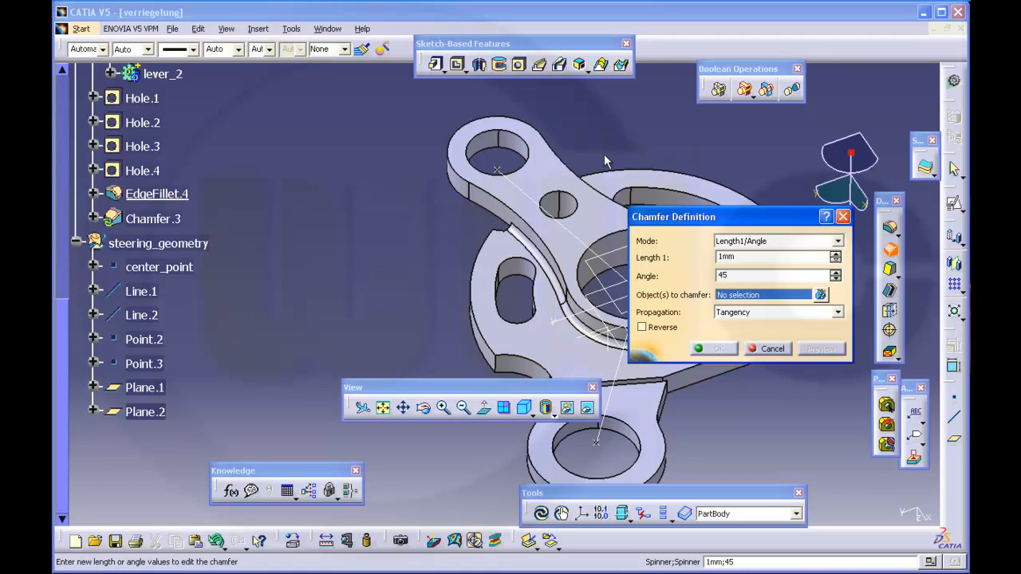
- Select the front and back rims of both lever-end holes and the large central hole, and create the chamfer
left_click(539, 148)
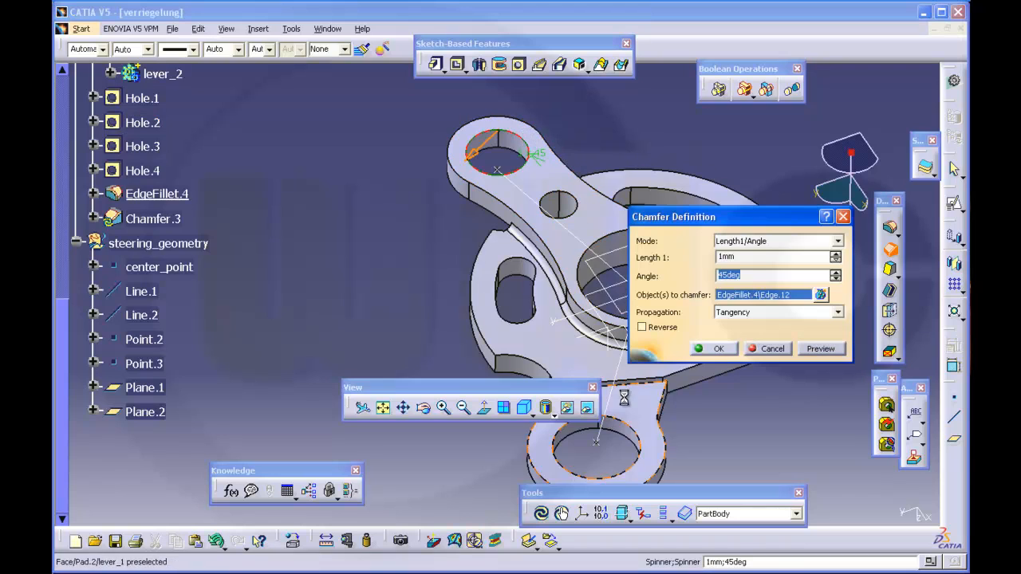
left_click(639, 432)
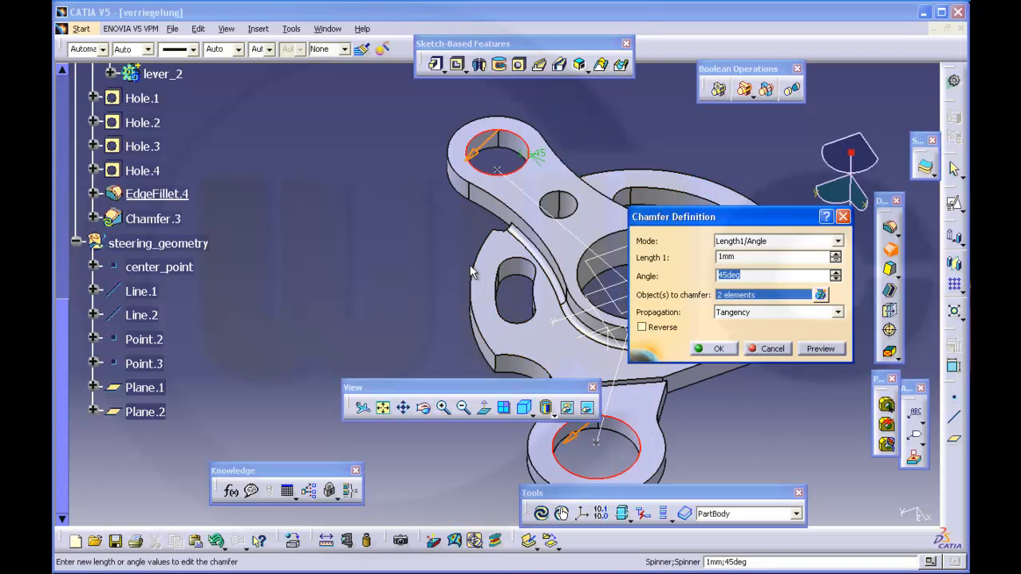
left_click(611, 247)
middle_click_drag(441, 264, 375, 270)
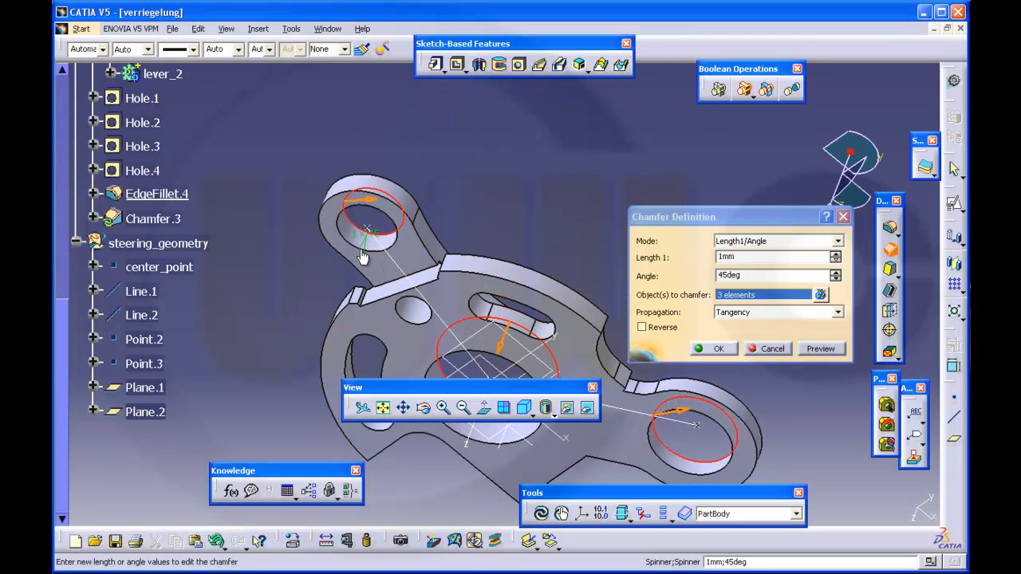
left_click(360, 246)
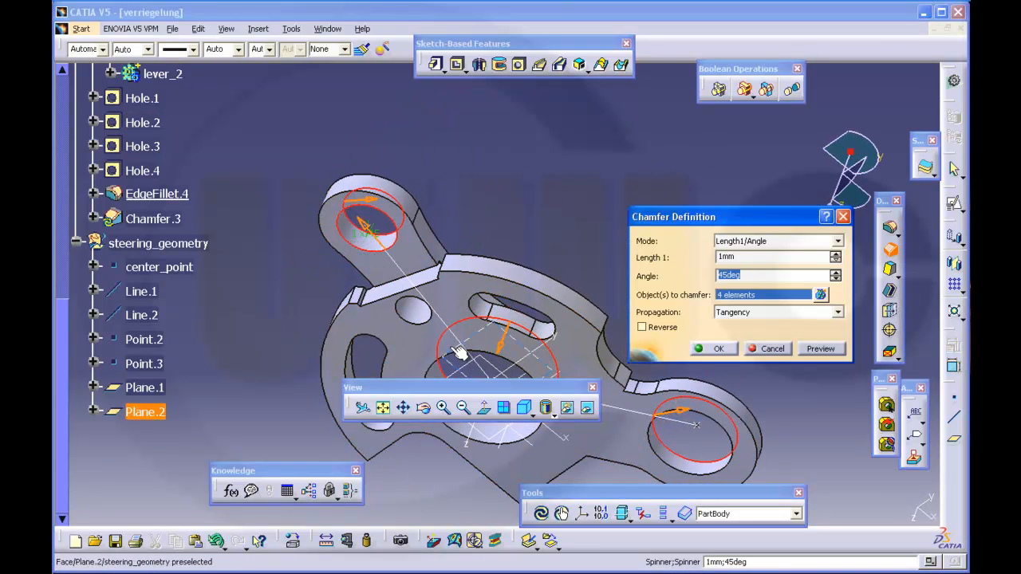
left_click(497, 358)
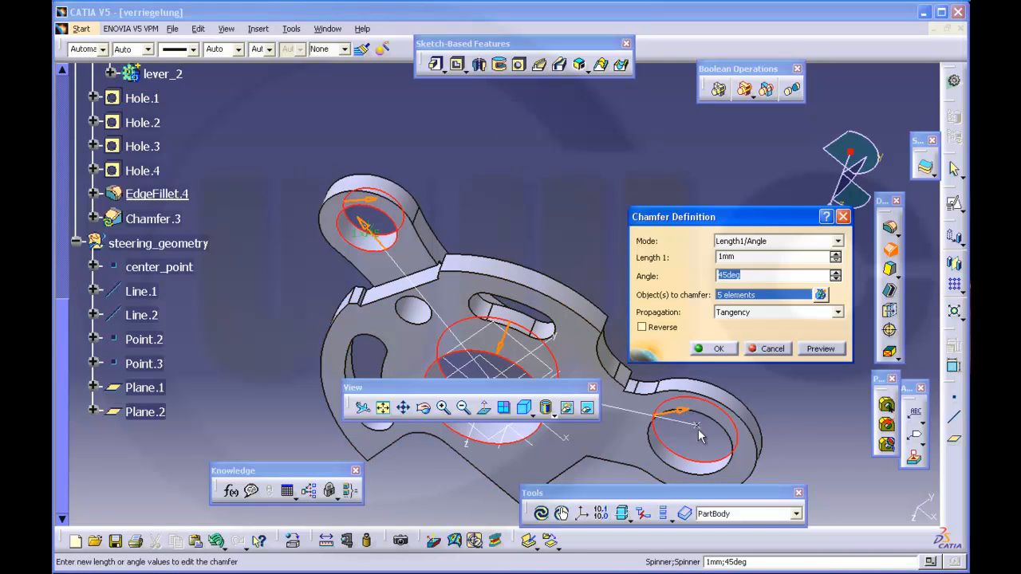
left_click(714, 348)
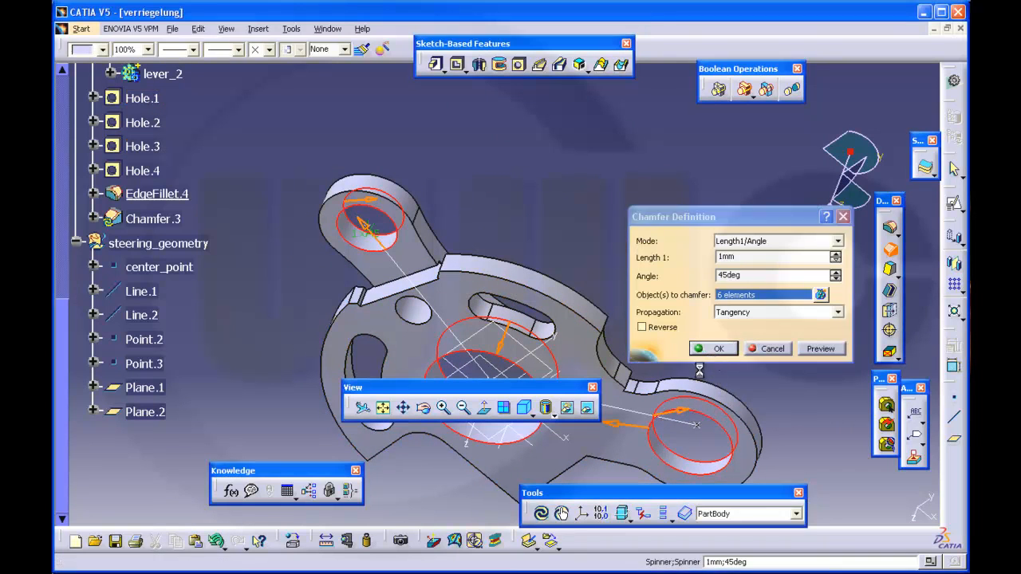
- Set the parameter angle_lever_1 to 80 deg to test the part's update
middle_click_drag(639, 361, 442, 399)
middle_click_drag(518, 312, 531, 271)
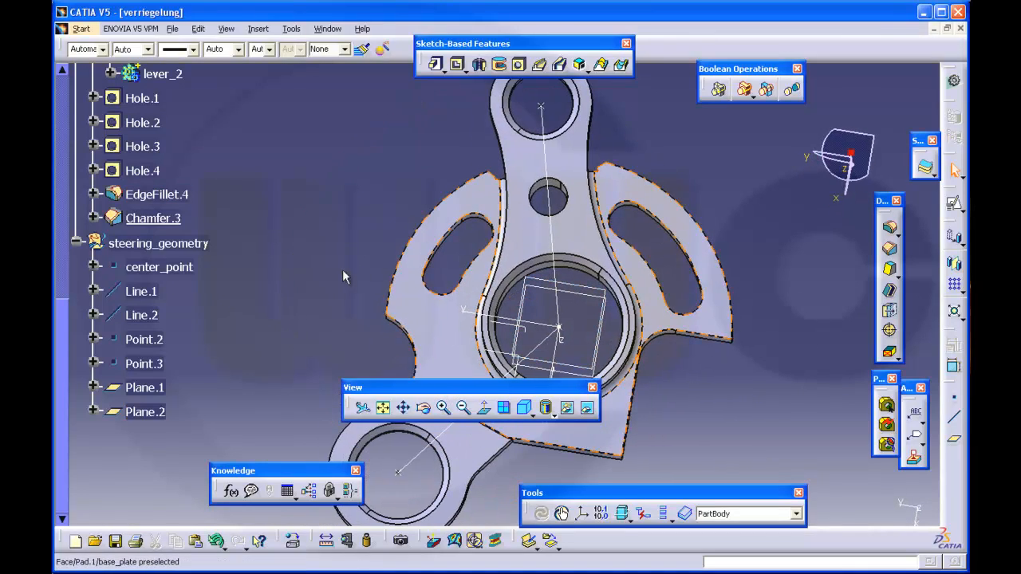
scroll(304, 264, "up", 5)
scroll(304, 264, "up", 4)
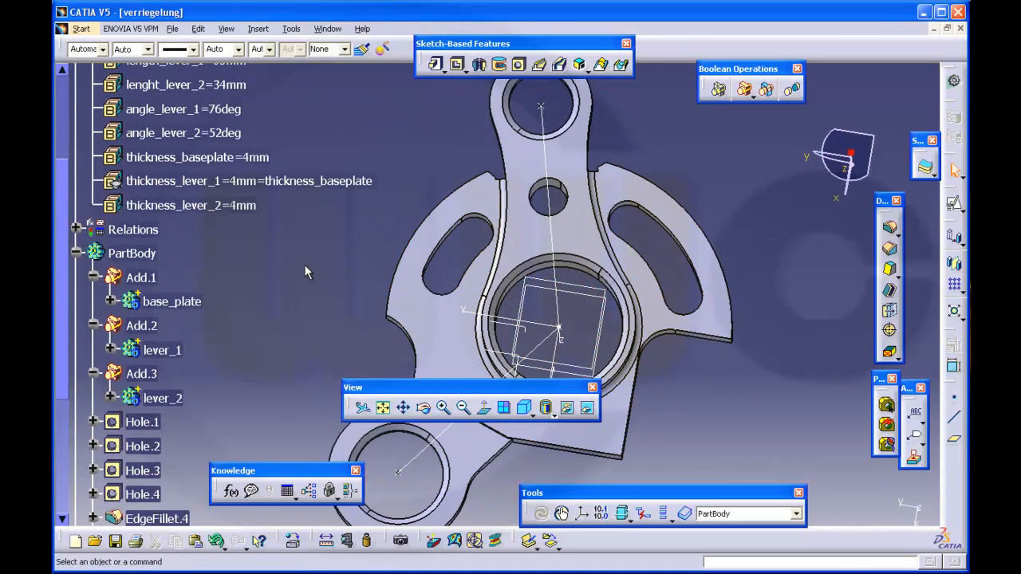
double_click(238, 209)
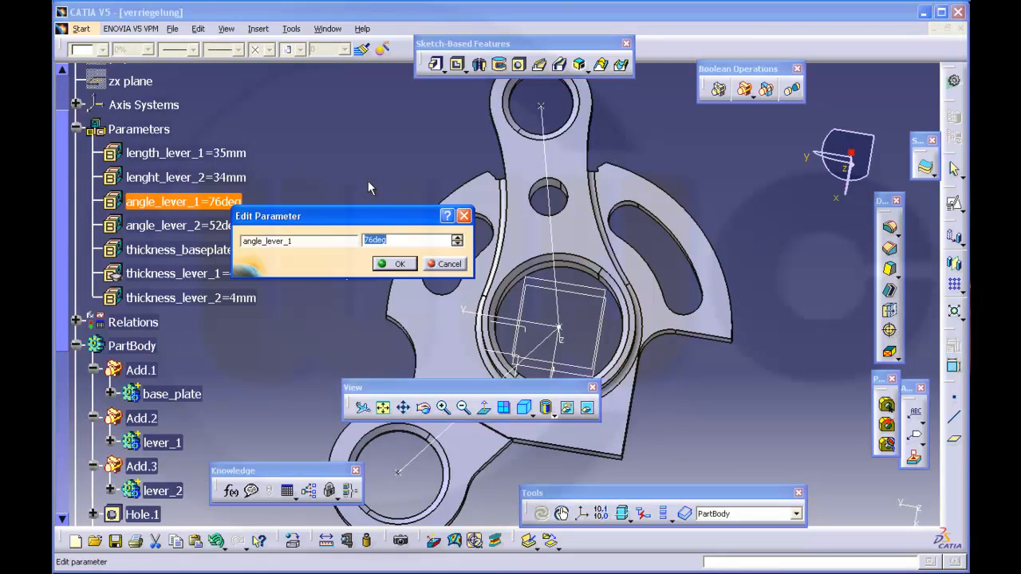
type("80")
key("Return")
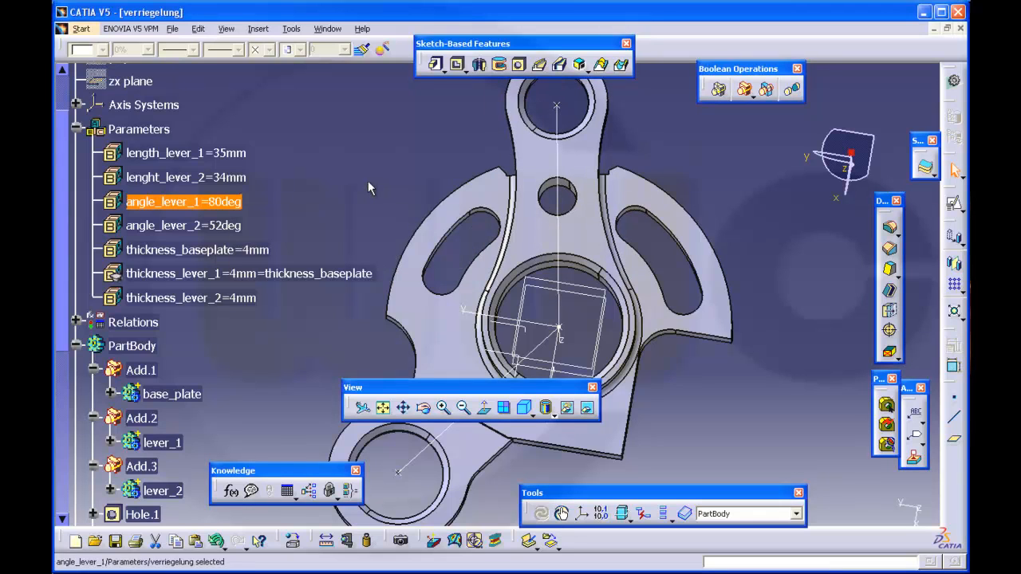
- Set the parameter angle_lever_1 to 70 deg, and return it to 76 deg
double_click(220, 204)
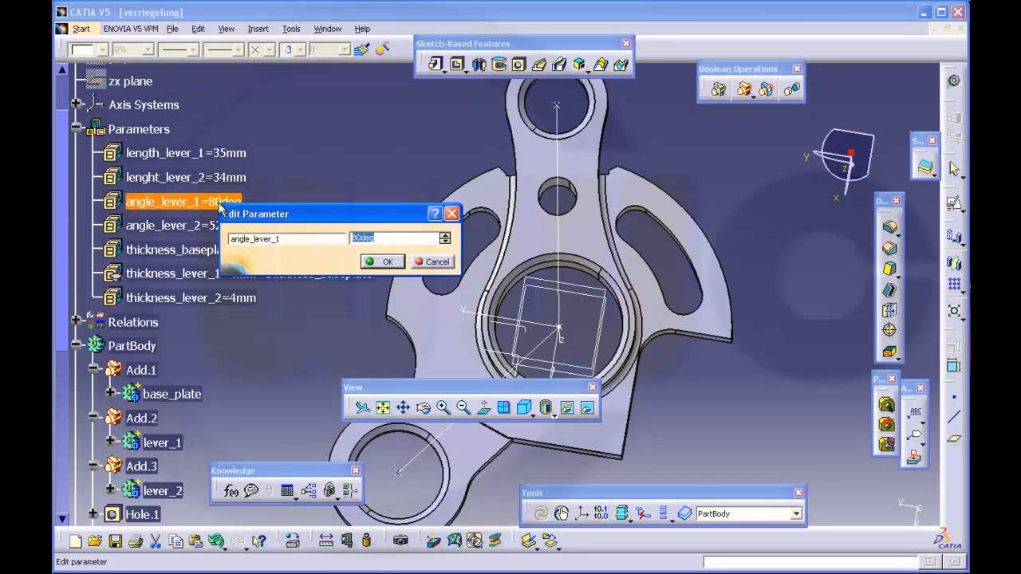
type("70")
key("Return")
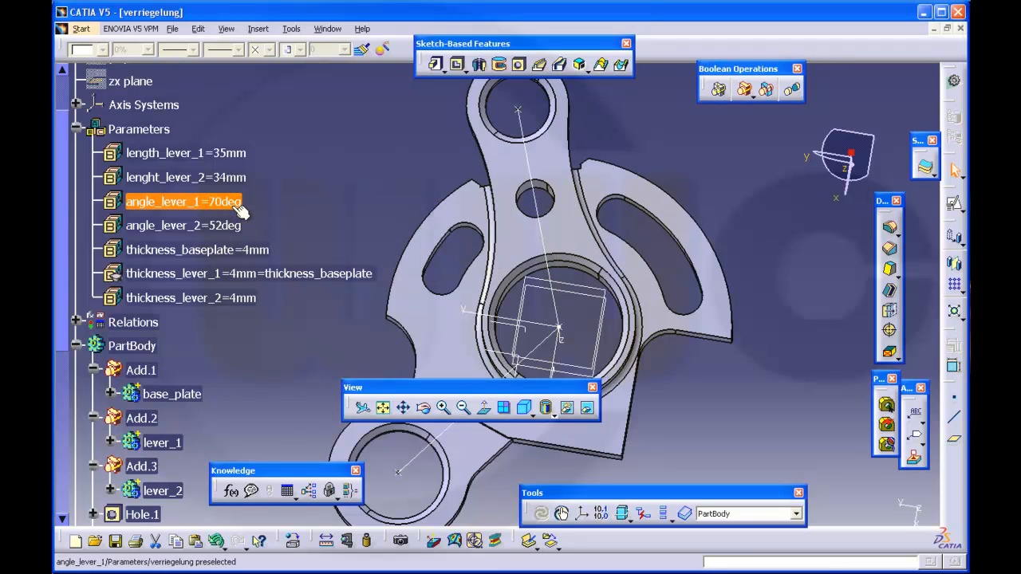
double_click(237, 202)
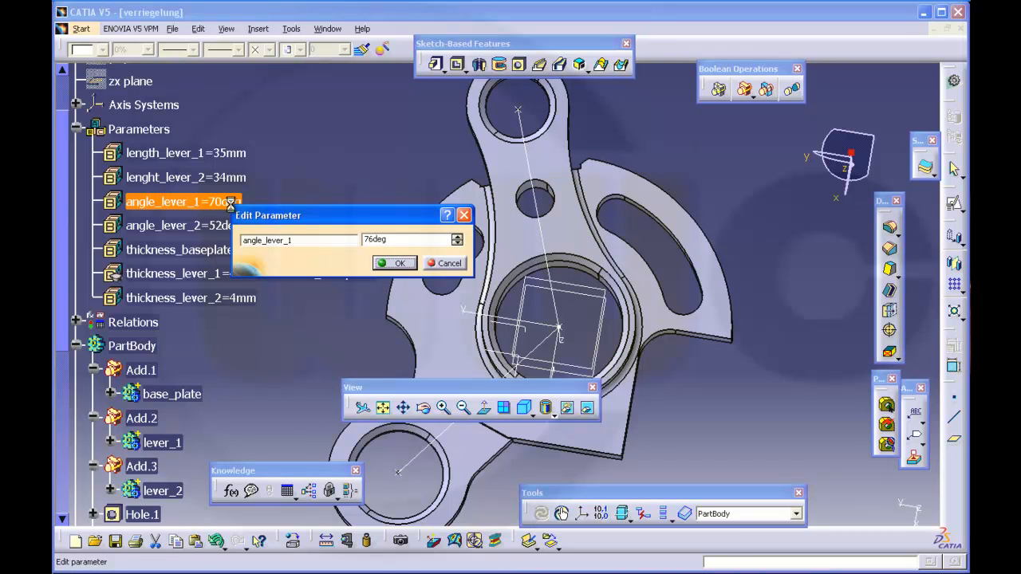
key("Return")
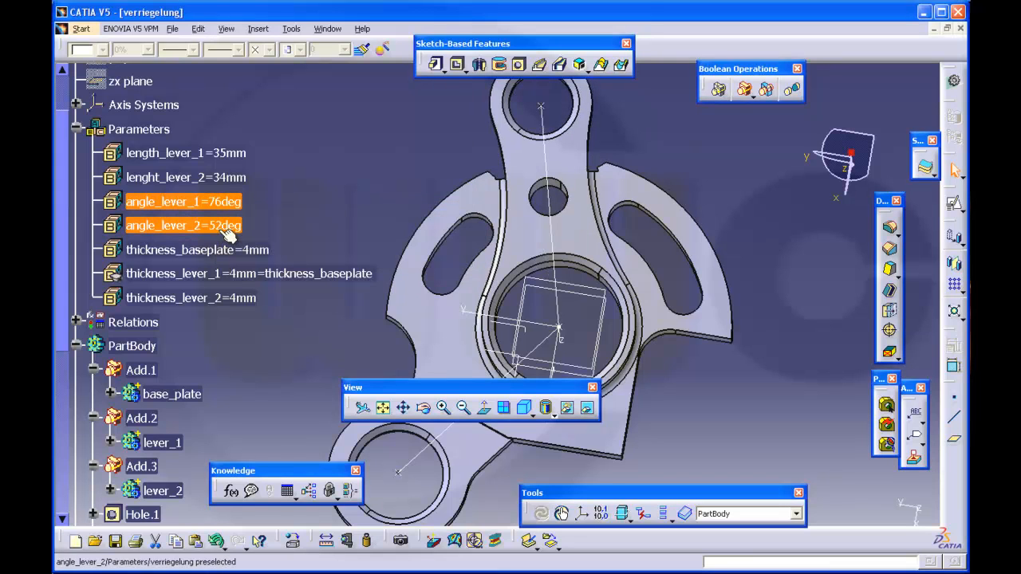
- Set the parameter angle_lever_2 to 45 deg, and return it to 52 deg
middle_click_drag(403, 251, 461, 173)
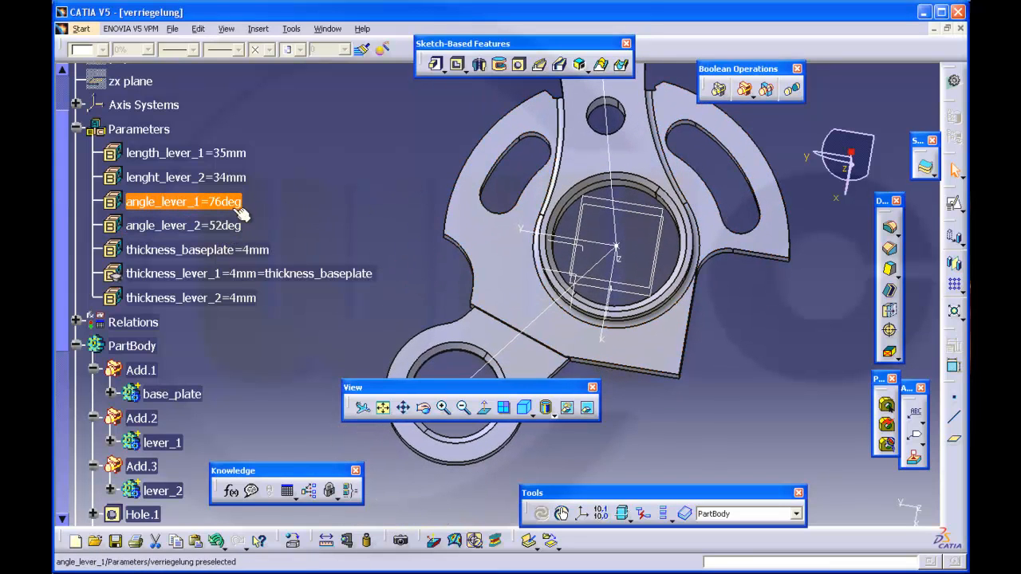
double_click(226, 232)
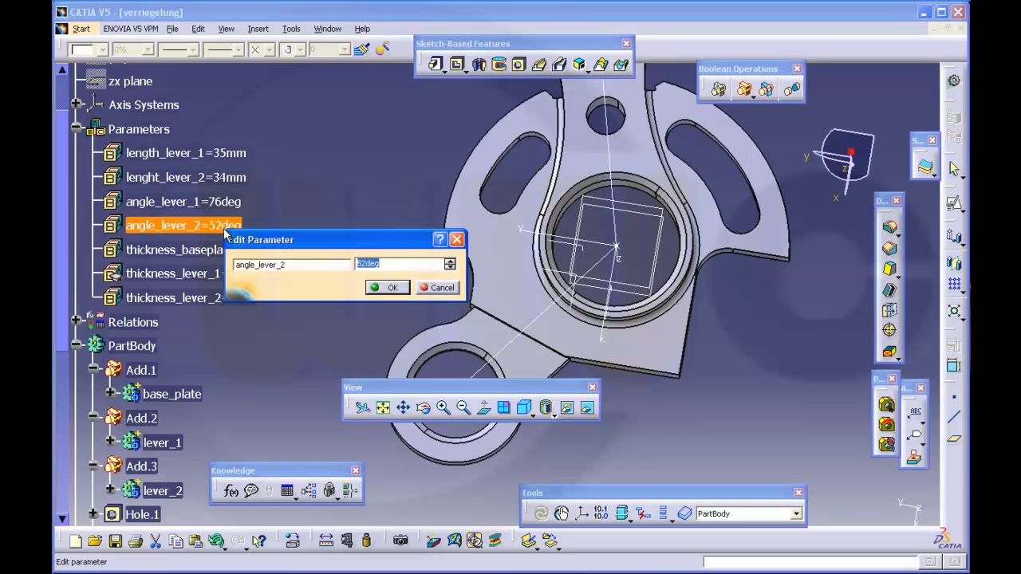
key("Return")
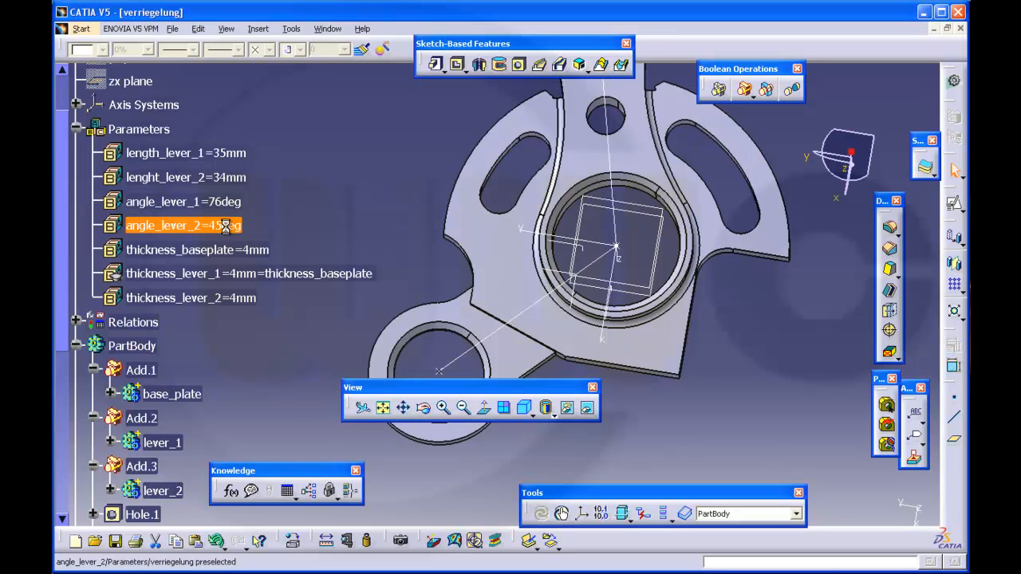
double_click(228, 228)
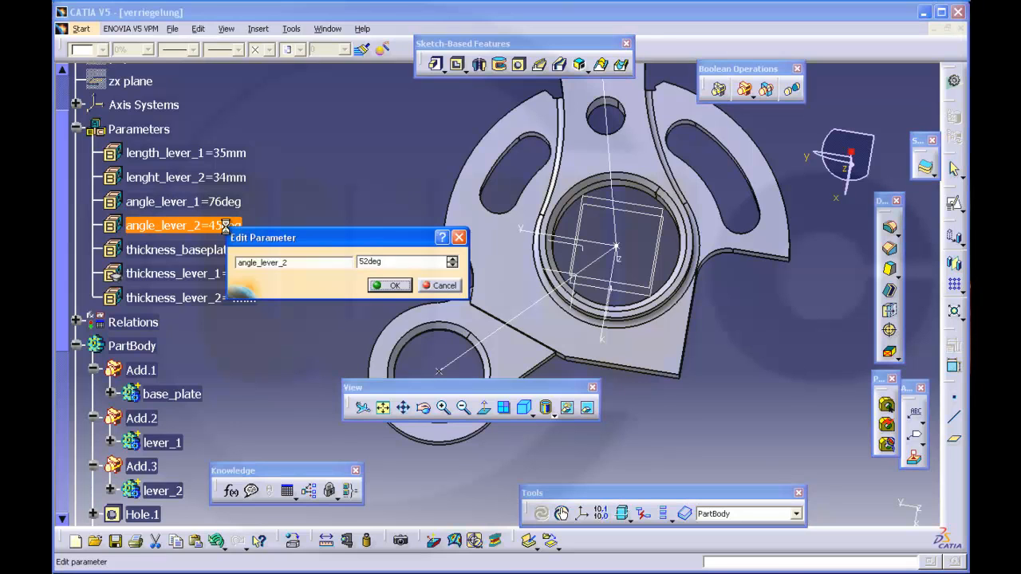
key("Return")
middle_click_drag(631, 383, 613, 419)
middle_click_drag(542, 304, 601, 242)
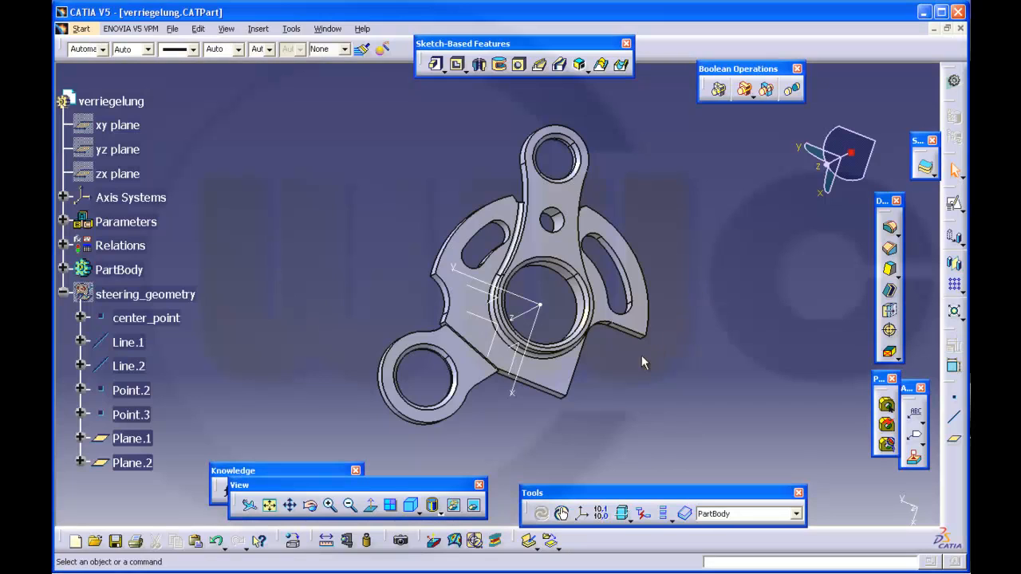
- Define the base_plate body inside PartBody as the in-work object and expand its feature list
middle_click_drag(642, 355, 670, 339)
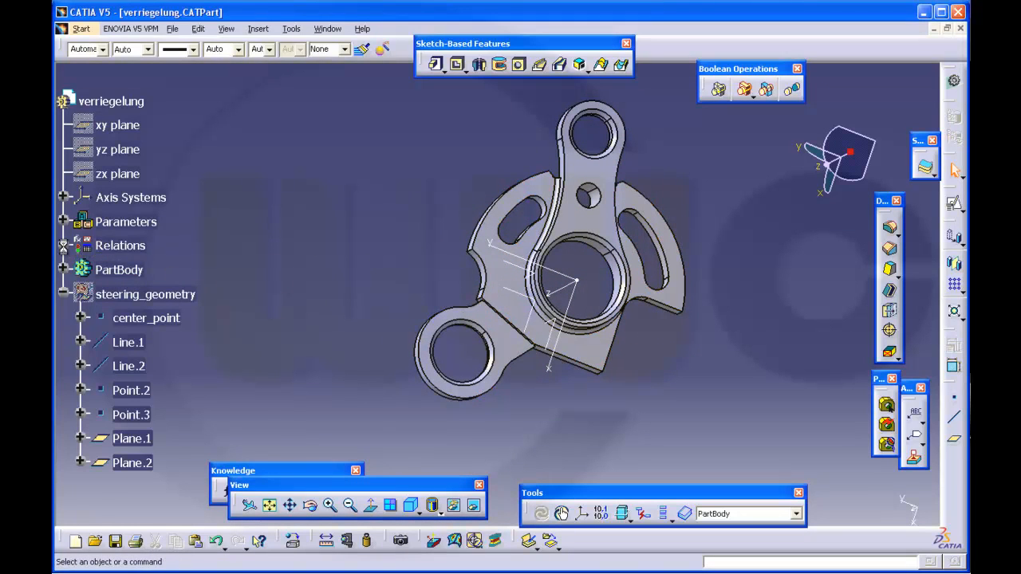
left_click(64, 246)
left_click(76, 244)
left_click(76, 268)
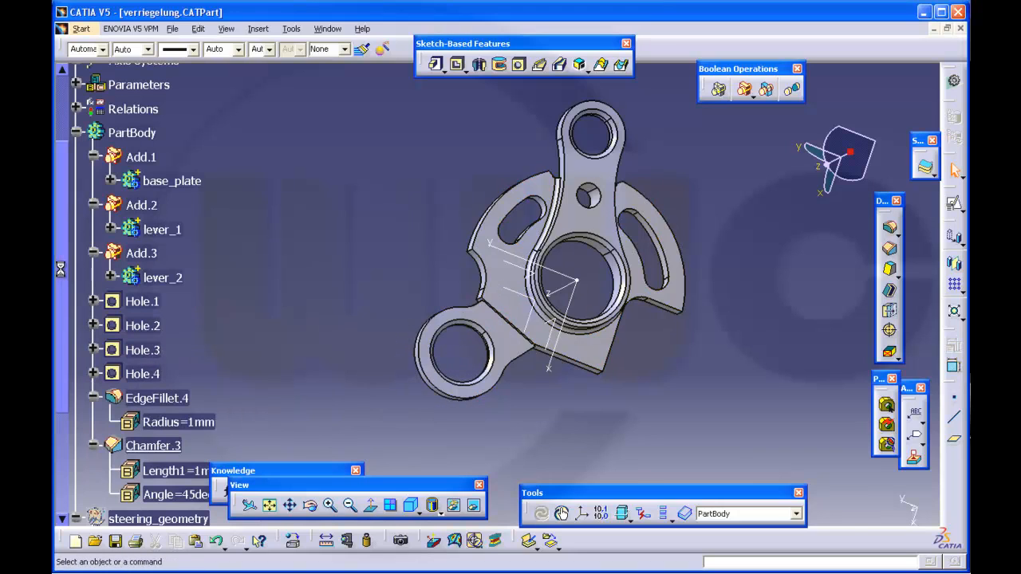
right_click(172, 181)
left_click(229, 285)
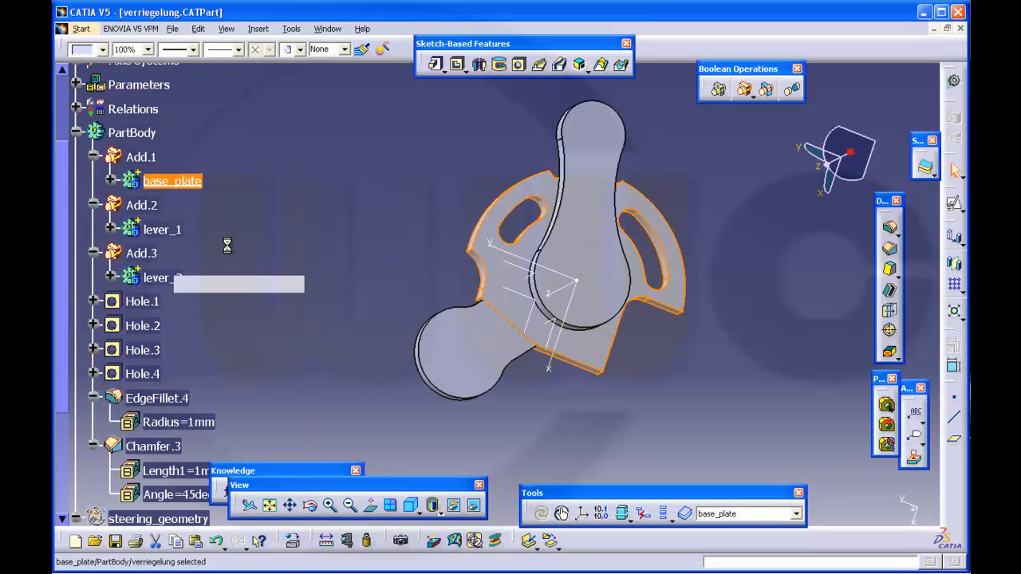
left_click(111, 181)
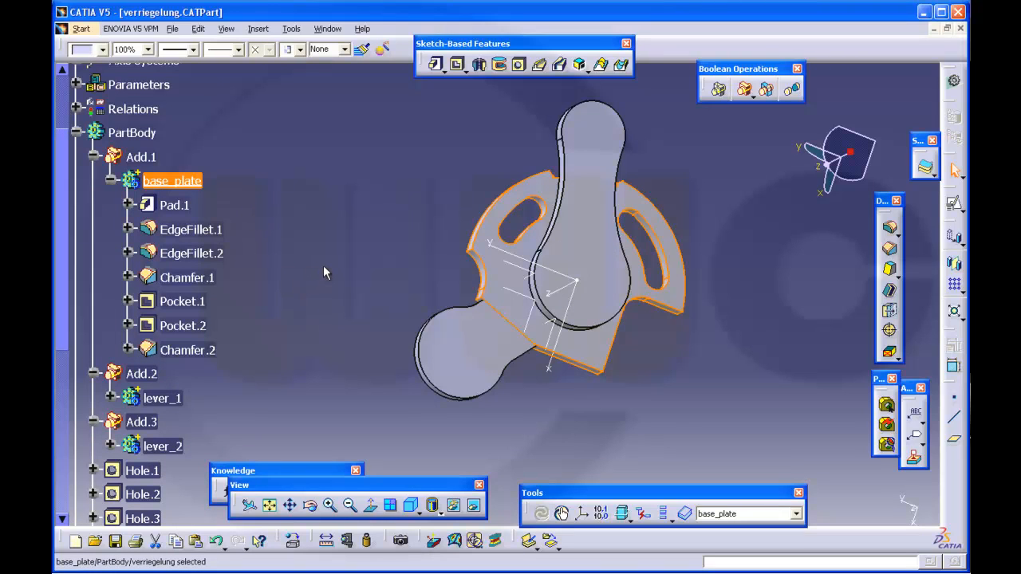
- Start a 2 mm edge fillet on base_plate, selecting its lower pointed corner edge and the outer corner edge below the long curved slot
middle_click_drag(334, 254, 342, 271)
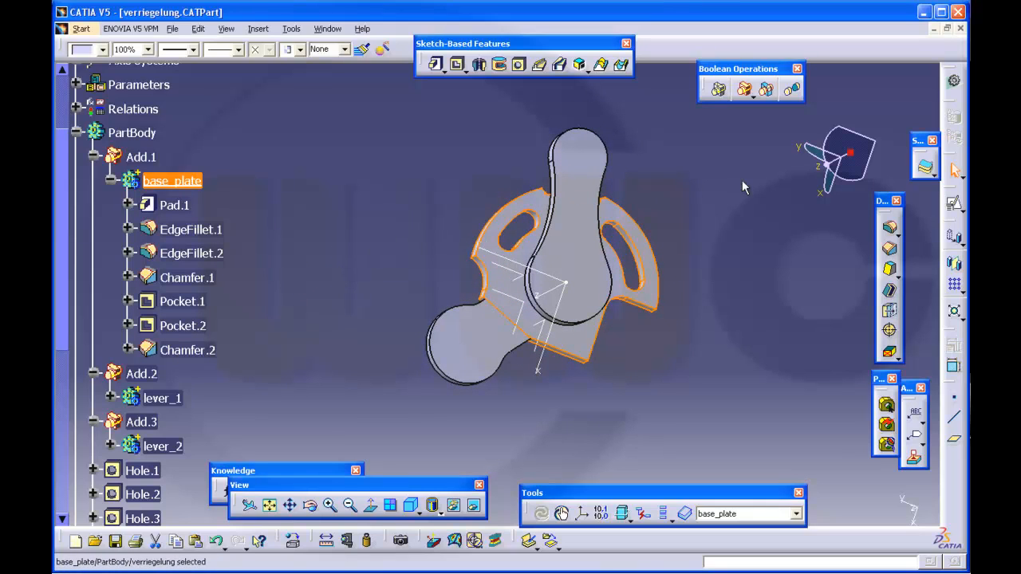
key("Return")
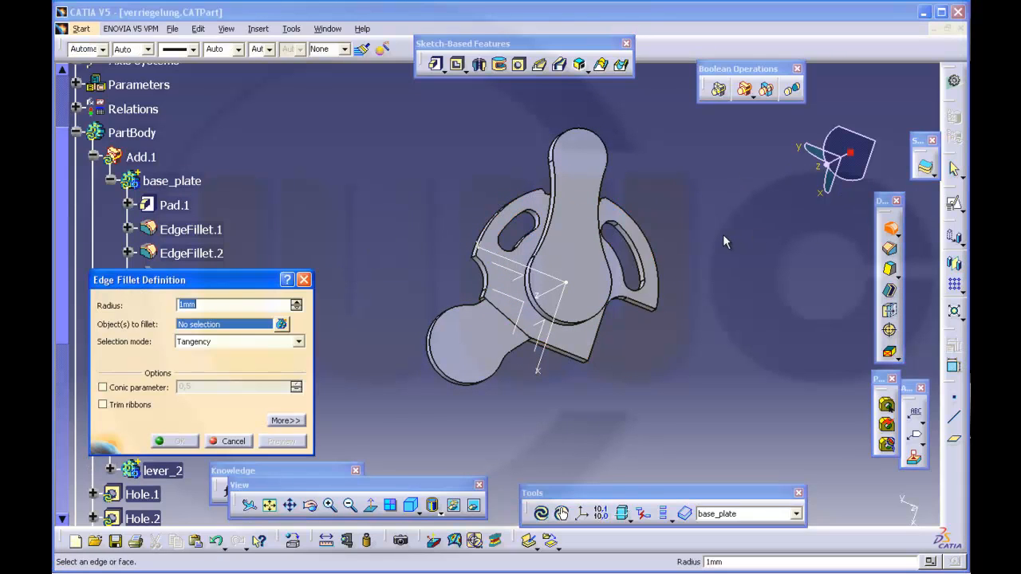
type("2")
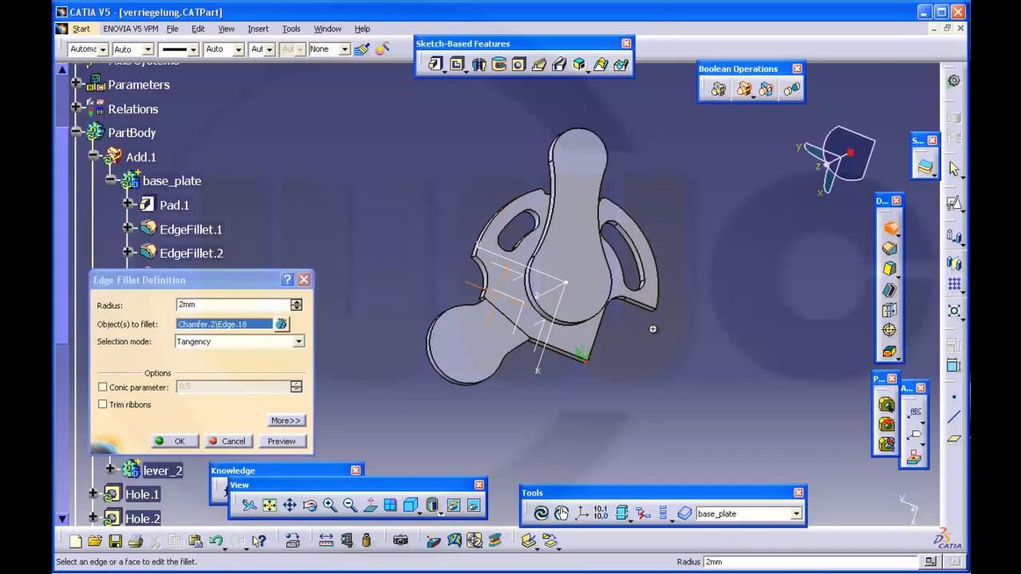
middle_click_drag(652, 328, 586, 253)
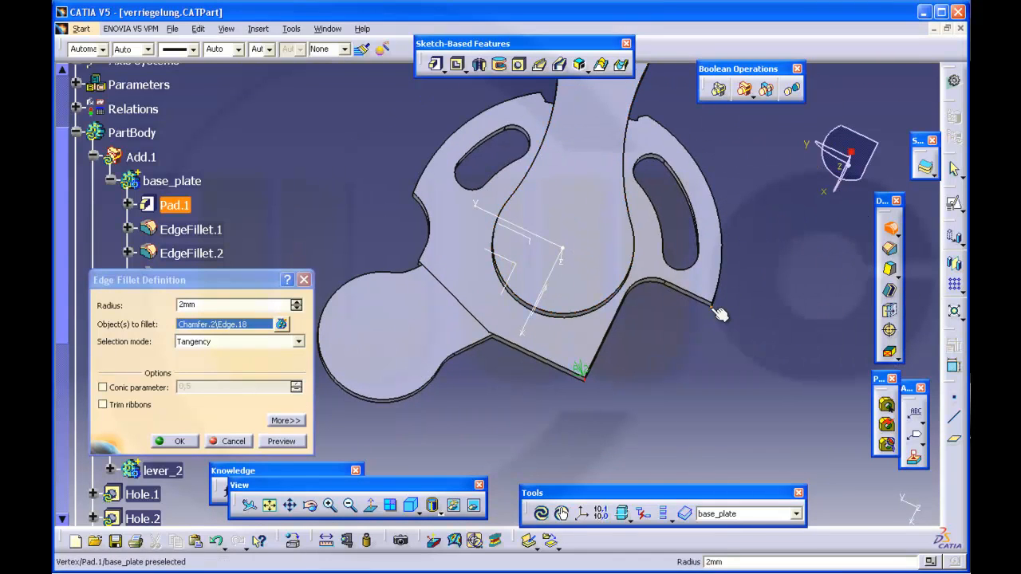
middle_click_drag(714, 318, 614, 286)
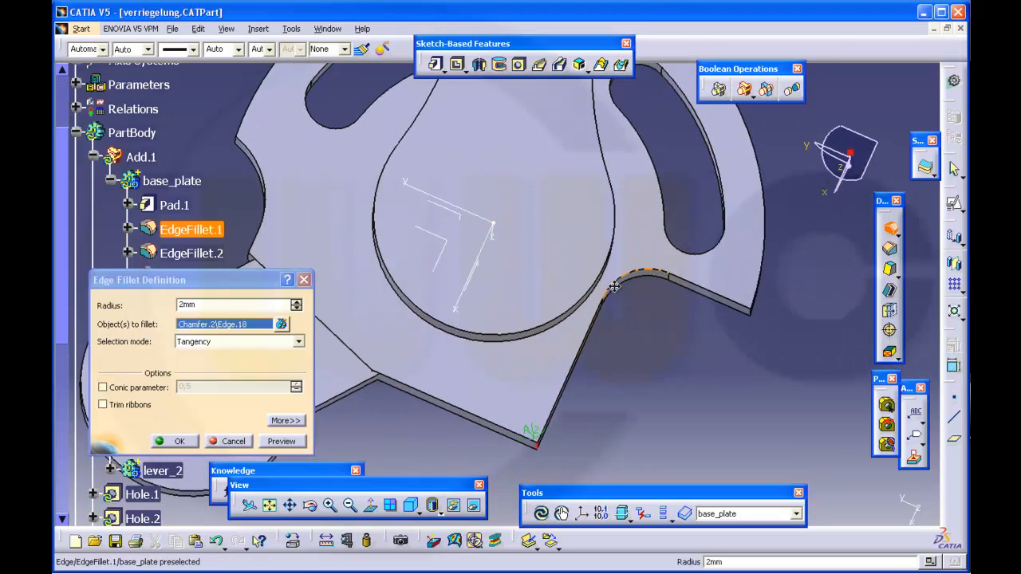
middle_click_drag(752, 317, 550, 323)
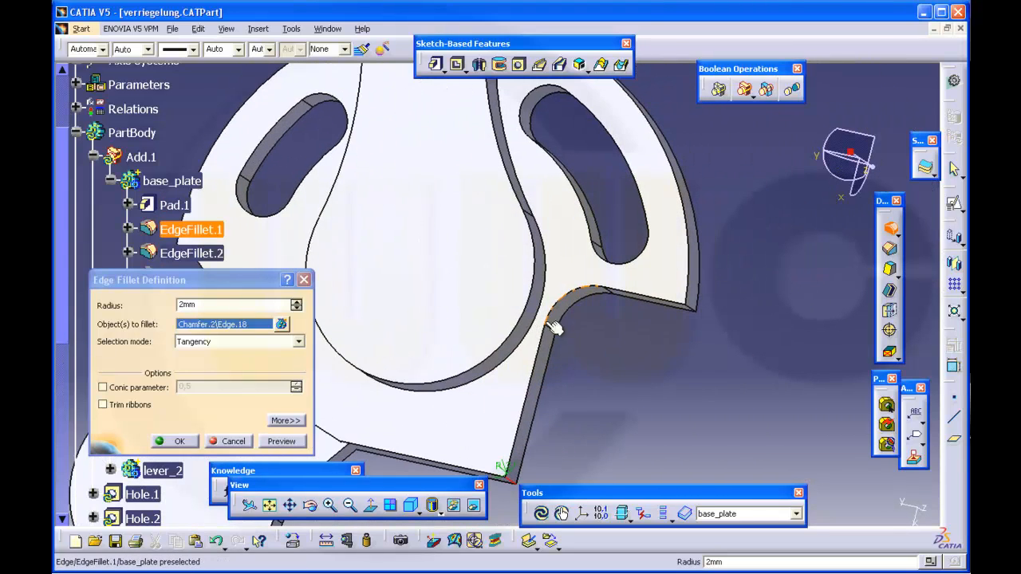
left_click(693, 308)
- Add the two corner edges of the concave notch and the corner edge beside lever_1 to the selection, and create the fillet
middle_click_drag(495, 289, 693, 339)
middle_click_drag(509, 183, 473, 294)
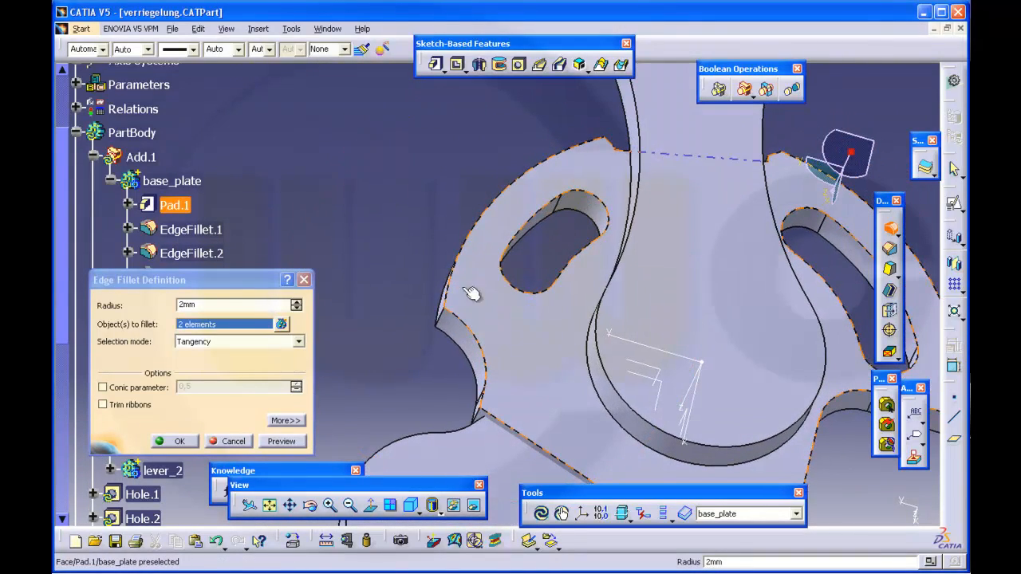
left_click(439, 318)
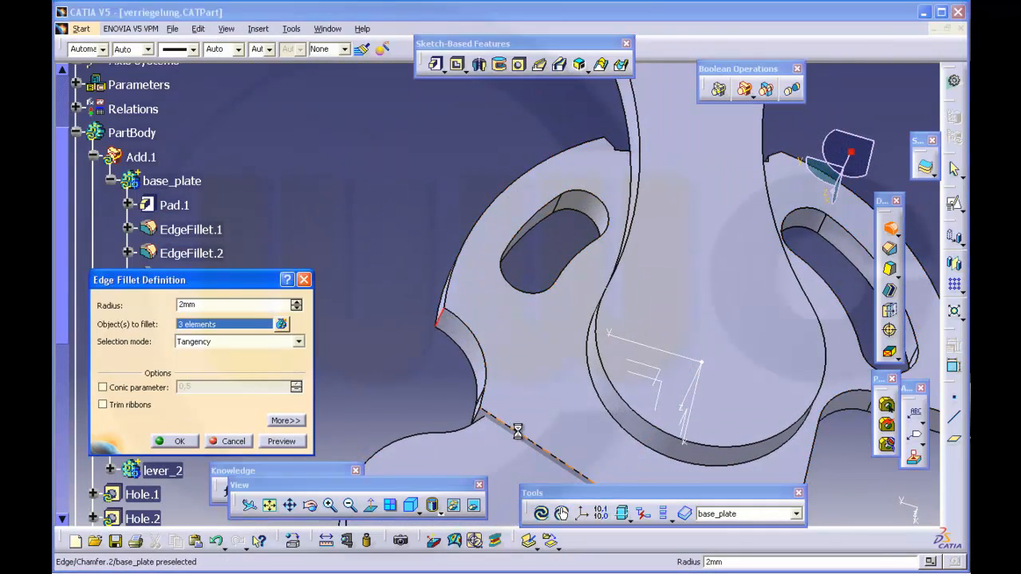
left_click(481, 413)
middle_click_drag(560, 424, 464, 235)
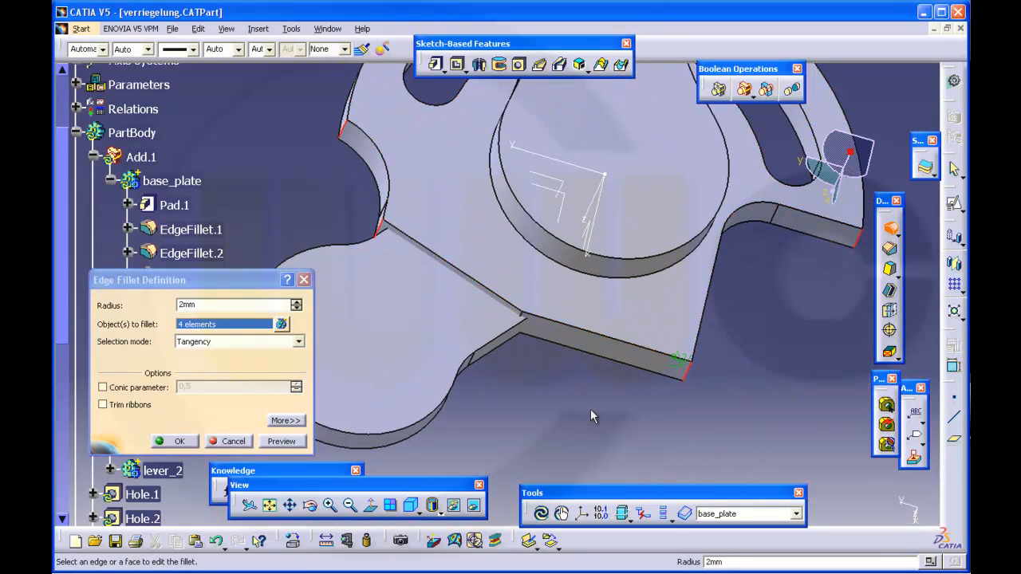
left_click(522, 318)
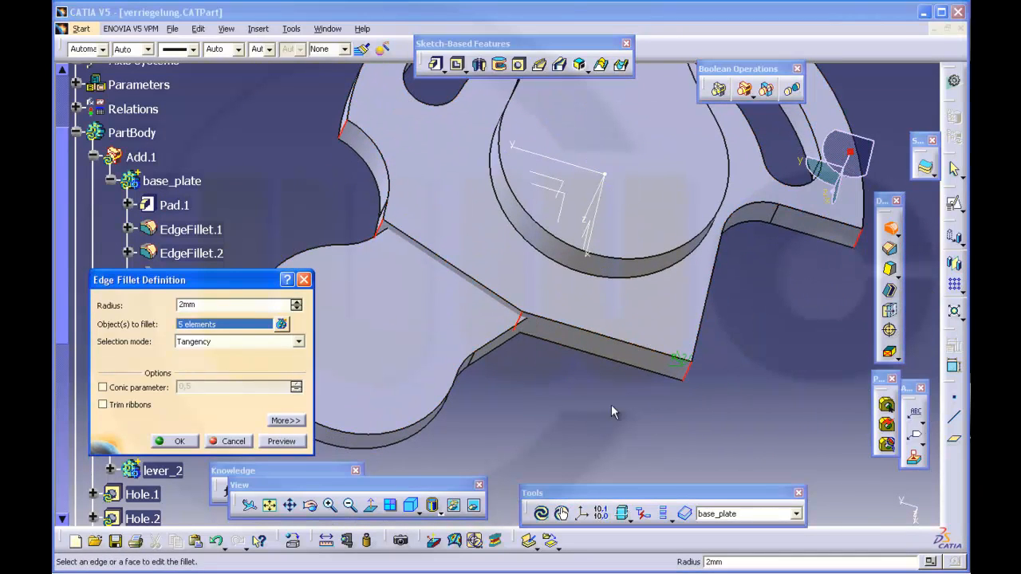
left_click(179, 441)
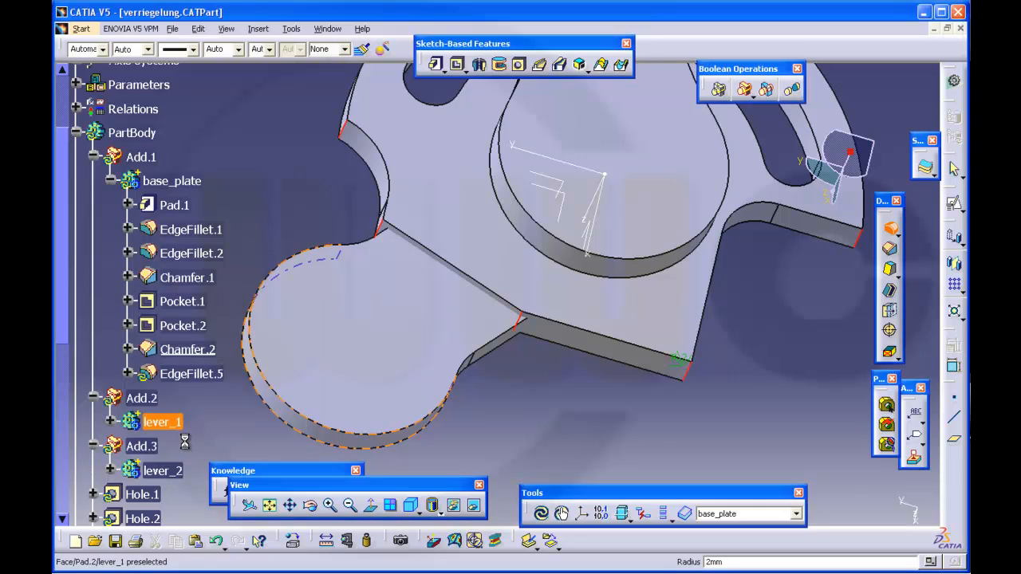
left_click(512, 397)
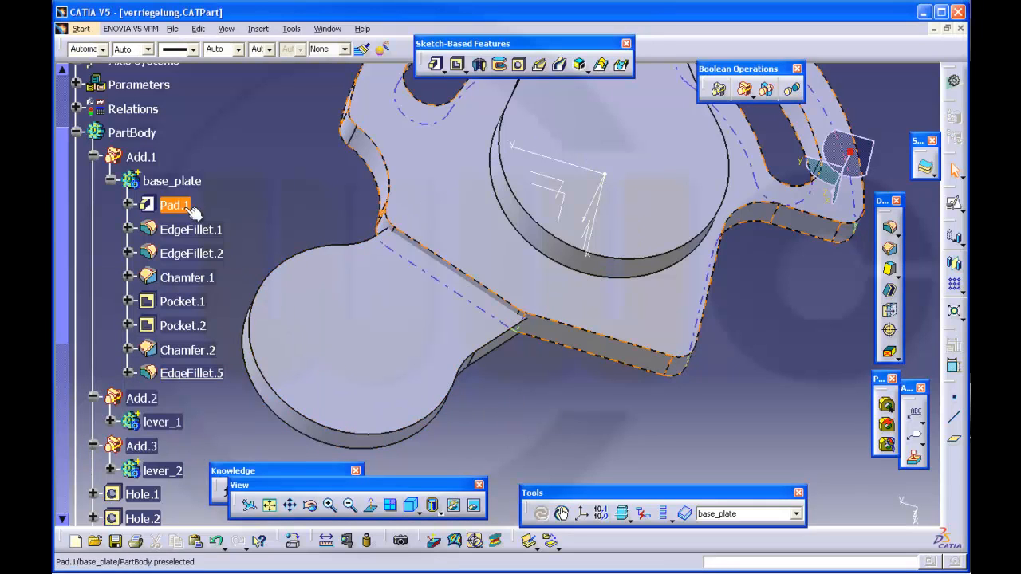
- Collapse Add.1 in the tree and define PartBody as the in-work object to show the complete part
left_click(93, 158)
right_click(145, 136)
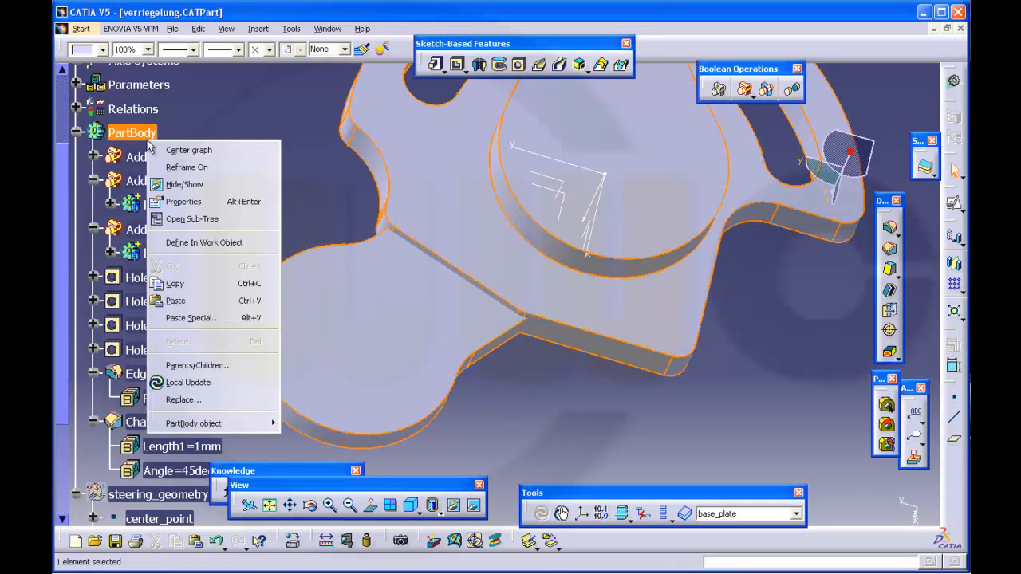
left_click(215, 245)
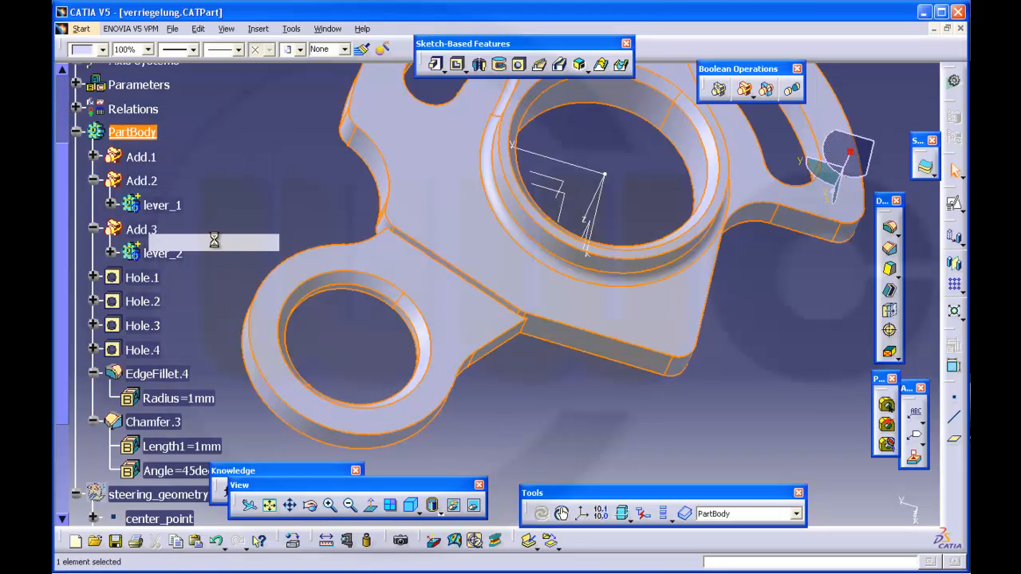
middle_click_drag(542, 358, 618, 254)
left_click(757, 204)
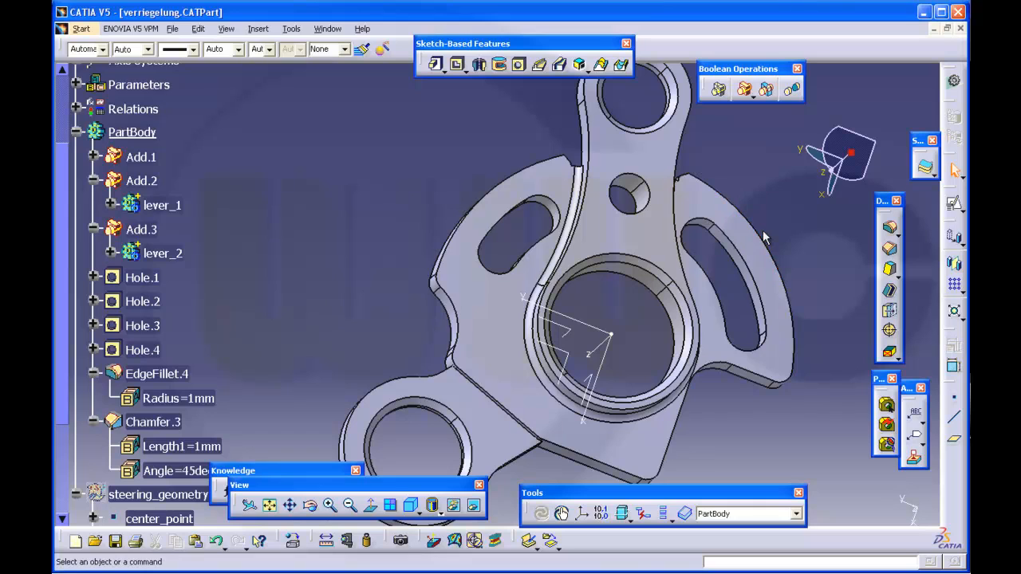
middle_click_drag(703, 194, 690, 162)
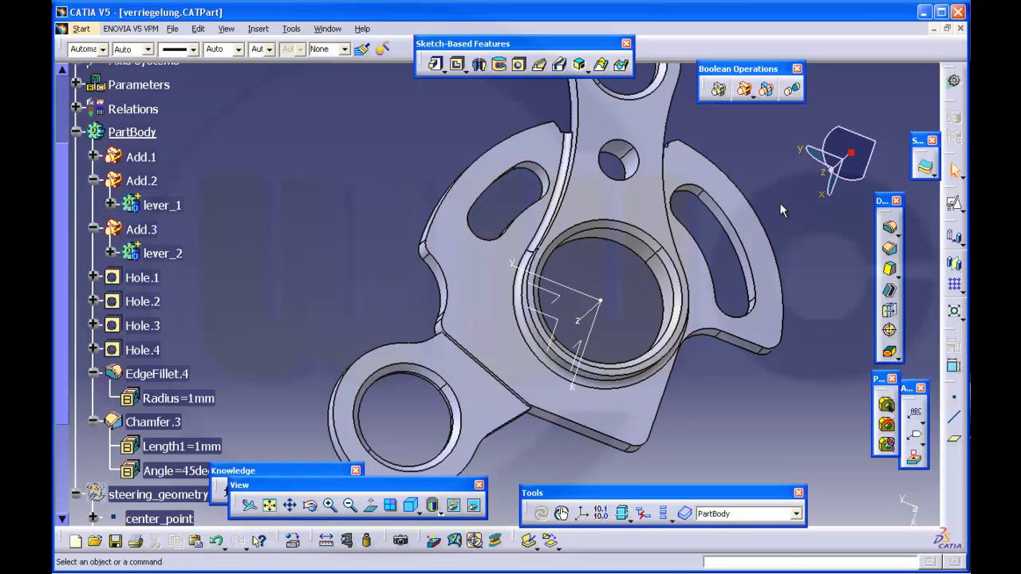